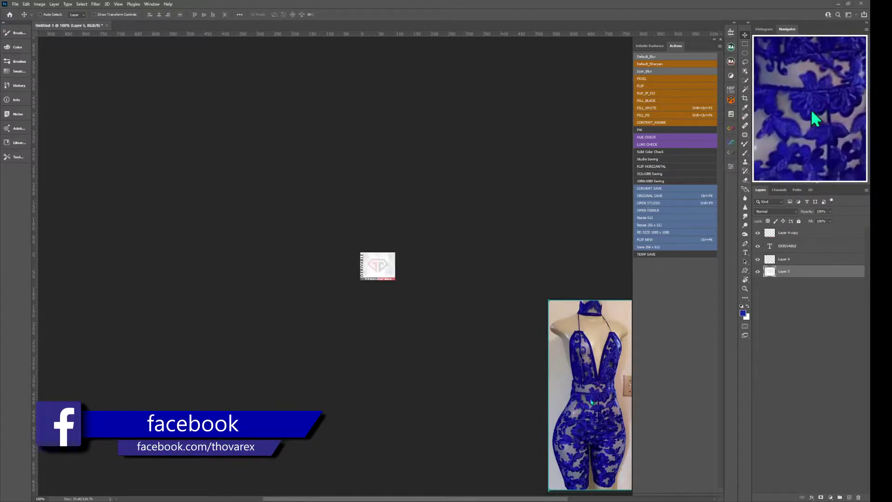
- Move from the empty Photoshop canvas to the Chrome page for the -tx- DoubleLayer TXL outfit
{"action": "left_click_drag", "start_coordinate": [549, 389], "coordinate": [454, 392]}
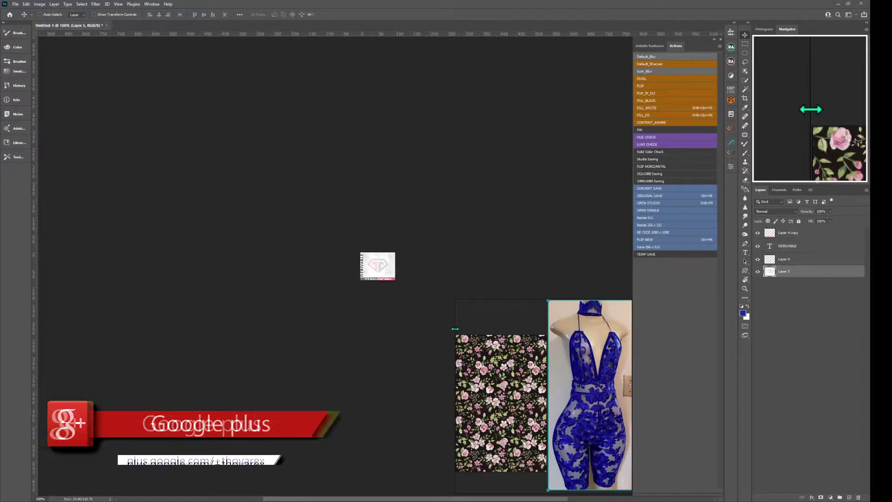
{"action": "left_click_drag", "start_coordinate": [455, 329], "coordinate": [550, 329]}
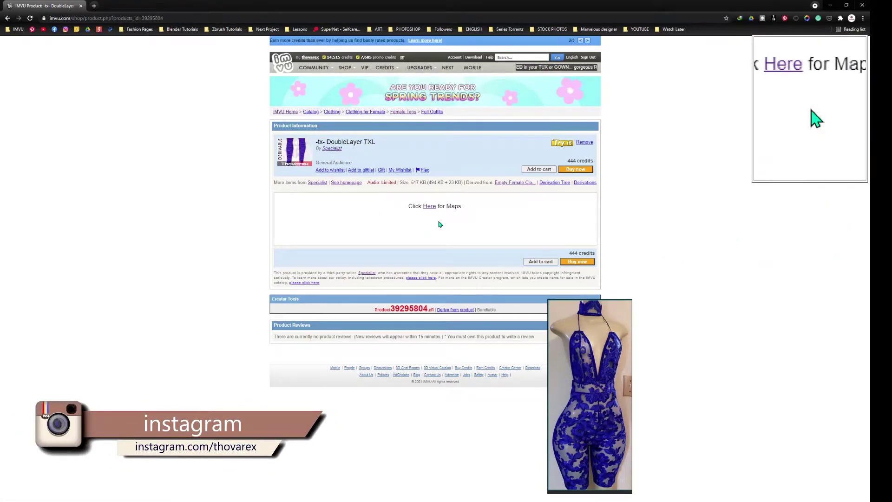
- Follow the 'Click Here for Maps' link to open the DoubleLayerBodySuit Maps Drive folder
{"action": "left_click", "coordinate": [429, 207]}
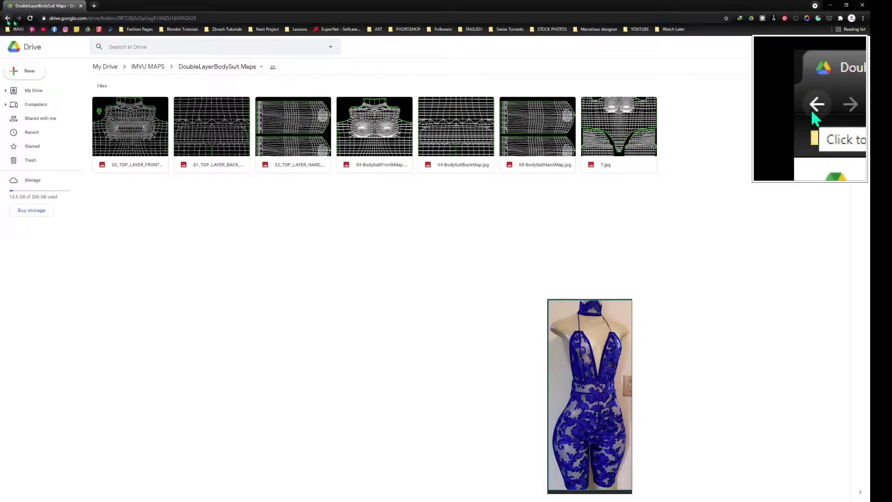
- Select all seven UV map files, bring up their actions, then return to the product page
{"action": "left_click_drag", "start_coordinate": [604, 190], "coordinate": [148, 122]}
{"action": "right_click", "coordinate": [374, 159]}
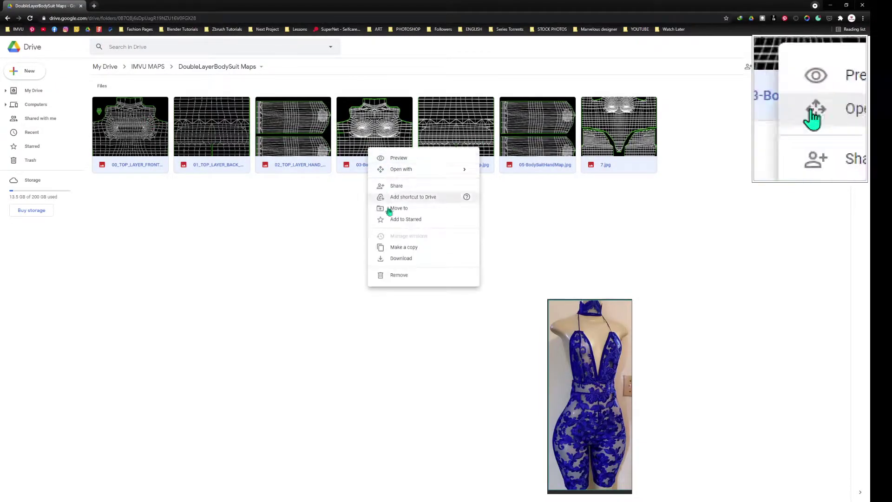
{"action": "left_click", "coordinate": [8, 20]}
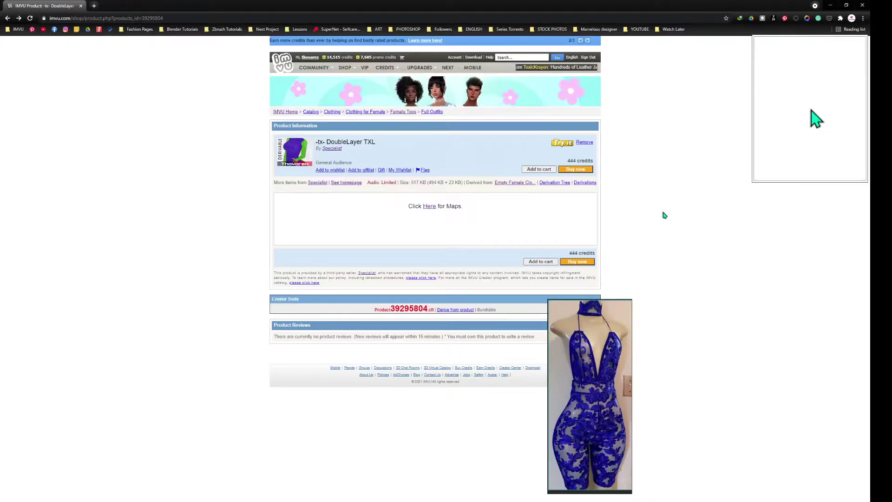
- Bring the IMVU editor to the front and orbit the TXL avatar to check its back
{"action": "left_click", "coordinate": [812, 114]}
{"action": "scroll", "coordinate": [418, 318], "scroll_direction": "up", "scroll_amount": 3}
{"action": "mouse_move", "coordinate": [418, 317]}
{"action": "left_mouse_down"}
{"action": "mouse_move", "coordinate": [315, 309]}
{"action": "mouse_move", "coordinate": [424, 315]}
{"action": "left_mouse_up"}
{"action": "scroll", "coordinate": [424, 314], "scroll_direction": "down", "scroll_amount": 2}
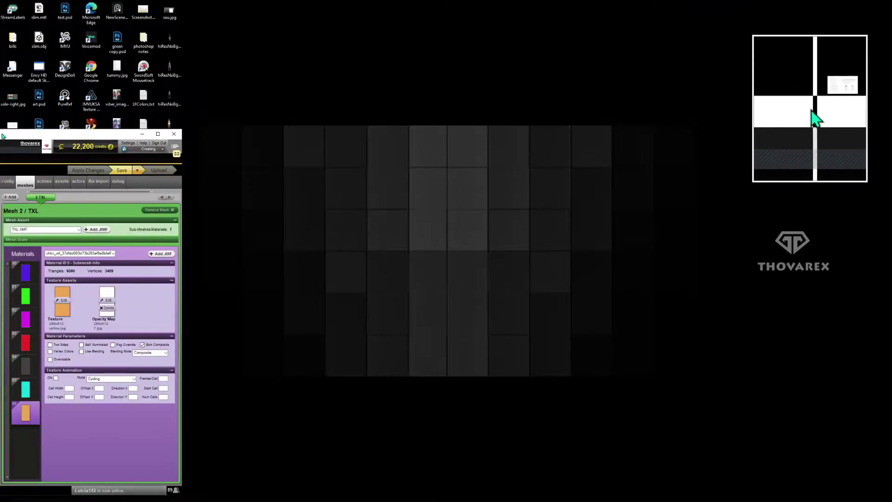
- Snap the IMVU editor window to the left and widen it across the screen
{"action": "left_click_drag", "start_coordinate": [2, 135], "coordinate": [1, 135]}
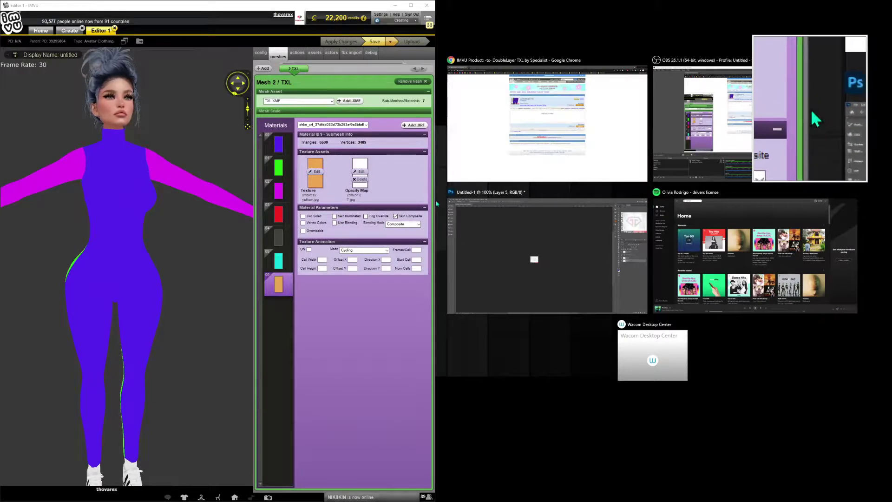
{"action": "left_click_drag", "start_coordinate": [435, 198], "coordinate": [751, 190]}
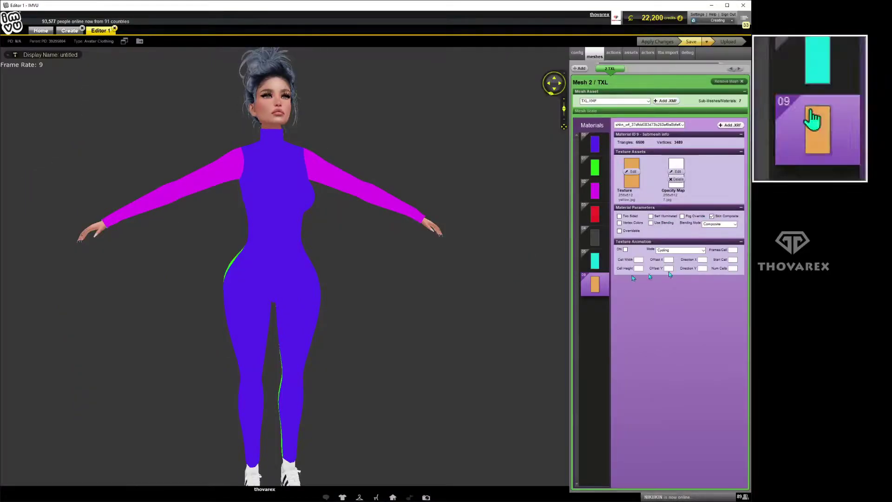
{"action": "scroll", "coordinate": [420, 321], "scroll_direction": "up", "scroll_amount": 3}
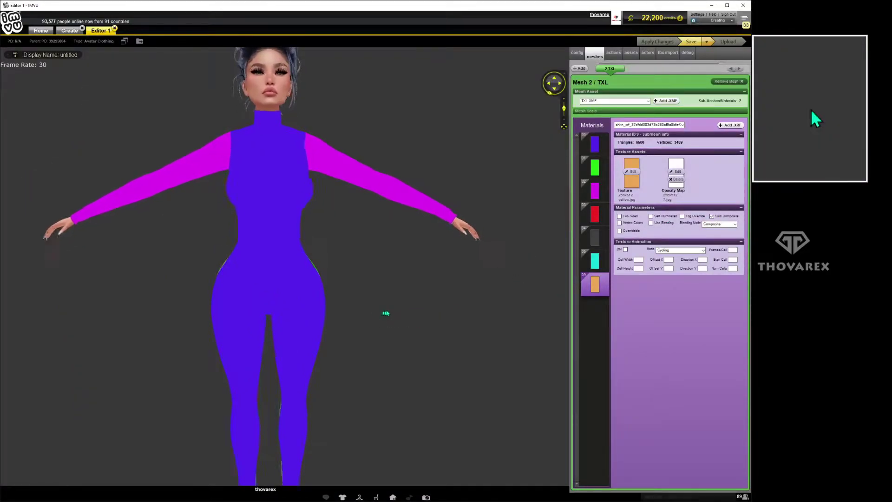
- Orbit the avatar through front, three-quarter and side views to inspect the placeholder-coloured bodysuit
{"action": "left_click_drag", "start_coordinate": [386, 313], "coordinate": [342, 235]}
{"action": "scroll", "coordinate": [460, 285], "scroll_direction": "up", "scroll_amount": 3}
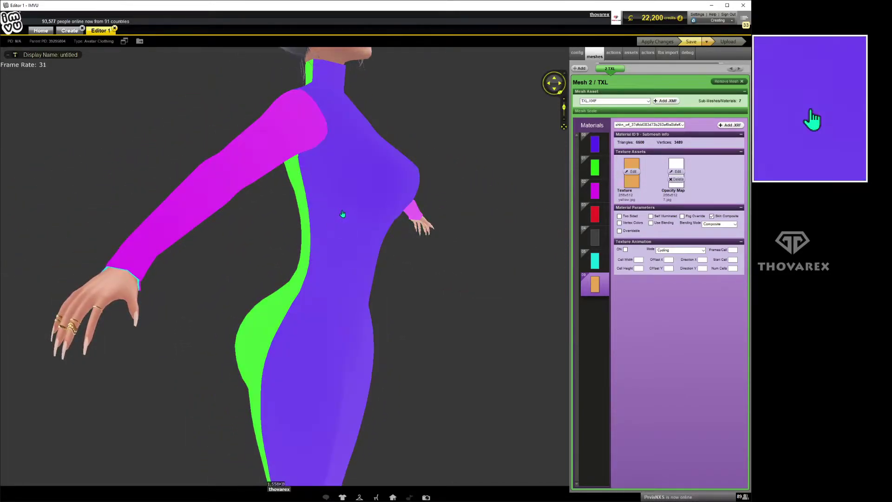
{"action": "left_click_drag", "start_coordinate": [436, 318], "coordinate": [379, 320]}
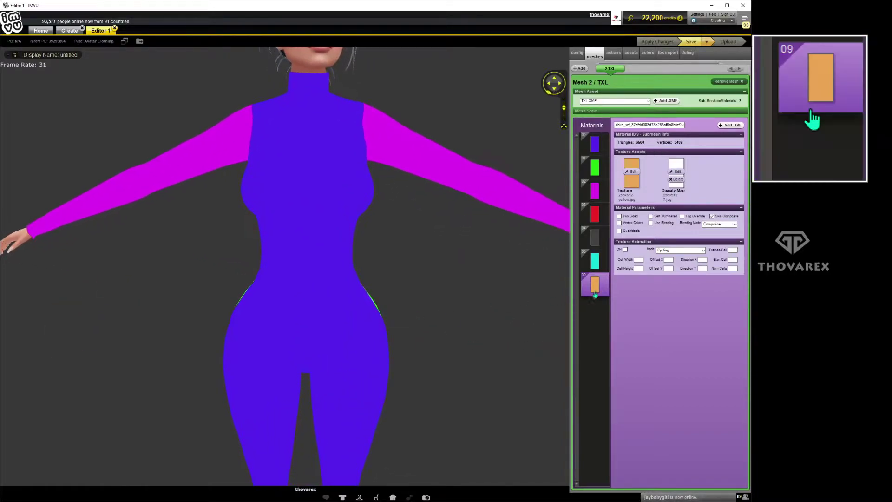
{"action": "left_click_drag", "start_coordinate": [475, 329], "coordinate": [420, 308]}
{"action": "scroll", "coordinate": [420, 308], "scroll_direction": "up", "scroll_amount": 2}
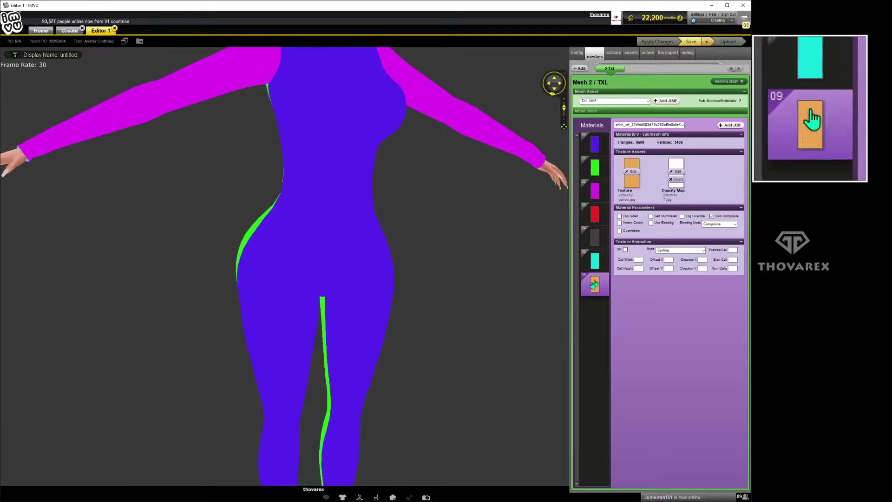
{"action": "scroll", "coordinate": [437, 269], "scroll_direction": "down", "scroll_amount": 5}
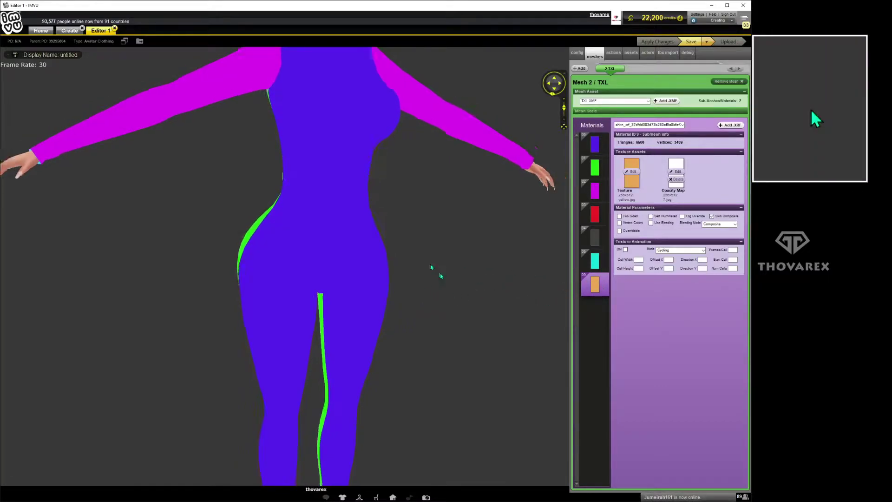
{"action": "scroll", "coordinate": [432, 242], "scroll_direction": "up", "scroll_amount": 2}
{"action": "left_click_drag", "start_coordinate": [363, 200], "coordinate": [393, 229]}
{"action": "scroll", "coordinate": [378, 249], "scroll_direction": "up", "scroll_amount": 2}
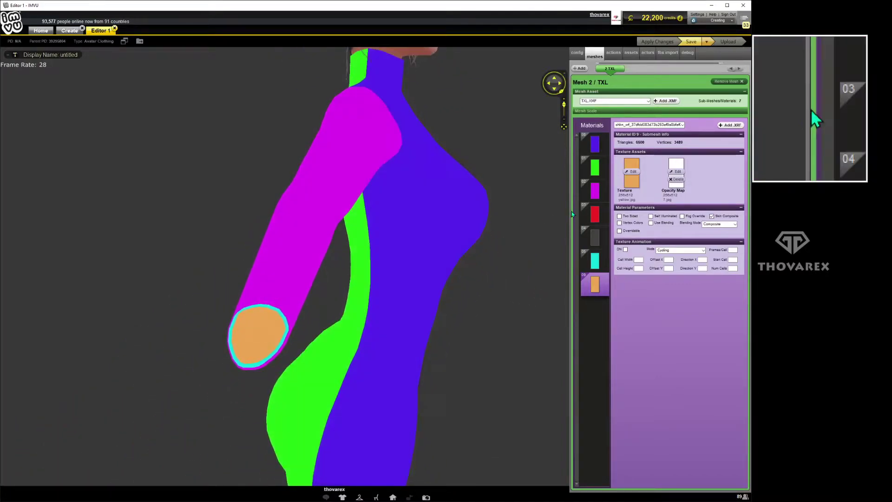
- Give sleeve material 02 the Opacity_7.jpg opacity map and a new texture, then apply
{"action": "left_click", "coordinate": [593, 195]}
{"action": "left_click", "coordinate": [676, 172]}
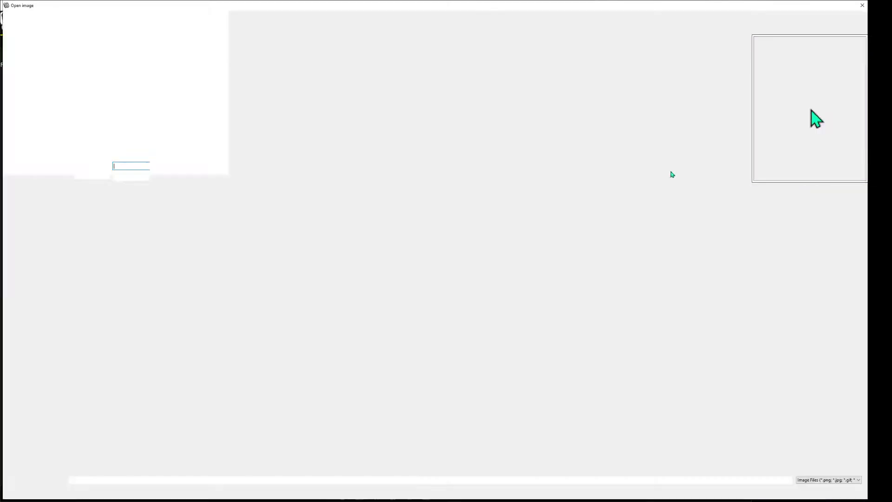
{"action": "double_click", "coordinate": [306, 64]}
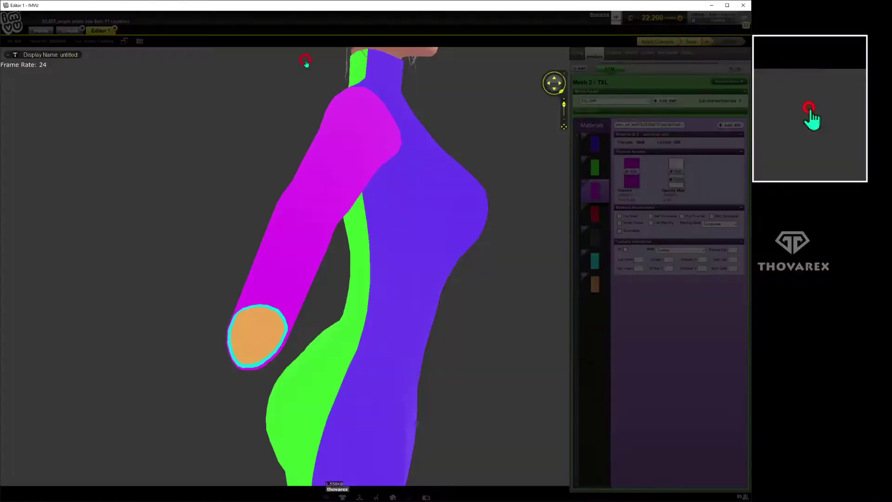
{"action": "left_click", "coordinate": [637, 172]}
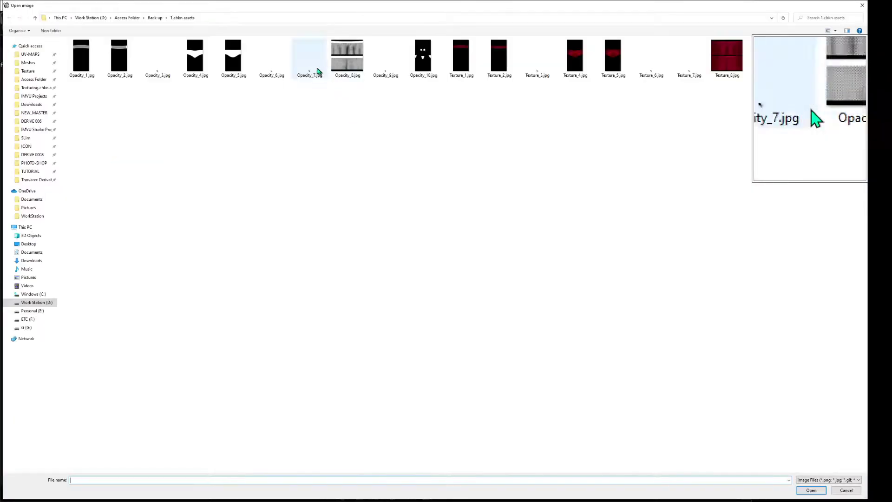
{"action": "double_click", "coordinate": [317, 70]}
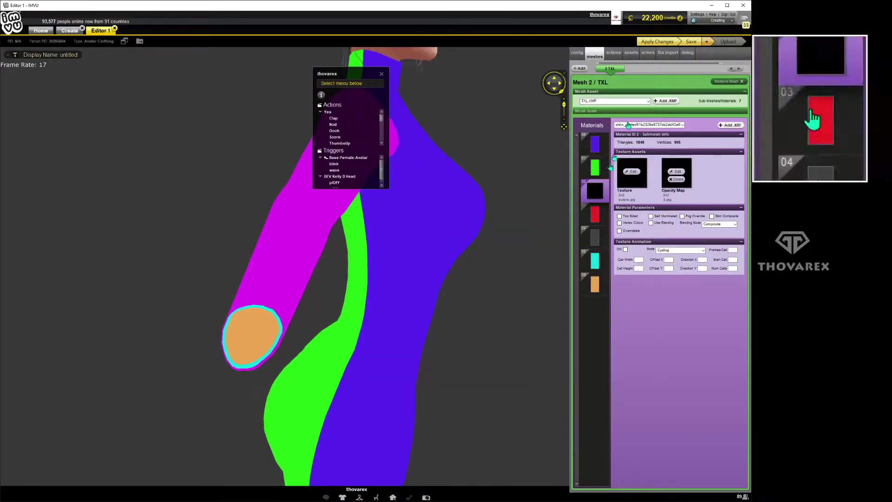
{"action": "left_click", "coordinate": [656, 42]}
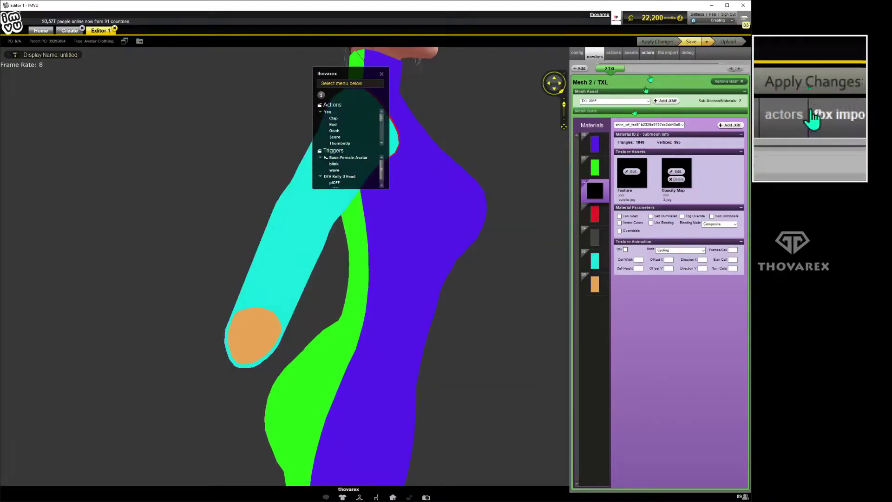
- Give cyan material 05 the Opacity_7.jpg opacity map and a new texture
{"action": "left_click", "coordinate": [596, 263]}
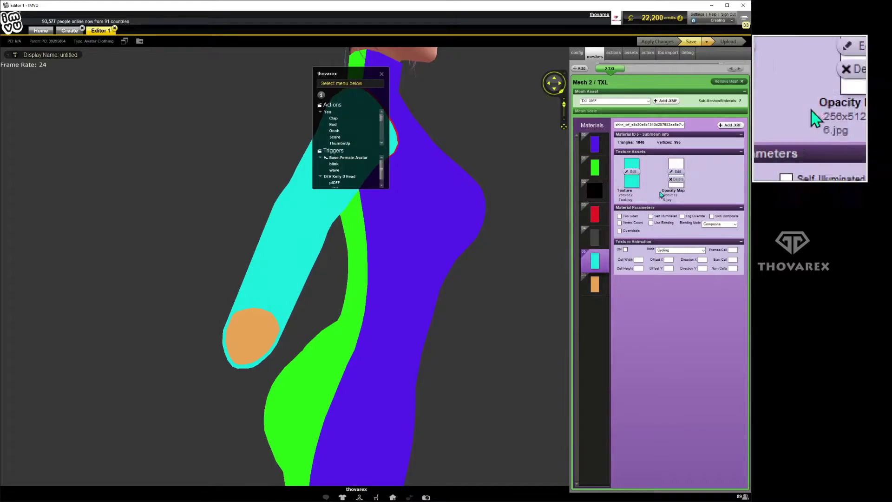
{"action": "left_click", "coordinate": [678, 172]}
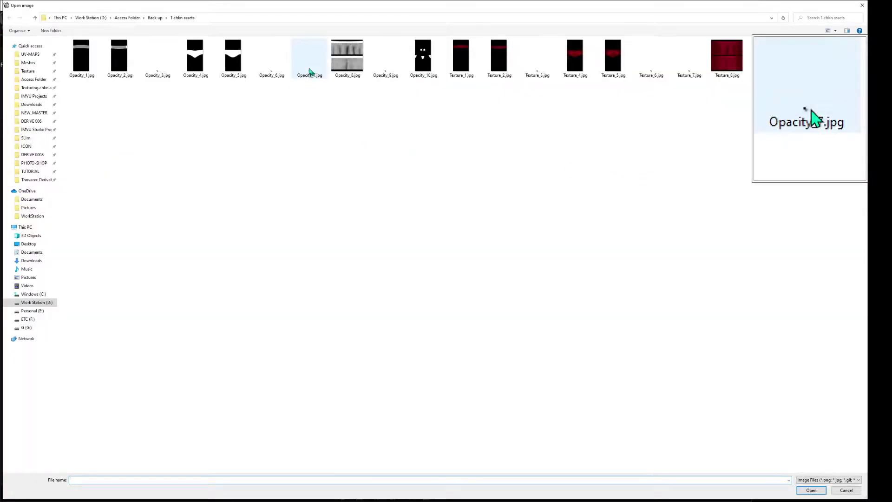
{"action": "double_click", "coordinate": [311, 73]}
{"action": "left_click", "coordinate": [633, 173]}
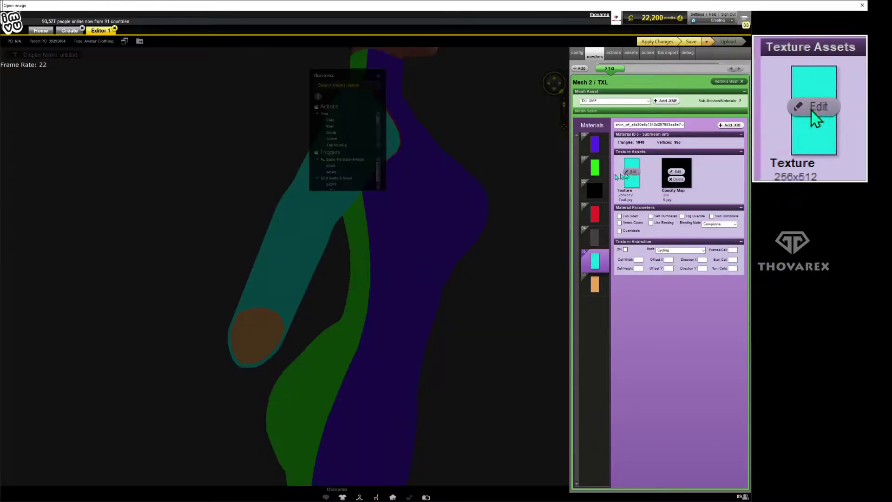
{"action": "double_click", "coordinate": [308, 73]}
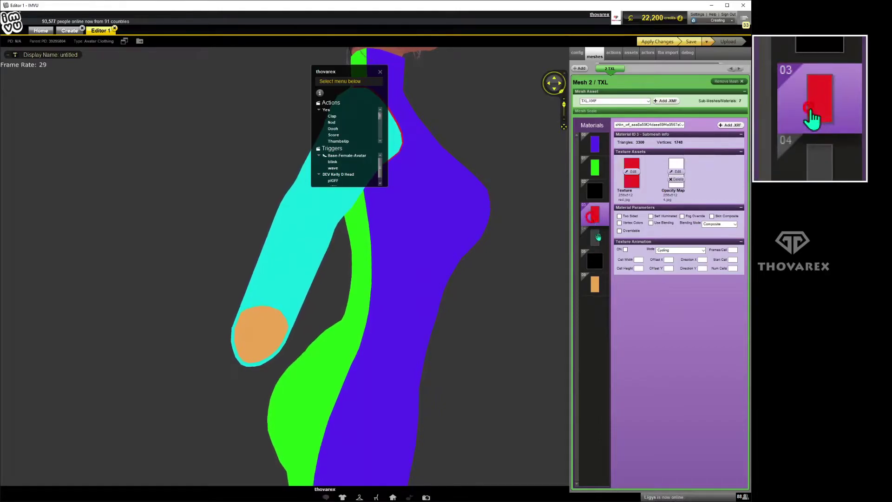
- Select grey material 04 and orbit the avatar from side profile back to three-quarter front
{"action": "left_click", "coordinate": [594, 236]}
{"action": "scroll", "coordinate": [464, 287], "scroll_direction": "down", "scroll_amount": 5}
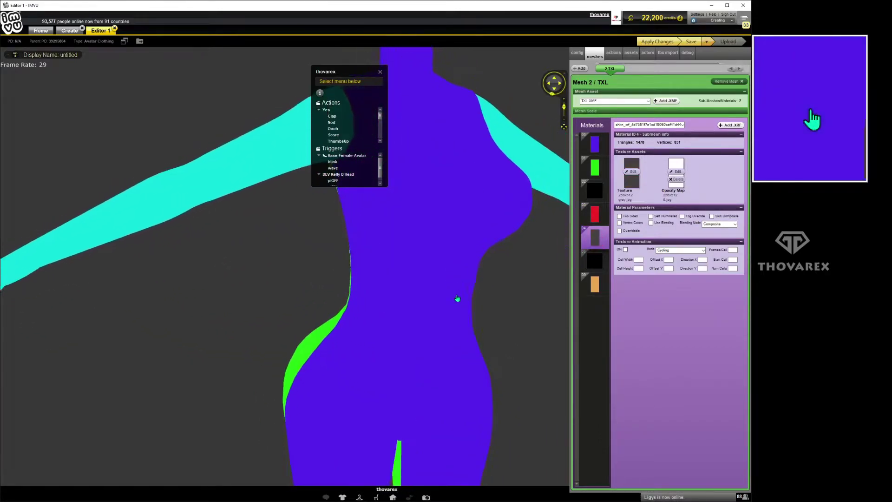
{"action": "scroll", "coordinate": [359, 293], "scroll_direction": "up", "scroll_amount": 5}
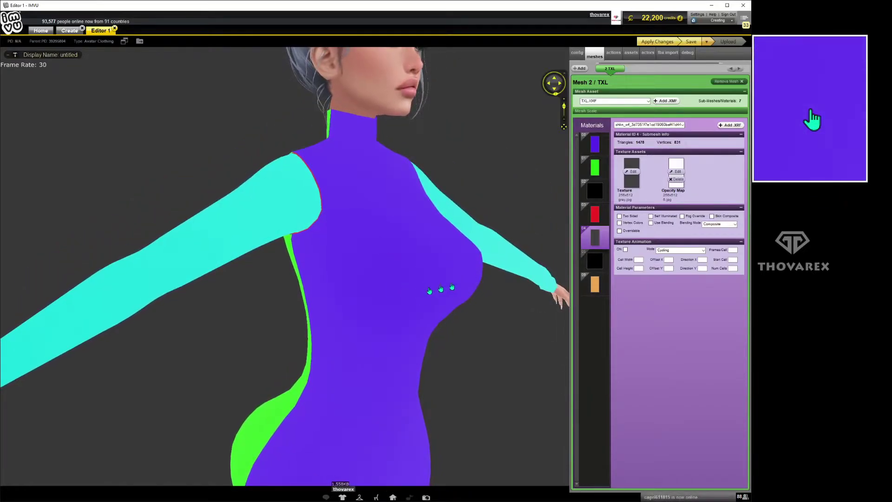
{"action": "left_click_drag", "start_coordinate": [441, 292], "coordinate": [389, 285]}
{"action": "left_click_drag", "start_coordinate": [438, 251], "coordinate": [422, 331]}
- Give red material 03 a 2x2 opacity map and the black 2x2 texture
{"action": "left_click", "coordinate": [594, 213]}
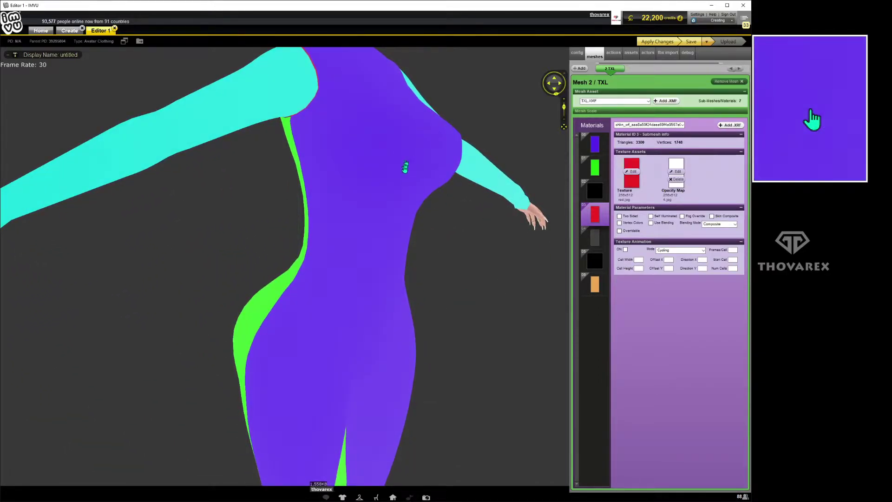
{"action": "scroll", "coordinate": [450, 228], "scroll_direction": "down", "scroll_amount": 5}
{"action": "scroll", "coordinate": [422, 297], "scroll_direction": "up", "scroll_amount": 5}
{"action": "left_click_drag", "start_coordinate": [419, 283], "coordinate": [398, 281]}
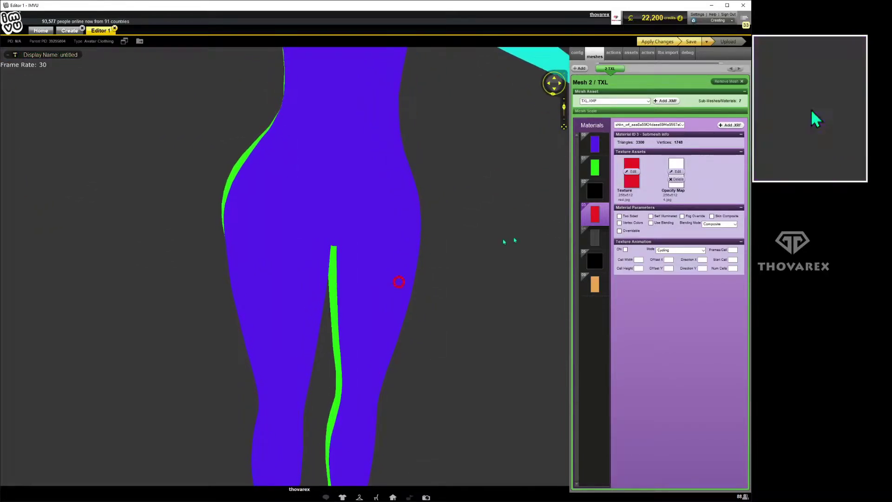
{"action": "left_click", "coordinate": [672, 172]}
{"action": "double_click", "coordinate": [313, 67]}
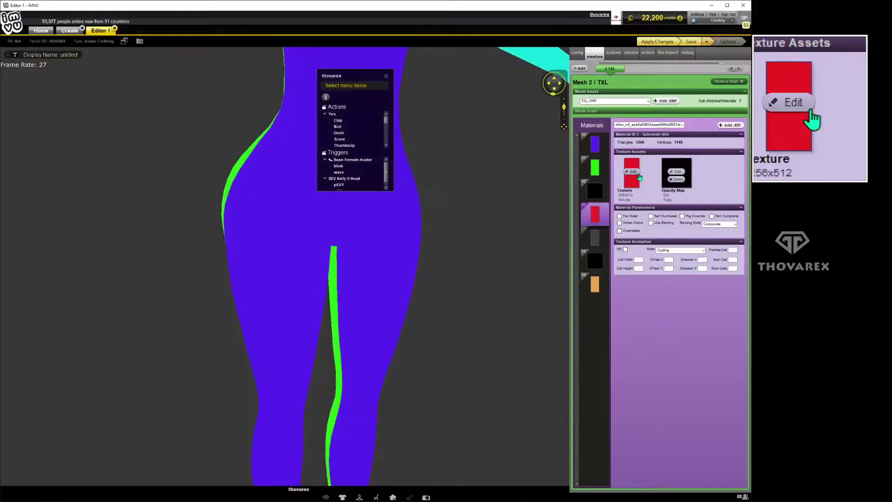
{"action": "left_click", "coordinate": [633, 172]}
{"action": "double_click", "coordinate": [307, 61]}
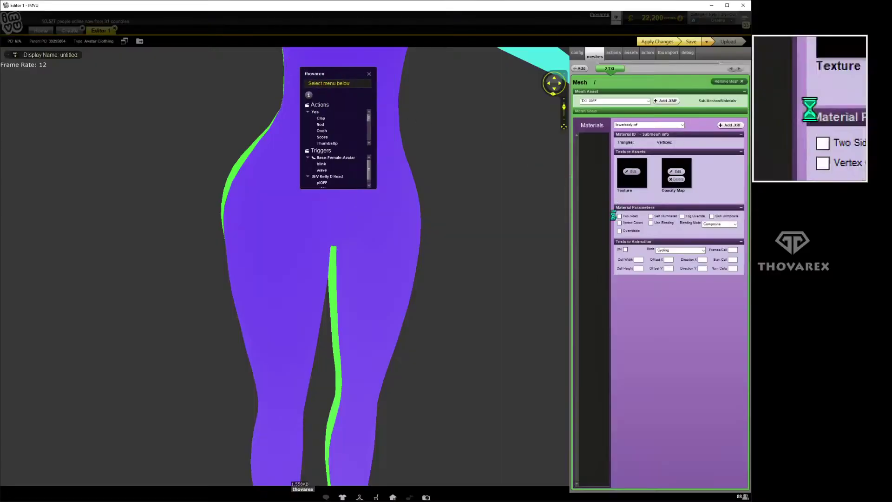
- Give material 04 the Opacity_7.jpg opacity map and the black 2x2 texture
{"action": "left_click", "coordinate": [599, 243]}
{"action": "left_click", "coordinate": [673, 172]}
{"action": "double_click", "coordinate": [319, 65]}
{"action": "left_click", "coordinate": [633, 171]}
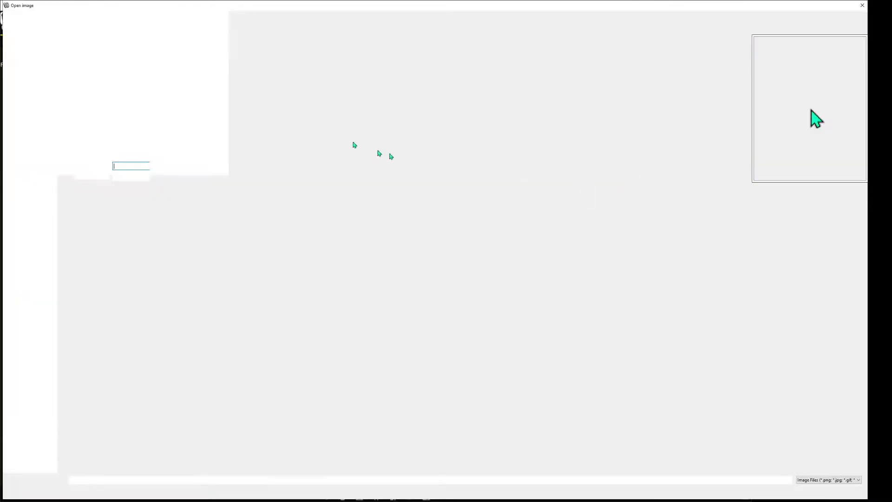
{"action": "double_click", "coordinate": [312, 64]}
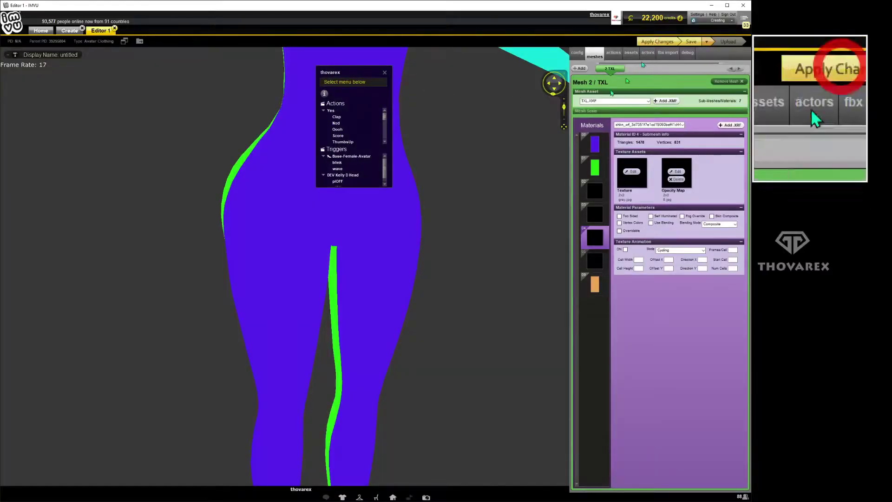
- Select orange material 09 and open the Edit option for its opacity map
{"action": "scroll", "coordinate": [473, 223], "scroll_direction": "down", "scroll_amount": 8}
{"action": "left_click", "coordinate": [596, 286]}
{"action": "left_click", "coordinate": [596, 287]}
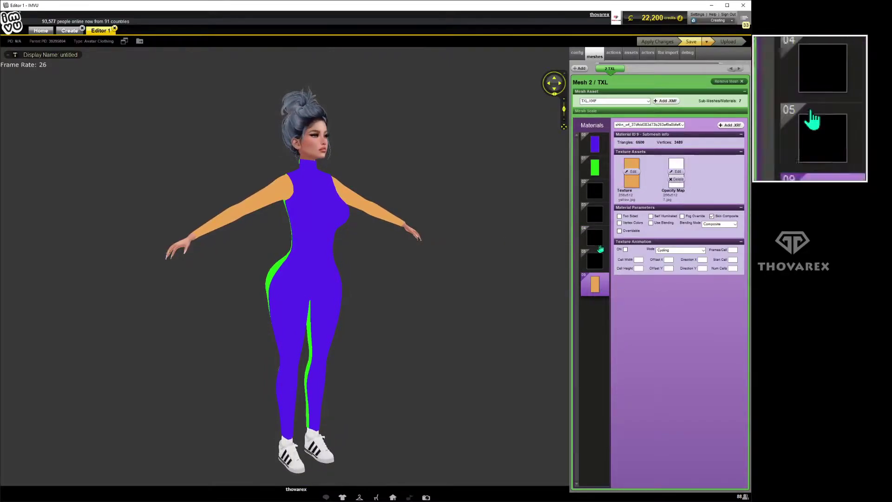
{"action": "left_click", "coordinate": [676, 172]}
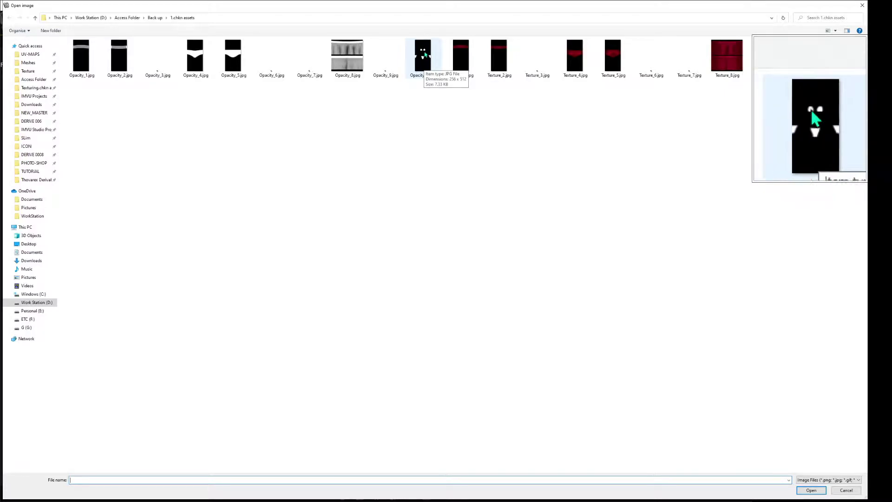
- Load the black opacity jpg with white cut-out shapes as material 09's opacity map
{"action": "double_click", "coordinate": [422, 60]}
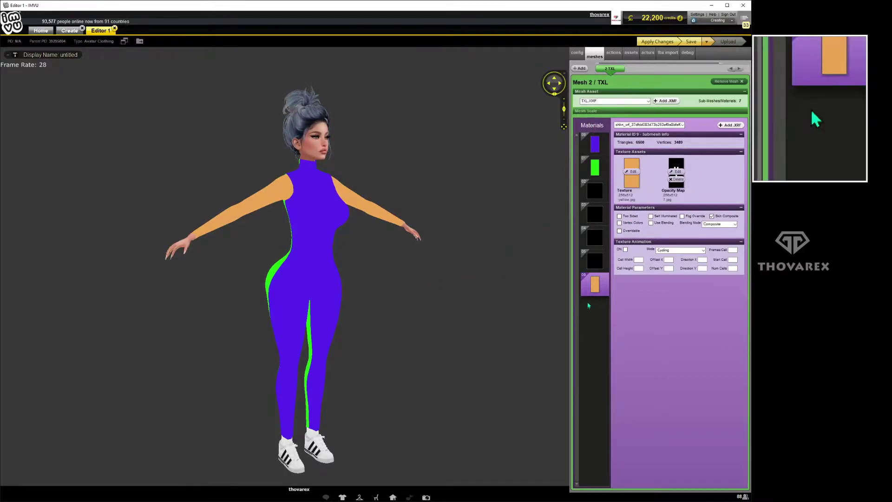
- Give the last material the choco.jpg texture from the 4x4 swatches and 1.jpg as its opacity map
{"action": "left_click", "coordinate": [633, 172]}
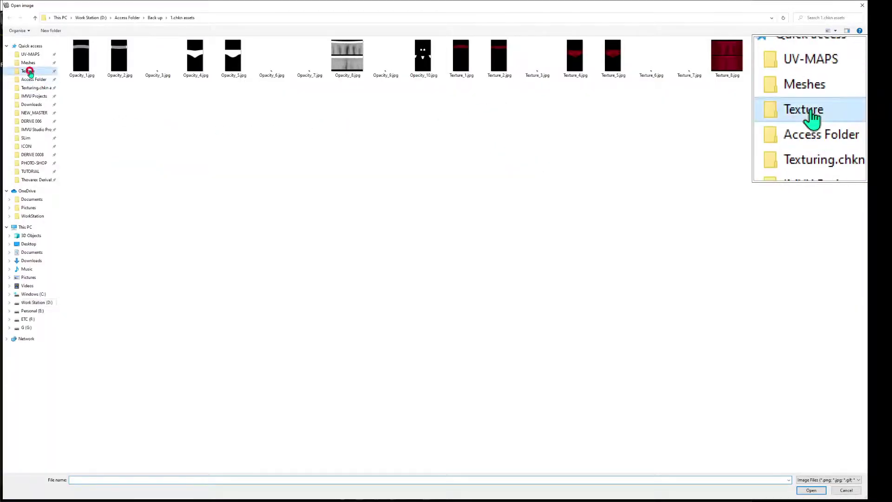
{"action": "left_click", "coordinate": [29, 72]}
{"action": "double_click", "coordinate": [77, 59]}
{"action": "double_click", "coordinate": [77, 59]}
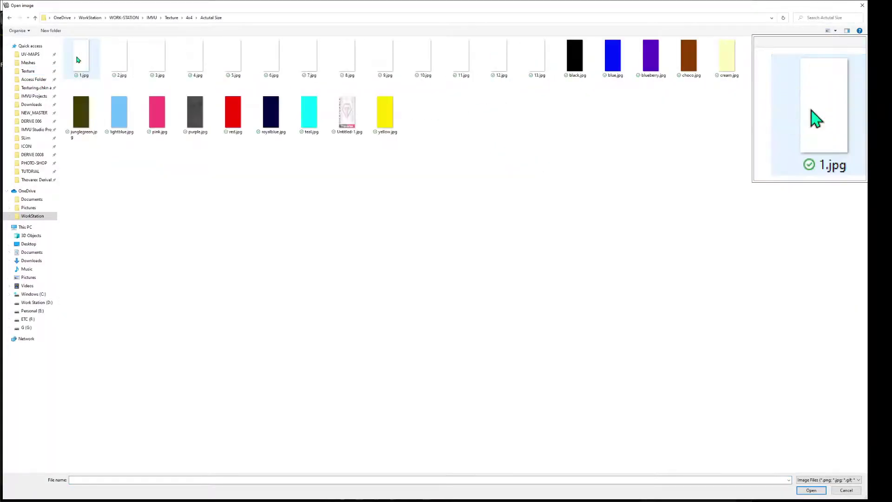
{"action": "double_click", "coordinate": [686, 56]}
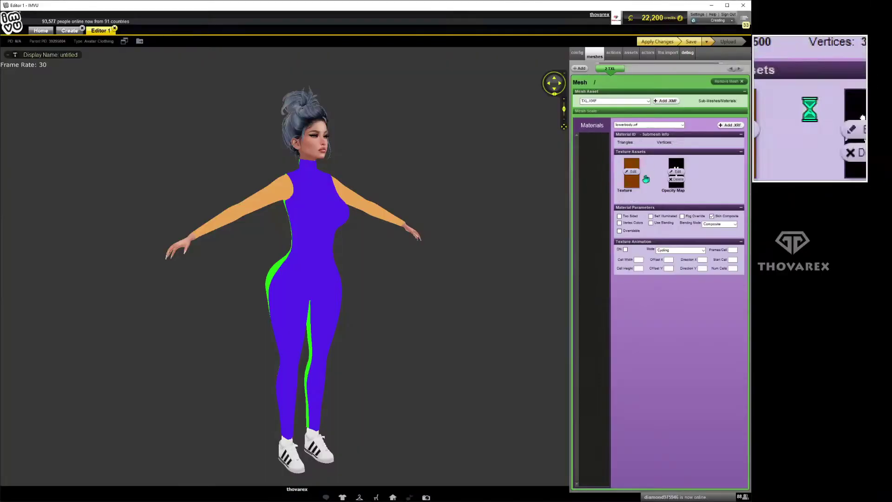
{"action": "left_click", "coordinate": [677, 170]}
{"action": "double_click", "coordinate": [88, 62]}
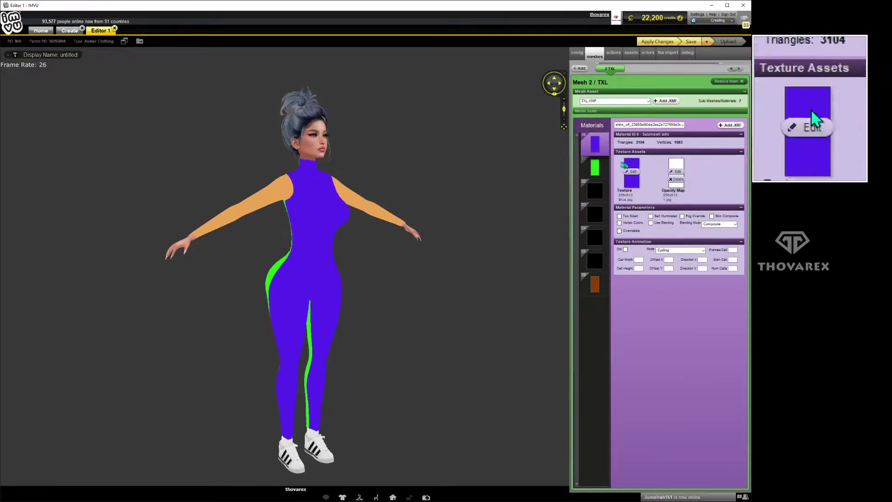
- Apply blue.jpg and blueberry.jpg as textures and 2.jpg as the green material's opacity map
{"action": "left_click", "coordinate": [628, 170]}
{"action": "double_click", "coordinate": [615, 70]}
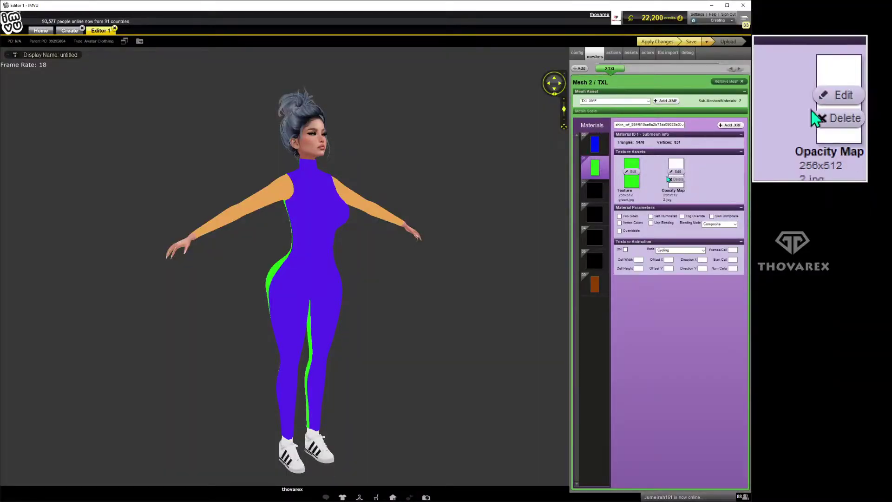
{"action": "left_click", "coordinate": [675, 171]}
{"action": "double_click", "coordinate": [128, 65]}
{"action": "left_click", "coordinate": [632, 172]}
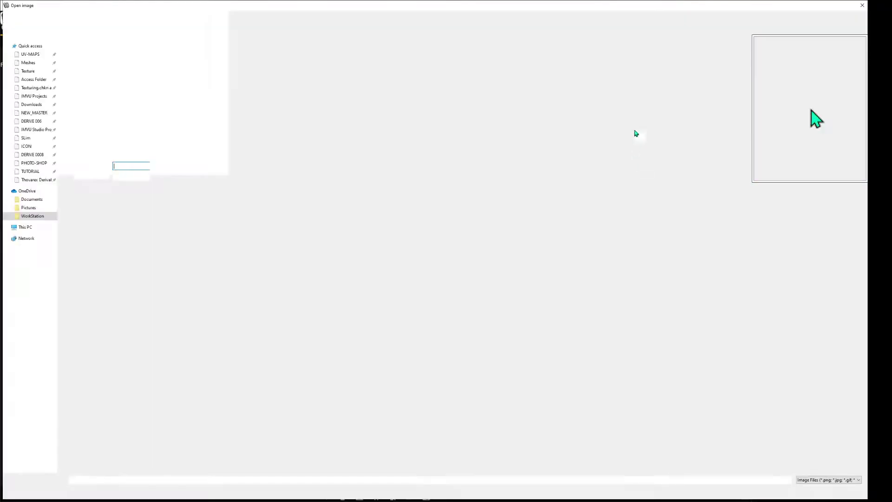
{"action": "double_click", "coordinate": [650, 65]}
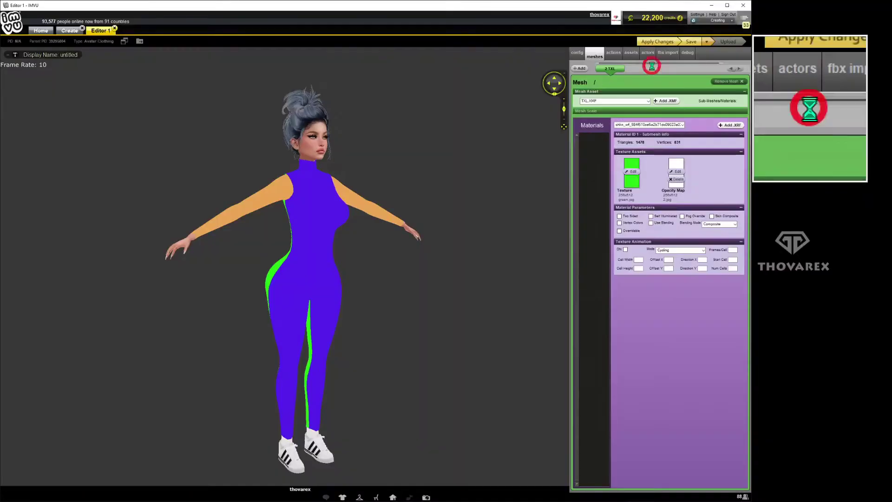
- Apply the material changes and orbit around the avatar in its blue suit
{"action": "left_click", "coordinate": [657, 42]}
{"action": "scroll", "coordinate": [302, 245], "scroll_direction": "up", "scroll_amount": 3}
{"action": "left_click_drag", "start_coordinate": [460, 215], "coordinate": [439, 265]}
{"action": "scroll", "coordinate": [399, 249], "scroll_direction": "down", "scroll_amount": 5}
- Save the project with Save As, overwriting Texturing.chkn
{"action": "mouse_move", "coordinate": [815, 120]}
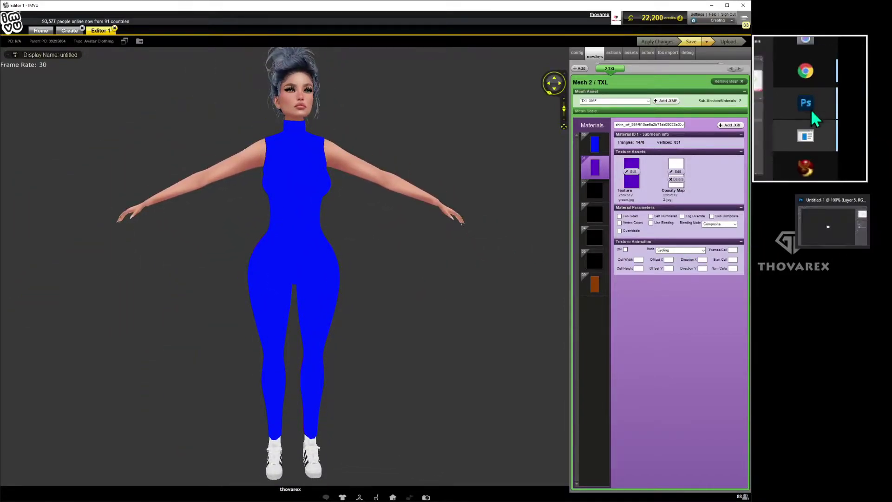
{"action": "left_click", "coordinate": [706, 41]}
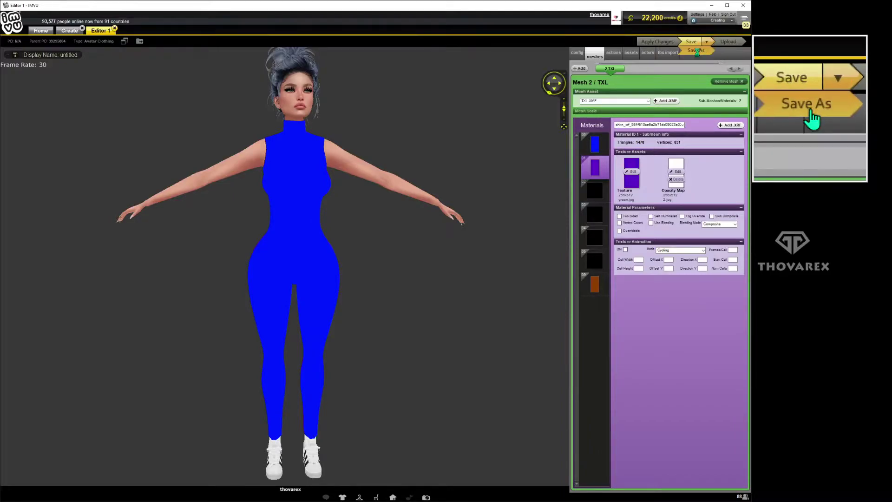
{"action": "left_click", "coordinate": [694, 51]}
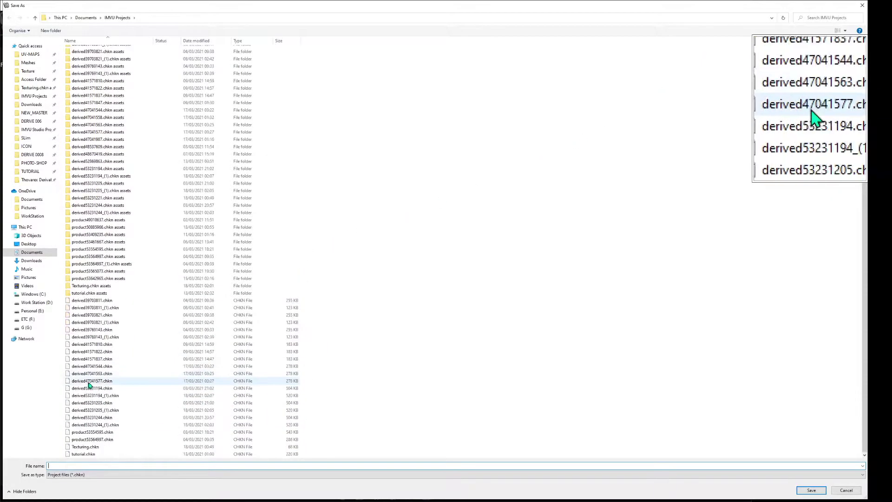
{"action": "double_click", "coordinate": [85, 446]}
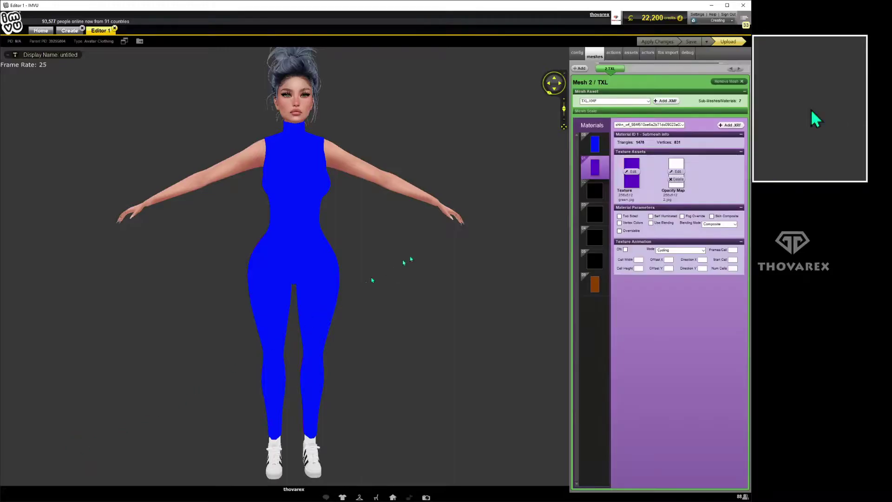
- Run the OPEN STUDIO action in Photoshop and close Teal.jpg, red.jpg, purple.jpg and grey.jpg
{"action": "left_click", "coordinate": [883, 223]}
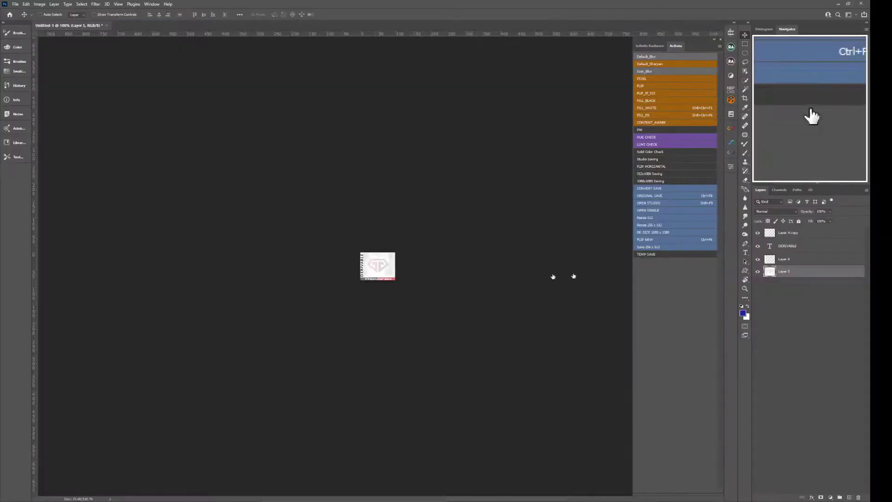
{"action": "left_click", "coordinate": [648, 203]}
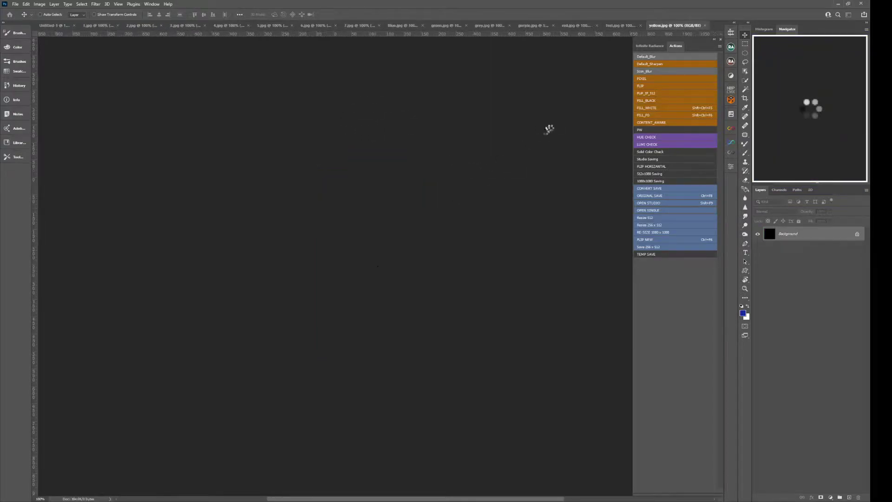
{"action": "left_click", "coordinate": [618, 26]}
{"action": "key", "text": "ctrl+b"}
{"action": "left_click", "coordinate": [601, 26]}
{"action": "key", "text": "ctrl+b"}
{"action": "left_click", "coordinate": [613, 26]}
{"action": "key", "text": "ctrl+b"}
{"action": "left_click", "coordinate": [604, 27]}
{"action": "key", "text": "ctrl+b"}
- Close 6.jpg, 5.jpg, 4.jpg and 3.jpg, keeping green.jpg, Blue.jpg, 2.jpg and 1.jpg open
{"action": "left_click", "coordinate": [569, 26]}
{"action": "left_click", "coordinate": [511, 26]}
{"action": "left_click", "coordinate": [391, 27]}
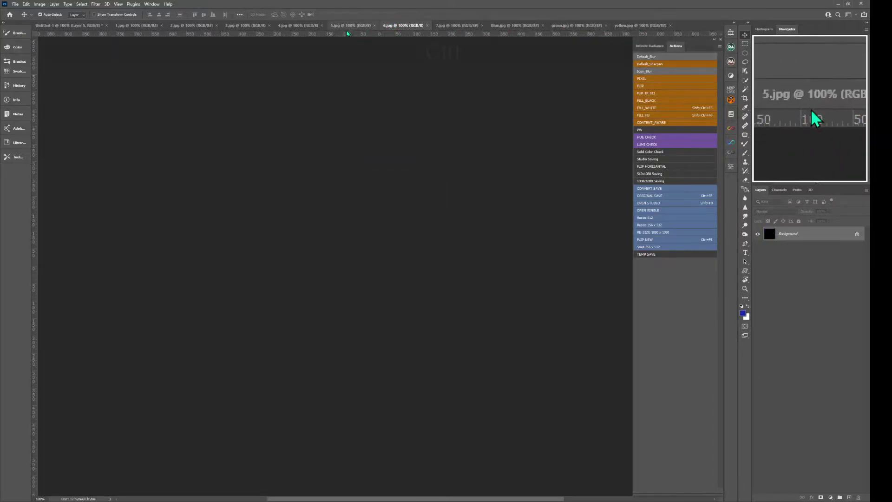
{"action": "key", "text": "ctrl+b"}
{"action": "left_click", "coordinate": [359, 26]}
{"action": "key", "text": "ctrl+b"}
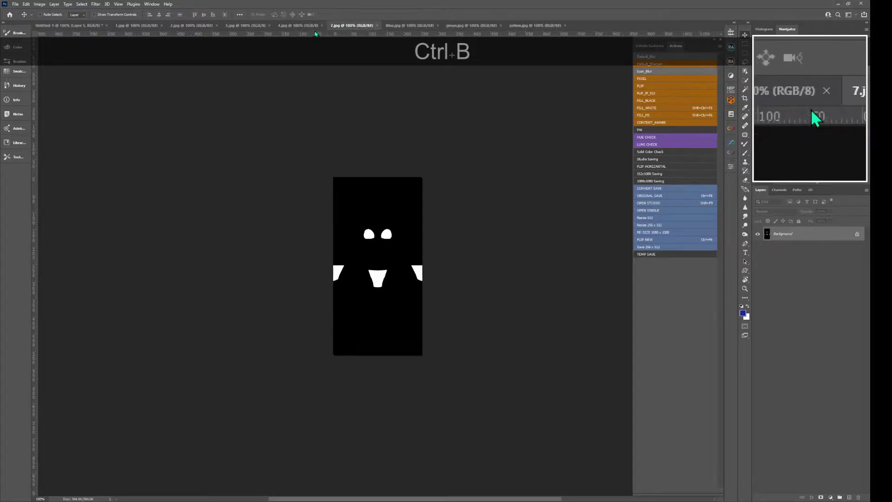
{"action": "left_click", "coordinate": [305, 26]}
{"action": "key", "text": "ctrl+b"}
{"action": "left_click", "coordinate": [246, 26]}
{"action": "key", "text": "ctrl+b"}
{"action": "left_click", "coordinate": [201, 27]}
{"action": "left_click", "coordinate": [147, 26]}
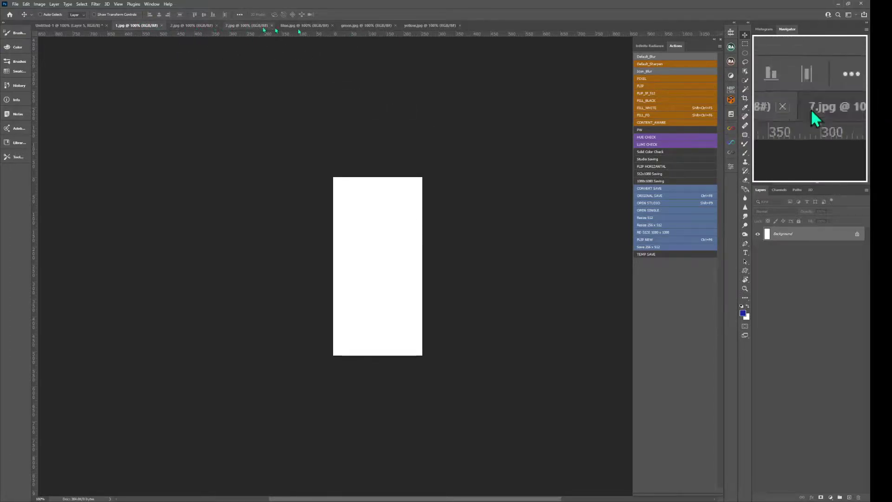
- Check 2.jpg and 7.jpg, then return to the plain white 1.jpg
{"action": "left_click", "coordinate": [182, 27]}
{"action": "left_click", "coordinate": [246, 26]}
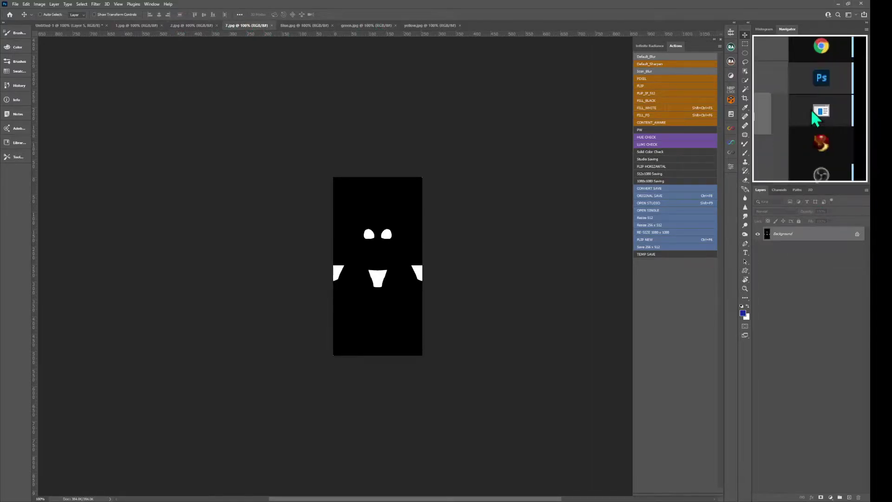
{"action": "left_click", "coordinate": [147, 27]}
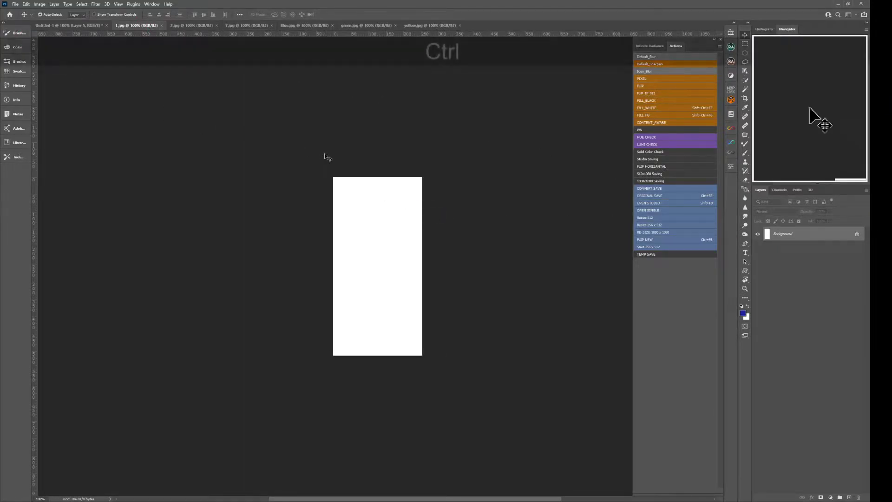
- Open 4.jpg from Quick access › UV-MAPS › X MAPS via Ctrl+O
{"action": "key", "text": "ctrl+o"}
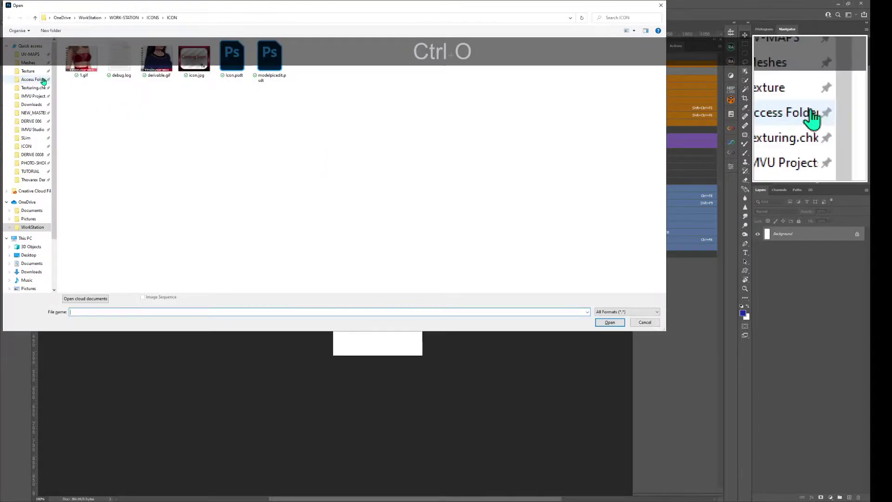
{"action": "left_click", "coordinate": [30, 54]}
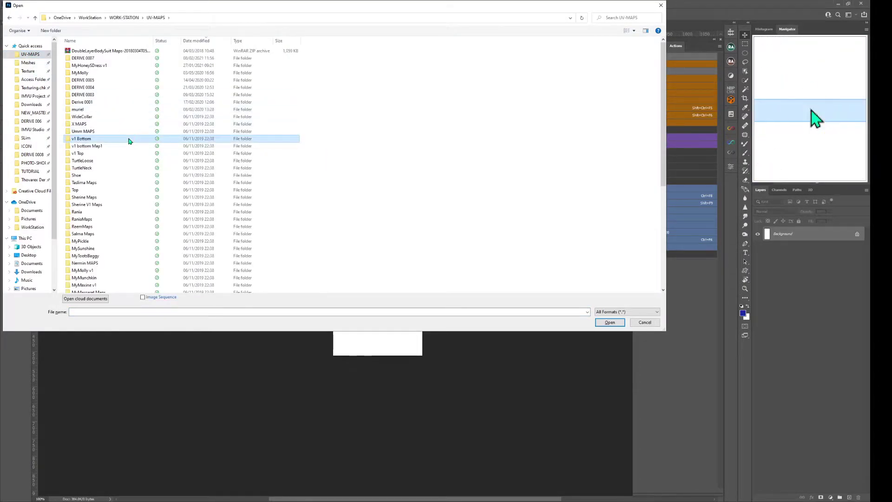
{"action": "key", "text": "d"}
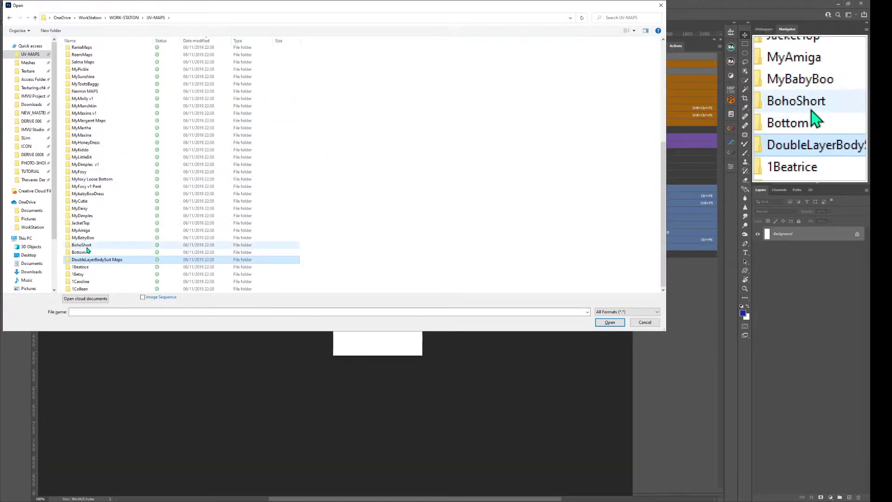
{"action": "key", "text": "d"}
{"action": "key", "text": "d"}
{"action": "key", "text": "d"}
{"action": "key", "text": "d"}
{"action": "scroll", "coordinate": [167, 178], "scroll_direction": "down", "scroll_amount": 5}
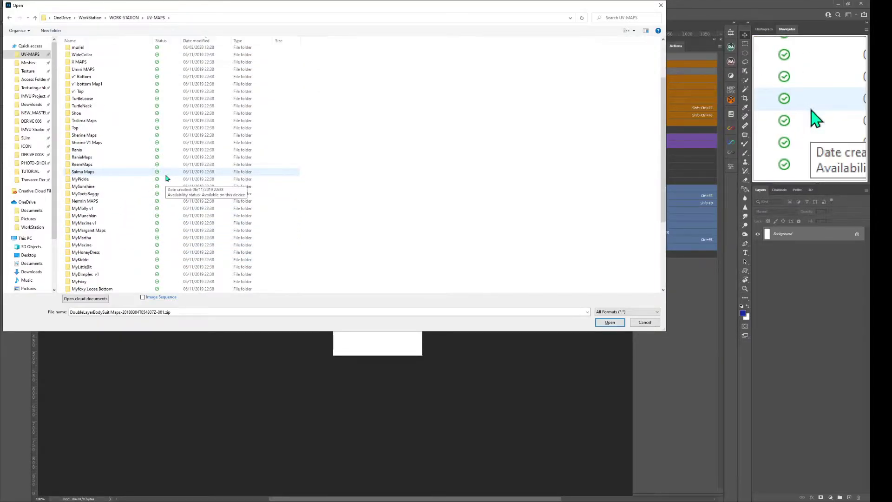
{"action": "scroll", "coordinate": [165, 179], "scroll_direction": "down", "scroll_amount": 1}
{"action": "scroll", "coordinate": [108, 260], "scroll_direction": "up", "scroll_amount": 1}
{"action": "scroll", "coordinate": [107, 260], "scroll_direction": "up", "scroll_amount": 1}
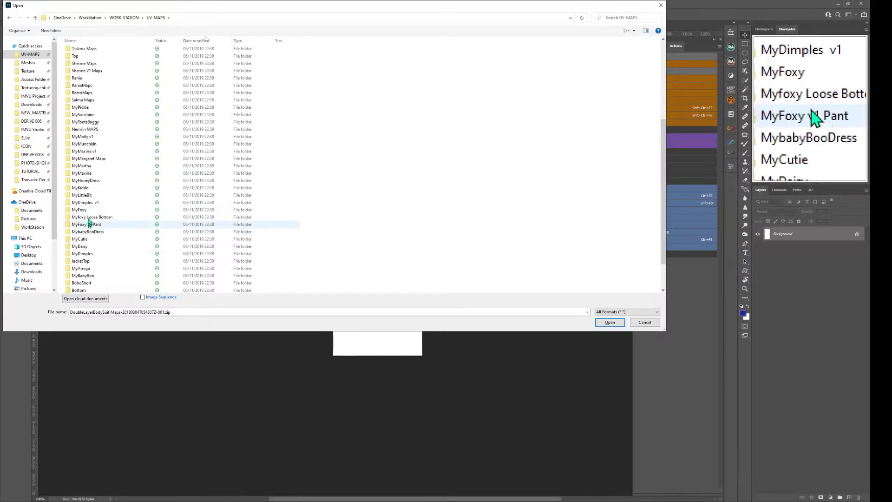
{"action": "scroll", "coordinate": [100, 202], "scroll_direction": "down", "scroll_amount": 2}
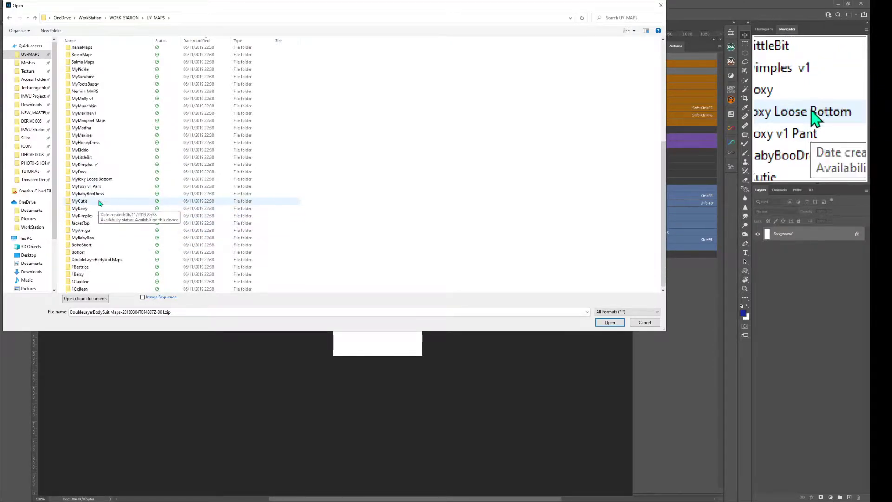
{"action": "scroll", "coordinate": [126, 231], "scroll_direction": "up", "scroll_amount": 8}
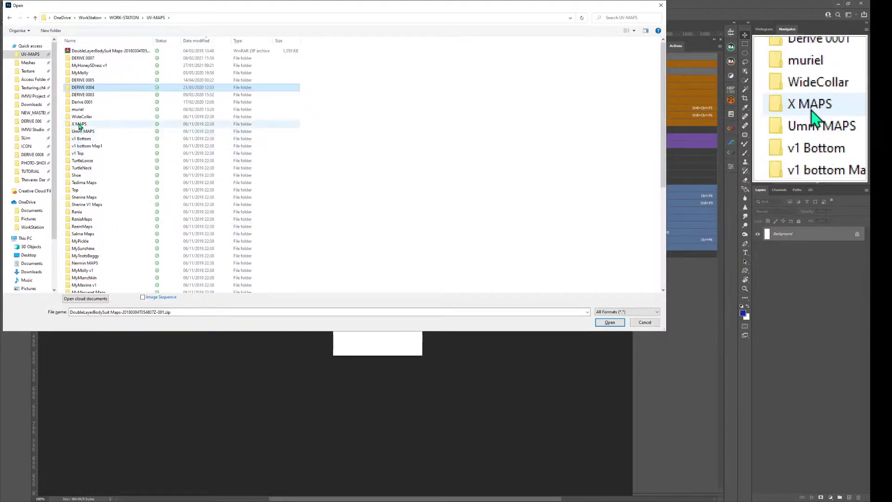
{"action": "double_click", "coordinate": [79, 125]}
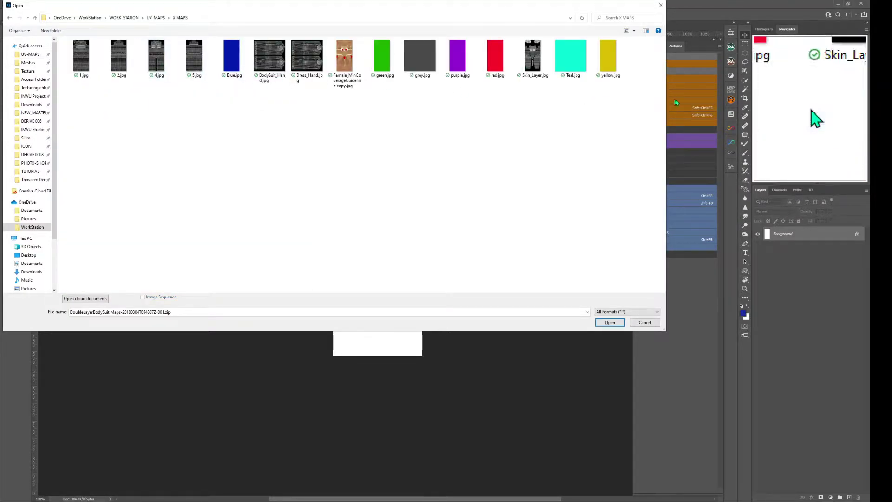
{"action": "double_click", "coordinate": [157, 55]}
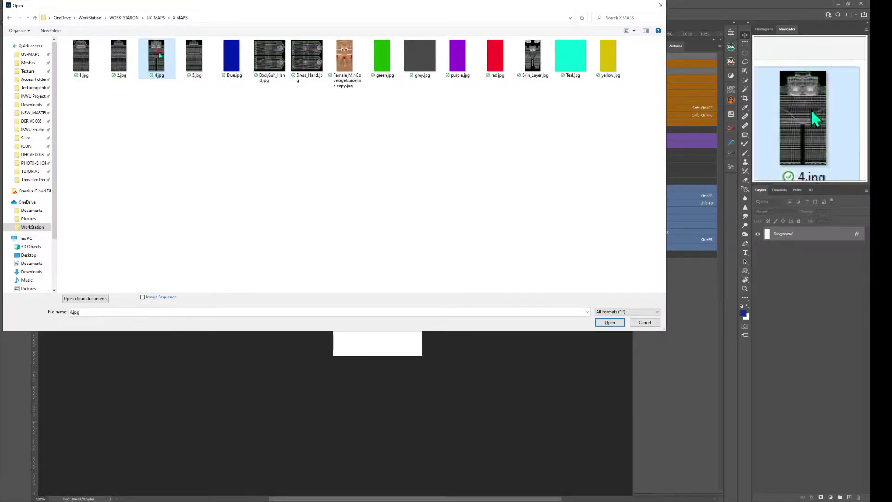
- Cut the UV template out of 4.jpg and close 4.jpg without saving
{"action": "key", "text": "ctrl+a"}
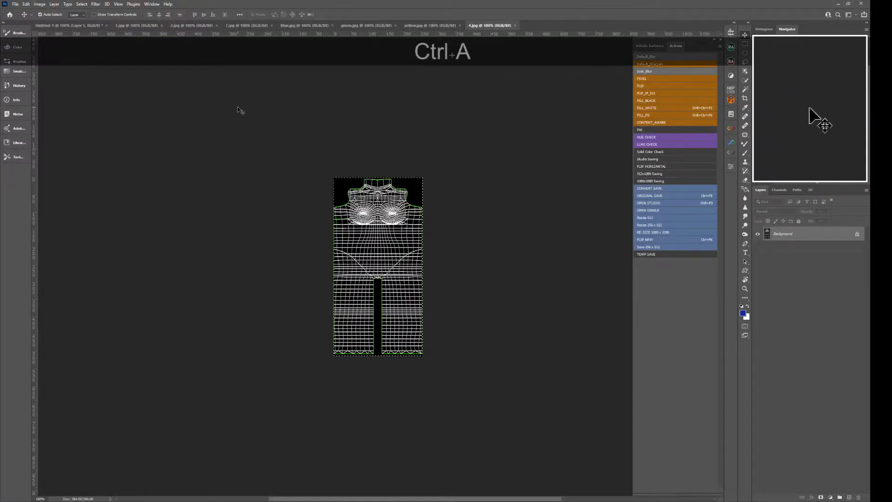
{"action": "key", "text": "ctrl+x"}
{"action": "key", "text": "ctrl+b"}
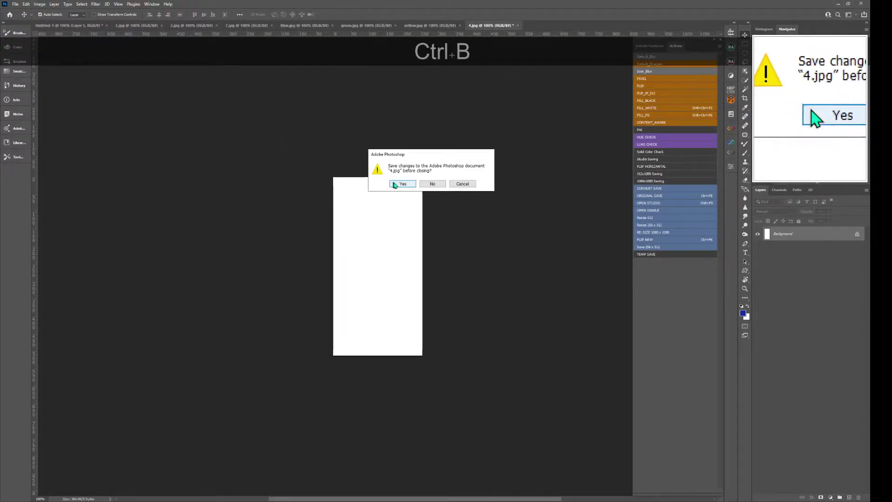
{"action": "left_click", "coordinate": [435, 184]}
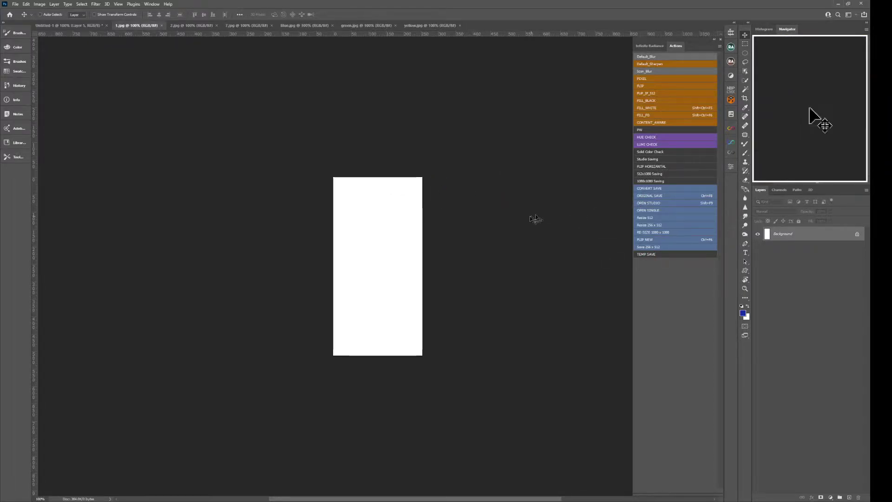
- Paste the UV wireframe into 1.jpg as Layer 1 at 50% opacity, then select Background
{"action": "key", "text": "ctrl+v"}
{"action": "key", "text": "ctrl+space"}
{"action": "left_click_drag", "start_coordinate": [502, 231], "coordinate": [420, 236]}
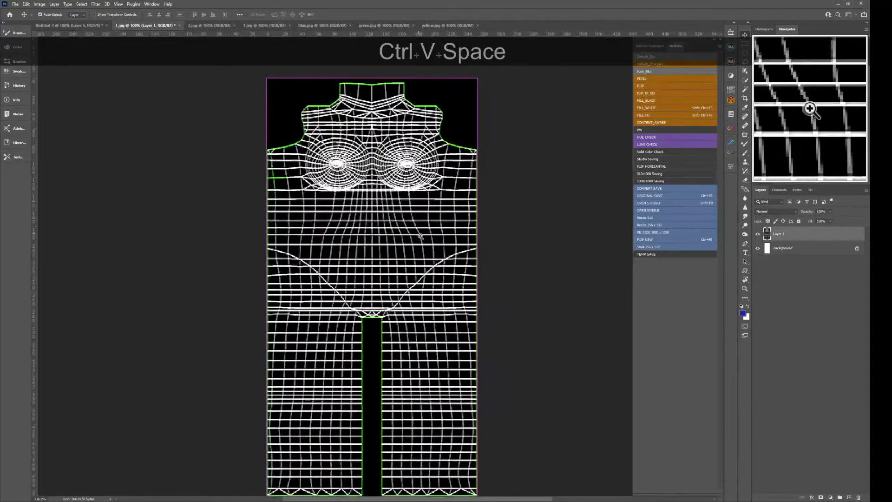
{"action": "key", "text": "v"}
{"action": "key", "text": "5"}
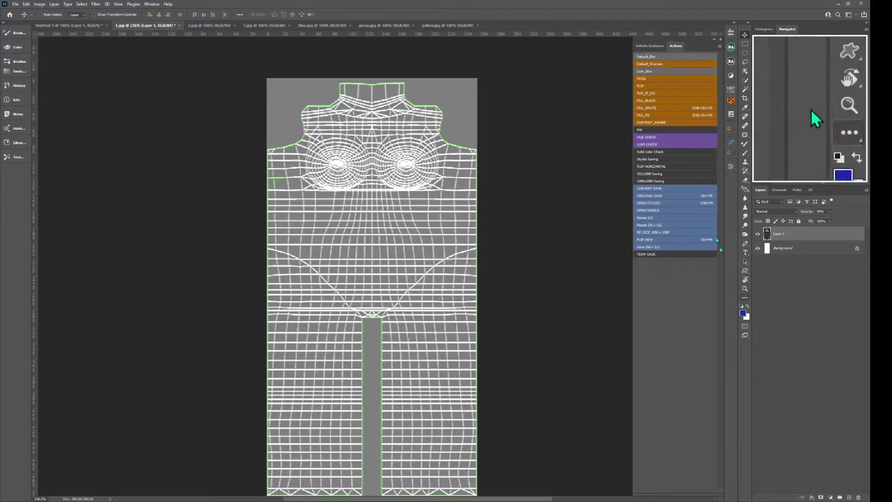
{"action": "left_click", "coordinate": [745, 44]}
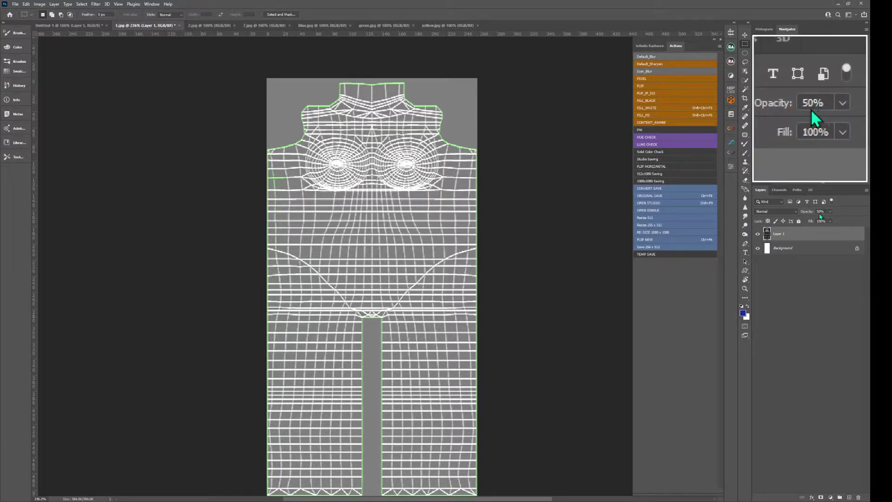
{"action": "left_click", "coordinate": [790, 247]}
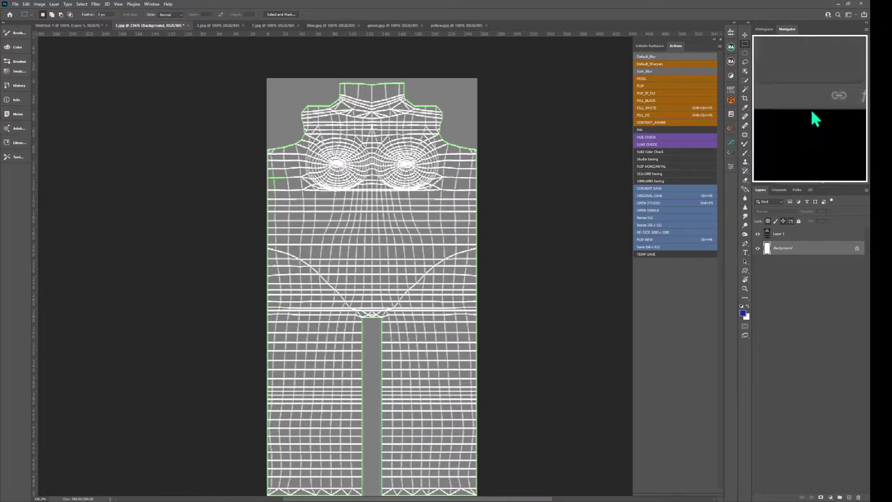
- On a new layer, select the template's lower leg area and fill it
{"action": "left_click", "coordinate": [849, 498]}
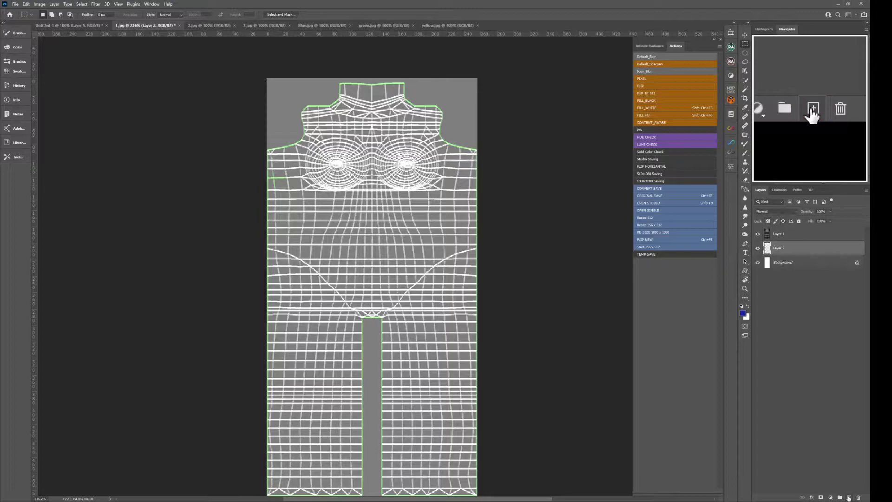
{"action": "key", "text": "space"}
{"action": "left_click_drag", "start_coordinate": [467, 350], "coordinate": [446, 261]}
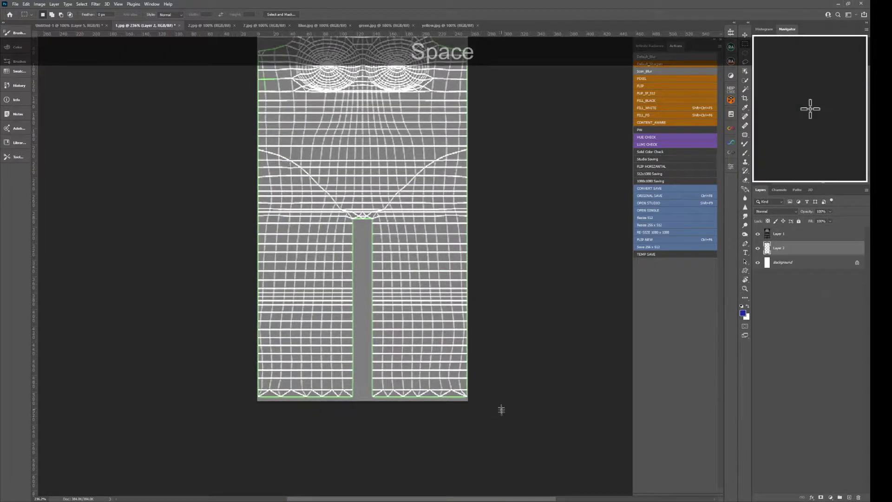
{"action": "left_click_drag", "start_coordinate": [207, 259], "coordinate": [193, 242]}
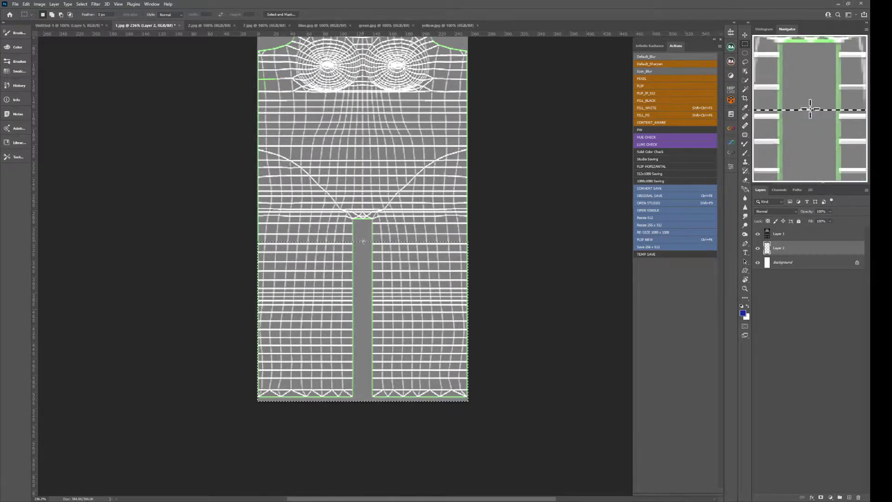
{"action": "key", "text": "ctrl+shift+F6"}
{"action": "key", "text": "d"}
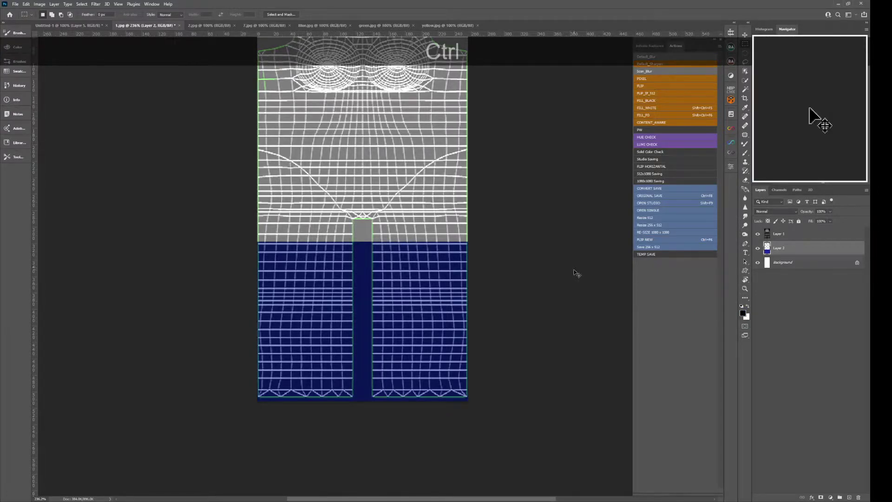
- Darken the filled leg area to solid black with Hue/Saturation Lightness -100
{"action": "key", "text": "ctrl+u"}
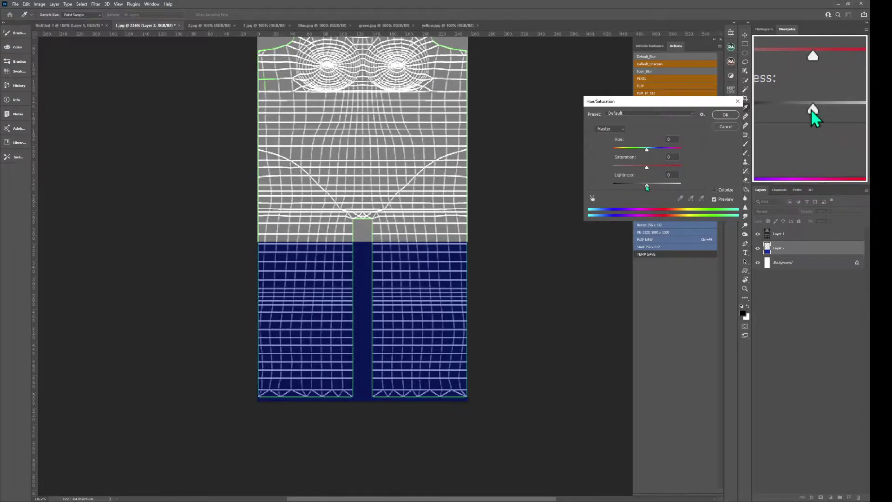
{"action": "left_click_drag", "start_coordinate": [647, 187], "coordinate": [590, 189]}
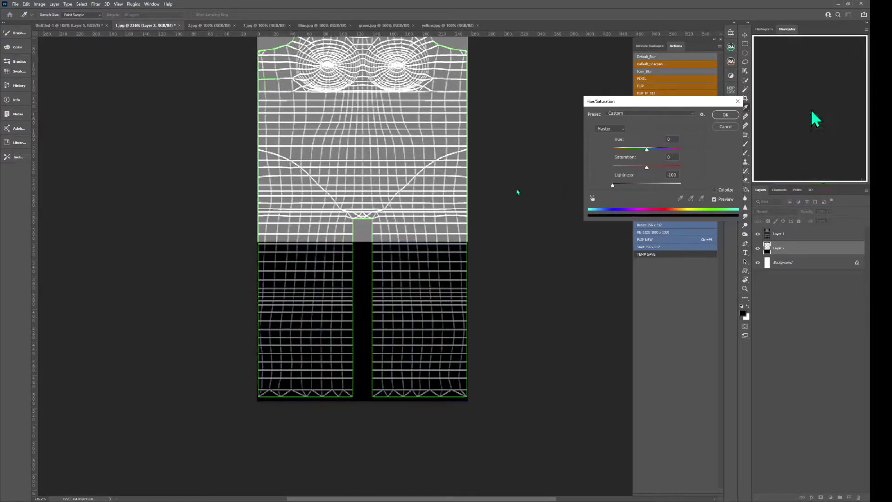
{"action": "left_click", "coordinate": [720, 114]}
{"action": "key", "text": "space"}
{"action": "left_click_drag", "start_coordinate": [376, 146], "coordinate": [403, 249]}
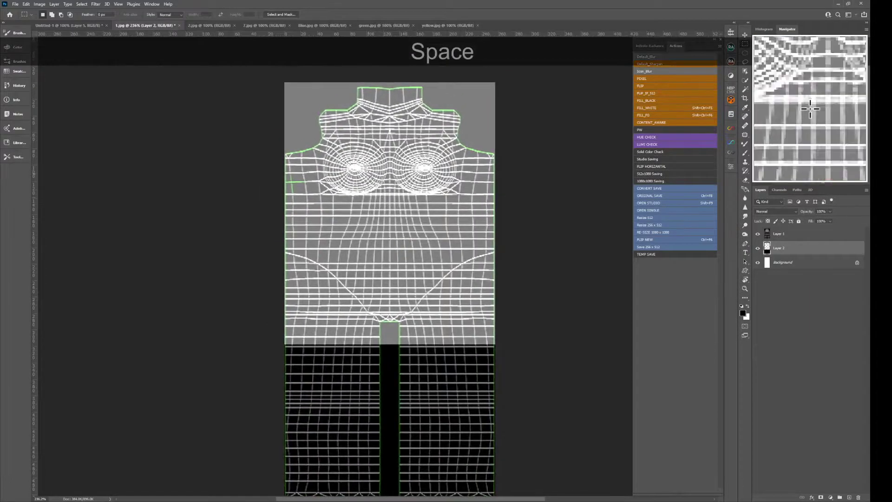
- Switch to the Brush, zoom to 303%, and place the blue jumpsuit reference photo beside the canvas
{"action": "key", "text": "shift+s"}
{"action": "mouse_move", "coordinate": [361, 142]}
{"action": "left_mouse_down"}
{"action": "mouse_move", "coordinate": [372, 133]}
{"action": "mouse_move", "coordinate": [367, 162]}
{"action": "left_mouse_up"}
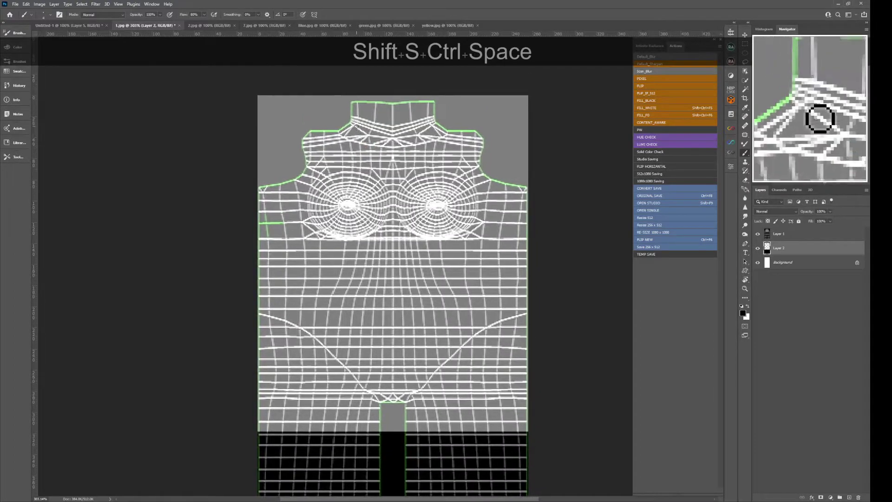
{"action": "key", "text": "s"}
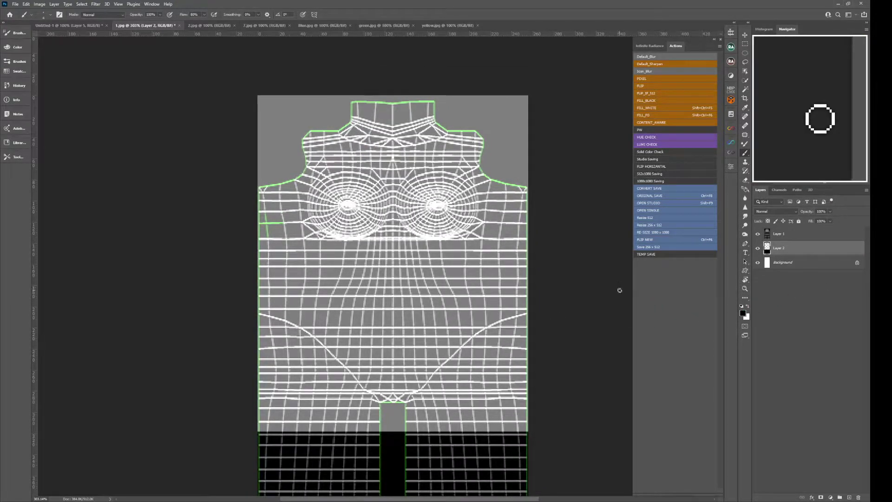
{"action": "left_click", "coordinate": [884, 127]}
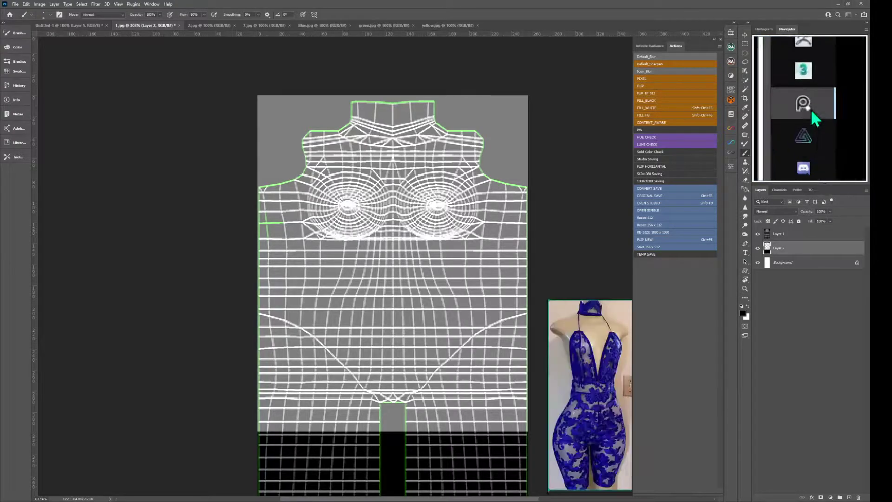
{"action": "left_click_drag", "start_coordinate": [596, 356], "coordinate": [672, 325]}
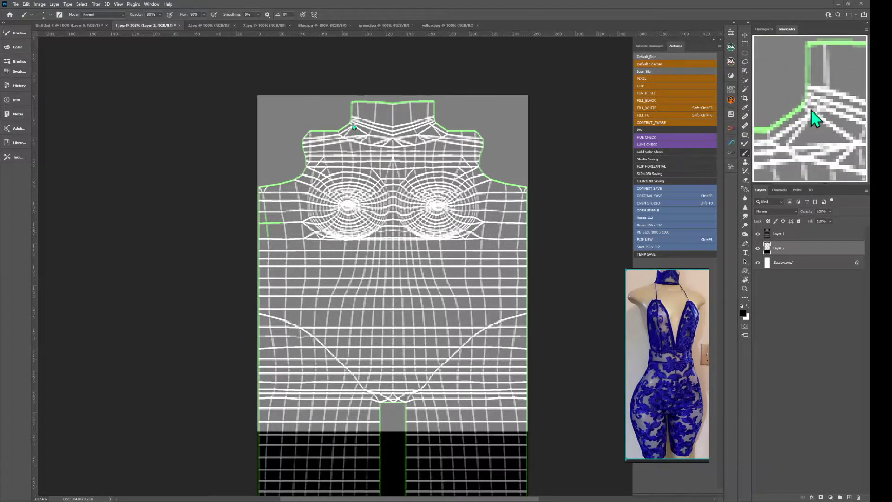
- Zoom the canvas in to about 343% on the upper body
{"action": "key", "text": "ctrl+space"}
{"action": "key", "text": "ctrl+space"}
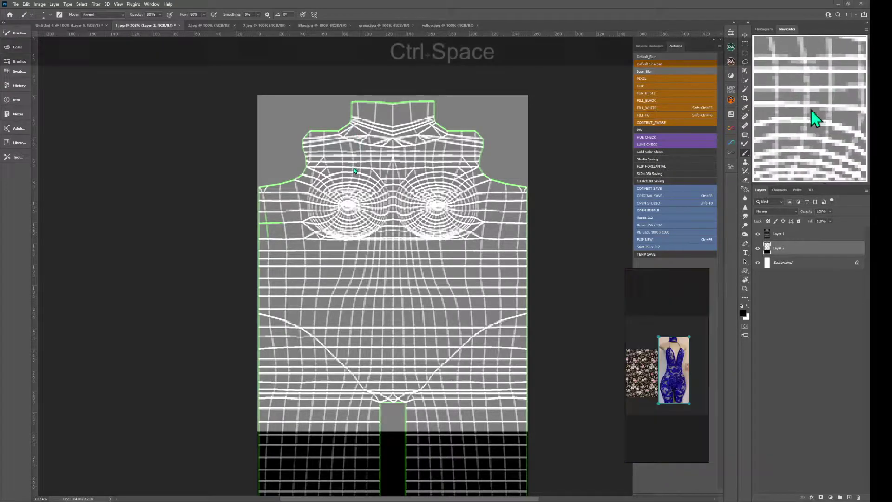
{"action": "left_click_drag", "start_coordinate": [363, 155], "coordinate": [372, 148]}
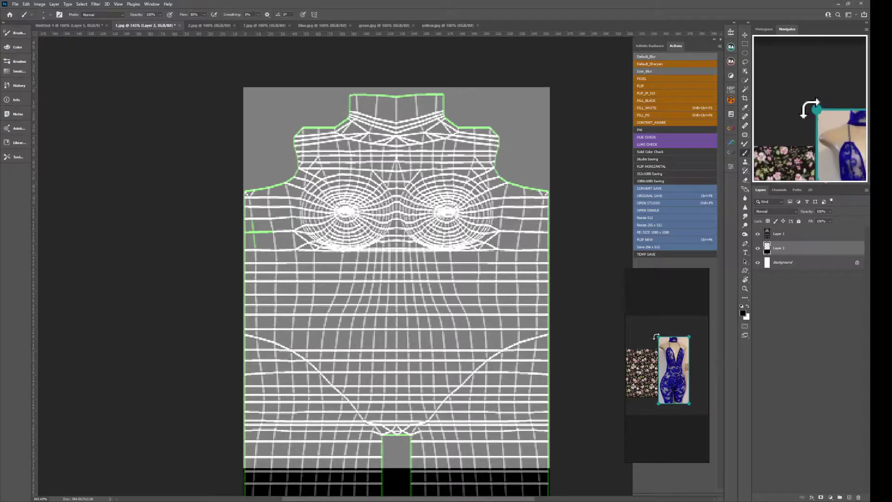
{"action": "scroll", "coordinate": [670, 353], "scroll_direction": "up", "scroll_amount": 4}
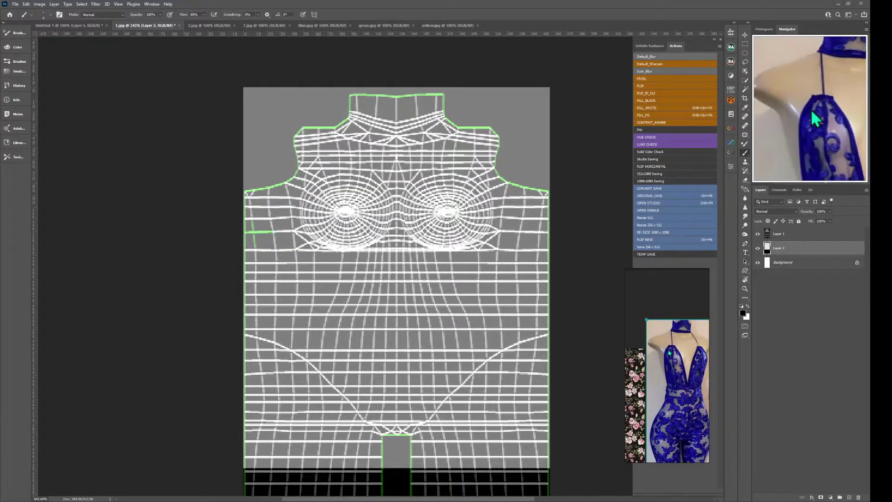
{"action": "scroll", "coordinate": [669, 353], "scroll_direction": "down", "scroll_amount": 4}
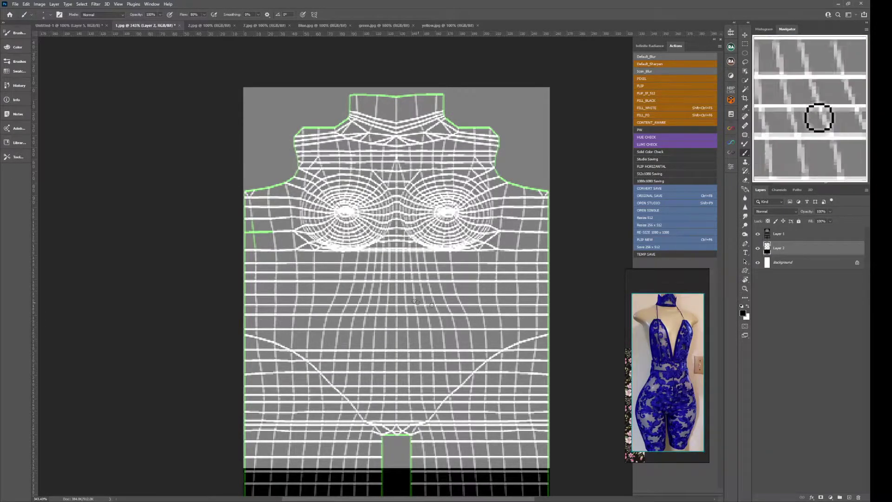
- Start the neckline pen path with corner anchors along the upper left chest
{"action": "key", "text": "shift+s"}
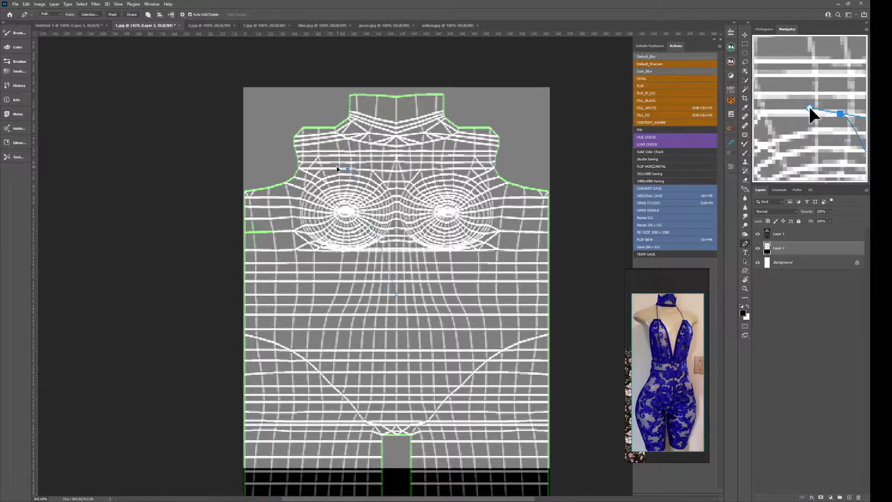
{"action": "left_click_drag", "start_coordinate": [333, 168], "coordinate": [332, 165]}
{"action": "key", "text": "alt"}
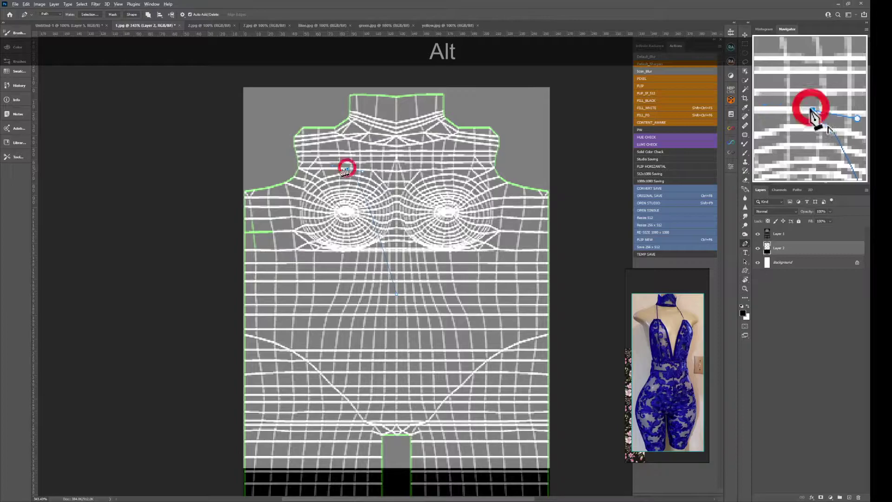
{"action": "key", "text": "ctrl+w"}
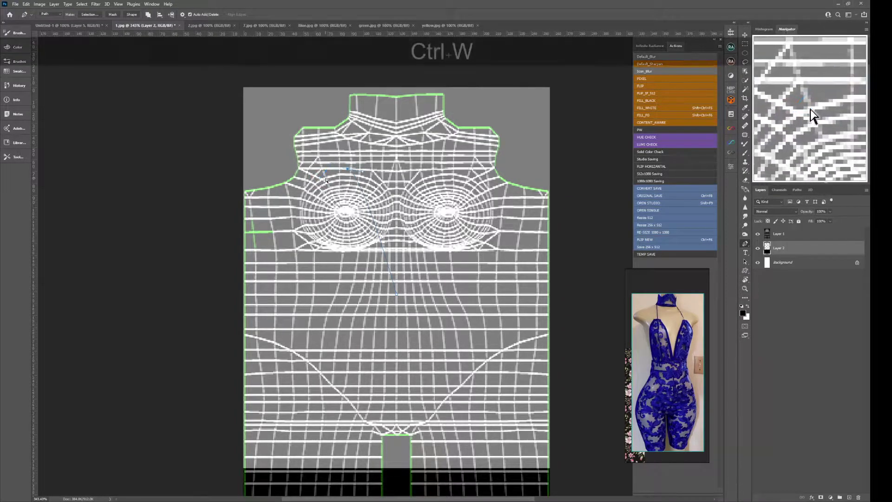
{"action": "left_click_drag", "start_coordinate": [330, 176], "coordinate": [326, 184]}
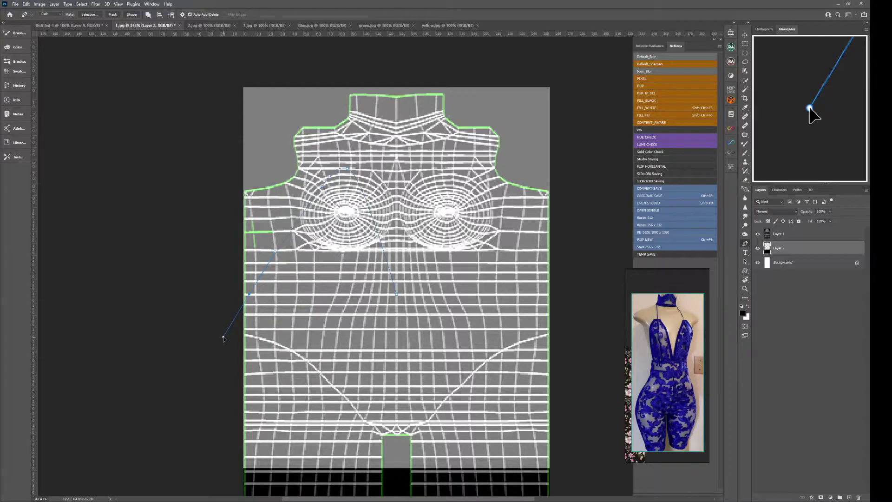
{"action": "key", "text": "ctrl"}
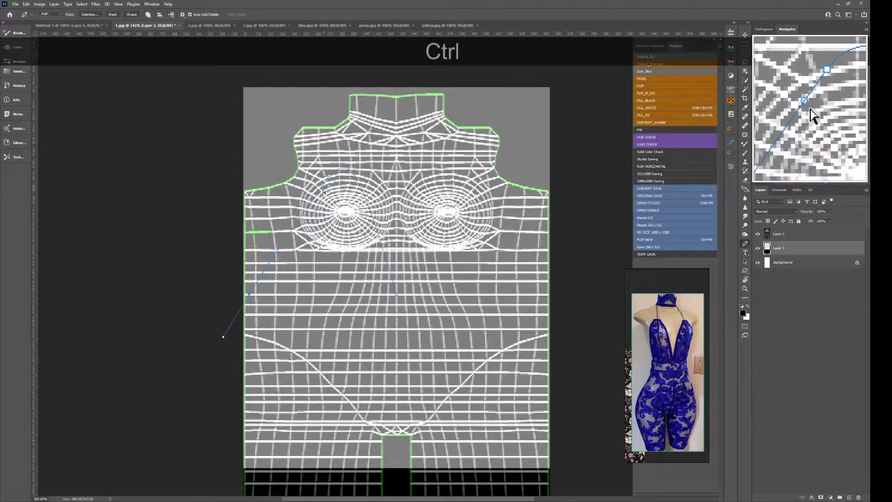
{"action": "key", "text": "ctrl+w"}
- Close the path around the torso's left side and over the shoulder, down to the mid-chest plunge
{"action": "left_click", "coordinate": [246, 294]}
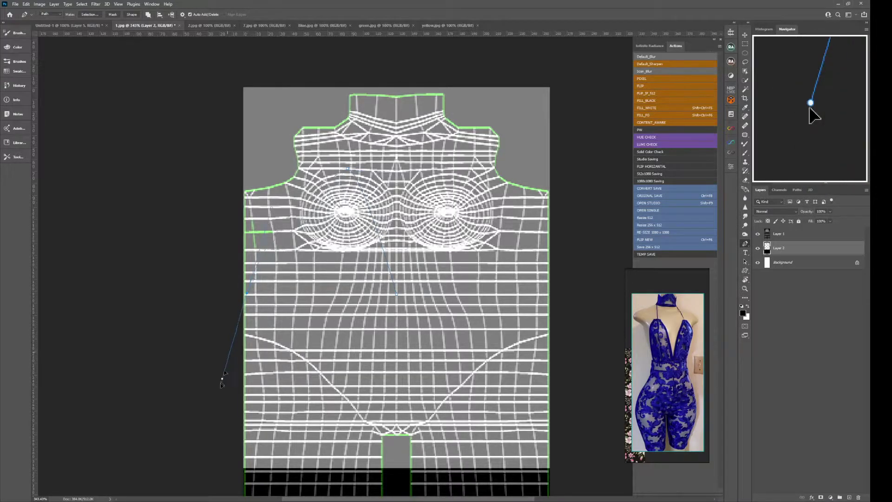
{"action": "left_click", "coordinate": [186, 437]}
{"action": "key", "text": "alt"}
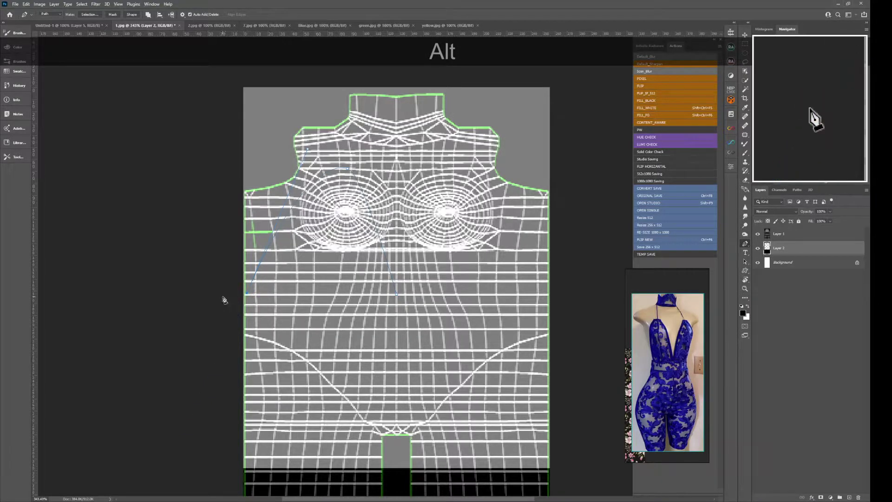
{"action": "left_click_drag", "start_coordinate": [213, 120], "coordinate": [218, 116]}
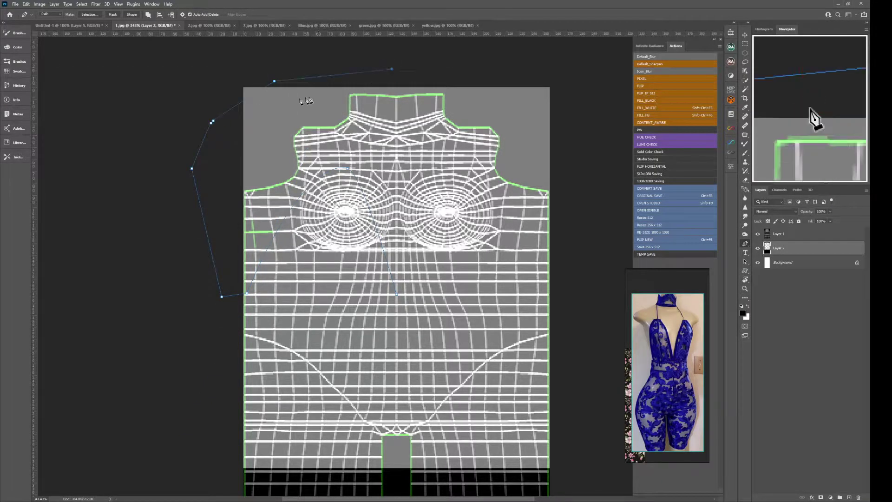
{"action": "left_click_drag", "start_coordinate": [274, 80], "coordinate": [243, 71]}
{"action": "left_click", "coordinate": [413, 113]}
{"action": "left_click", "coordinate": [412, 113]}
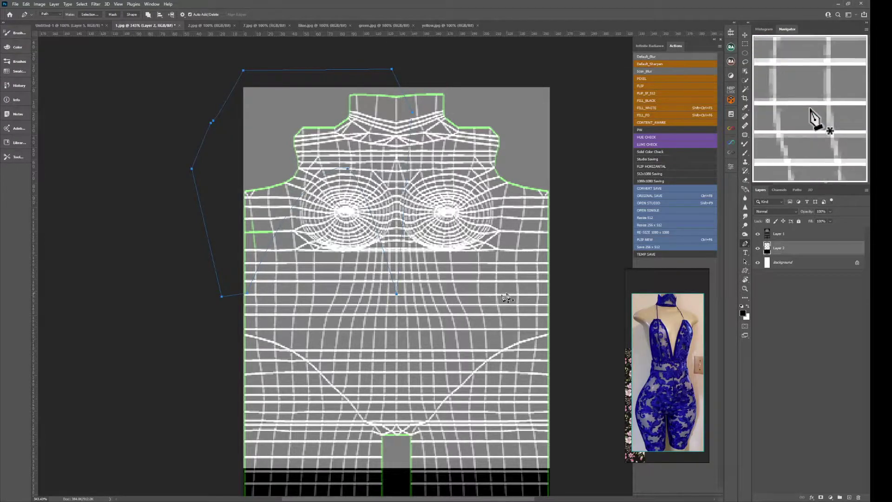
- Fill the neckline path with black on a new layer
{"action": "key", "text": "ctrl+shift+alt+n"}
{"action": "key", "text": "ctrl+Return"}
{"action": "key", "text": "ctrl+shift+F6"}
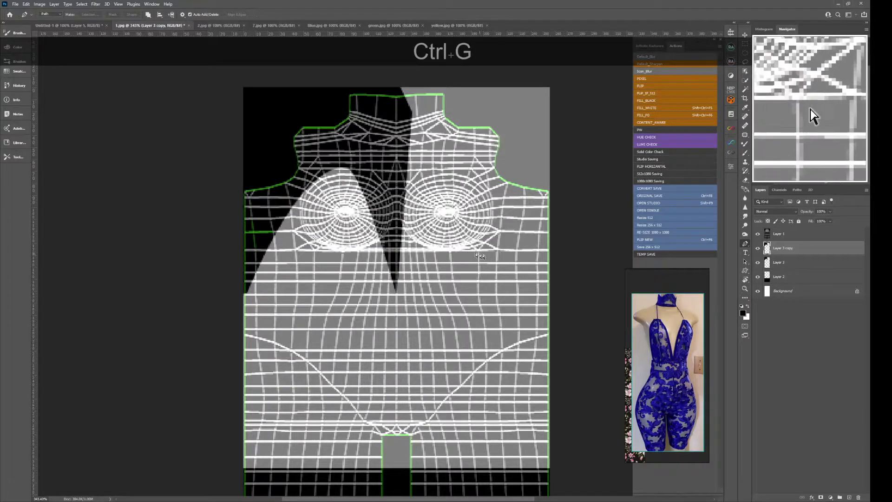
- Flip the copied neckline half horizontally and move it to the right side
{"action": "key", "text": "ctrl+t"}
{"action": "right_click", "coordinate": [372, 208]}
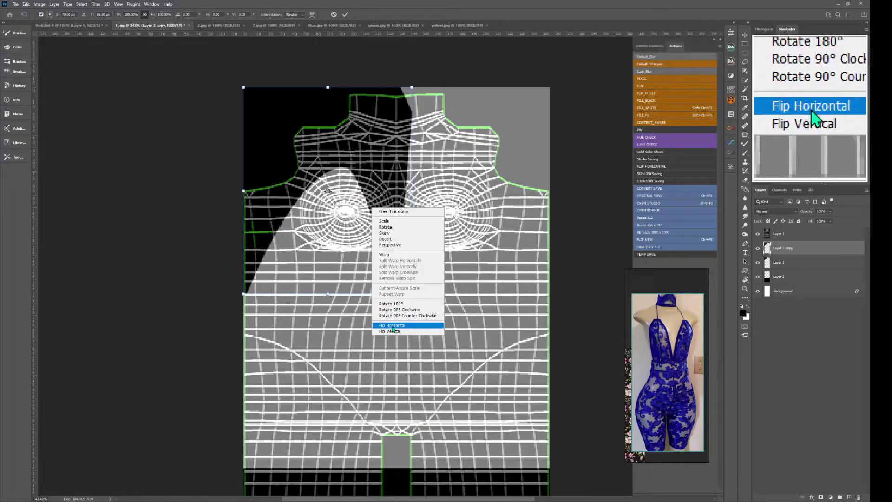
{"action": "left_click", "coordinate": [392, 325]}
{"action": "left_click_drag", "start_coordinate": [393, 199], "coordinate": [444, 198]}
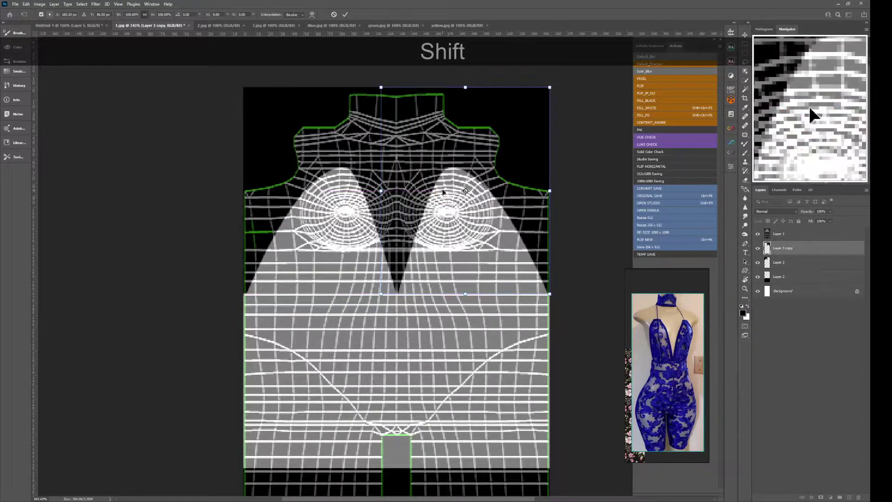
{"action": "key", "text": "ctrl+shift+Return"}
- Hide the wireframe layer and save the opacity map with Ctrl+F8
{"action": "left_click", "coordinate": [745, 243]}
{"action": "left_click", "coordinate": [757, 233]}
{"action": "key", "text": "ctrl+F8"}
- Zoom and orbit the IMVU avatar to inspect the plunging neckline from the side, then return to Photoshop
{"action": "left_click", "coordinate": [815, 120]}
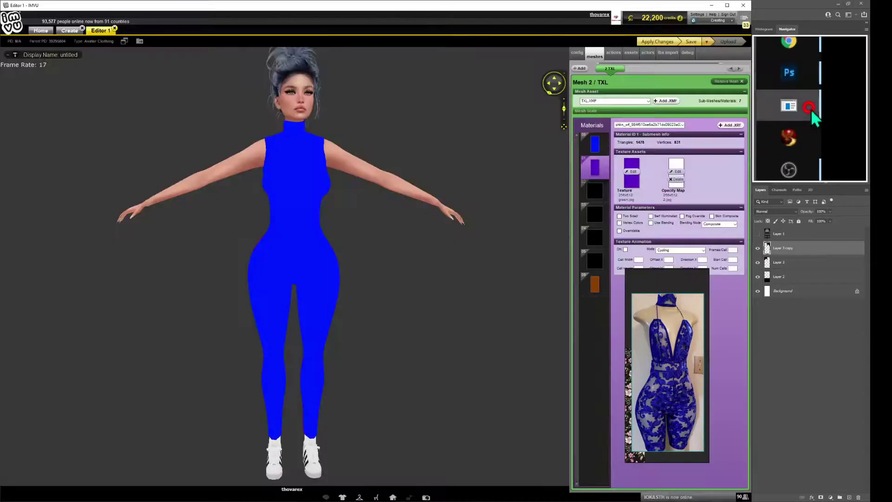
{"action": "scroll", "coordinate": [352, 243], "scroll_direction": "up", "scroll_amount": 5}
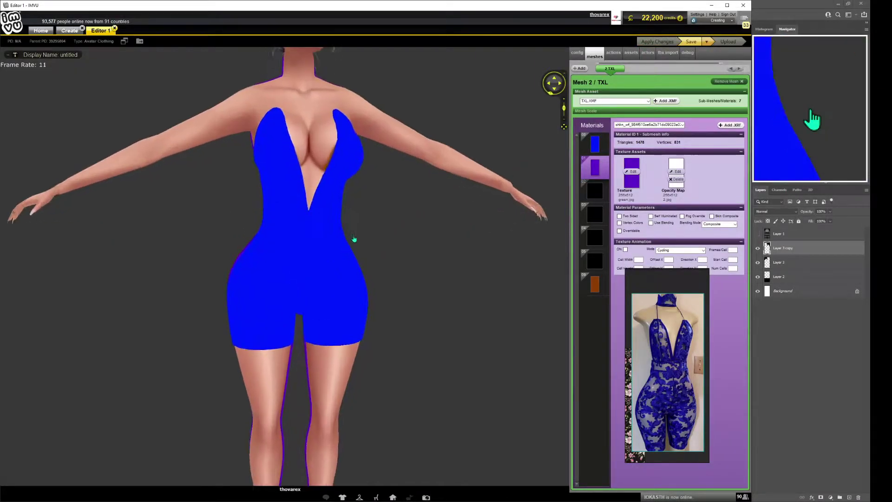
{"action": "scroll", "coordinate": [356, 243], "scroll_direction": "down", "scroll_amount": 3}
{"action": "scroll", "coordinate": [344, 240], "scroll_direction": "up", "scroll_amount": 3}
{"action": "mouse_move", "coordinate": [345, 240]}
{"action": "left_mouse_down"}
{"action": "mouse_move", "coordinate": [247, 227]}
{"action": "mouse_move", "coordinate": [420, 245]}
{"action": "mouse_move", "coordinate": [344, 249]}
{"action": "mouse_move", "coordinate": [344, 238]}
{"action": "left_mouse_up"}
{"action": "scroll", "coordinate": [376, 239], "scroll_direction": "down", "scroll_amount": 3}
{"action": "scroll", "coordinate": [350, 246], "scroll_direction": "down", "scroll_amount": 2}
{"action": "left_click_drag", "start_coordinate": [318, 319], "coordinate": [342, 308]}
{"action": "left_click", "coordinate": [885, 224]}
- Merge the three neckline layers into Background, save with Ctrl+F8, and refresh the IMVU avatar
{"action": "key", "text": "space"}
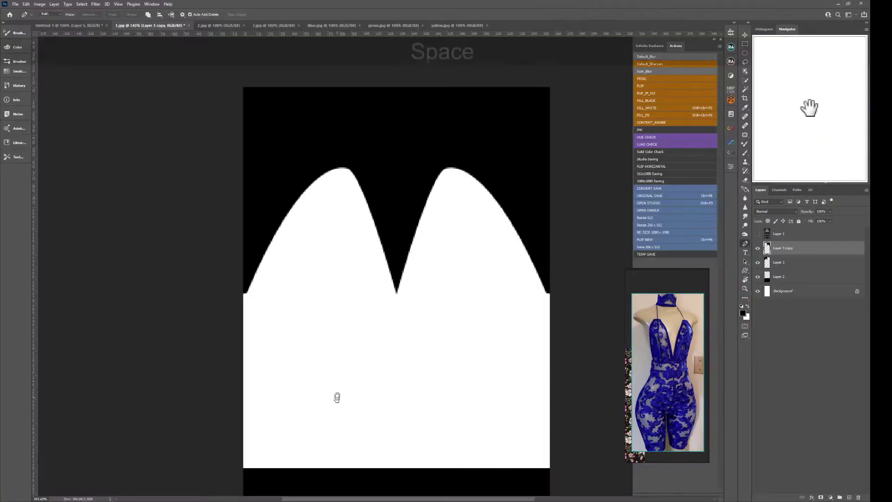
{"action": "left_click_drag", "start_coordinate": [337, 398], "coordinate": [331, 300]}
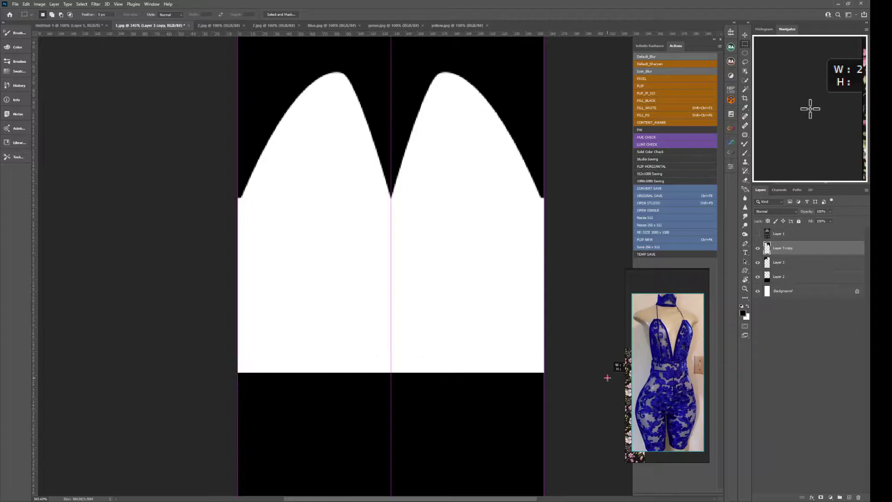
{"action": "left_click", "coordinate": [771, 277], "text": "shift"}
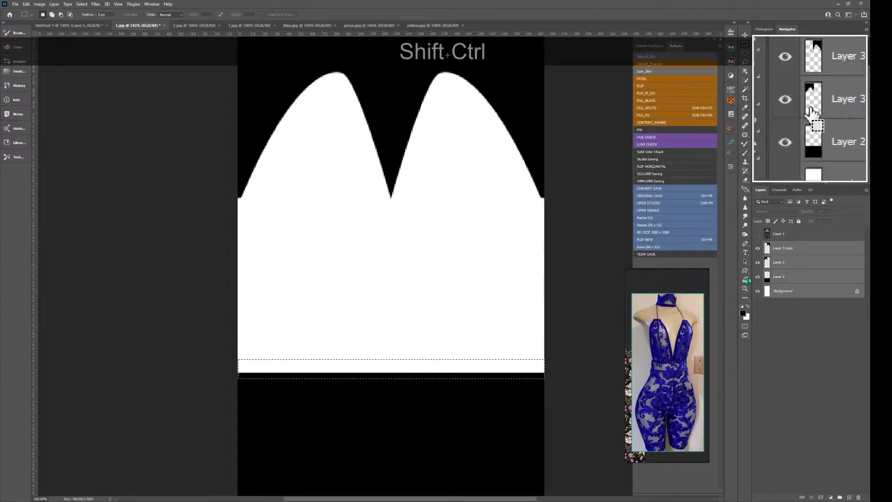
{"action": "key", "text": "shift+ctrl+e"}
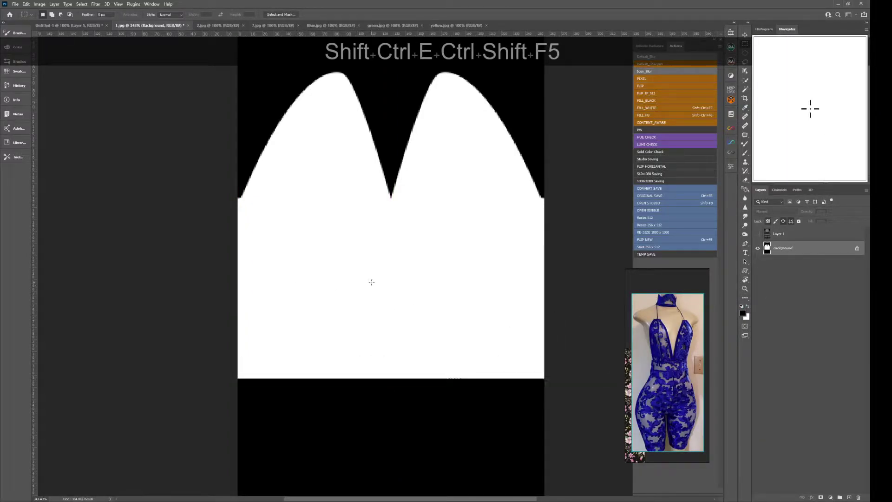
{"action": "key", "text": "ctrl+F8"}
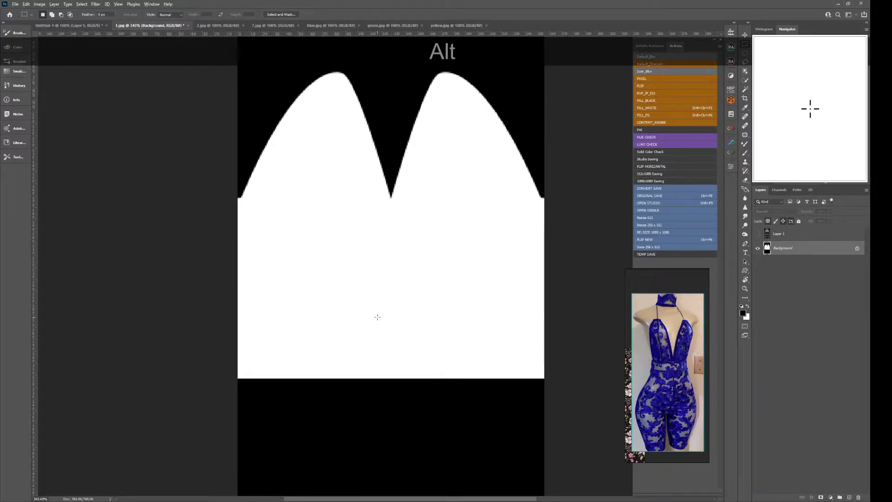
{"action": "key", "text": "alt+Tab"}
{"action": "key", "text": "ctrl+a"}
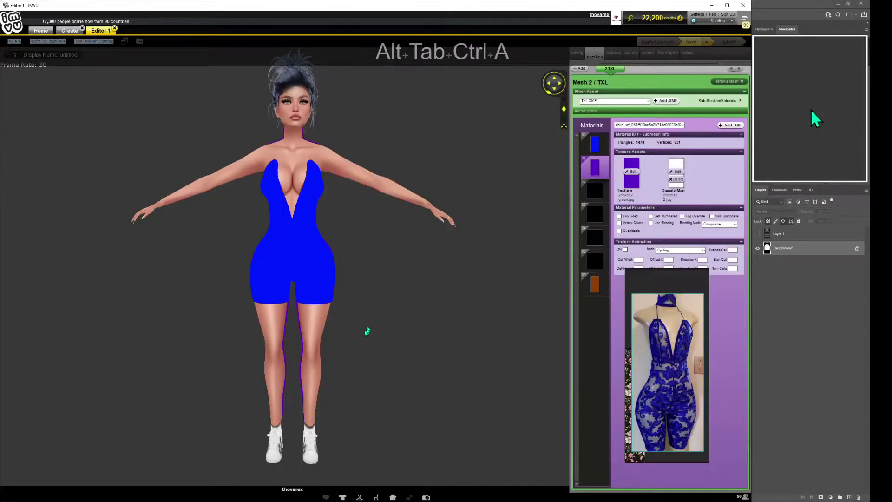
- Fill a first strip below the white area with white and preview it in IMVU
{"action": "key", "text": "alt+Tab"}
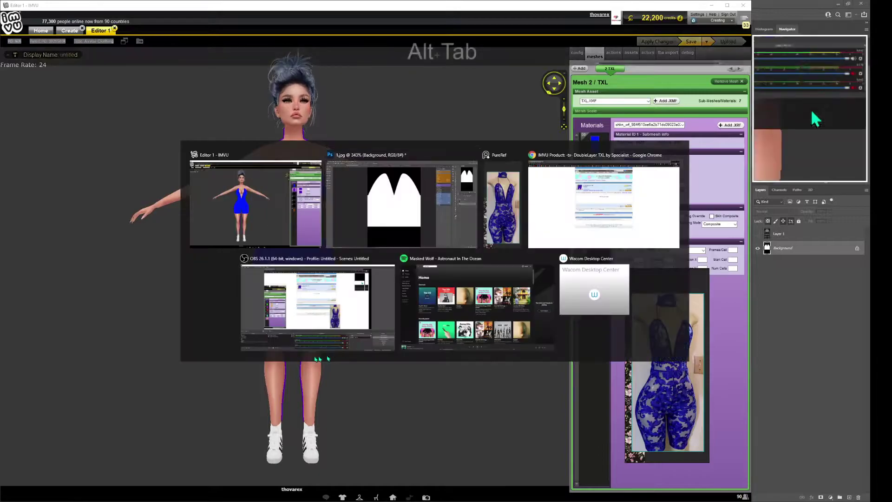
{"action": "left_click_drag", "start_coordinate": [216, 348], "coordinate": [580, 397]}
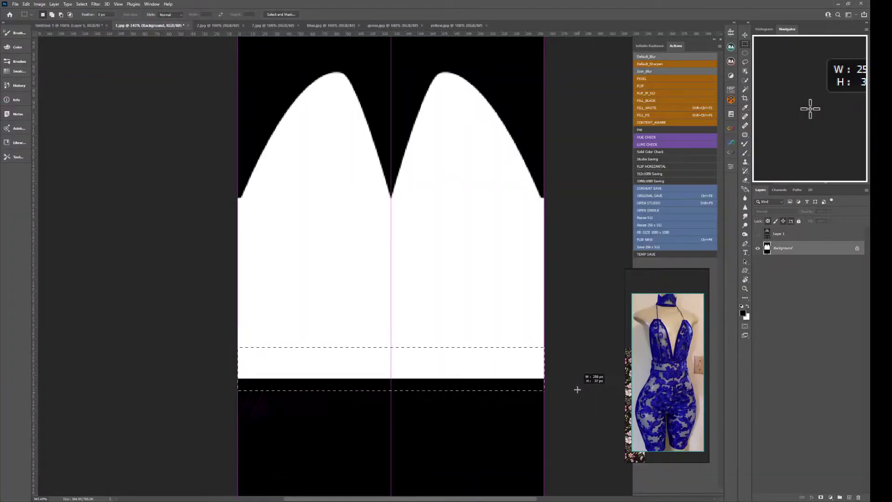
{"action": "key", "text": "ctrl+shift+F5"}
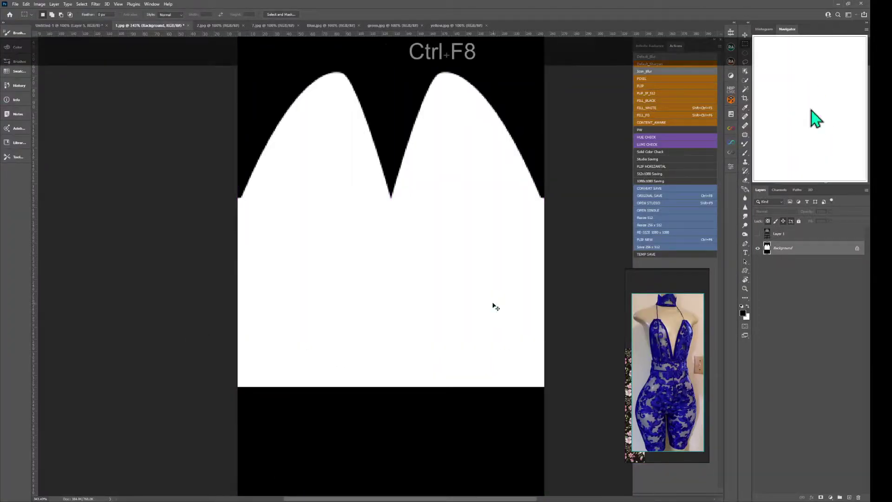
{"action": "key", "text": "alt+Tab"}
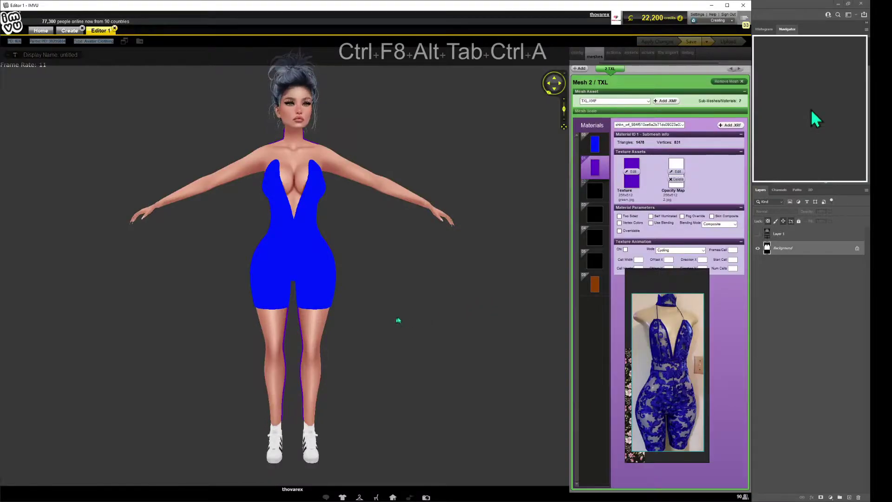
{"action": "left_click", "coordinate": [385, 320]}
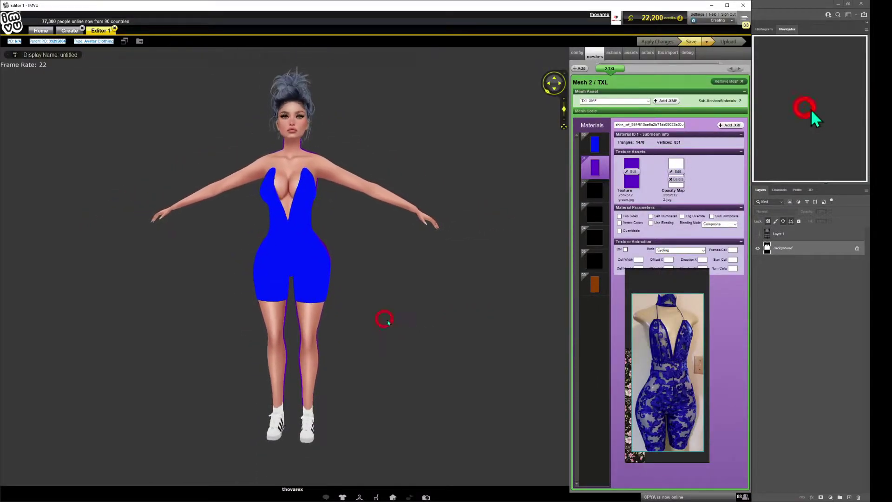
- Fill a second strip at the map's bottom white to lengthen the legs and preview
{"action": "key", "text": "alt+Tab"}
{"action": "left_click_drag", "start_coordinate": [170, 377], "coordinate": [605, 398]}
{"action": "key", "text": "ctrl+shift+F5"}
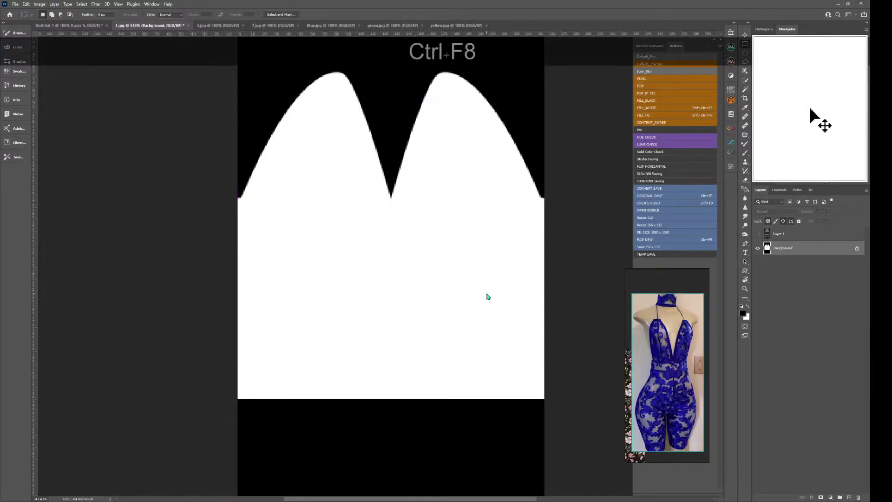
{"action": "key", "text": "alt+Tab"}
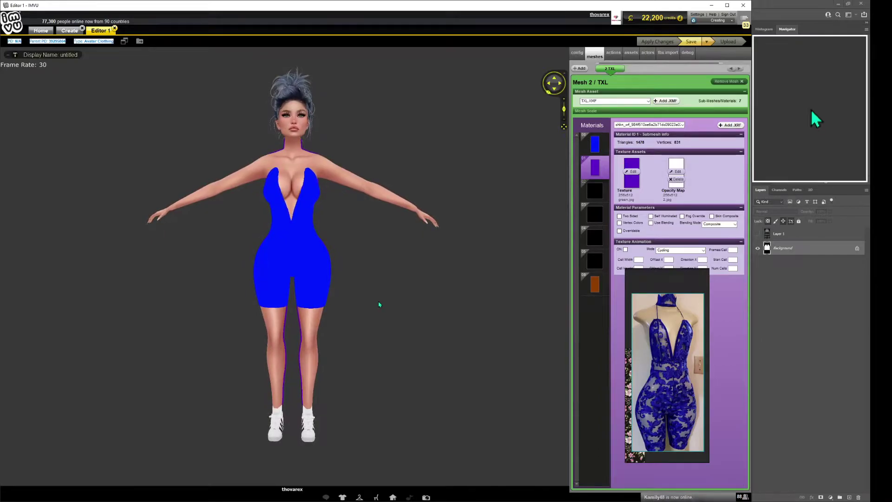
- Fill a third, lower strip white and refresh the IMVU avatar with the saved map
{"action": "key", "text": "alt+Tab"}
{"action": "left_click_drag", "start_coordinate": [211, 377], "coordinate": [621, 406]}
{"action": "key", "text": "ctrl+shift+F5"}
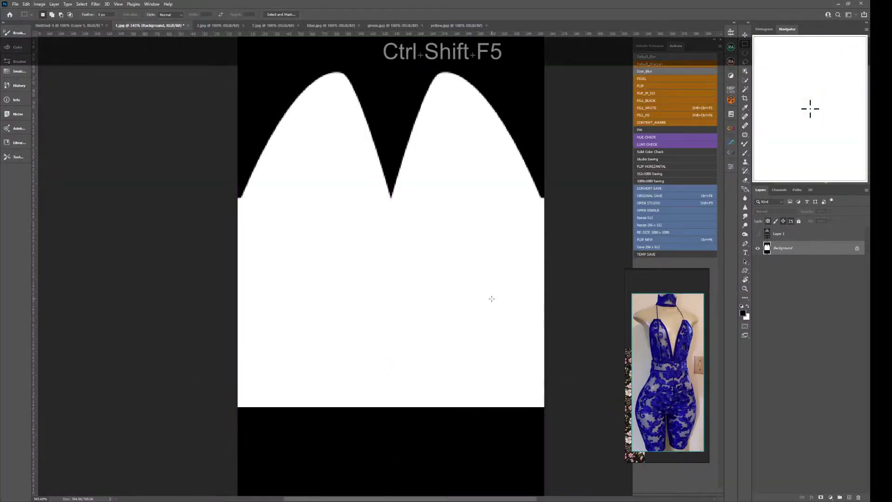
{"action": "key", "text": "alt+Tab"}
{"action": "key", "text": "ctrl+a"}
- Orbit the avatar to check its back and front, then return to Photoshop
{"action": "left_click_drag", "start_coordinate": [487, 301], "coordinate": [395, 304]}
{"action": "scroll", "coordinate": [395, 304], "scroll_direction": "down", "scroll_amount": 5}
{"action": "scroll", "coordinate": [410, 300], "scroll_direction": "up", "scroll_amount": 4}
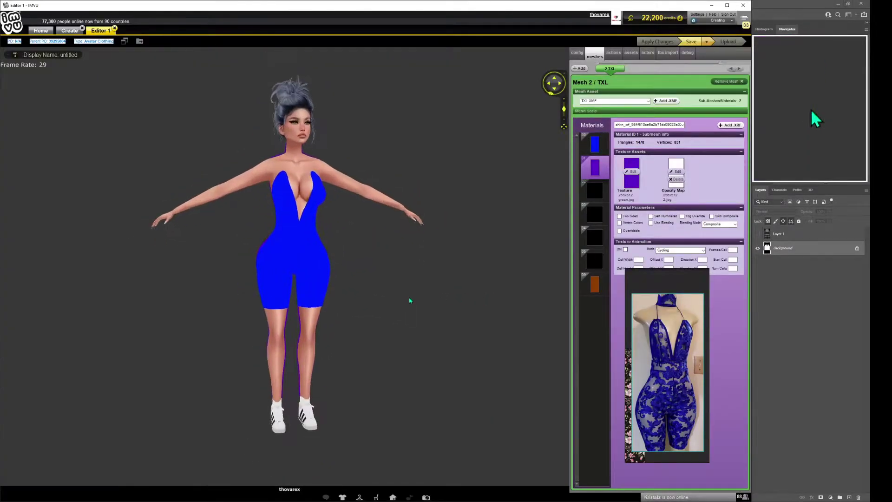
{"action": "left_click_drag", "start_coordinate": [379, 289], "coordinate": [361, 286]}
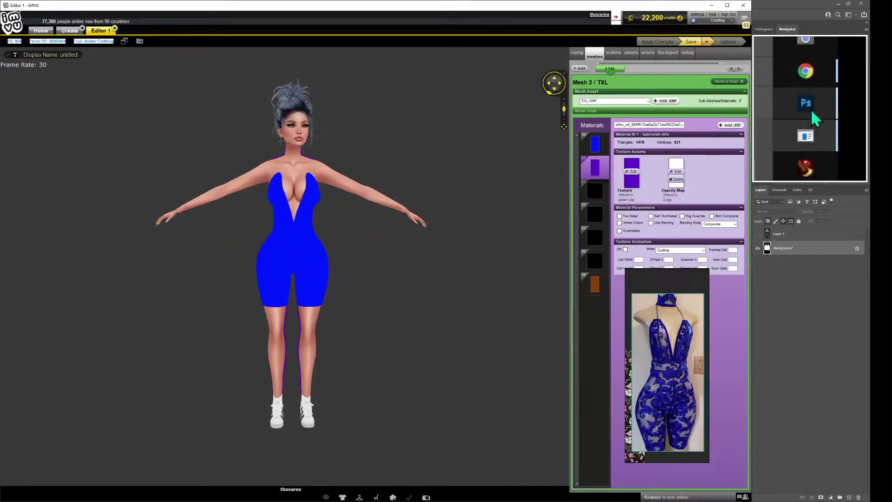
{"action": "left_click", "coordinate": [883, 224]}
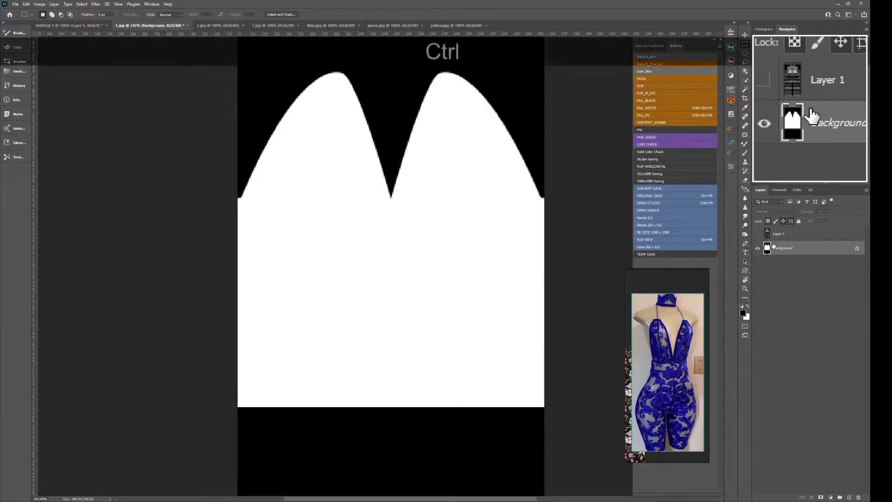
- Convert Background to Layer 0, copy it, and paste it in place into 2.jpg
{"action": "double_click", "coordinate": [789, 247]}
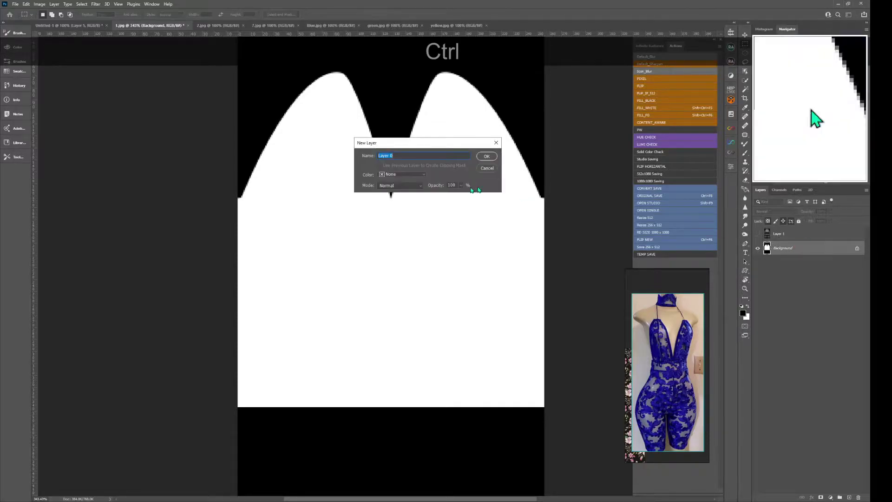
{"action": "left_click", "coordinate": [486, 160]}
{"action": "key", "text": "ctrl+c"}
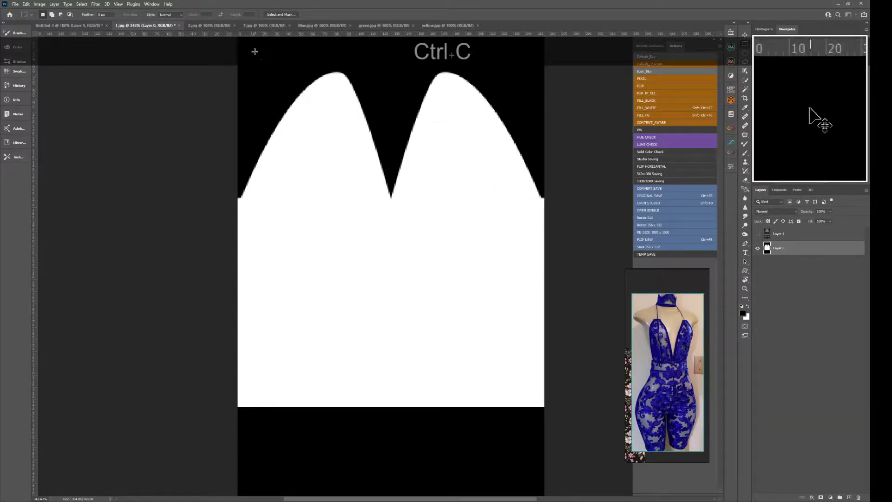
{"action": "left_click", "coordinate": [216, 26]}
{"action": "key", "text": "ctrl+shift+v"}
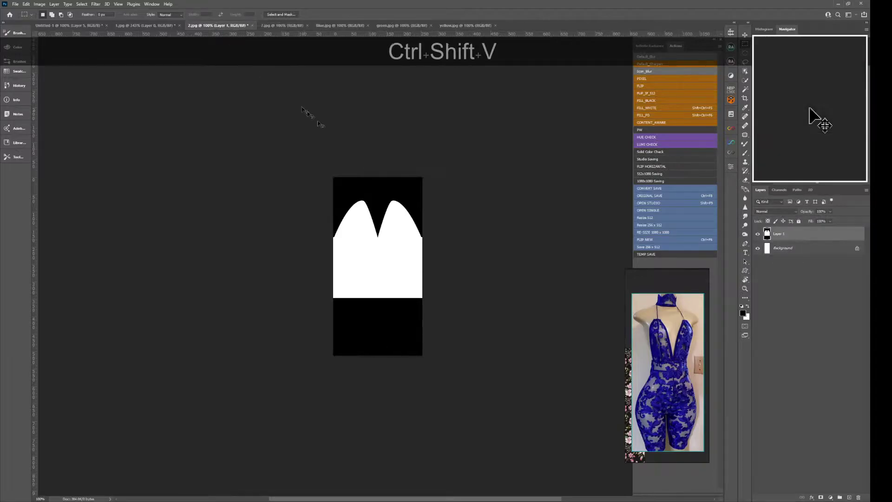
{"action": "left_click_drag", "start_coordinate": [327, 153], "coordinate": [376, 151]}
{"action": "left_click_drag", "start_coordinate": [395, 260], "coordinate": [310, 172]}
- Copy the map's left-edge column to a new layer, stretch it across the full width, and save
{"action": "key", "text": "f"}
{"action": "left_click_drag", "start_coordinate": [226, 89], "coordinate": [226, 315]}
{"action": "key", "text": "ctrl+g"}
{"action": "key", "text": "shift"}
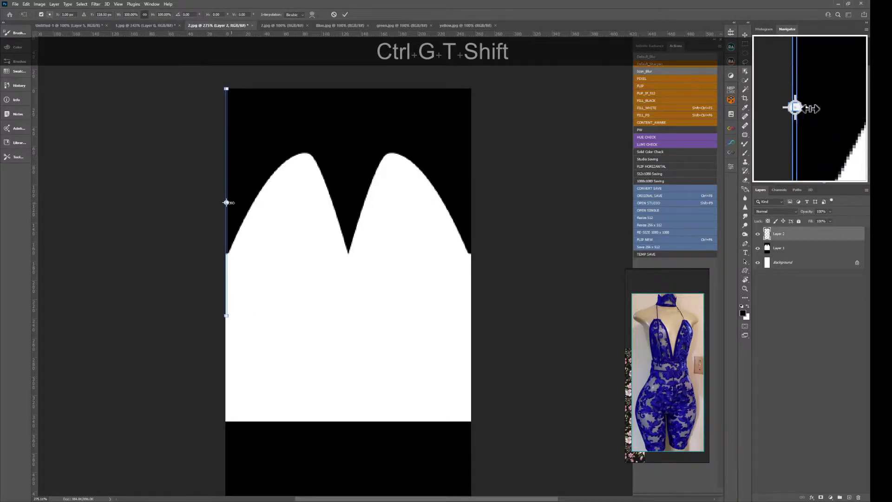
{"action": "left_click_drag", "start_coordinate": [227, 202], "coordinate": [466, 204]}
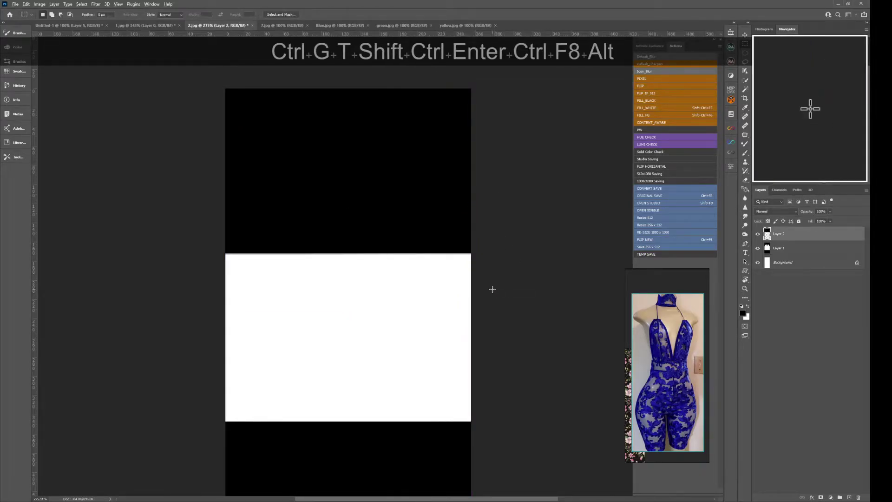
{"action": "key", "text": "alt+Tab"}
- Orbit and zoom the IMVU avatar to inspect the waist-length back, then return to Photoshop
{"action": "left_click_drag", "start_coordinate": [324, 247], "coordinate": [426, 224]}
{"action": "scroll", "coordinate": [440, 226], "scroll_direction": "up", "scroll_amount": 4}
{"action": "scroll", "coordinate": [313, 236], "scroll_direction": "down", "scroll_amount": 4}
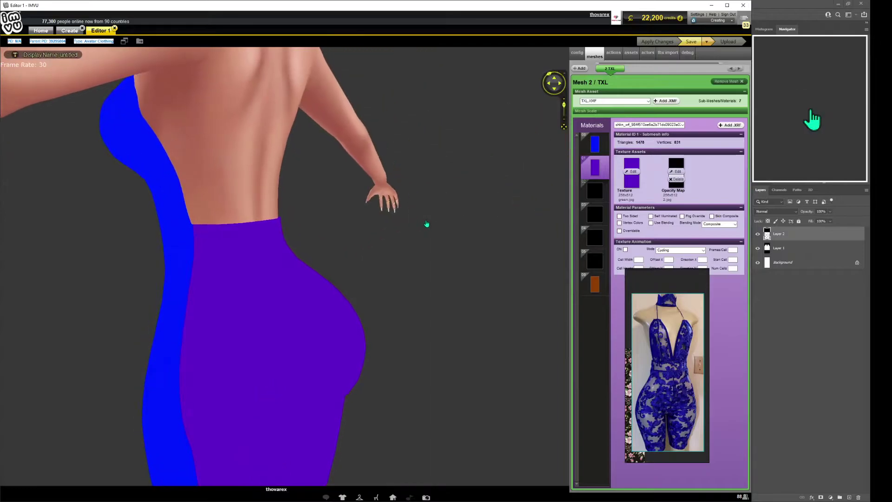
{"action": "scroll", "coordinate": [203, 228], "scroll_direction": "down", "scroll_amount": 3}
{"action": "key", "text": "alt+Tab"}
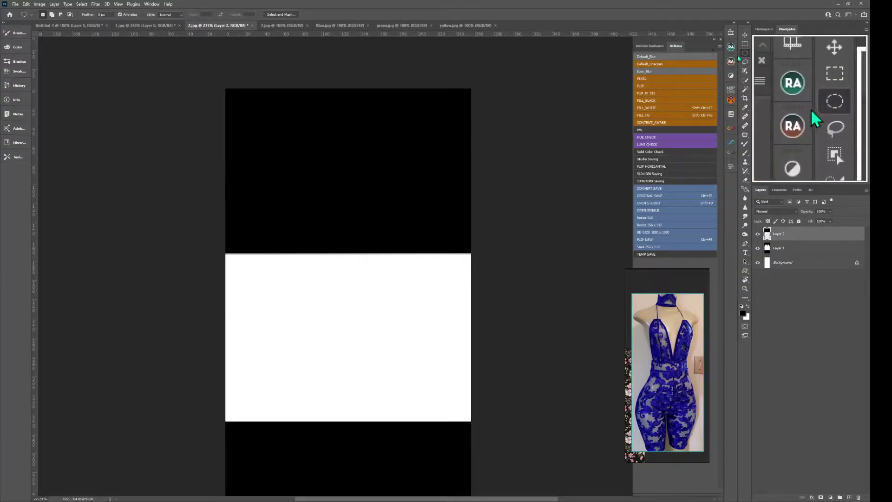
- Fill a wide, flat ellipse across the white band's top on a new layer
{"action": "key", "text": "ctrl+space"}
{"action": "left_click_drag", "start_coordinate": [378, 268], "coordinate": [392, 263]}
{"action": "left_click_drag", "start_coordinate": [107, 177], "coordinate": [563, 249]}
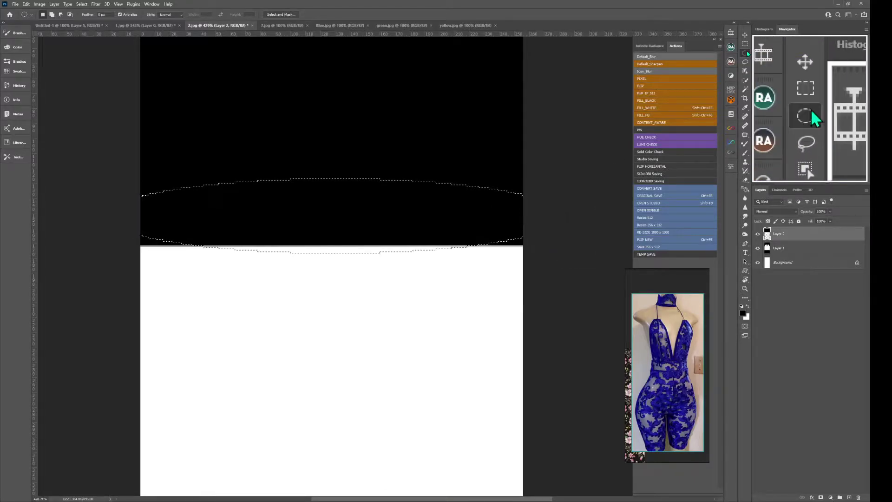
{"action": "left_click_drag", "start_coordinate": [81, 205], "coordinate": [568, 253]}
{"action": "key", "text": "space"}
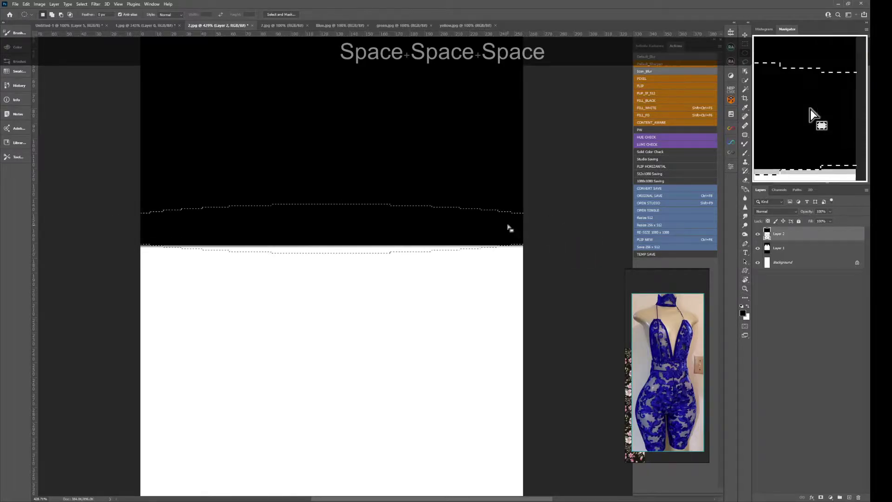
{"action": "key", "text": "ctrl+shift+alt+n"}
{"action": "key", "text": "ctrl+shift+F6"}
- Save 2.jpg and preview the curved back waistline in IMVU before returning
{"action": "key", "text": "ctrl+F8"}
{"action": "key", "text": "alt+Tab"}
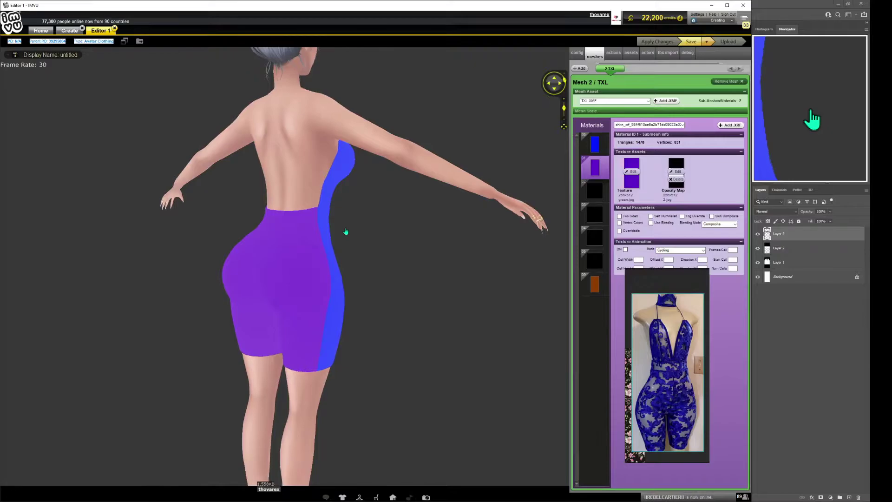
{"action": "key", "text": "alt+Tab"}
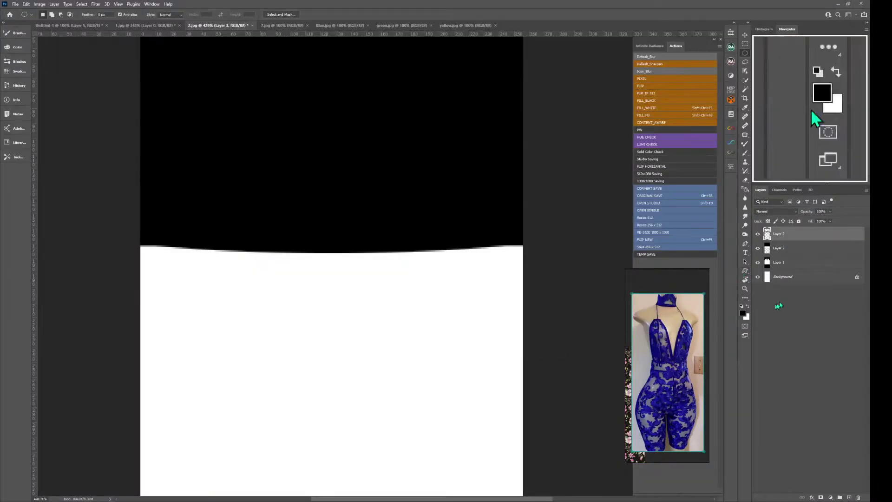
- Merge 2.jpg into Background, copy the white strip below the black edge to Layer 1, and shorten it
{"action": "key", "text": "ctrl+shift+e"}
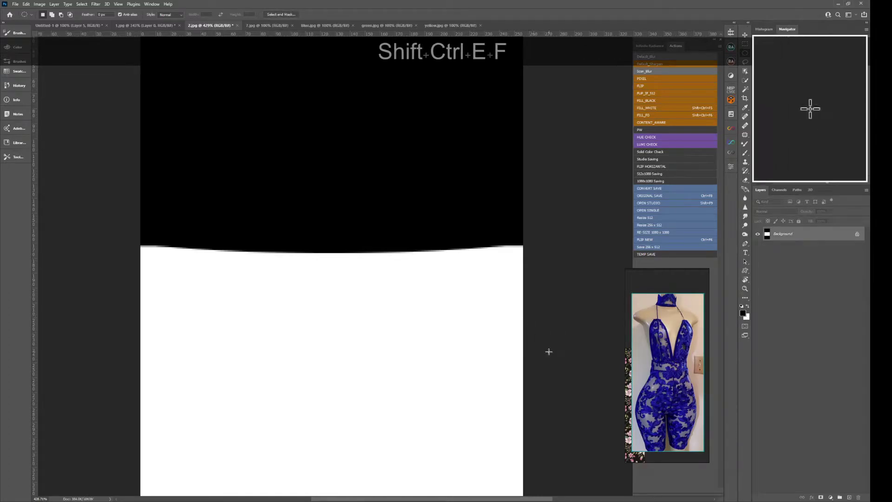
{"action": "left_click_drag", "start_coordinate": [558, 370], "coordinate": [135, 245]}
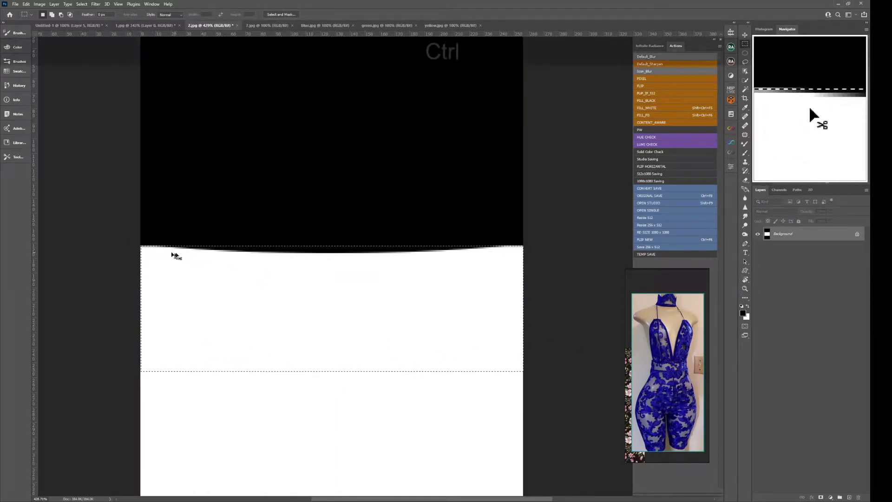
{"action": "key", "text": "ctrl+g"}
{"action": "key", "text": "ctrl+t"}
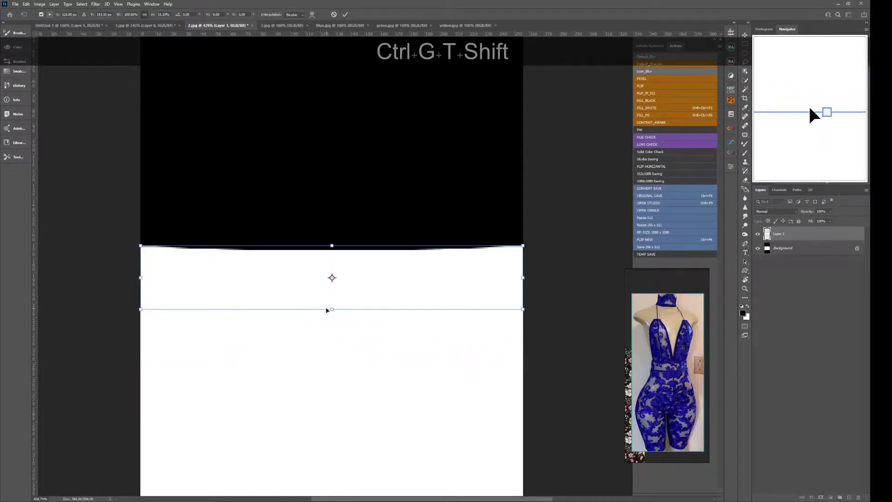
{"action": "key", "text": "ctrl+Return"}
{"action": "key", "text": "alt+Tab"}
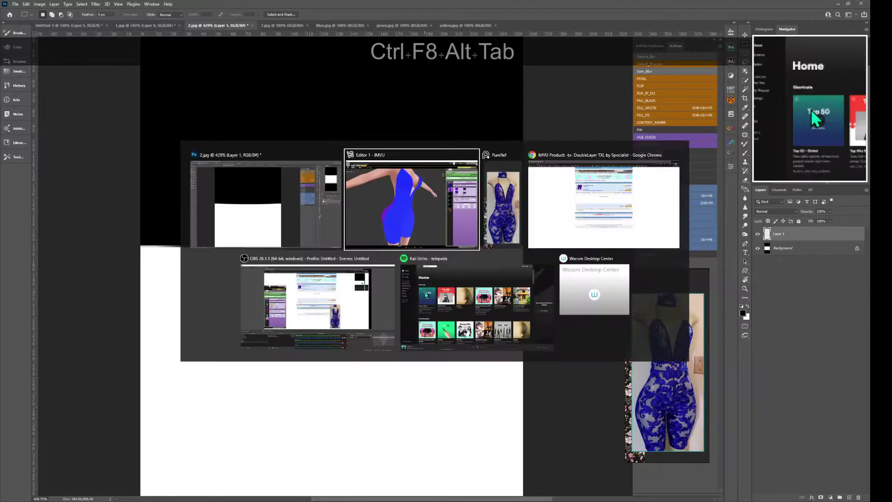
{"action": "scroll", "coordinate": [412, 305], "scroll_direction": "down", "scroll_amount": 5}
{"action": "left_click_drag", "start_coordinate": [416, 308], "coordinate": [513, 288]}
{"action": "scroll", "coordinate": [412, 304], "scroll_direction": "up", "scroll_amount": 5}
{"action": "scroll", "coordinate": [384, 283], "scroll_direction": "down", "scroll_amount": 5}
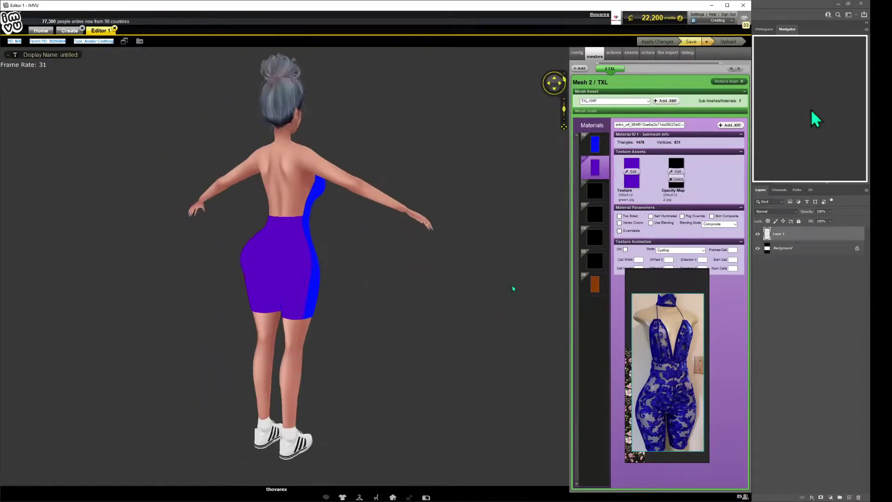
{"action": "scroll", "coordinate": [308, 254], "scroll_direction": "up", "scroll_amount": 5}
{"action": "left_click_drag", "start_coordinate": [309, 255], "coordinate": [401, 249]}
{"action": "scroll", "coordinate": [283, 252], "scroll_direction": "down", "scroll_amount": 5}
{"action": "scroll", "coordinate": [453, 243], "scroll_direction": "up", "scroll_amount": 5}
{"action": "scroll", "coordinate": [453, 243], "scroll_direction": "down", "scroll_amount": 2}
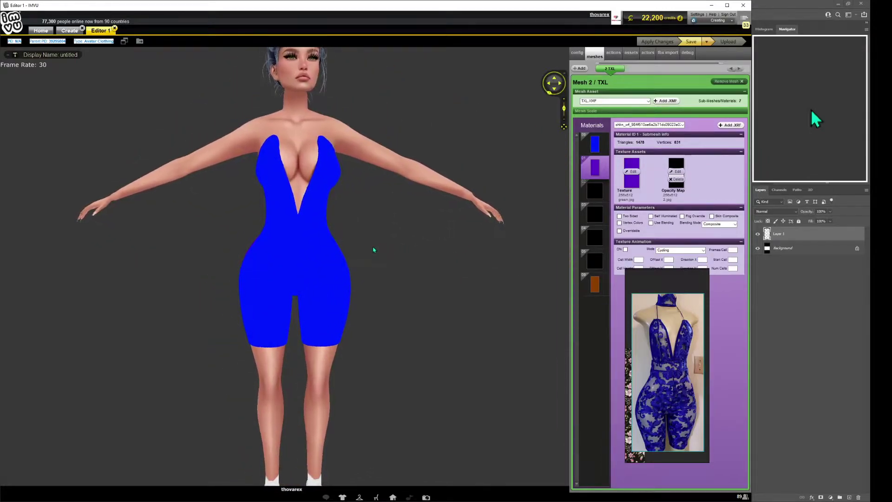
{"action": "scroll", "coordinate": [373, 249], "scroll_direction": "up", "scroll_amount": 3}
{"action": "mouse_move", "coordinate": [373, 249]}
{"action": "left_mouse_down"}
{"action": "mouse_move", "coordinate": [392, 242]}
{"action": "mouse_move", "coordinate": [377, 247]}
{"action": "left_mouse_up"}
{"action": "scroll", "coordinate": [378, 247], "scroll_direction": "down", "scroll_amount": 2}
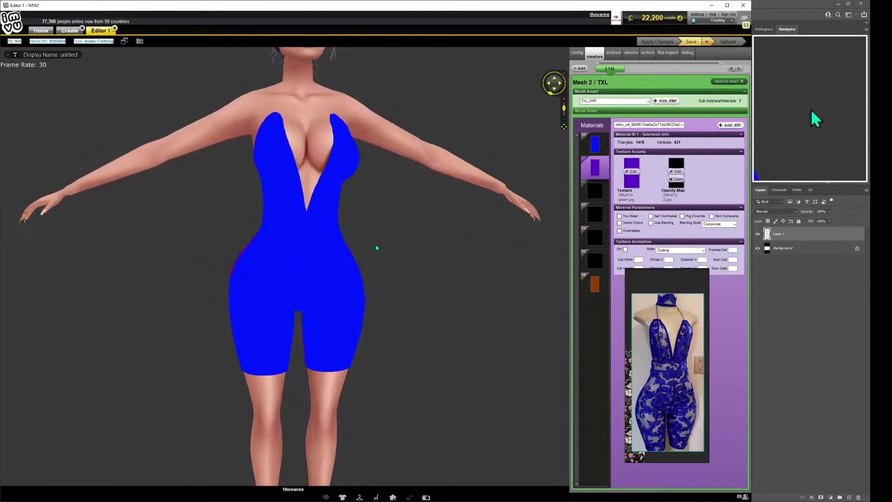
{"action": "left_click_drag", "start_coordinate": [373, 234], "coordinate": [281, 268]}
{"action": "scroll", "coordinate": [370, 249], "scroll_direction": "up", "scroll_amount": 3}
{"action": "left_click_drag", "start_coordinate": [330, 267], "coordinate": [261, 113]}
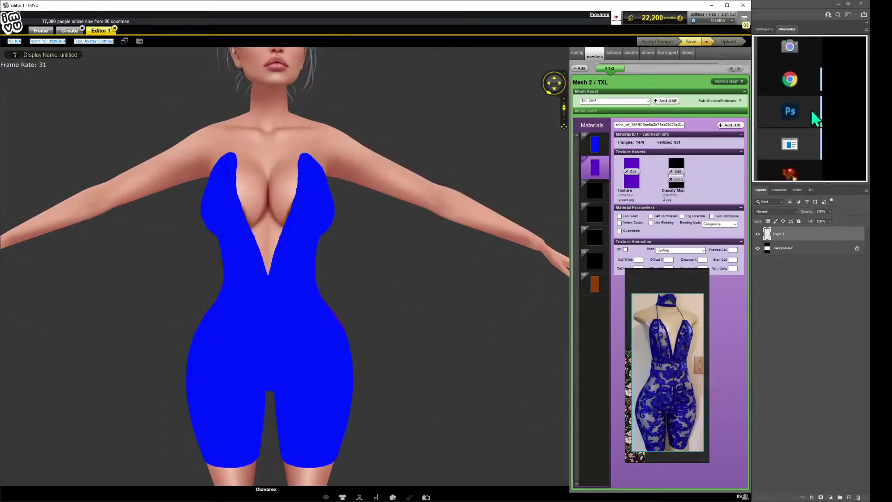
- In 1.jpg, show the UV wireframe, zoom to the neck, and add a new layer with white paint
{"action": "left_click", "coordinate": [815, 119]}
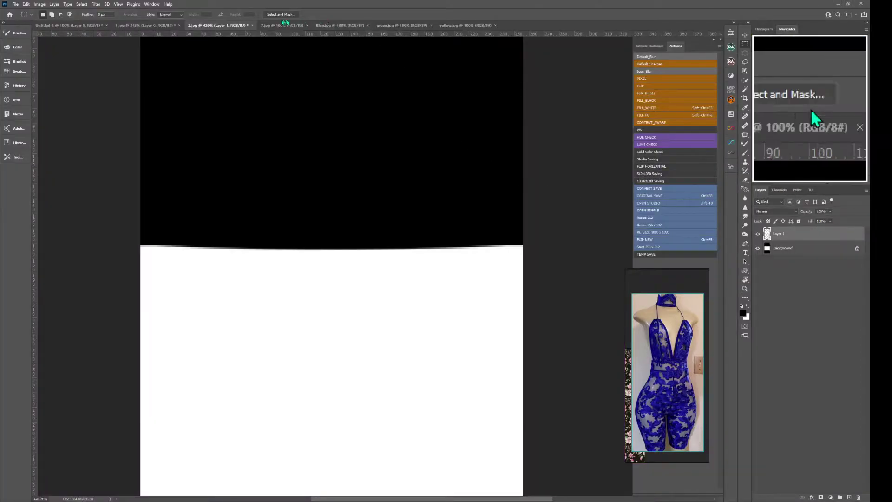
{"action": "left_click", "coordinate": [144, 25]}
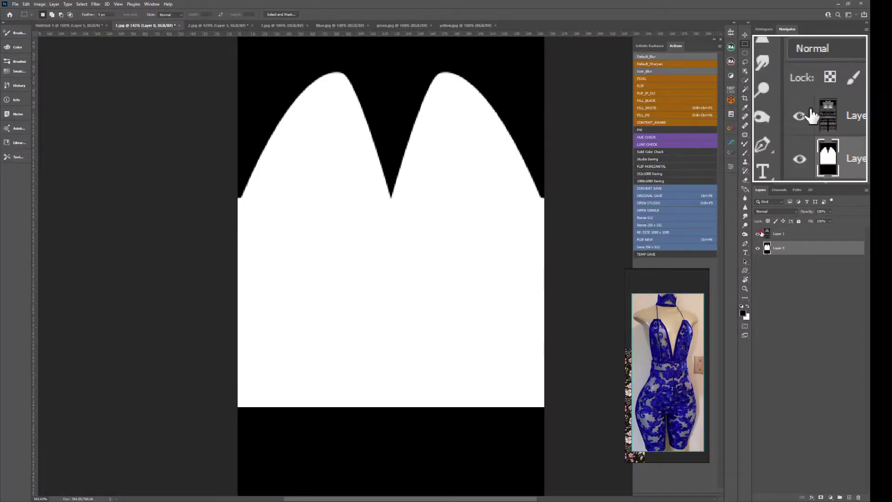
{"action": "left_click", "coordinate": [758, 234]}
{"action": "left_click", "coordinate": [372, 152], "text": "ctrl"}
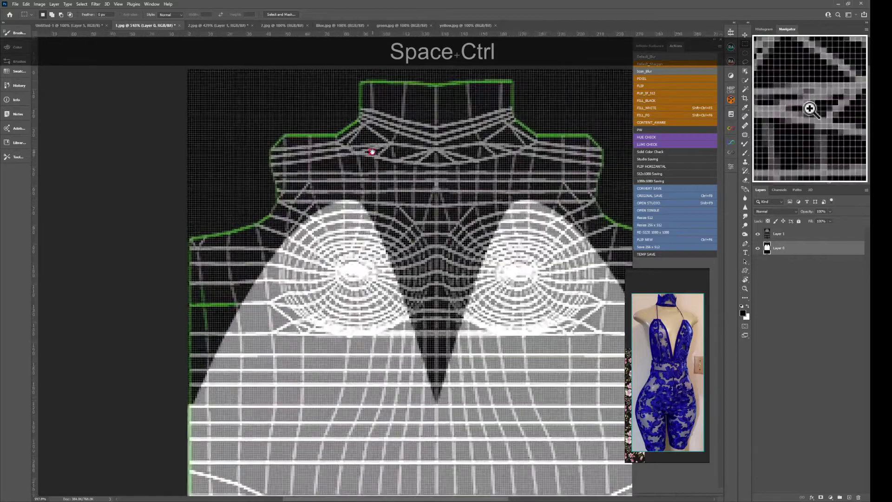
{"action": "key", "text": "ctrl+shift+s"}
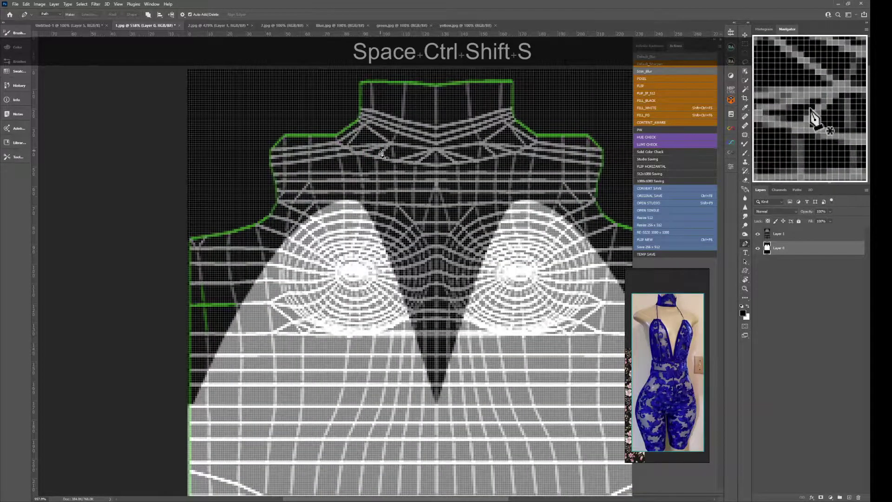
{"action": "key", "text": "shift+s"}
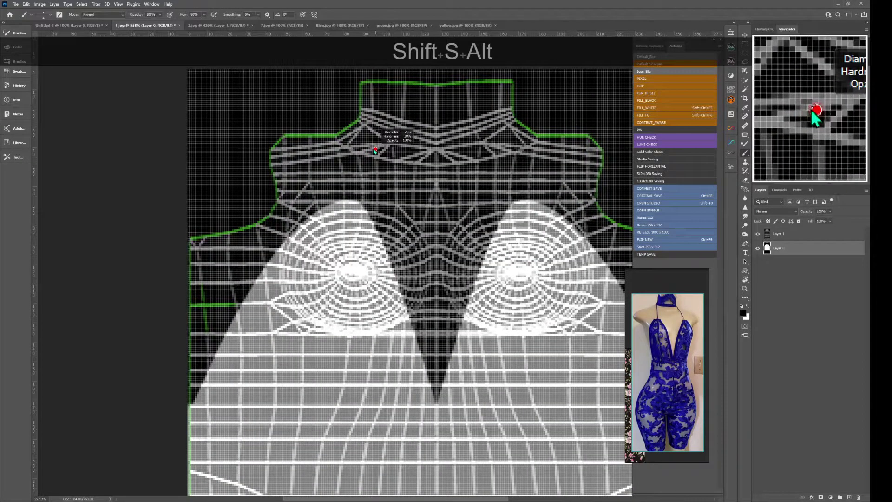
{"action": "key", "text": "ctrl+shift+alt+n"}
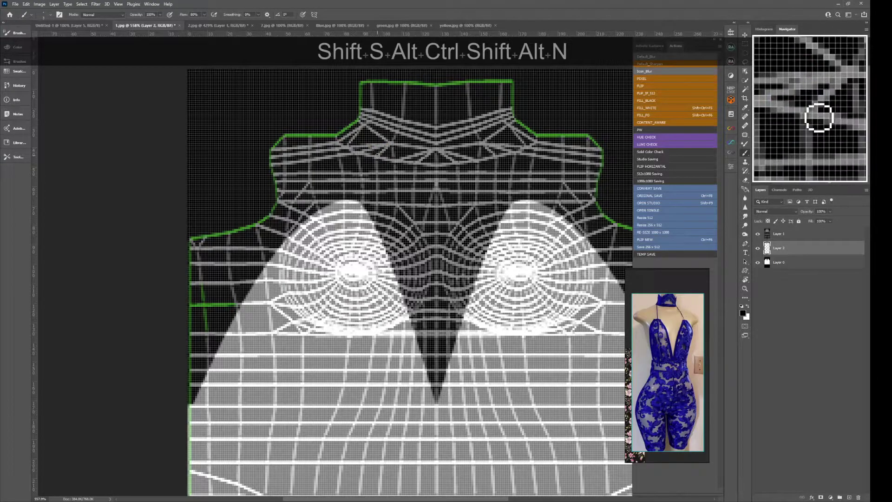
{"action": "key", "text": "c"}
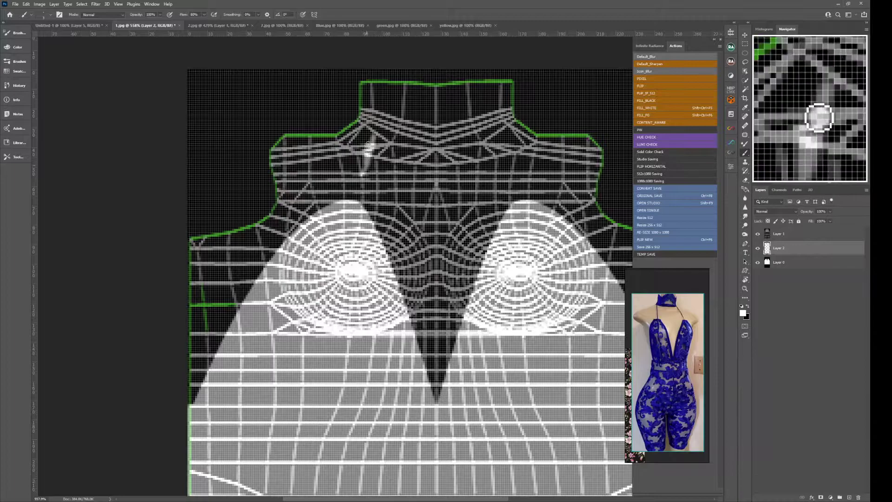
{"action": "key", "text": "ctrl+w"}
{"action": "key", "text": "shift+s"}
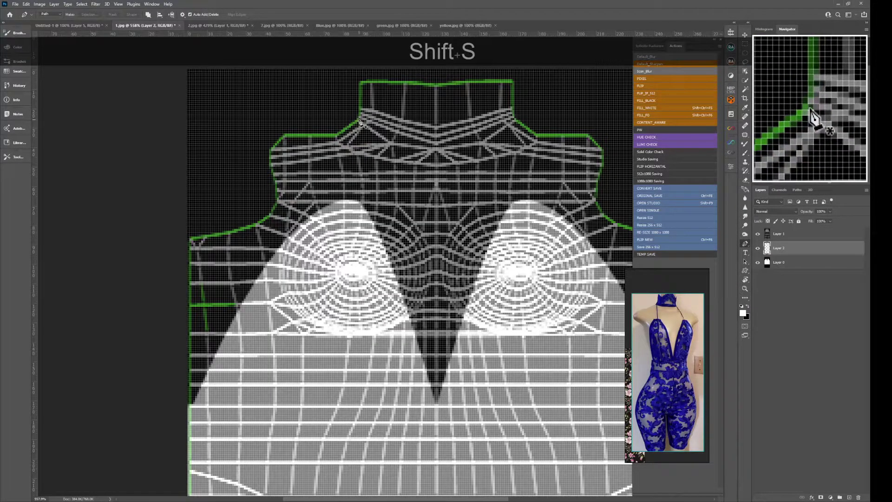
- Draw a pen path from the left cup up around the neck and curve its top points
{"action": "left_click", "coordinate": [359, 118]}
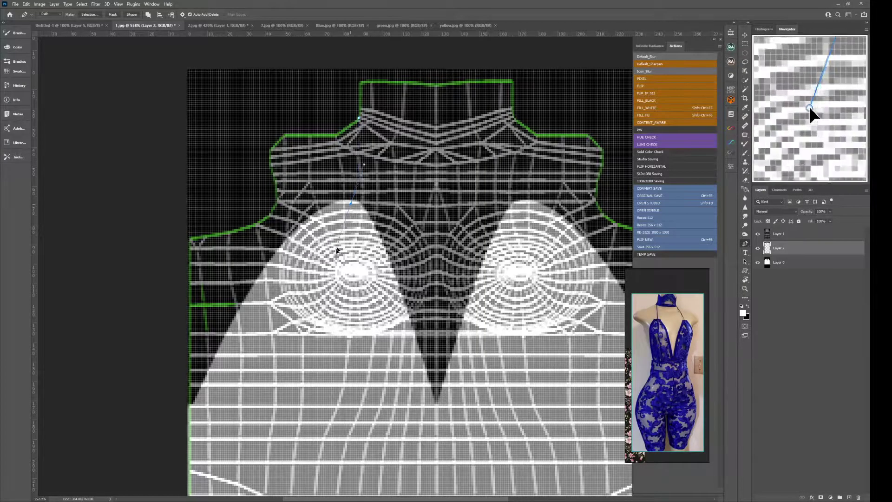
{"action": "right_click", "coordinate": [378, 199]}
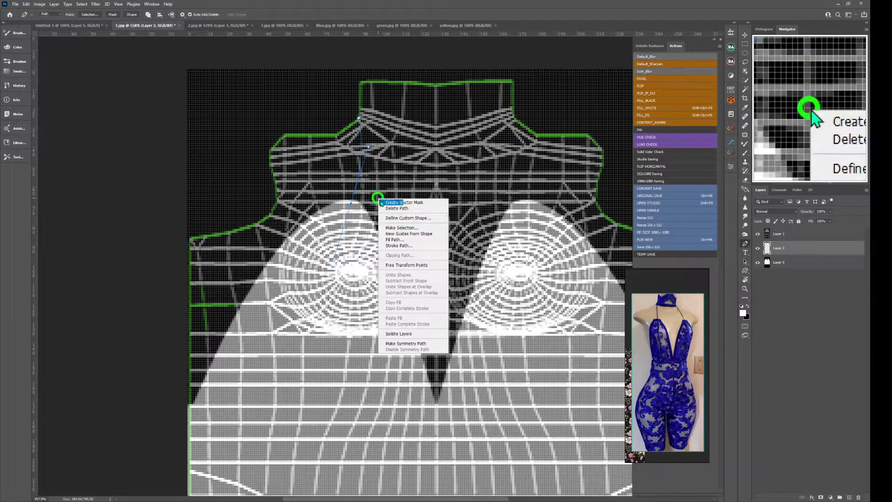
{"action": "left_click", "coordinate": [391, 246]}
{"action": "left_click", "coordinate": [400, 98]}
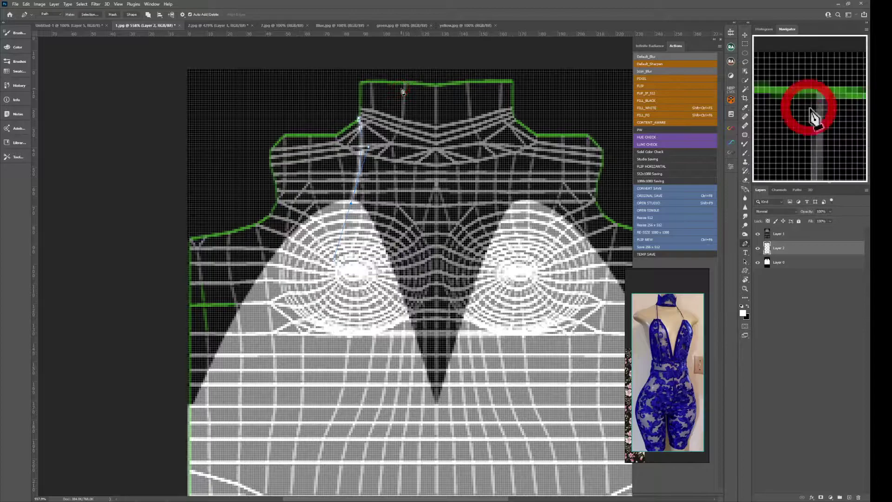
{"action": "right_click", "coordinate": [409, 148]}
{"action": "left_click", "coordinate": [427, 157]}
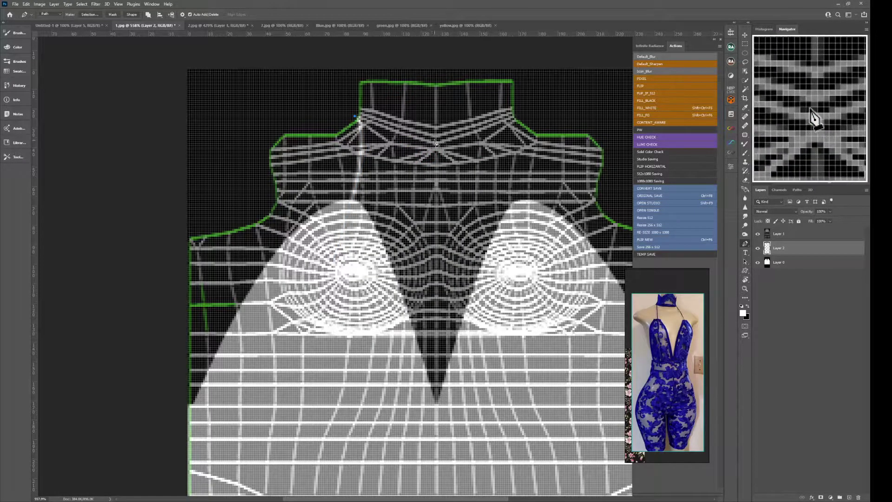
{"action": "key", "text": "alt"}
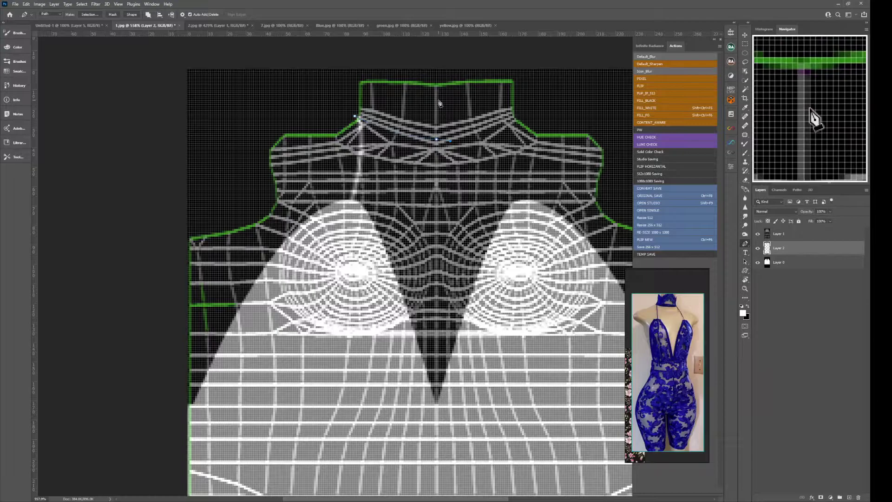
{"action": "key", "text": "ctrl+w"}
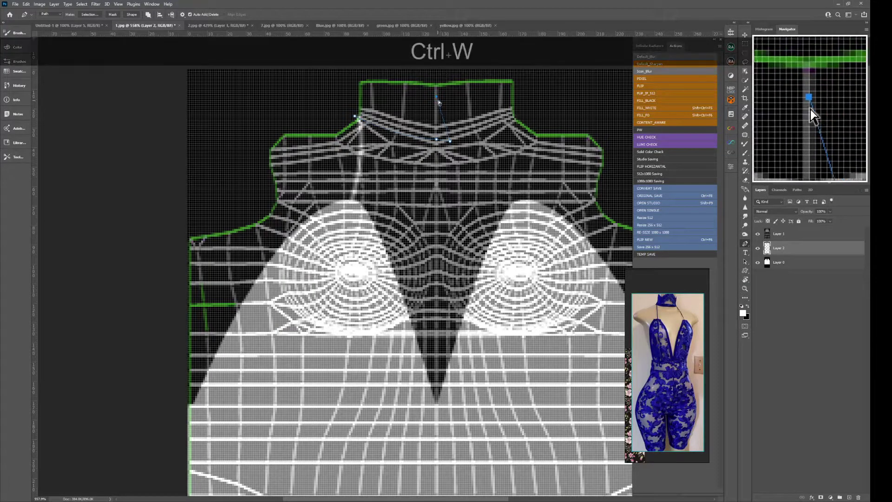
{"action": "left_click_drag", "start_coordinate": [439, 97], "coordinate": [406, 104]}
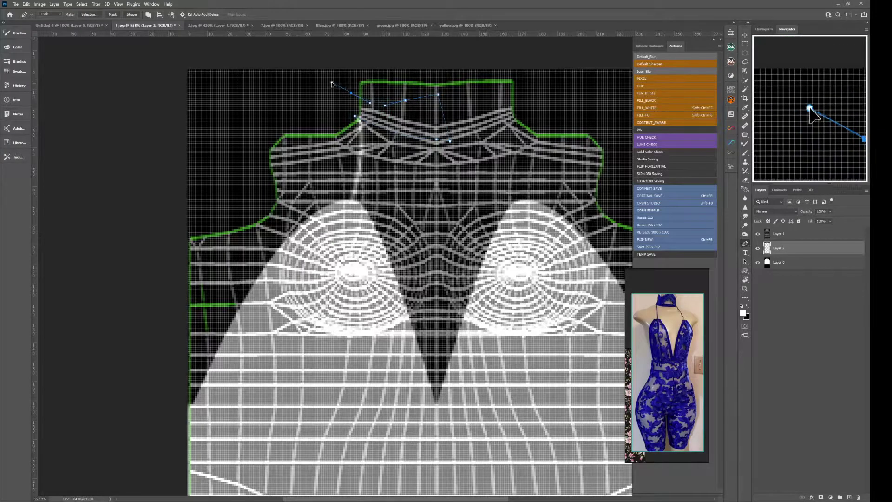
{"action": "key", "text": "ctrl"}
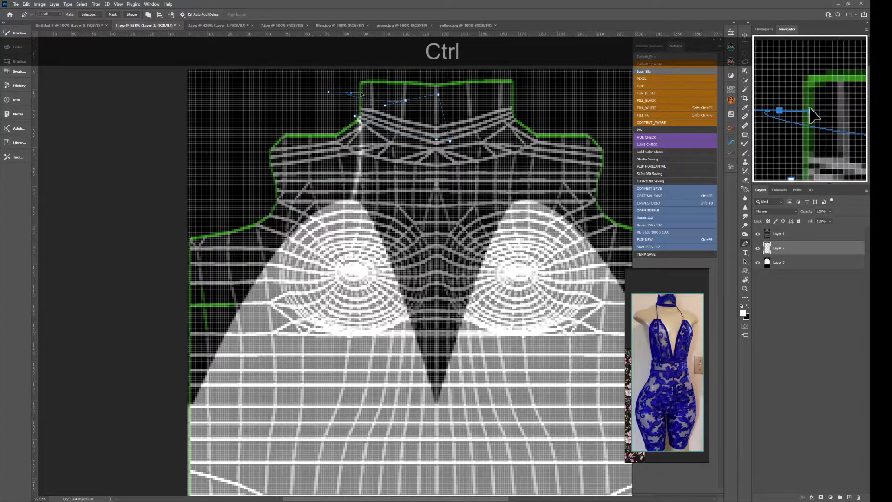
{"action": "left_click_drag", "start_coordinate": [361, 93], "coordinate": [343, 86]}
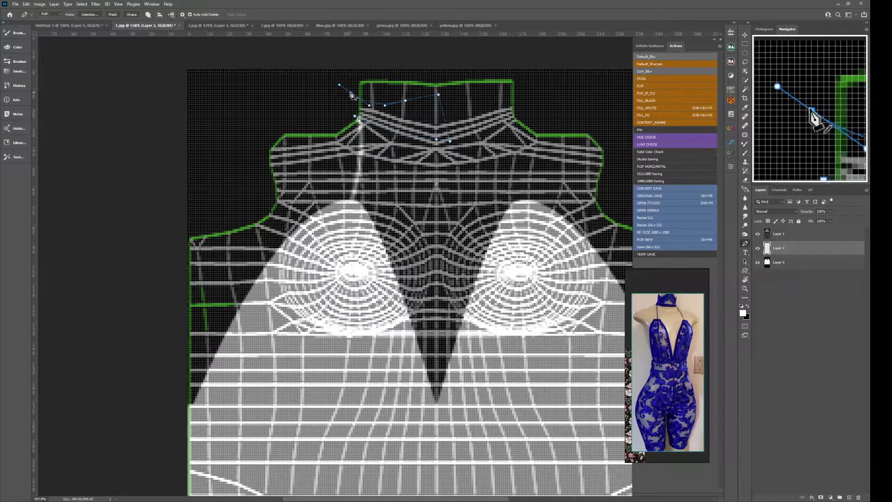
{"action": "key", "text": "ctrl"}
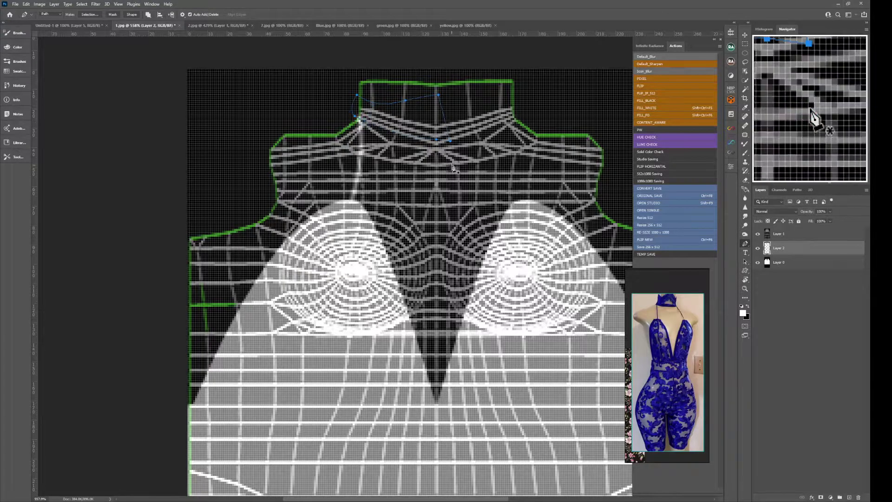
- Stroke the path with the white brush, delete the path, and hide the wireframe
{"action": "right_click", "coordinate": [430, 164]}
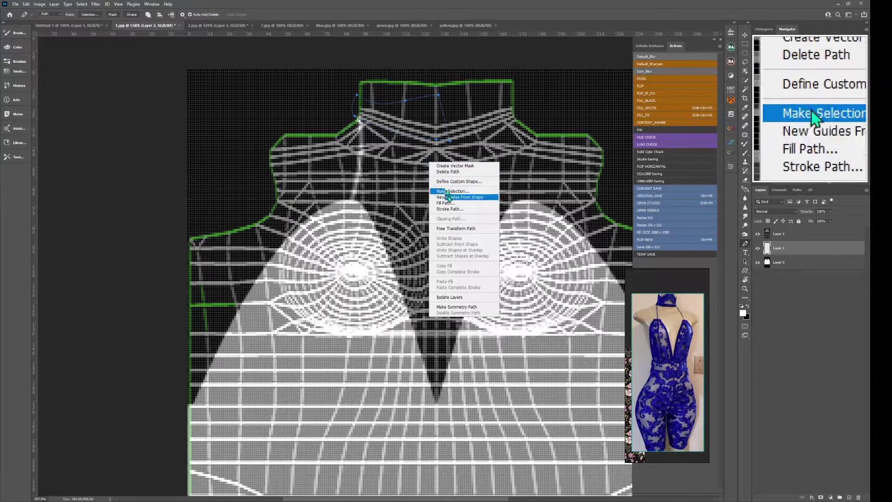
{"action": "left_click", "coordinate": [456, 209]}
{"action": "left_click", "coordinate": [404, 88]}
{"action": "right_click", "coordinate": [439, 139]}
{"action": "left_click", "coordinate": [458, 148]}
{"action": "left_click", "coordinate": [758, 234]}
- Delete the right end of the collar line with a rectangular selection
{"action": "key", "text": "f"}
{"action": "left_click_drag", "start_coordinate": [477, 188], "coordinate": [437, 69]}
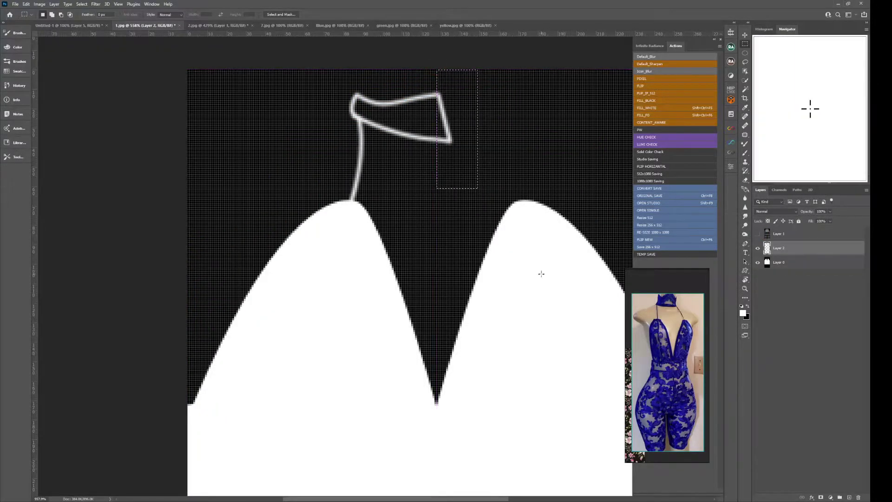
{"action": "key", "text": "Delete"}
{"action": "left_click", "coordinate": [758, 234]}
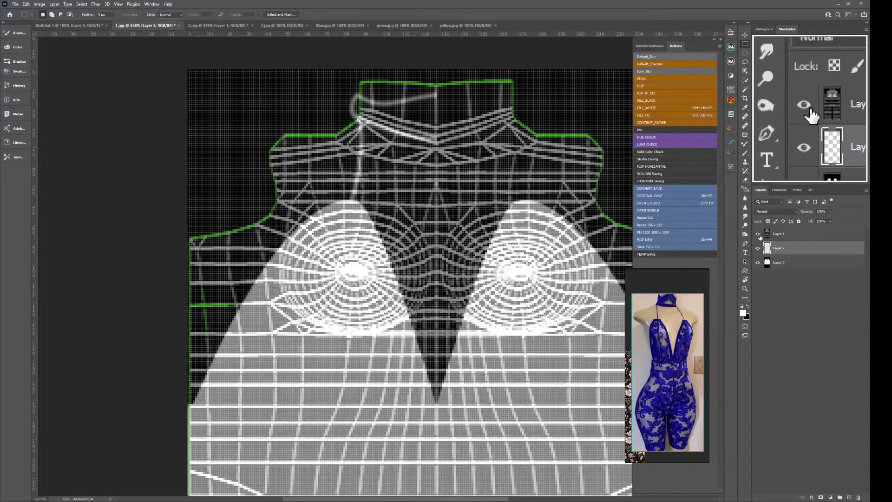
{"action": "left_click", "coordinate": [759, 234]}
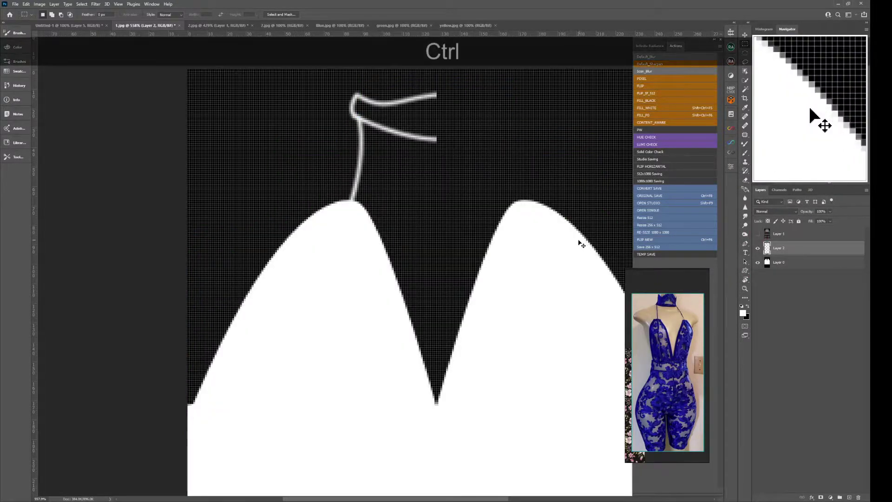
- Duplicate the collar layer and mirror it onto the other side, then reload in IMVU
{"action": "key", "text": "ctrl+g"}
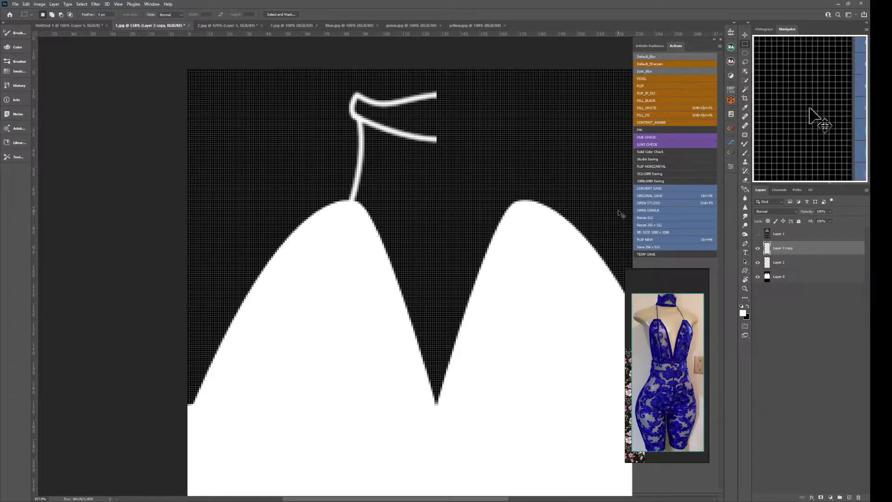
{"action": "left_click", "coordinate": [650, 240]}
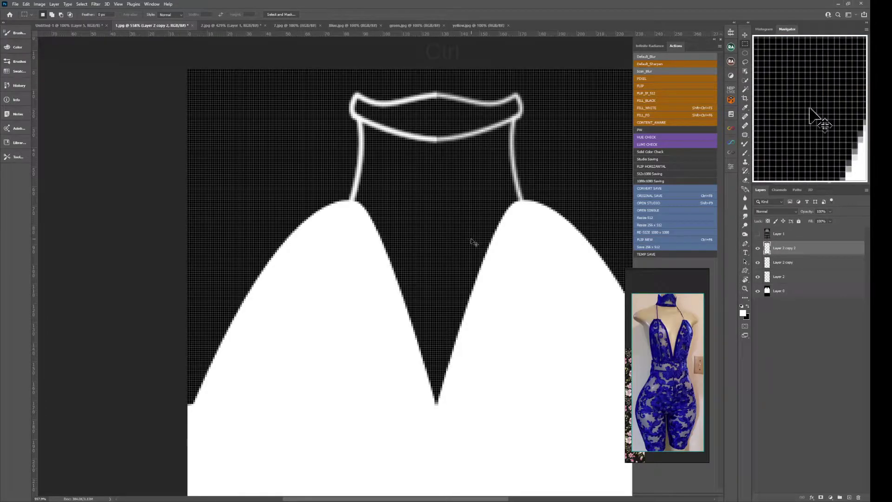
{"action": "key", "text": "ctrl+g"}
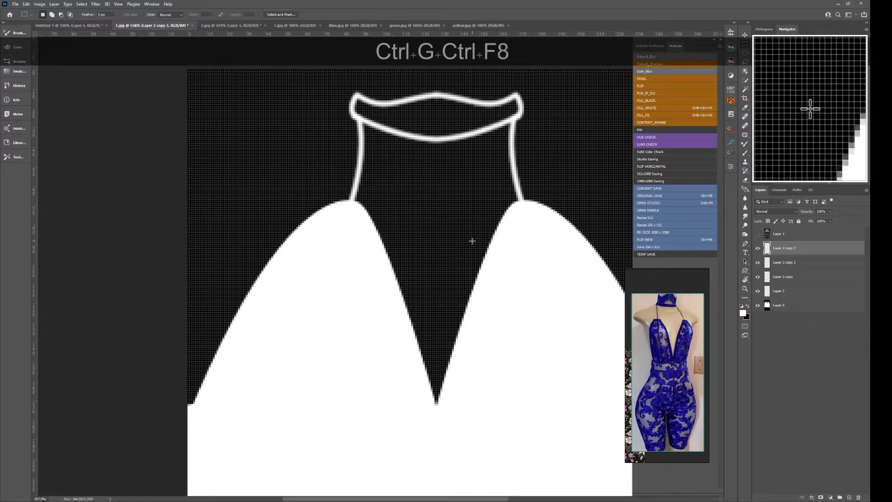
{"action": "key", "text": "alt+Tab"}
{"action": "key", "text": "ctrl+a"}
- Zoom and orbit the avatar through side and three-quarter views of the choker, then return to Photoshop
{"action": "scroll", "coordinate": [398, 233], "scroll_direction": "up", "scroll_amount": 3}
{"action": "left_click_drag", "start_coordinate": [397, 219], "coordinate": [320, 255]}
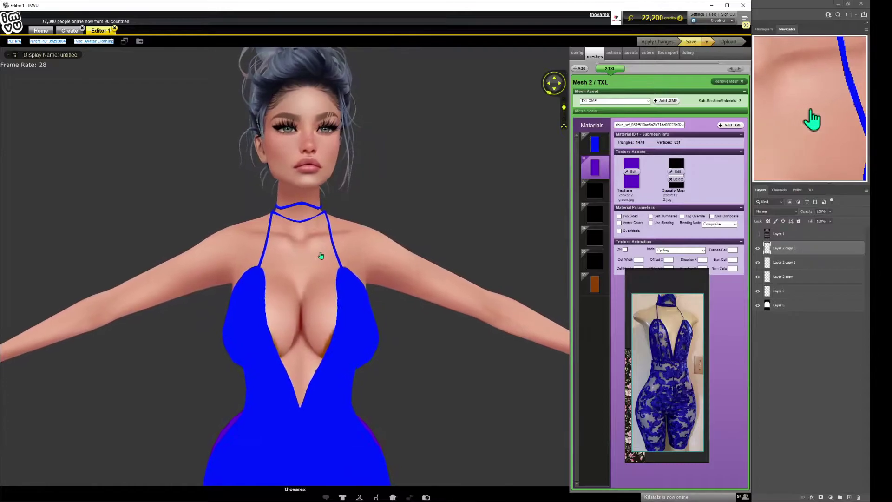
{"action": "scroll", "coordinate": [321, 256], "scroll_direction": "down", "scroll_amount": 3}
{"action": "mouse_move", "coordinate": [310, 286]}
{"action": "left_mouse_down"}
{"action": "mouse_move", "coordinate": [358, 292]}
{"action": "mouse_move", "coordinate": [315, 284]}
{"action": "left_mouse_up"}
{"action": "scroll", "coordinate": [358, 292], "scroll_direction": "up", "scroll_amount": 2}
{"action": "left_click_drag", "start_coordinate": [326, 233], "coordinate": [385, 259]}
{"action": "key", "text": "alt+Tab"}
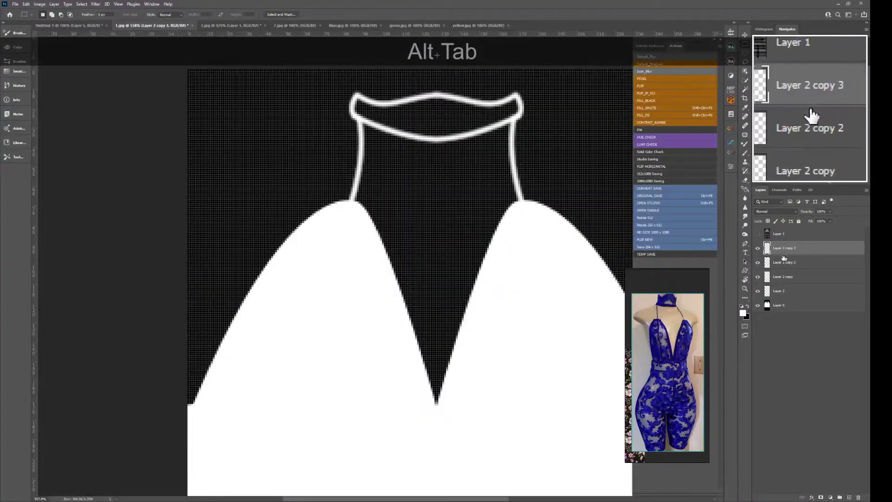
- Show the wireframe, merge the collar and strap layers, and move the merged layer up 6 px
{"action": "left_click", "coordinate": [758, 235]}
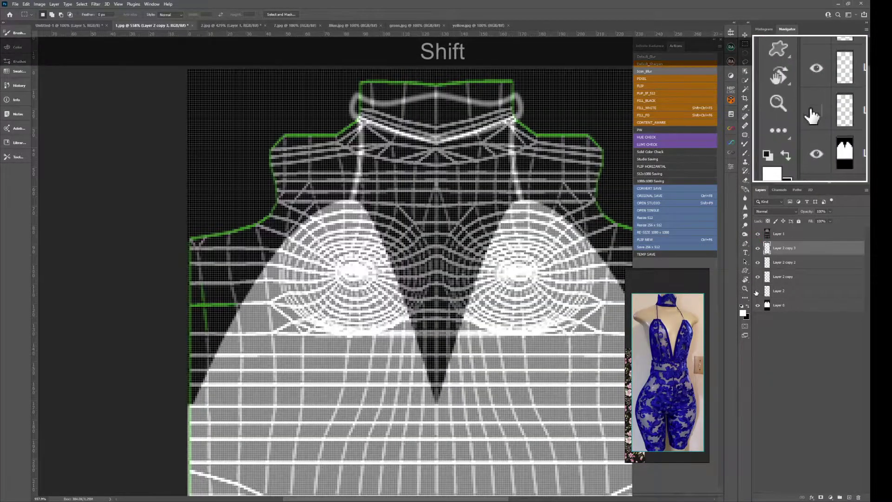
{"action": "left_click", "coordinate": [775, 293], "text": "shift"}
{"action": "key", "text": "shift+ctrl+e"}
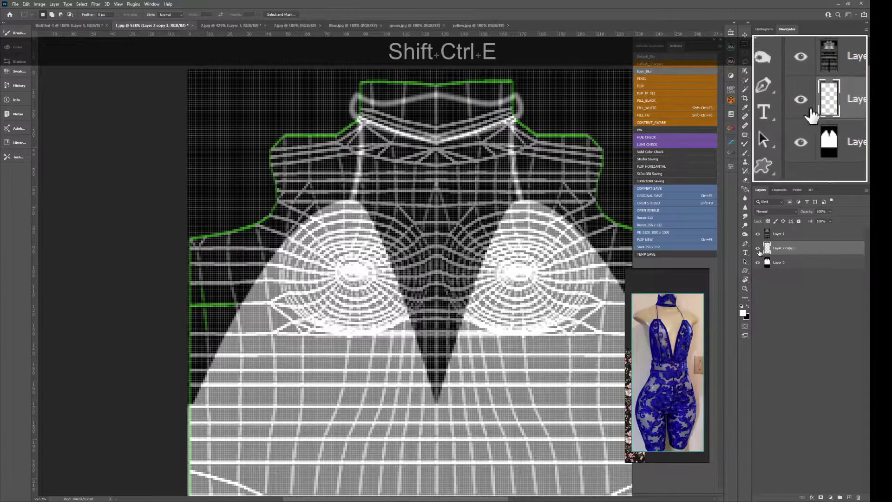
{"action": "key", "text": "v"}
{"action": "left_click_drag", "start_coordinate": [472, 148], "coordinate": [470, 127]}
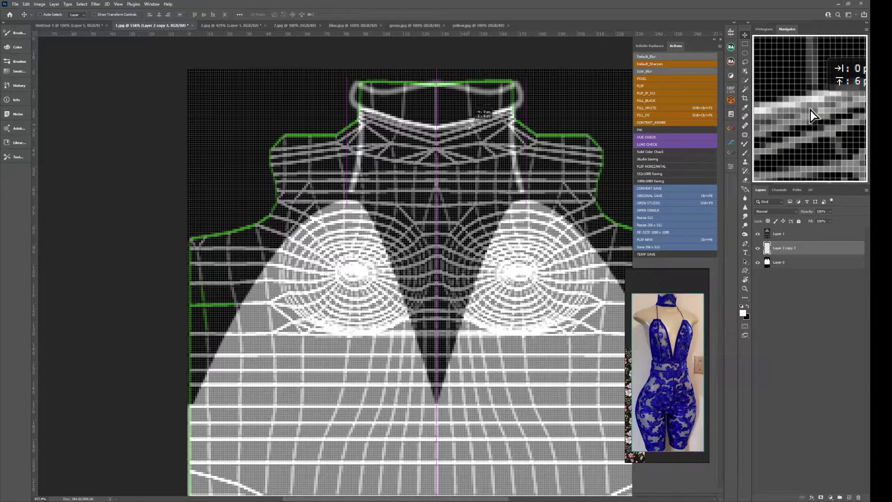
- Hide the wireframe, save 1.jpg, and reload the avatar in IMVU to inspect the shifted choker close up
{"action": "left_click", "coordinate": [758, 234]}
{"action": "key", "text": "ctrl+F8"}
{"action": "key", "text": "alt+Tab"}
{"action": "key", "text": "ctrl+a"}
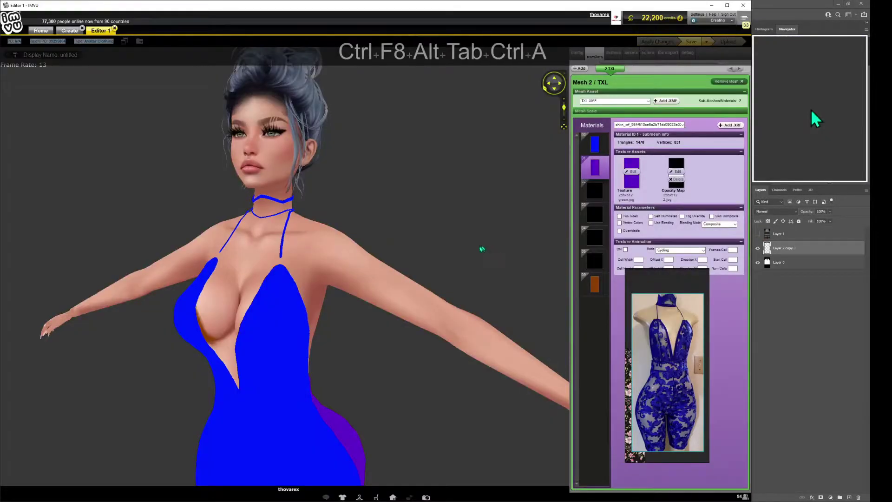
{"action": "scroll", "coordinate": [354, 281], "scroll_direction": "up", "scroll_amount": 1}
{"action": "left_click_drag", "start_coordinate": [354, 281], "coordinate": [386, 274]}
{"action": "scroll", "coordinate": [334, 274], "scroll_direction": "up", "scroll_amount": 2}
{"action": "scroll", "coordinate": [368, 277], "scroll_direction": "up", "scroll_amount": 3}
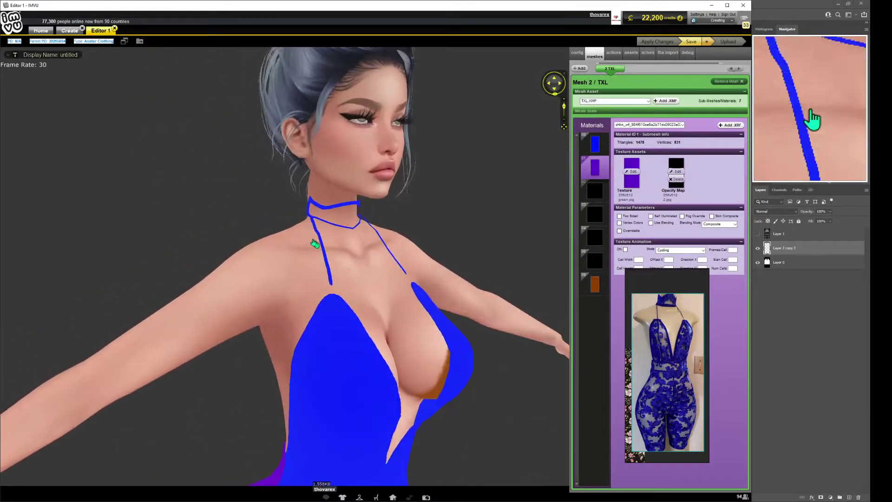
{"action": "left_click_drag", "start_coordinate": [338, 233], "coordinate": [293, 247]}
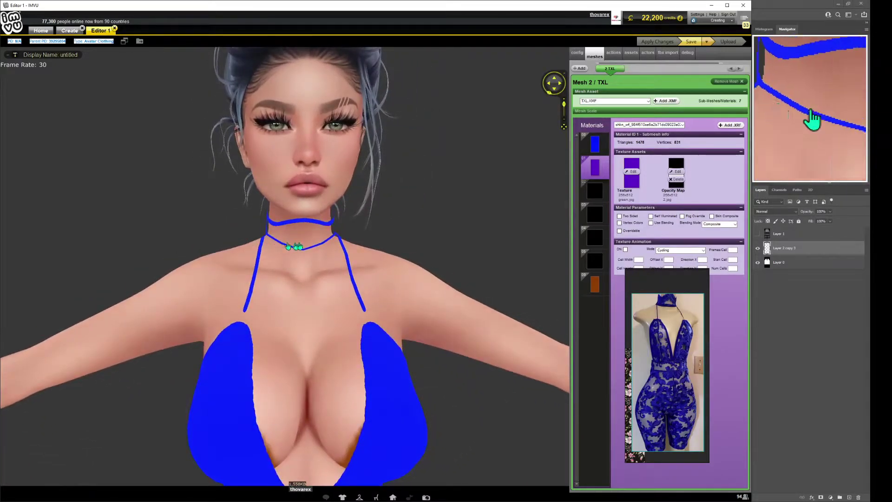
{"action": "key", "text": "alt+Tab"}
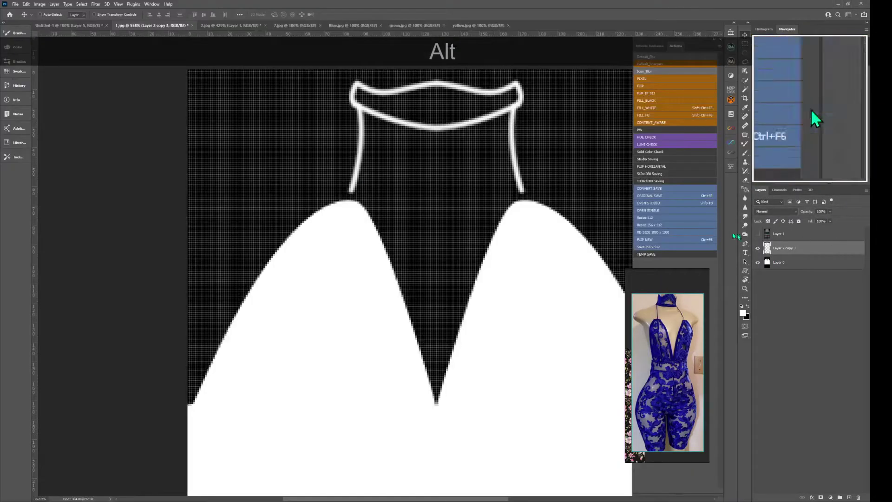
- Select the lower collar band and squash it upward toward the top band
{"action": "left_click", "coordinate": [756, 235]}
{"action": "left_click", "coordinate": [756, 235]}
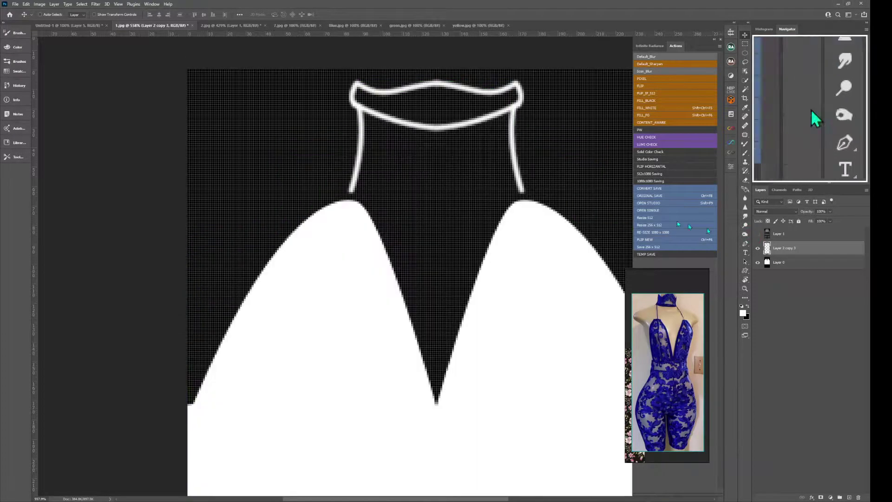
{"action": "key", "text": "f"}
{"action": "left_click_drag", "start_coordinate": [362, 106], "coordinate": [509, 182]}
{"action": "key", "text": "space"}
{"action": "key", "text": "ctrl+t"}
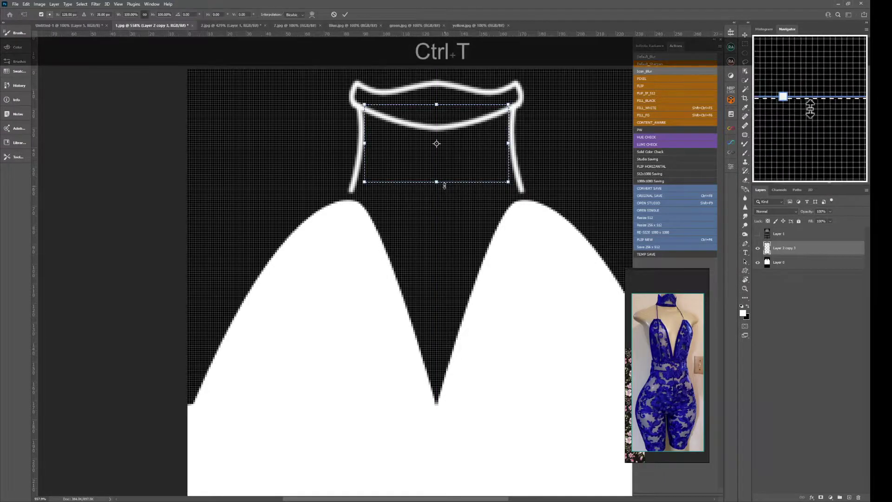
{"action": "key", "text": "shift"}
{"action": "left_click_drag", "start_coordinate": [444, 186], "coordinate": [441, 146]}
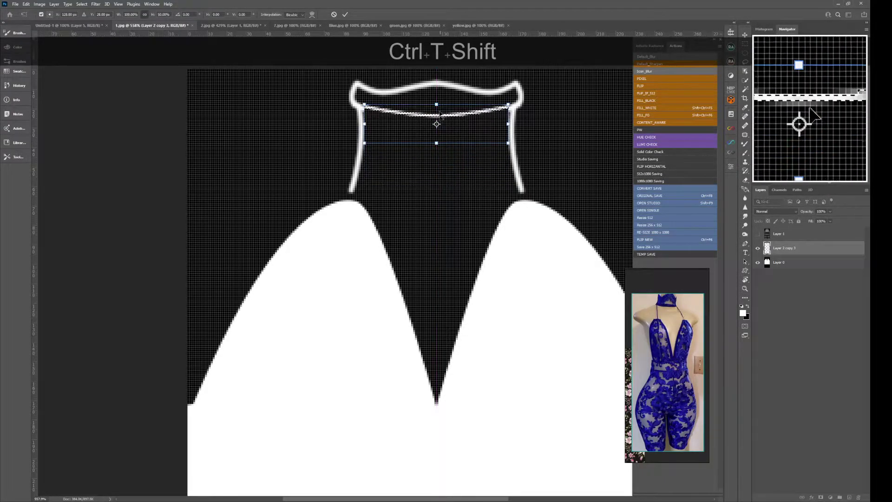
{"action": "left_click_drag", "start_coordinate": [440, 103], "coordinate": [441, 105]}
{"action": "key", "text": "ctrl+Return"}
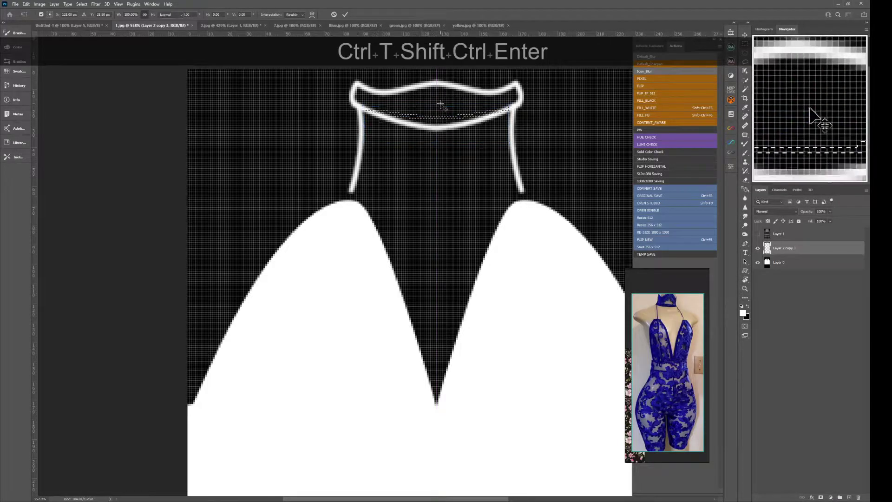
- Save the map and reload the avatar in IMVU to check the raised band
{"action": "key", "text": "ctrl+F8"}
{"action": "key", "text": "alt+Tab"}
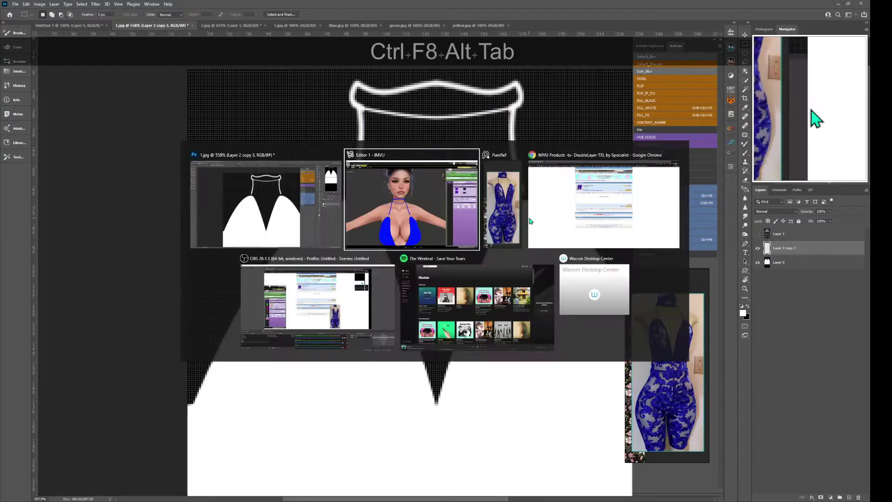
{"action": "key", "text": "ctrl+a"}
{"action": "left_click_drag", "start_coordinate": [525, 221], "coordinate": [434, 278]}
{"action": "scroll", "coordinate": [432, 274], "scroll_direction": "down", "scroll_amount": 1}
{"action": "left_click", "coordinate": [431, 275]}
{"action": "key", "text": "alt+Tab"}
- Stroke a curved pen path as the band's clean white lower edge, then delete the path
{"action": "key", "text": "shift+s"}
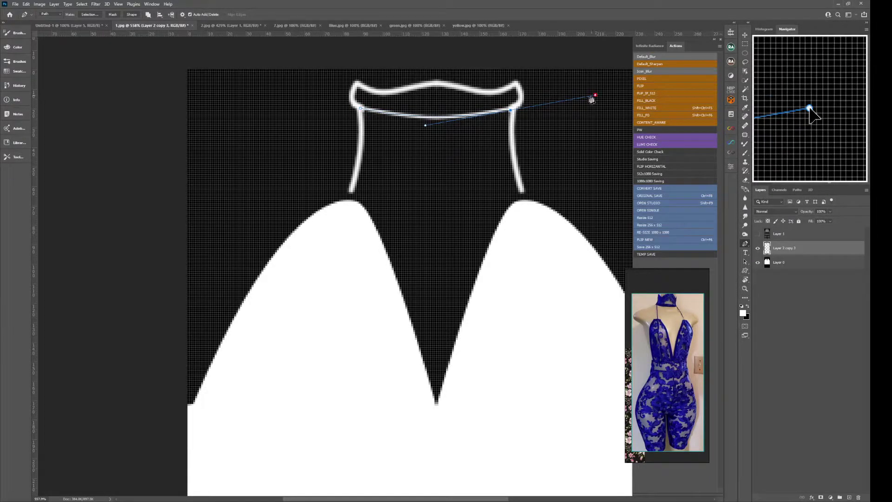
{"action": "right_click", "coordinate": [475, 147]}
{"action": "left_click", "coordinate": [507, 194]}
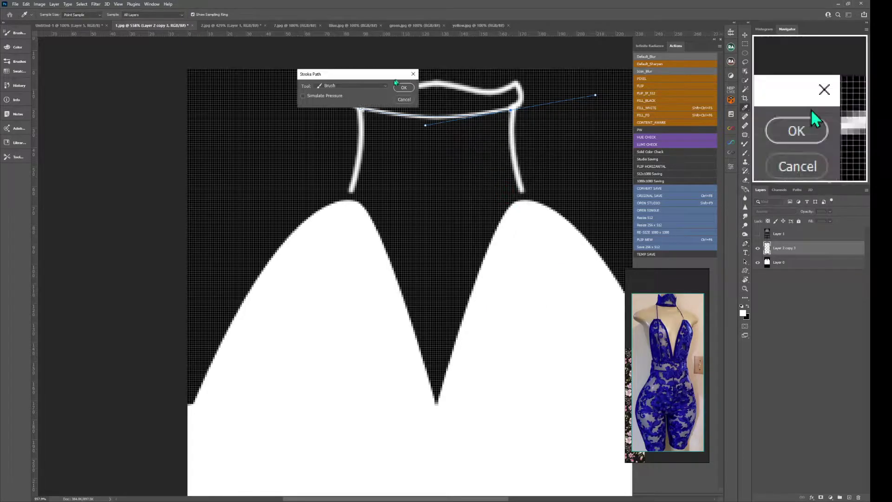
{"action": "left_click", "coordinate": [399, 94]}
{"action": "right_click", "coordinate": [494, 159]}
{"action": "left_click", "coordinate": [509, 172]}
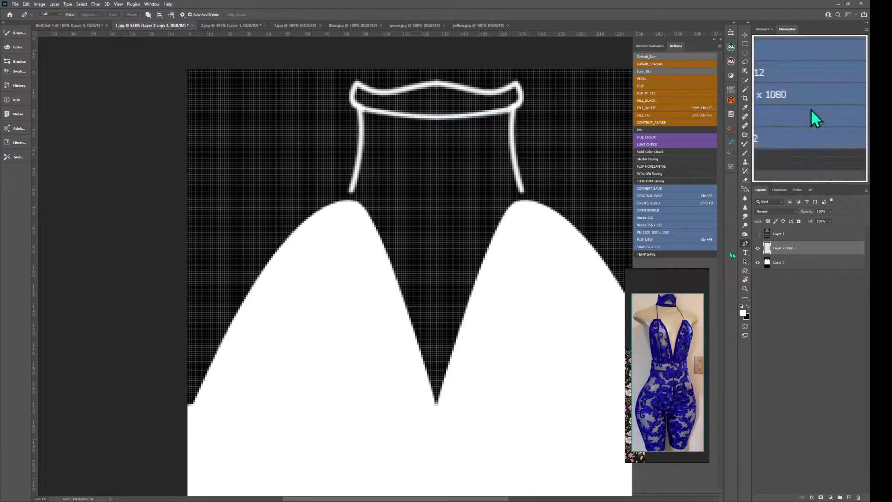
- Select the strap ends and stretch them down to meet the bust
{"action": "key", "text": "m"}
{"action": "key", "text": "f"}
{"action": "left_click_drag", "start_coordinate": [585, 241], "coordinate": [542, 200]}
{"action": "key", "text": "ctrl+t"}
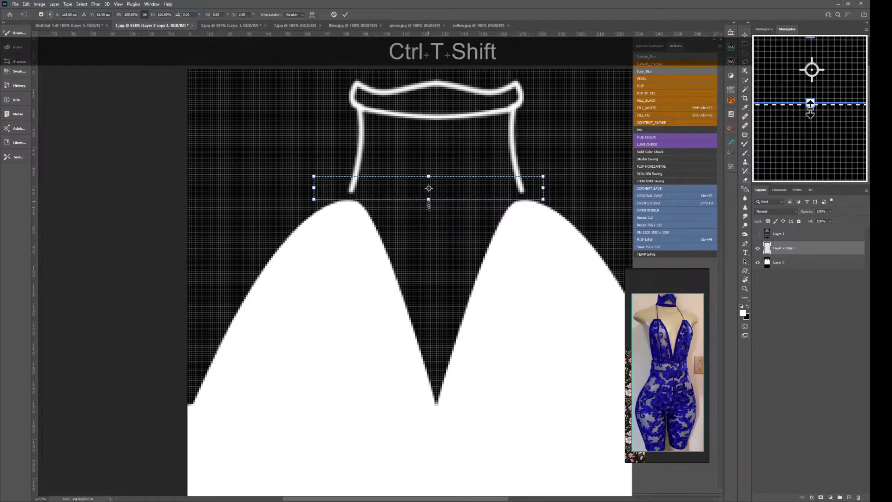
{"action": "left_click_drag", "start_coordinate": [428, 200], "coordinate": [429, 216]}
{"action": "key", "text": "ctrl+Return"}
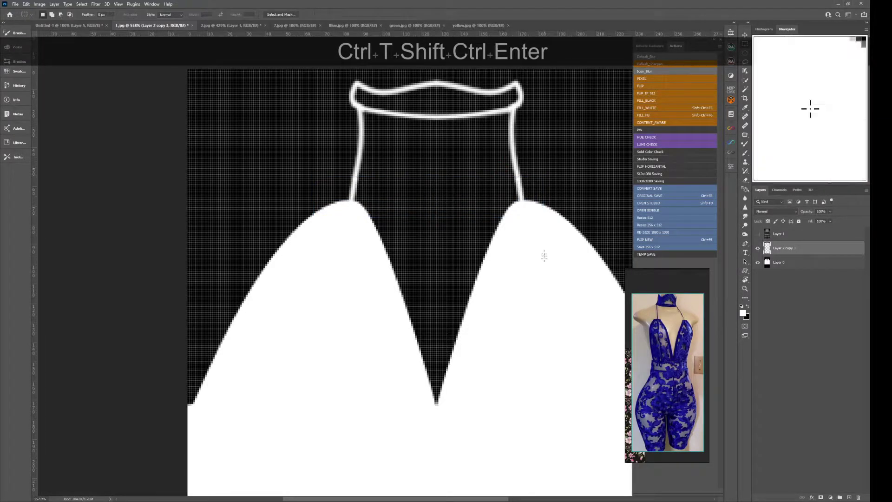
- Save, reload the avatar in IMVU, and orbit from back to front close-up to check the straps
{"action": "key", "text": "ctrl+F8"}
{"action": "key", "text": "alt+Tab"}
{"action": "key", "text": "ctrl+a"}
{"action": "left_click_drag", "start_coordinate": [367, 262], "coordinate": [339, 265]}
{"action": "scroll", "coordinate": [394, 266], "scroll_direction": "up", "scroll_amount": 3}
{"action": "left_click_drag", "start_coordinate": [271, 236], "coordinate": [323, 200]}
{"action": "left_click_drag", "start_coordinate": [407, 282], "coordinate": [343, 250]}
{"action": "key", "text": "alt+Tab"}
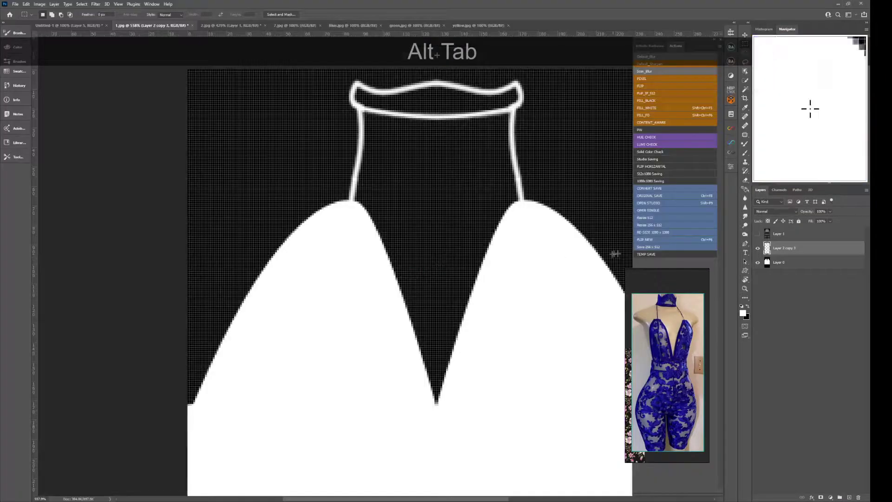
- Toggle the UV wireframe on and off, then orbit the IMVU avatar to a profile view of the collar
{"action": "left_click", "coordinate": [758, 234]}
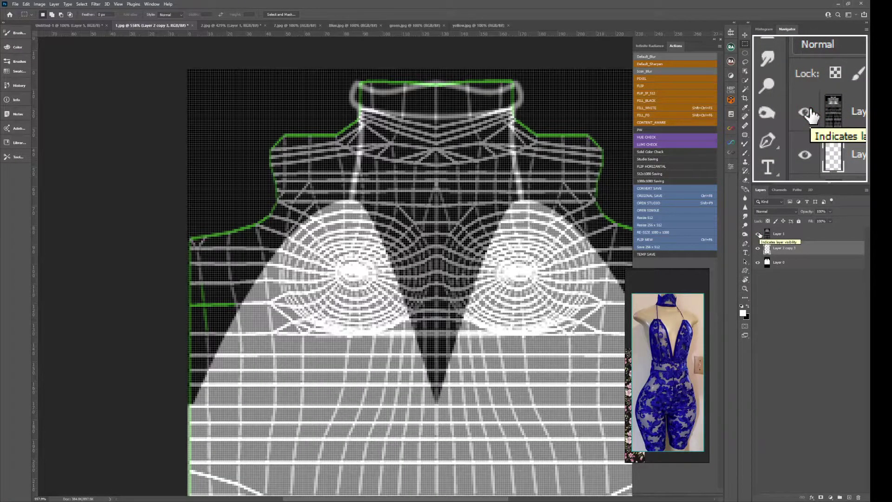
{"action": "left_click", "coordinate": [759, 234]}
{"action": "left_click", "coordinate": [759, 235]}
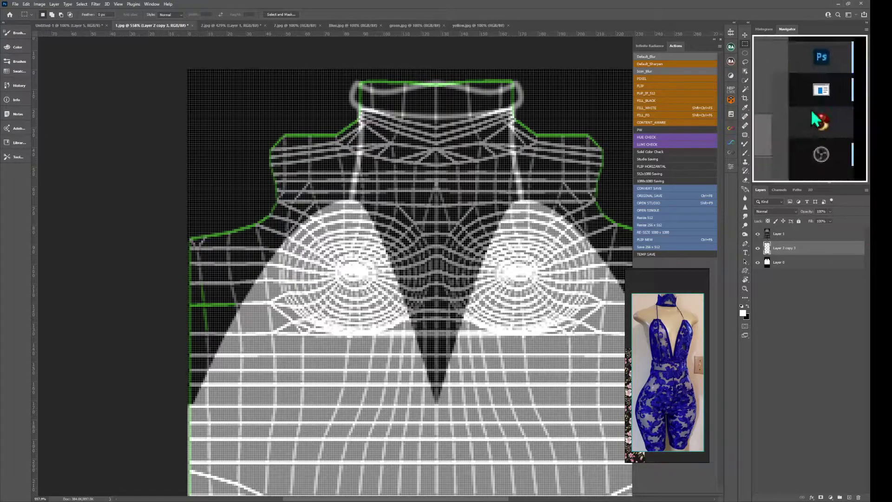
{"action": "left_click", "coordinate": [880, 254]}
{"action": "left_click_drag", "start_coordinate": [344, 249], "coordinate": [405, 230]}
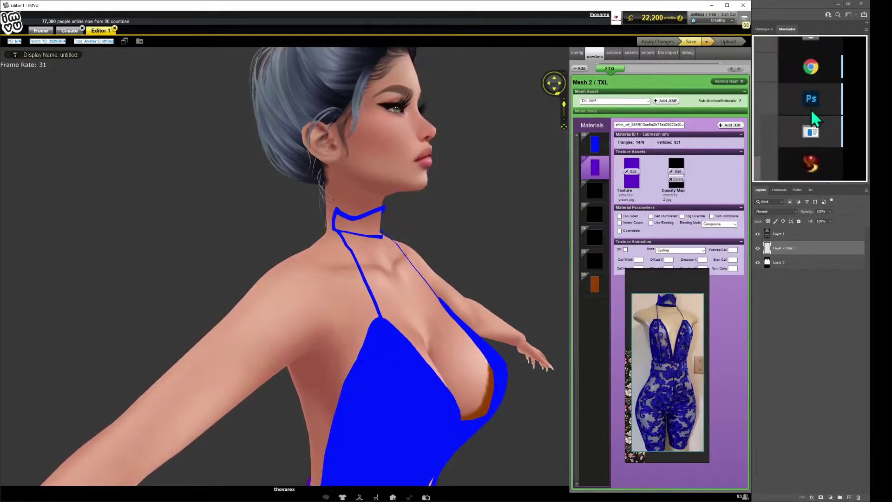
{"action": "mouse_move", "coordinate": [883, 223]}
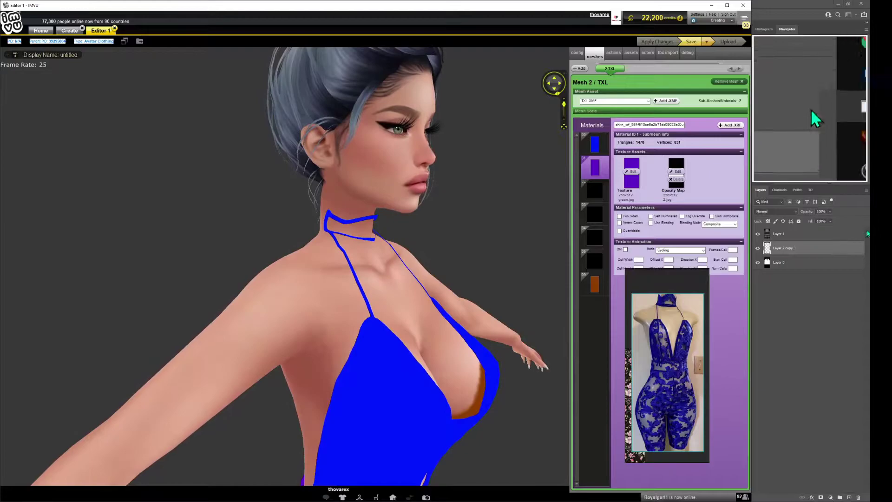
- Erase the stray curves at the collar's top-left and top-right corners
{"action": "left_click", "coordinate": [882, 222]}
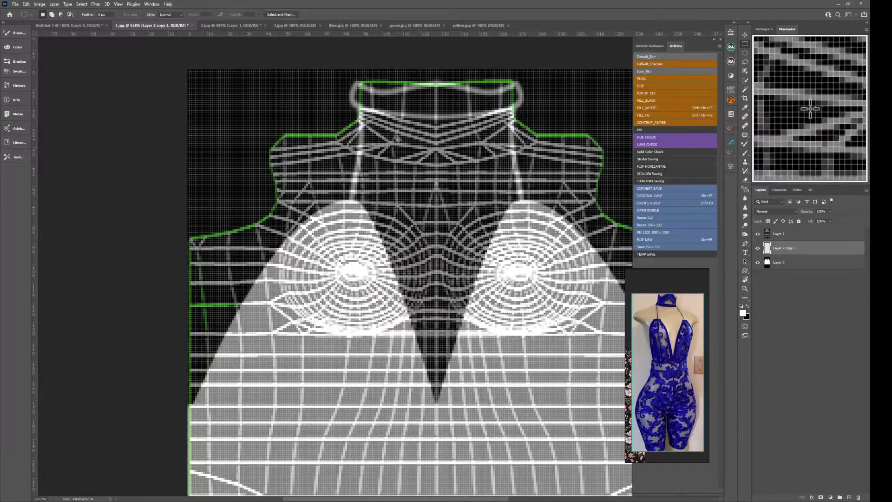
{"action": "left_click_drag", "start_coordinate": [326, 77], "coordinate": [263, 90]}
{"action": "key", "text": "ctrl+t"}
{"action": "key", "text": "ctrl+Return"}
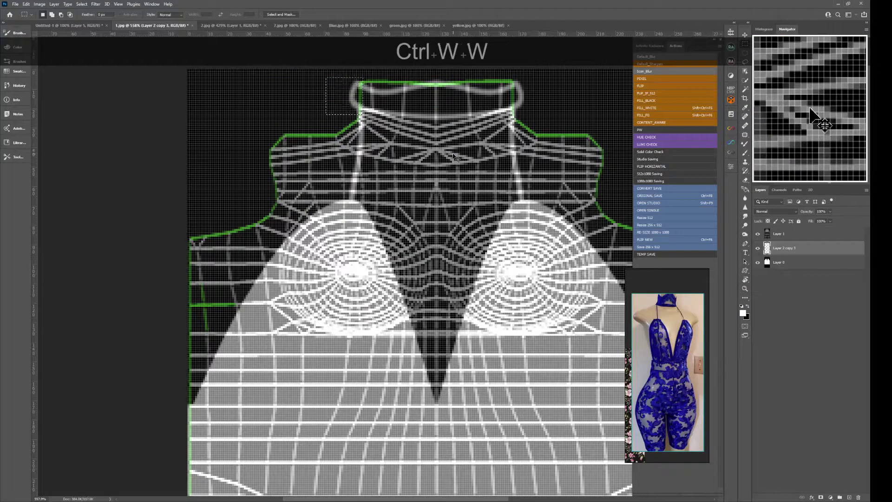
{"action": "key", "text": "ctrl"}
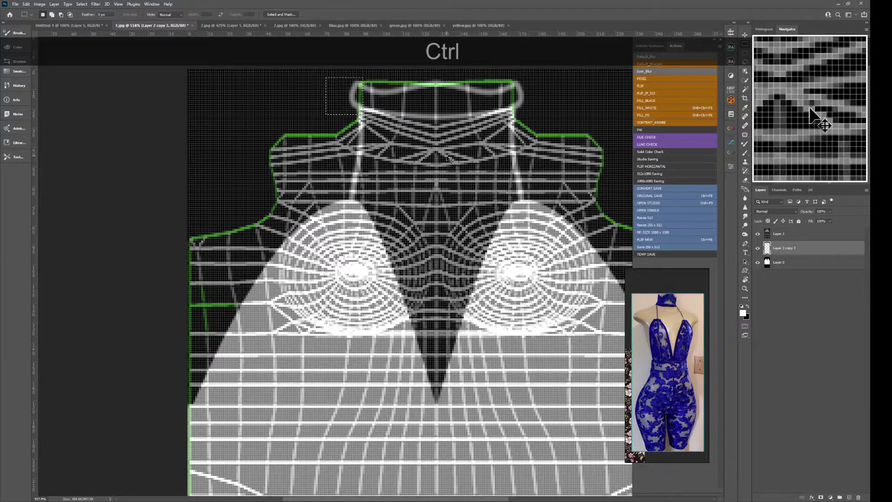
{"action": "mouse_move", "coordinate": [333, 78]}
{"action": "left_mouse_down"}
{"action": "mouse_move", "coordinate": [351, 93]}
{"action": "mouse_move", "coordinate": [356, 115]}
{"action": "left_mouse_up"}
{"action": "key", "text": "Delete"}
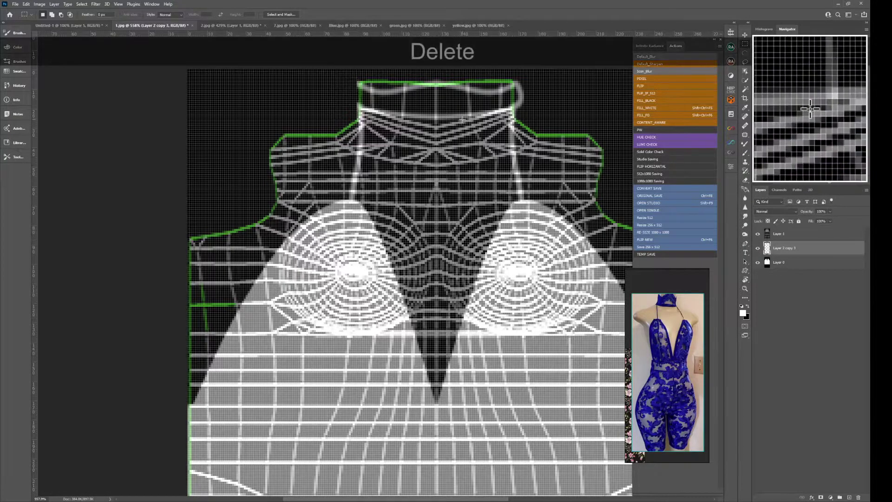
{"action": "mouse_move", "coordinate": [530, 115]}
{"action": "left_mouse_down"}
{"action": "mouse_move", "coordinate": [493, 60]}
{"action": "mouse_move", "coordinate": [509, 60]}
{"action": "left_mouse_up"}
{"action": "key", "text": "Delete"}
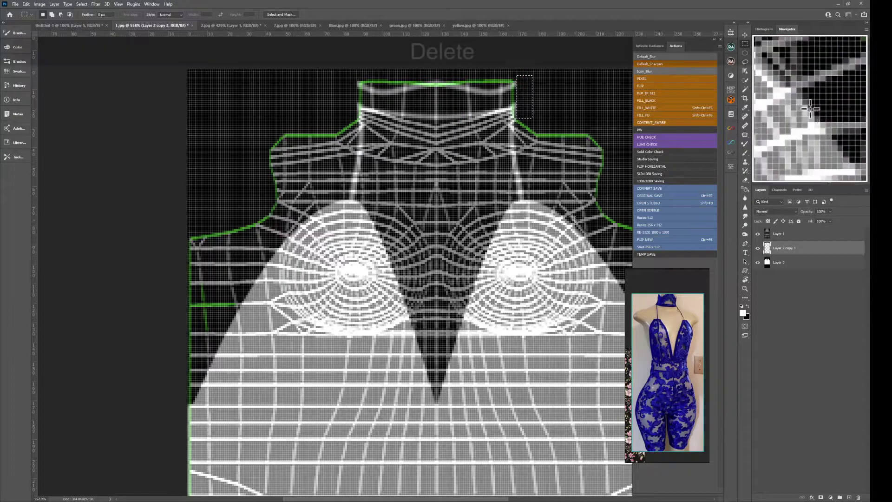
- Hide the wireframe layer, run the Ctrl+F8 action, and preview the neckline on the IMVU avatar
{"action": "left_click", "coordinate": [757, 233]}
{"action": "key", "text": "ctrl+F8"}
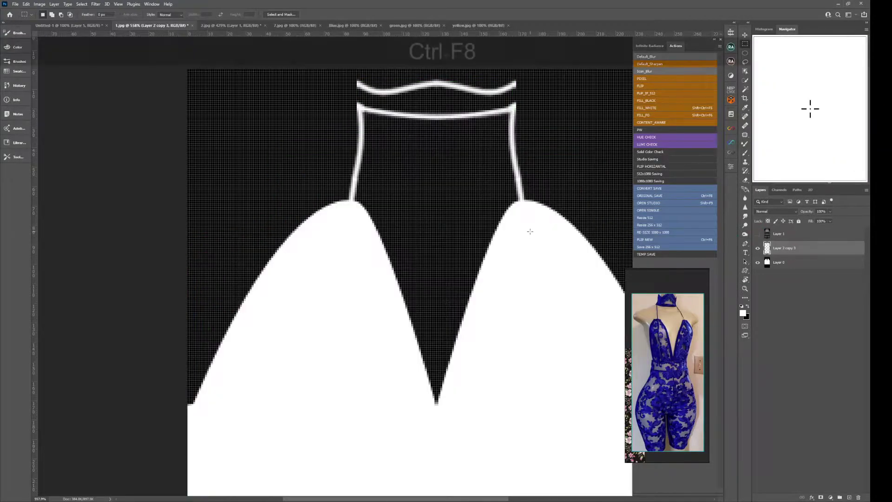
{"action": "key", "text": "alt+Tab"}
{"action": "key", "text": "ctrl+a"}
{"action": "left_click_drag", "start_coordinate": [522, 234], "coordinate": [420, 267]}
{"action": "scroll", "coordinate": [420, 267], "scroll_direction": "down", "scroll_amount": 3}
{"action": "key", "text": "alt+Tab"}
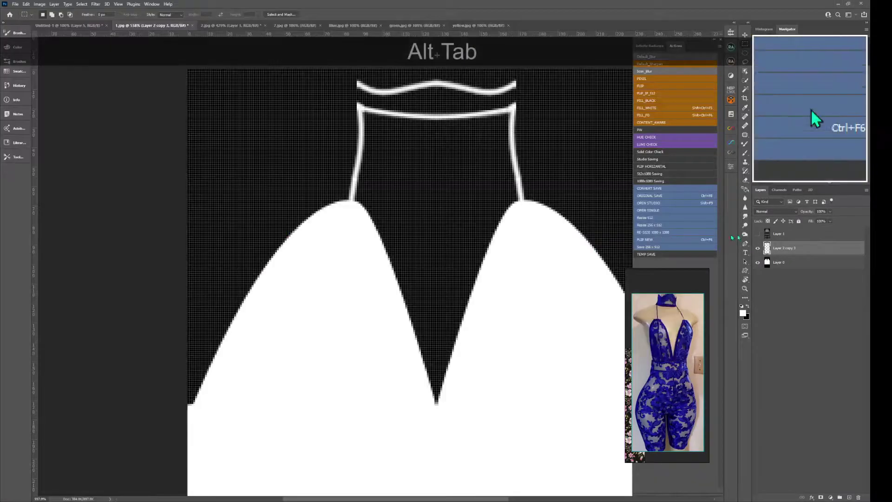
{"action": "key", "text": "ctrl"}
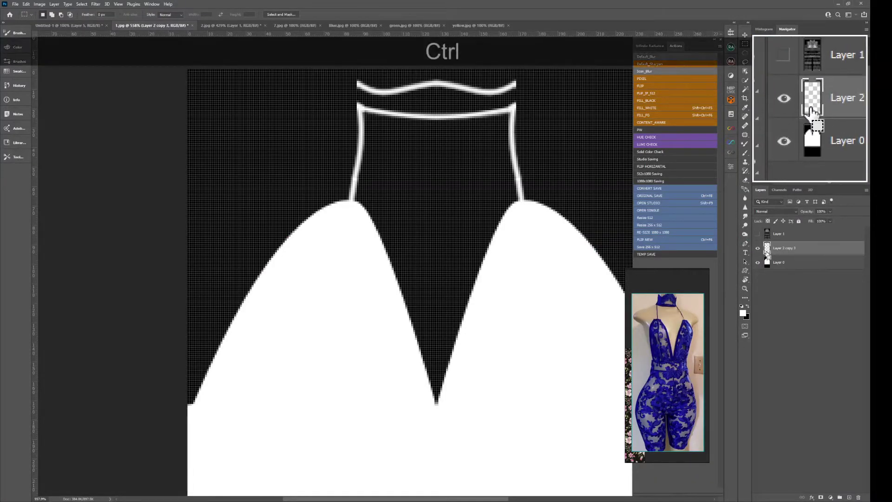
- Copy the collar layer's shape and paste it in place into 2.jpg
{"action": "left_click", "coordinate": [768, 251], "text": "ctrl"}
{"action": "key", "text": "ctrl+c"}
{"action": "left_click", "coordinate": [230, 25]}
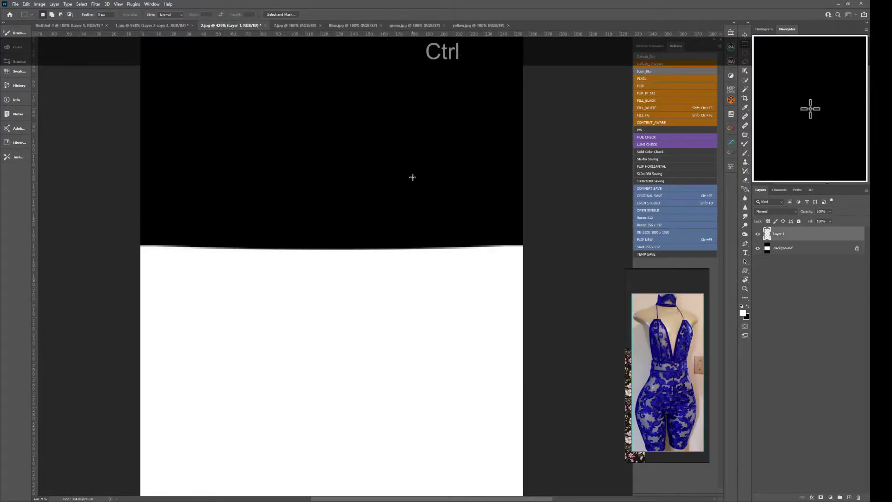
{"action": "scroll", "coordinate": [412, 177], "scroll_direction": "up", "scroll_amount": 2}
{"action": "key", "text": "ctrl"}
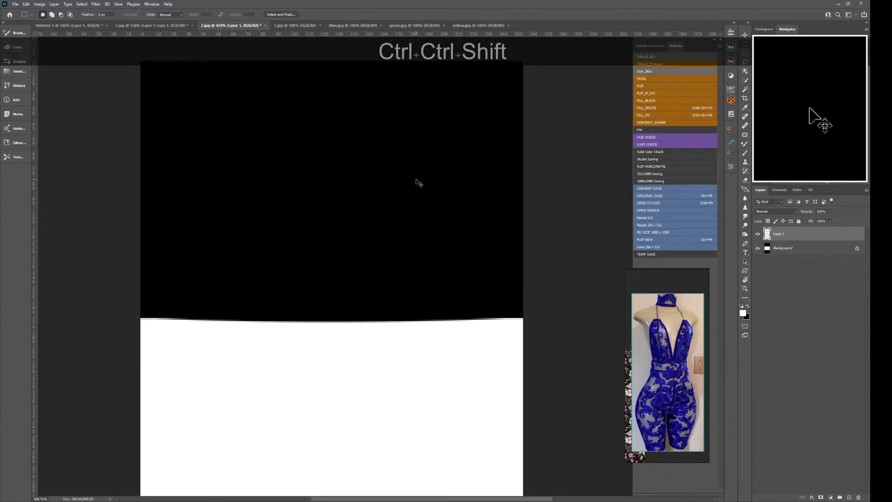
{"action": "key", "text": "ctrl+shift+v"}
{"action": "scroll", "coordinate": [412, 180], "scroll_direction": "up", "scroll_amount": 1}
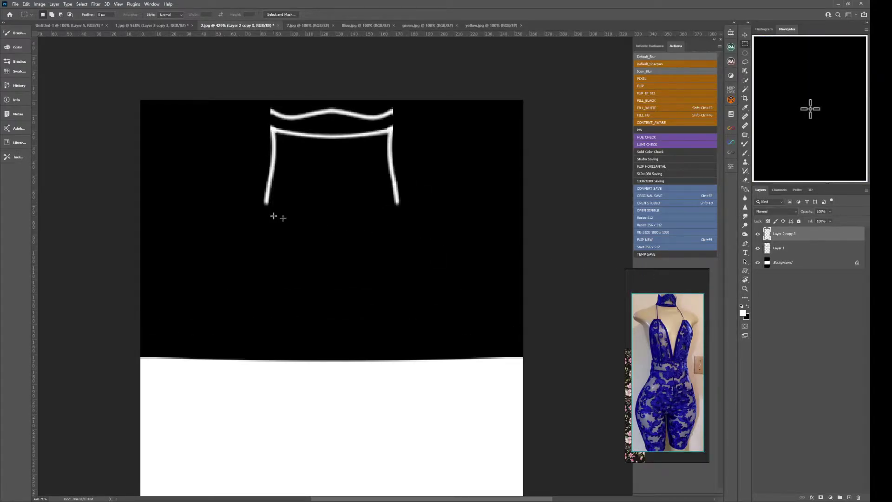
- Erase the left and right strap strokes with oval selections, keeping only the two choker bands
{"action": "key", "text": "shift+f"}
{"action": "key", "text": "shift+f"}
{"action": "key", "text": "shift+f"}
{"action": "key", "text": "shift+f"}
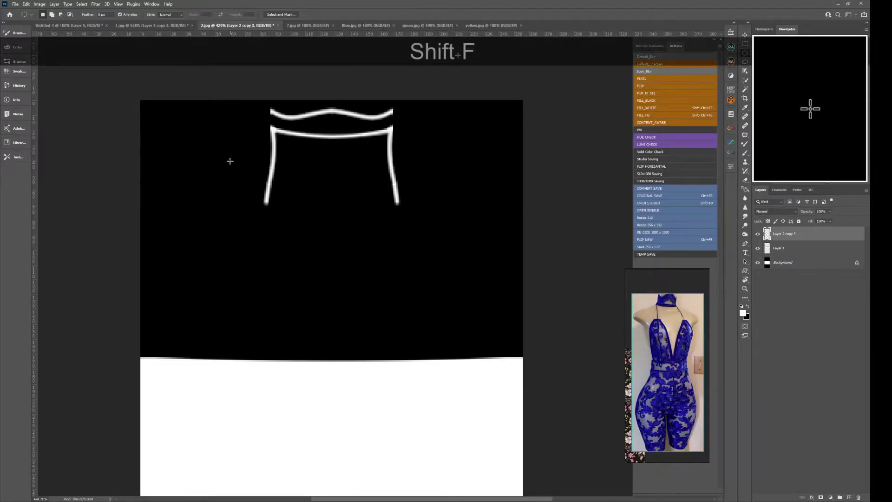
{"action": "left_click_drag", "start_coordinate": [166, 135], "coordinate": [233, 173]}
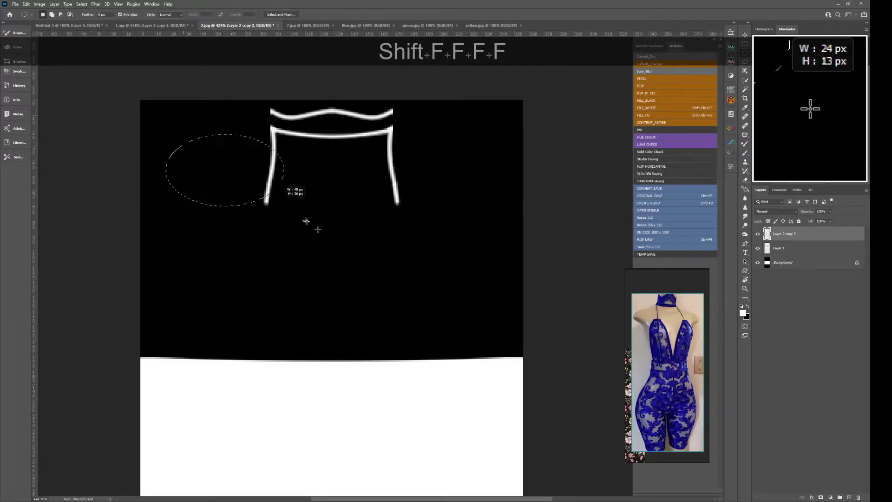
{"action": "left_click_drag", "start_coordinate": [378, 278], "coordinate": [346, 274]}
{"action": "key", "text": "Delete"}
{"action": "left_click", "coordinate": [434, 199]}
{"action": "mouse_move", "coordinate": [499, 286]}
{"action": "left_mouse_down"}
{"action": "mouse_move", "coordinate": [398, 130]}
{"action": "mouse_move", "coordinate": [338, 128]}
{"action": "left_mouse_up"}
{"action": "key", "text": "Delete"}
{"action": "left_click", "coordinate": [448, 113]}
- Run the Ctrl+F8 action and view the choker from behind in IMVU
{"action": "key", "text": "ctrl+F8"}
{"action": "key", "text": "alt+Tab"}
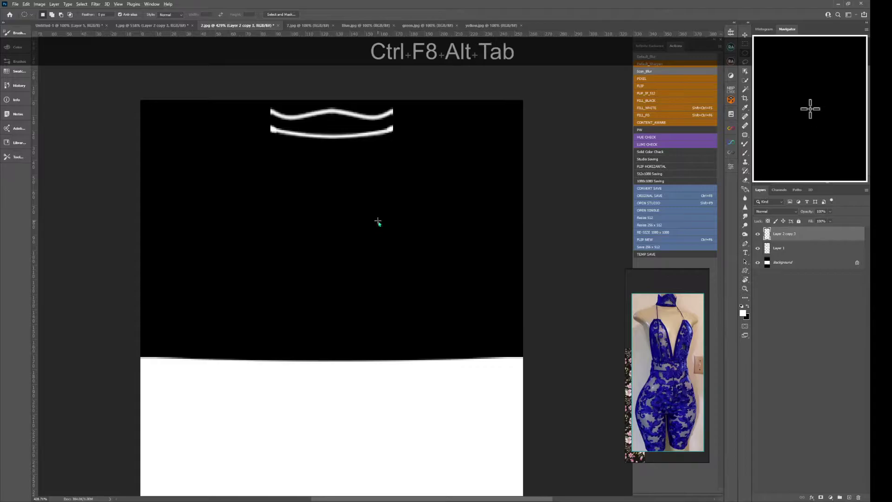
{"action": "scroll", "coordinate": [408, 260], "scroll_direction": "up", "scroll_amount": 3}
{"action": "left_click_drag", "start_coordinate": [405, 260], "coordinate": [181, 220]}
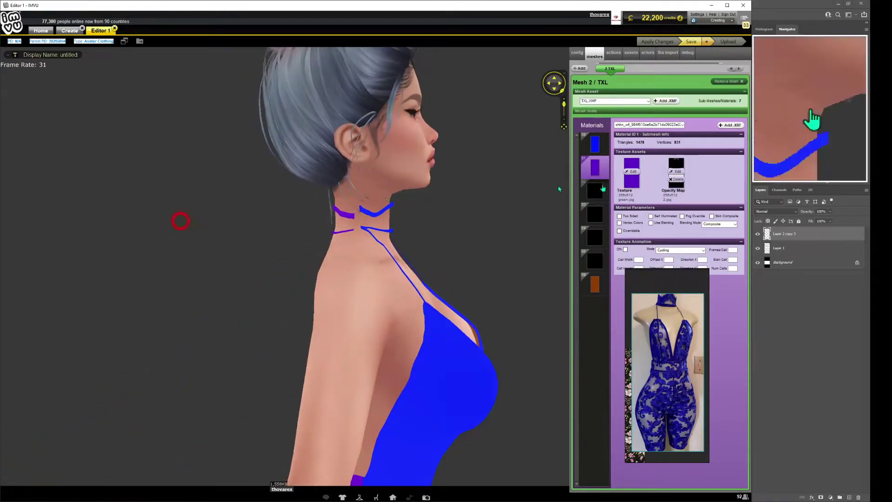
- Open the DoubleLayerBodySuit Maps Drive folder via the product page's maps link in Chrome
{"action": "left_click", "coordinate": [886, 285]}
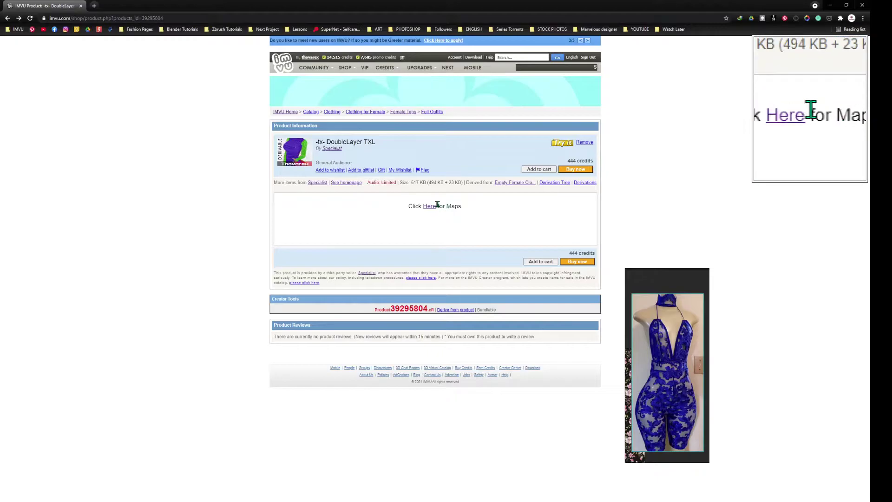
{"action": "left_click", "coordinate": [432, 207]}
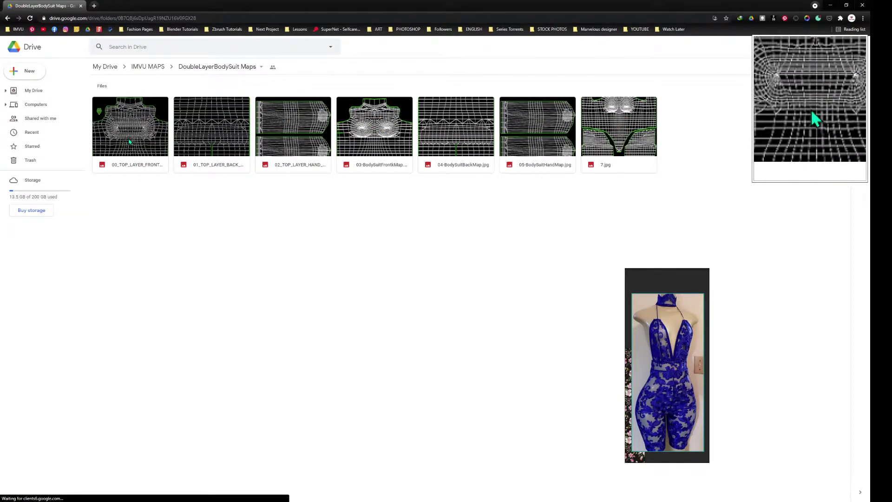
- Download the top-layer front map to Access Folder\Back up, replacing 1 - Copy.jpg
{"action": "double_click", "coordinate": [130, 141]}
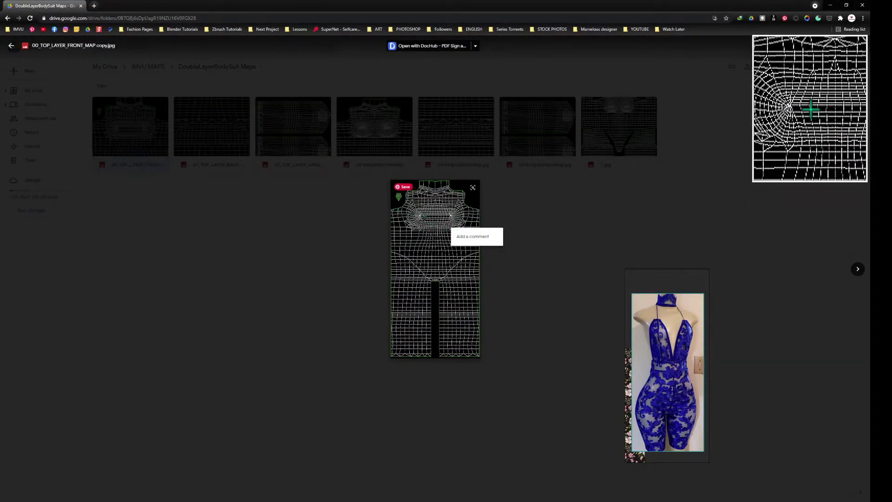
{"action": "left_click", "coordinate": [365, 212]}
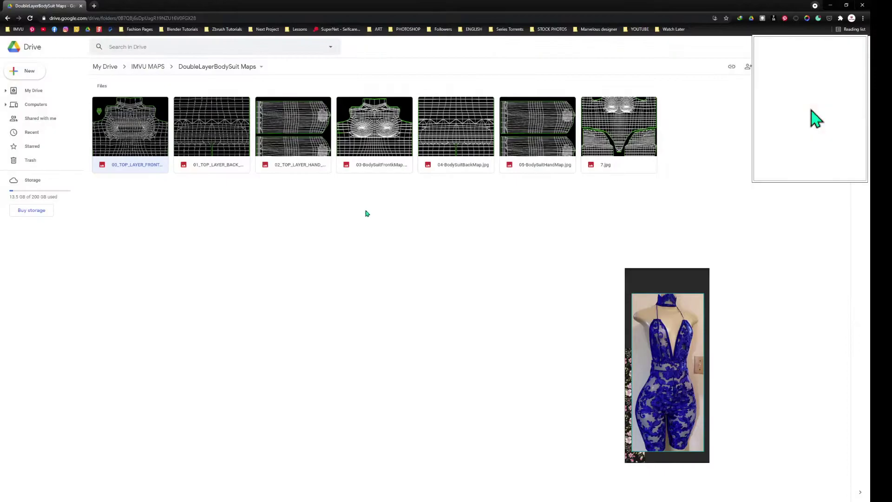
{"action": "right_click", "coordinate": [129, 136]}
{"action": "left_click", "coordinate": [160, 301]}
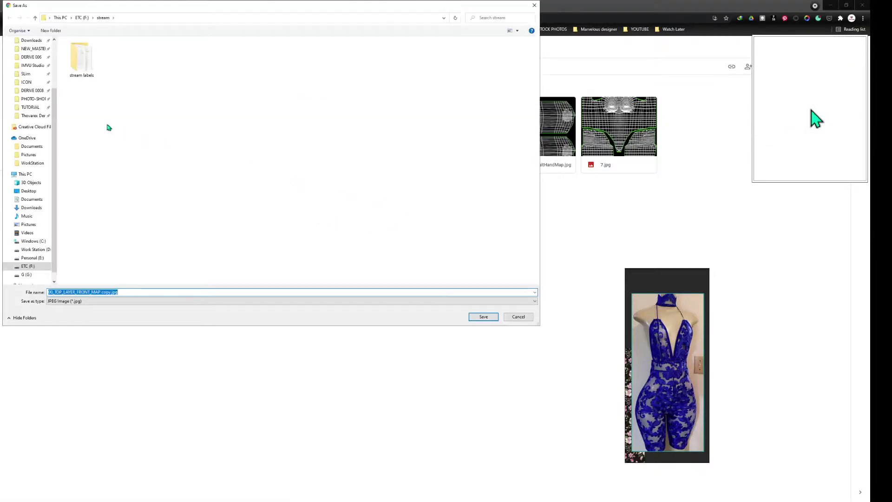
{"action": "scroll", "coordinate": [52, 108], "scroll_direction": "up", "scroll_amount": 2}
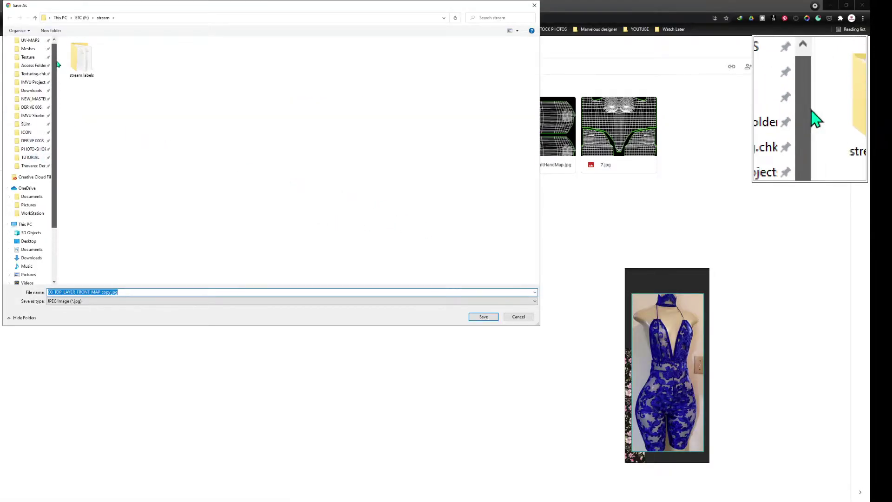
{"action": "left_click", "coordinate": [34, 65]}
{"action": "double_click", "coordinate": [85, 58]}
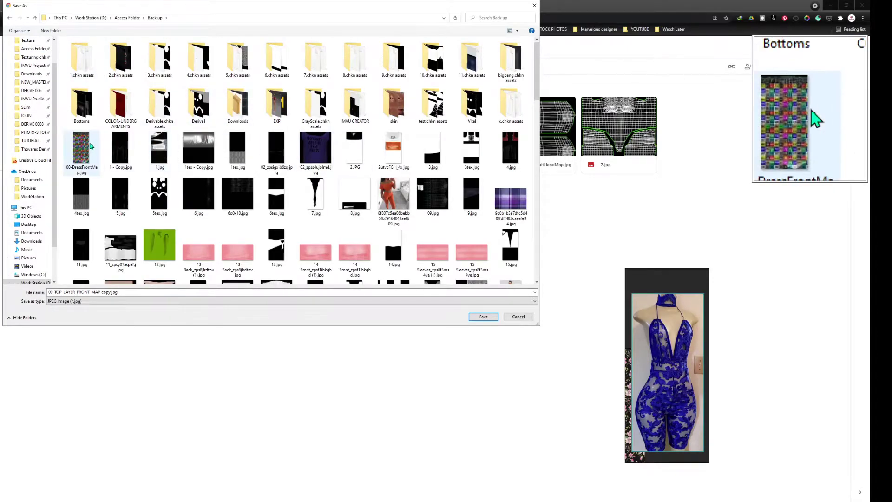
{"action": "double_click", "coordinate": [120, 148]}
{"action": "left_click", "coordinate": [449, 258]}
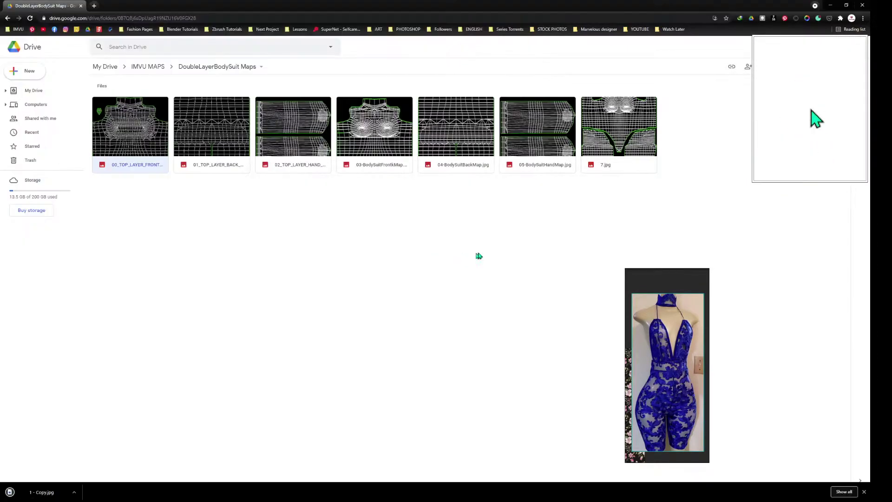
{"action": "left_click", "coordinate": [884, 222]}
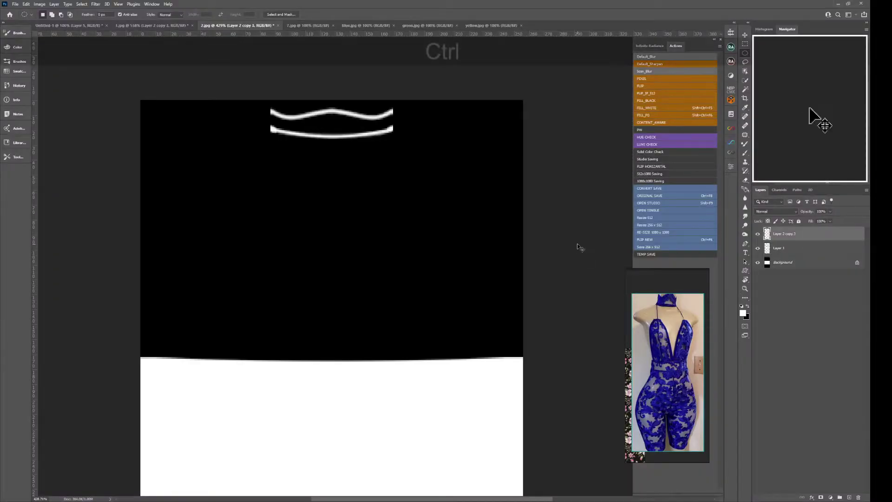
- Open Back up\1 - Copy.jpg, cut its whole image, and close it without saving
{"action": "key", "text": "ctrl+o"}
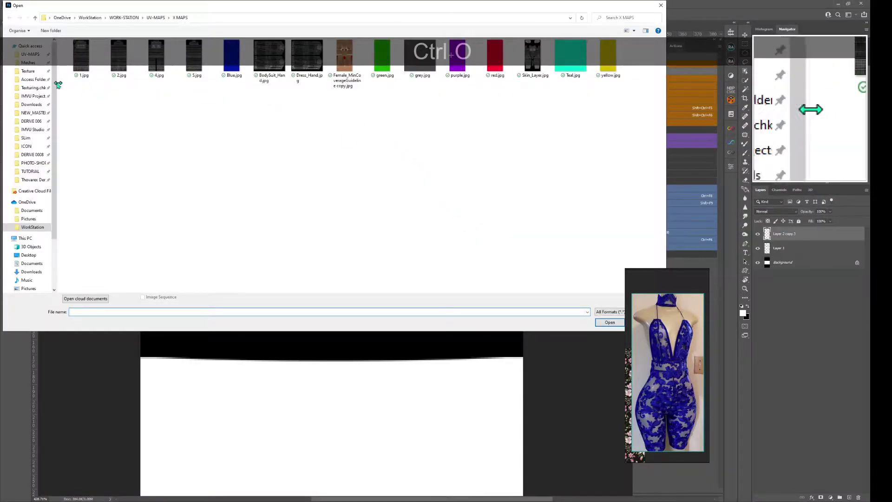
{"action": "left_click", "coordinate": [39, 82]}
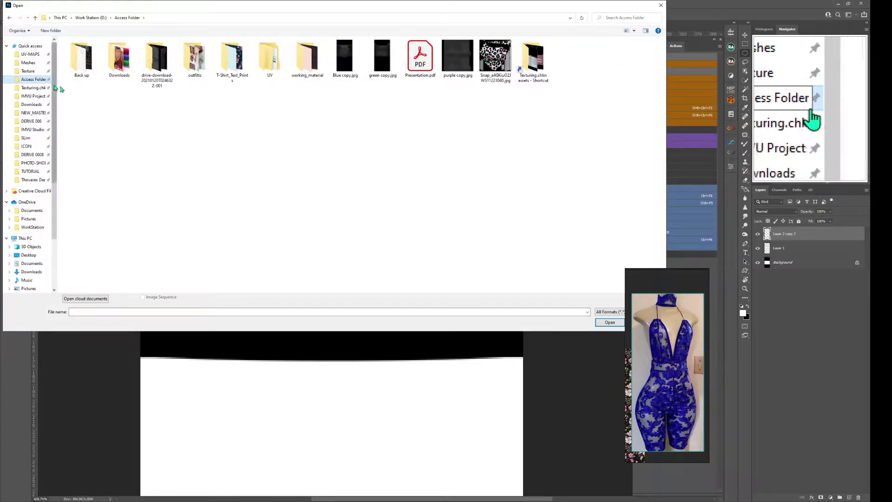
{"action": "double_click", "coordinate": [82, 64]}
{"action": "double_click", "coordinate": [527, 144]}
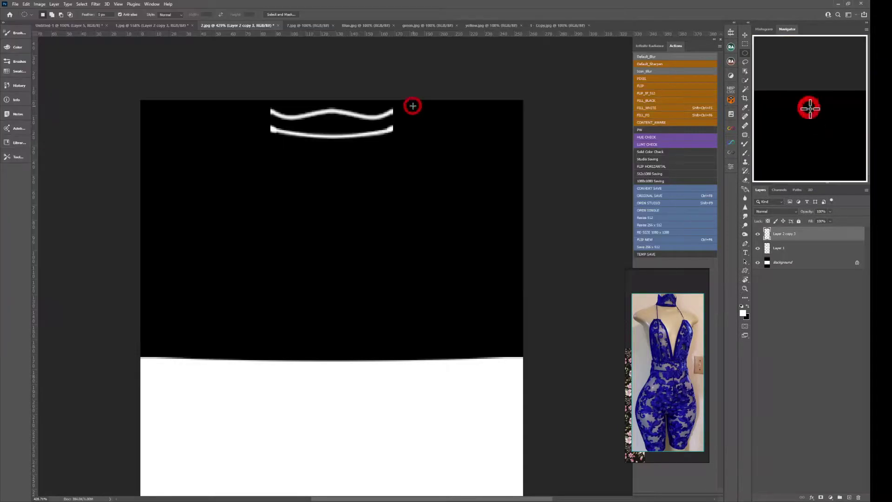
{"action": "key", "text": "ctrl+a"}
{"action": "key", "text": "ctrl+x"}
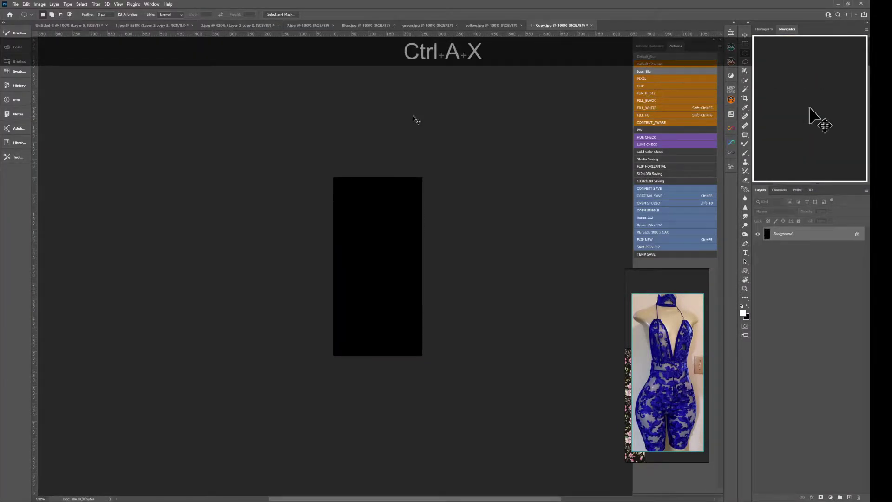
{"action": "key", "text": "ctrl+w"}
{"action": "left_click", "coordinate": [430, 182]}
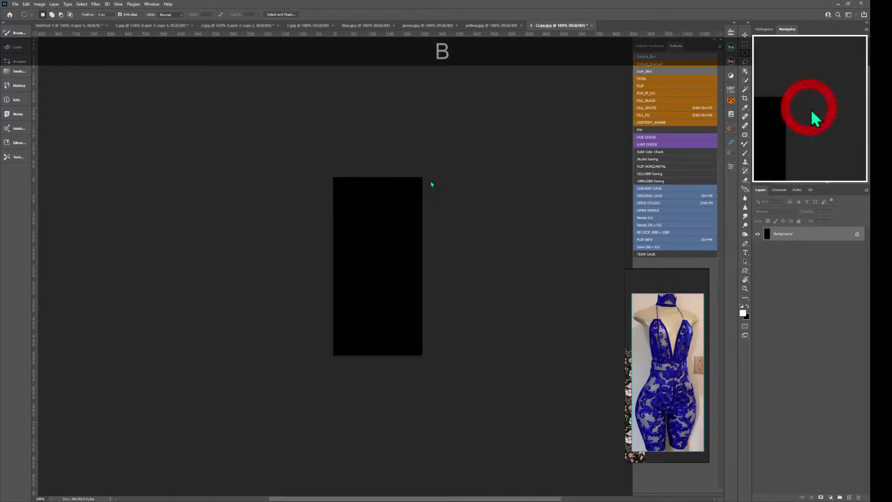
- Paste the map into 1.jpg as a 50% opacity wireframe layer, zoomed in on the collar
{"action": "left_click", "coordinate": [182, 25]}
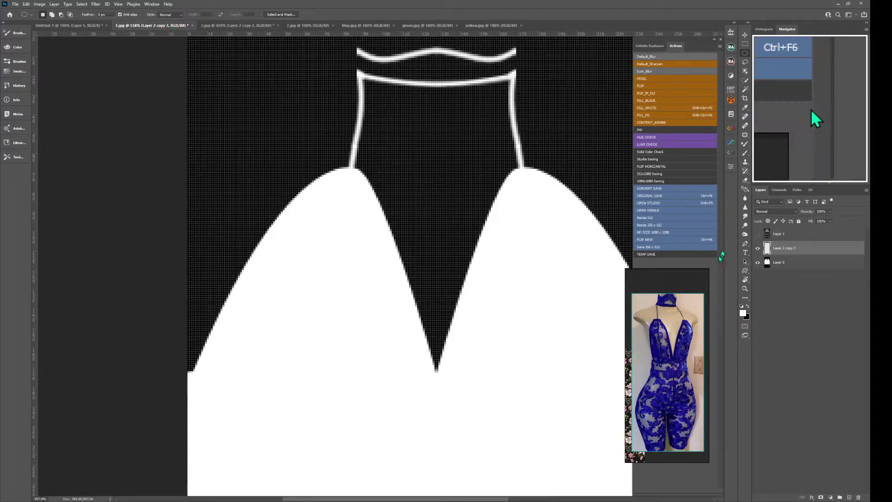
{"action": "key", "text": "ctrl+v"}
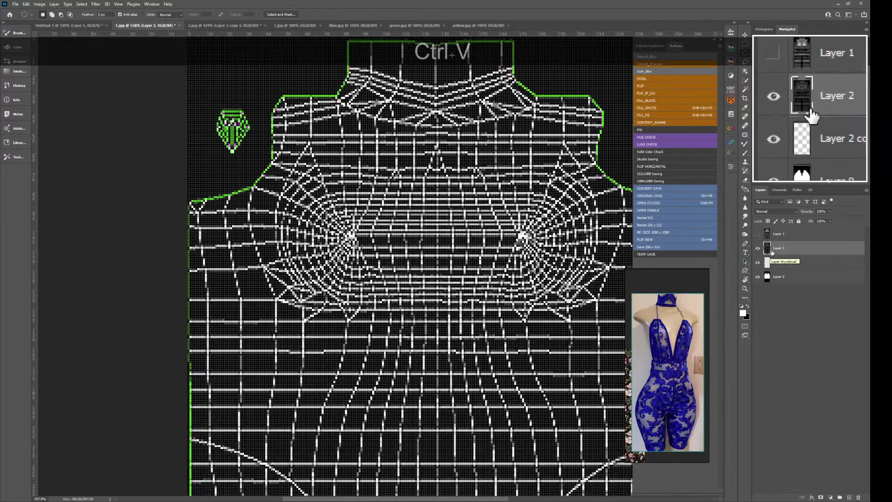
{"action": "left_click", "coordinate": [774, 234]}
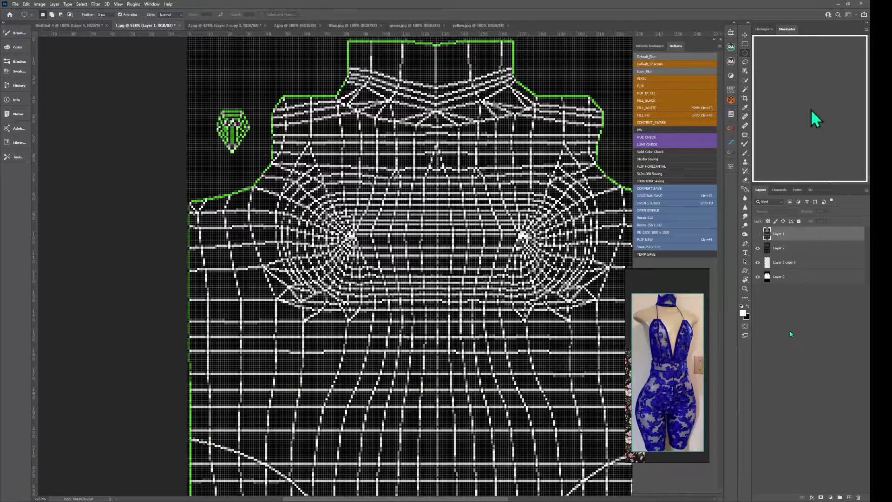
{"action": "key", "text": "5"}
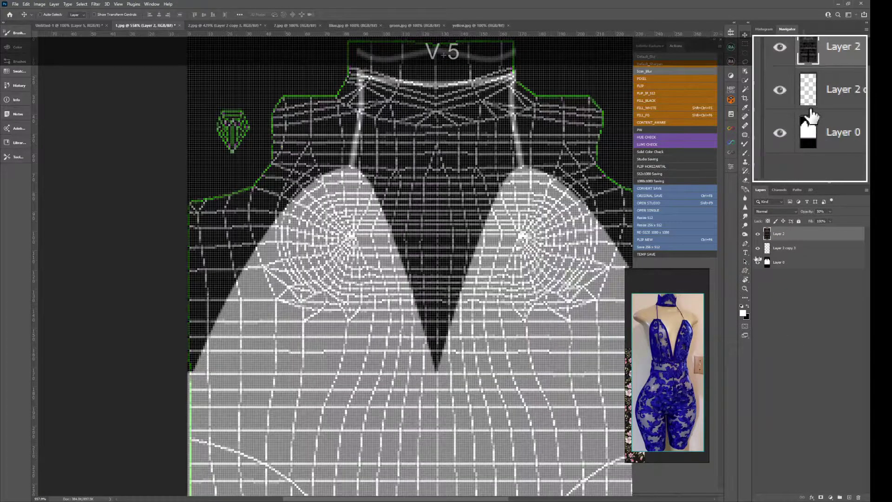
{"action": "key", "text": "ctrl"}
{"action": "key", "text": "space"}
{"action": "key", "text": "ctrl"}
{"action": "left_click_drag", "start_coordinate": [437, 109], "coordinate": [414, 196]}
{"action": "key", "text": "ctrl+space"}
{"action": "left_click_drag", "start_coordinate": [479, 187], "coordinate": [487, 183]}
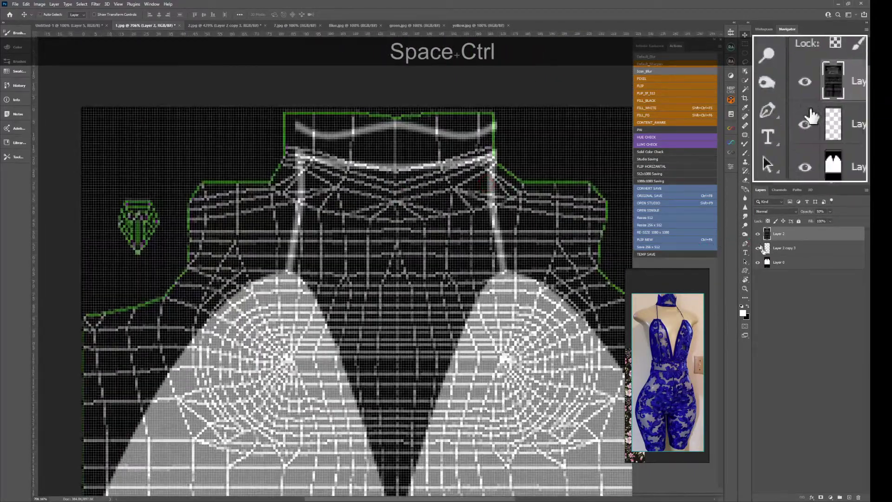
{"action": "left_click", "coordinate": [769, 249]}
{"action": "left_click", "coordinate": [760, 236]}
{"action": "left_click", "coordinate": [760, 236]}
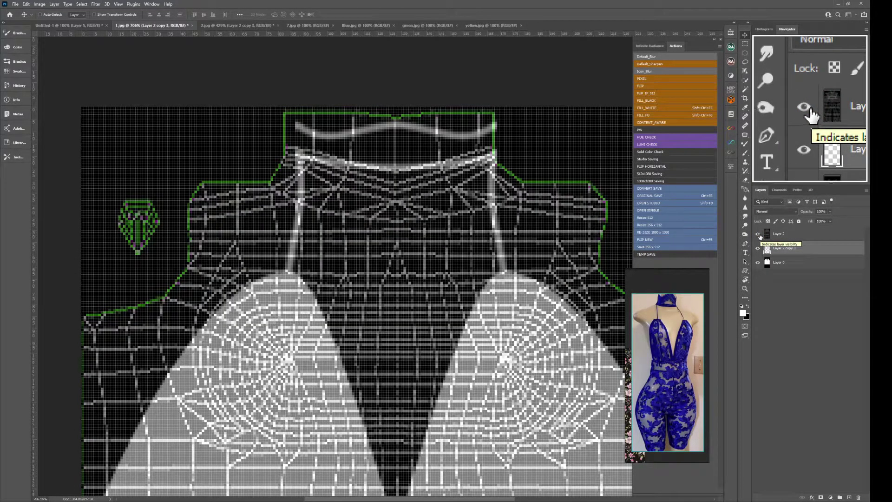
- Narrow the collar artwork to about 99 px wide, then marquee the collar area
{"action": "key", "text": "ctrl+t"}
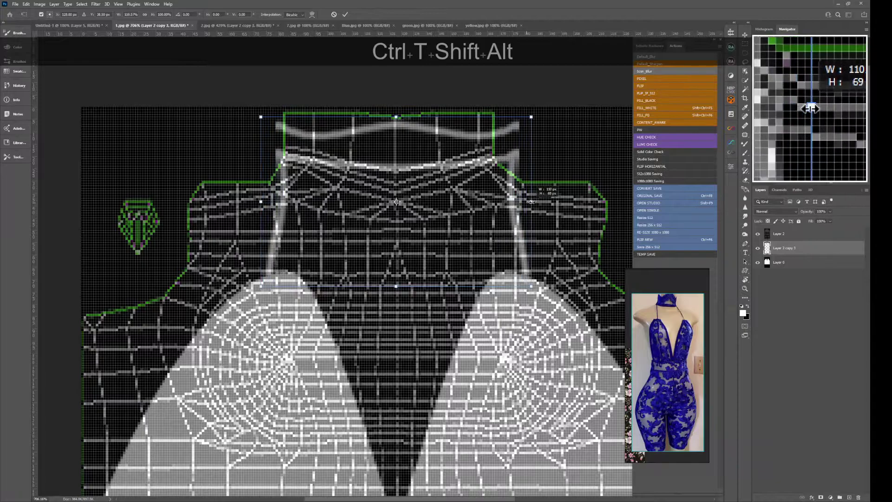
{"action": "left_click_drag", "start_coordinate": [540, 201], "coordinate": [524, 199]}
{"action": "key", "text": "ctrl"}
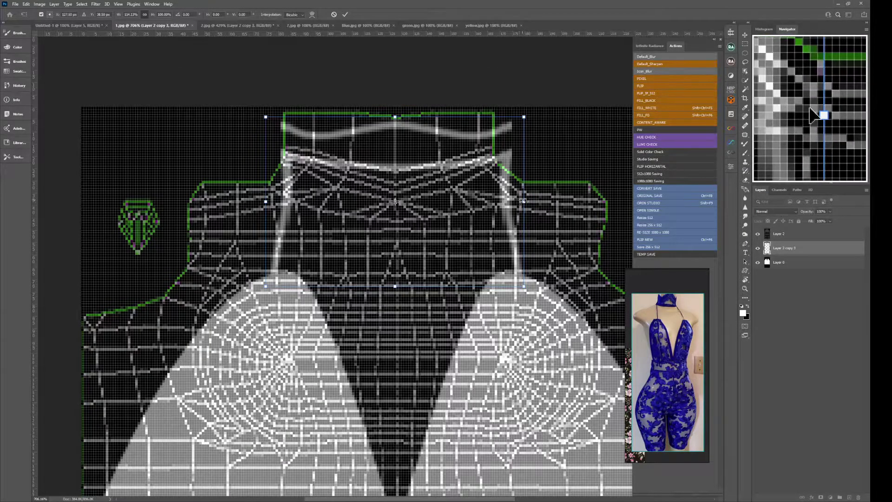
{"action": "key", "text": "shift"}
{"action": "left_click_drag", "start_coordinate": [524, 201], "coordinate": [509, 201]}
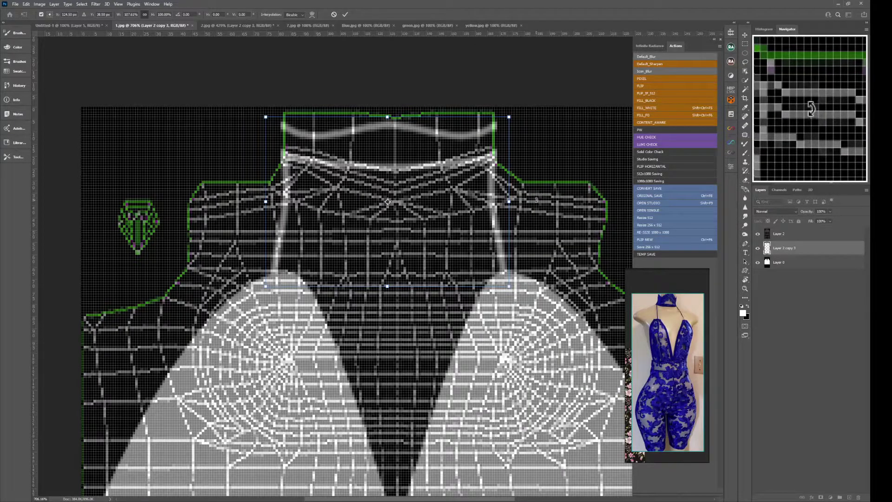
{"action": "key", "text": "ctrl+Return"}
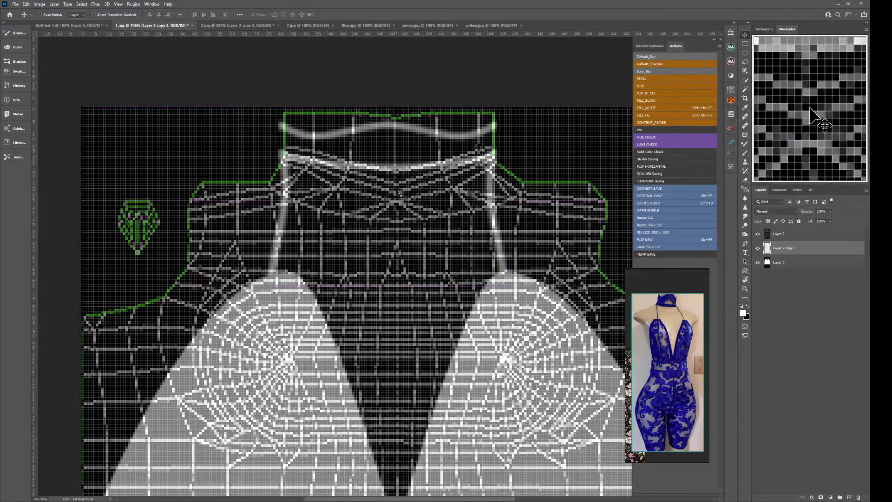
{"action": "key", "text": "f"}
{"action": "left_click_drag", "start_coordinate": [398, 113], "coordinate": [527, 360]}
{"action": "key", "text": "shift+f"}
{"action": "key", "text": "shift+f"}
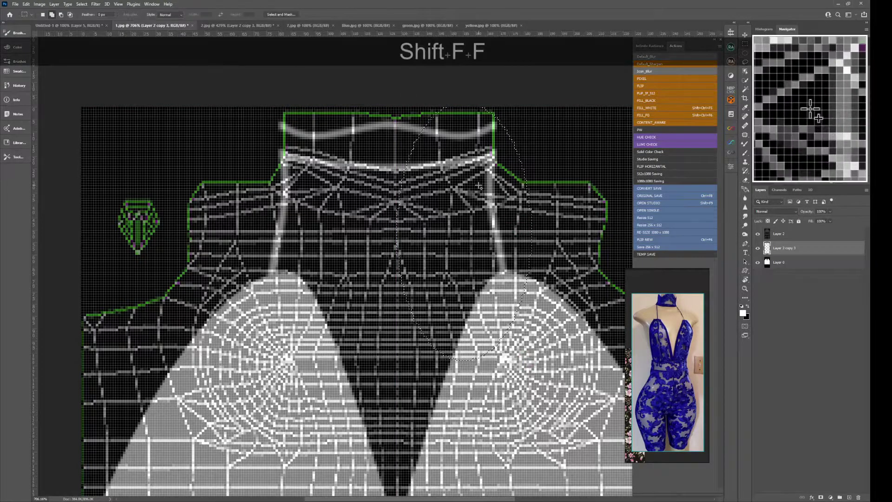
- Copy the selected right part of the collar to its own layer and delete the original layer
{"action": "left_click_drag", "start_coordinate": [395, 107], "coordinate": [522, 357]}
{"action": "key", "text": "ctrl+j"}
{"action": "left_click", "coordinate": [758, 262]}
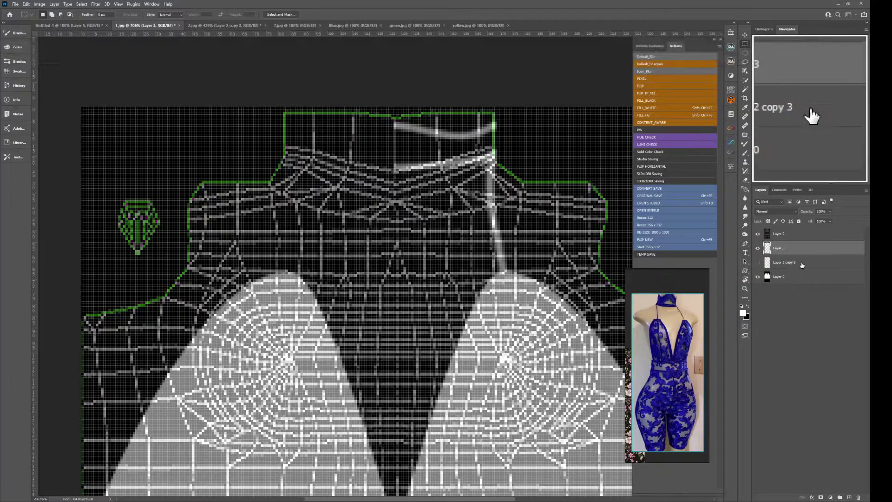
{"action": "left_click", "coordinate": [801, 263]}
{"action": "key", "text": "Delete"}
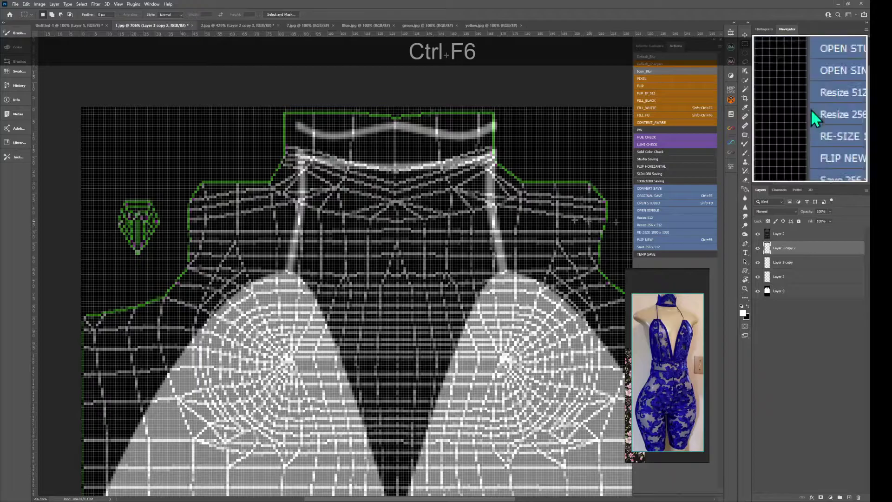
- Tilt the collar's top band about 5 degrees
{"action": "mouse_move", "coordinate": [454, 242]}
{"action": "left_mouse_down"}
{"action": "mouse_move", "coordinate": [438, 247]}
{"action": "mouse_move", "coordinate": [445, 248]}
{"action": "left_mouse_up"}
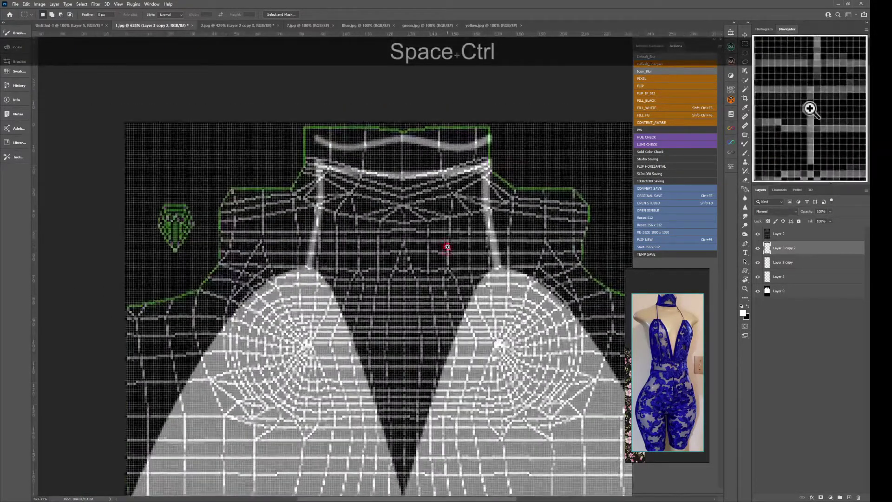
{"action": "mouse_move", "coordinate": [424, 284]}
{"action": "left_mouse_down"}
{"action": "mouse_move", "coordinate": [404, 297]}
{"action": "mouse_move", "coordinate": [423, 290]}
{"action": "mouse_move", "coordinate": [422, 282]}
{"action": "left_mouse_up"}
{"action": "key", "text": "ctrl"}
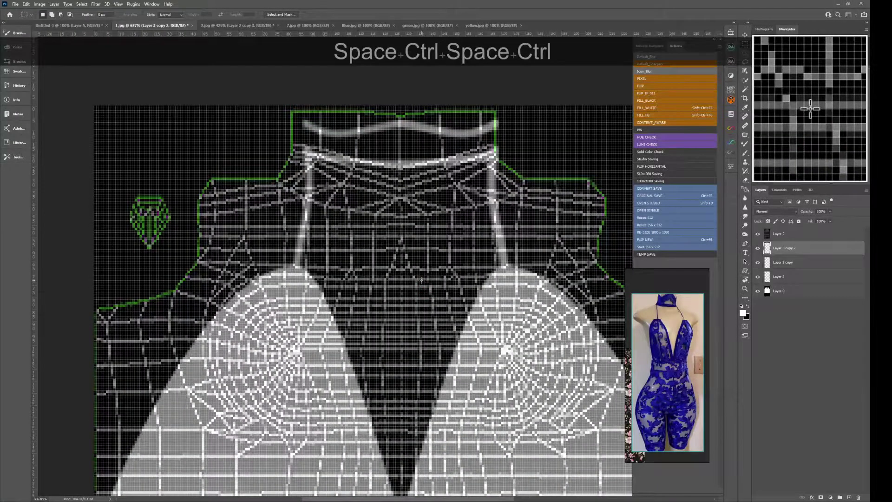
{"action": "left_click_drag", "start_coordinate": [422, 279], "coordinate": [403, 293]}
{"action": "left_click_drag", "start_coordinate": [431, 336], "coordinate": [416, 278]}
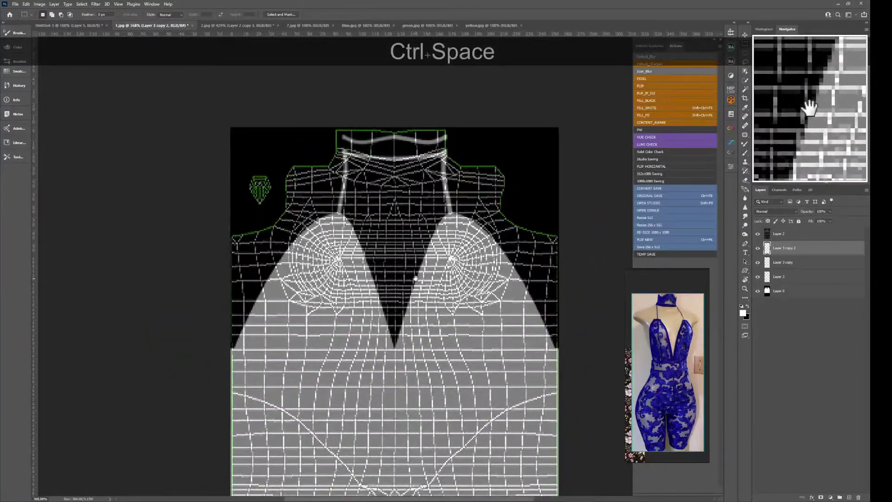
{"action": "left_click_drag", "start_coordinate": [395, 177], "coordinate": [414, 164]}
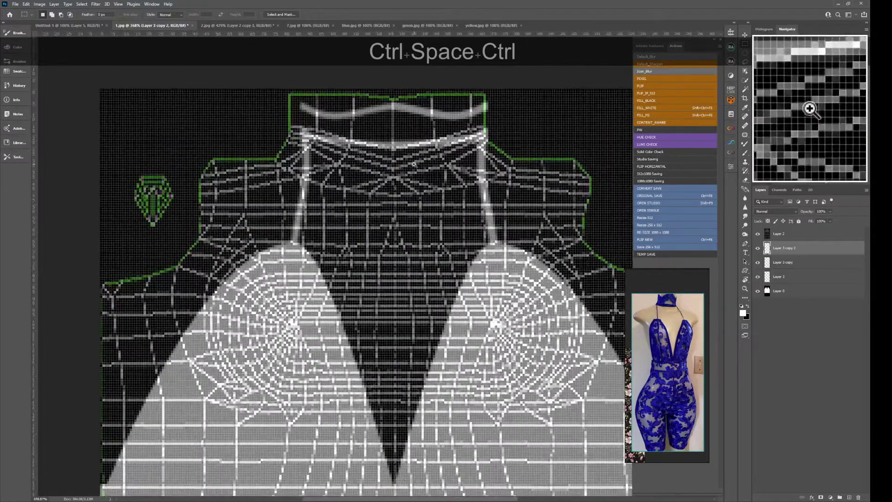
{"action": "scroll", "coordinate": [414, 164], "scroll_direction": "up", "scroll_amount": 2}
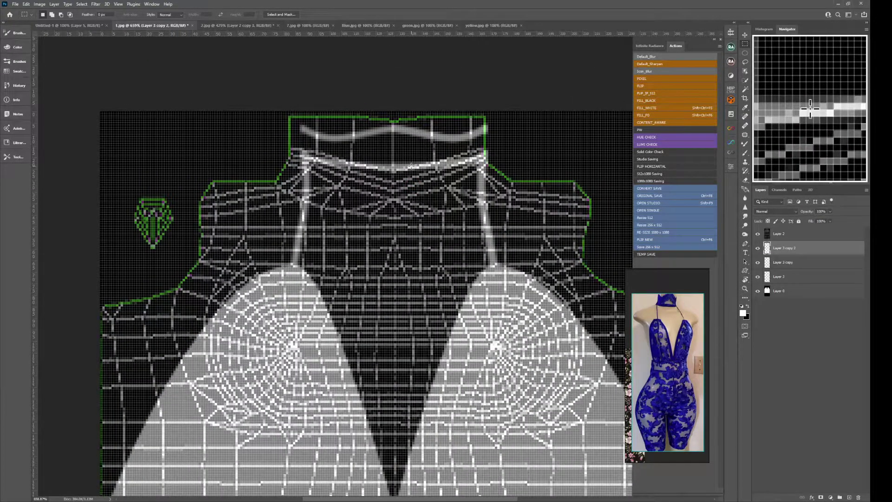
{"action": "key", "text": "ctrl+t"}
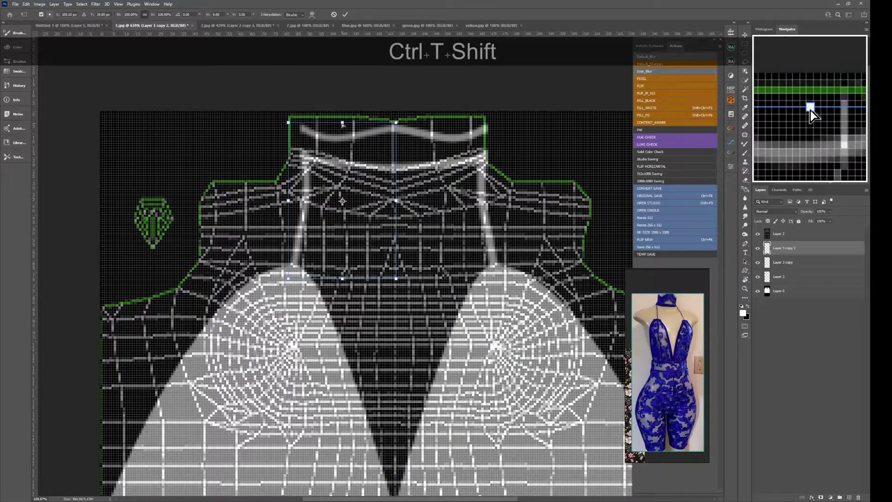
{"action": "mouse_move", "coordinate": [342, 124]}
{"action": "left_mouse_down"}
{"action": "mouse_move", "coordinate": [324, 123]}
{"action": "mouse_move", "coordinate": [387, 177]}
{"action": "mouse_move", "coordinate": [414, 135]}
{"action": "mouse_move", "coordinate": [429, 134]}
{"action": "mouse_move", "coordinate": [417, 140]}
{"action": "left_mouse_up"}
{"action": "key", "text": "ctrl+Return"}
- Stretch the small selected piece to double width and hide the wireframe layer
{"action": "key", "text": "ctrl+t"}
{"action": "key", "text": "ctrl+Return"}
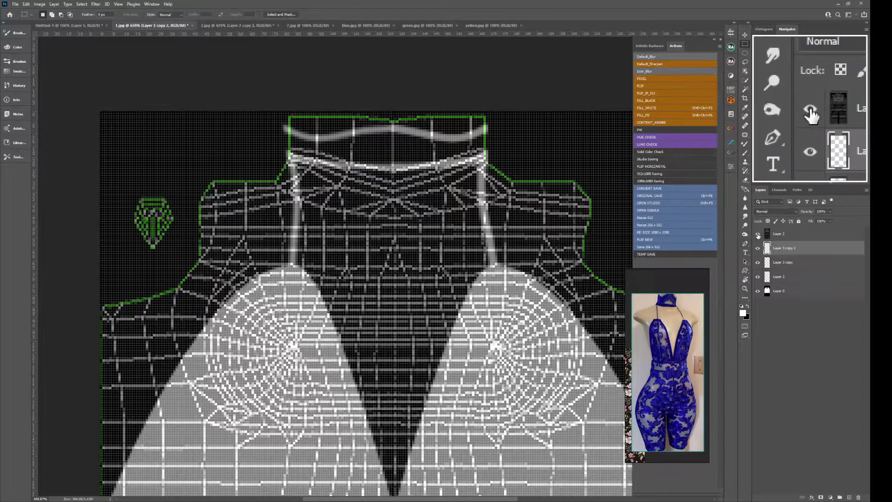
{"action": "left_click", "coordinate": [757, 234]}
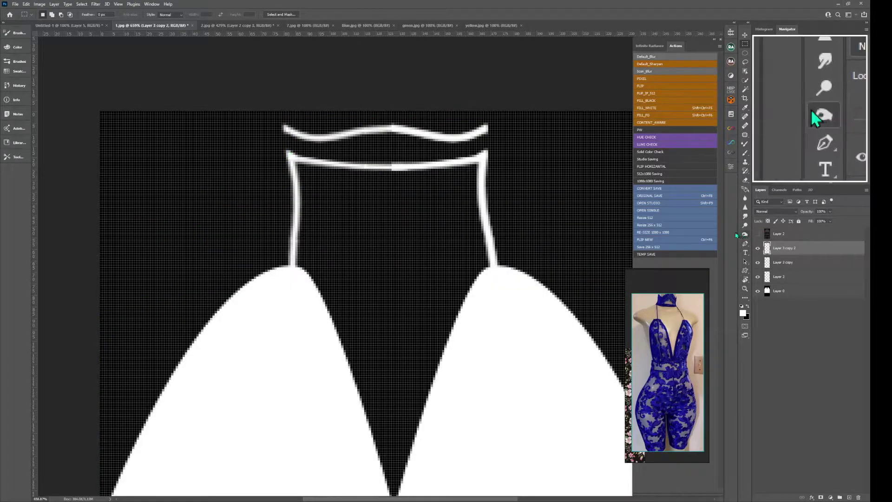
- Merge the three collar layers and lengthen a short piece of the lower band
{"action": "left_click", "coordinate": [767, 277], "text": "shift"}
{"action": "key", "text": "ctrl+e"}
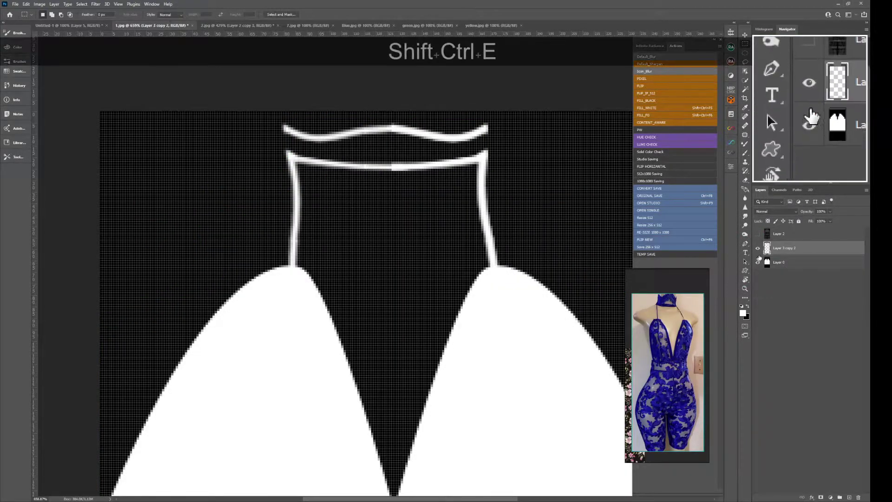
{"action": "key", "text": "f"}
{"action": "left_click_drag", "start_coordinate": [394, 157], "coordinate": [358, 162]}
{"action": "key", "text": "space"}
{"action": "key", "text": "ctrl+t"}
{"action": "key", "text": "ctrl+Return"}
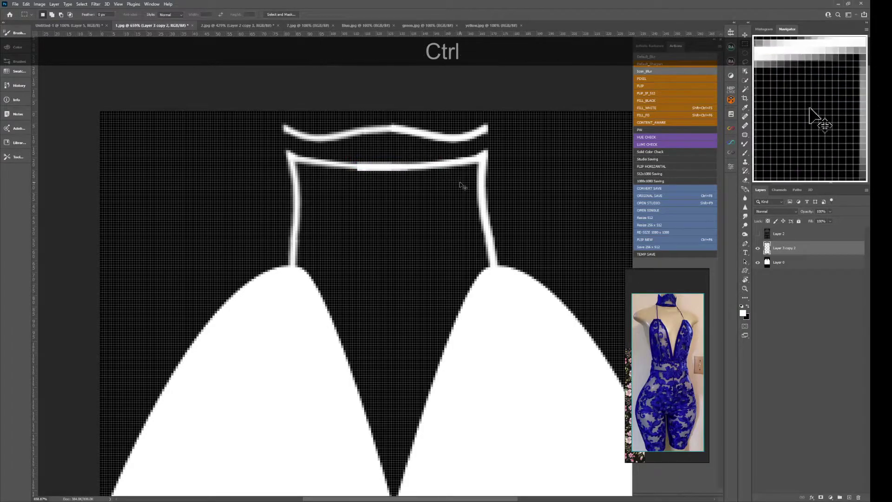
- Erase the lower band's middle and draw a curved pen path between its two ends
{"action": "left_click_drag", "start_coordinate": [331, 150], "coordinate": [451, 230]}
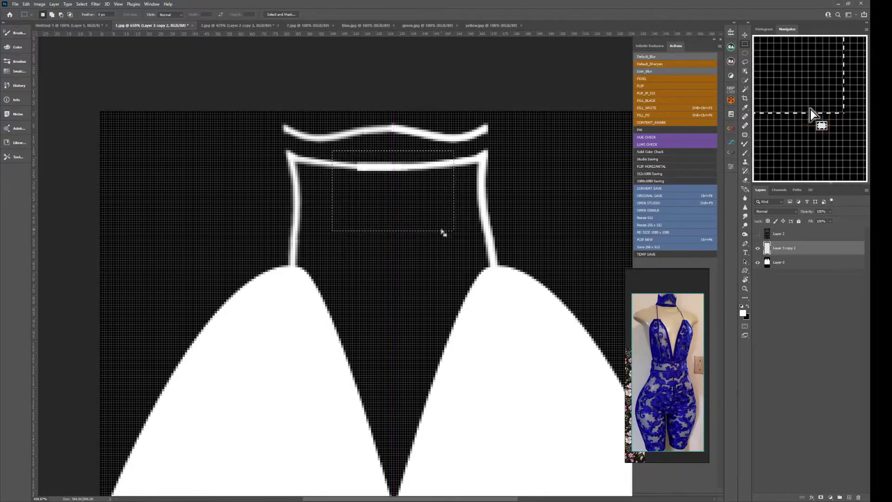
{"action": "key", "text": "Delete"}
{"action": "key", "text": "ctrl+d"}
{"action": "key", "text": "shift+s"}
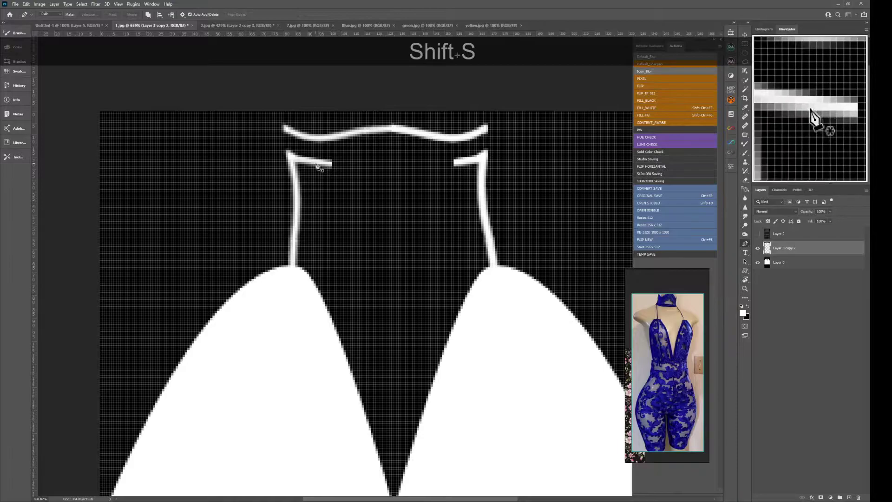
{"action": "left_click", "coordinate": [306, 159]}
{"action": "left_click_drag", "start_coordinate": [474, 159], "coordinate": [538, 142]}
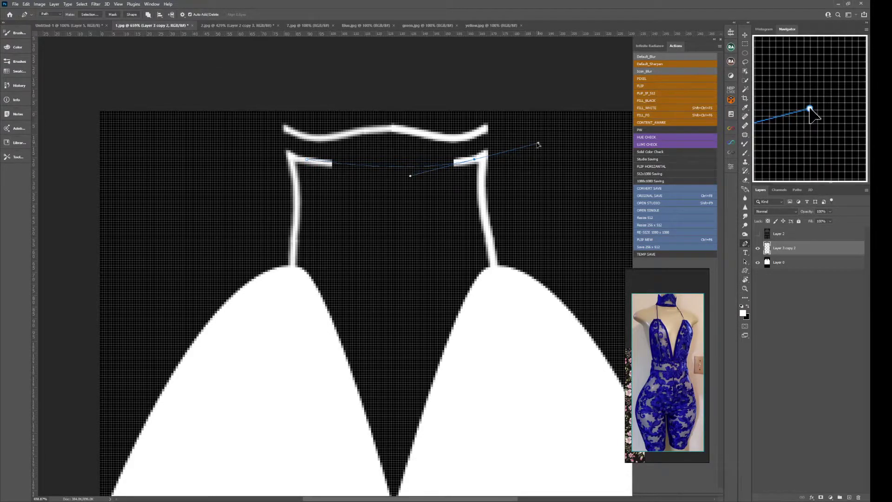
{"action": "key", "text": "ctrl"}
{"action": "left_click", "coordinate": [308, 161], "text": "ctrl"}
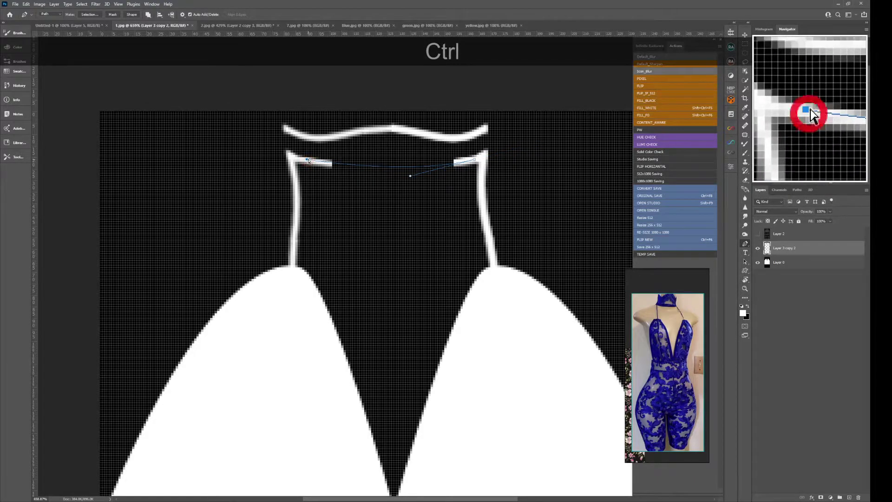
- Brush-stroke the path on a new layer, delete the path, and merge the stroke into the collar
{"action": "key", "text": "ctrl+shift+alt+n"}
{"action": "right_click", "coordinate": [419, 170]}
{"action": "left_click", "coordinate": [441, 217]}
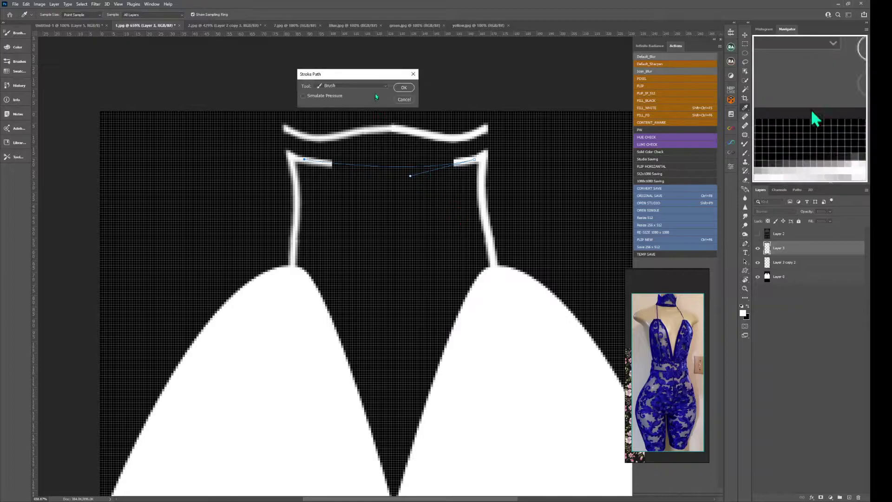
{"action": "left_click", "coordinate": [405, 87]}
{"action": "left_click", "coordinate": [452, 150]}
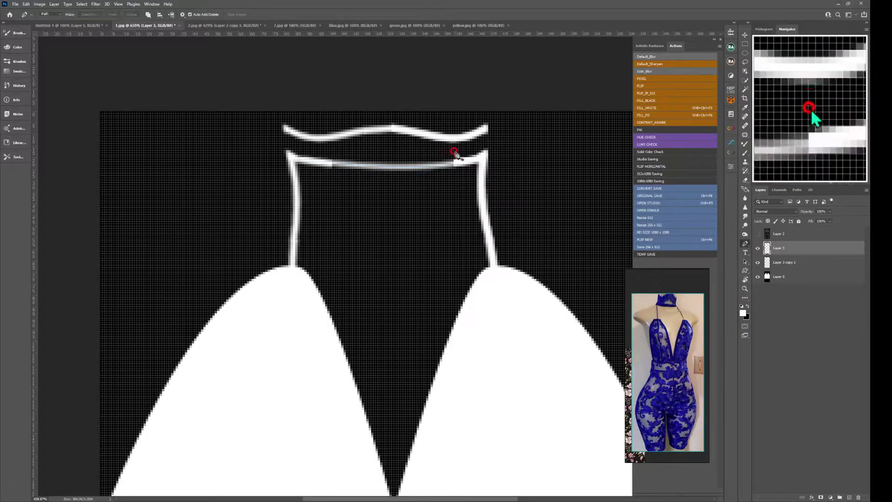
{"action": "key", "text": "ctrl+g"}
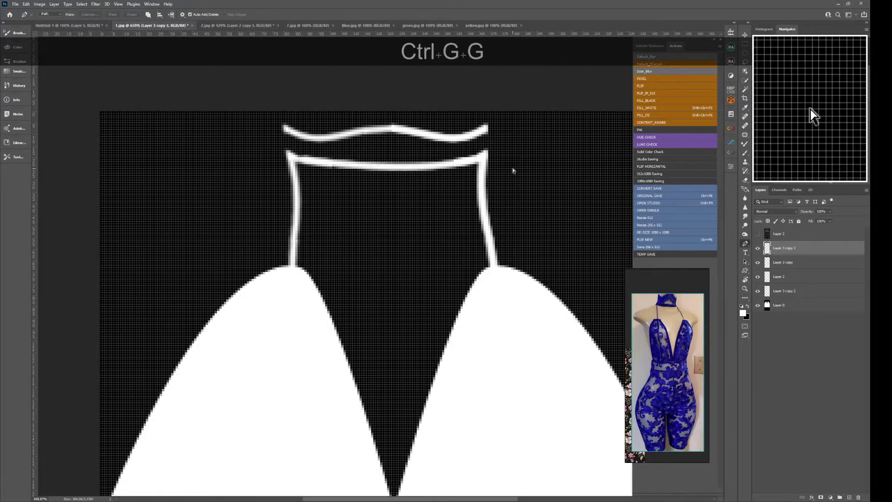
{"action": "key", "text": "ctrl+e"}
{"action": "key", "text": "ctrl+e"}
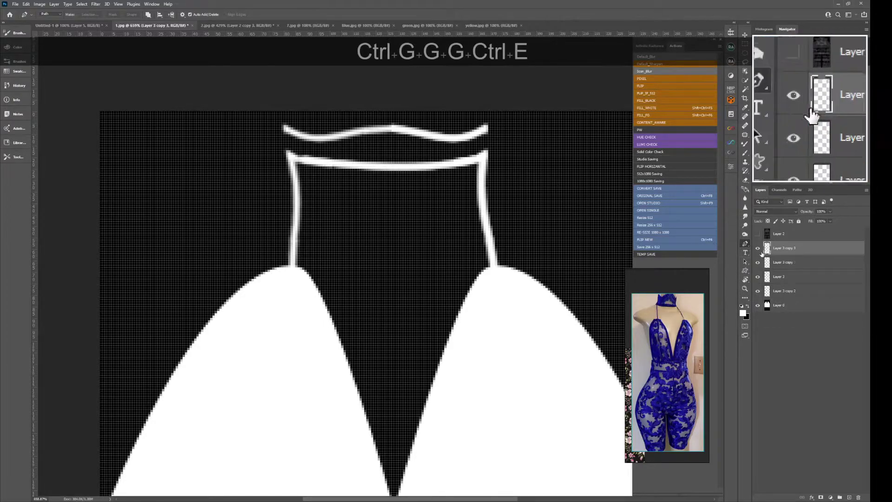
{"action": "double_click", "coordinate": [758, 249]}
{"action": "key", "text": "ctrl"}
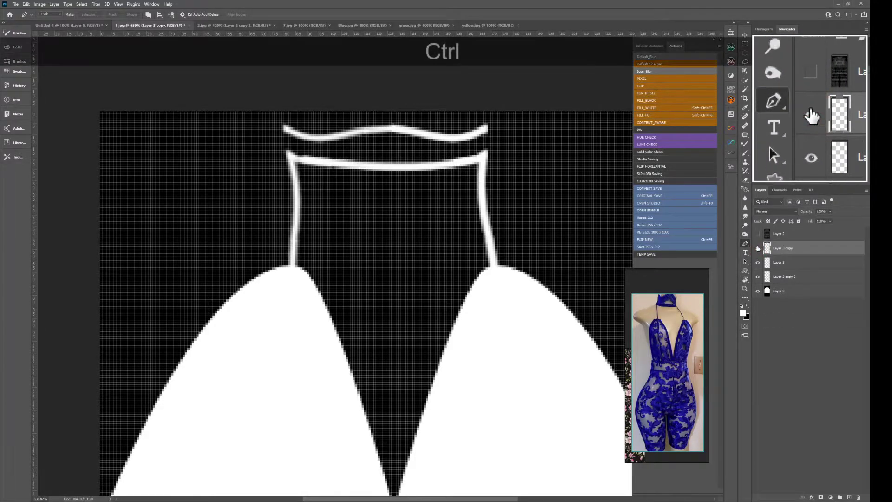
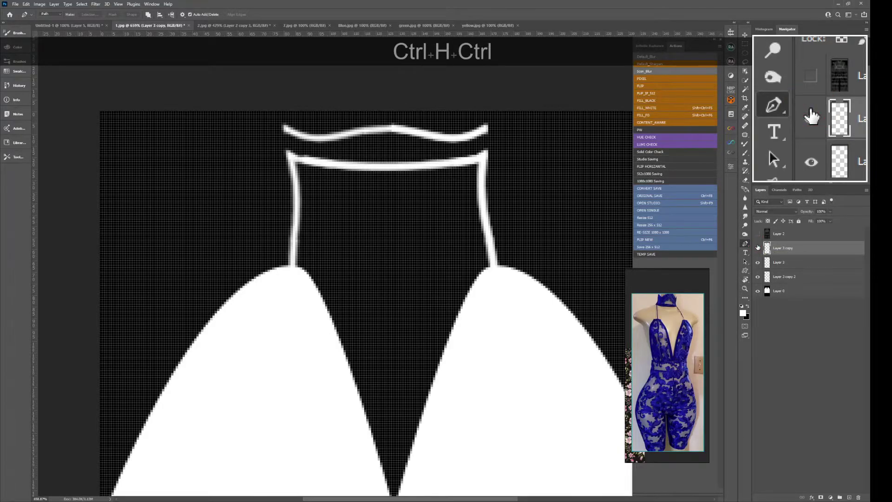
- Delete an oval area over the top collar band on 1.jpg and save the opacity map
{"action": "left_click", "coordinate": [745, 53]}
{"action": "left_click_drag", "start_coordinate": [274, 123], "coordinate": [376, 154]}
{"action": "key", "text": "Delete"}
{"action": "left_click", "coordinate": [460, 169]}
{"action": "key", "text": "ctrl+F8"}
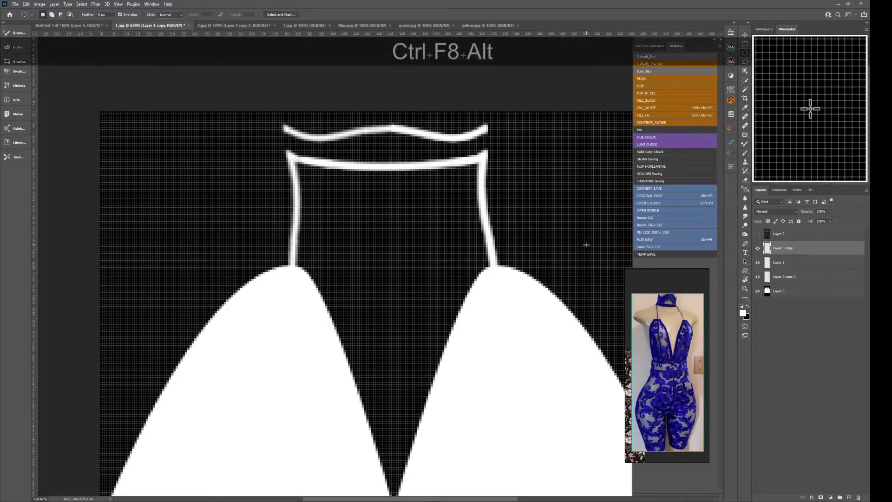
- Preview the cleared collar on the IMVU avatar from front and back, then return to Photoshop
{"action": "key", "text": "alt+Tab"}
{"action": "key", "text": "alt+Tab"}
{"action": "key", "text": "ctrl+a"}
{"action": "left_click_drag", "start_coordinate": [473, 249], "coordinate": [211, 189]}
{"action": "left_click", "coordinate": [885, 233]}
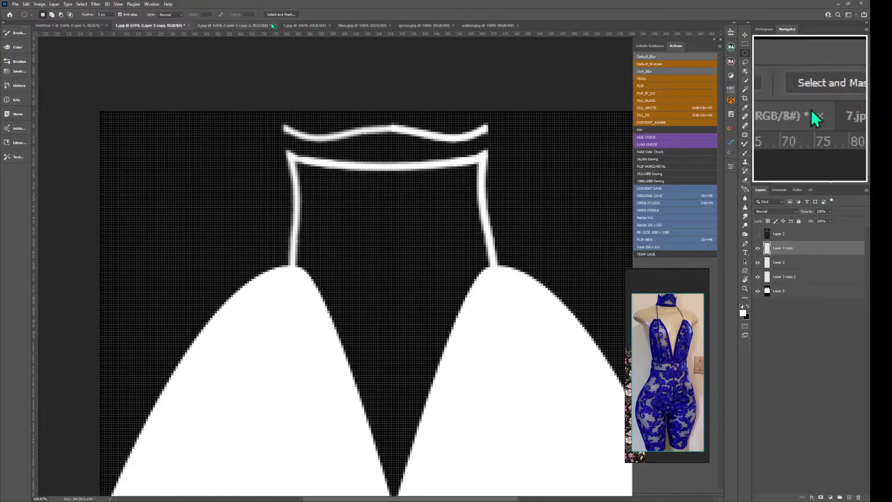
- Move the white wavy collar lines on 2.jpg up slightly and save the texture
{"action": "left_click", "coordinate": [253, 25]}
{"action": "scroll", "coordinate": [395, 132], "scroll_direction": "up", "scroll_amount": 2}
{"action": "scroll", "coordinate": [394, 131], "scroll_direction": "up", "scroll_amount": 2}
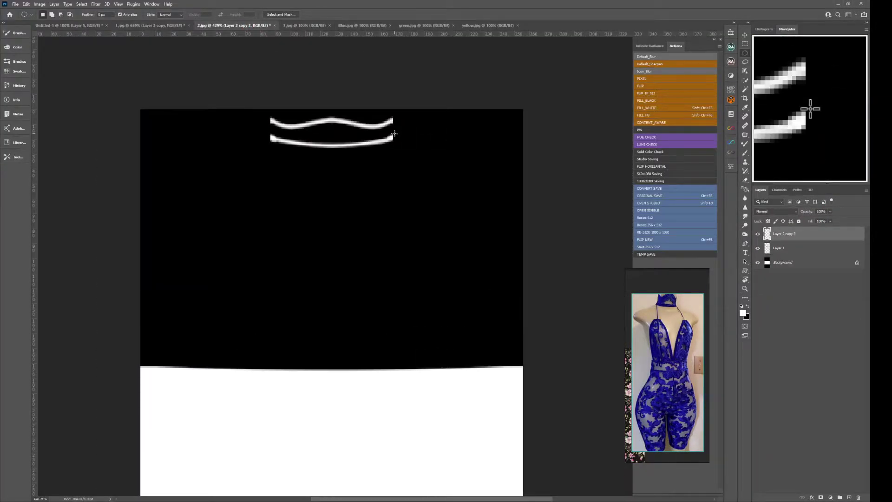
{"action": "left_click", "coordinate": [758, 236]}
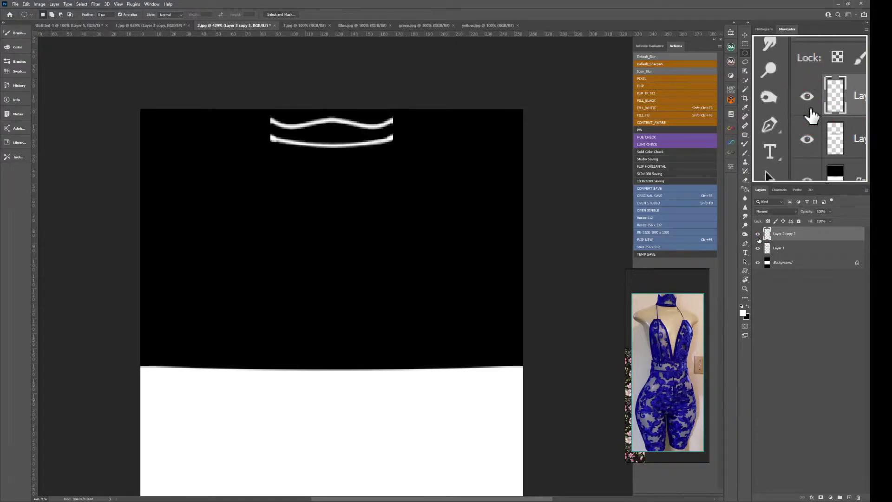
{"action": "key", "text": "v"}
{"action": "key", "text": "Up"}
{"action": "key", "text": "Up"}
{"action": "key", "text": "Up"}
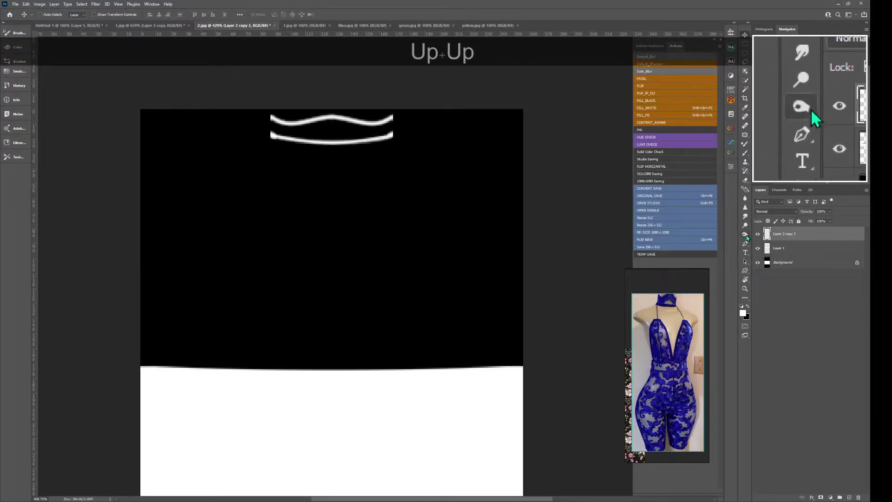
{"action": "key", "text": "ctrl+F8"}
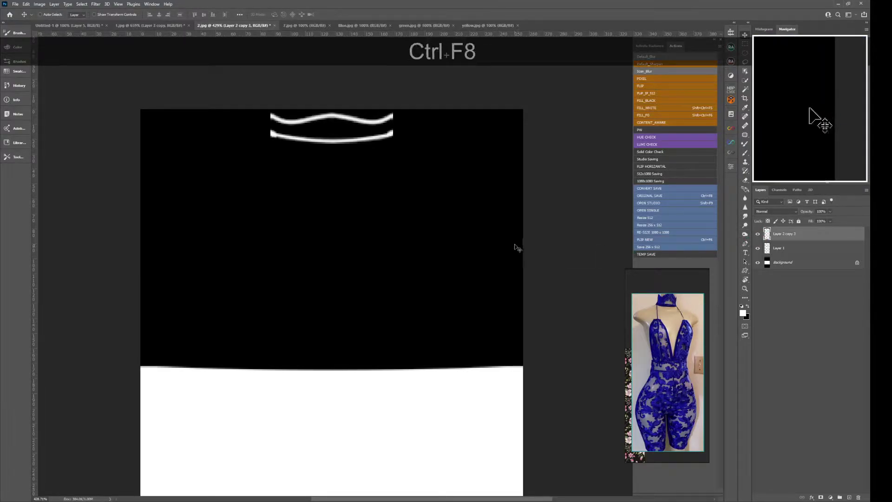
- Check the avatar's back and side profiles in IMVU, then return to Photoshop's 1.jpg
{"action": "key", "text": "alt+Tab"}
{"action": "left_click_drag", "start_coordinate": [510, 245], "coordinate": [406, 225]}
{"action": "key", "text": "alt+Tab"}
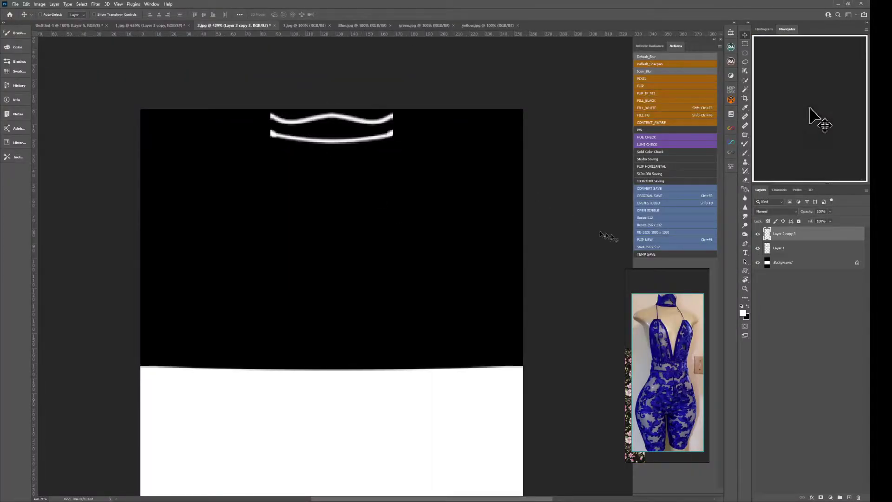
{"action": "key", "text": "alt+Tab"}
{"action": "left_click_drag", "start_coordinate": [360, 212], "coordinate": [296, 227]}
{"action": "scroll", "coordinate": [404, 225], "scroll_direction": "down", "scroll_amount": 5}
{"action": "scroll", "coordinate": [296, 226], "scroll_direction": "up", "scroll_amount": 2}
{"action": "scroll", "coordinate": [350, 277], "scroll_direction": "down", "scroll_amount": 3}
{"action": "scroll", "coordinate": [346, 270], "scroll_direction": "up", "scroll_amount": 5}
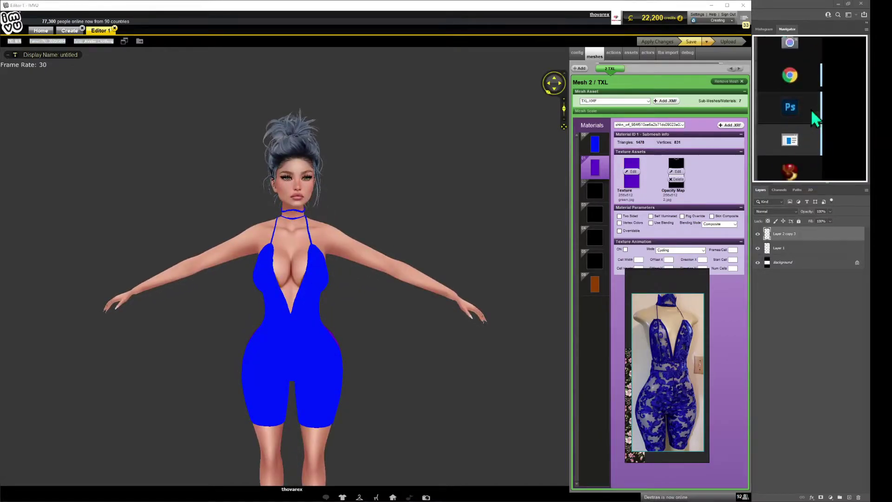
{"action": "left_click", "coordinate": [812, 114]}
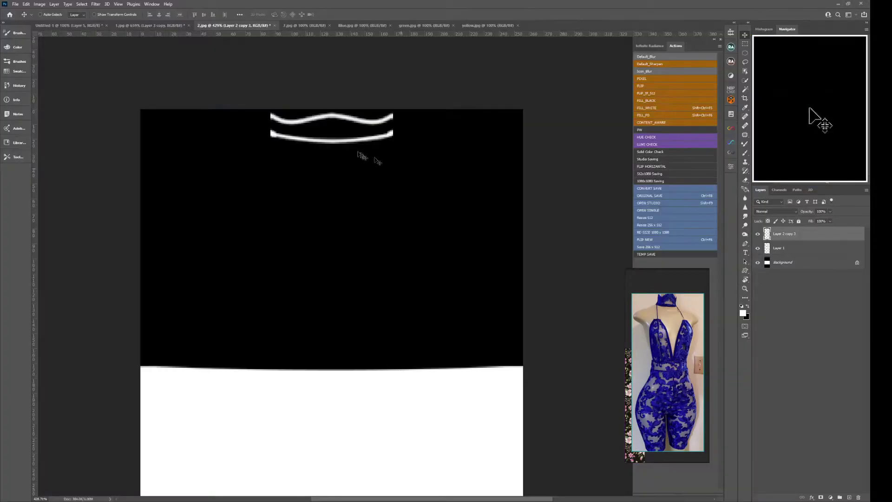
{"action": "left_click", "coordinate": [158, 30]}
- Merge the visible 1.jpg layers and Magic Wand-select the white bodysuit shape
{"action": "left_click_drag", "start_coordinate": [404, 271], "coordinate": [380, 279]}
{"action": "left_click_drag", "start_coordinate": [439, 317], "coordinate": [411, 243]}
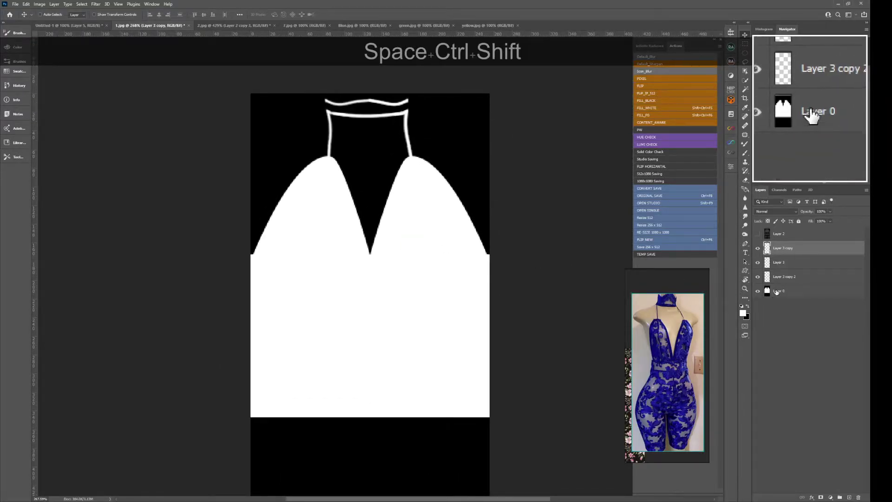
{"action": "key", "text": "ctrl+shift+e"}
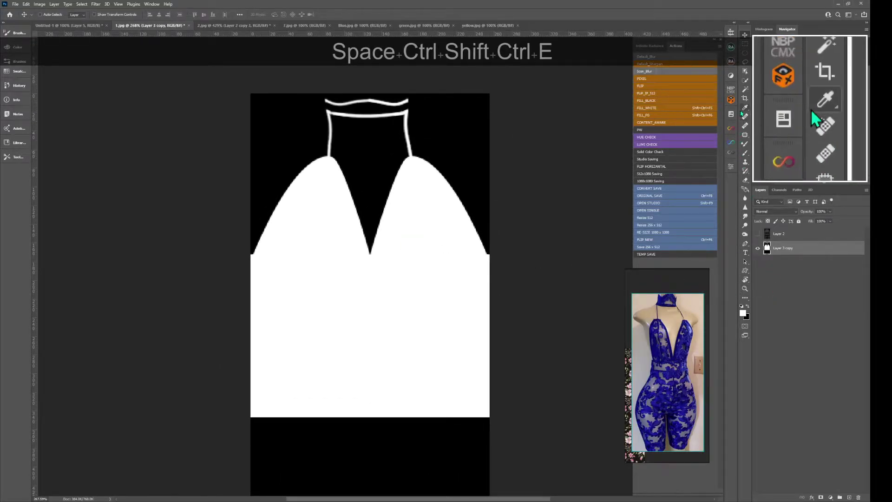
{"action": "left_click", "coordinate": [745, 90]}
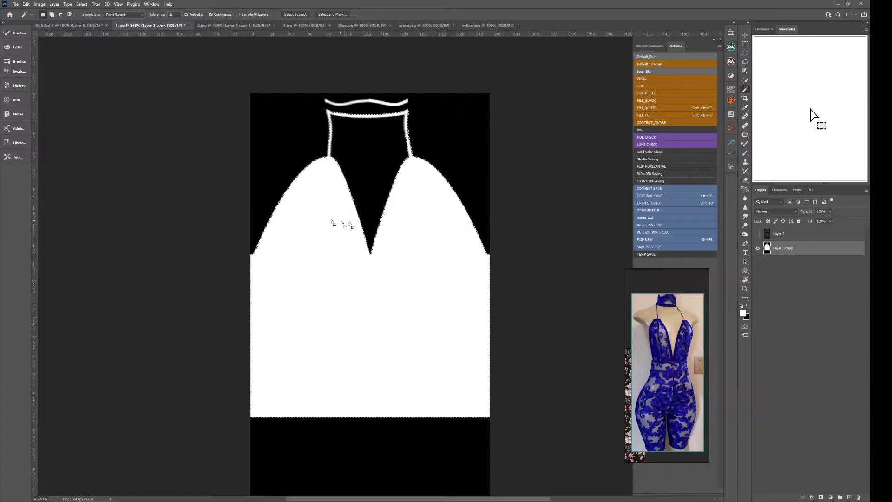
{"action": "key", "text": "ctrl+space"}
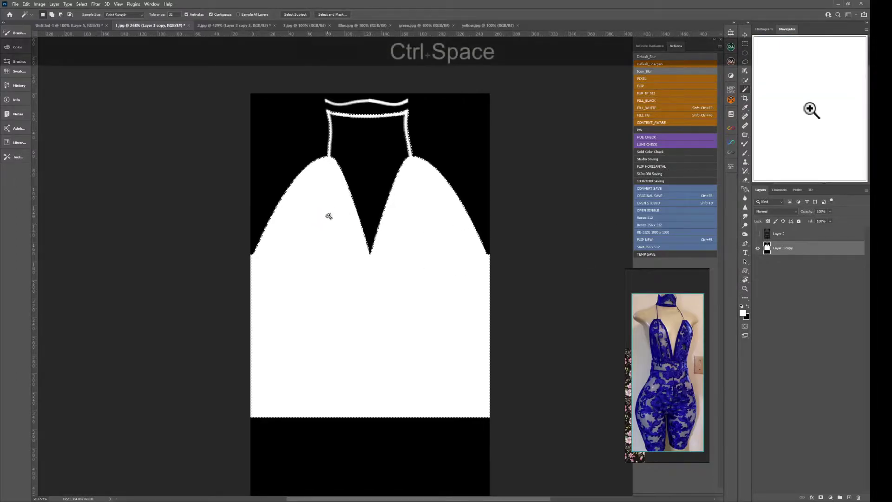
{"action": "left_click_drag", "start_coordinate": [329, 215], "coordinate": [336, 212]}
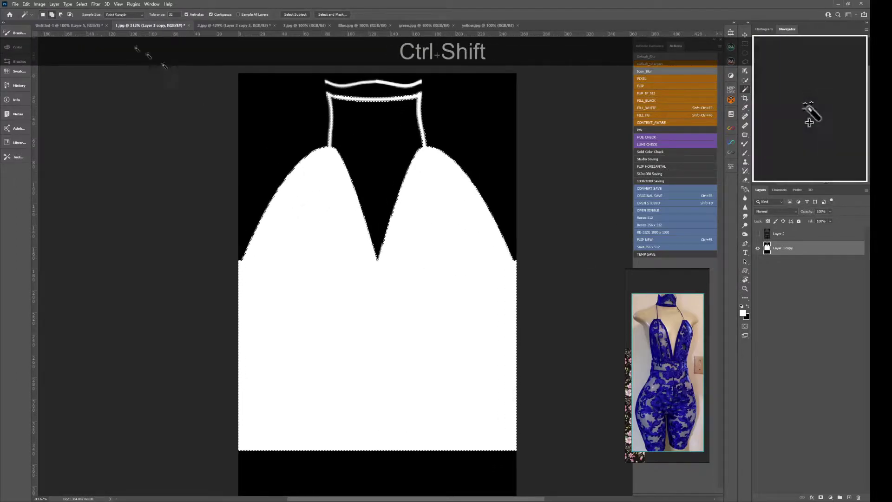
- Contract the bodysuit selection by 4 pixels and add a new empty layer
{"action": "left_click", "coordinate": [81, 5]}
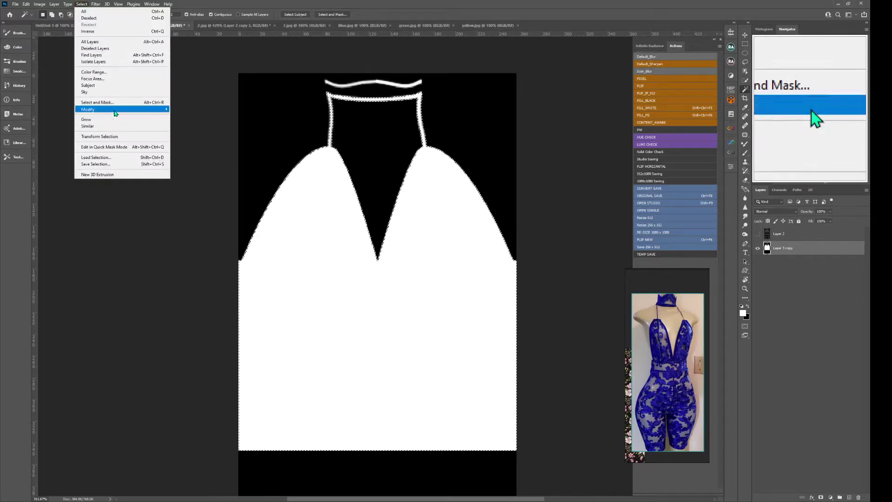
{"action": "left_click", "coordinate": [184, 129]}
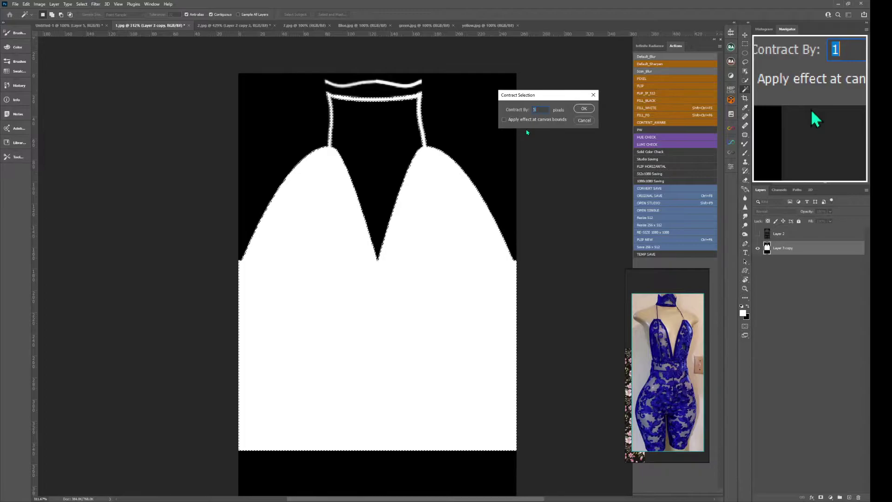
{"action": "left_click", "coordinate": [584, 108]}
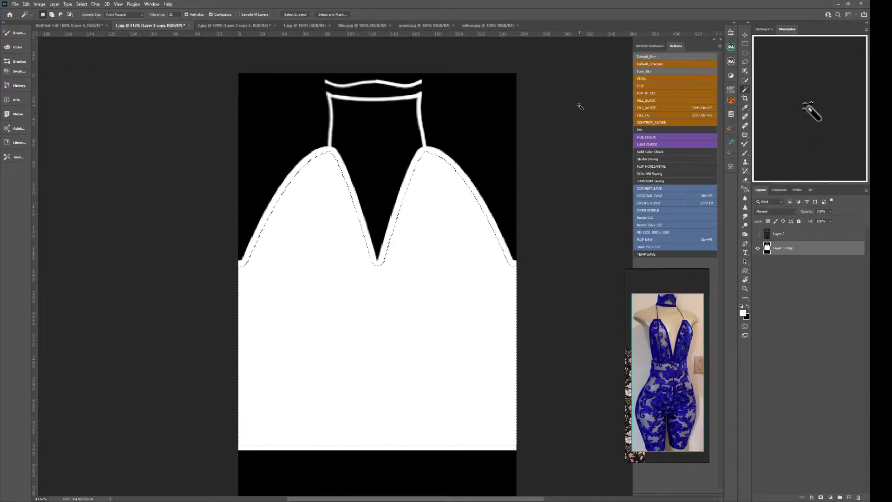
{"action": "key", "text": "ctrl+w"}
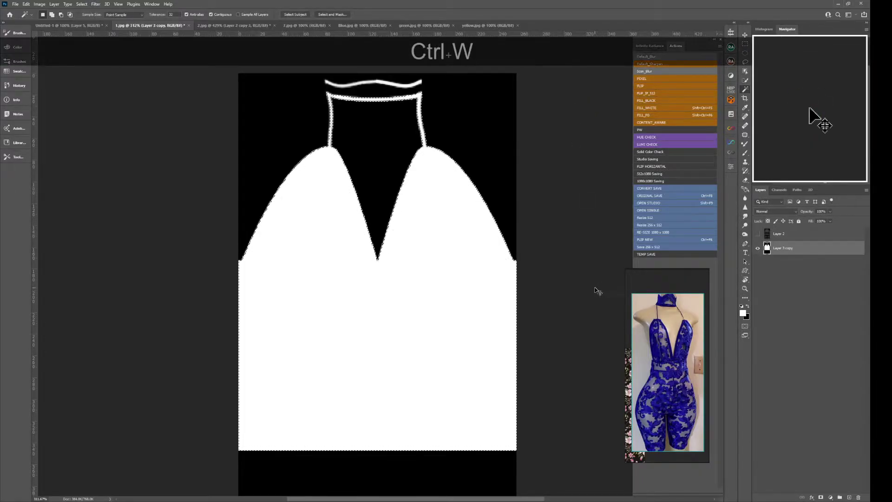
{"action": "key", "text": "shift+c"}
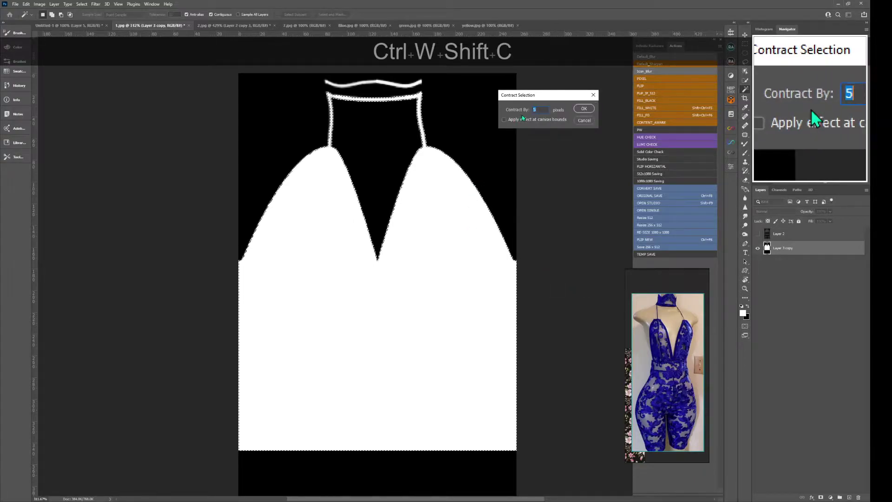
{"action": "type", "text": "4"}
{"action": "left_click", "coordinate": [584, 108]}
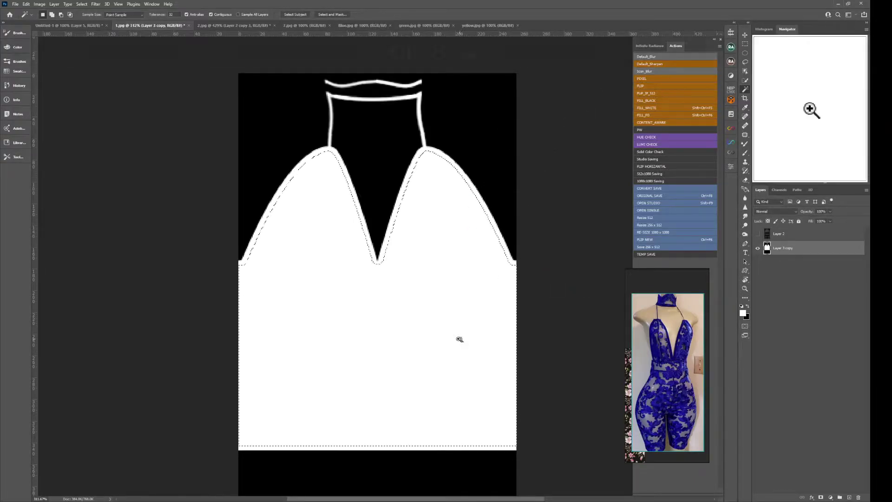
{"action": "key", "text": "ctrl+space"}
{"action": "left_click", "coordinate": [460, 339]}
{"action": "key", "text": "ctrl+shift+alt+n"}
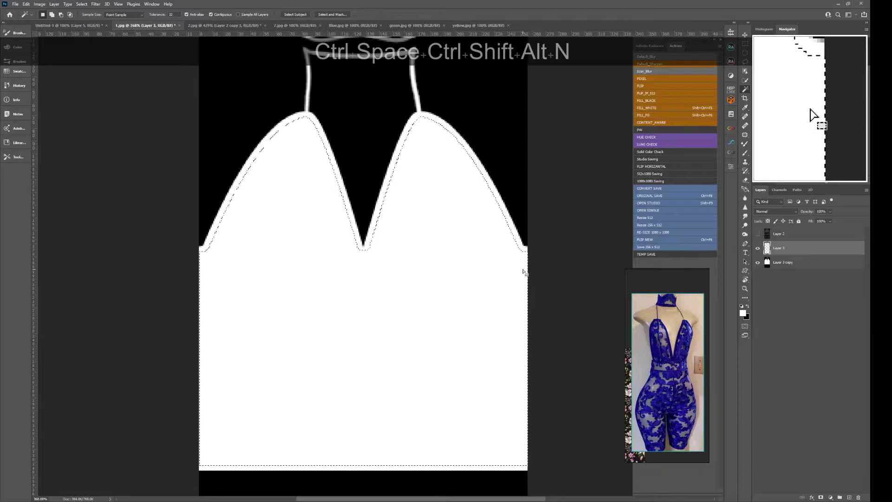
- Fill the selection white, invert the layer, and clear a thin strip across the cup bottoms
{"action": "key", "text": "ctrl+shift+F6"}
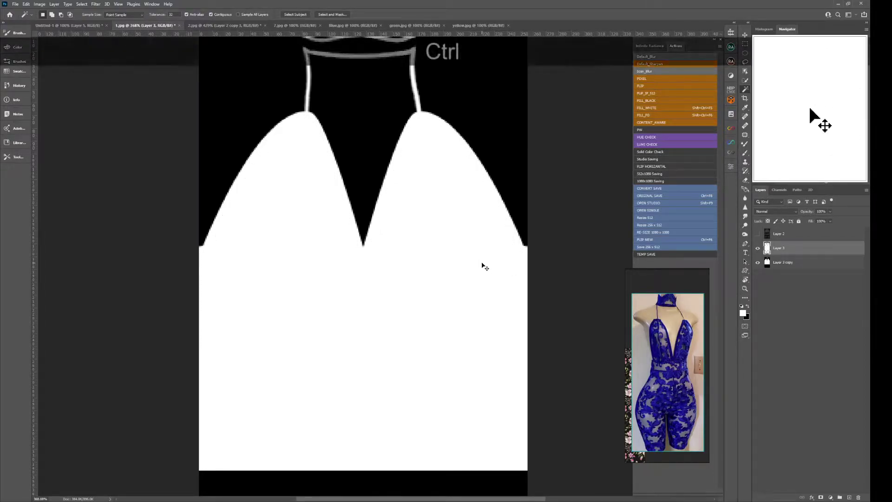
{"action": "key", "text": "ctrl+i"}
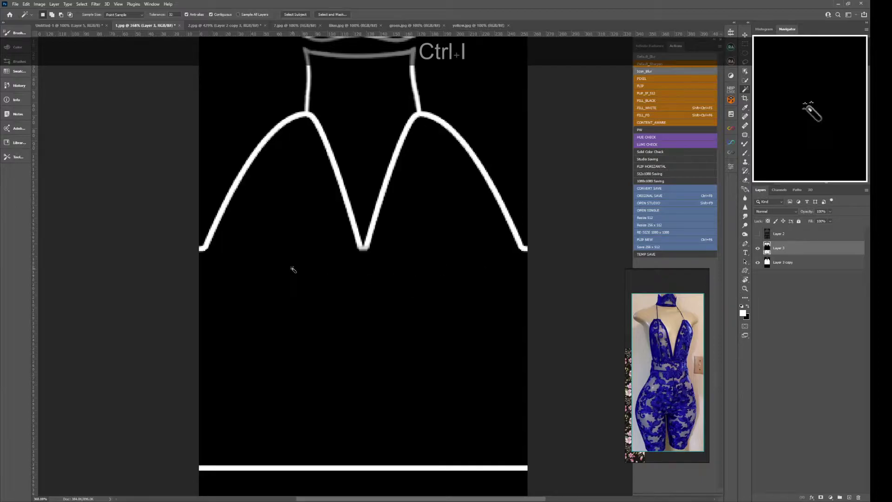
{"action": "key", "text": "f"}
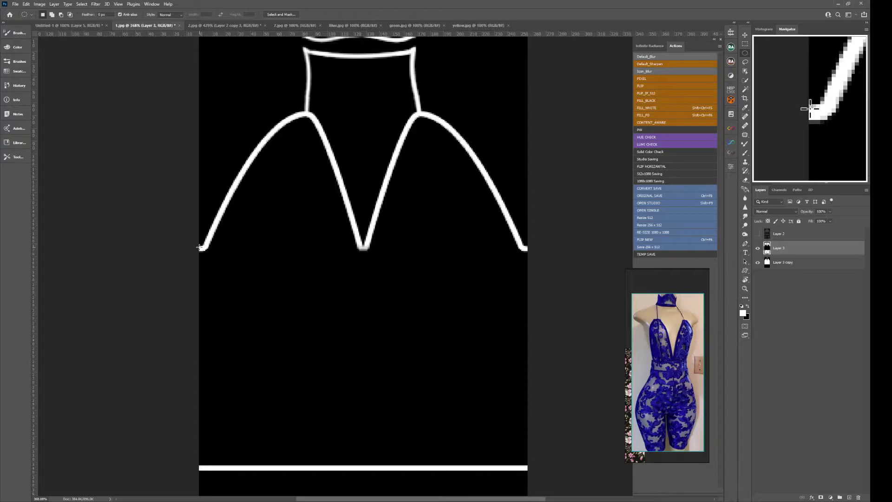
{"action": "left_click_drag", "start_coordinate": [200, 248], "coordinate": [368, 249]}
{"action": "key", "text": "shift"}
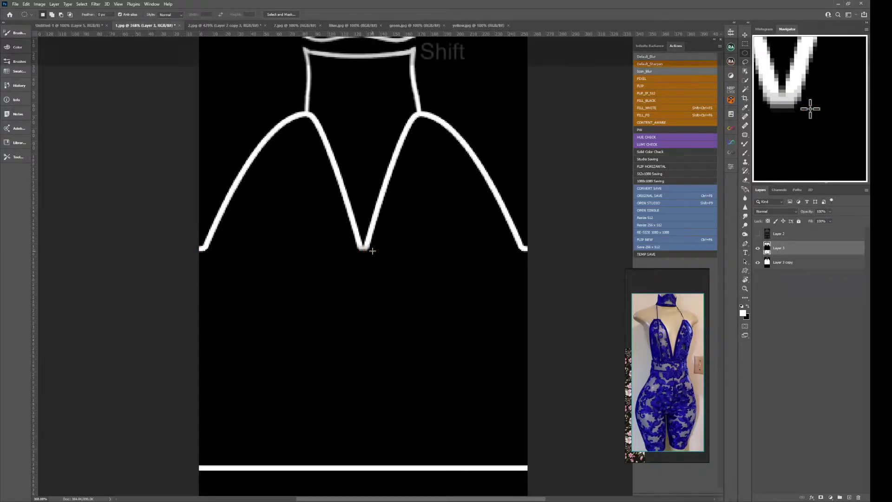
{"action": "key", "text": "shift+f"}
{"action": "key", "text": "shift+f"}
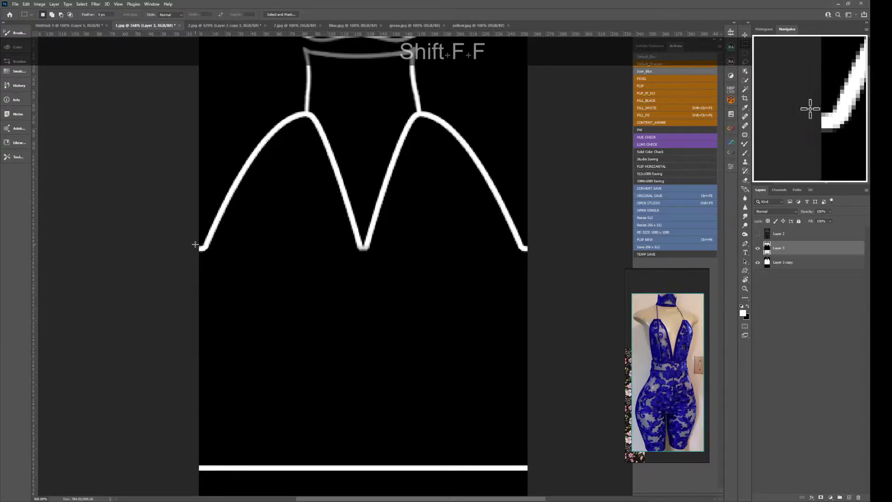
{"action": "left_click_drag", "start_coordinate": [200, 247], "coordinate": [550, 250]}
{"action": "key", "text": "space"}
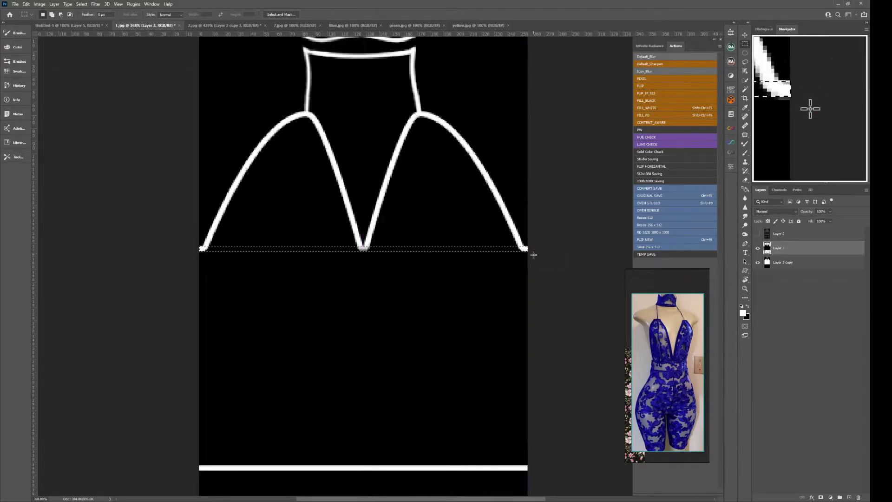
{"action": "key", "text": "Delete"}
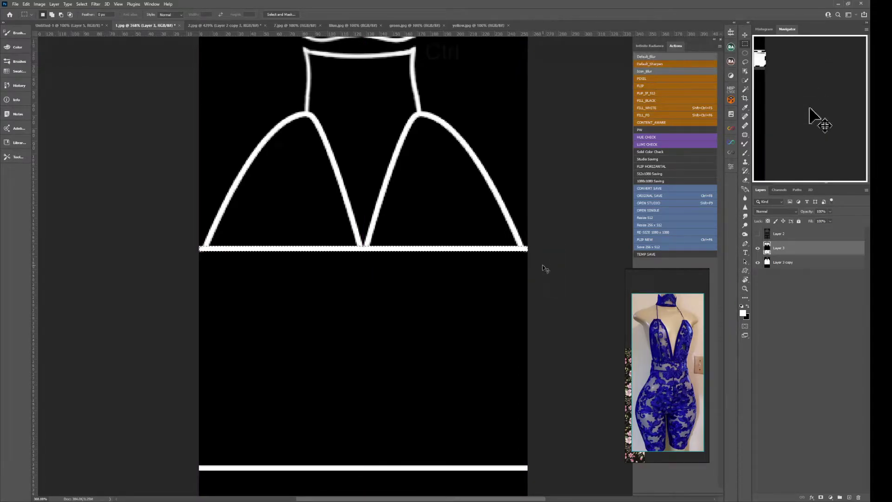
- Select a full-width strip along the arch bases and fill it white
{"action": "key", "text": "ctrl+space"}
{"action": "left_click", "coordinate": [479, 280]}
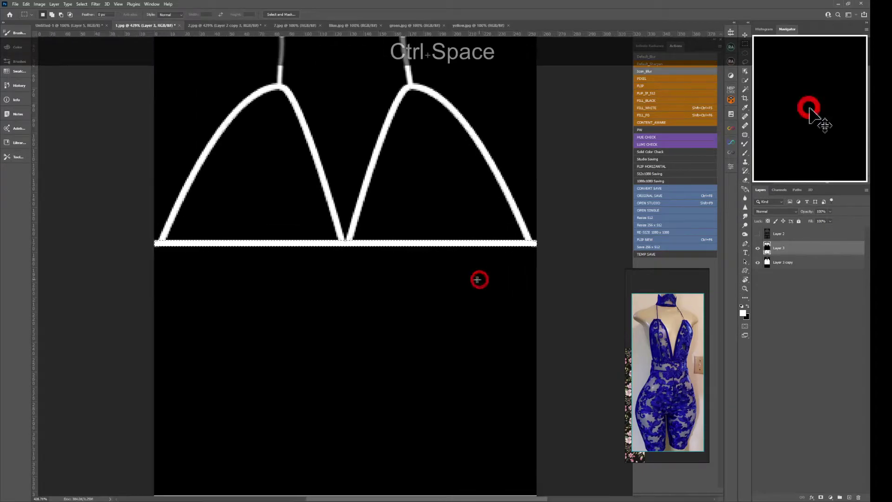
{"action": "key", "text": "space"}
{"action": "left_click_drag", "start_coordinate": [227, 274], "coordinate": [229, 236]}
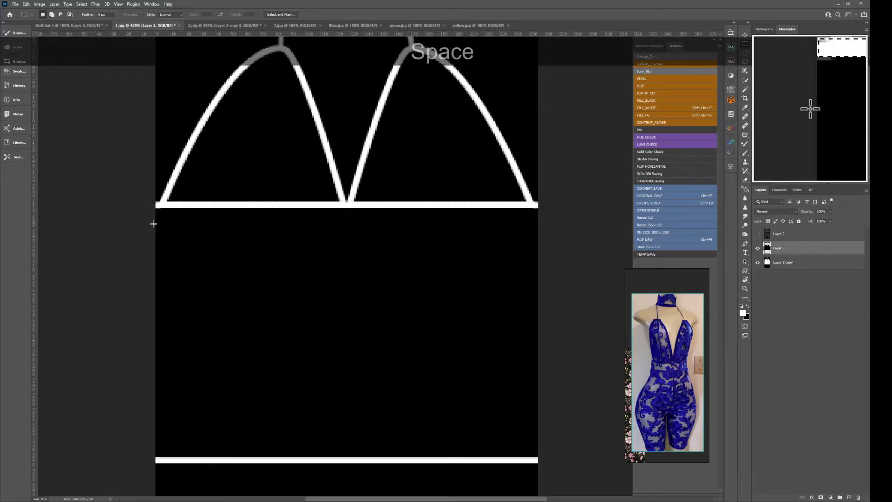
{"action": "key", "text": "ctrl+w"}
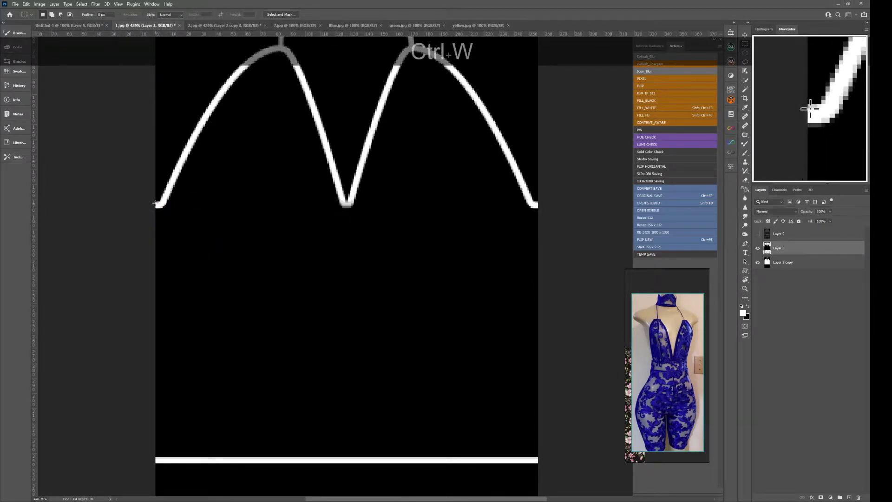
{"action": "left_click_drag", "start_coordinate": [155, 204], "coordinate": [295, 214]}
{"action": "left_click_drag", "start_coordinate": [456, 217], "coordinate": [568, 213]}
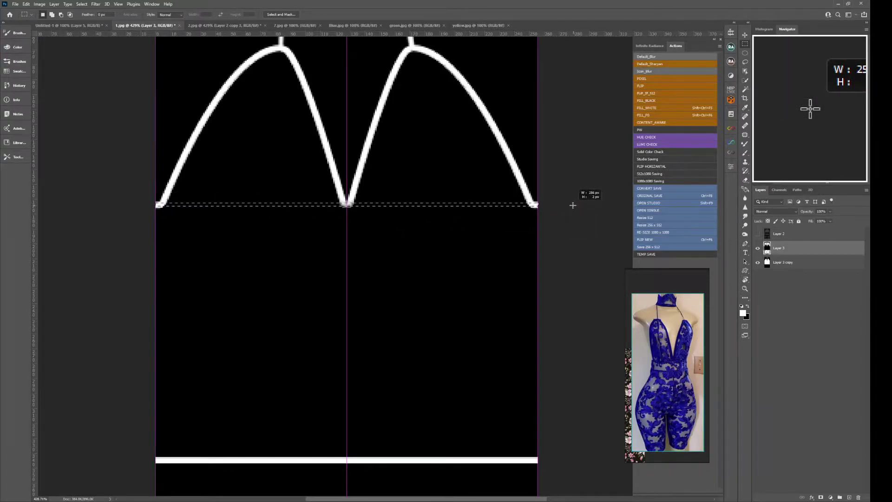
{"action": "left_click", "coordinate": [579, 232]}
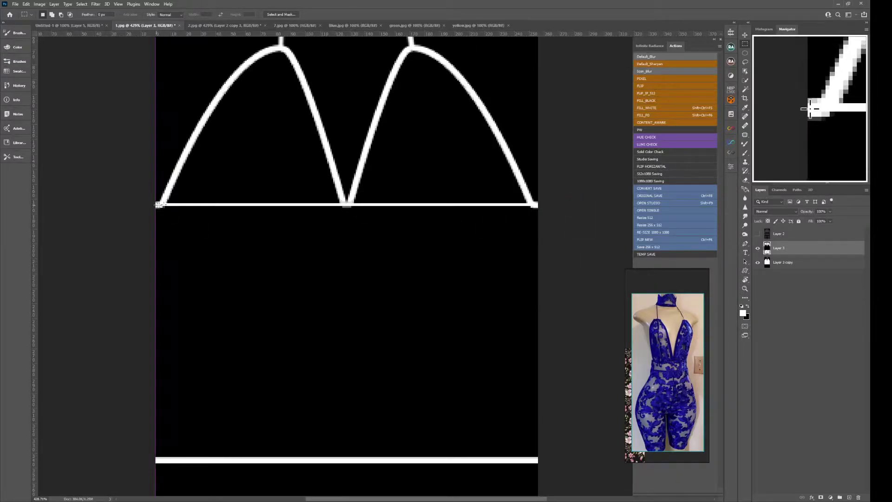
{"action": "left_click_drag", "start_coordinate": [159, 205], "coordinate": [585, 222]}
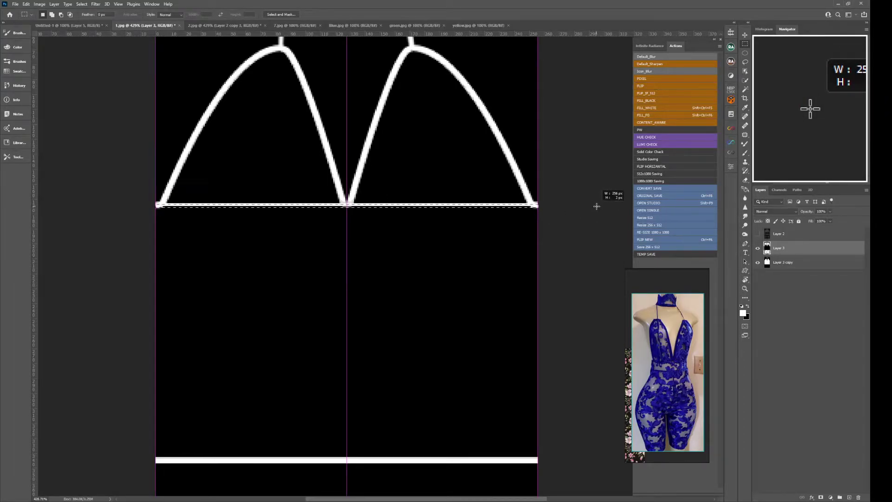
{"action": "key", "text": "Delete"}
- Redo the arch base line as a thin full-width white strip, then select a strip just below
{"action": "key", "text": "ctrl+w"}
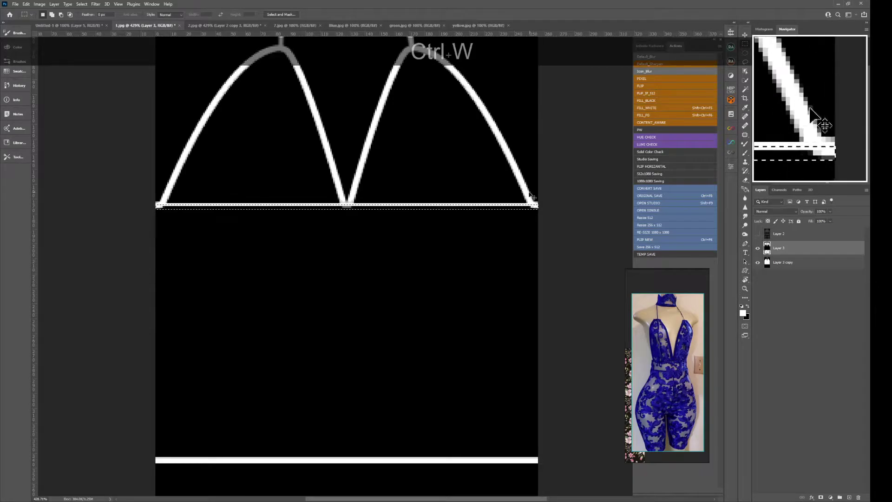
{"action": "left_click_drag", "start_coordinate": [521, 191], "coordinate": [526, 193]}
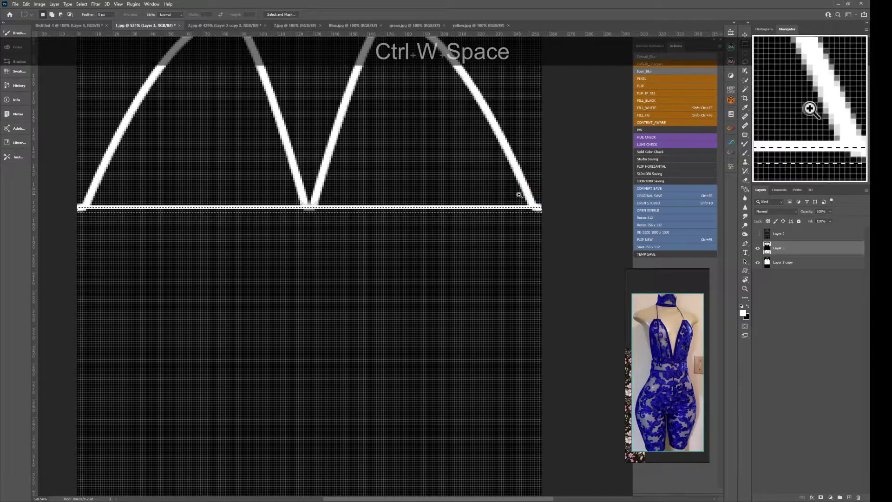
{"action": "left_click", "coordinate": [520, 193], "text": "ctrl"}
{"action": "mouse_move", "coordinate": [260, 210]}
{"action": "left_mouse_down"}
{"action": "mouse_move", "coordinate": [248, 210]}
{"action": "mouse_move", "coordinate": [259, 196]}
{"action": "left_mouse_up"}
{"action": "left_click", "coordinate": [209, 195]}
{"action": "left_click_drag", "start_coordinate": [77, 207], "coordinate": [588, 210]}
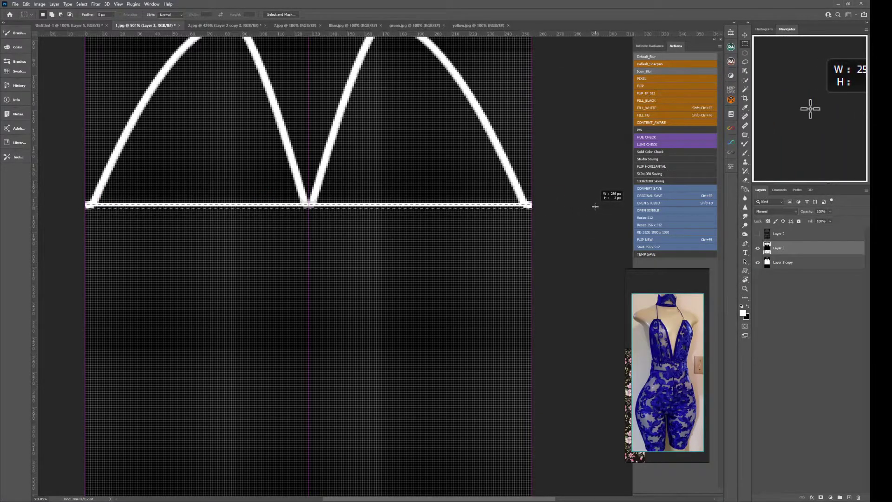
{"action": "left_click_drag", "start_coordinate": [598, 206], "coordinate": [464, 256]}
{"action": "key", "text": "Delete"}
{"action": "key", "text": "ctrl+space"}
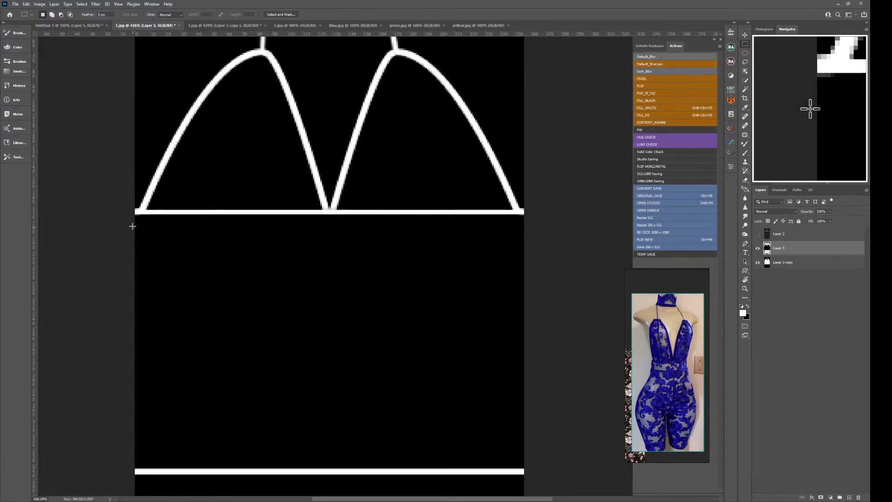
{"action": "left_click_drag", "start_coordinate": [131, 226], "coordinate": [568, 234]}
{"action": "key", "text": "space"}
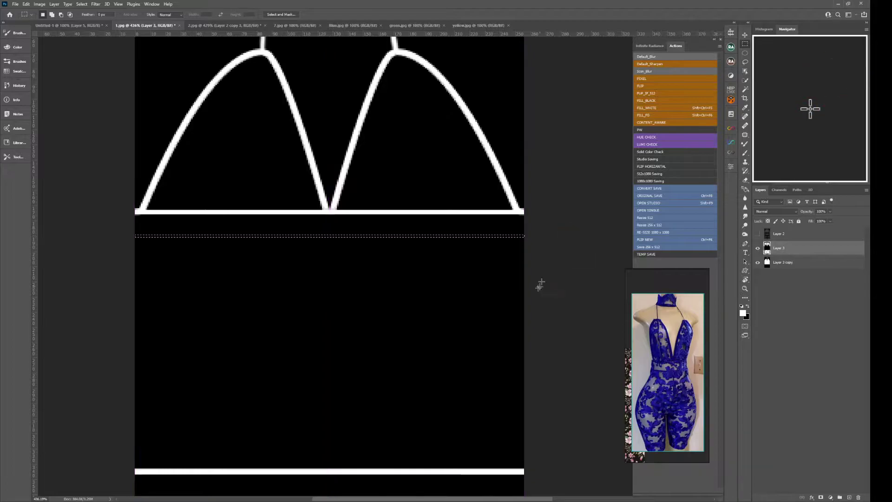
- Fill the lower strip white and add a vertical white centre divider down the lower section
{"action": "key", "text": "Delete"}
{"action": "left_click", "coordinate": [544, 220]}
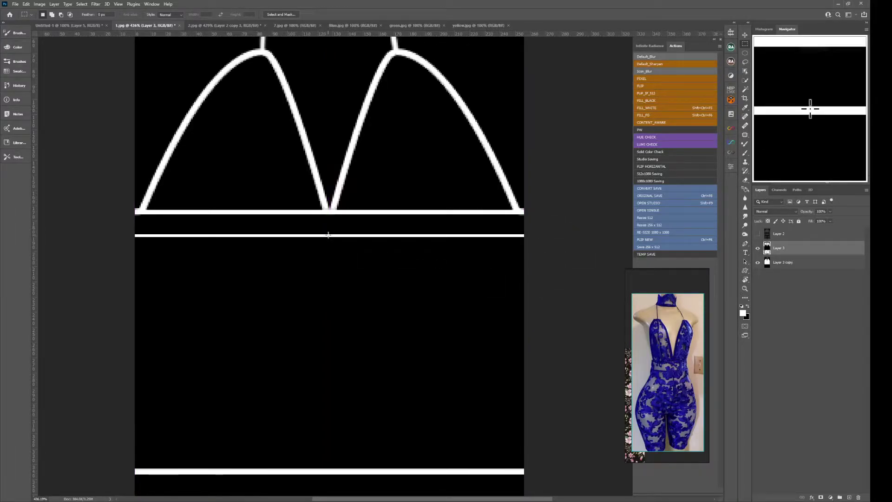
{"action": "left_click_drag", "start_coordinate": [327, 235], "coordinate": [327, 341]}
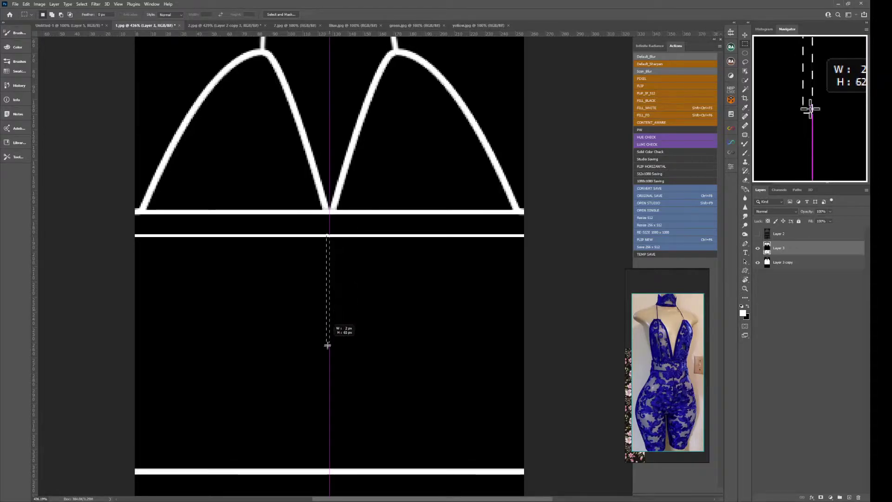
{"action": "left_click_drag", "start_coordinate": [329, 402], "coordinate": [331, 470]}
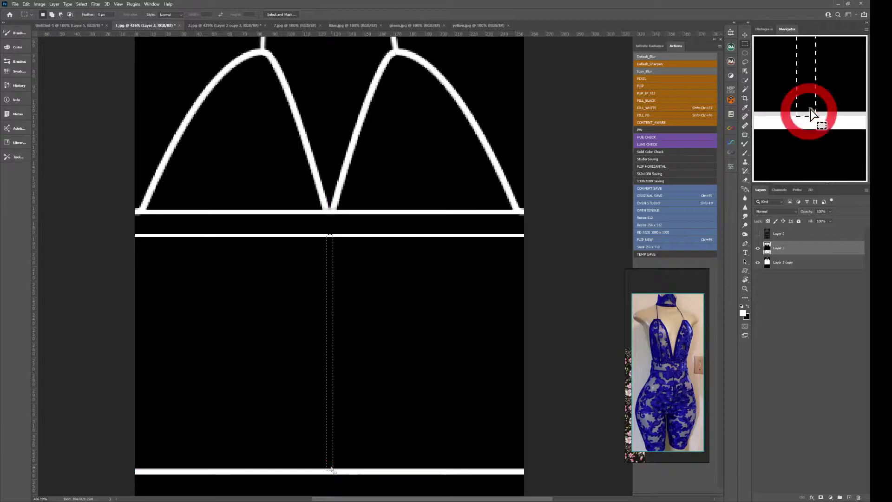
{"action": "key", "text": "Delete"}
- Zoom out to review the layout, then reload the texture in the IMVU editor
{"action": "key", "text": "ctrl+space"}
{"action": "left_click_drag", "start_coordinate": [436, 251], "coordinate": [417, 279]}
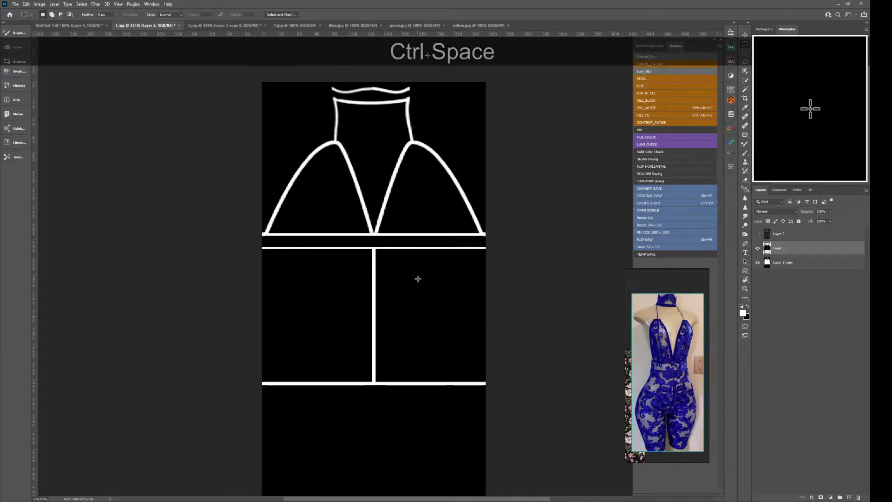
{"action": "key", "text": "alt+Tab"}
{"action": "key", "text": "ctrl+a"}
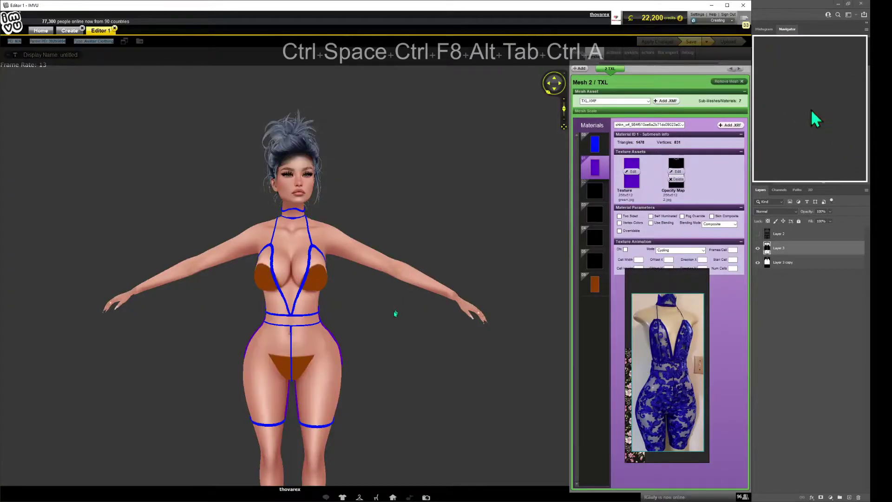
- Orbit and zoom around the avatar to inspect the double waist band and centre line
{"action": "left_click_drag", "start_coordinate": [392, 305], "coordinate": [370, 295]}
{"action": "scroll", "coordinate": [357, 302], "scroll_direction": "up", "scroll_amount": 1}
{"action": "scroll", "coordinate": [359, 300], "scroll_direction": "up", "scroll_amount": 4}
{"action": "scroll", "coordinate": [367, 307], "scroll_direction": "down", "scroll_amount": 6}
{"action": "scroll", "coordinate": [367, 307], "scroll_direction": "up", "scroll_amount": 4}
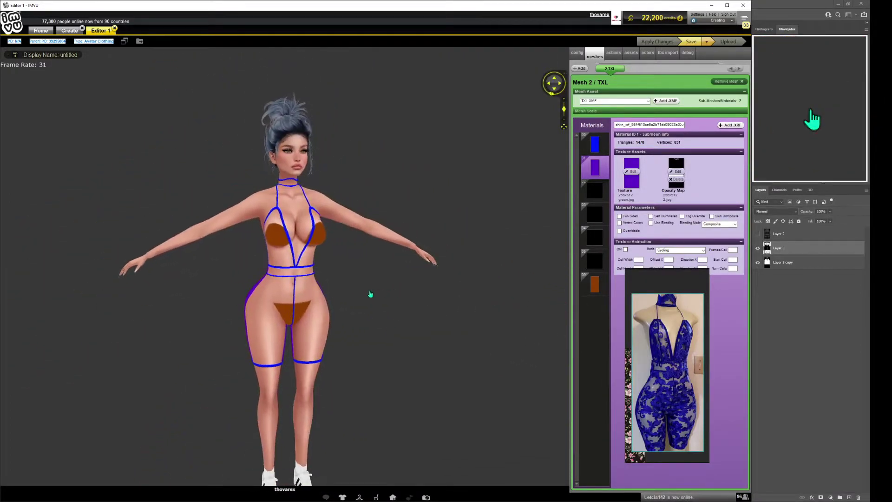
- Copy Layer 3's line layout from 1.jpg and paste it in place into 2.jpg
{"action": "left_click", "coordinate": [881, 220]}
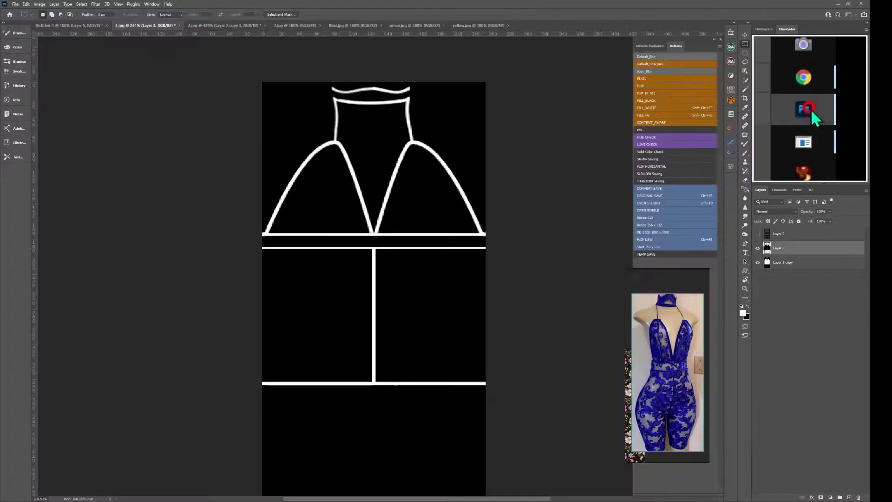
{"action": "left_click", "coordinate": [758, 248]}
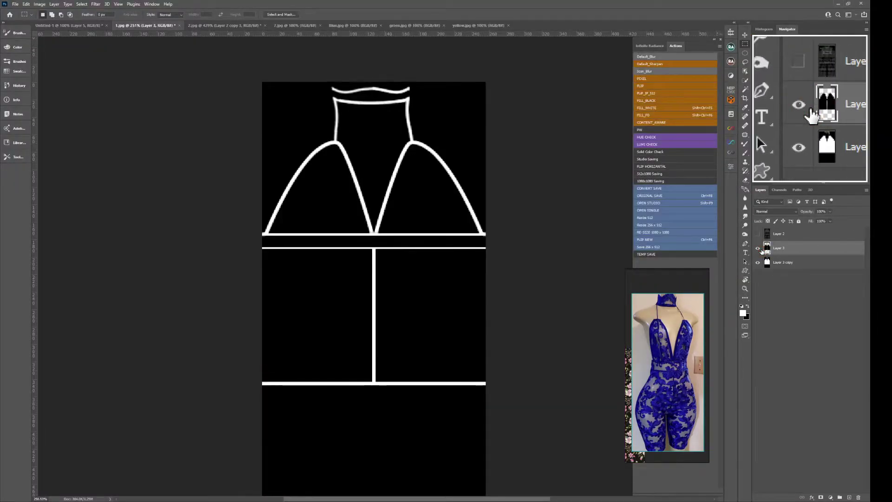
{"action": "key", "text": "ctrl+c"}
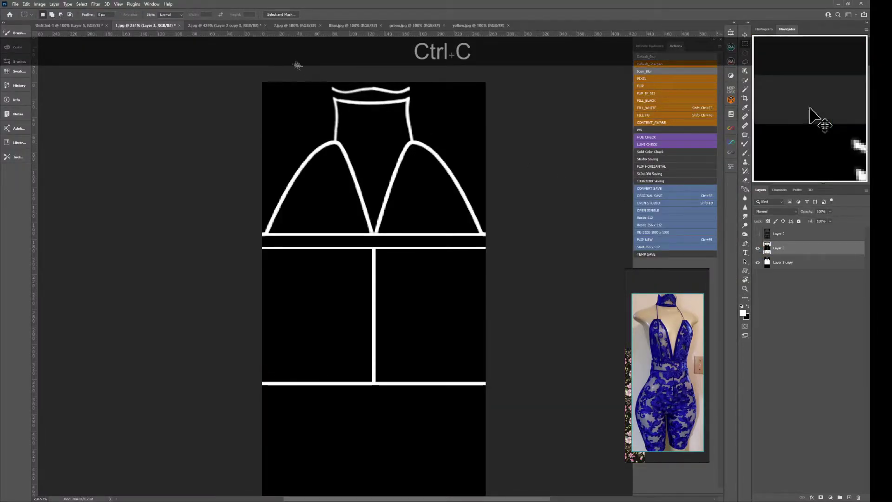
{"action": "left_click", "coordinate": [202, 26]}
{"action": "key", "text": "space"}
{"action": "left_click_drag", "start_coordinate": [401, 296], "coordinate": [394, 170]}
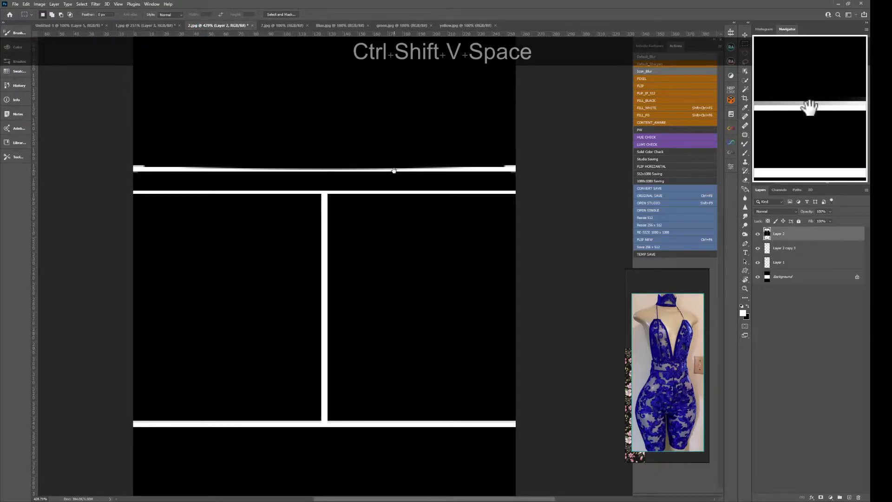
- Lower the pasted Layer 2's opacity to about 60% to see the texture beneath
{"action": "left_click", "coordinate": [759, 235]}
{"action": "left_click", "coordinate": [759, 234]}
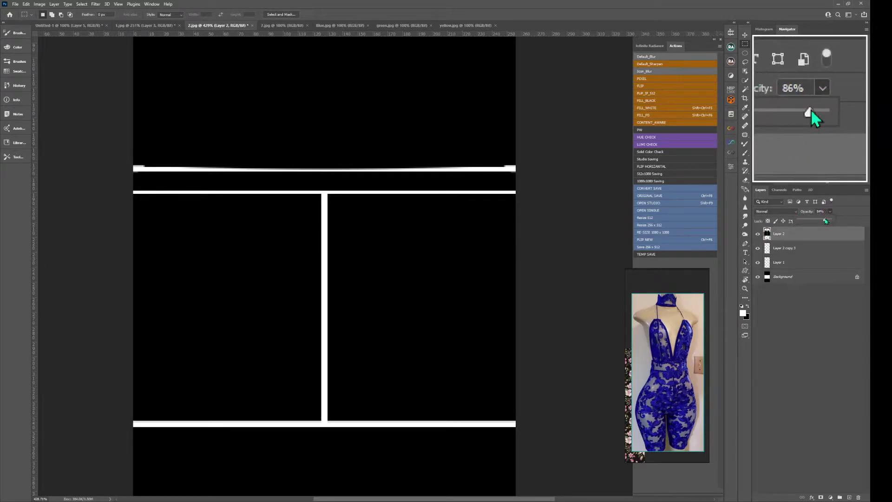
{"action": "left_click_drag", "start_coordinate": [827, 221], "coordinate": [820, 221]}
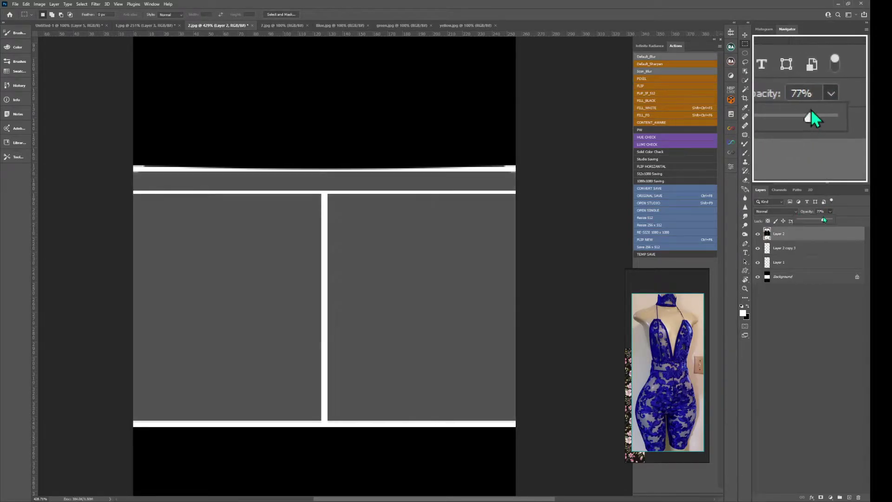
{"action": "left_click_drag", "start_coordinate": [821, 219], "coordinate": [819, 220]}
{"action": "key", "text": "ctrl"}
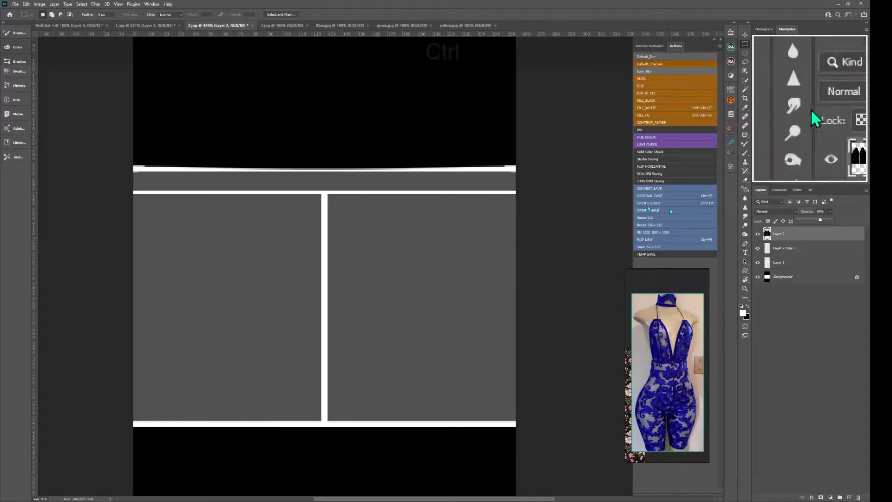
- Warp the upper band of Layer 2's lines so their middle bends downward
{"action": "key", "text": "ctrl+Return"}
{"action": "key", "text": "ctrl+f"}
{"action": "left_click_drag", "start_coordinate": [115, 99], "coordinate": [588, 297]}
{"action": "key", "text": "ctrl+t"}
{"action": "right_click", "coordinate": [320, 155]}
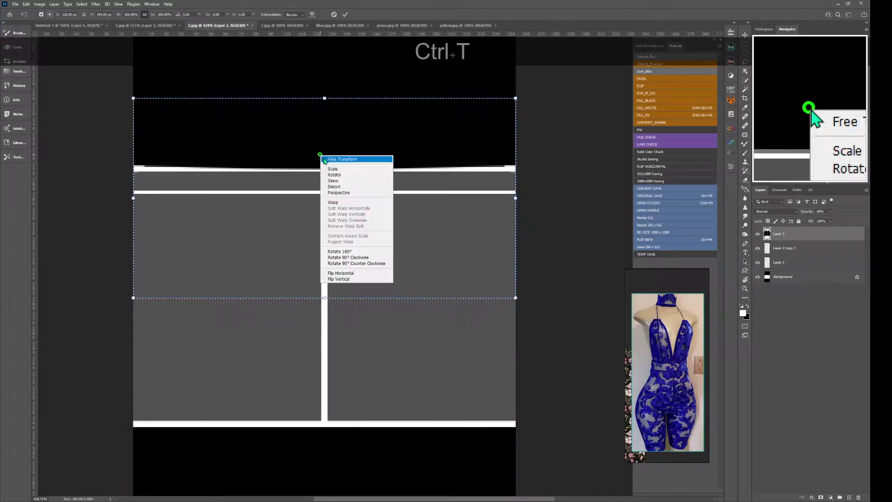
{"action": "left_click", "coordinate": [333, 202]}
{"action": "left_click_drag", "start_coordinate": [322, 175], "coordinate": [322, 181]}
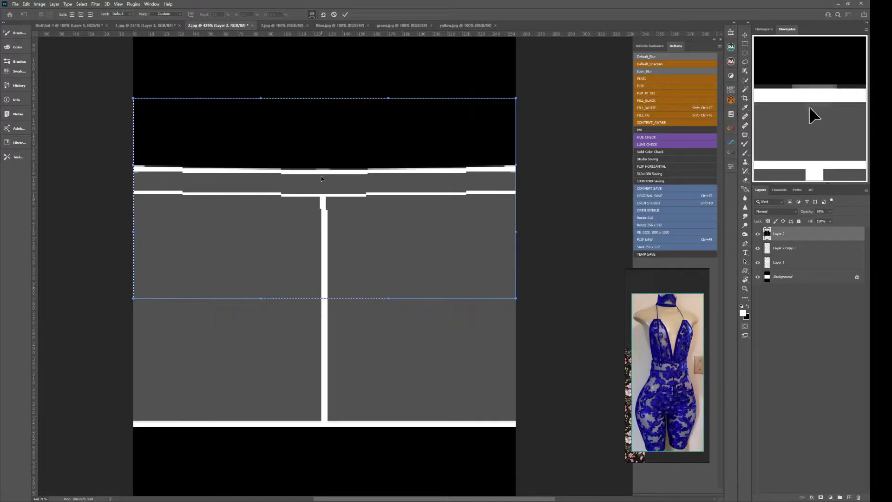
{"action": "key", "text": "ctrl+Return"}
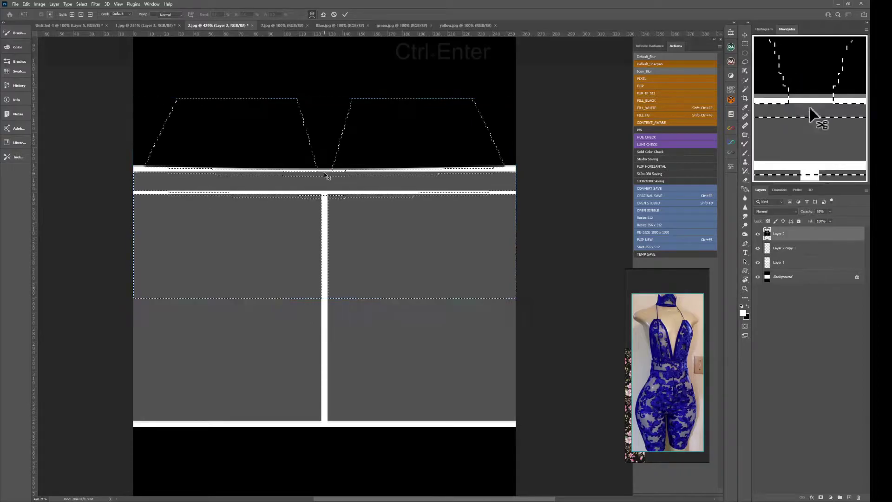
{"action": "key", "text": "ctrl+d"}
{"action": "mouse_move", "coordinate": [412, 218]}
{"action": "left_mouse_down"}
{"action": "mouse_move", "coordinate": [400, 225]}
{"action": "mouse_move", "coordinate": [410, 225]}
{"action": "left_mouse_up"}
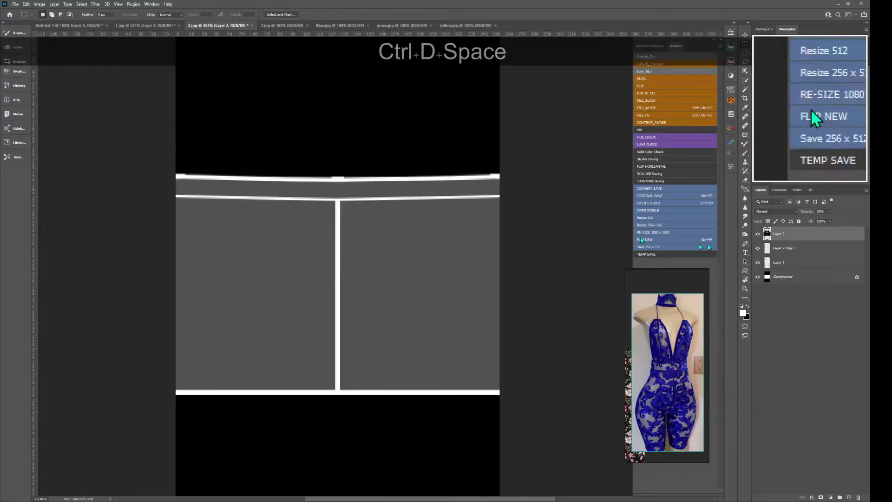
- Preview Layer 2 at full opacity, then warp the lines around the centre divider again
{"action": "left_click", "coordinate": [829, 211]}
{"action": "left_click_drag", "start_coordinate": [830, 223], "coordinate": [841, 221]}
{"action": "key", "text": "ctrl+z"}
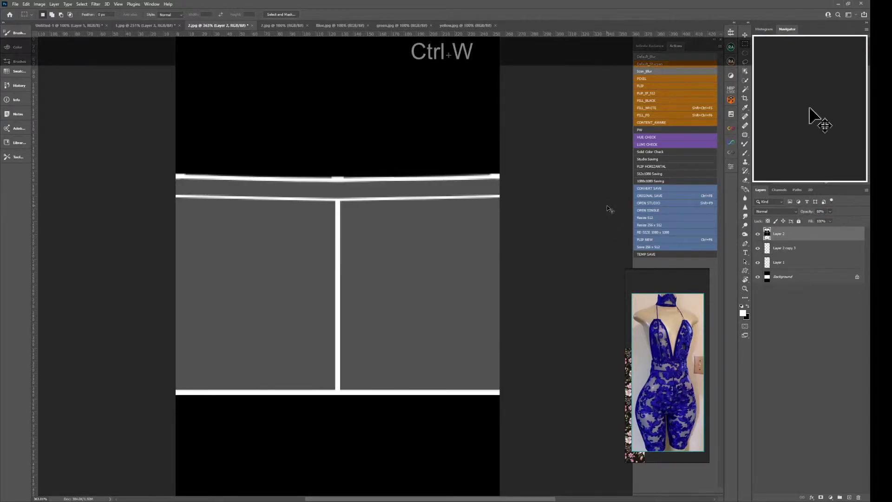
{"action": "key", "text": "w"}
{"action": "left_click_drag", "start_coordinate": [338, 199], "coordinate": [357, 200]}
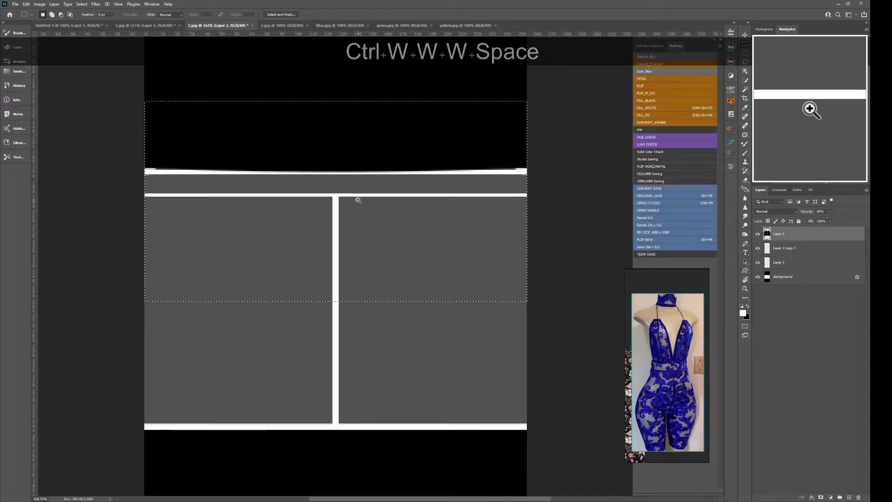
{"action": "key", "text": "ctrl+t"}
{"action": "right_click", "coordinate": [330, 177]}
{"action": "left_click", "coordinate": [346, 213]}
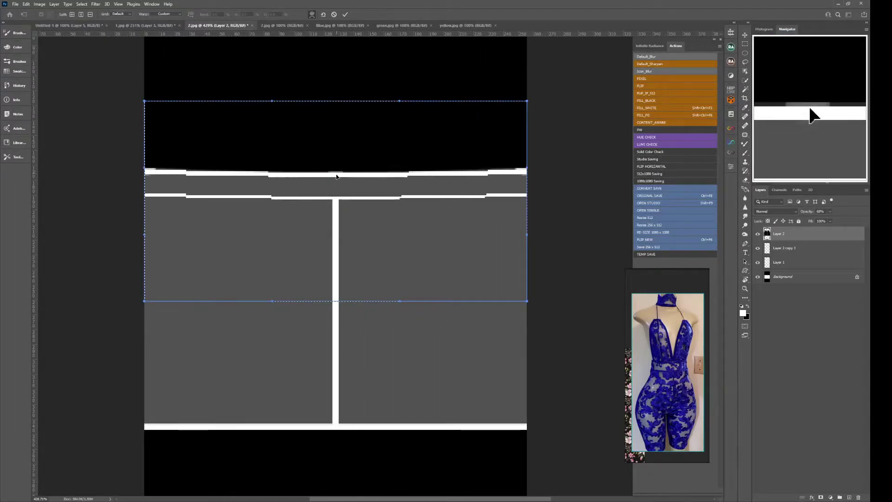
{"action": "key", "text": "ctrl+Return"}
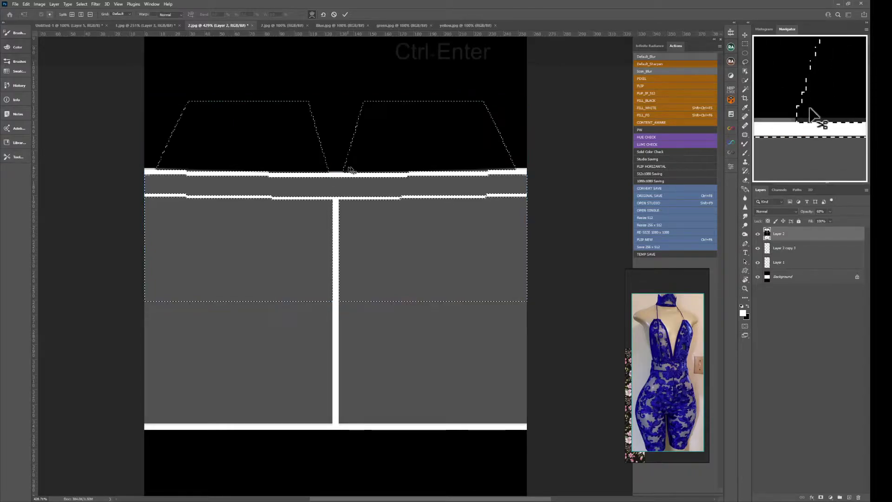
{"action": "key", "text": "ctrl+d"}
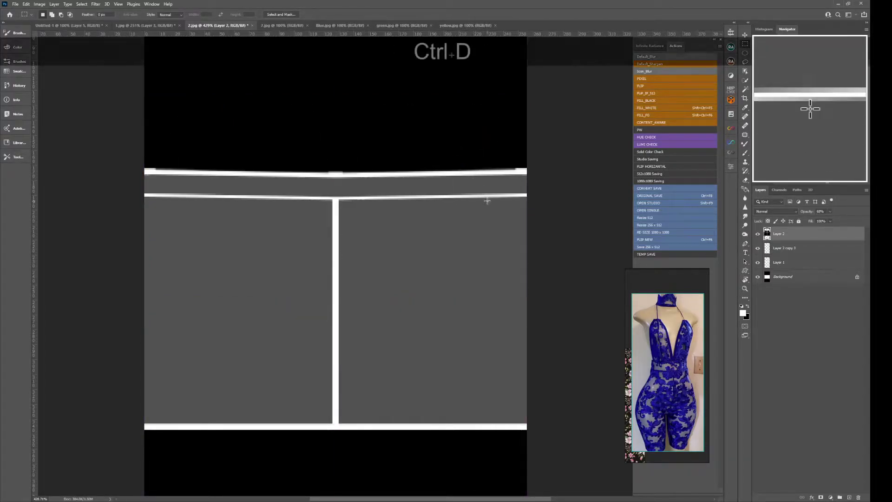
- Set Layer 2 back to 100% opacity, save the map, and reload it in IMVU
{"action": "left_click", "coordinate": [830, 211]}
{"action": "left_click_drag", "start_coordinate": [830, 221], "coordinate": [841, 221]}
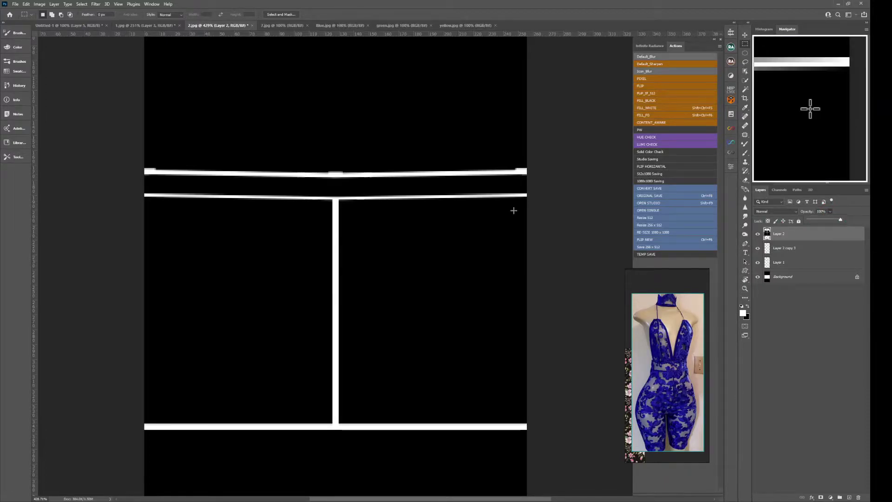
{"action": "key", "text": "ctrl+f8"}
{"action": "key", "text": "alt+Tab"}
{"action": "key", "text": "ctrl+a"}
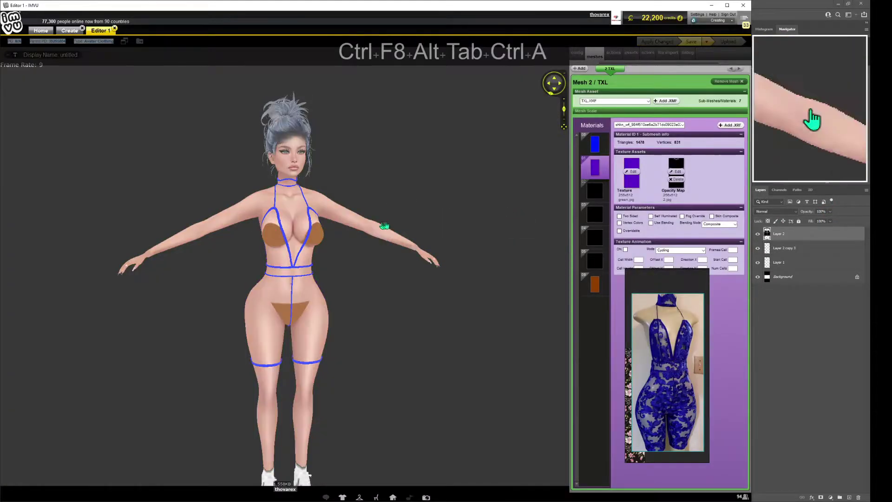
- Orbit and zoom to the avatar's back and hips to check the straps, then return to Photoshop
{"action": "left_click_drag", "start_coordinate": [382, 225], "coordinate": [434, 228]}
{"action": "scroll", "coordinate": [385, 225], "scroll_direction": "up", "scroll_amount": 3}
{"action": "left_click_drag", "start_coordinate": [374, 298], "coordinate": [364, 215]}
{"action": "scroll", "coordinate": [373, 258], "scroll_direction": "up", "scroll_amount": 3}
{"action": "key", "text": "alt+Tab"}
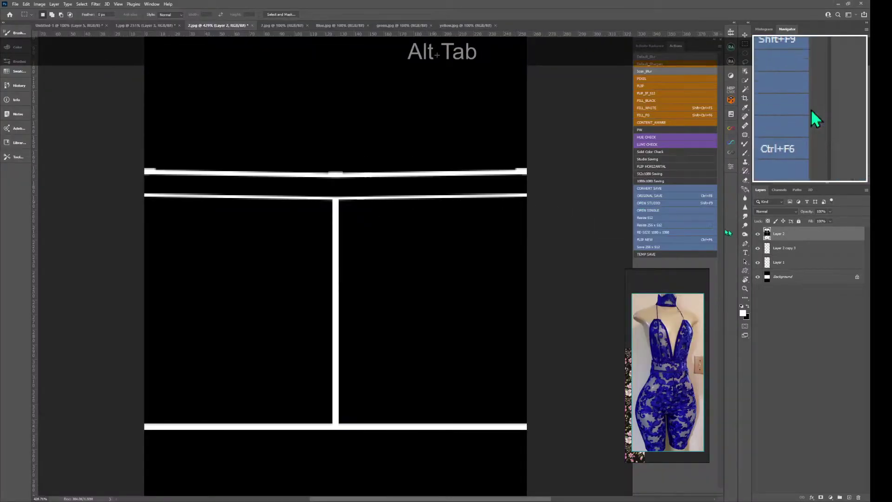
- Check the layers beneath Layer 2, keep blend mode Normal, and delete Layer 3
{"action": "left_click", "coordinate": [758, 234]}
{"action": "left_click", "coordinate": [758, 233]}
{"action": "left_click", "coordinate": [758, 233]}
{"action": "left_click", "coordinate": [757, 234]}
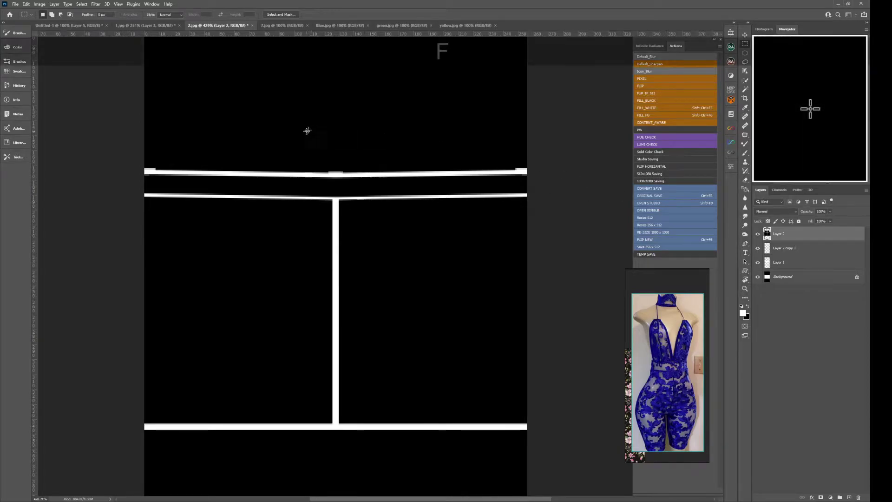
{"action": "key", "text": "shift"}
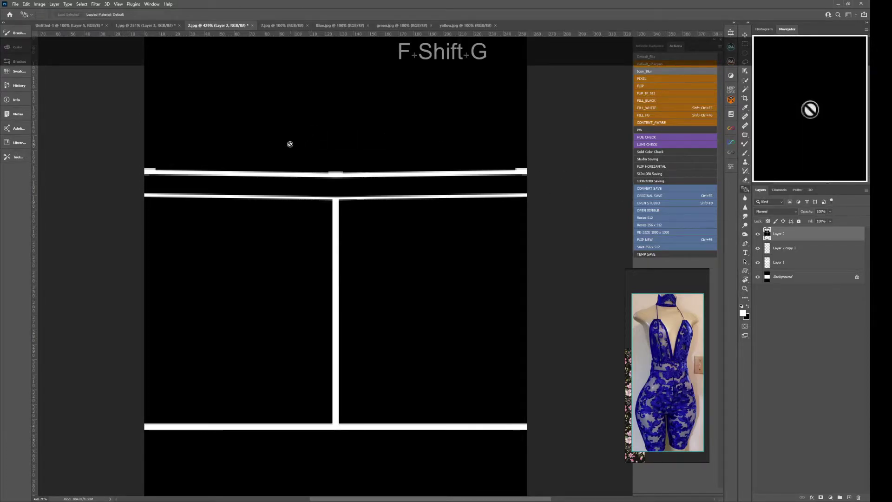
{"action": "left_click_drag", "start_coordinate": [95, 120], "coordinate": [593, 175]}
{"action": "key", "text": "space"}
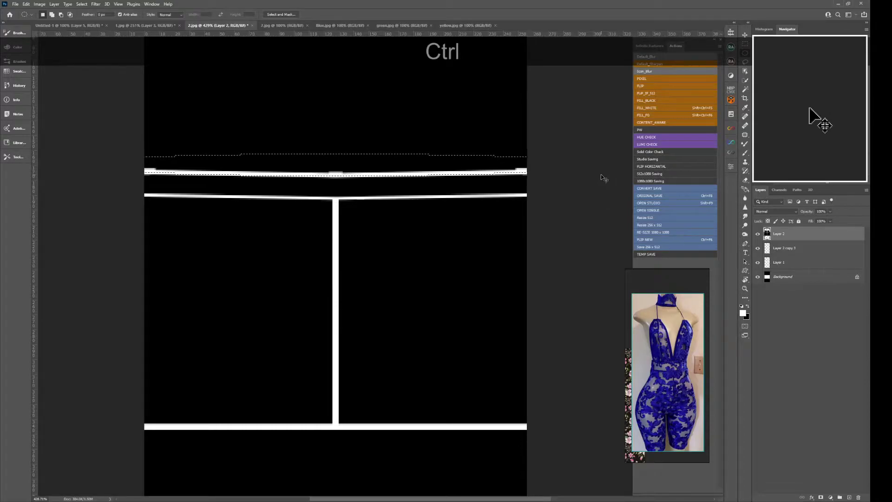
{"action": "key", "text": "v"}
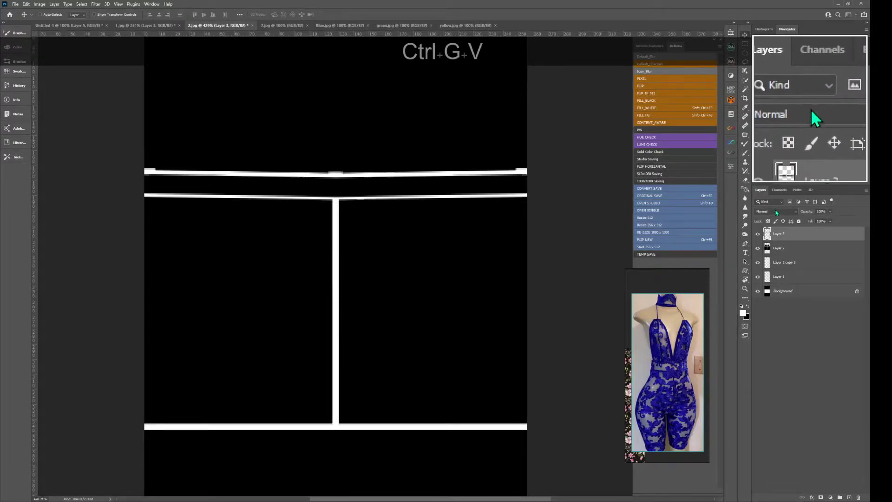
{"action": "left_click", "coordinate": [776, 213]}
{"action": "left_click", "coordinate": [768, 215]}
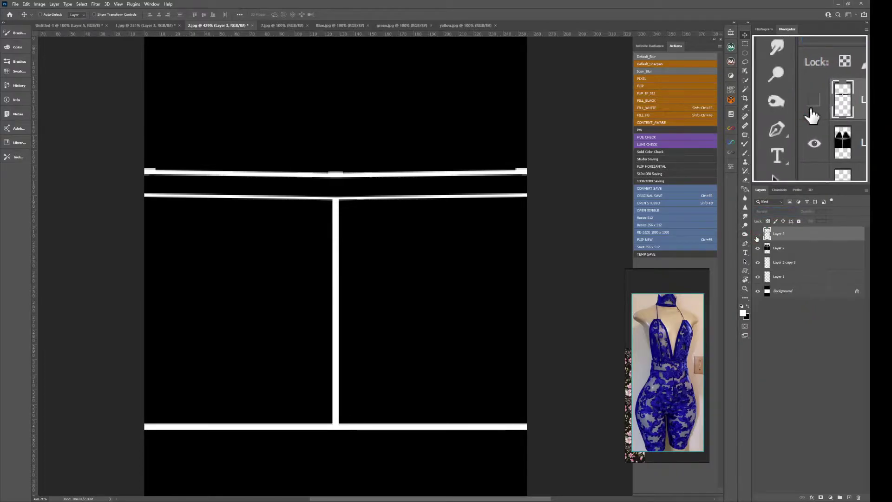
{"action": "key", "text": "Delete"}
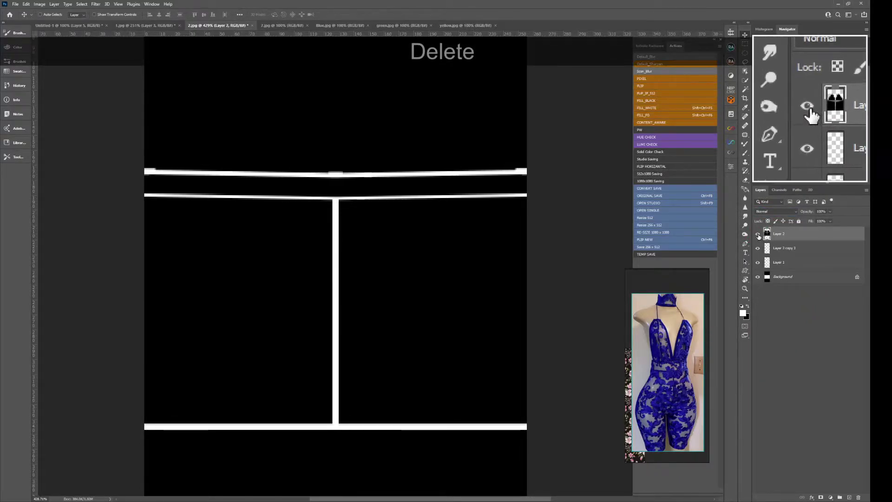
- Merge Layer 2 copy 3 down through Background into a single Background layer
{"action": "left_click", "coordinate": [758, 234]}
{"action": "left_click", "coordinate": [758, 234]}
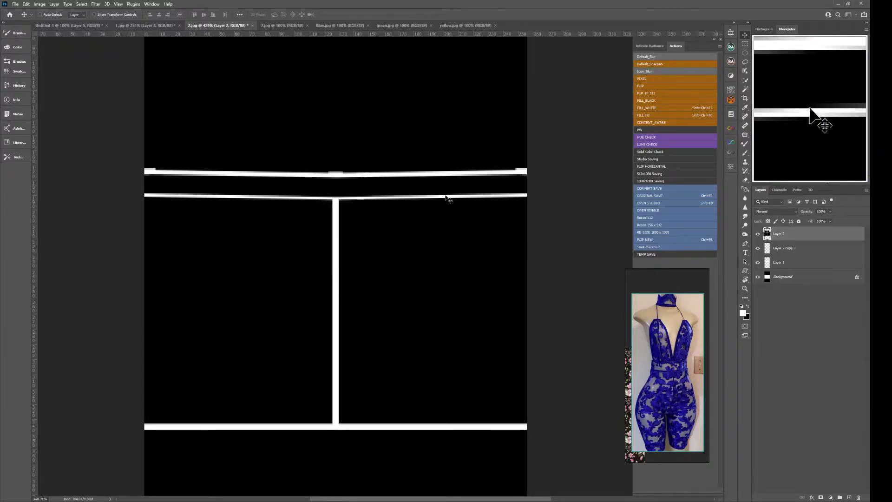
{"action": "left_click", "coordinate": [757, 234]}
{"action": "left_click", "coordinate": [757, 235]}
{"action": "left_click", "coordinate": [757, 234]}
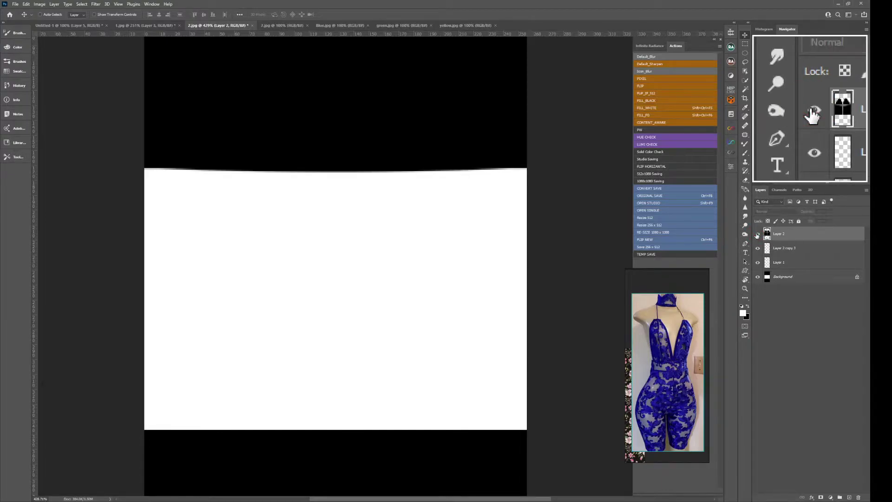
{"action": "left_click", "coordinate": [757, 234]}
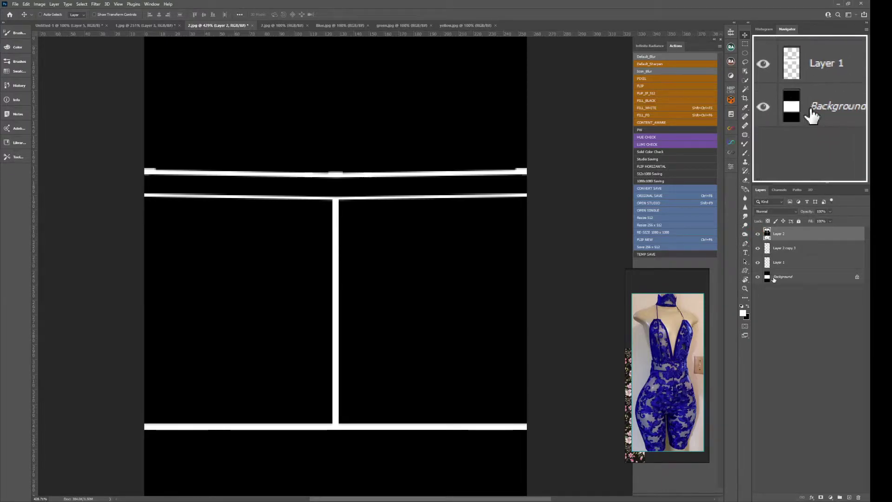
{"action": "left_click", "coordinate": [773, 279]}
{"action": "left_click", "coordinate": [770, 252]}
{"action": "left_click", "coordinate": [772, 276], "text": "shift"}
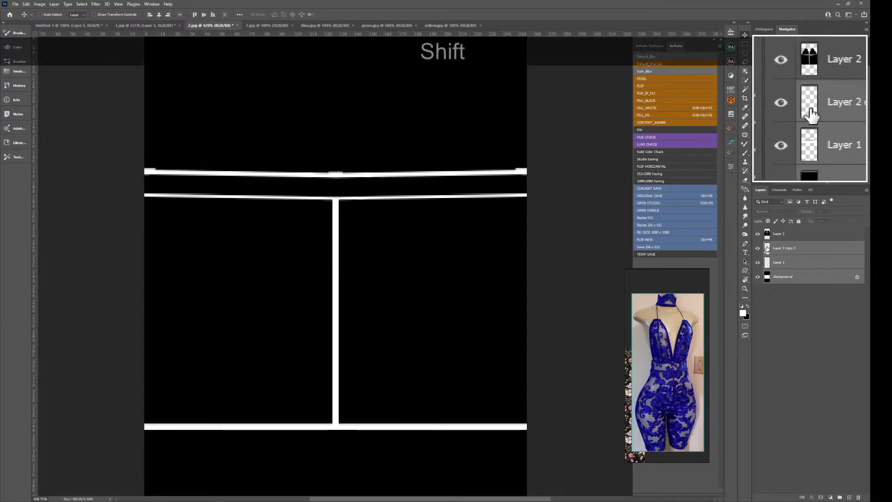
{"action": "key", "text": "ctrl+shift+e"}
{"action": "left_click", "coordinate": [758, 234]}
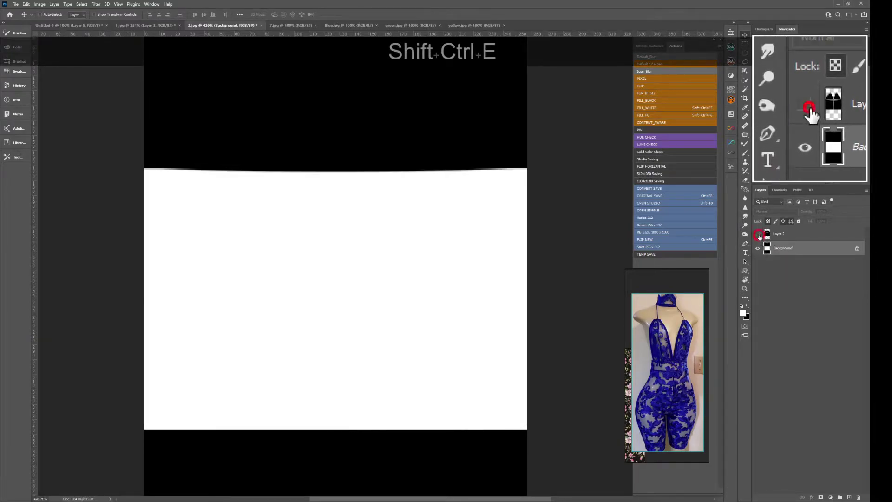
{"action": "left_click", "coordinate": [758, 234]}
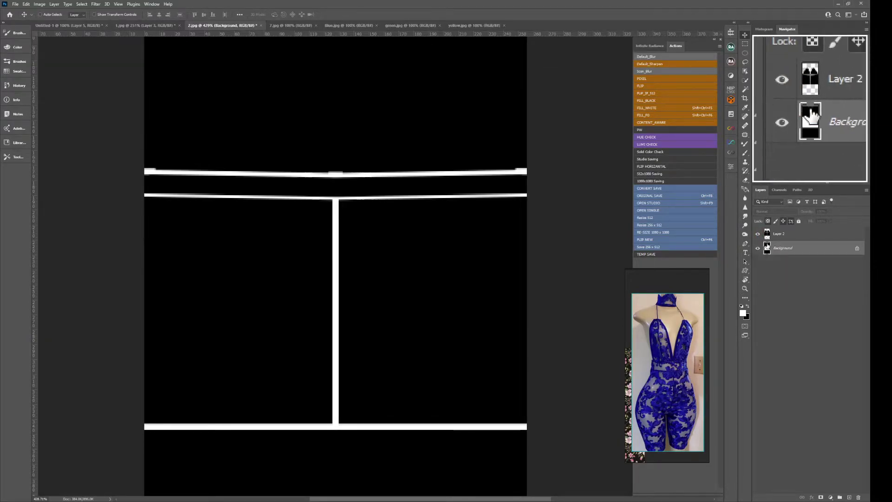
- Clear the black area above the top band on Layer 2, expanded 12 px, then save
{"action": "left_click", "coordinate": [744, 81]}
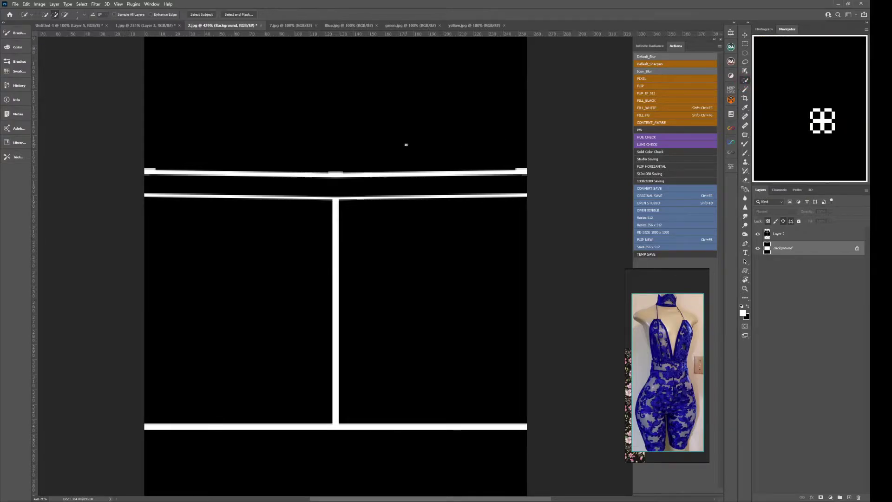
{"action": "left_click", "coordinate": [744, 90]}
{"action": "left_click", "coordinate": [335, 124]}
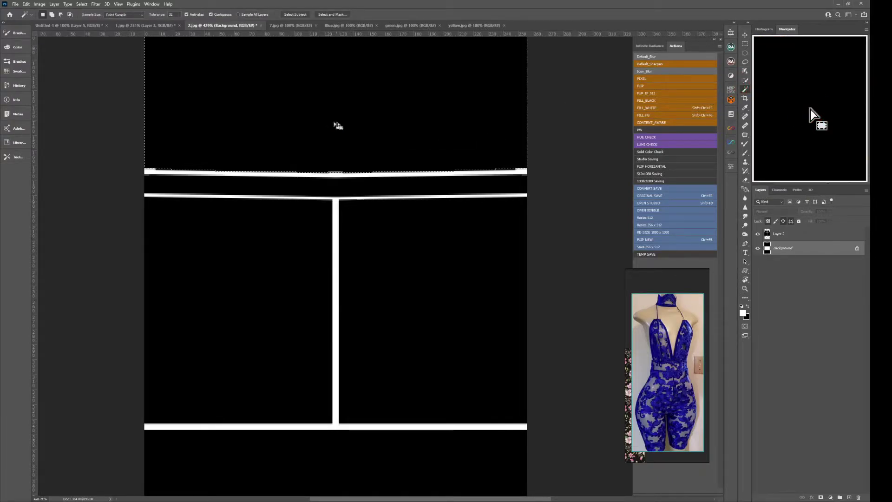
{"action": "left_click", "coordinate": [768, 235]}
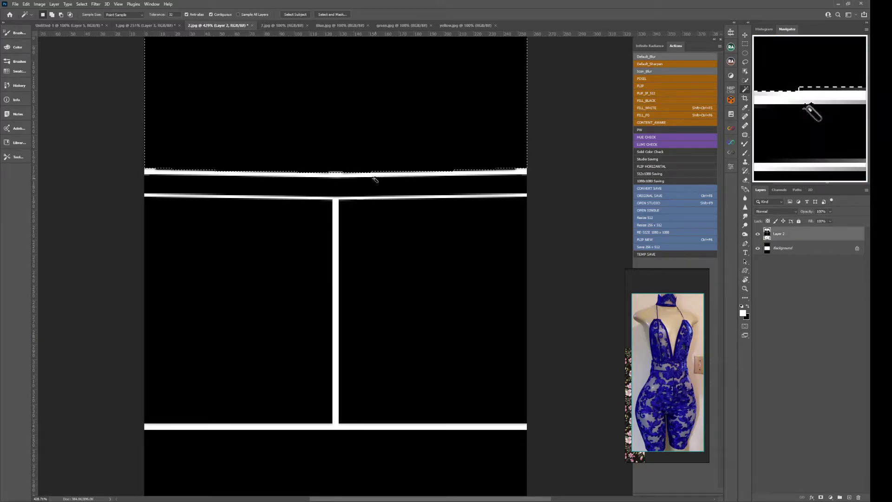
{"action": "left_click", "coordinate": [82, 5]}
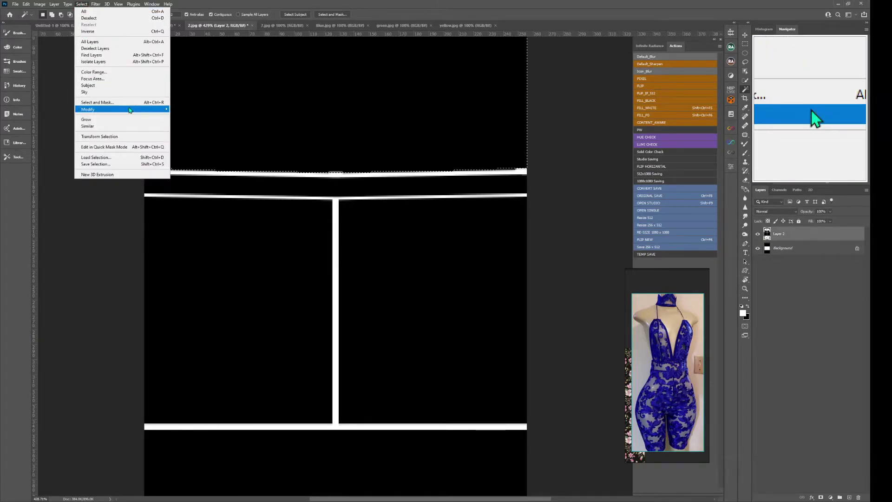
{"action": "left_click", "coordinate": [195, 123]}
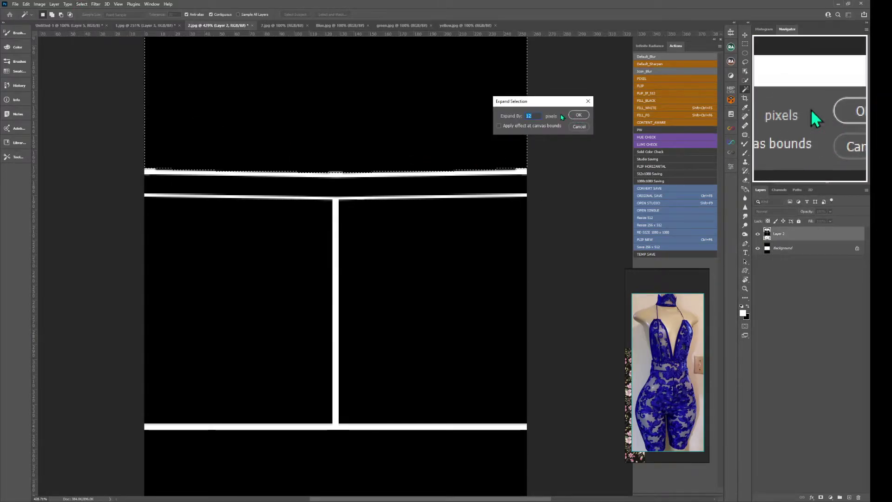
{"action": "left_click", "coordinate": [579, 115]}
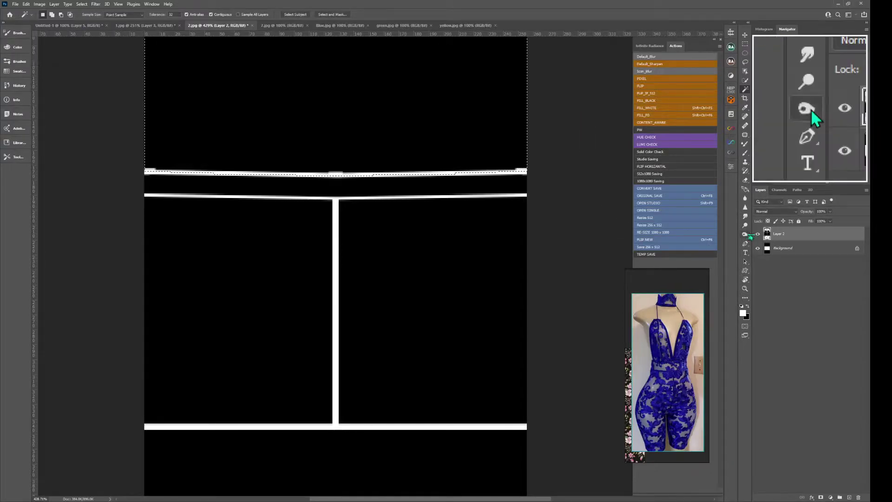
{"action": "key", "text": "Delete"}
{"action": "key", "text": "ctrl+d"}
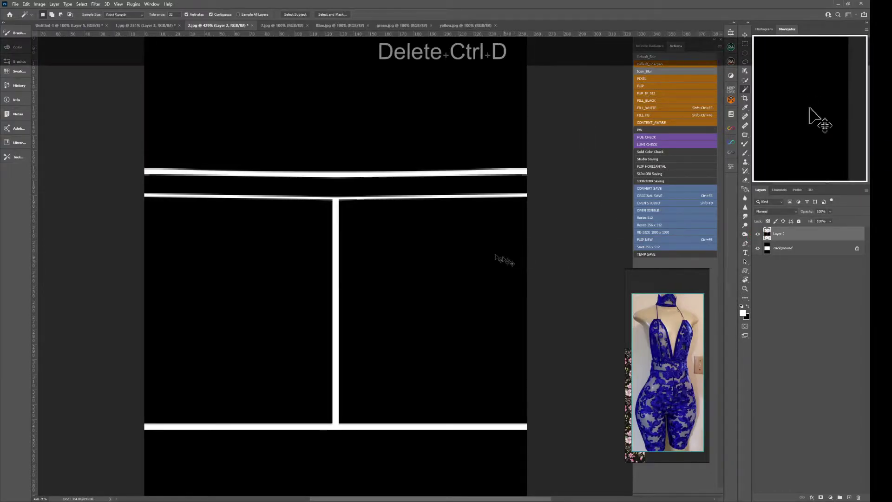
{"action": "key", "text": "ctrl+F8"}
{"action": "key", "text": "alt+Tab"}
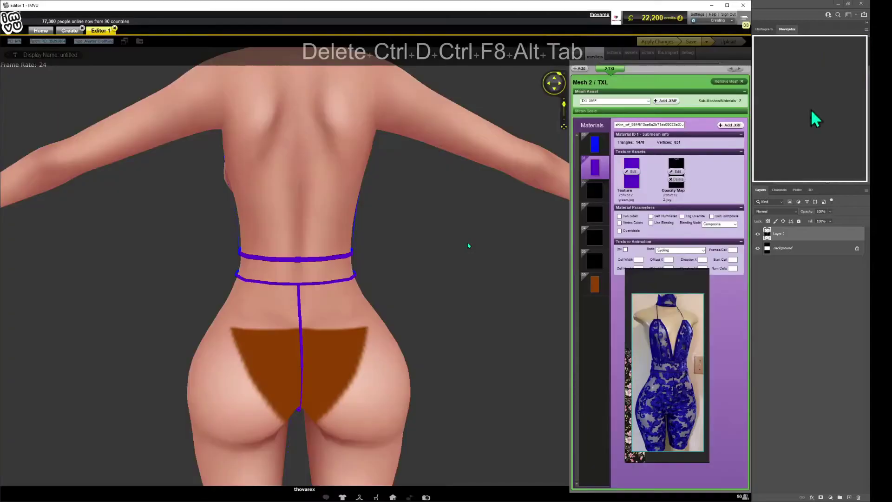
- Reload the avatar textures with Ctrl+A and orbit from the back to a full front view
{"action": "key", "text": "ctrl+a"}
{"action": "left_click_drag", "start_coordinate": [400, 260], "coordinate": [484, 233]}
{"action": "scroll", "coordinate": [434, 307], "scroll_direction": "down", "scroll_amount": 4}
{"action": "scroll", "coordinate": [434, 306], "scroll_direction": "up", "scroll_amount": 2}
{"action": "scroll", "coordinate": [332, 261], "scroll_direction": "down", "scroll_amount": 8}
{"action": "scroll", "coordinate": [329, 254], "scroll_direction": "up", "scroll_amount": 6}
{"action": "scroll", "coordinate": [372, 229], "scroll_direction": "down", "scroll_amount": 5}
{"action": "scroll", "coordinate": [369, 237], "scroll_direction": "up", "scroll_amount": 3}
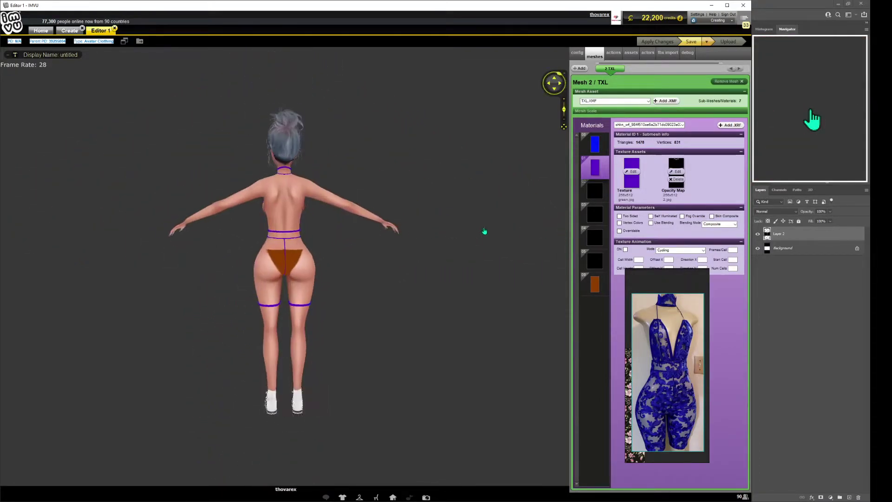
{"action": "scroll", "coordinate": [364, 223], "scroll_direction": "up", "scroll_amount": 4}
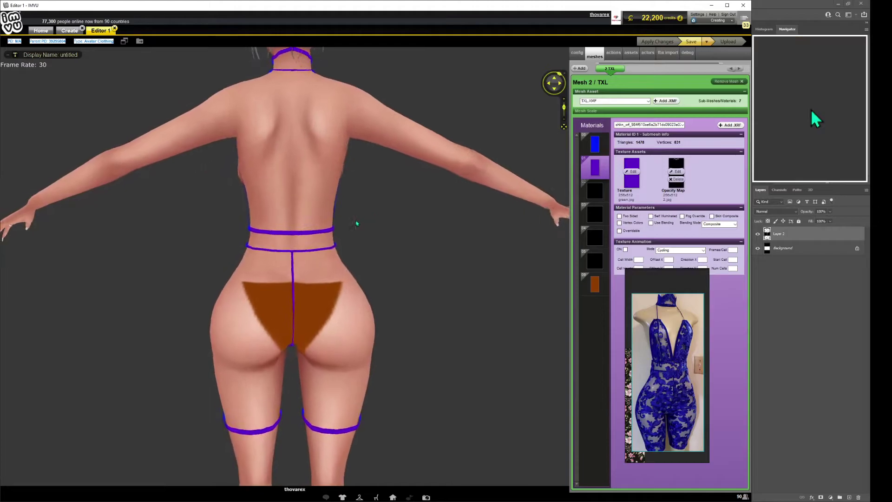
{"action": "left_click_drag", "start_coordinate": [357, 223], "coordinate": [464, 227]}
{"action": "scroll", "coordinate": [471, 232], "scroll_direction": "down", "scroll_amount": 3}
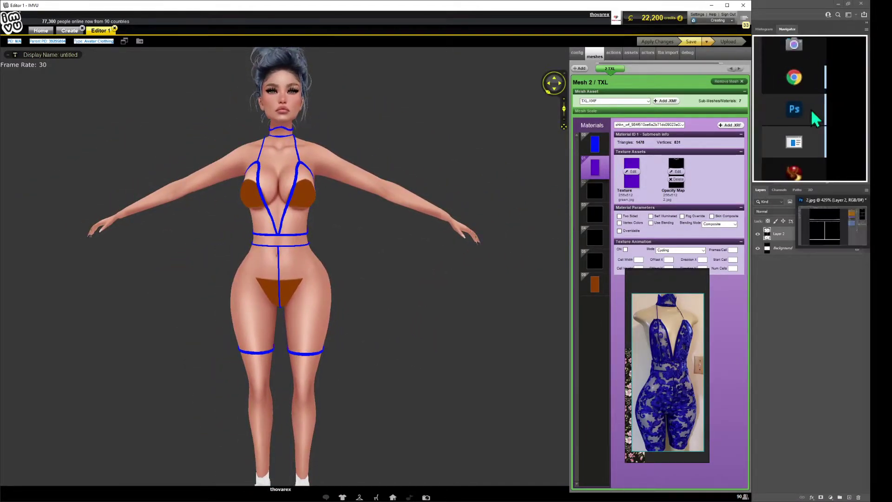
{"action": "left_click", "coordinate": [816, 120]}
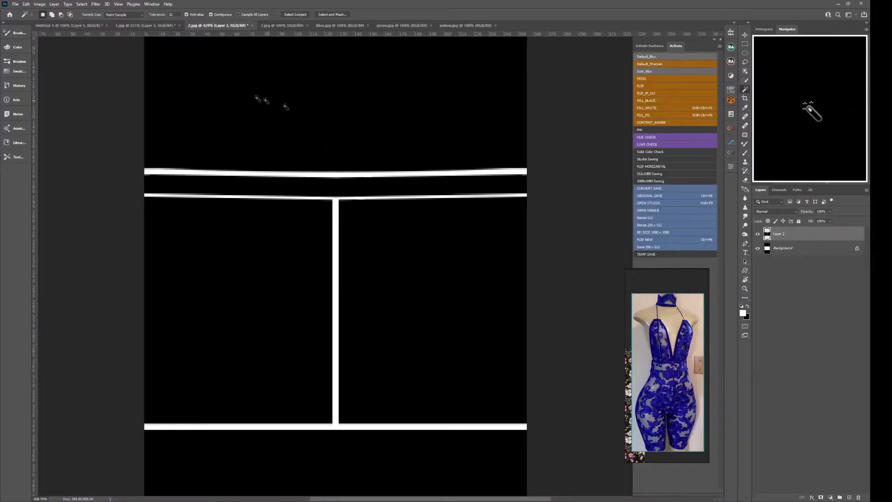
- Compare 2.jpg's Layer 2 and 1.jpg's Layer 3 by toggling their visibility
{"action": "left_click", "coordinate": [758, 234]}
{"action": "left_click", "coordinate": [758, 234]}
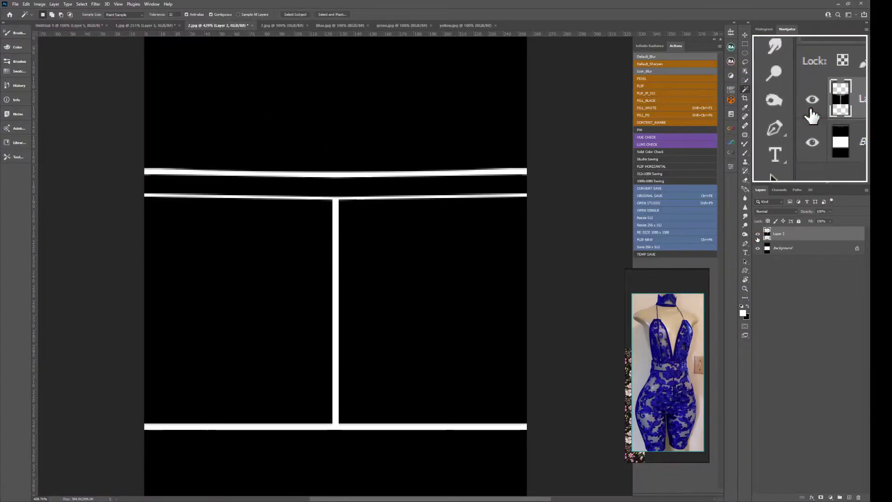
{"action": "left_click", "coordinate": [145, 25]}
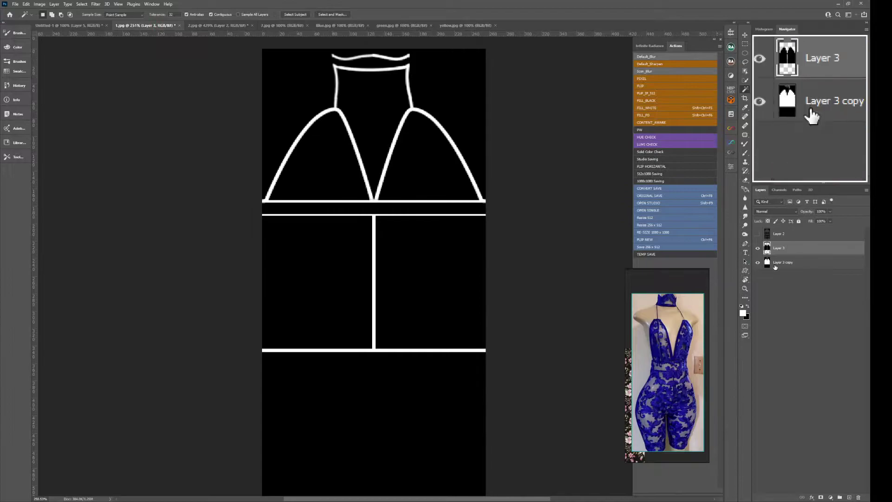
{"action": "left_click", "coordinate": [757, 248]}
{"action": "left_click", "coordinate": [758, 248]}
{"action": "left_click", "coordinate": [757, 248]}
{"action": "left_click", "coordinate": [758, 248]}
{"action": "left_click", "coordinate": [758, 248]}
{"action": "left_click", "coordinate": [758, 248]}
{"action": "left_click", "coordinate": [758, 248]}
{"action": "left_click", "coordinate": [757, 248]}
{"action": "left_click", "coordinate": [758, 248]}
{"action": "left_click", "coordinate": [758, 248]}
- Set 1.jpg's Layer 3 opacity to 70% and save the map
{"action": "key", "text": "v"}
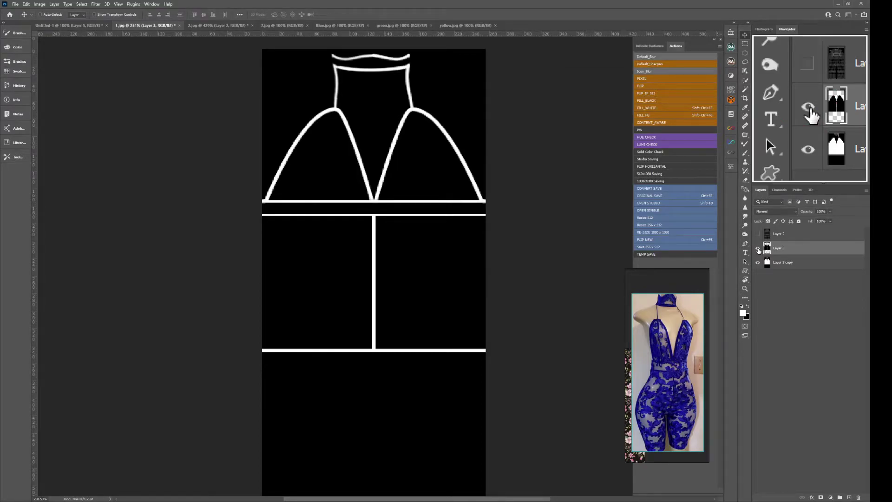
{"action": "key", "text": "5"}
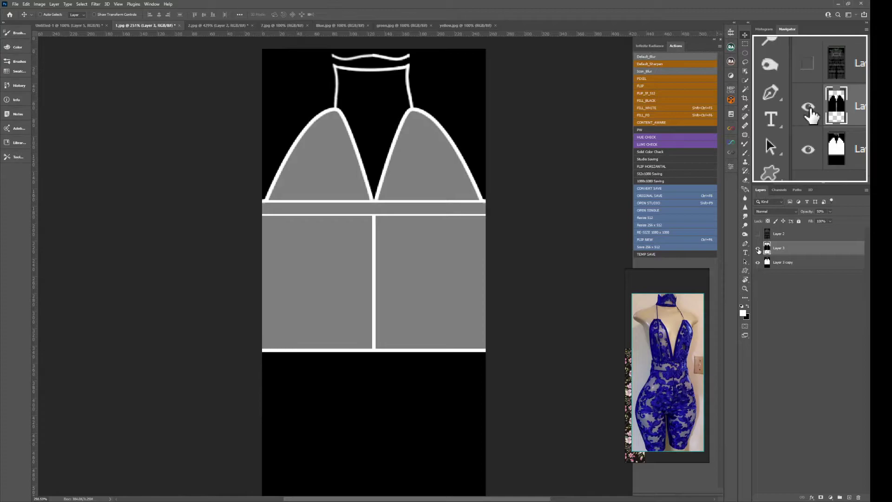
{"action": "key", "text": "2"}
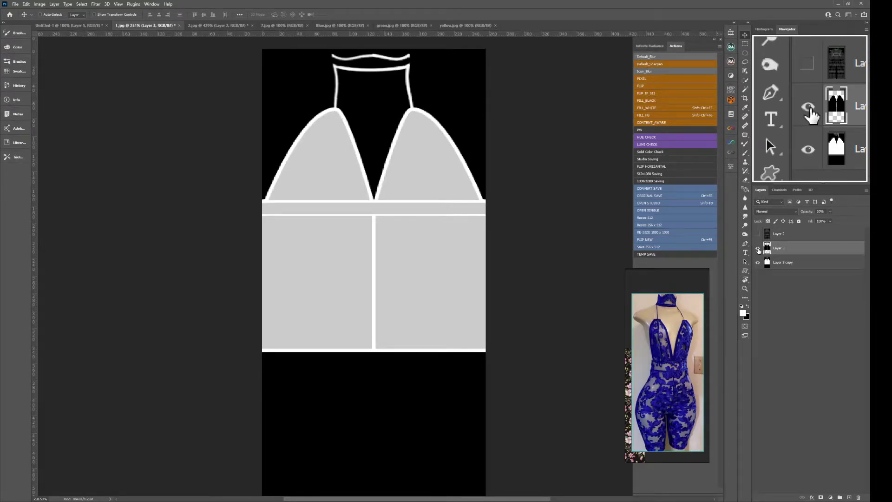
{"action": "key", "text": "7"}
{"action": "key", "text": "ctrl+F8"}
- Set 2.jpg's Layer 2 opacity to 70% and save it
{"action": "left_click", "coordinate": [233, 25]}
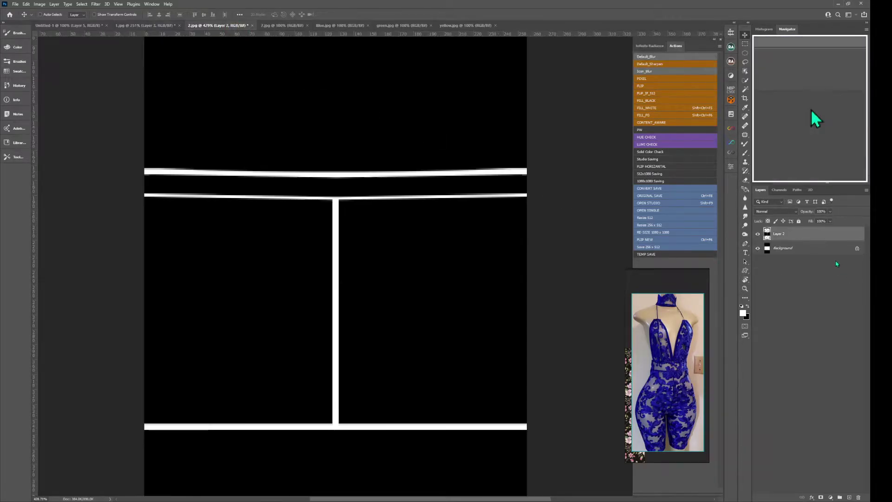
{"action": "key", "text": "7"}
{"action": "key", "text": "ctrl+F8"}
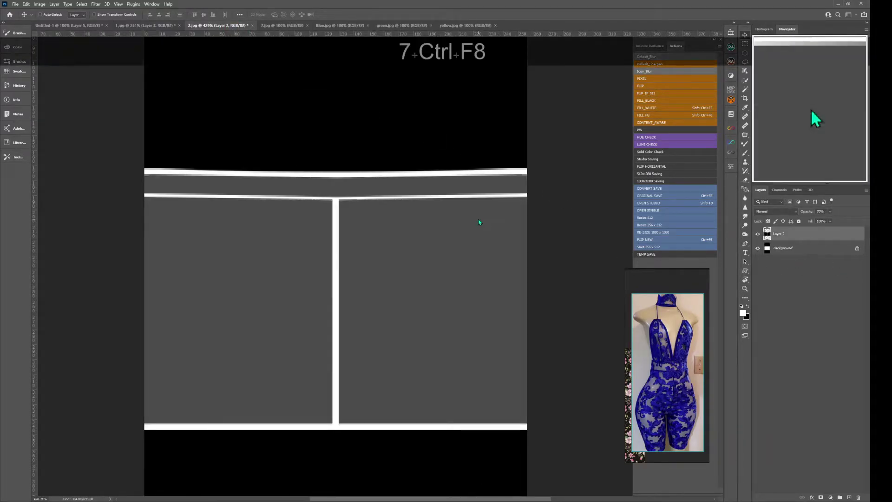
{"action": "key", "text": "alt+Tab"}
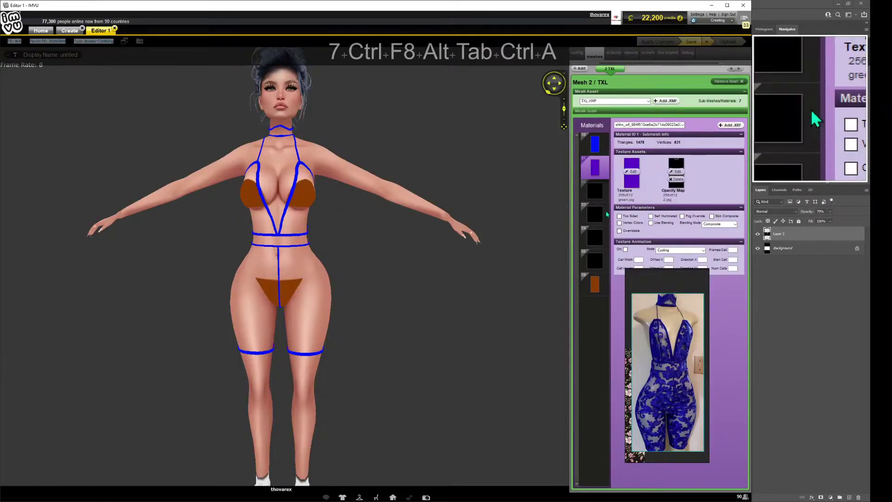
- Turn on Use Blending for bodysuit material 01 and apply the changes
{"action": "left_click", "coordinate": [594, 144]}
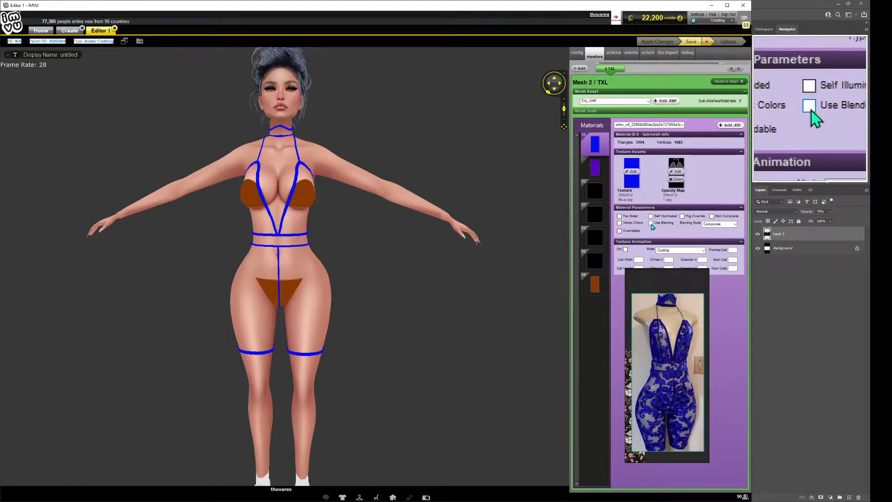
{"action": "left_click", "coordinate": [595, 167]}
{"action": "left_click", "coordinate": [650, 223]}
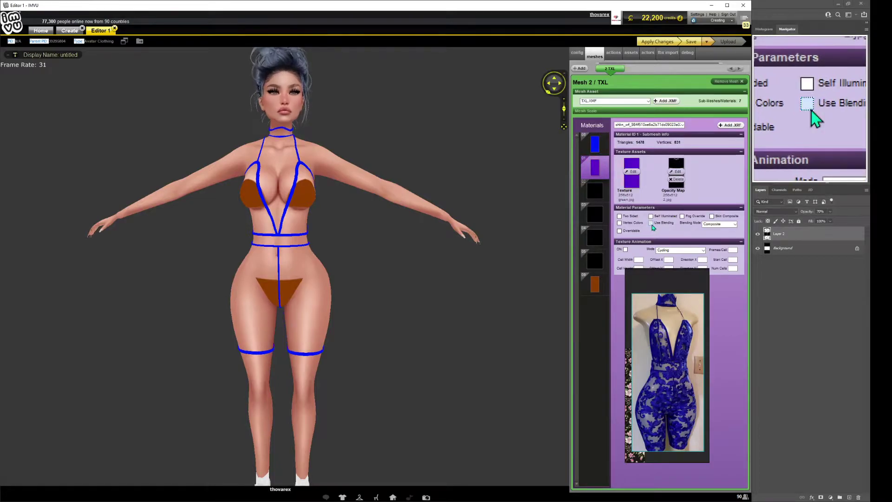
{"action": "left_click", "coordinate": [657, 41]}
- Orbit and zoom around the avatar to inspect the sheer purple bodysuit
{"action": "left_click_drag", "start_coordinate": [396, 252], "coordinate": [461, 238]}
{"action": "scroll", "coordinate": [424, 255], "scroll_direction": "down", "scroll_amount": 5}
{"action": "scroll", "coordinate": [419, 253], "scroll_direction": "up", "scroll_amount": 5}
{"action": "scroll", "coordinate": [432, 247], "scroll_direction": "down", "scroll_amount": 5}
{"action": "scroll", "coordinate": [451, 244], "scroll_direction": "up", "scroll_amount": 3}
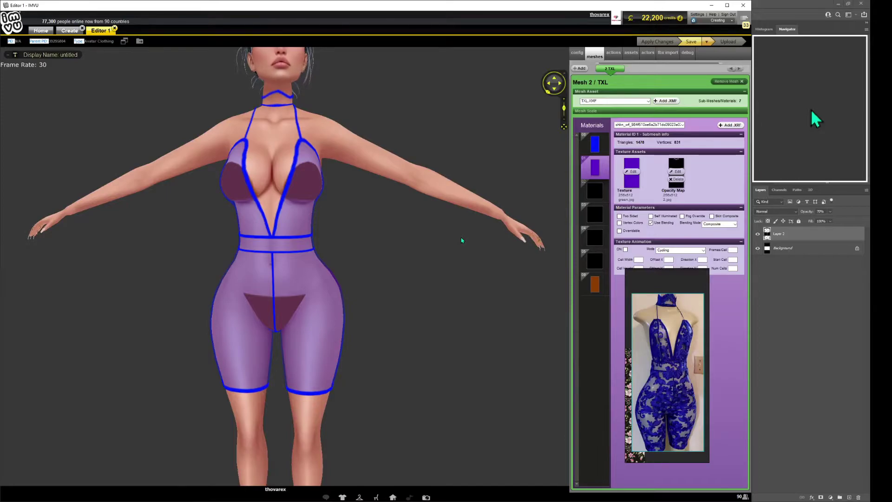
{"action": "left_click_drag", "start_coordinate": [332, 251], "coordinate": [373, 280]}
{"action": "scroll", "coordinate": [350, 269], "scroll_direction": "up", "scroll_amount": 3}
{"action": "scroll", "coordinate": [388, 275], "scroll_direction": "down", "scroll_amount": 4}
{"action": "scroll", "coordinate": [378, 277], "scroll_direction": "up", "scroll_amount": 2}
{"action": "scroll", "coordinate": [377, 277], "scroll_direction": "down", "scroll_amount": 4}
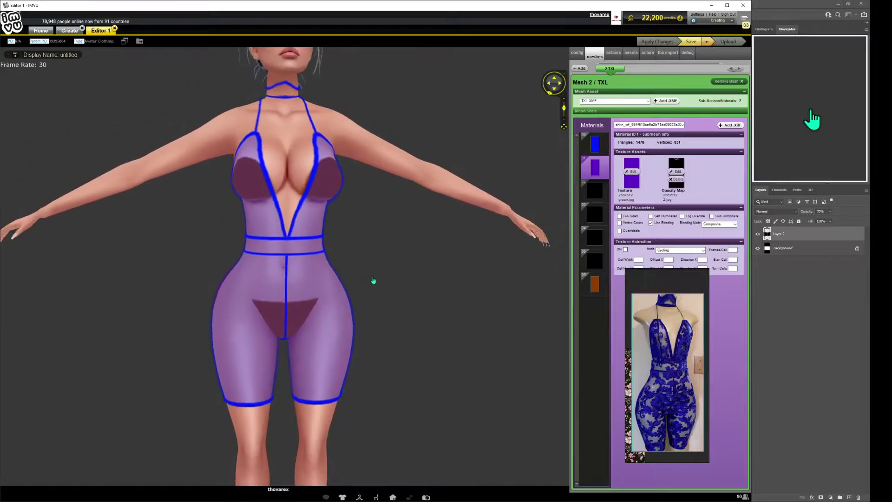
{"action": "left_click", "coordinate": [812, 112]}
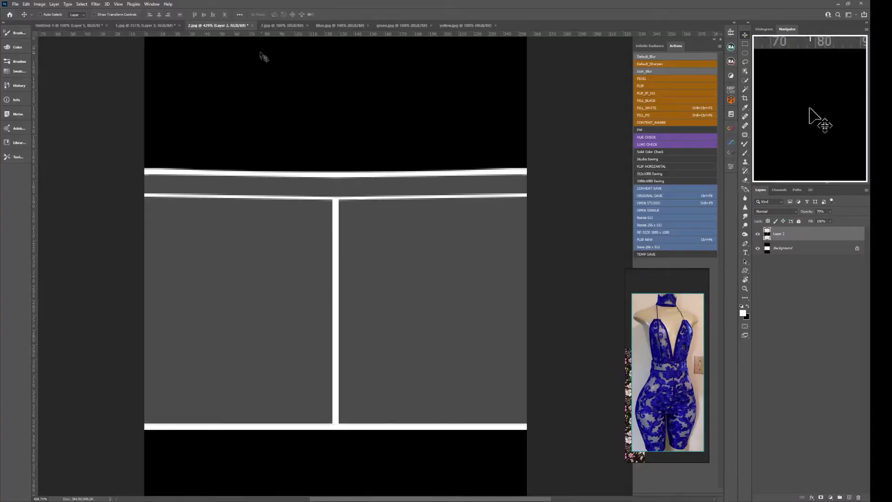
- Zoom in on the cups in 1.jpg and add a new empty layer
{"action": "left_click", "coordinate": [161, 26]}
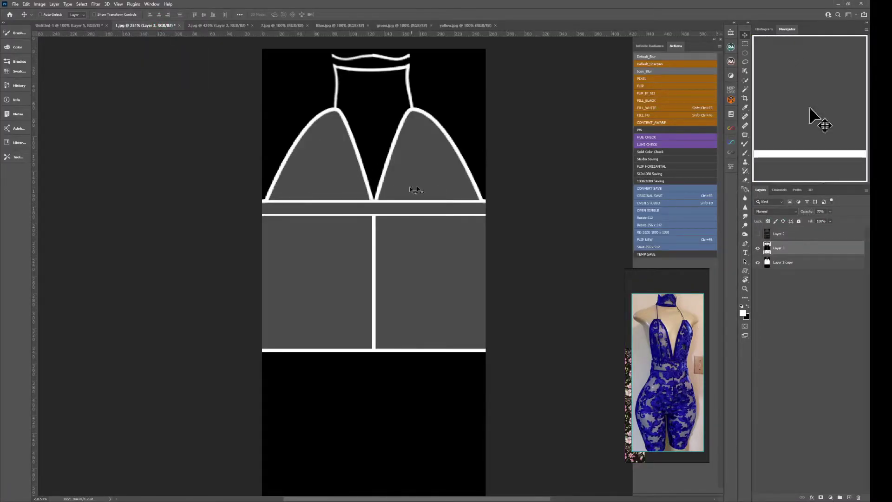
{"action": "left_click", "coordinate": [341, 125], "text": "ctrl"}
{"action": "left_click", "coordinate": [359, 116], "text": "ctrl"}
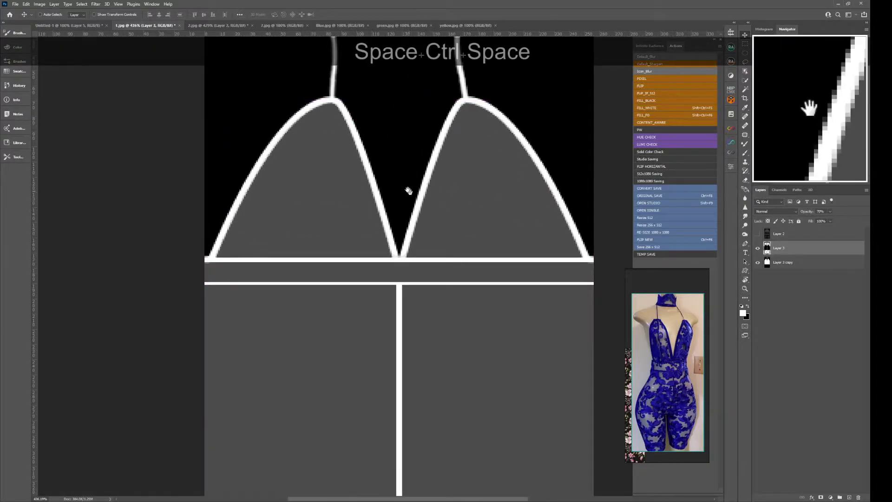
{"action": "left_click_drag", "start_coordinate": [408, 191], "coordinate": [407, 215]}
{"action": "key", "text": "ctrl+shift+alt+n"}
- Draw a curved pen path down the cup as a seam and fill it white
{"action": "key", "text": "shift+s"}
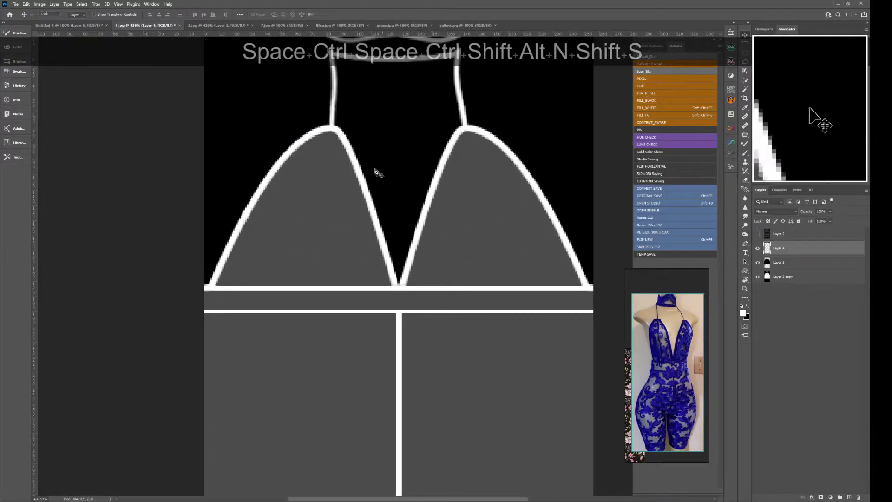
{"action": "key", "text": "shift+s"}
{"action": "key", "text": "shift+s"}
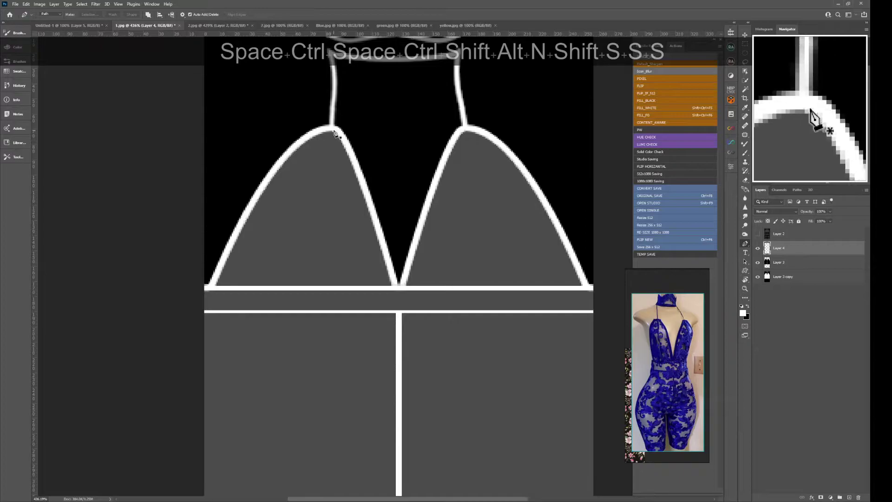
{"action": "left_click", "coordinate": [333, 129]}
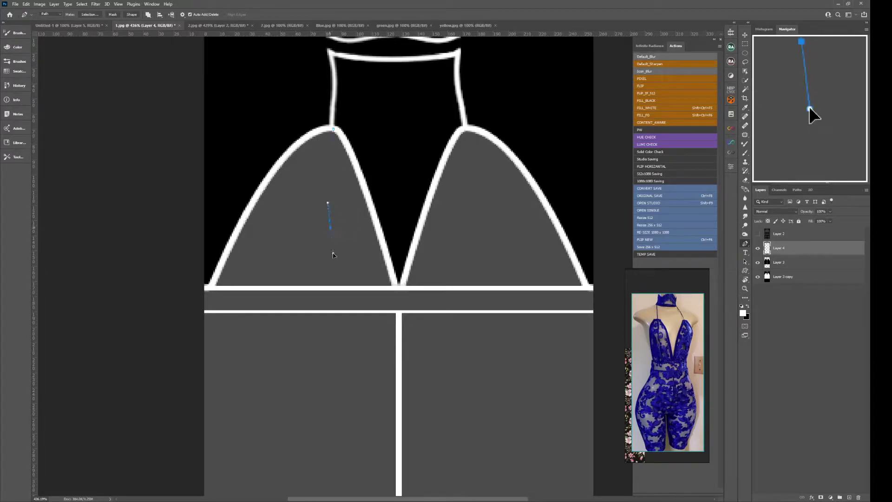
{"action": "key", "text": "alt"}
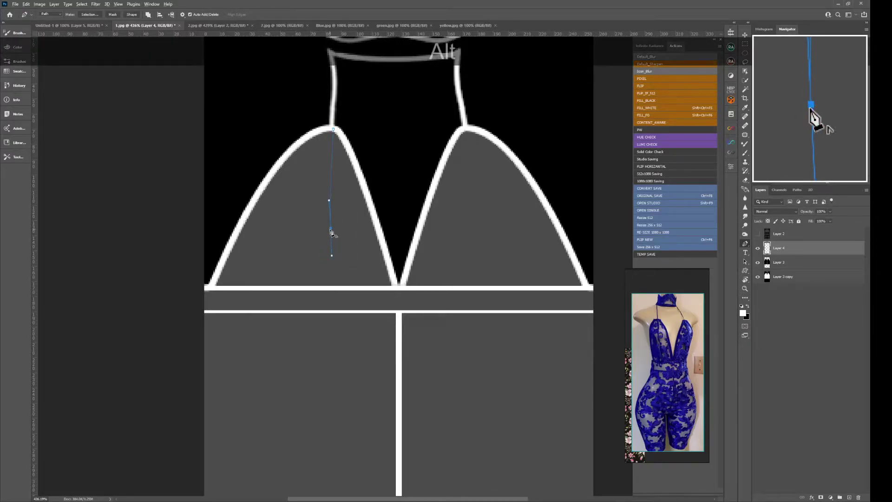
{"action": "left_click_drag", "start_coordinate": [329, 129], "coordinate": [329, 123]}
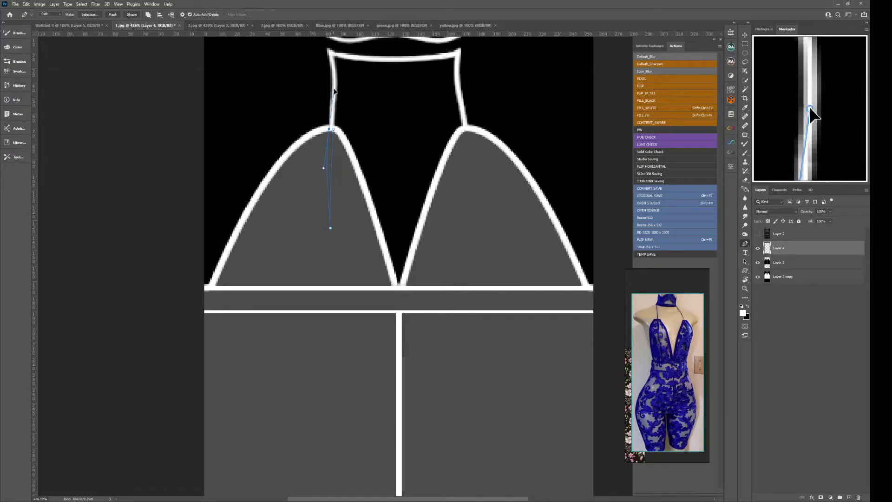
{"action": "key", "text": "alt"}
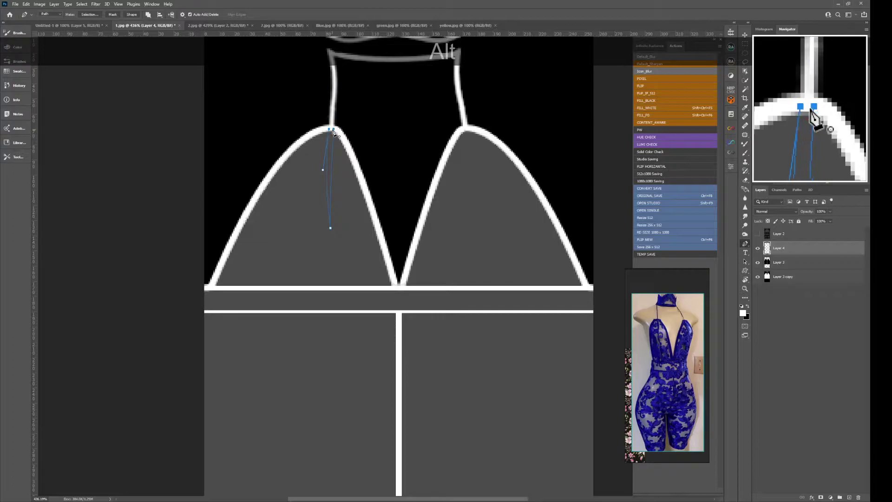
{"action": "key", "text": "ctrl+Return"}
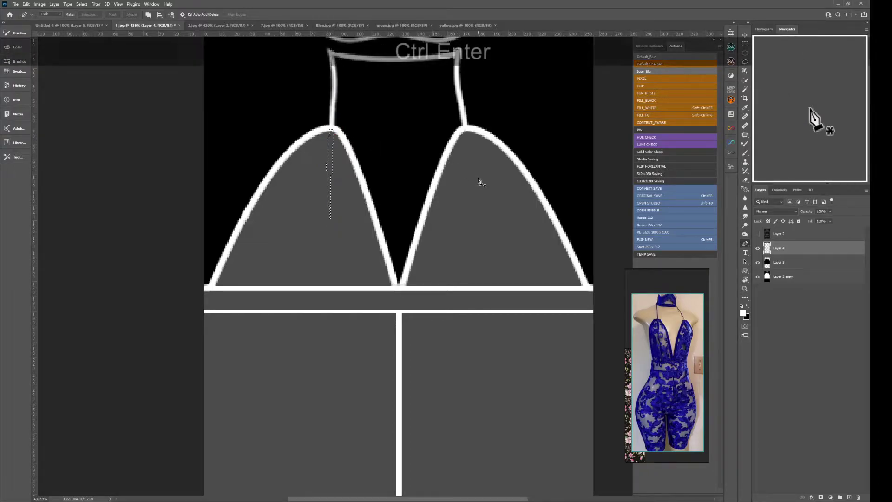
{"action": "key", "text": "ctrl+shift+F5"}
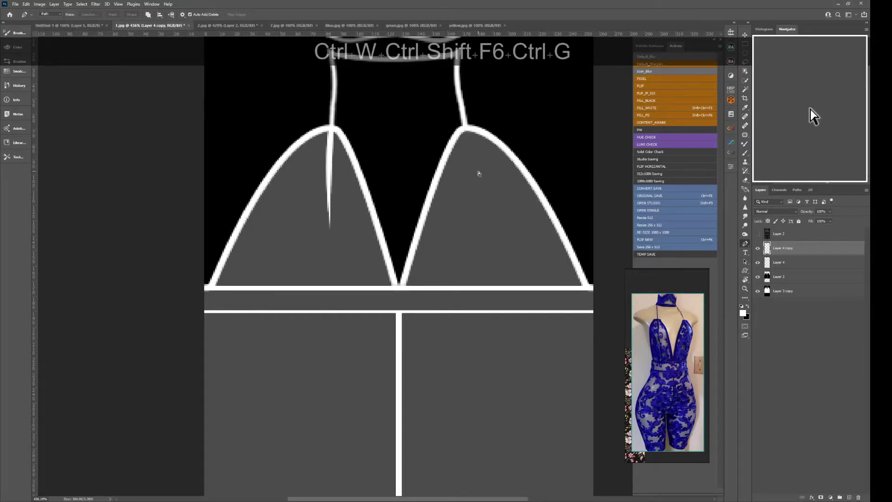
- Duplicate the seam for the other cup and delete the extra copy layer
{"action": "key", "text": "ctrl+shift+F6"}
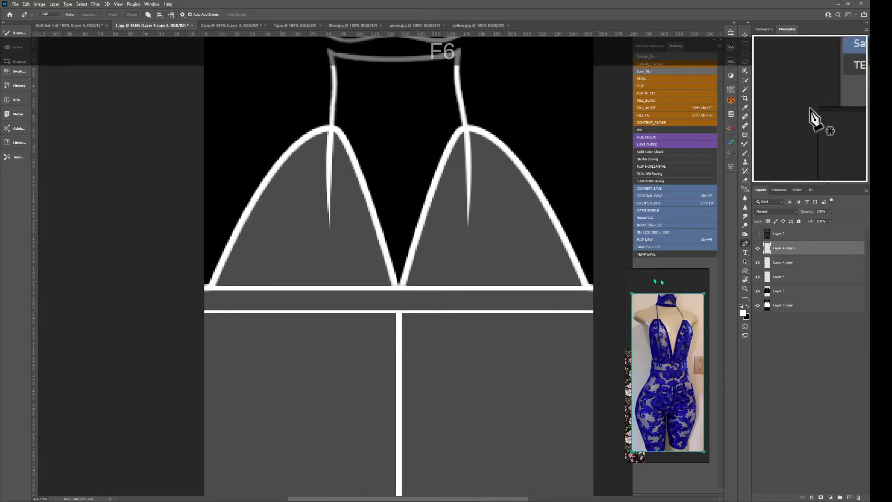
{"action": "left_click", "coordinate": [758, 263]}
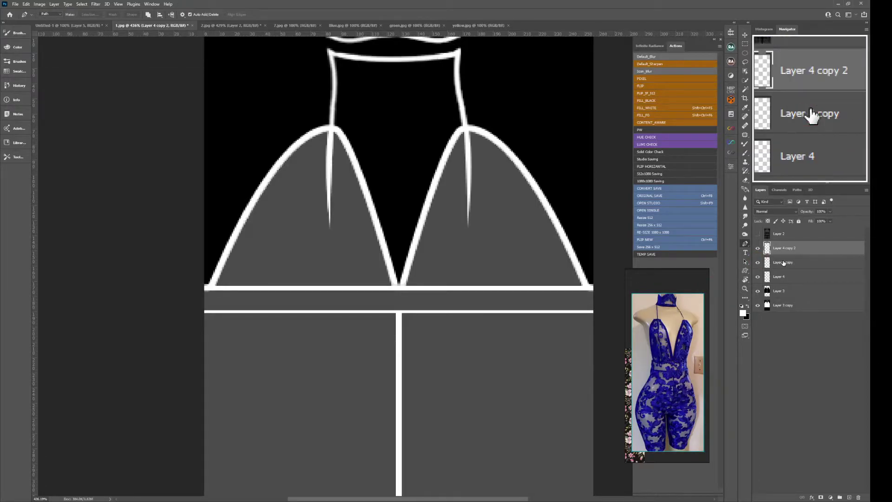
{"action": "left_click", "coordinate": [783, 262]}
{"action": "key", "text": "Delete"}
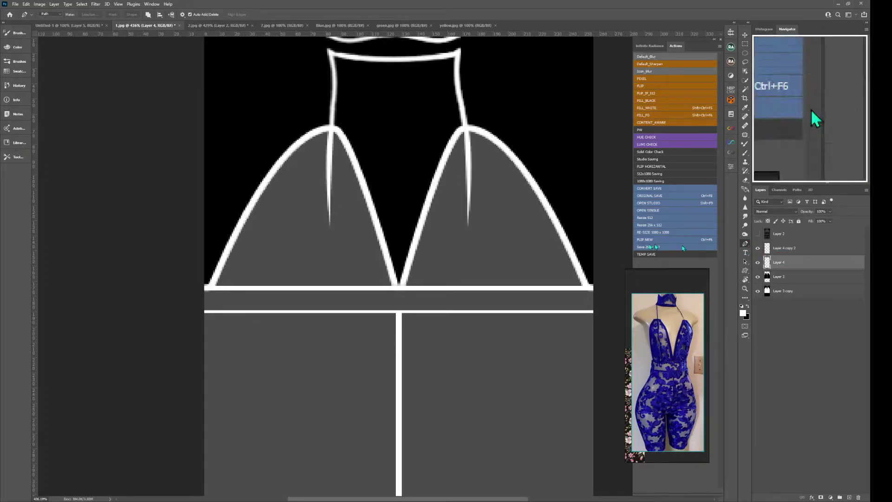
- Preview the seams on the IMVU avatar, then merge the seam copy into Layer 4
{"action": "key", "text": "alt+Tab"}
{"action": "mouse_move", "coordinate": [377, 267]}
{"action": "left_mouse_down"}
{"action": "mouse_move", "coordinate": [400, 269]}
{"action": "mouse_move", "coordinate": [372, 274]}
{"action": "left_mouse_up"}
{"action": "scroll", "coordinate": [373, 274], "scroll_direction": "down", "scroll_amount": 5}
{"action": "scroll", "coordinate": [371, 273], "scroll_direction": "up", "scroll_amount": 2}
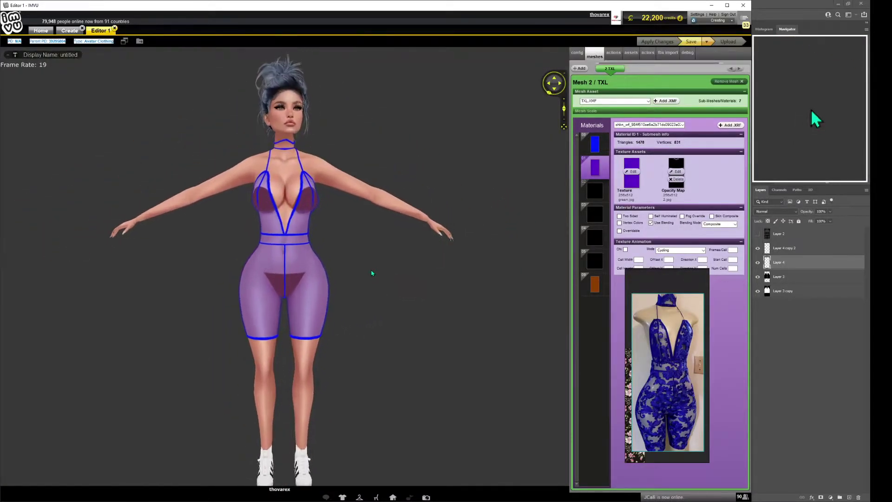
{"action": "scroll", "coordinate": [372, 273], "scroll_direction": "up", "scroll_amount": 5}
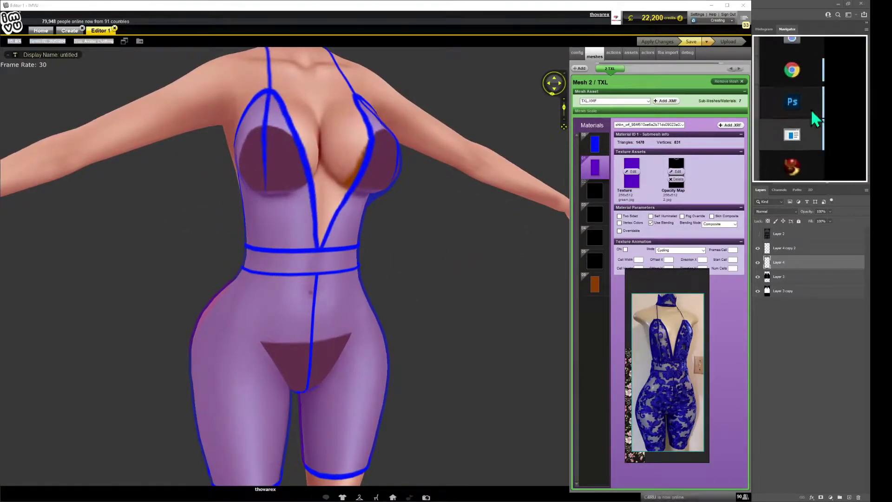
{"action": "left_click", "coordinate": [887, 112]}
{"action": "left_click", "coordinate": [769, 251]}
{"action": "key", "text": "ctrl+e"}
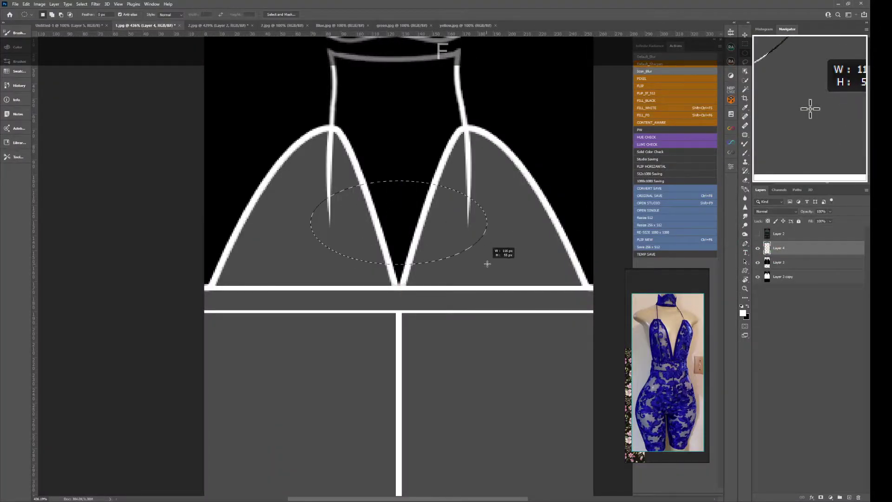
- Select both seam lines and stretch them further down the cups with Free Transform
{"action": "left_click_drag", "start_coordinate": [487, 263], "coordinate": [488, 263]}
{"action": "key", "text": "shift+f"}
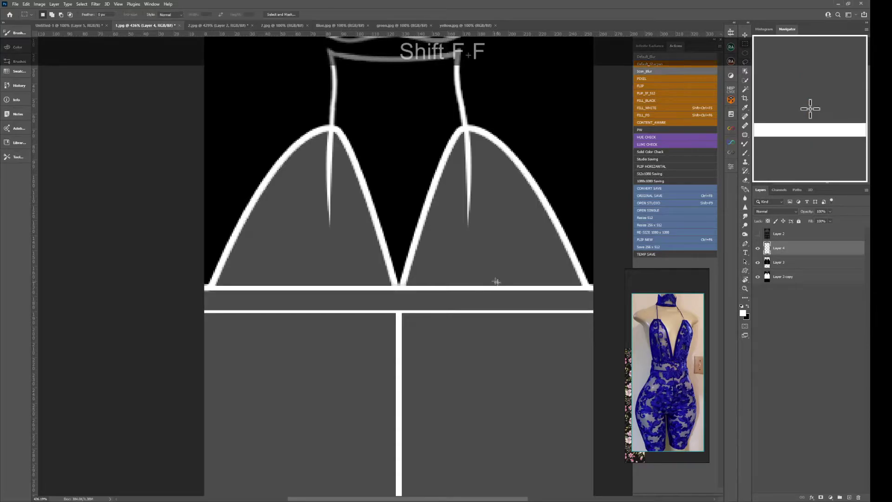
{"action": "left_click_drag", "start_coordinate": [517, 293], "coordinate": [252, 164]}
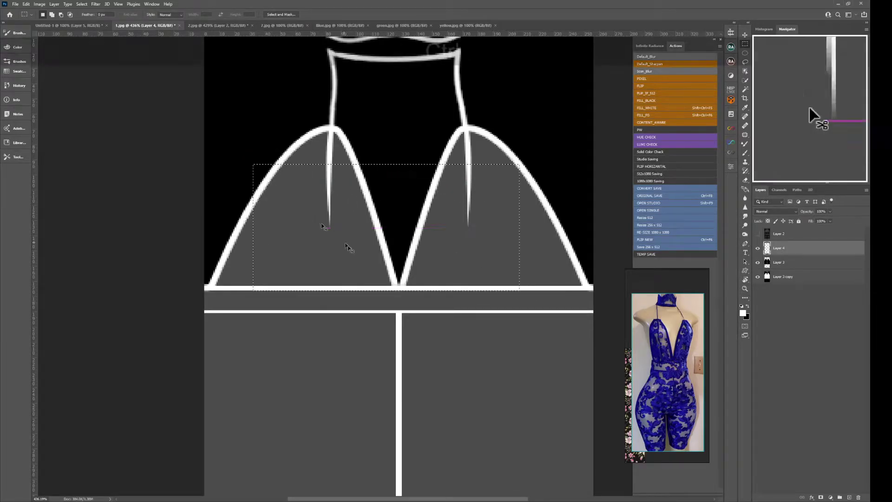
{"action": "key", "text": "ctrl+t"}
{"action": "left_click_drag", "start_coordinate": [385, 291], "coordinate": [385, 310]}
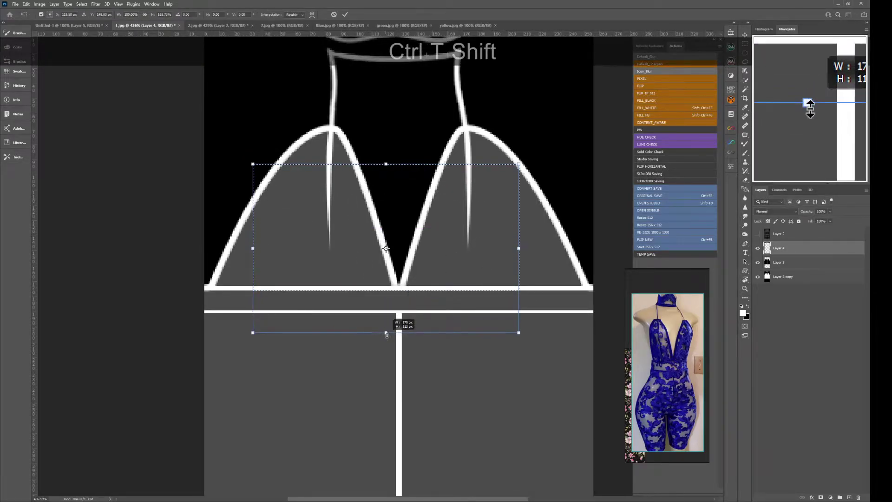
{"action": "key", "text": "ctrl+Return"}
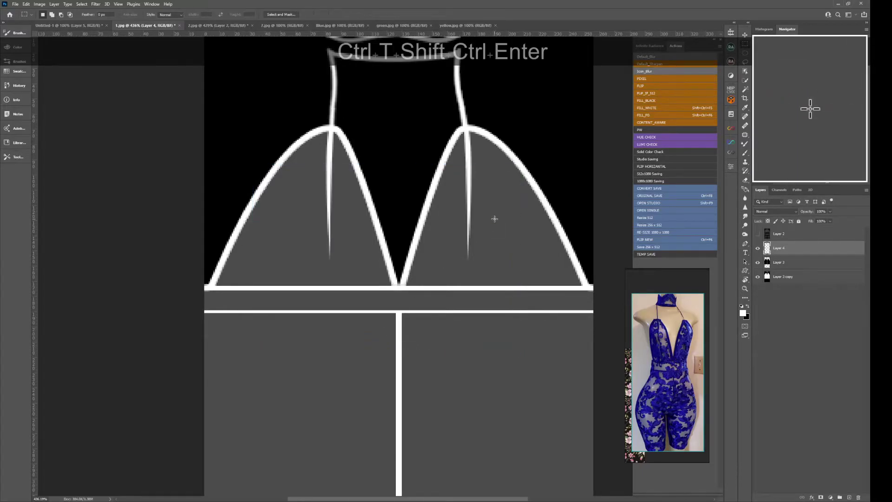
- Preview the lengthened seams on the IMVU avatar from back and side
{"action": "key", "text": "alt+Tab"}
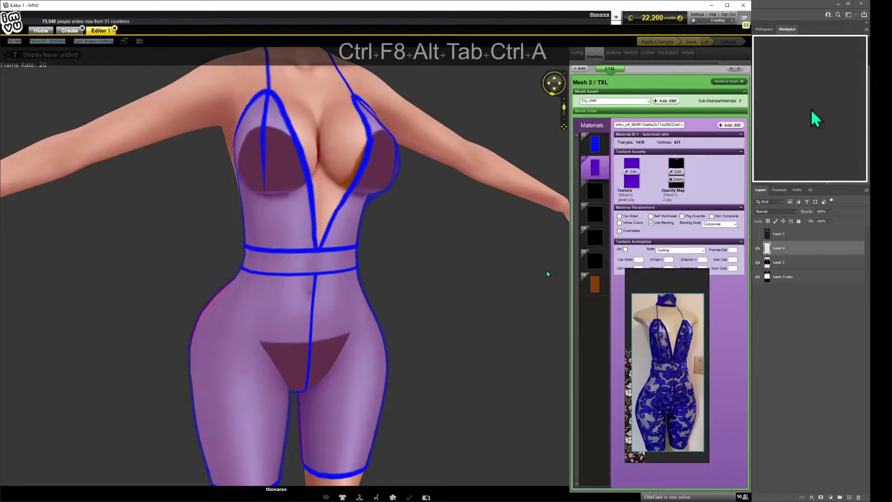
{"action": "scroll", "coordinate": [374, 286], "scroll_direction": "down", "scroll_amount": 10}
{"action": "scroll", "coordinate": [372, 295], "scroll_direction": "up", "scroll_amount": 10}
{"action": "mouse_move", "coordinate": [404, 281]}
{"action": "left_mouse_down"}
{"action": "mouse_move", "coordinate": [480, 271]}
{"action": "mouse_move", "coordinate": [366, 266]}
{"action": "mouse_move", "coordinate": [407, 274]}
{"action": "left_mouse_up"}
{"action": "scroll", "coordinate": [423, 278], "scroll_direction": "down", "scroll_amount": 6}
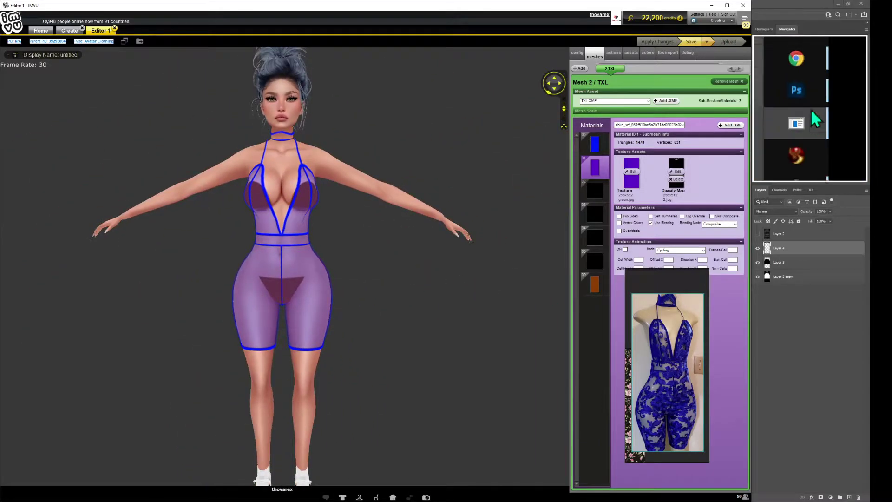
{"action": "left_click", "coordinate": [882, 222]}
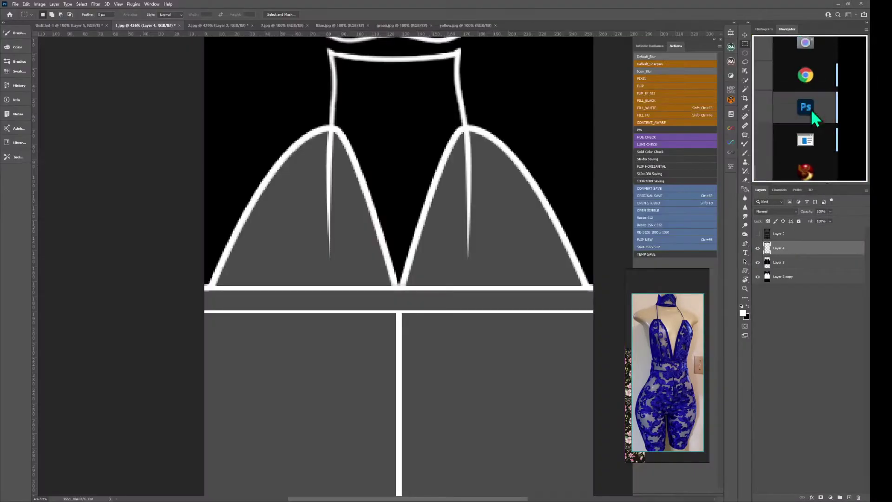
- Sample the blue from Blue.jpg and fill the green.jpg canvas with it
{"action": "left_click", "coordinate": [343, 26]}
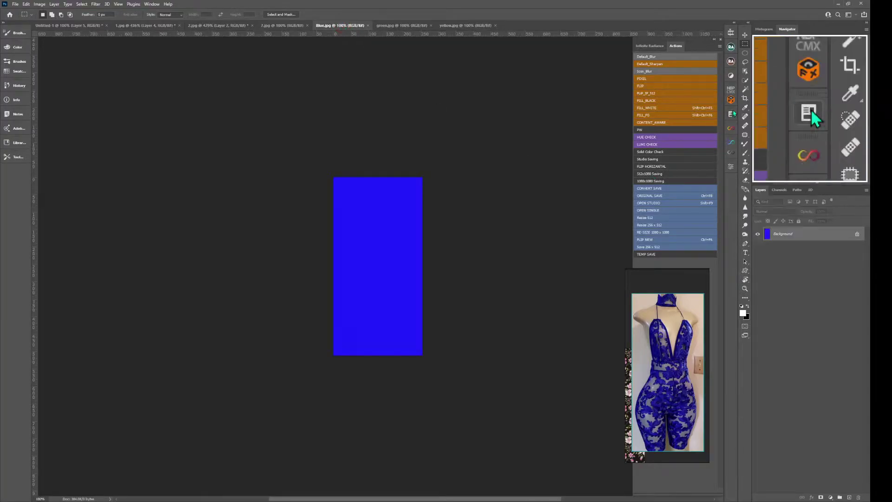
{"action": "left_click", "coordinate": [745, 107]}
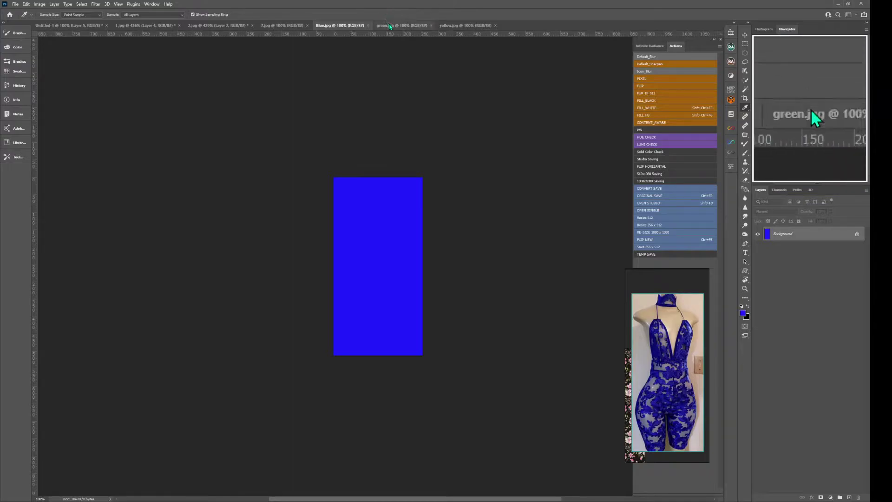
{"action": "left_click", "coordinate": [388, 26]}
{"action": "key", "text": "ctrl+shift+F6"}
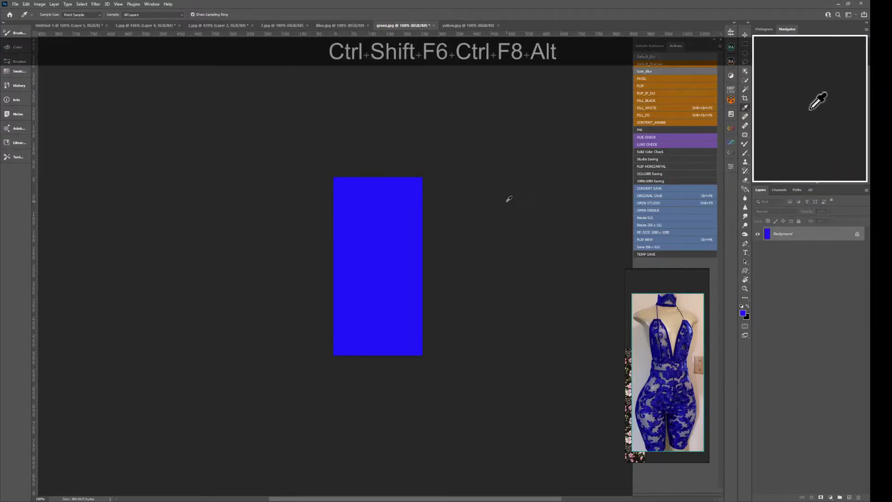
- Reload the textures in IMVU and orbit to view the bodysuit
{"action": "key", "text": "alt+Tab"}
{"action": "key", "text": "ctrl+a"}
{"action": "mouse_move", "coordinate": [348, 265]}
{"action": "left_mouse_down"}
{"action": "mouse_move", "coordinate": [434, 267]}
{"action": "mouse_move", "coordinate": [464, 284]}
{"action": "mouse_move", "coordinate": [379, 299]}
{"action": "mouse_move", "coordinate": [364, 276]}
{"action": "mouse_move", "coordinate": [349, 282]}
{"action": "left_mouse_up"}
{"action": "scroll", "coordinate": [464, 285], "scroll_direction": "down", "scroll_amount": 8}
{"action": "scroll", "coordinate": [368, 287], "scroll_direction": "up", "scroll_amount": 6}
- Turn the avatar to its back and front, then drag the reference board wider
{"action": "scroll", "coordinate": [368, 286], "scroll_direction": "up", "scroll_amount": 4}
{"action": "scroll", "coordinate": [349, 281], "scroll_direction": "down", "scroll_amount": 3}
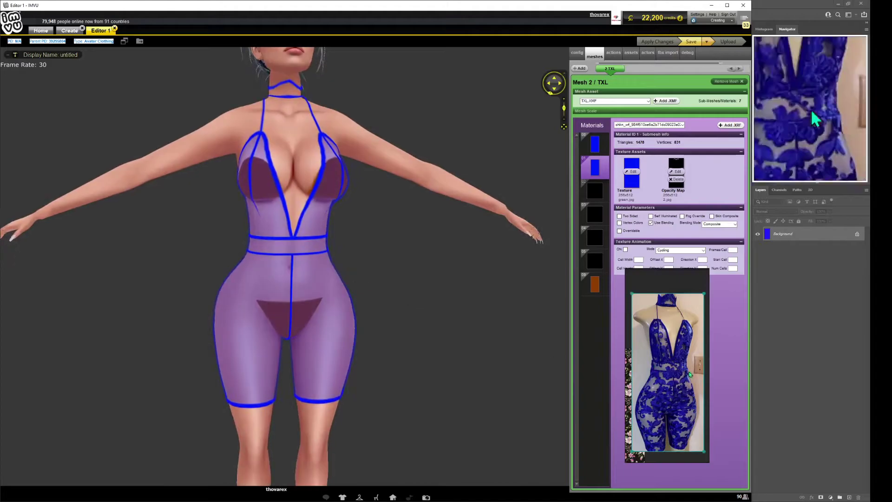
{"action": "left_click_drag", "start_coordinate": [358, 308], "coordinate": [509, 315]}
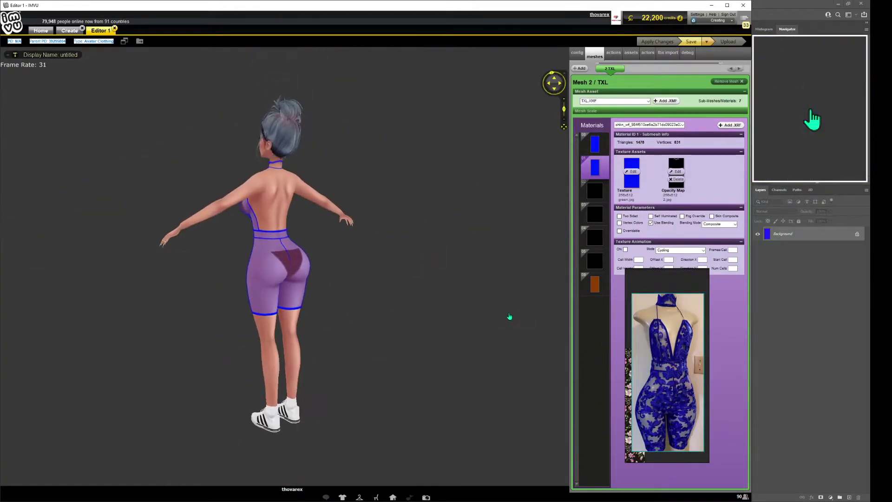
{"action": "scroll", "coordinate": [404, 302], "scroll_direction": "up", "scroll_amount": 5}
{"action": "left_click_drag", "start_coordinate": [428, 299], "coordinate": [494, 301]}
{"action": "scroll", "coordinate": [494, 300], "scroll_direction": "down", "scroll_amount": 5}
{"action": "scroll", "coordinate": [494, 299], "scroll_direction": "up", "scroll_amount": 3}
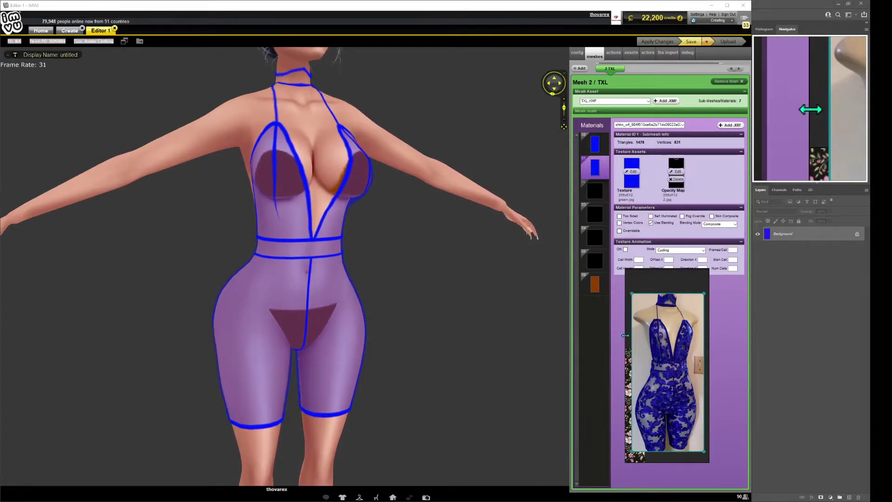
{"action": "left_click_drag", "start_coordinate": [625, 335], "coordinate": [472, 324]}
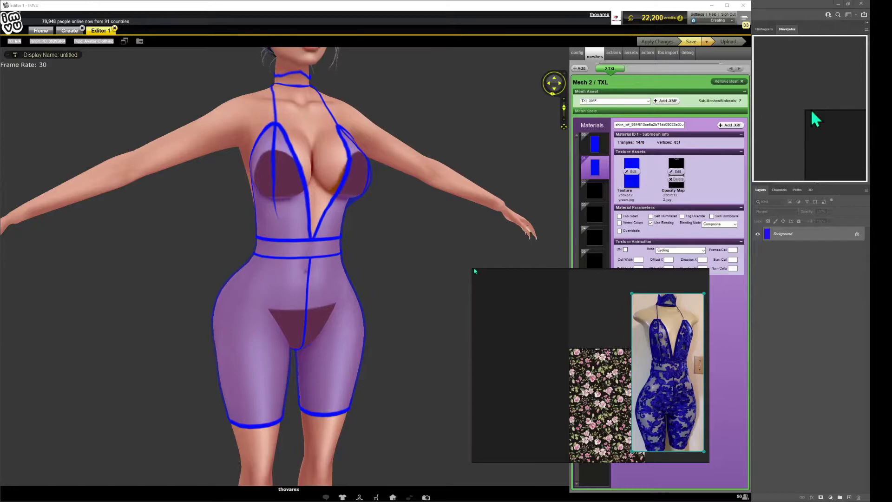
- Enlarge the PureRef board and capture the whole floral pattern to the clipboard with Lightshot
{"action": "left_click_drag", "start_coordinate": [473, 269], "coordinate": [249, 47]}
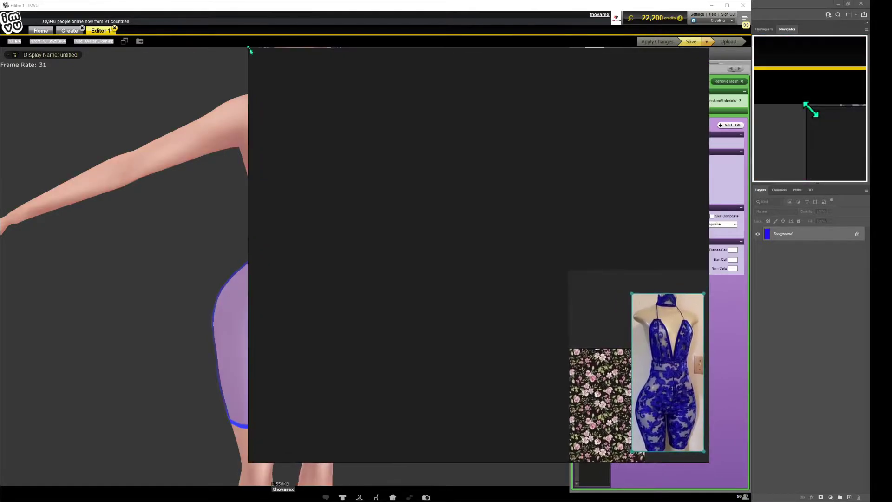
{"action": "scroll", "coordinate": [604, 356], "scroll_direction": "up", "scroll_amount": 2}
{"action": "scroll", "coordinate": [602, 352], "scroll_direction": "up", "scroll_amount": 2}
{"action": "left_click_drag", "start_coordinate": [587, 361], "coordinate": [425, 111]}
{"action": "scroll", "coordinate": [453, 156], "scroll_direction": "up", "scroll_amount": 1}
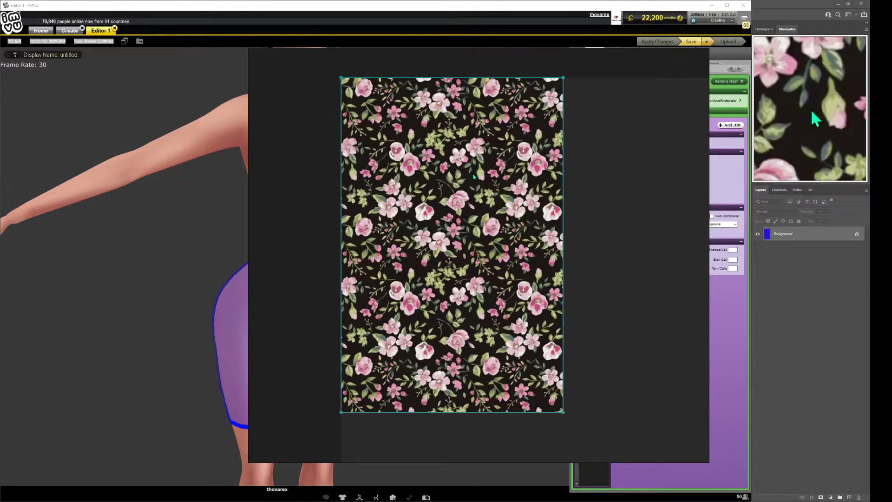
{"action": "scroll", "coordinate": [473, 176], "scroll_direction": "up", "scroll_amount": 1}
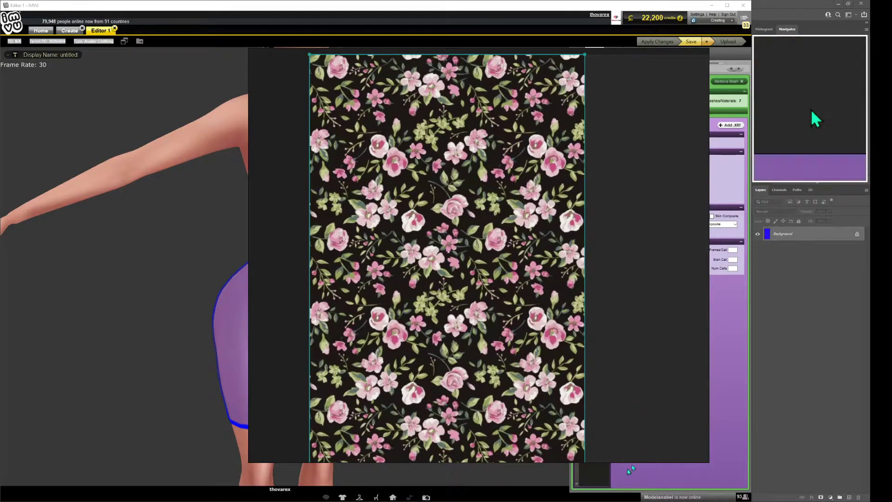
{"action": "left_click_drag", "start_coordinate": [627, 464], "coordinate": [632, 479]}
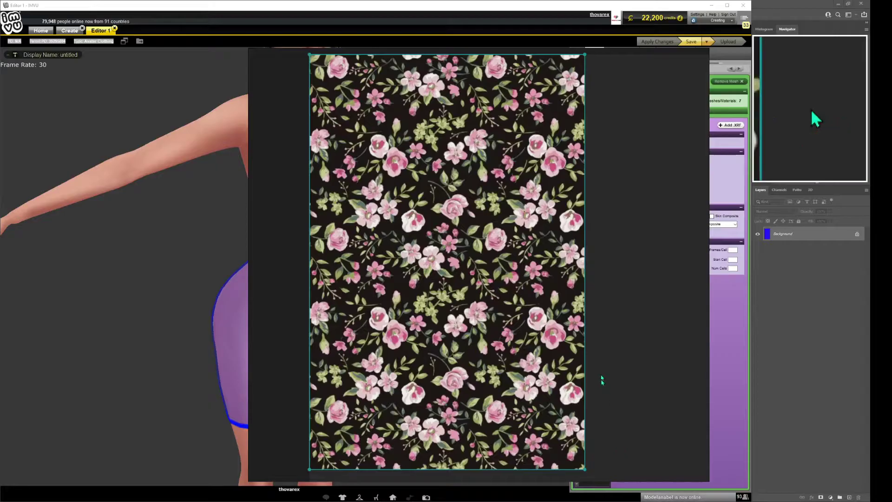
{"action": "key", "text": "Print"}
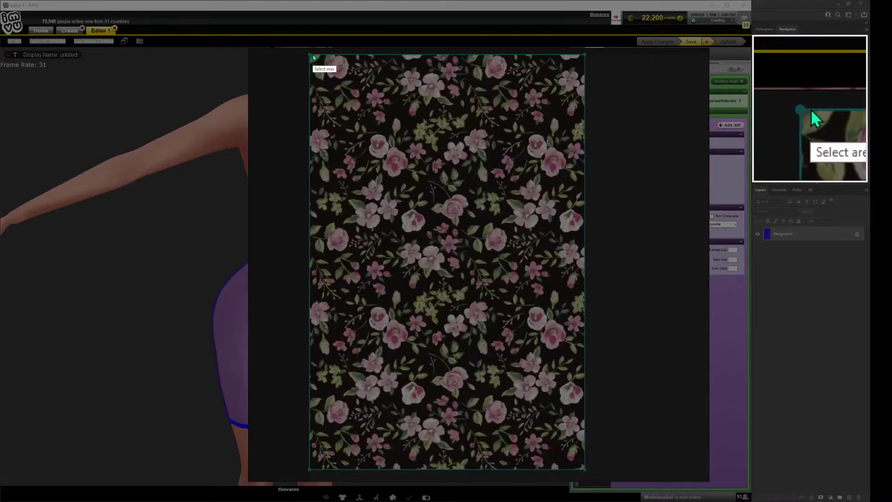
{"action": "left_click_drag", "start_coordinate": [311, 58], "coordinate": [583, 465]}
{"action": "left_click", "coordinate": [557, 471]}
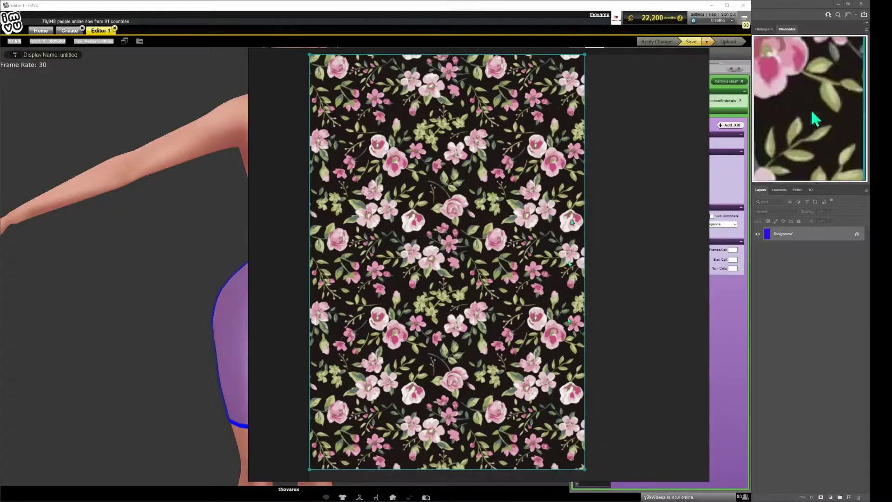
- Shrink the reference board and move it beside the avatar, then return to Photoshop
{"action": "scroll", "coordinate": [449, 166], "scroll_direction": "down", "scroll_amount": 10}
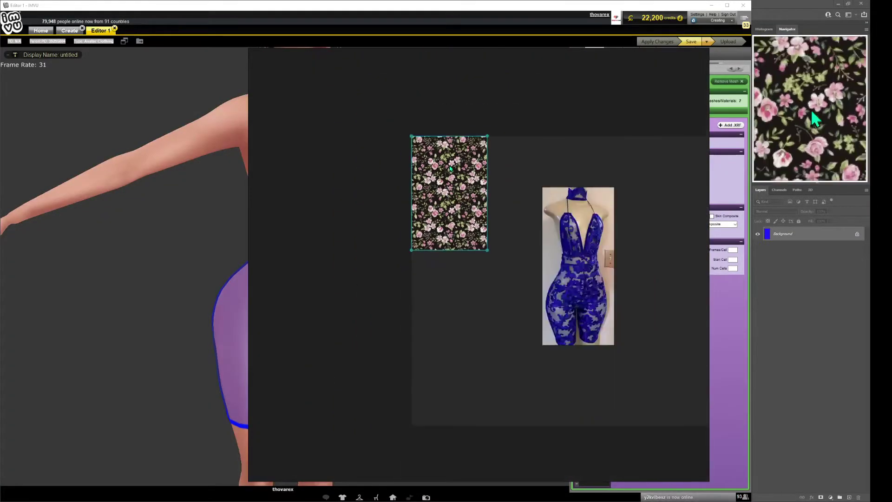
{"action": "left_click_drag", "start_coordinate": [250, 51], "coordinate": [434, 157]}
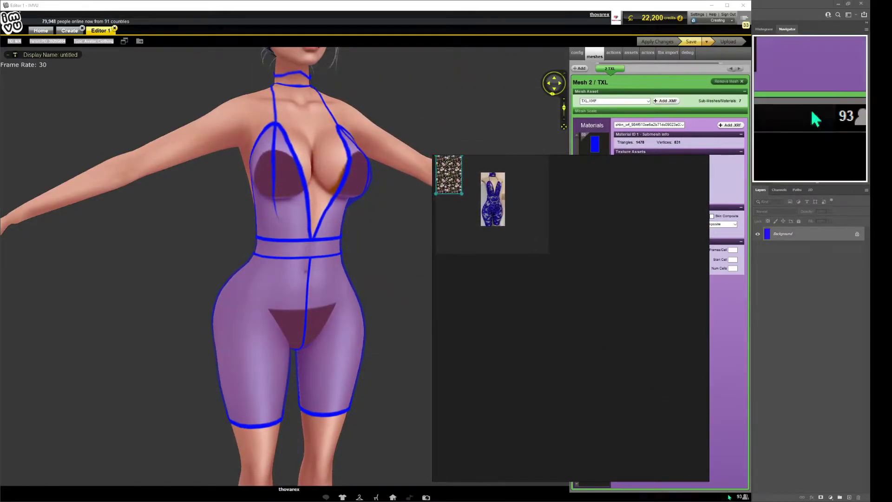
{"action": "left_click_drag", "start_coordinate": [709, 481], "coordinate": [533, 236]}
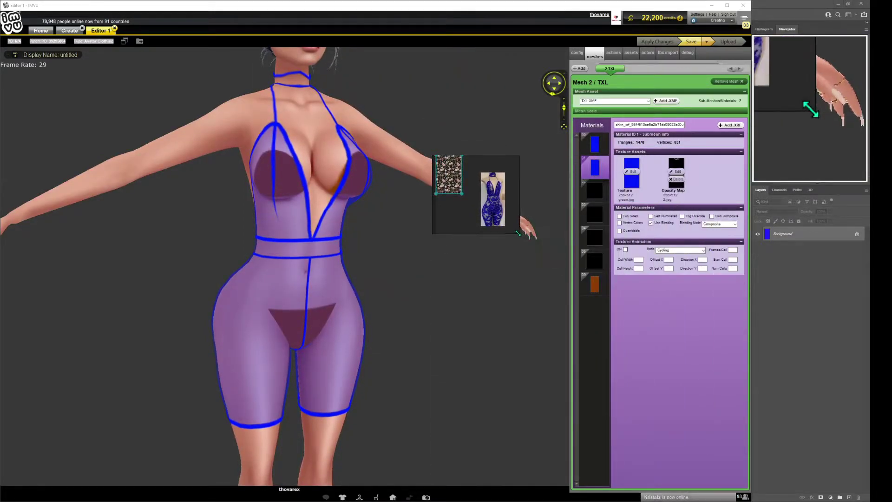
{"action": "left_click_drag", "start_coordinate": [483, 213], "coordinate": [5, 381]}
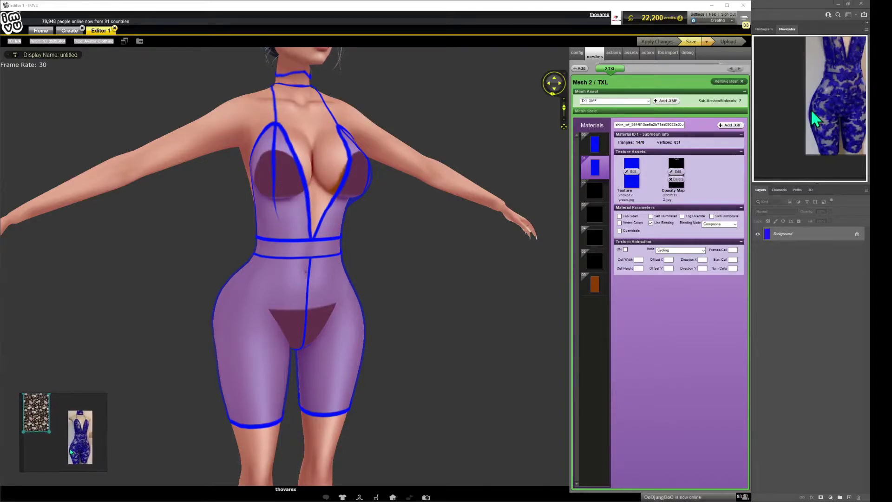
{"action": "scroll", "coordinate": [396, 290], "scroll_direction": "down", "scroll_amount": 5}
{"action": "scroll", "coordinate": [397, 291], "scroll_direction": "up", "scroll_amount": 5}
{"action": "left_click_drag", "start_coordinate": [397, 288], "coordinate": [380, 275]}
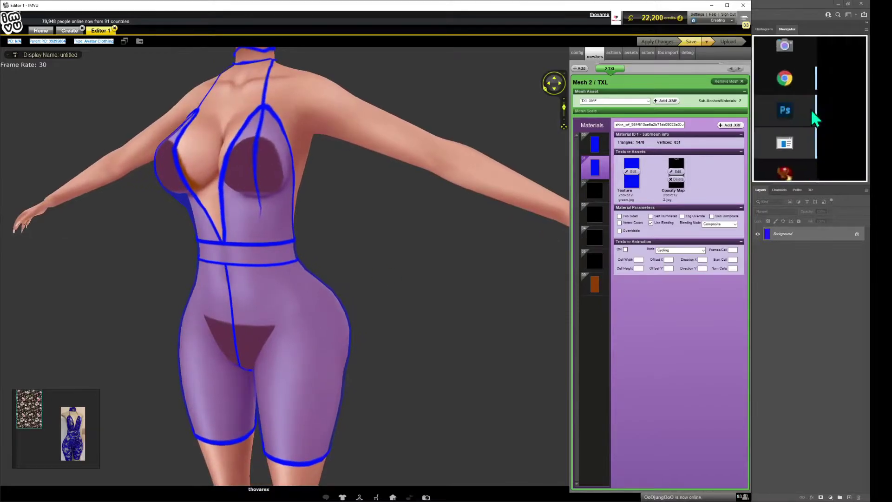
{"action": "left_click", "coordinate": [887, 228]}
- Switch to the 1.jpg texture and zoom out to see the whole canvas
{"action": "left_click", "coordinate": [195, 26]}
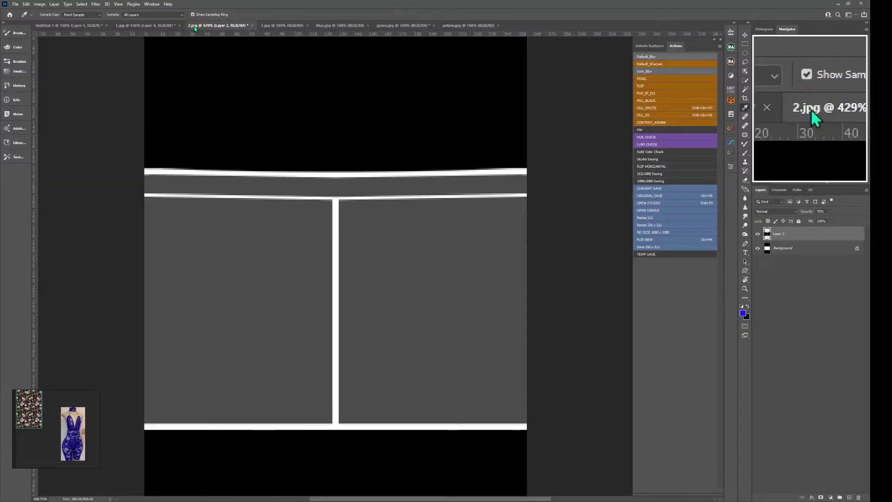
{"action": "left_click", "coordinate": [147, 26]}
{"action": "left_click_drag", "start_coordinate": [437, 205], "coordinate": [422, 215]}
{"action": "left_click_drag", "start_coordinate": [483, 247], "coordinate": [447, 255]}
{"action": "left_click", "coordinate": [448, 255]}
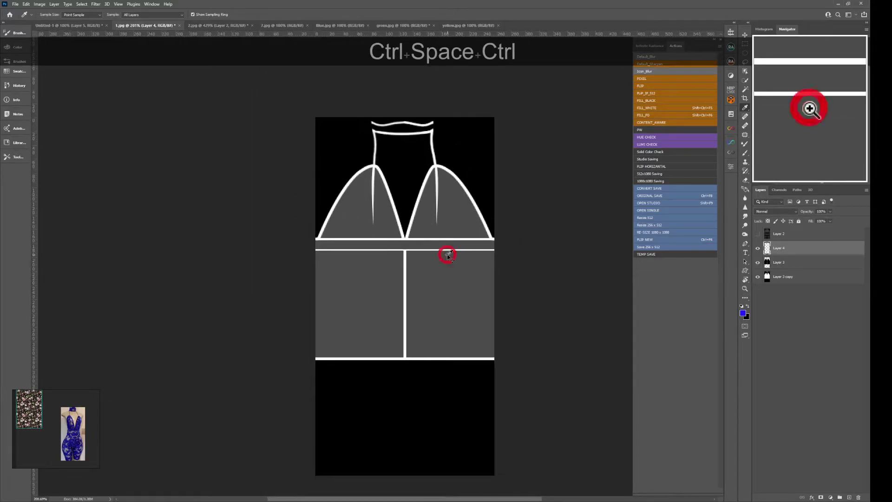
- Paste the floral capture as Layer 5 and scale it to about 26% over the bodice centre
{"action": "key", "text": "ctrl+v"}
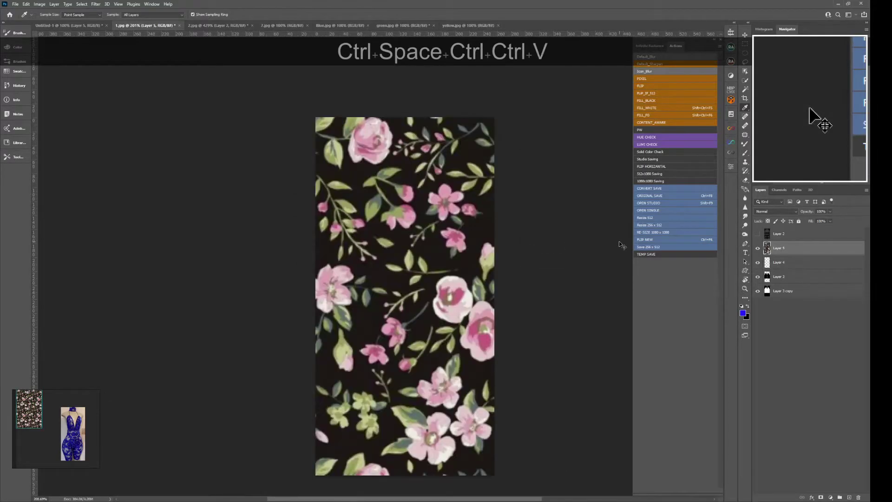
{"action": "key", "text": "ctrl+t"}
{"action": "left_click_drag", "start_coordinate": [316, 119], "coordinate": [269, 79]}
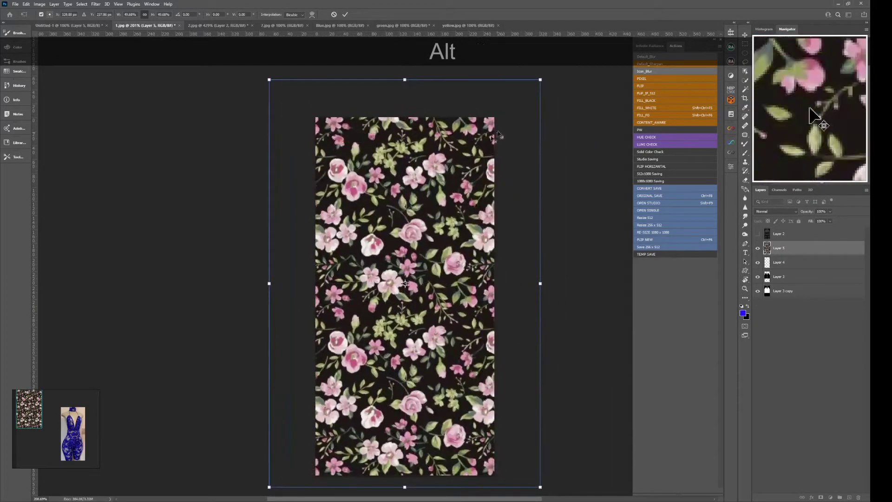
{"action": "left_click_drag", "start_coordinate": [541, 80], "coordinate": [472, 175]}
{"action": "mouse_move", "coordinate": [401, 260]}
{"action": "left_mouse_down"}
{"action": "mouse_move", "coordinate": [522, 266]}
{"action": "mouse_move", "coordinate": [409, 248]}
{"action": "left_mouse_up"}
{"action": "key", "text": "ctrl+Return"}
- Tag the original floral Layer 5 red and hide it as a backup
{"action": "right_click", "coordinate": [758, 249]}
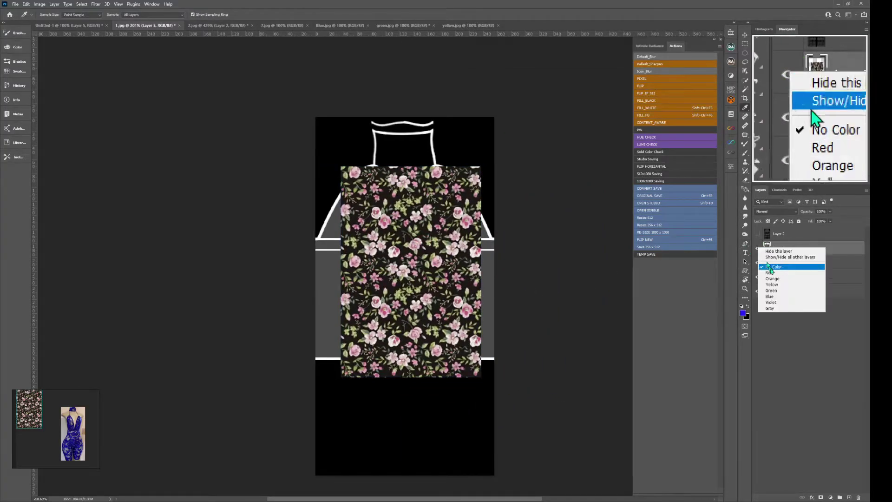
{"action": "left_click", "coordinate": [766, 267]}
{"action": "left_click", "coordinate": [758, 249]}
{"action": "left_click", "coordinate": [758, 249]}
{"action": "right_click", "coordinate": [759, 249]}
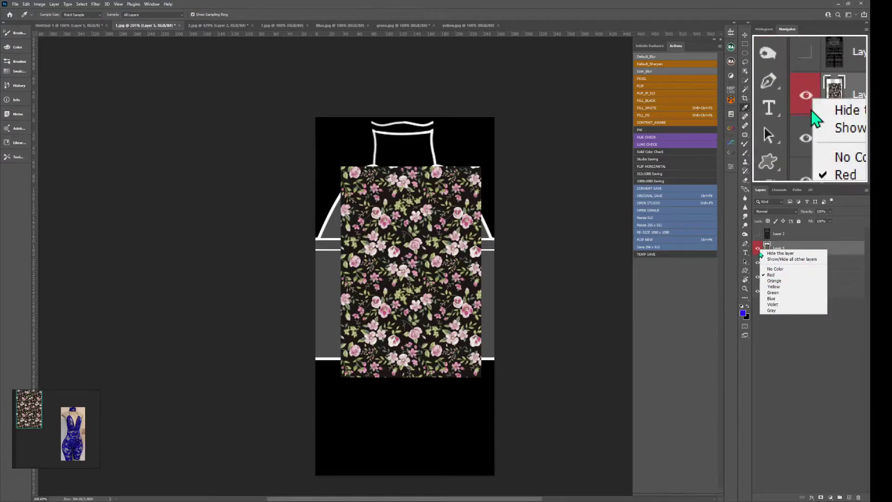
{"action": "left_click", "coordinate": [756, 248]}
{"action": "left_click", "coordinate": [757, 249]}
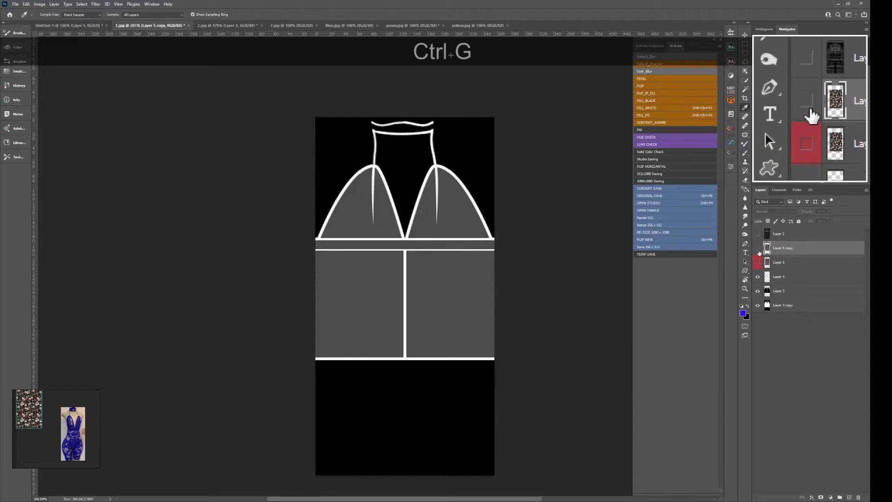
- Show Layer 5 copy and shift it down over the bodysuit, zooming into the lower area
{"action": "left_click", "coordinate": [759, 248]}
{"action": "left_click_drag", "start_coordinate": [343, 214], "coordinate": [370, 262]}
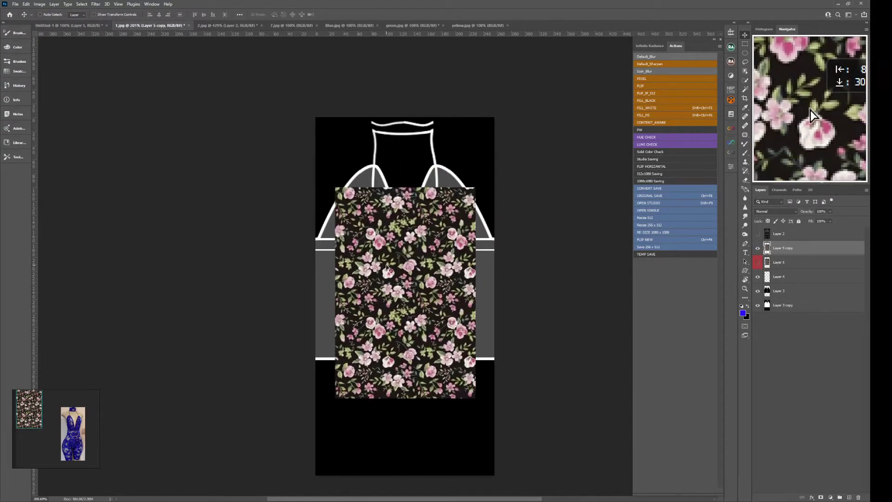
{"action": "key", "text": "ctrl+space"}
{"action": "left_click", "coordinate": [470, 342]}
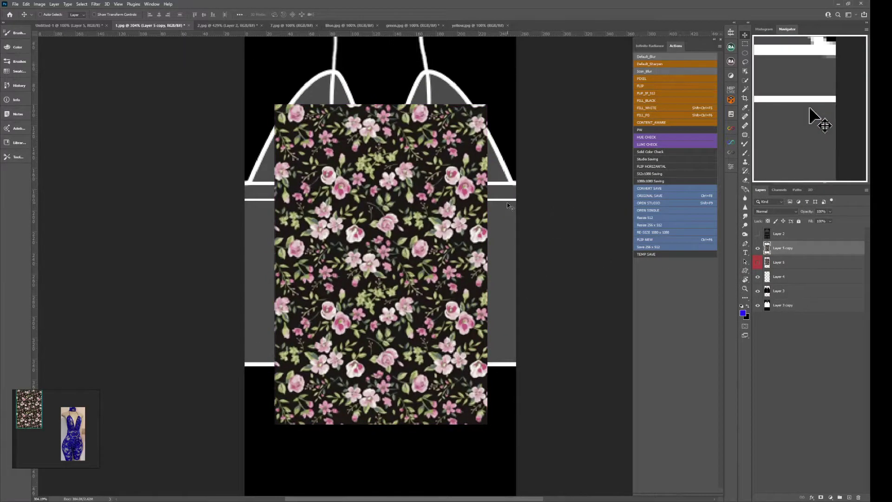
- Select the floral layer's black background with Color Range and delete it
{"action": "left_click", "coordinate": [87, 6]}
{"action": "left_click", "coordinate": [93, 72]}
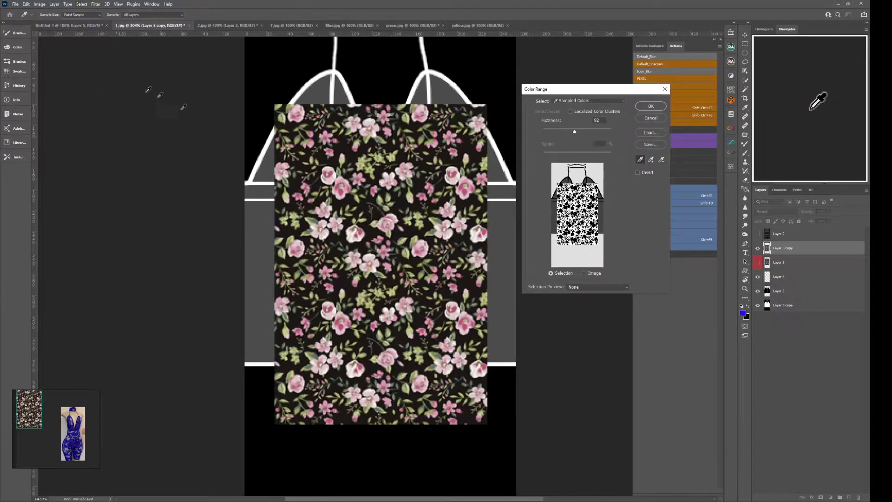
{"action": "left_click", "coordinate": [372, 229]}
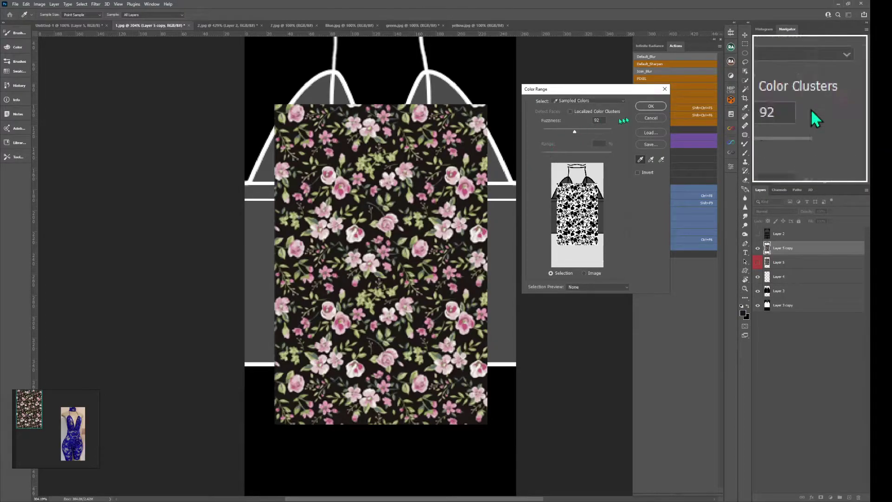
{"action": "left_click", "coordinate": [644, 109]}
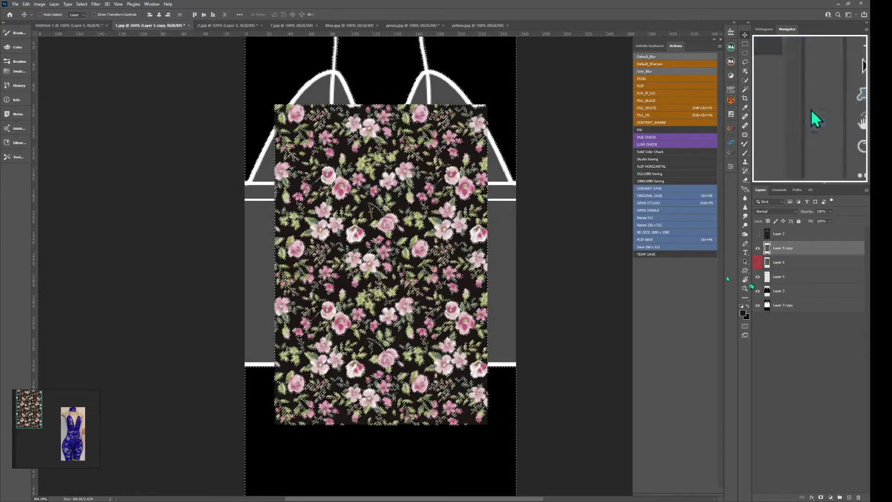
{"action": "left_click", "coordinate": [757, 248]}
{"action": "left_click", "coordinate": [758, 247]}
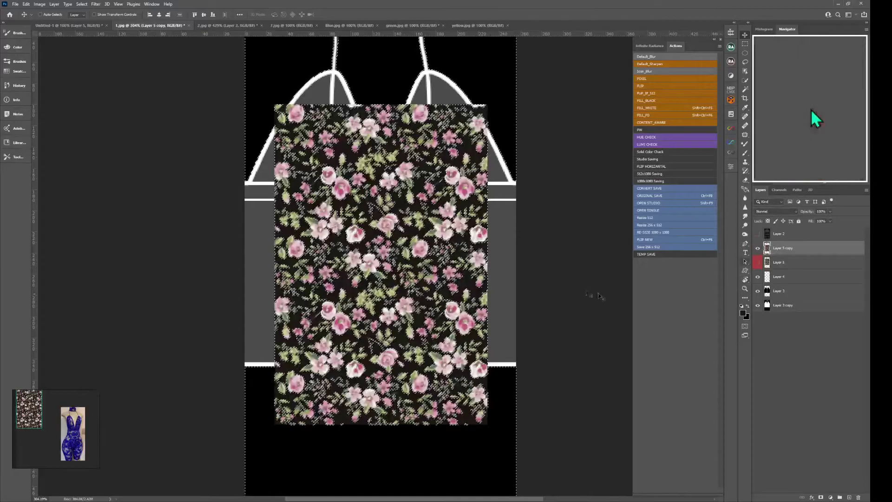
{"action": "key", "text": "Delete"}
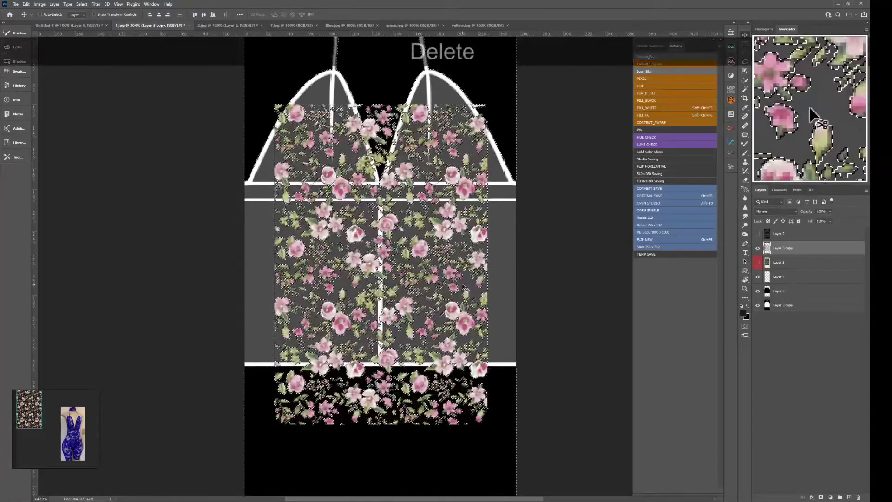
{"action": "key", "text": "ctrl+d"}
{"action": "mouse_move", "coordinate": [423, 242]}
{"action": "left_mouse_down"}
{"action": "mouse_move", "coordinate": [475, 217]}
{"action": "mouse_move", "coordinate": [427, 237]}
{"action": "left_mouse_up"}
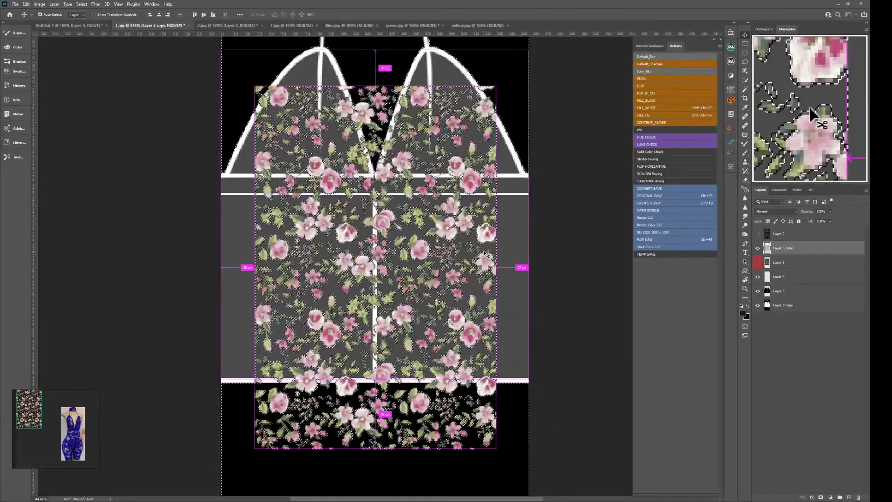
- Deselect and blink the cleaned floral layer off and on to check it against the bodice
{"action": "key", "text": "ctrl+d"}
{"action": "left_click", "coordinate": [758, 248]}
{"action": "left_click", "coordinate": [758, 248]}
{"action": "left_click", "coordinate": [758, 248]}
{"action": "left_click", "coordinate": [758, 248]}
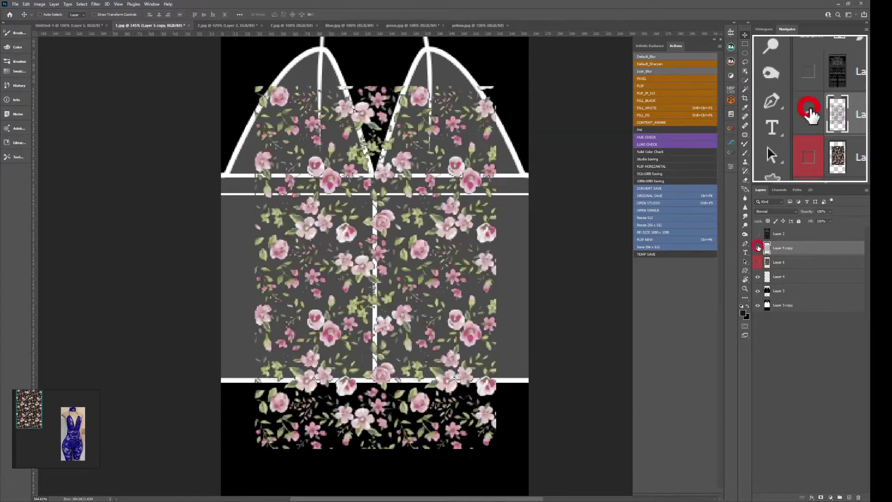
{"action": "left_click", "coordinate": [758, 248]}
{"action": "left_click", "coordinate": [758, 248]}
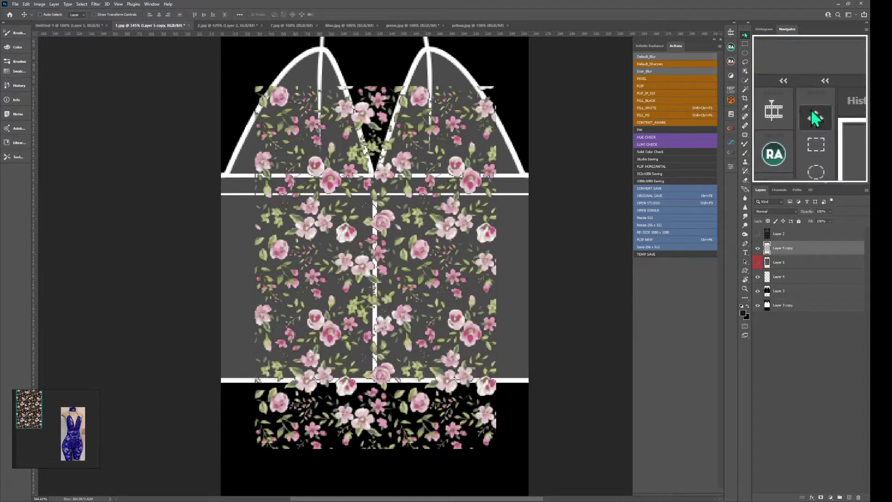
{"action": "left_click_drag", "start_coordinate": [505, 235], "coordinate": [487, 239]}
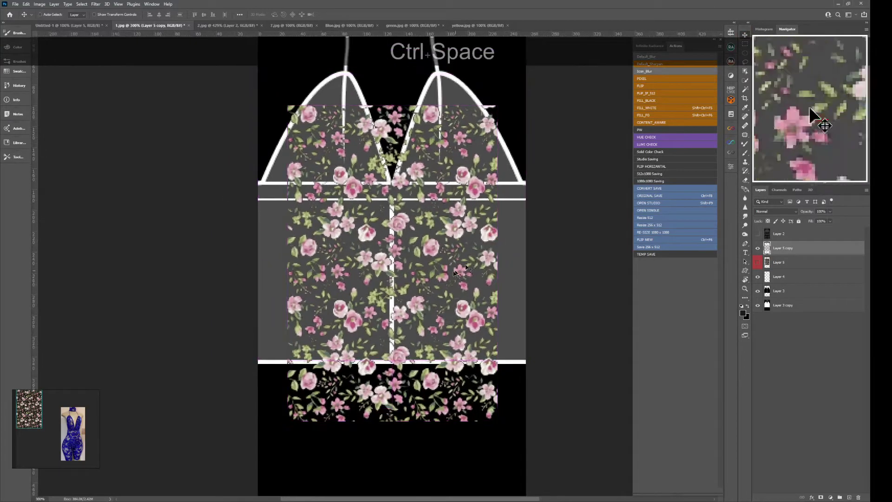
- Tag the floral layer yellow and hide it, then shift a visible duplicate 100 px right, 90 px down
{"action": "key", "text": "v"}
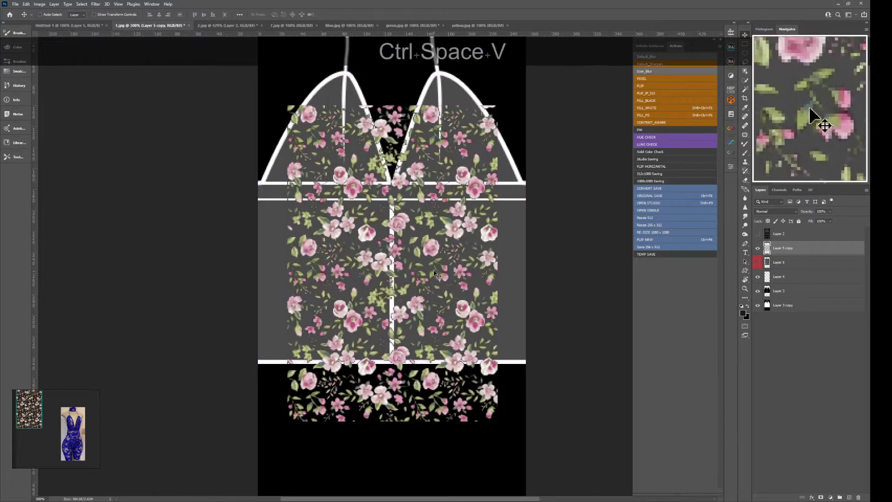
{"action": "right_click", "coordinate": [758, 252]}
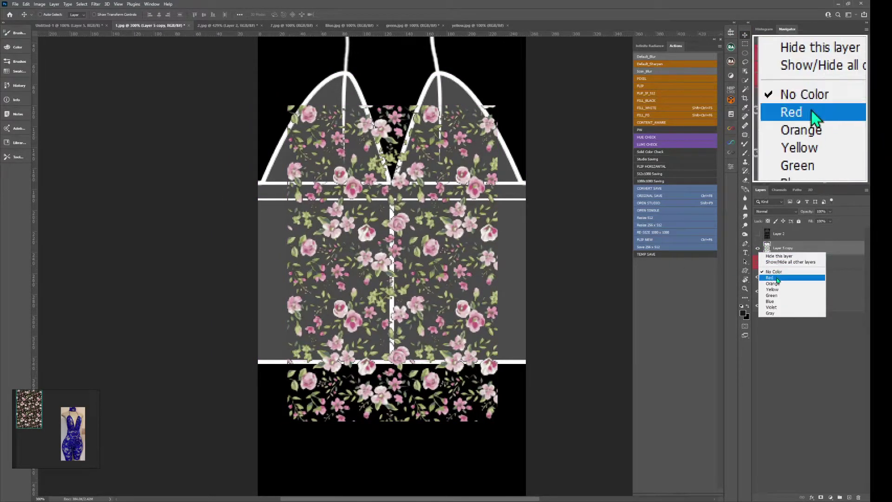
{"action": "left_click", "coordinate": [775, 290]}
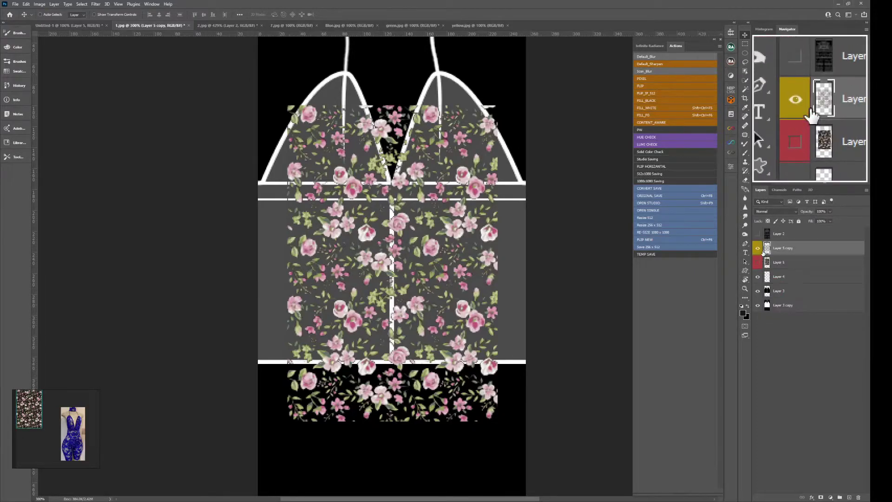
{"action": "left_click", "coordinate": [759, 251]}
{"action": "key", "text": "ctrl"}
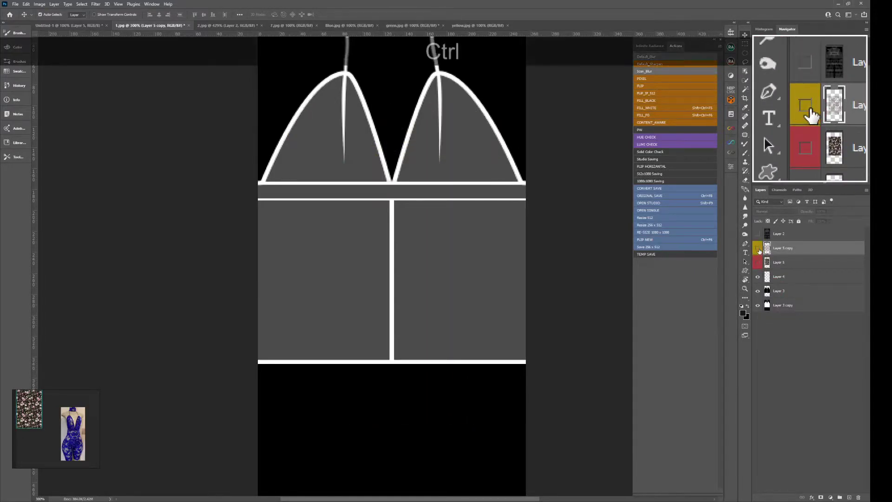
{"action": "left_click", "coordinate": [759, 251]}
{"action": "left_click_drag", "start_coordinate": [380, 188], "coordinate": [292, 242]}
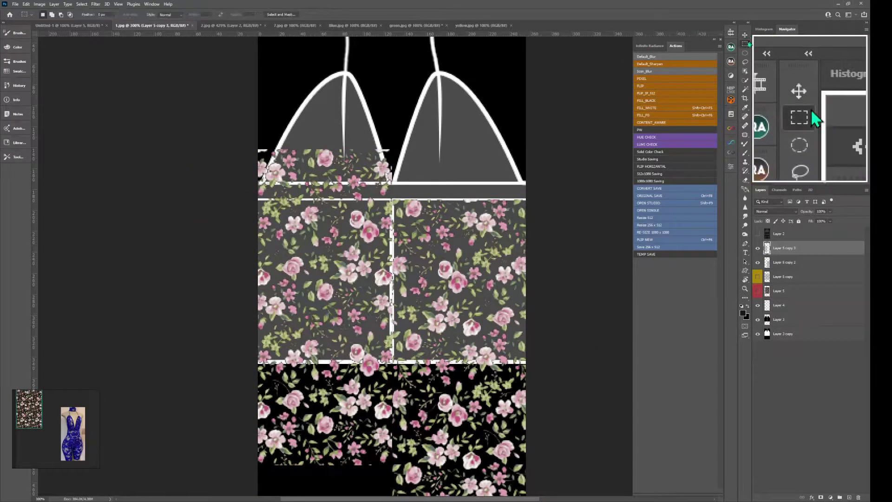
- Delete the pattern overflow over the cups and in the lower-left block
{"action": "left_click_drag", "start_coordinate": [256, 106], "coordinate": [494, 200]}
{"action": "key", "text": "Delete"}
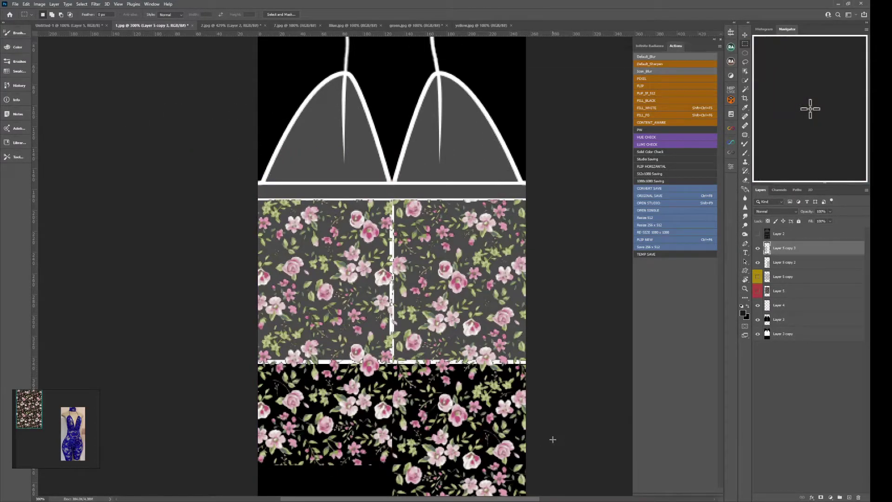
{"action": "key", "text": "Delete"}
- Compare the floral copies, then show Layer 5 copy 4 and put it into Free Transform
{"action": "left_click", "coordinate": [771, 261]}
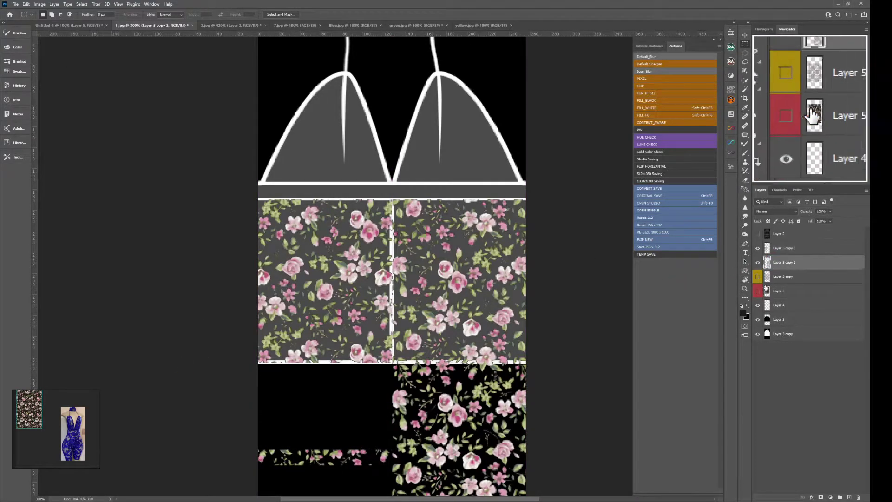
{"action": "left_click", "coordinate": [758, 276]}
{"action": "left_click", "coordinate": [757, 277]}
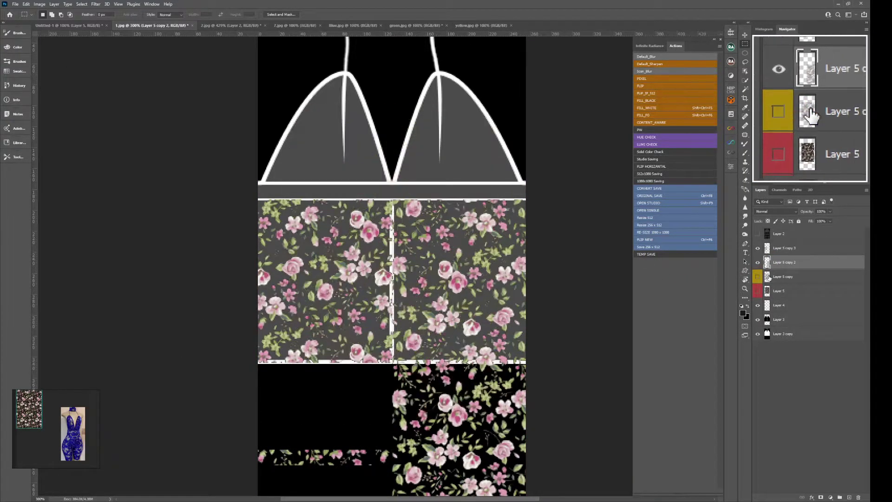
{"action": "left_click", "coordinate": [767, 276]}
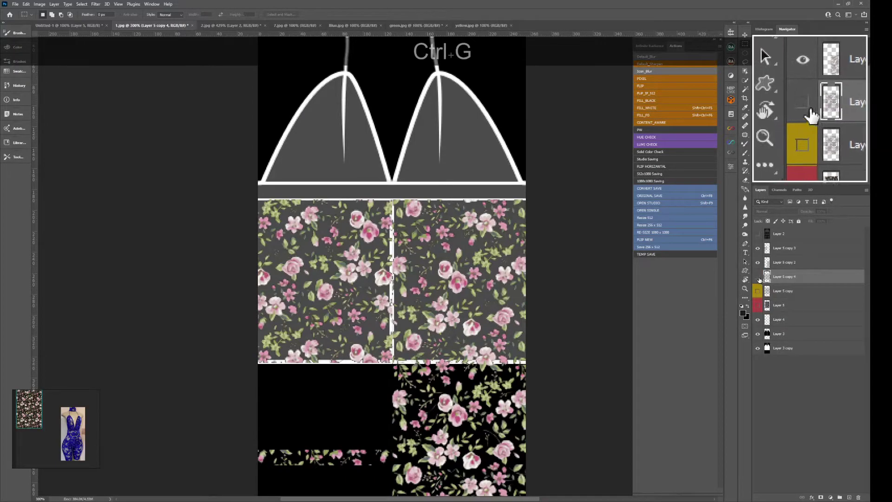
{"action": "left_click", "coordinate": [758, 277]}
{"action": "left_click", "coordinate": [759, 277]}
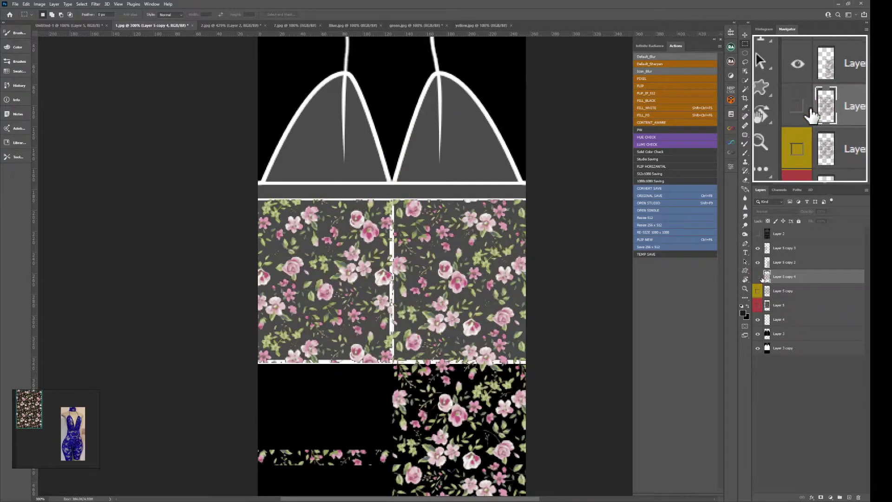
{"action": "left_click", "coordinate": [758, 278]}
{"action": "key", "text": "ctrl+t"}
- Rotate the floral copy 90° clockwise, move it up, and commit the transform
{"action": "right_click", "coordinate": [376, 198]}
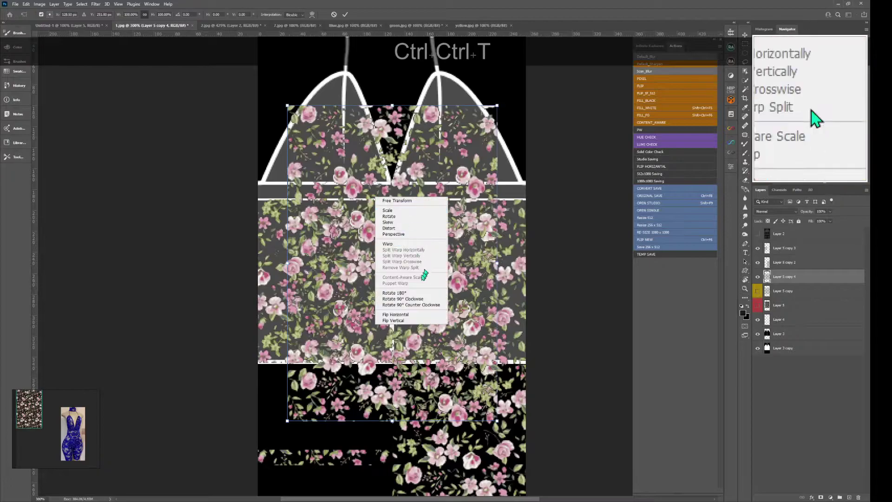
{"action": "left_click", "coordinate": [403, 299]}
{"action": "left_click_drag", "start_coordinate": [400, 267], "coordinate": [400, 193]}
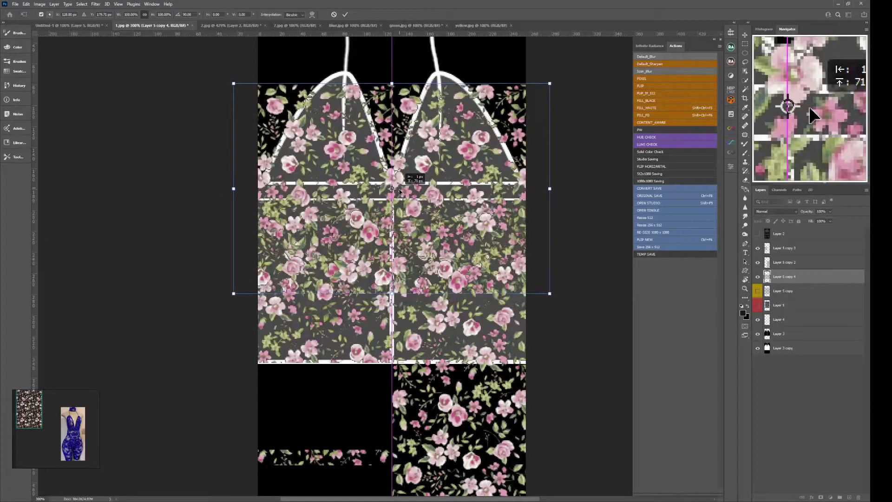
{"action": "key", "text": "ctrl+Return"}
{"action": "key", "text": "f"}
- Keep the rotated pattern only on the narrow band beneath the cups, deleting everything outside it
{"action": "left_click_drag", "start_coordinate": [253, 182], "coordinate": [556, 212]}
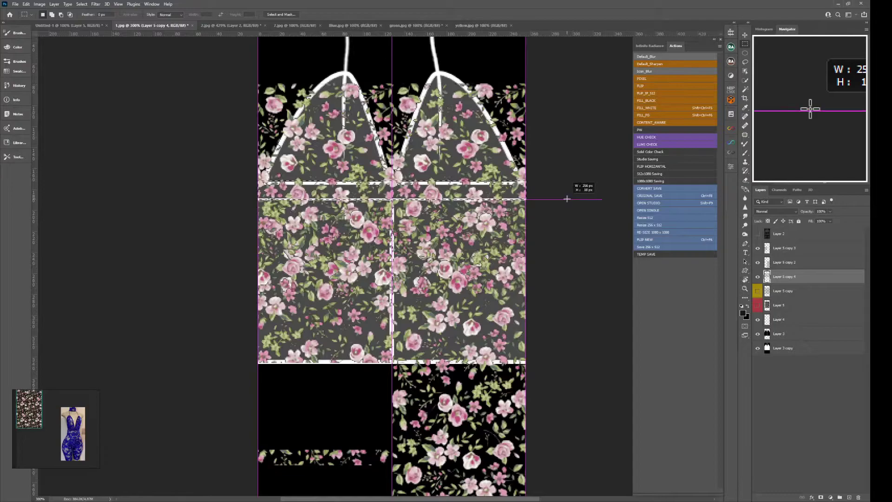
{"action": "key", "text": "ctrl"}
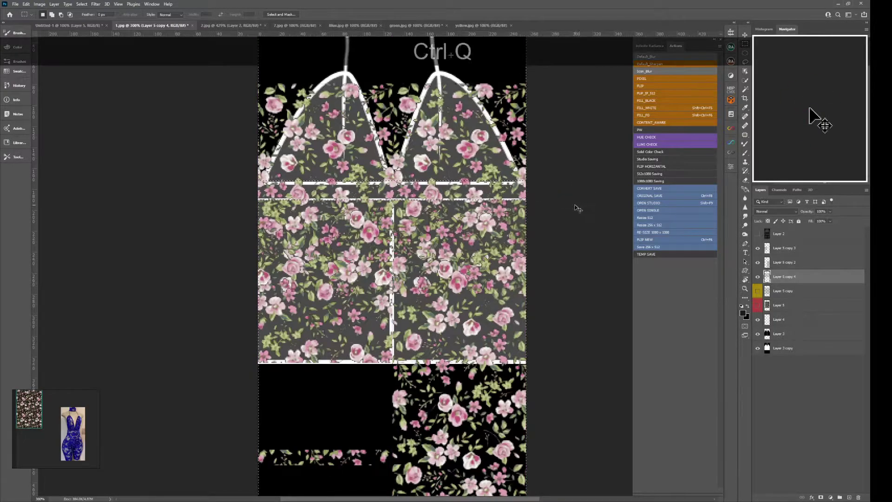
{"action": "key", "text": "Delete"}
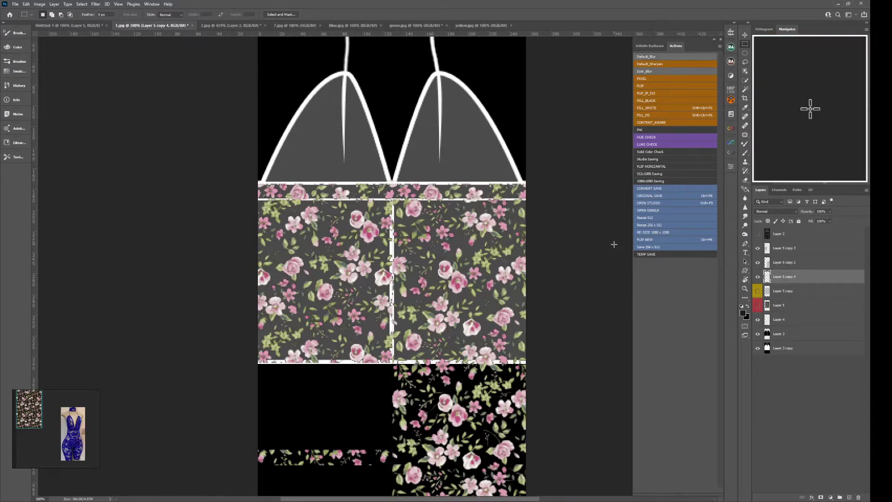
{"action": "left_click", "coordinate": [778, 293]}
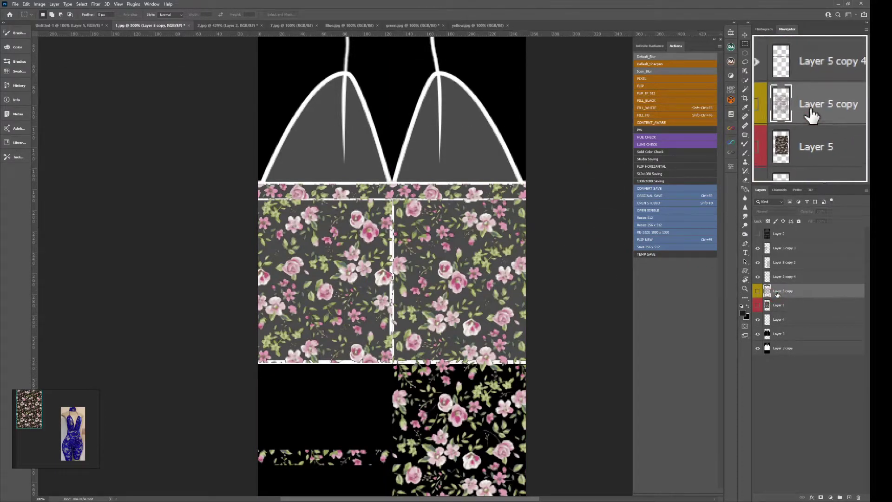
- Duplicate Layer 5 copy and move the new floral copy up and left over the cups
{"action": "key", "text": "ctrl"}
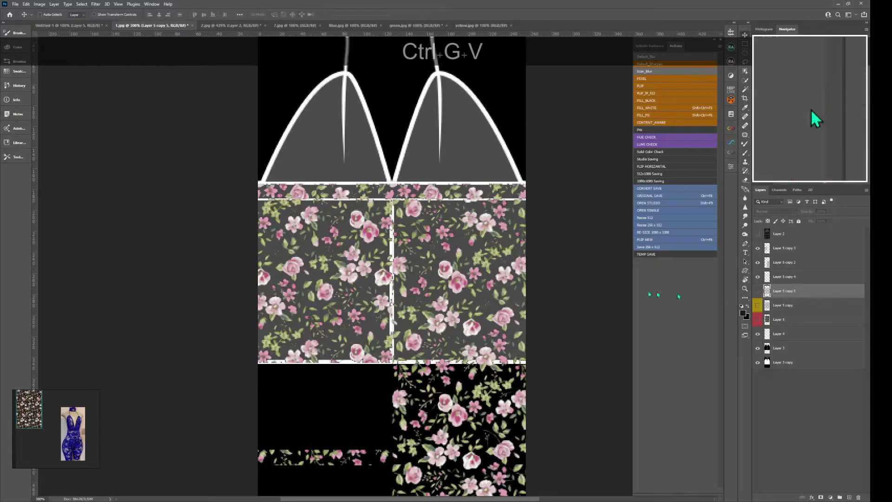
{"action": "left_click", "coordinate": [758, 291]}
{"action": "left_click_drag", "start_coordinate": [432, 278], "coordinate": [388, 109]}
{"action": "key", "text": "ctrl+space"}
{"action": "left_click_drag", "start_coordinate": [450, 225], "coordinate": [544, 162]}
{"action": "left_click", "coordinate": [432, 254]}
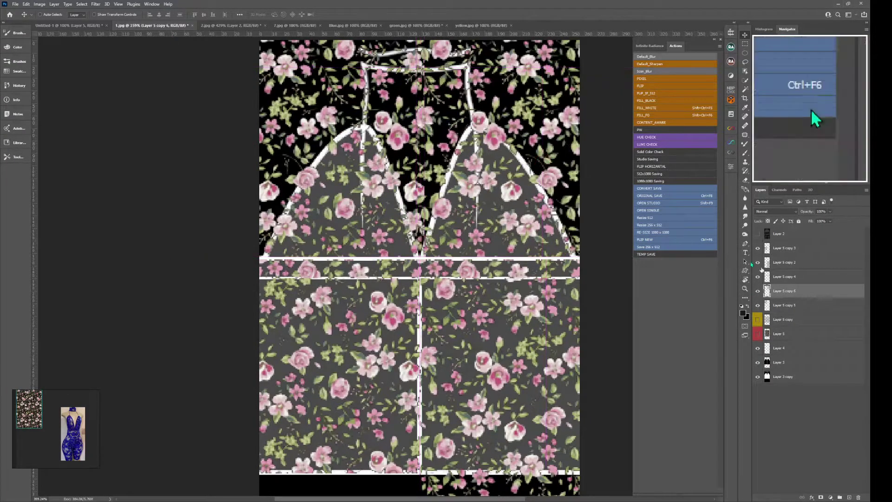
- Merge the five floral pattern layers into one with Shift+Ctrl+E and check the result
{"action": "left_click", "coordinate": [768, 248], "text": "shift"}
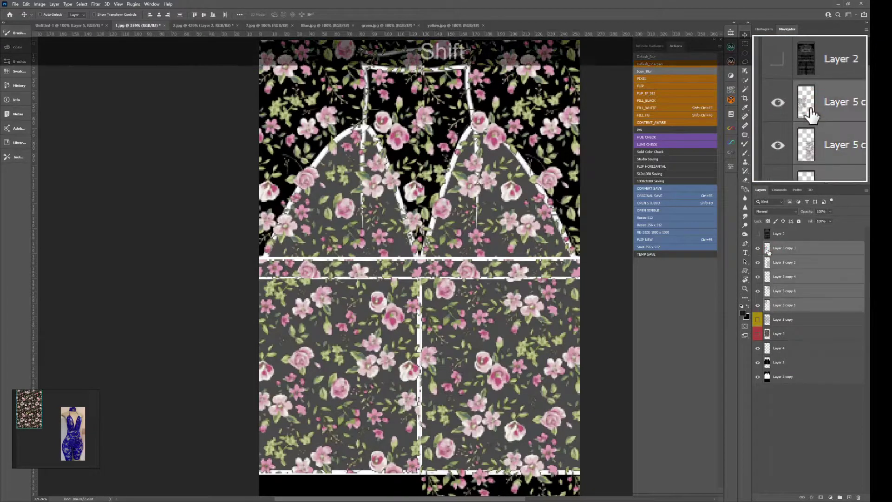
{"action": "key", "text": "ctrl+shift+e"}
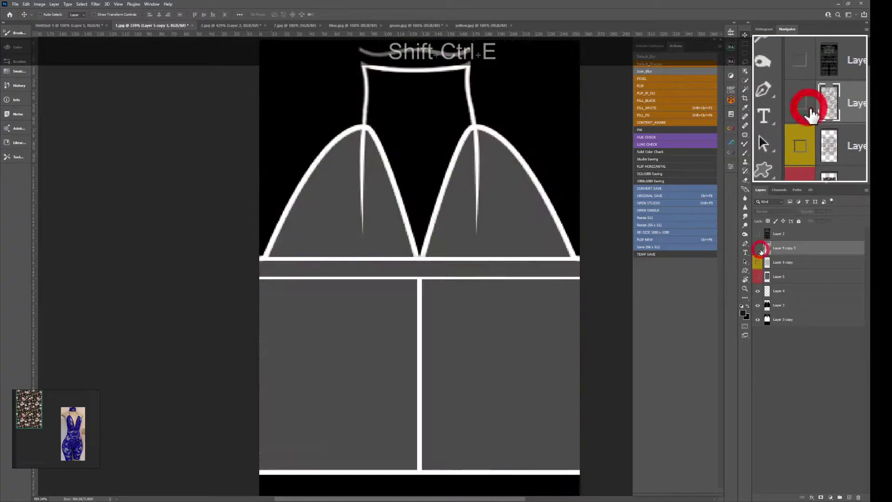
{"action": "left_click", "coordinate": [758, 248]}
{"action": "left_click", "coordinate": [758, 249]}
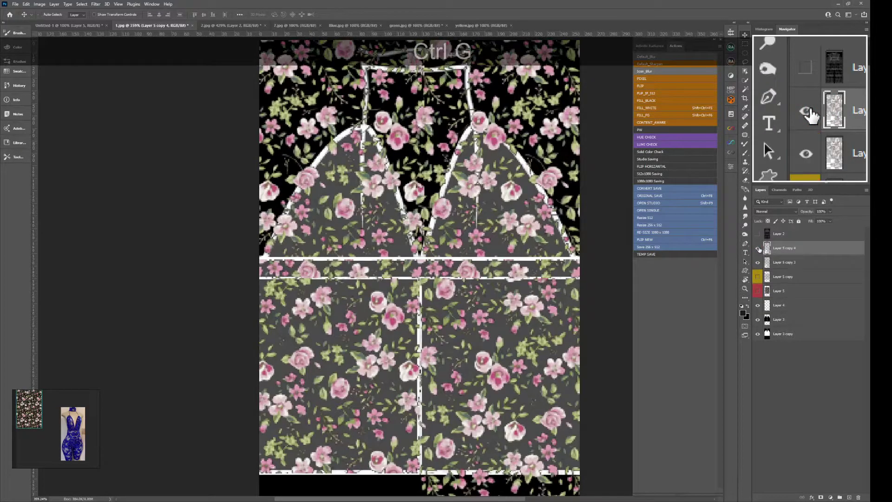
{"action": "left_click", "coordinate": [758, 263]}
{"action": "left_click", "coordinate": [758, 263]}
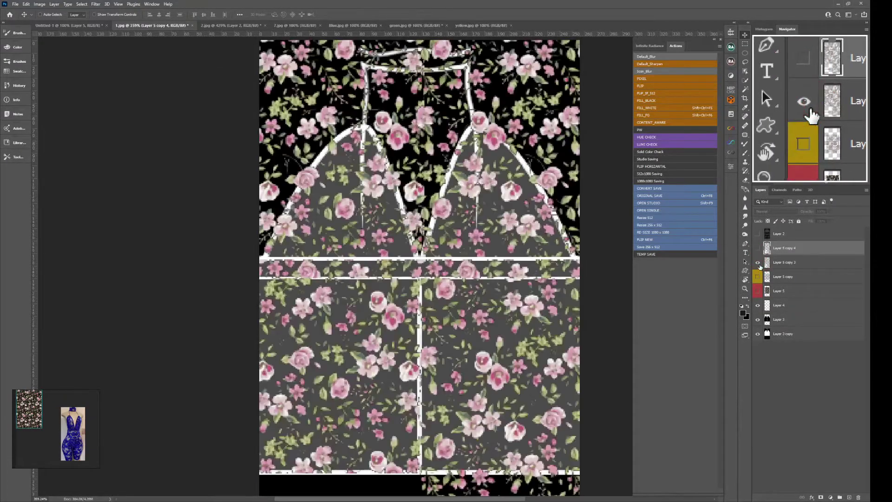
- Tag Layer 5 copy 3 blue as a backup and toggle it against Layer 5 copy 4
{"action": "right_click", "coordinate": [758, 262]}
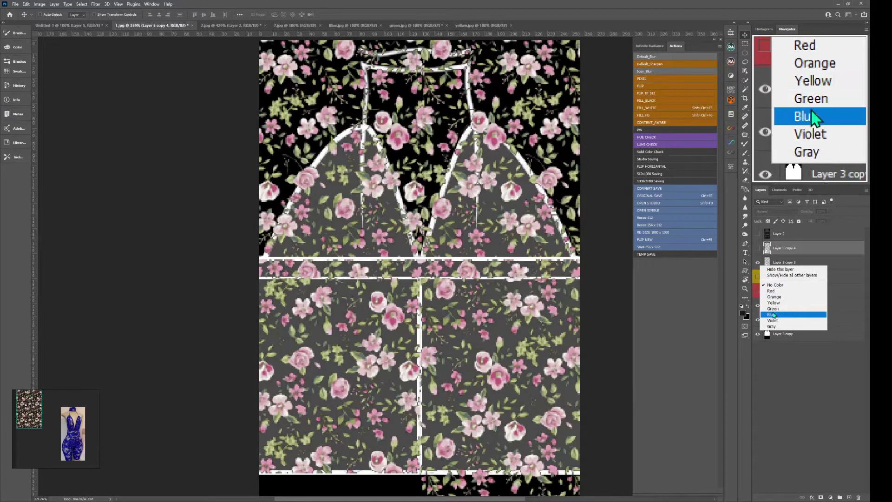
{"action": "left_click", "coordinate": [774, 315]}
{"action": "left_click", "coordinate": [758, 263]}
{"action": "left_click", "coordinate": [758, 263]}
{"action": "left_click", "coordinate": [759, 262]}
{"action": "left_click", "coordinate": [758, 249]}
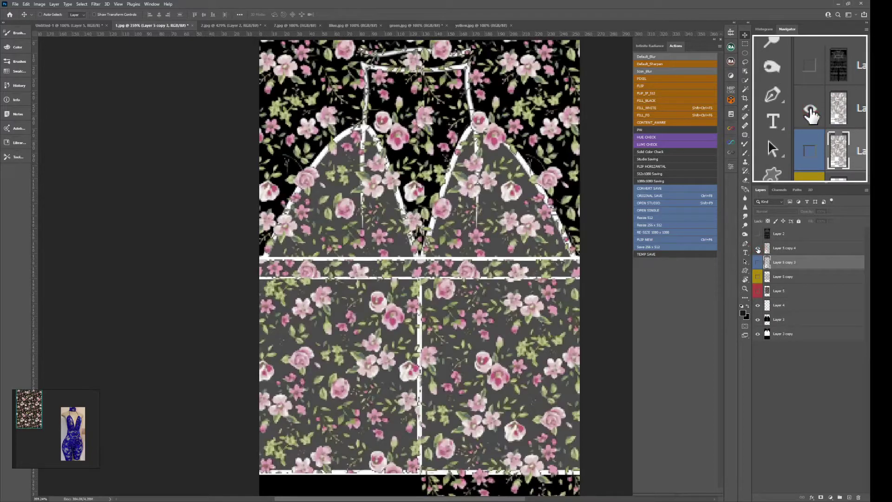
{"action": "left_click", "coordinate": [765, 250]}
{"action": "left_click", "coordinate": [758, 249]}
{"action": "left_click", "coordinate": [758, 249]}
{"action": "left_click", "coordinate": [758, 248]}
- Clear the floral pattern outside the dress-panel selection and deselect
{"action": "left_click", "coordinate": [759, 249]}
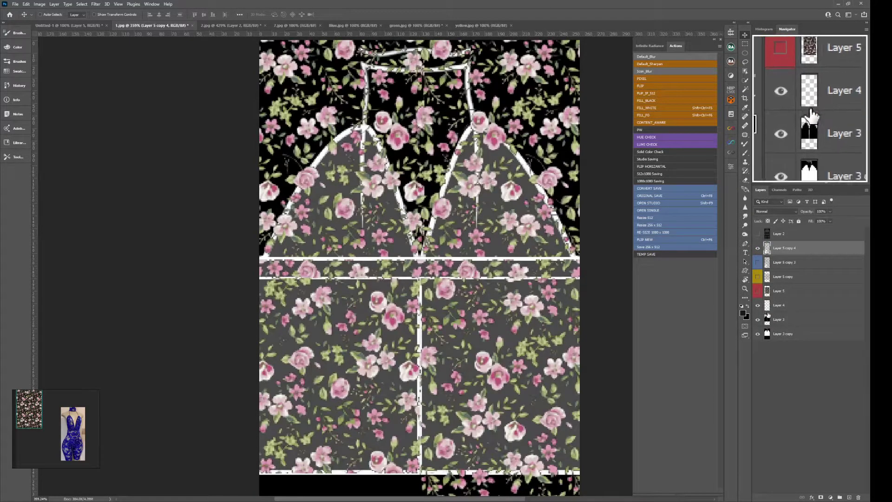
{"action": "key", "text": "ctrl"}
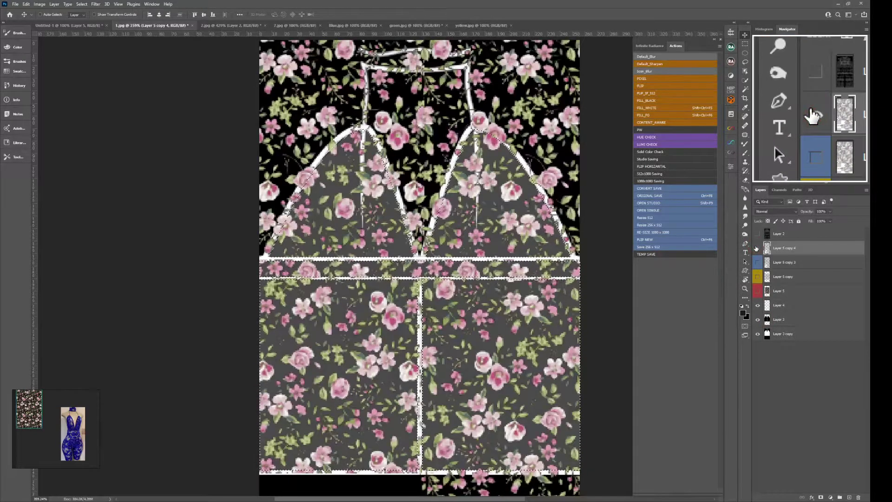
{"action": "left_click", "coordinate": [756, 248]}
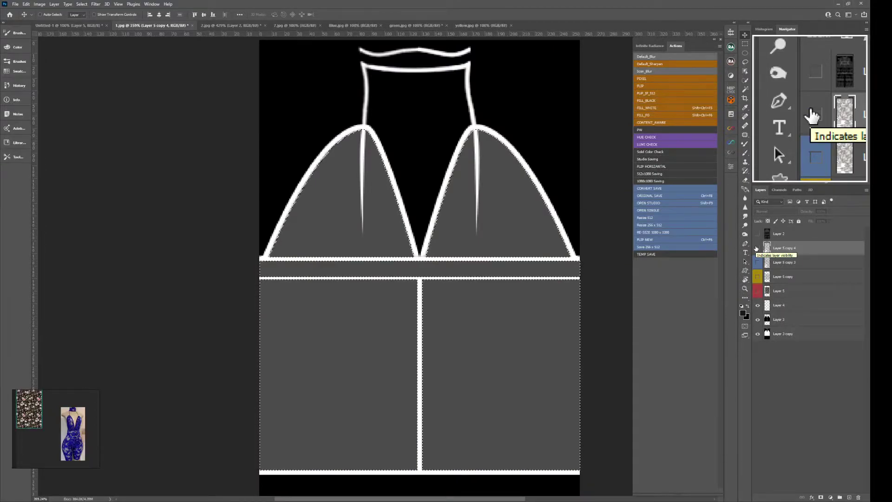
{"action": "key", "text": "ctrl+q"}
{"action": "left_click", "coordinate": [757, 248]}
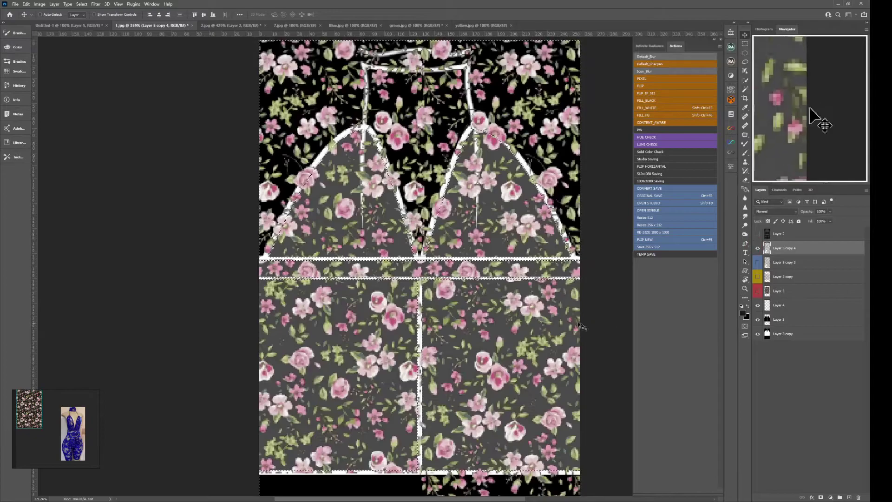
{"action": "key", "text": "Delete"}
{"action": "key", "text": "ctrl+d"}
- Undo the trim so the pattern covers the whole template again, and reset colours to black and white
{"action": "key", "text": "ctrl+space"}
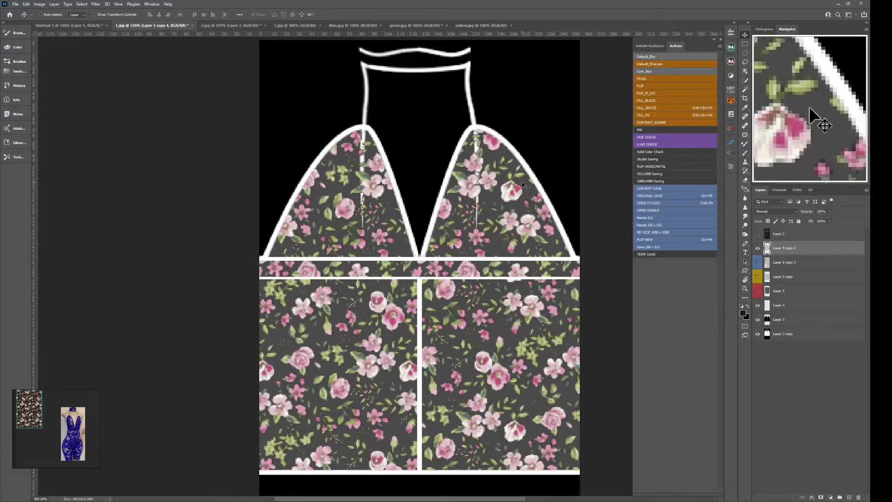
{"action": "key", "text": "ctrl+w"}
{"action": "key", "text": "ctrl+w"}
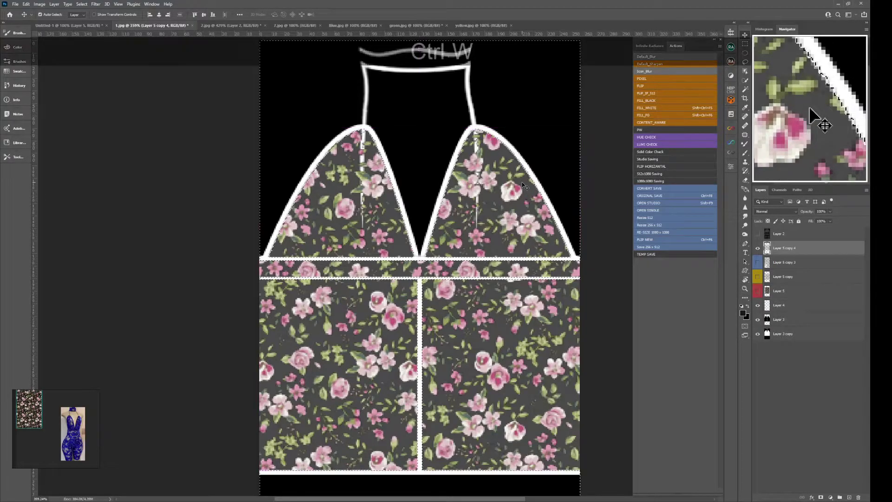
{"action": "key", "text": "ctrl+d"}
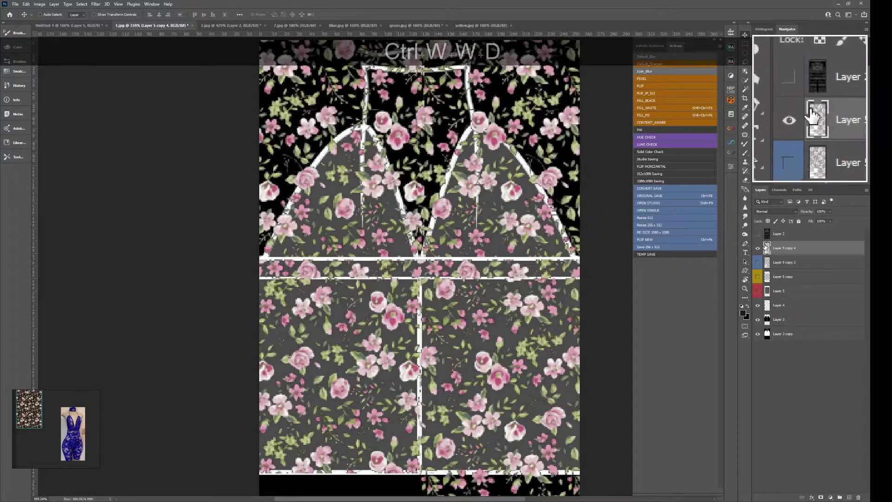
{"action": "scroll", "coordinate": [374, 160], "scroll_direction": "up", "scroll_amount": 2}
{"action": "key", "text": "d"}
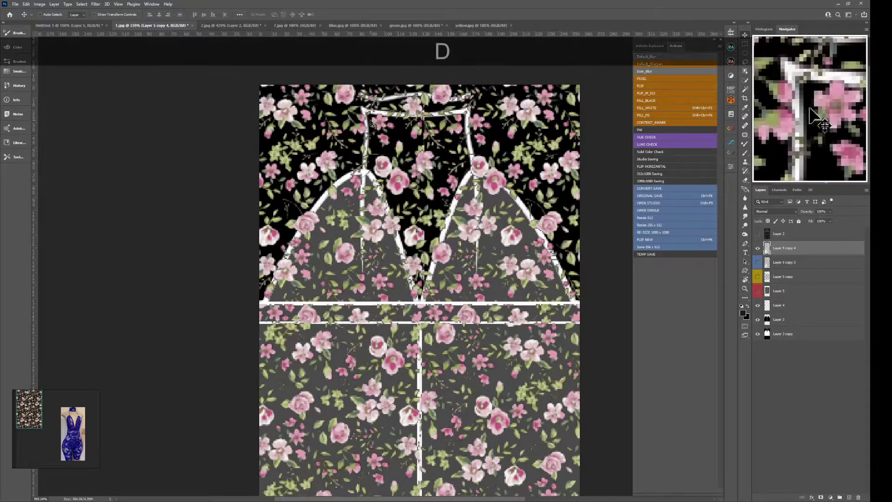
{"action": "key", "text": "shift+s"}
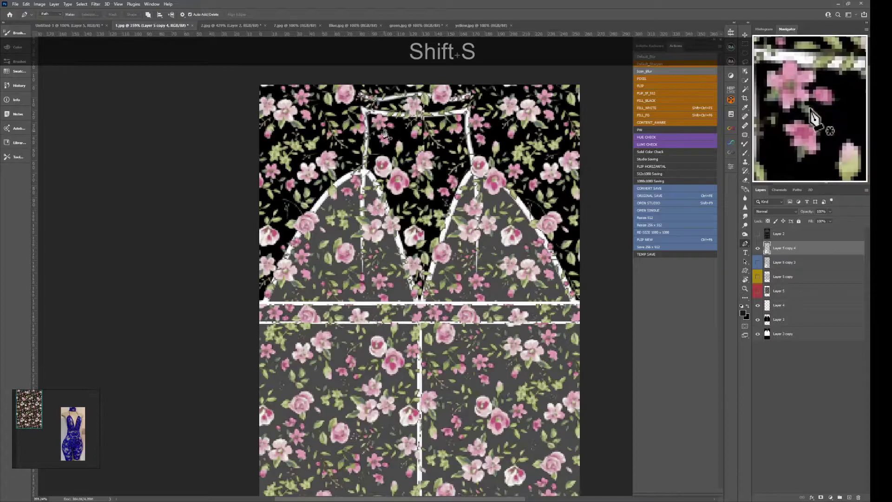
- Cut the floral pattern from the upper-left panel down to the waistband and paste it in place as Layer 6
{"action": "left_click", "coordinate": [745, 44]}
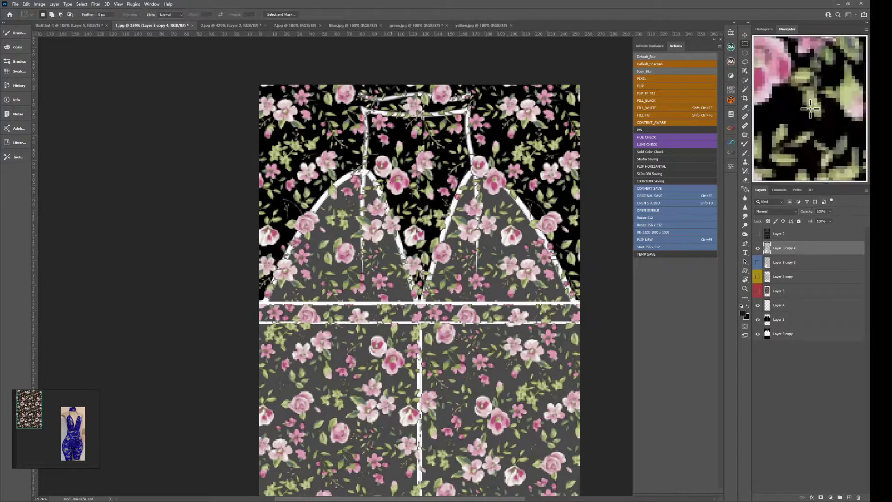
{"action": "left_click_drag", "start_coordinate": [259, 85], "coordinate": [422, 302]}
{"action": "key", "text": "ctrl"}
{"action": "key", "text": "ctrl+x"}
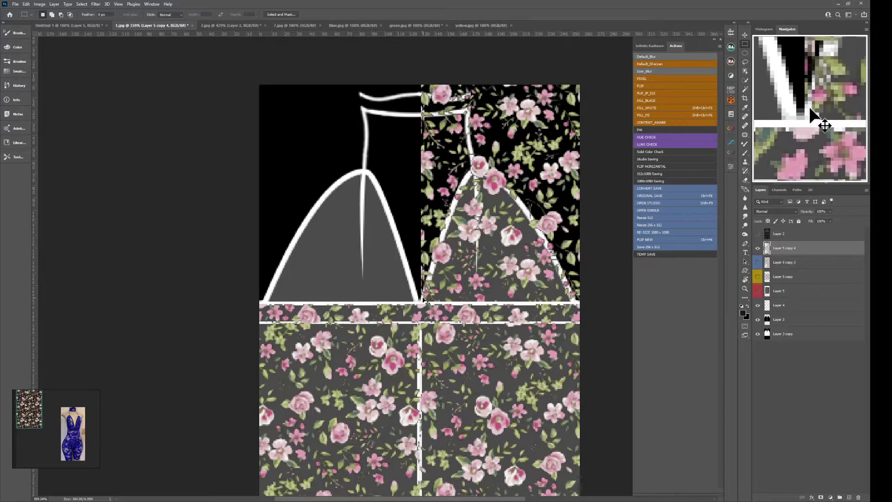
{"action": "key", "text": "ctrl+shift+v"}
{"action": "left_click", "coordinate": [418, 199]}
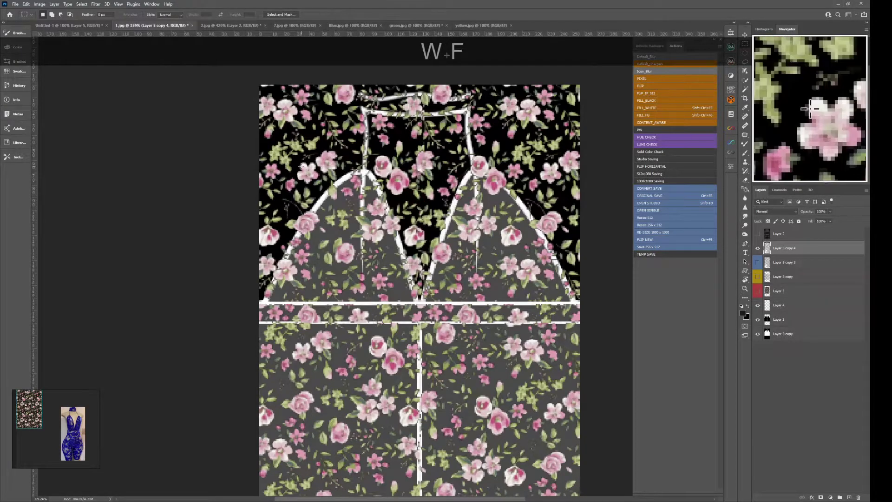
{"action": "key", "text": "f"}
{"action": "left_click_drag", "start_coordinate": [257, 139], "coordinate": [420, 303]}
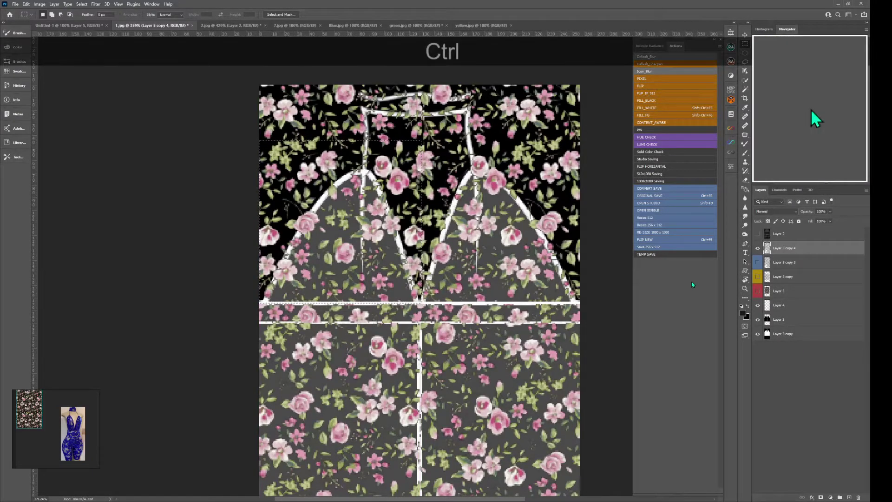
{"action": "key", "text": "ctrl+x"}
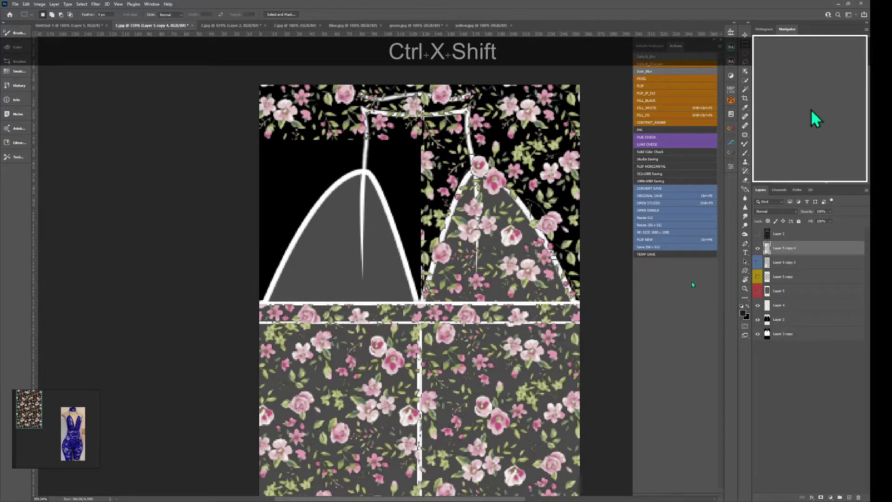
{"action": "key", "text": "ctrl+shift+v"}
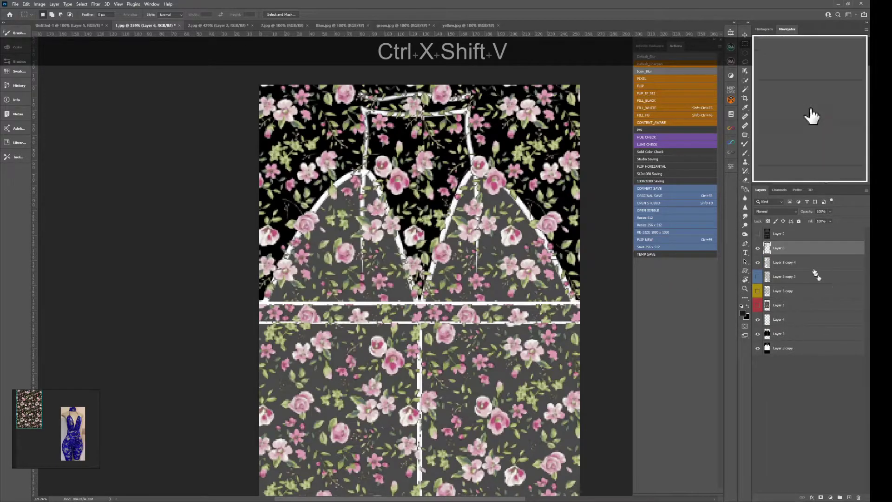
{"action": "left_click", "coordinate": [758, 248]}
{"action": "left_click", "coordinate": [758, 248]}
{"action": "left_click", "coordinate": [397, 217], "text": "ctrl"}
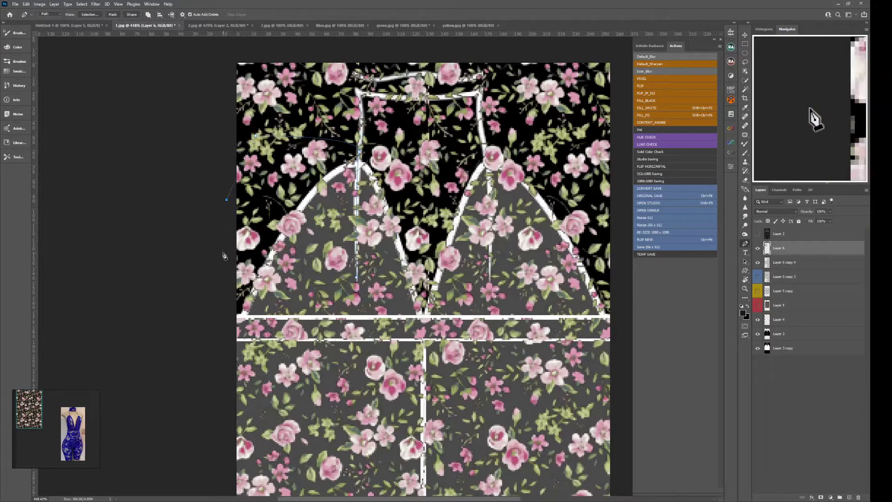
{"action": "left_click", "coordinate": [242, 303]}
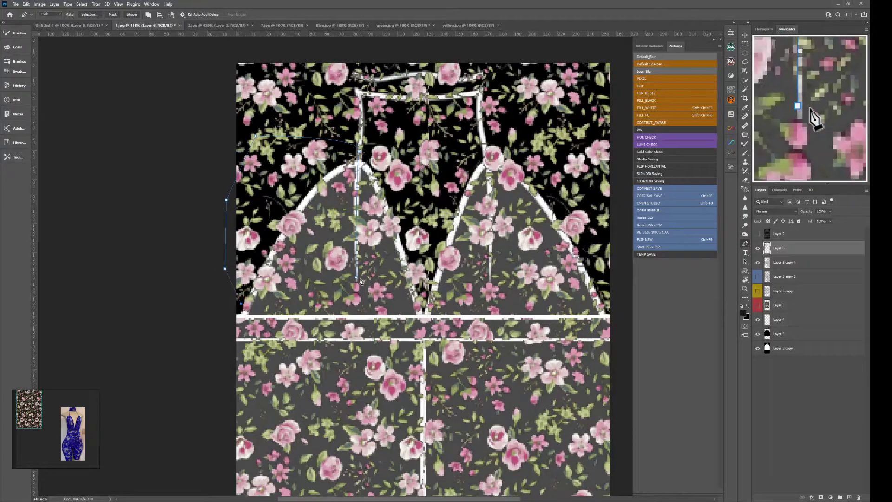
{"action": "key", "text": "ctrl+Return"}
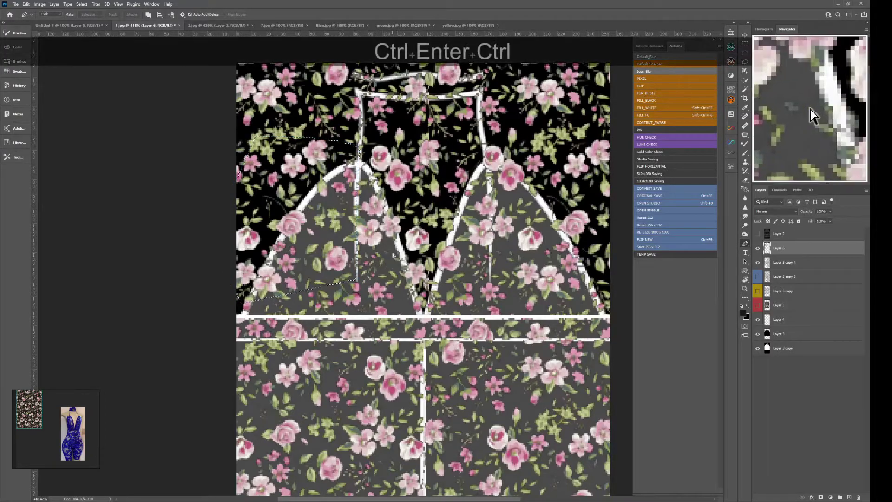
{"action": "key", "text": "ctrl+t"}
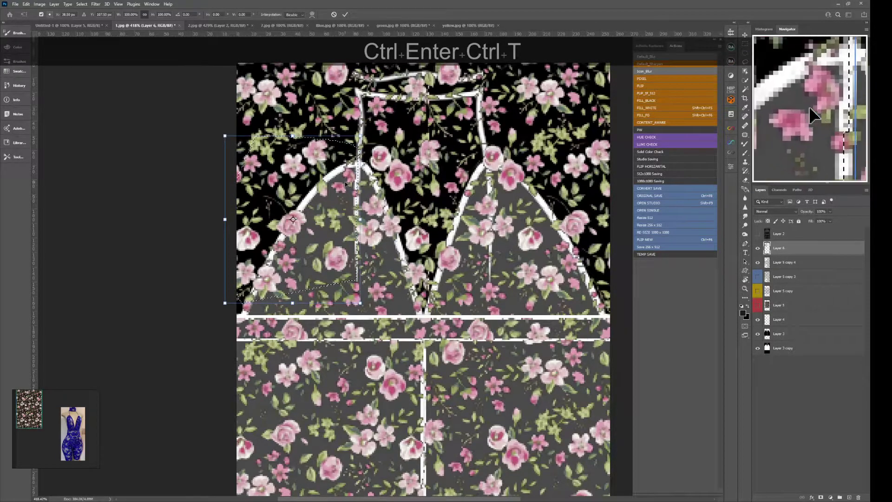
{"action": "right_click", "coordinate": [346, 167]}
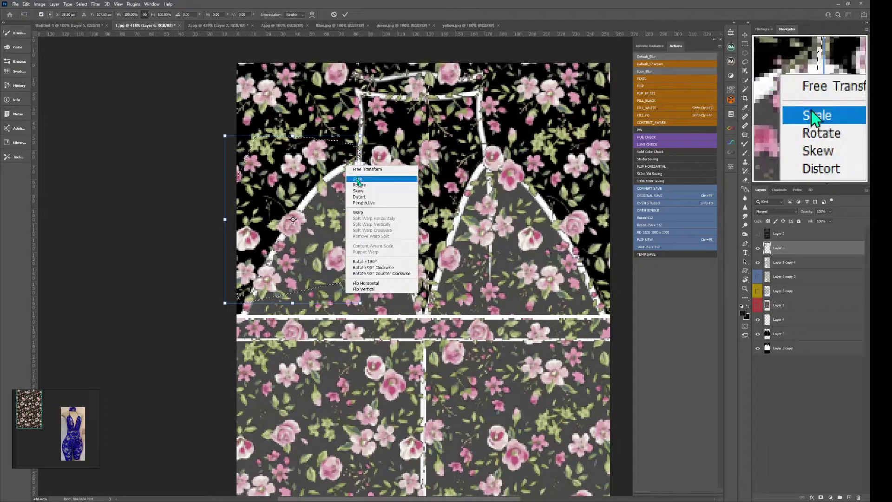
{"action": "left_click", "coordinate": [358, 213]}
{"action": "left_click_drag", "start_coordinate": [321, 176], "coordinate": [342, 164]}
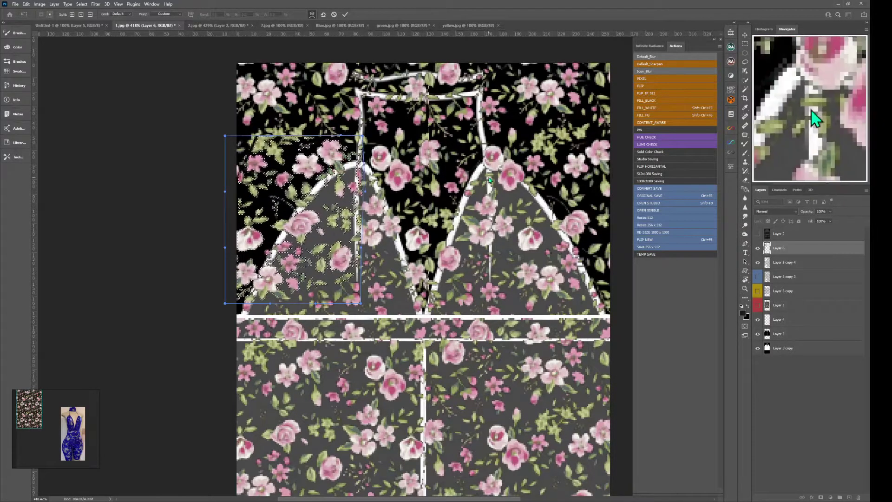
{"action": "key", "text": "Escape"}
{"action": "key", "text": "ctrl+Return"}
{"action": "key", "text": "ctrl+d"}
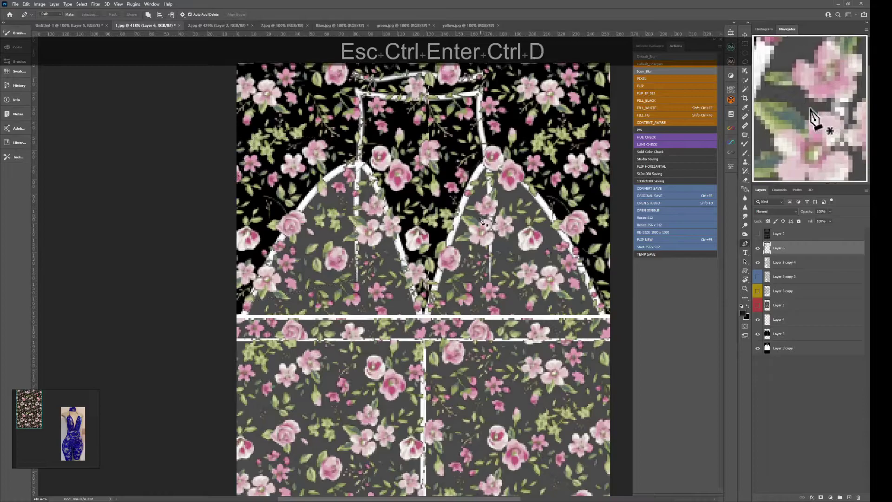
- Merge the floral pattern pieces into Layer 6
{"action": "left_click", "coordinate": [756, 250]}
{"action": "left_click", "coordinate": [756, 250]}
{"action": "key", "text": "ctrl+shift+e"}
- Trace the right outer triangular panel with a path and fill it near-black on a new layer
{"action": "key", "text": "f"}
{"action": "key", "text": "shift+s"}
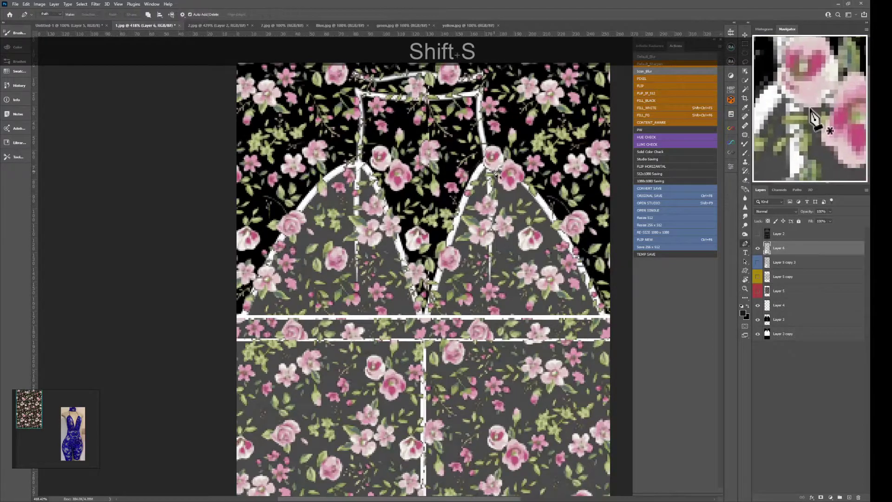
{"action": "left_click", "coordinate": [487, 164]}
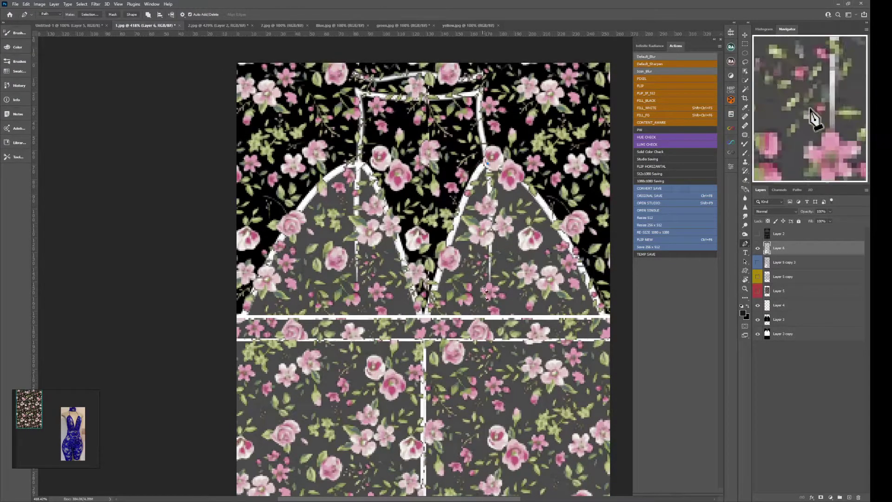
{"action": "left_click", "coordinate": [490, 317]}
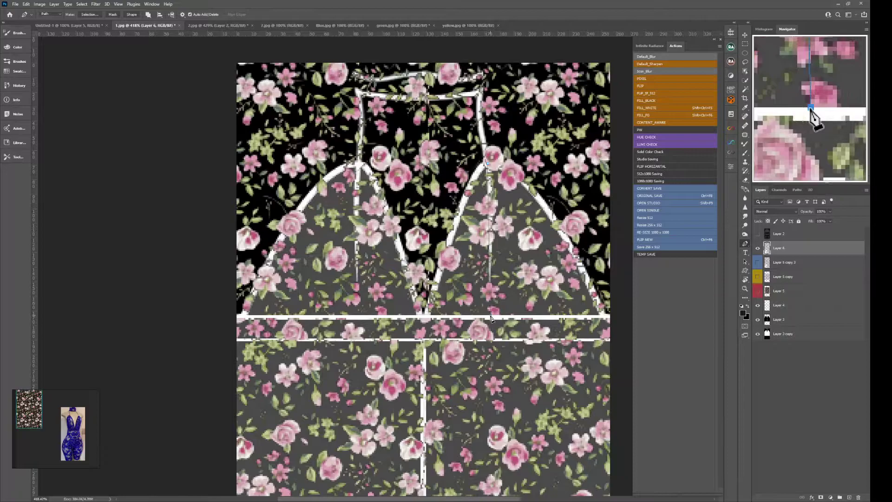
{"action": "left_click", "coordinate": [602, 316]}
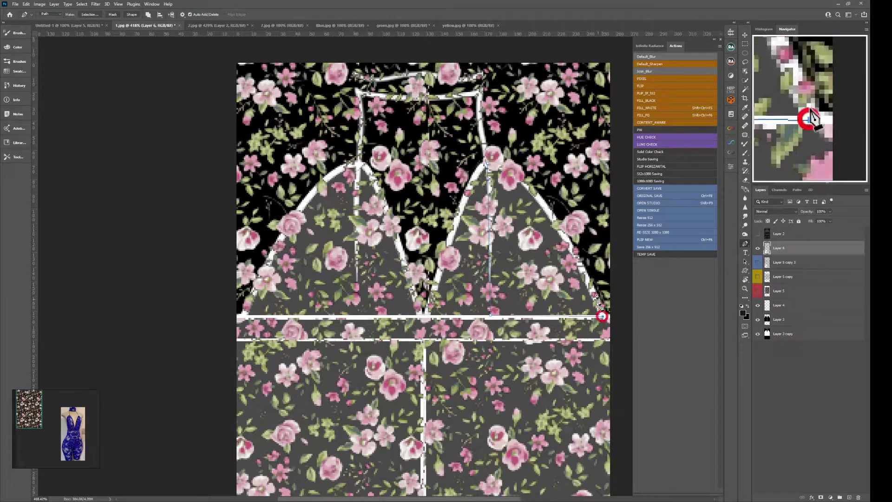
{"action": "left_click_drag", "start_coordinate": [487, 163], "coordinate": [438, 158]}
{"action": "key", "text": "ctrl+shift+alt+n"}
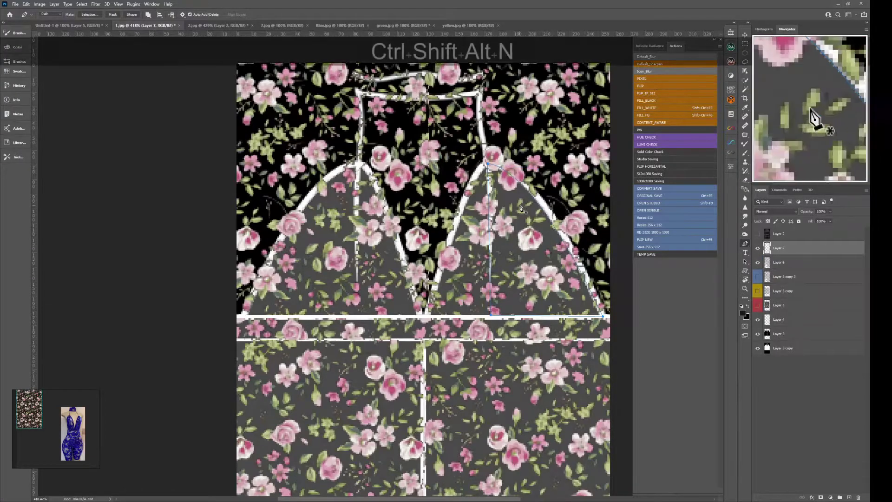
{"action": "key", "text": "ctrl+Return"}
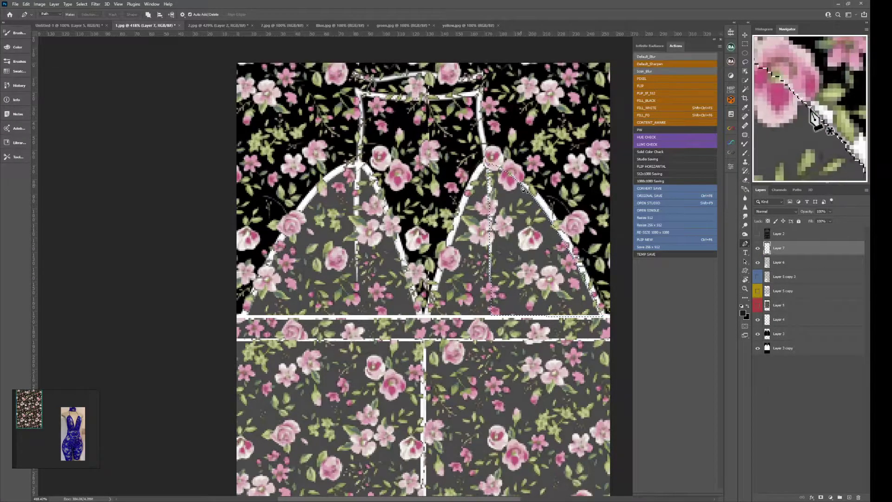
{"action": "key", "text": "ctrl+shift+F6"}
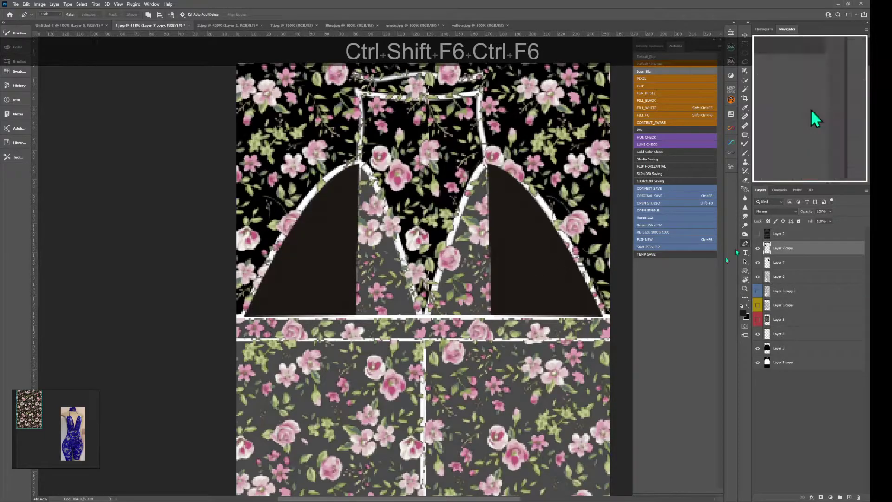
- Merge the two black panel shapes into one layer, Layer 7, and compare its visibility
{"action": "left_click", "coordinate": [757, 247]}
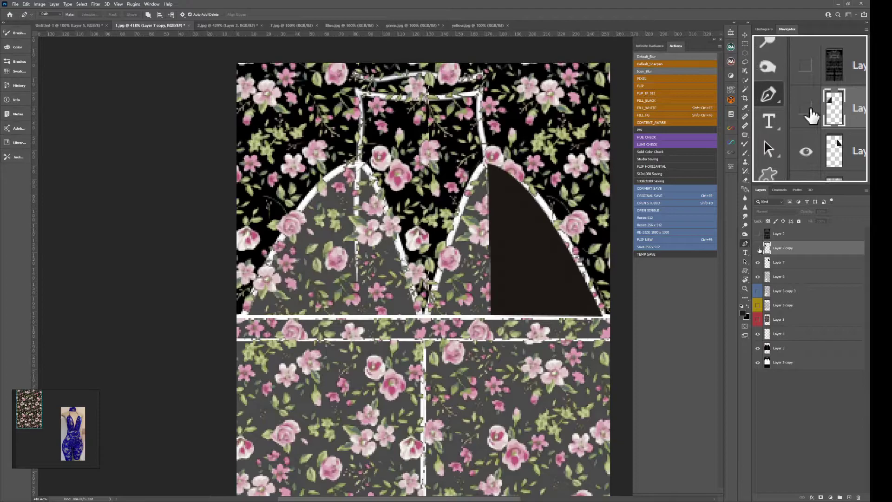
{"action": "left_click", "coordinate": [758, 247]}
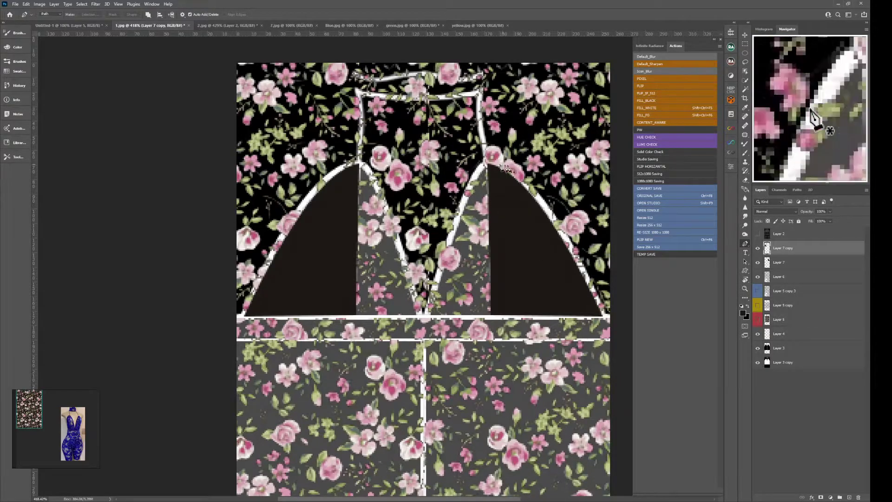
{"action": "left_click", "coordinate": [758, 249]}
{"action": "left_click", "coordinate": [758, 249]}
{"action": "key", "text": "ctrl+e"}
{"action": "left_click", "coordinate": [758, 249]}
{"action": "left_click", "coordinate": [758, 249]}
{"action": "left_click", "coordinate": [757, 249]}
{"action": "left_click", "coordinate": [758, 249]}
{"action": "left_click", "coordinate": [757, 249]}
{"action": "left_click", "coordinate": [758, 249]}
{"action": "left_click", "coordinate": [757, 249]}
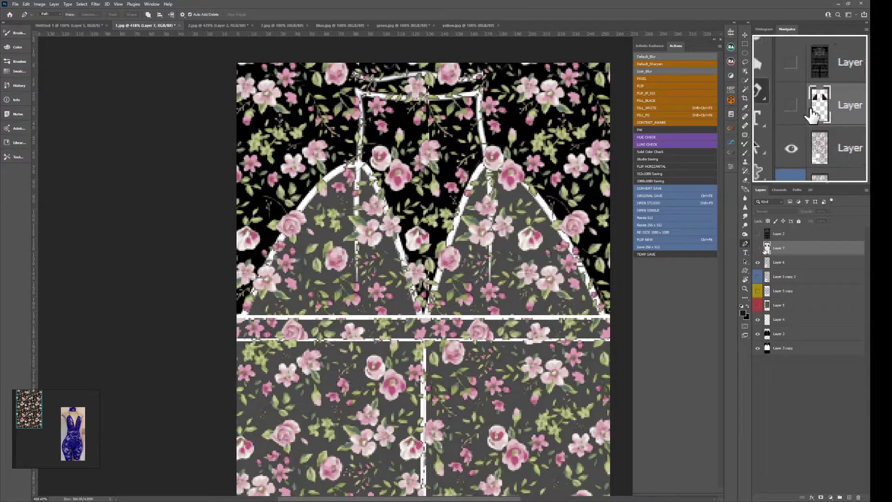
- Toggle the floral layer's visibility to check the template outlines beneath it
{"action": "key", "text": "ctrl"}
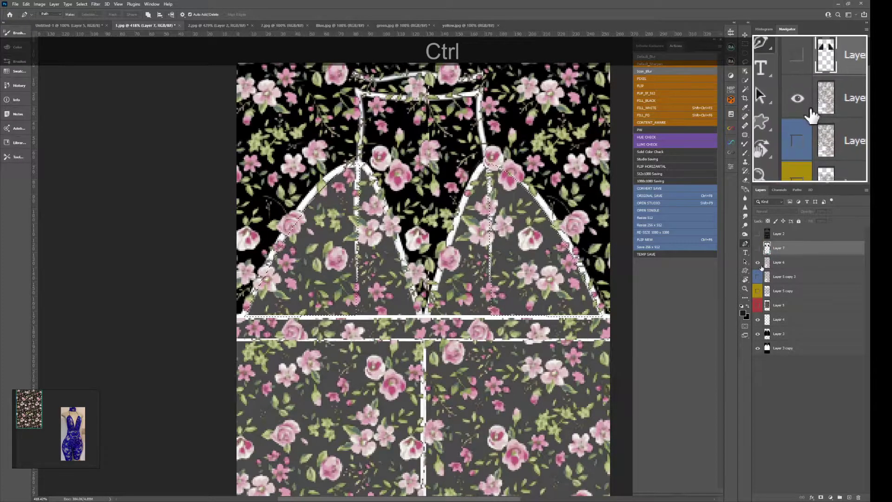
{"action": "left_click", "coordinate": [758, 263]}
{"action": "left_click", "coordinate": [758, 263]}
{"action": "left_click", "coordinate": [758, 263]}
{"action": "left_click", "coordinate": [758, 263]}
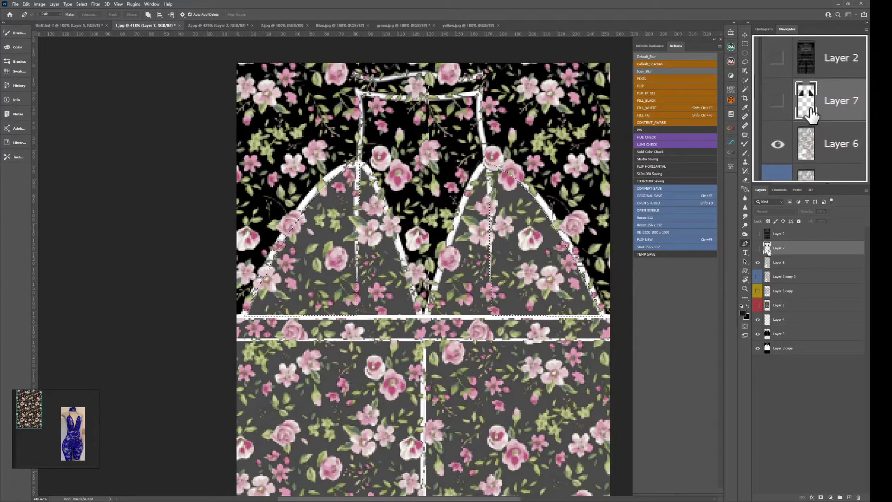
{"action": "left_click", "coordinate": [758, 263]}
{"action": "left_click", "coordinate": [758, 263]}
{"action": "key", "text": "ctrl"}
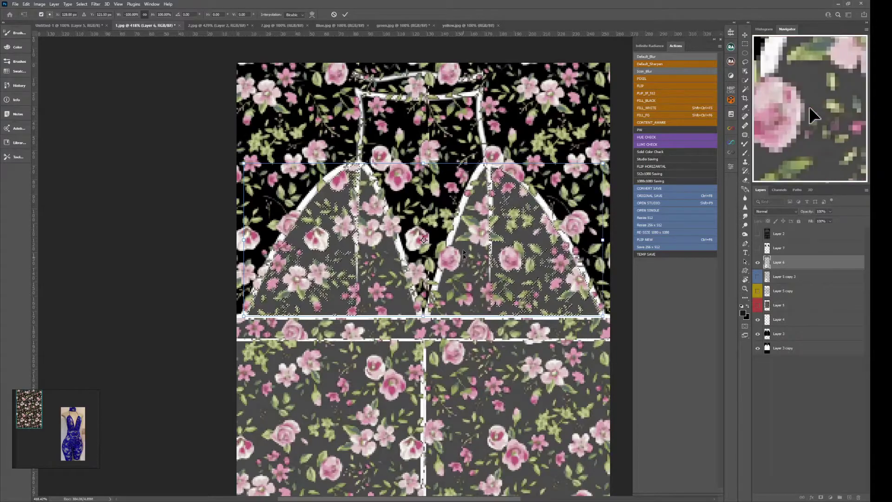
- Commit the resized floral pattern and delete it outside the dress shape
{"action": "key", "text": "ctrl+Return"}
{"action": "key", "text": "ctrl+w"}
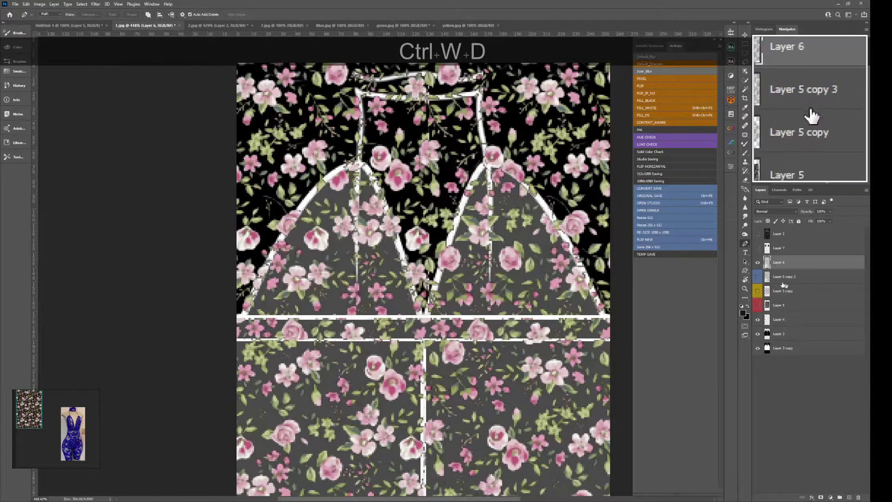
{"action": "key", "text": "ctrl"}
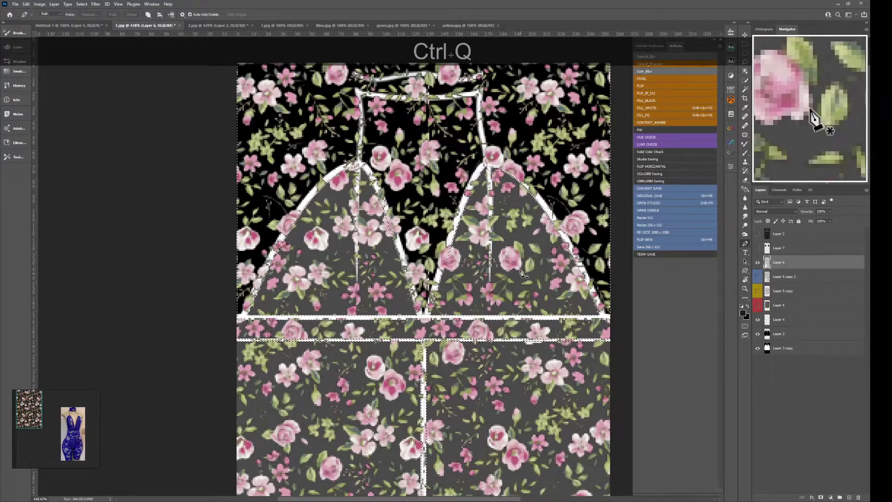
{"action": "key", "text": "Delete"}
{"action": "key", "text": "ctrl+d"}
{"action": "left_click_drag", "start_coordinate": [522, 273], "coordinate": [488, 305]}
- Load Layer 4's shape and delete the stray flowers along the cup seams
{"action": "left_click", "coordinate": [758, 320]}
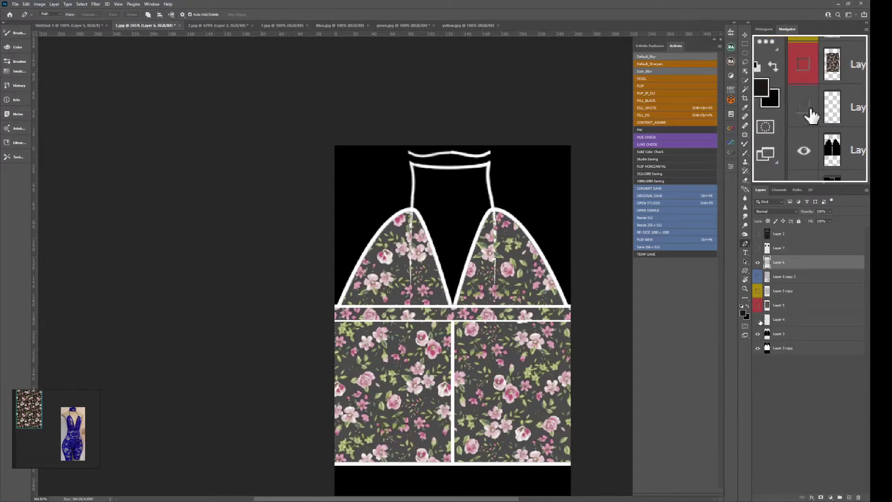
{"action": "key", "text": "ctrl"}
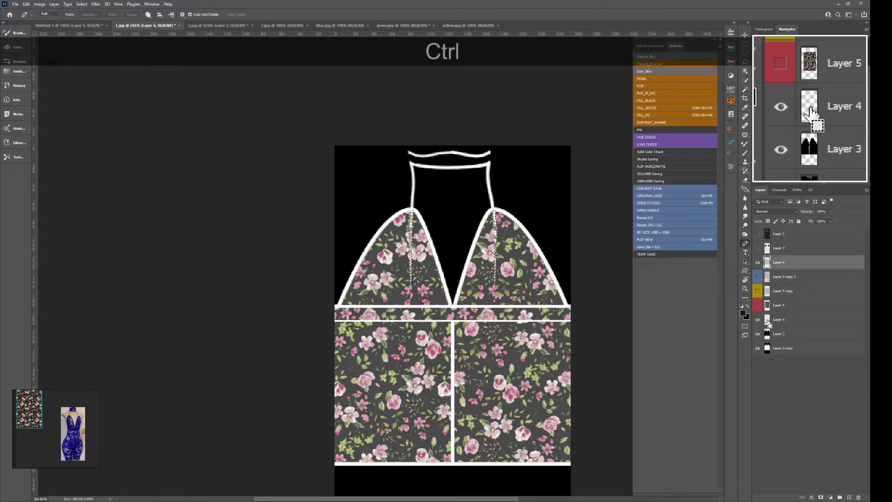
{"action": "left_click_drag", "start_coordinate": [483, 255], "coordinate": [507, 245]}
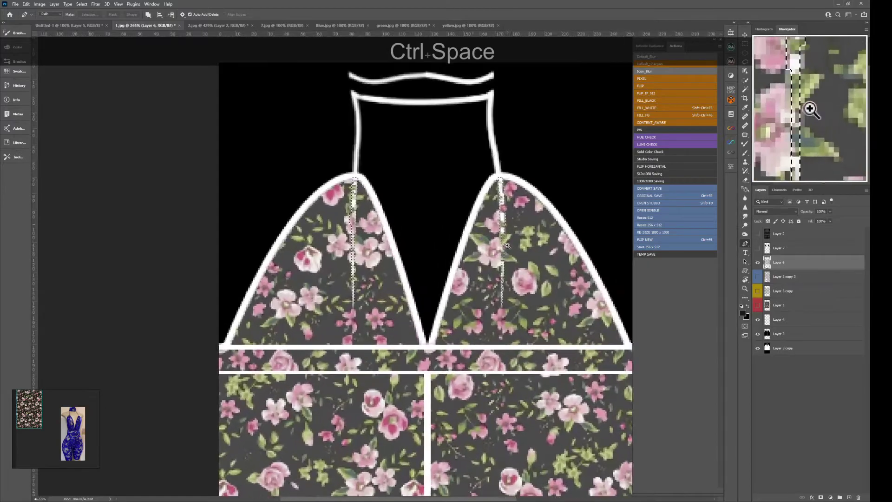
{"action": "left_click", "coordinate": [758, 262]}
{"action": "left_click", "coordinate": [758, 262]}
{"action": "key", "text": "Delete"}
{"action": "key", "text": "ctrl"}
{"action": "left_click_drag", "start_coordinate": [538, 258], "coordinate": [511, 281]}
{"action": "left_click_drag", "start_coordinate": [564, 318], "coordinate": [483, 282]}
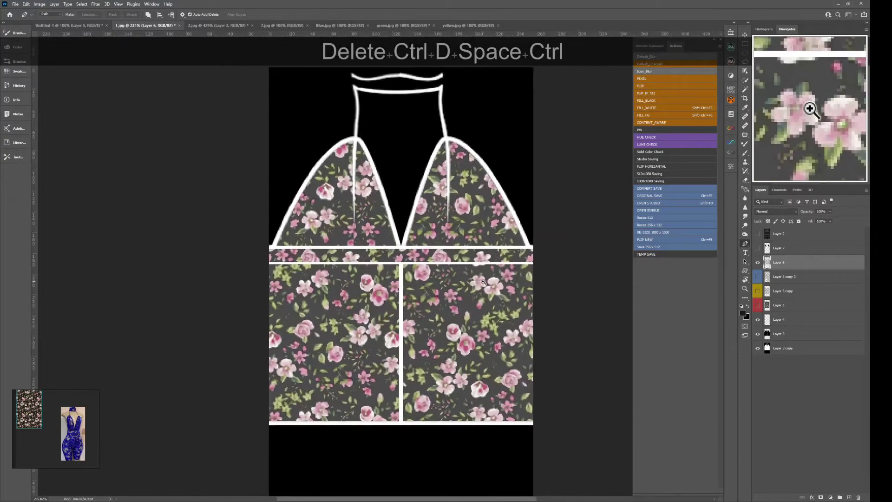
- Toggle the floral layer on and off to check the trimmed result
{"action": "left_click", "coordinate": [758, 262]}
{"action": "left_click", "coordinate": [758, 263]}
{"action": "left_click", "coordinate": [758, 262]}
{"action": "left_click", "coordinate": [758, 263]}
{"action": "left_click", "coordinate": [758, 263]}
{"action": "left_click", "coordinate": [758, 262]}
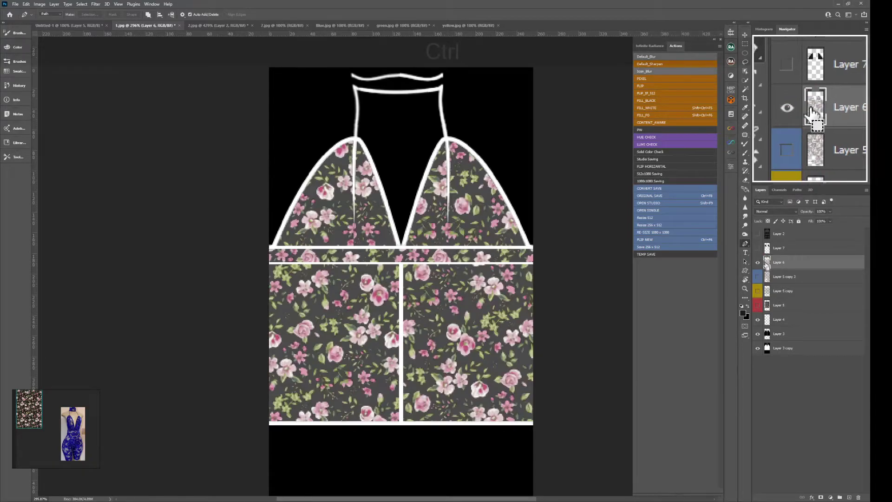
{"action": "key", "text": "ctrl"}
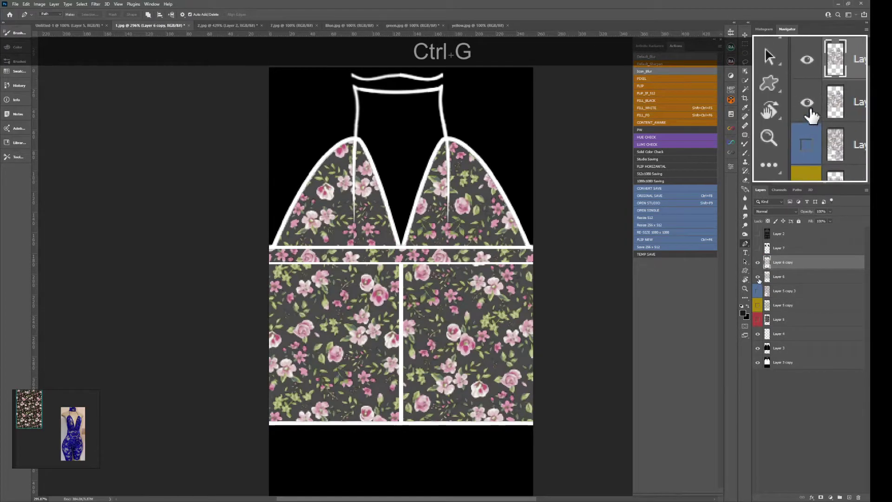
- Tag Layer 6 with a blue colour label and select Layer 6 copy
{"action": "right_click", "coordinate": [758, 278]}
{"action": "left_click", "coordinate": [772, 330]}
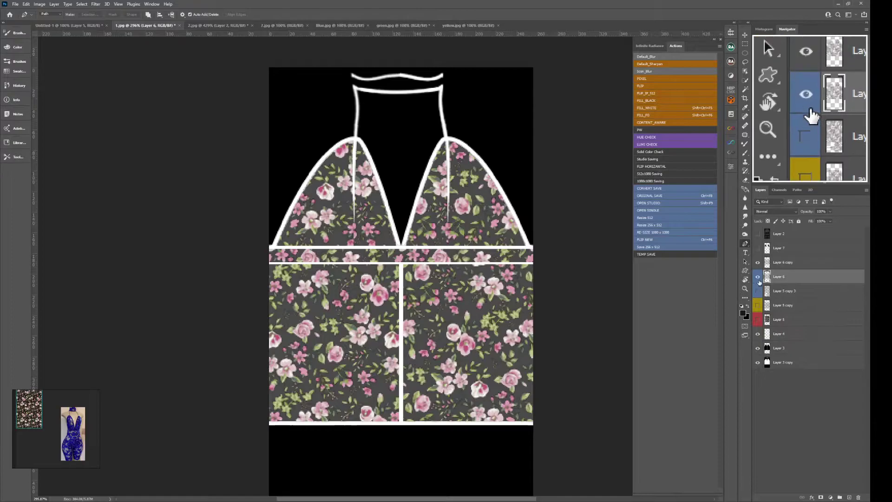
{"action": "left_click", "coordinate": [790, 263]}
{"action": "key", "text": "ctrl+space"}
{"action": "left_click_drag", "start_coordinate": [583, 320], "coordinate": [593, 318]}
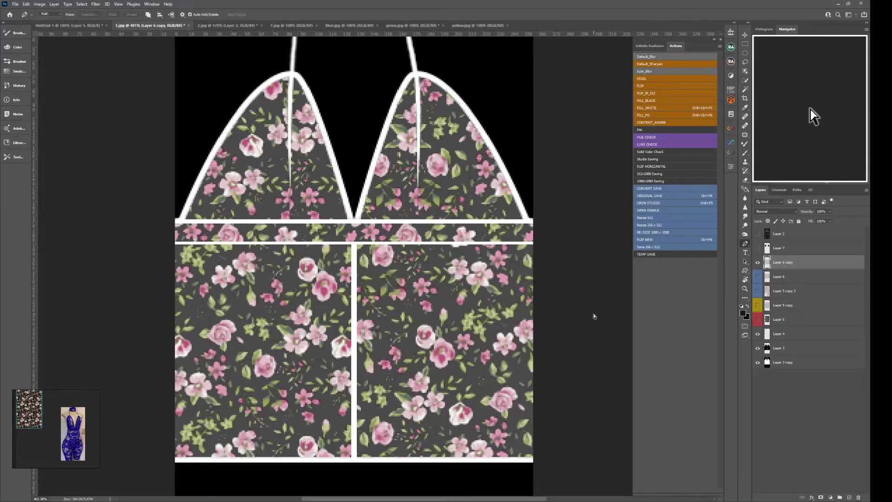
- Raise Layer 6 copy's Hue/Saturation Lightness to +100, turning the flowers white
{"action": "key", "text": "ctrl+u"}
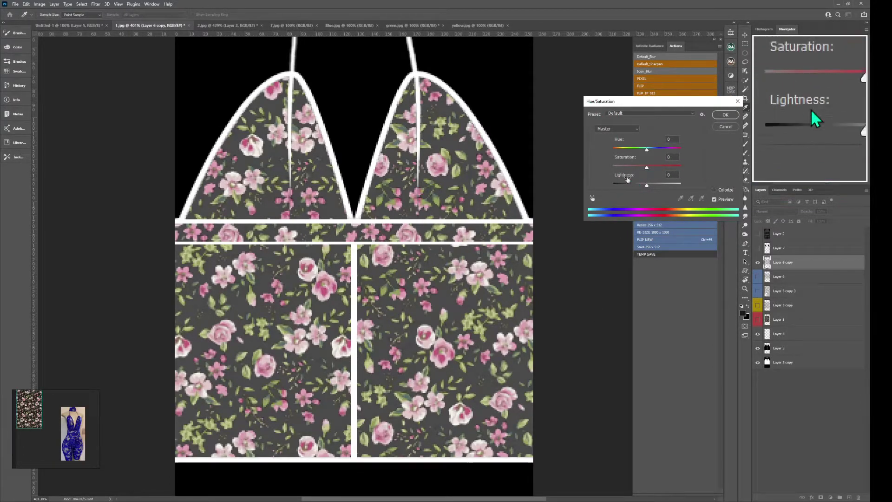
{"action": "left_click_drag", "start_coordinate": [650, 187], "coordinate": [684, 189]}
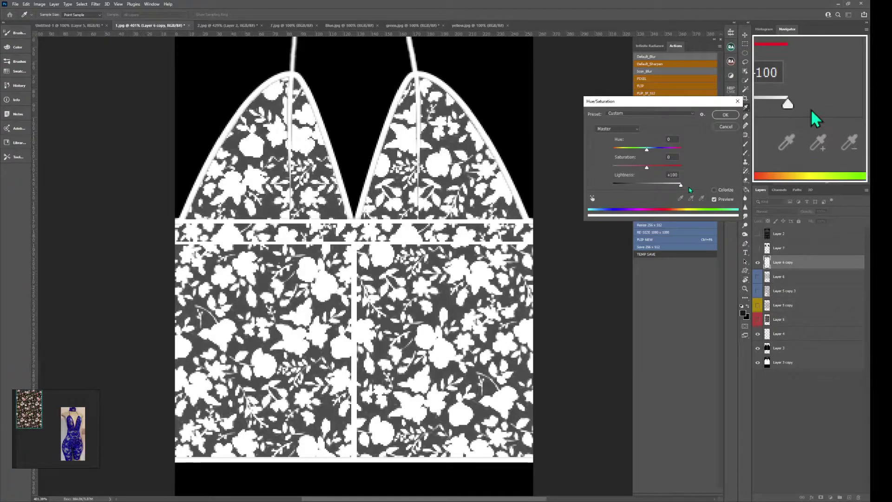
{"action": "left_click", "coordinate": [676, 176]}
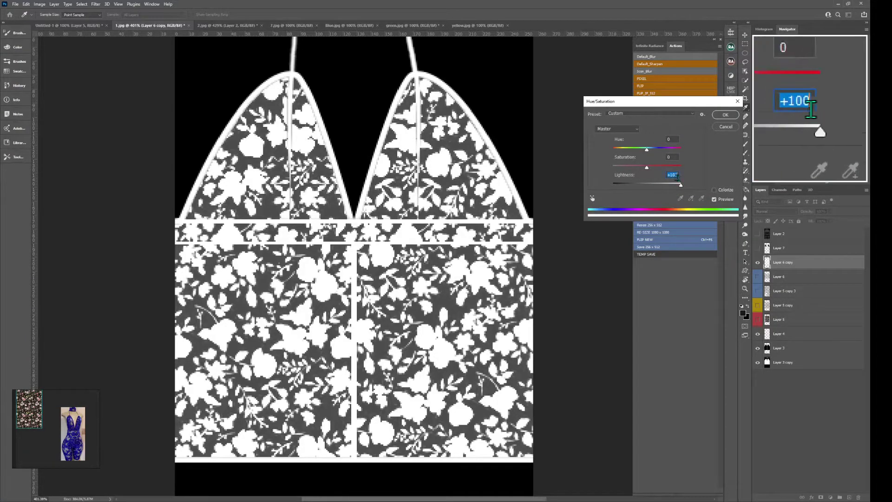
{"action": "left_click", "coordinate": [721, 119]}
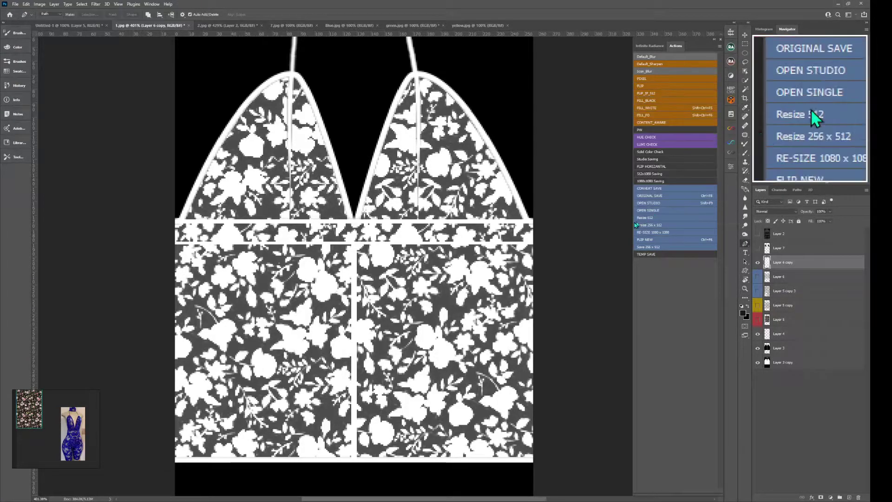
- Save the map with the Ctrl+F8 save action and switch to the IMVU editor
{"action": "key", "text": "ctrl+F8"}
{"action": "key", "text": "alt+Tab"}
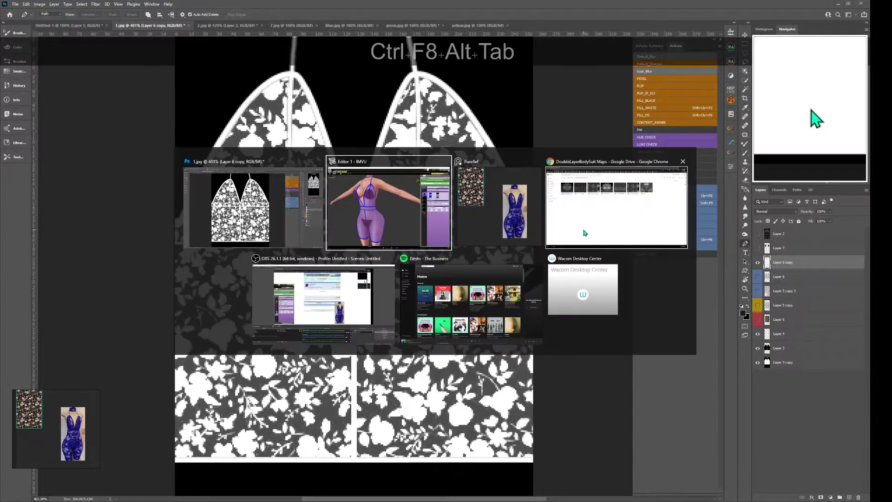
{"action": "key", "text": "ctrl+a"}
- Orbit and zoom the avatar to inspect the sheer blue floral bodysuit, then return to Photoshop
{"action": "left_click_drag", "start_coordinate": [456, 257], "coordinate": [420, 275]}
{"action": "scroll", "coordinate": [420, 275], "scroll_direction": "down", "scroll_amount": 3}
{"action": "scroll", "coordinate": [434, 269], "scroll_direction": "up", "scroll_amount": 4}
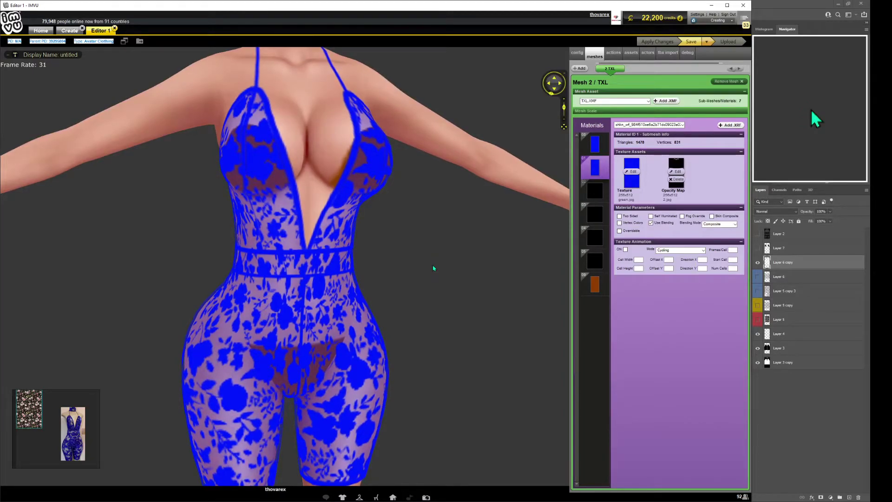
{"action": "scroll", "coordinate": [433, 268], "scroll_direction": "down", "scroll_amount": 5}
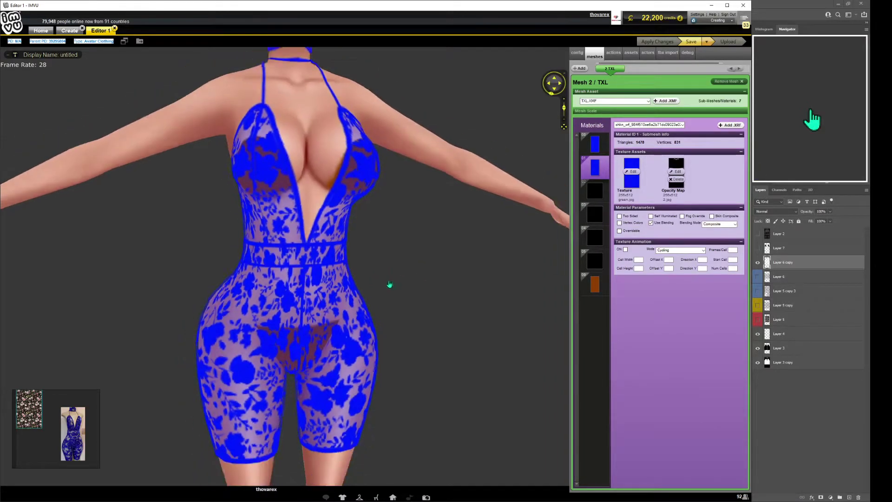
{"action": "scroll", "coordinate": [378, 287], "scroll_direction": "up", "scroll_amount": 4}
{"action": "mouse_move", "coordinate": [378, 287]}
{"action": "left_mouse_down"}
{"action": "mouse_move", "coordinate": [432, 288]}
{"action": "mouse_move", "coordinate": [389, 292]}
{"action": "left_mouse_up"}
{"action": "scroll", "coordinate": [432, 287], "scroll_direction": "down", "scroll_amount": 5}
{"action": "scroll", "coordinate": [381, 286], "scroll_direction": "up", "scroll_amount": 5}
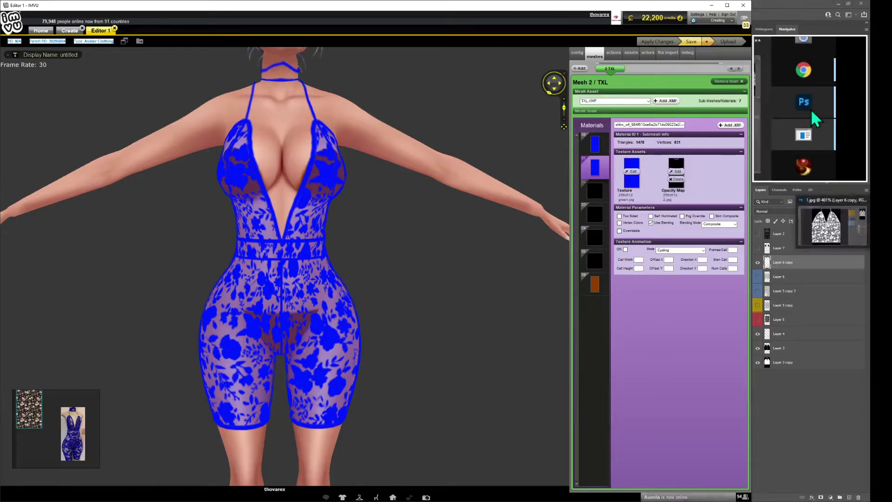
{"action": "left_click", "coordinate": [812, 112]}
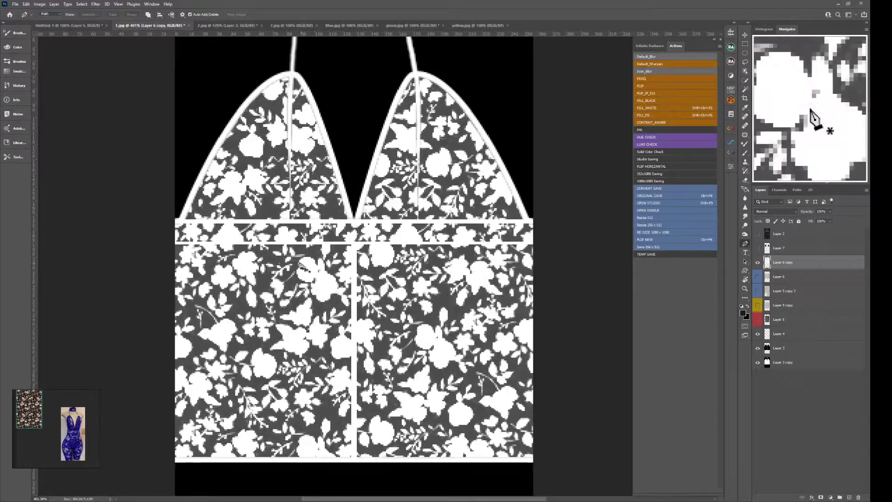
- Copy the original floral Layer 6 from 1.jpg, paste it in place into 2.jpg, and save
{"action": "left_click", "coordinate": [745, 43]}
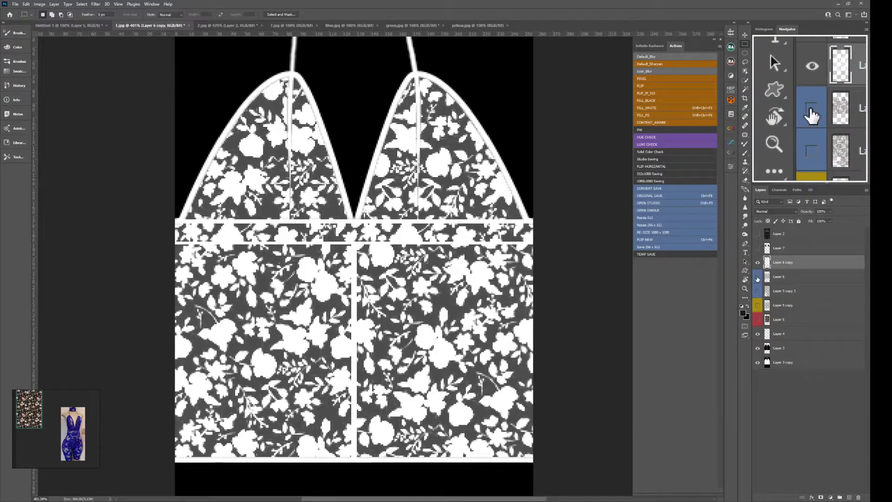
{"action": "left_click", "coordinate": [757, 263]}
{"action": "left_click", "coordinate": [757, 277]}
{"action": "left_click", "coordinate": [768, 277]}
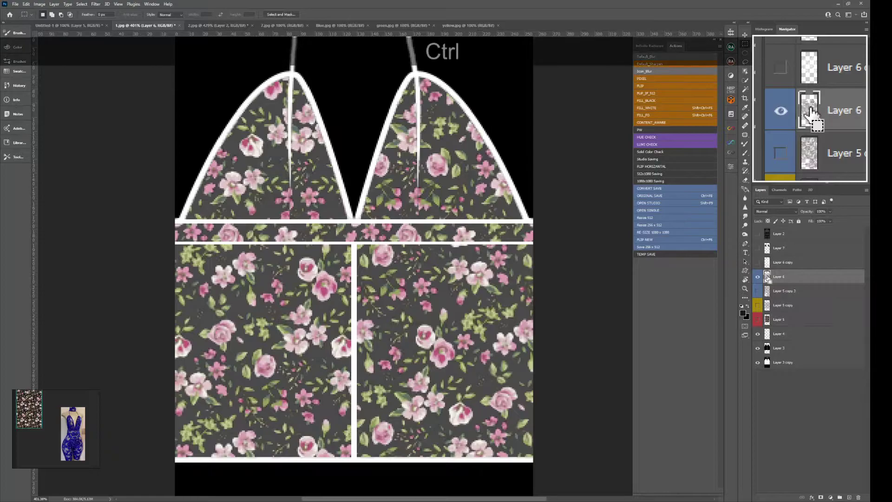
{"action": "left_click", "coordinate": [194, 25]}
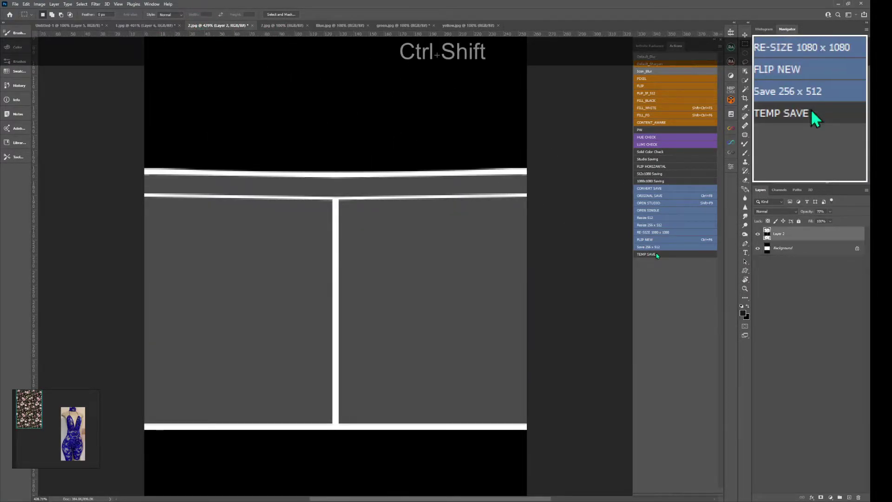
{"action": "key", "text": "ctrl+shift+v"}
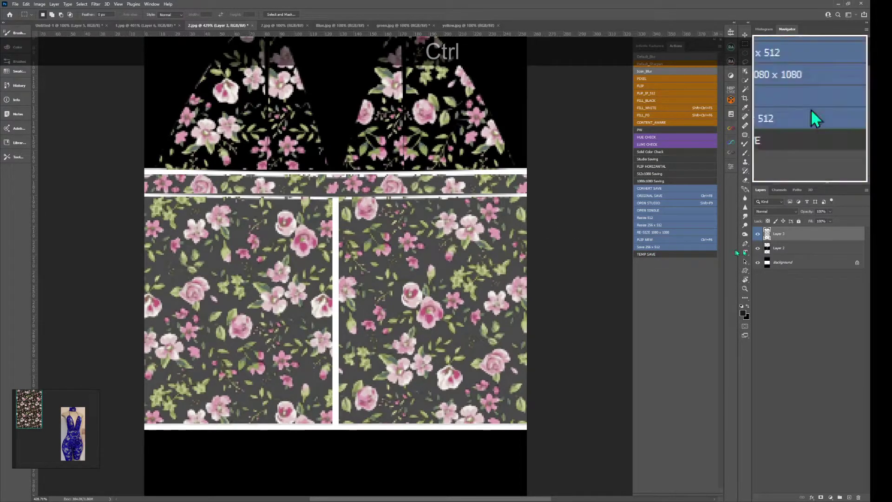
{"action": "key", "text": "ctrl+F8"}
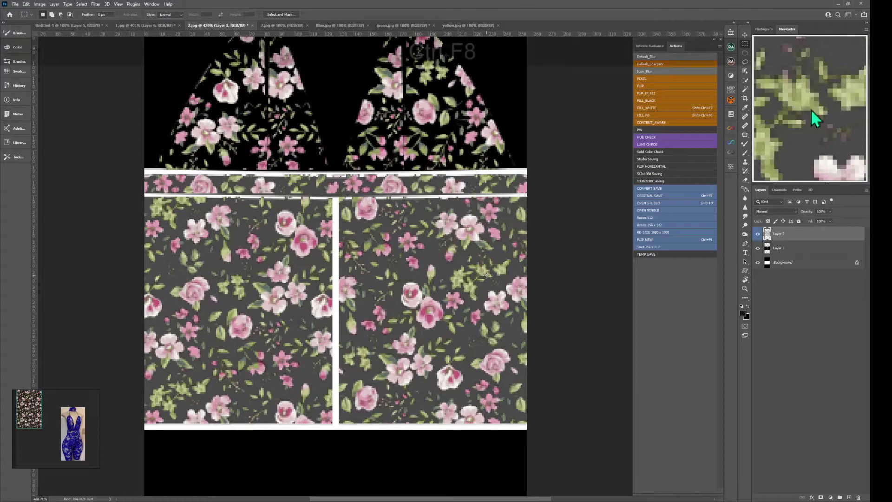
{"action": "key", "text": "alt+Tab"}
- Orbit the IMVU avatar to a close back view, then return to Photoshop and toggle Layer 3
{"action": "left_click_drag", "start_coordinate": [304, 315], "coordinate": [444, 295]}
{"action": "mouse_move", "coordinate": [385, 297]}
{"action": "left_mouse_down"}
{"action": "mouse_move", "coordinate": [336, 305]}
{"action": "mouse_move", "coordinate": [390, 293]}
{"action": "left_mouse_up"}
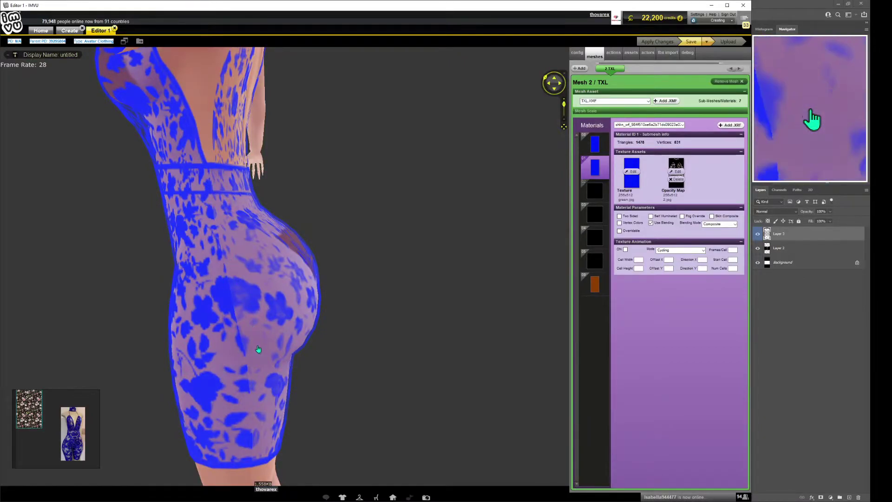
{"action": "mouse_move", "coordinate": [255, 355]}
{"action": "left_mouse_down"}
{"action": "mouse_move", "coordinate": [305, 346]}
{"action": "mouse_move", "coordinate": [183, 355]}
{"action": "mouse_move", "coordinate": [330, 362]}
{"action": "mouse_move", "coordinate": [189, 356]}
{"action": "mouse_move", "coordinate": [306, 354]}
{"action": "mouse_move", "coordinate": [209, 356]}
{"action": "mouse_move", "coordinate": [239, 358]}
{"action": "left_mouse_up"}
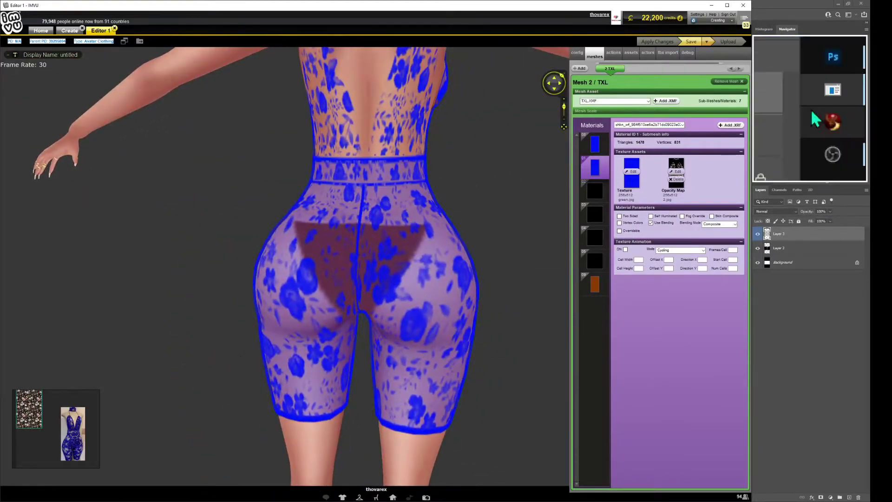
{"action": "left_click", "coordinate": [884, 239]}
{"action": "left_click", "coordinate": [760, 235]}
{"action": "left_click", "coordinate": [760, 235]}
- Commit the floral layer's transform and crop 2.jpg back to its canvas edges
{"action": "key", "text": "ctrl+t"}
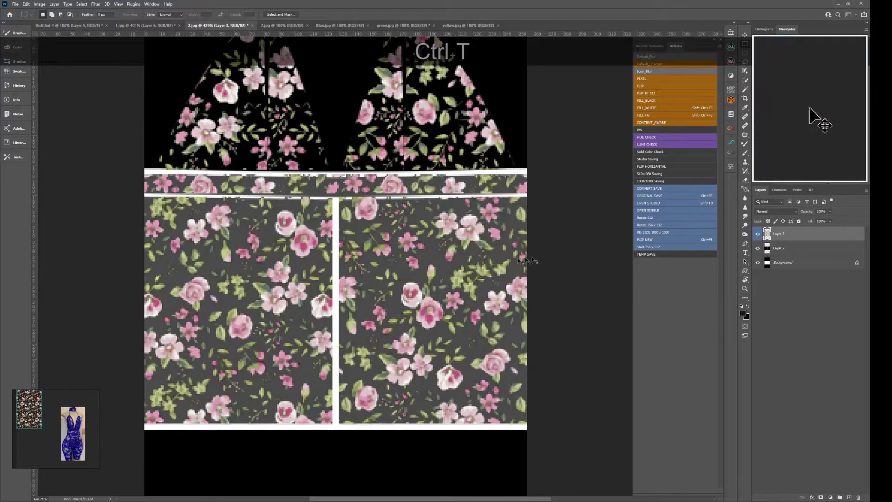
{"action": "right_click", "coordinate": [384, 262]}
{"action": "left_click", "coordinate": [336, 257]}
{"action": "left_click_drag", "start_coordinate": [351, 240], "coordinate": [334, 265]}
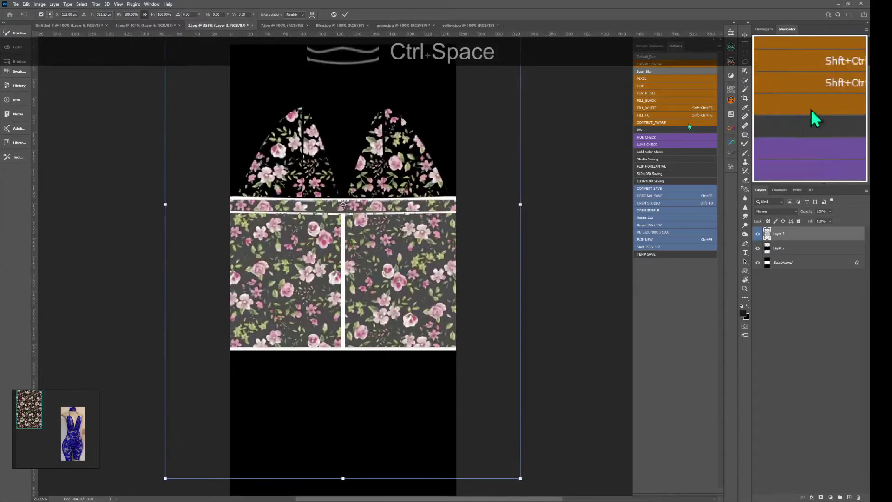
{"action": "left_click", "coordinate": [744, 99]}
{"action": "key", "text": "ctrl+Return"}
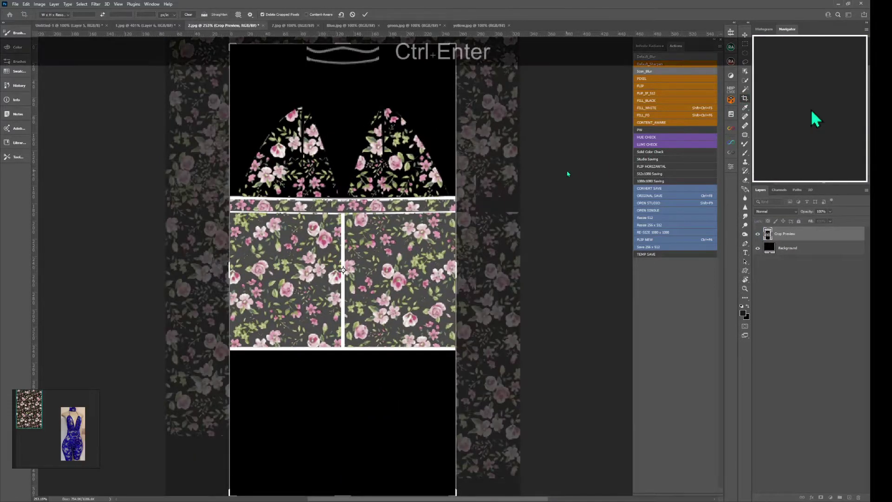
{"action": "key", "text": "ctrl+Return"}
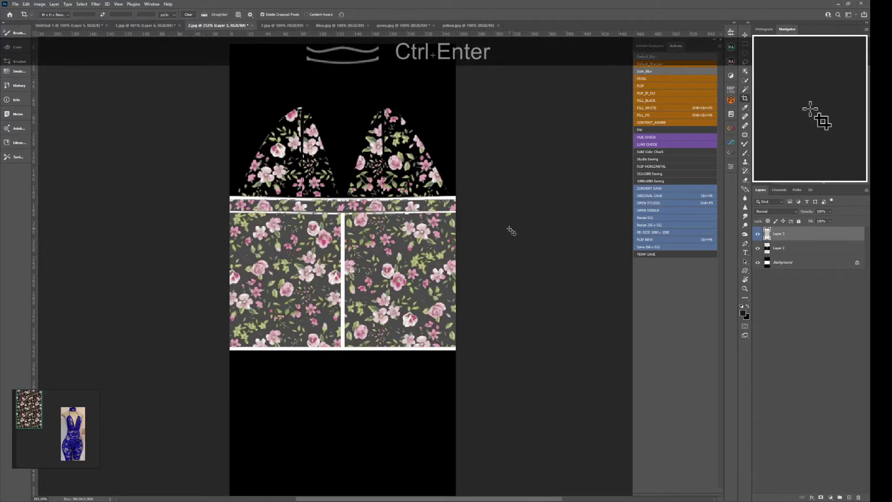
- Flip the floral Layer 3 pattern horizontally and commit the transform
{"action": "key", "text": "ctrl+t"}
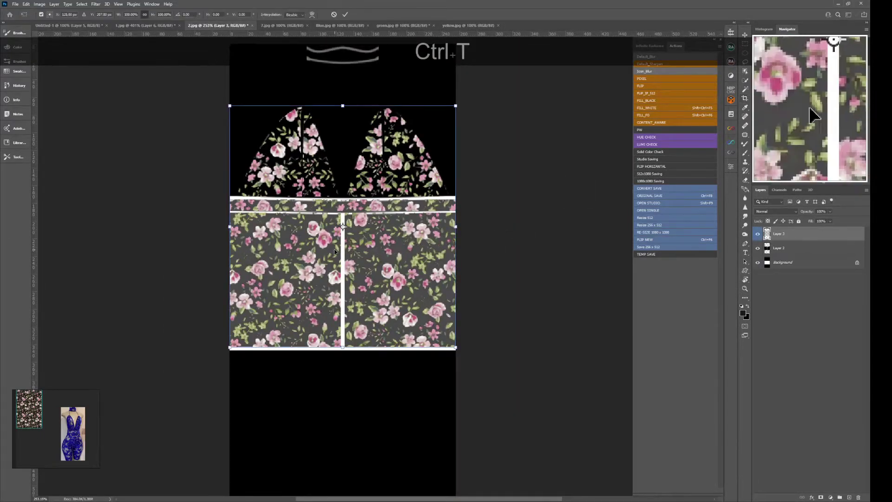
{"action": "right_click", "coordinate": [336, 252]}
{"action": "left_click", "coordinate": [355, 367]}
{"action": "key", "text": "ctrl+Return"}
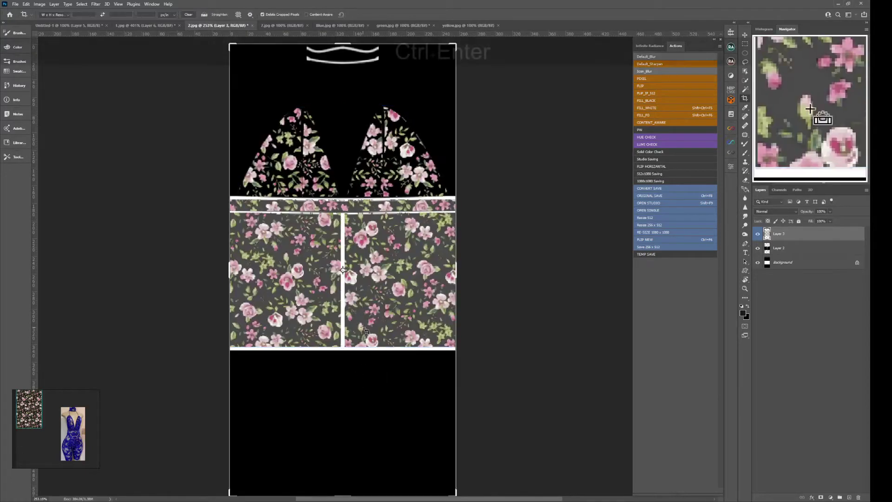
{"action": "key", "text": "v"}
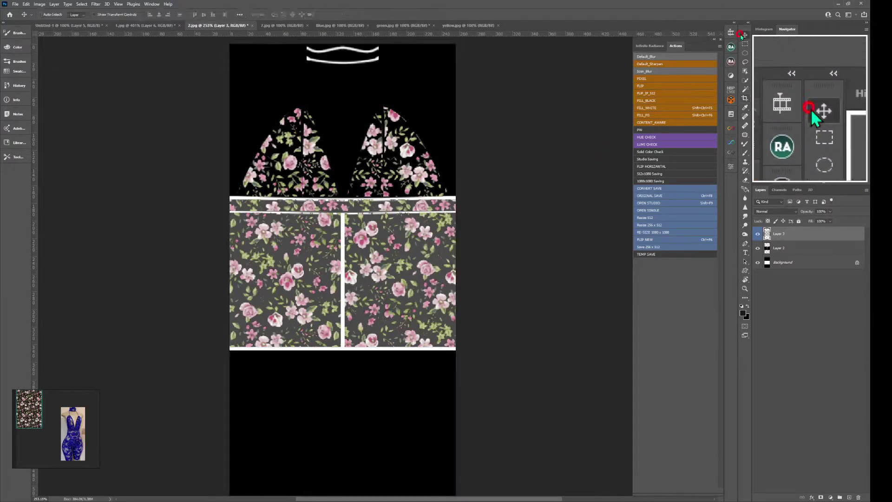
{"action": "key", "text": "ctrl"}
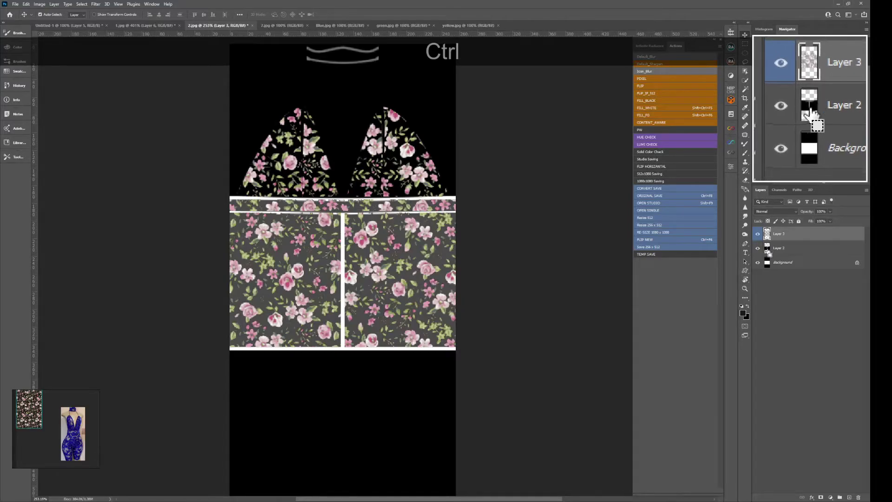
- Delete the floral cups from the pattern layer and clear the selection
{"action": "key", "text": "ctrl+space"}
{"action": "left_click_drag", "start_coordinate": [400, 237], "coordinate": [511, 256]}
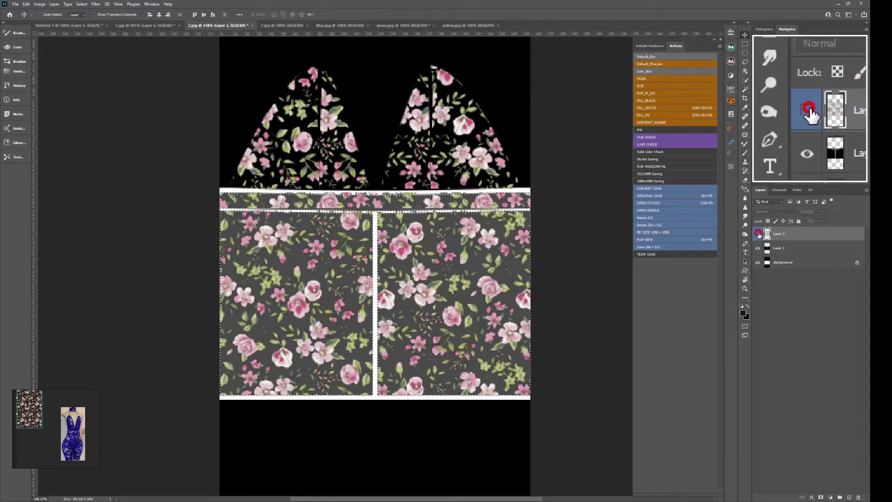
{"action": "key", "text": "ctrl"}
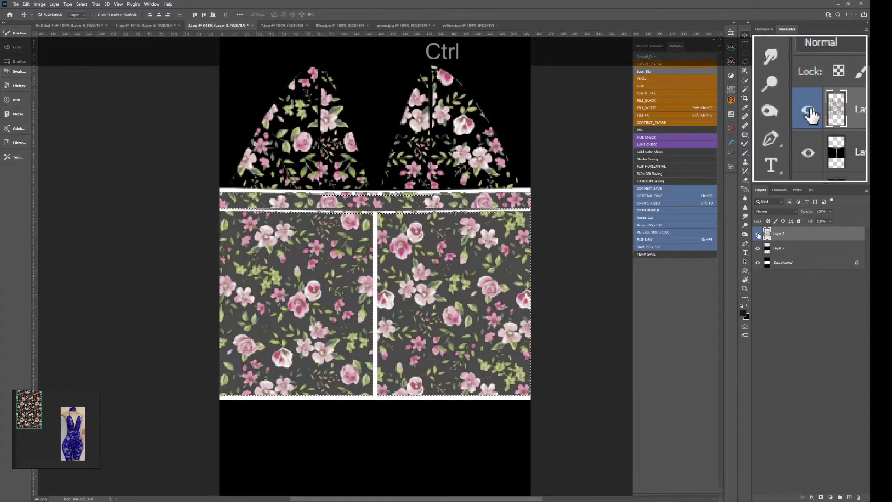
{"action": "key", "text": "ctrl+q"}
{"action": "key", "text": "Delete"}
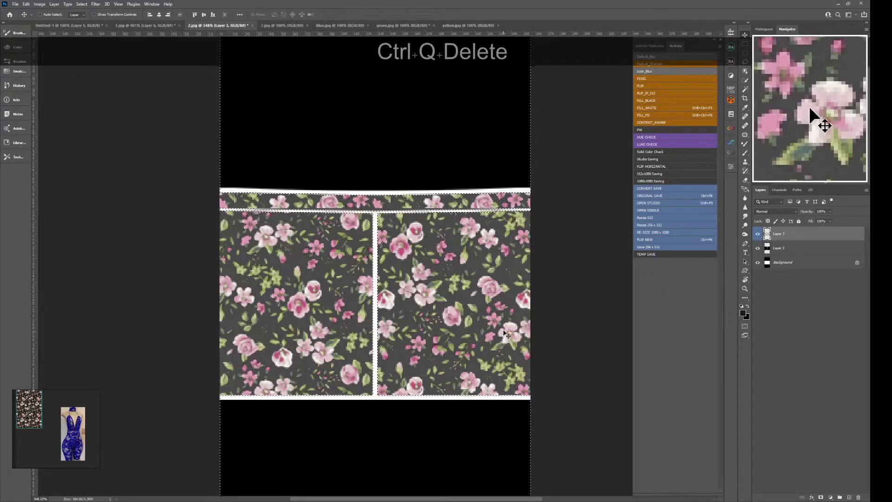
{"action": "key", "text": "ctrl+d"}
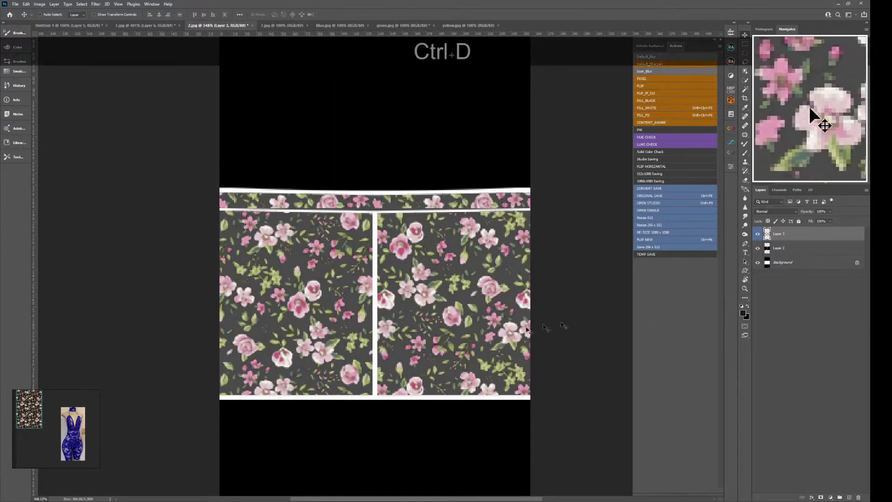
{"action": "key", "text": "ctrl"}
- Duplicate the pattern layer, set the copy's Lightness to +100 for white flowers, and save
{"action": "key", "text": "ctrl+g"}
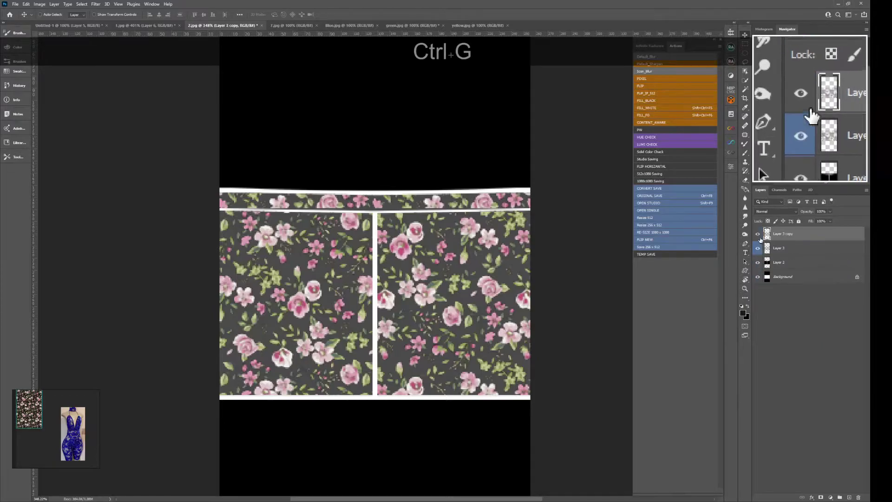
{"action": "left_click", "coordinate": [757, 248]}
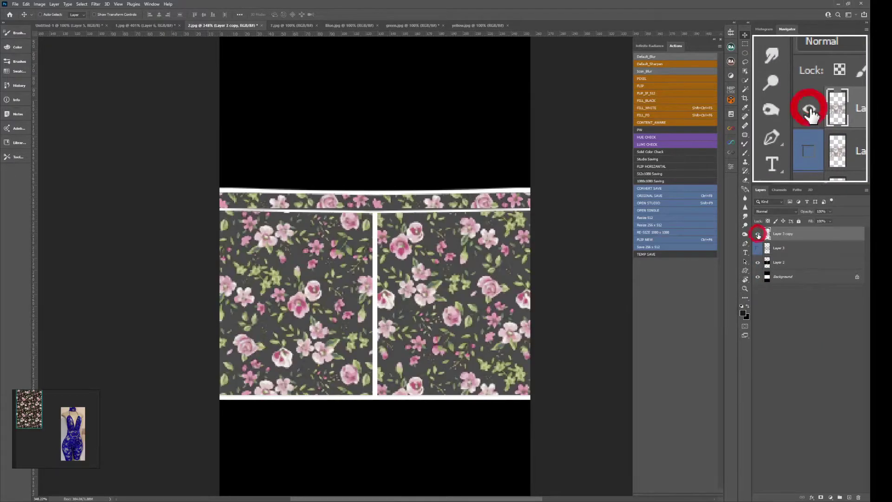
{"action": "key", "text": "ctrl+u"}
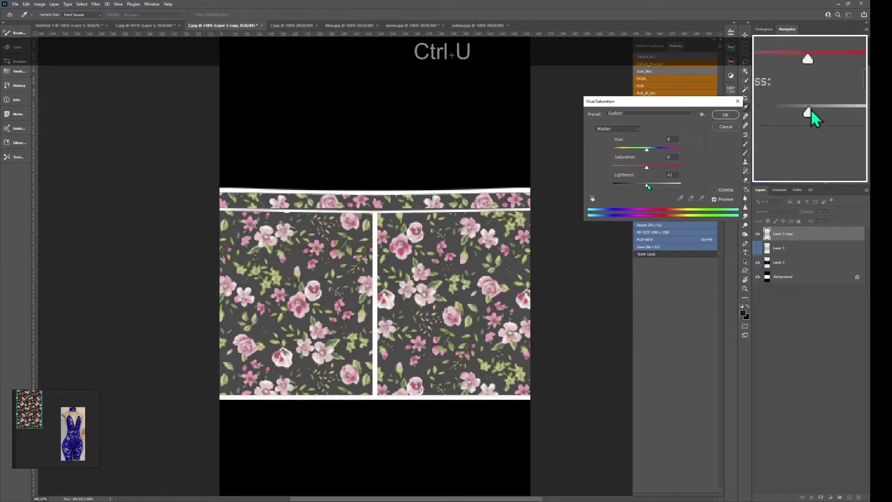
{"action": "left_click_drag", "start_coordinate": [647, 185], "coordinate": [743, 185]}
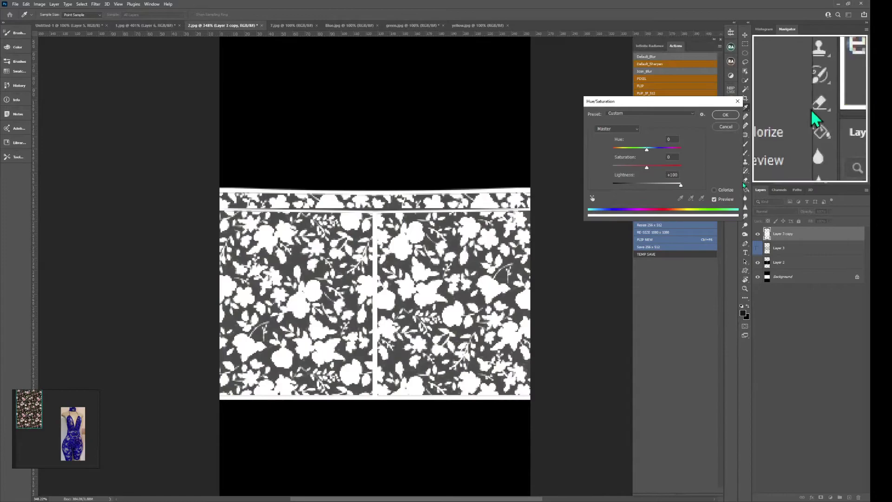
{"action": "left_click", "coordinate": [725, 114]}
{"action": "key", "text": "ctrl+F8"}
{"action": "key", "text": "alt+Tab"}
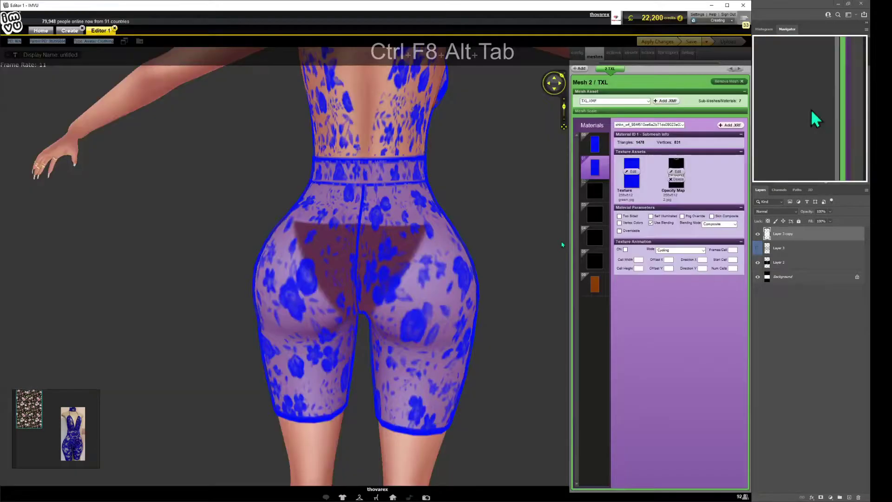
- Refresh IMVU's textures, orbit and zoom around the blue floral bodysuit, then return to Photoshop's 1.jpg
{"action": "key", "text": "ctrl+a"}
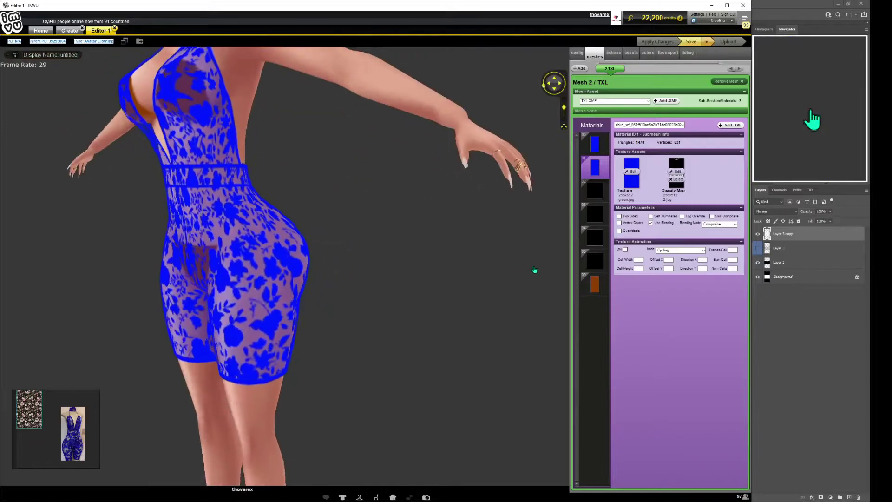
{"action": "scroll", "coordinate": [399, 265], "scroll_direction": "up", "scroll_amount": 8}
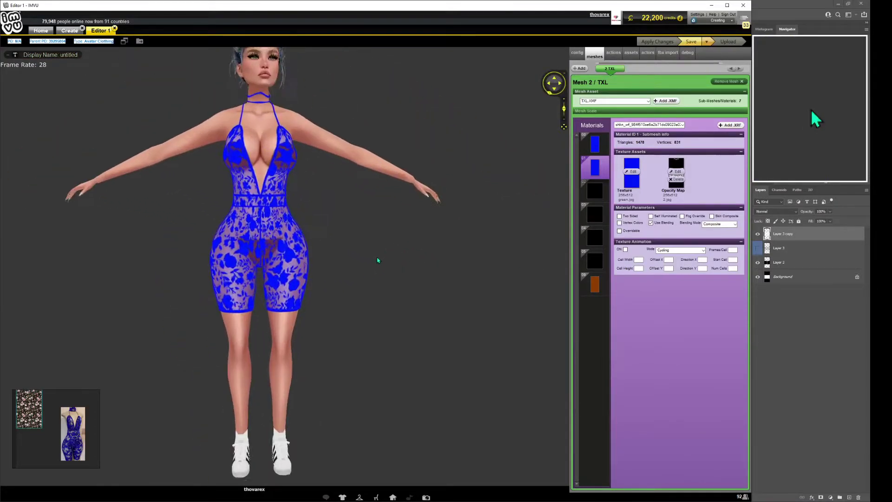
{"action": "scroll", "coordinate": [382, 254], "scroll_direction": "down", "scroll_amount": 10}
{"action": "scroll", "coordinate": [380, 263], "scroll_direction": "up", "scroll_amount": 5}
{"action": "left_click_drag", "start_coordinate": [275, 118], "coordinate": [392, 133]}
{"action": "left_click_drag", "start_coordinate": [334, 168], "coordinate": [412, 180]}
{"action": "left_click_drag", "start_coordinate": [378, 229], "coordinate": [386, 258]}
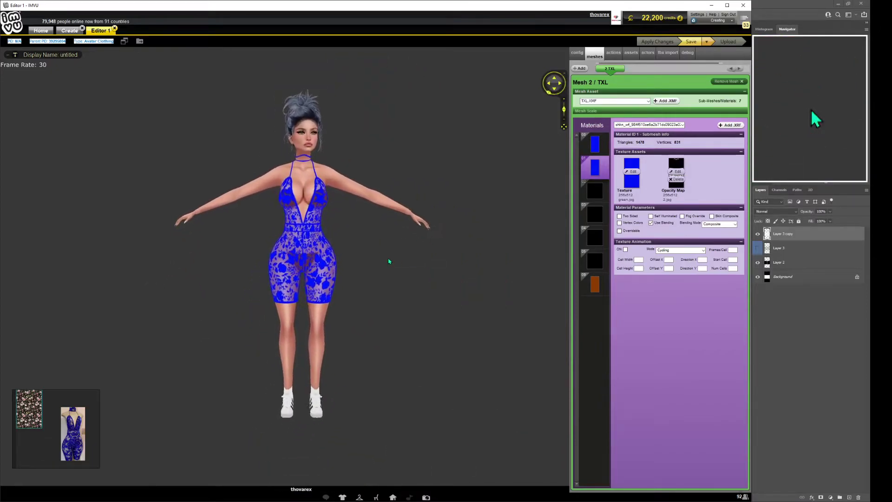
{"action": "scroll", "coordinate": [388, 256], "scroll_direction": "up", "scroll_amount": 3}
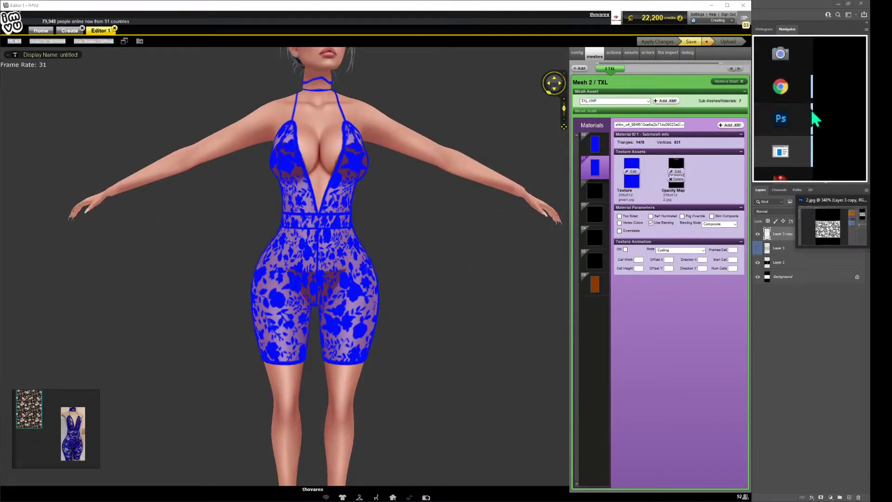
{"action": "left_click", "coordinate": [891, 218]}
{"action": "left_click", "coordinate": [166, 25]}
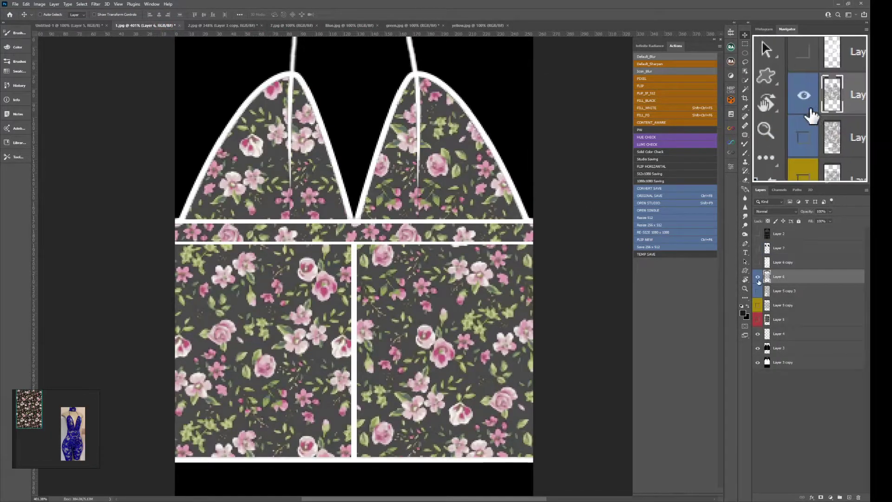
- Copy Layer 6's floral pattern from 1.jpg and paste it in place into Blue.jpg
{"action": "left_click", "coordinate": [758, 278]}
{"action": "left_click", "coordinate": [758, 278]}
{"action": "key", "text": "ctrl+c"}
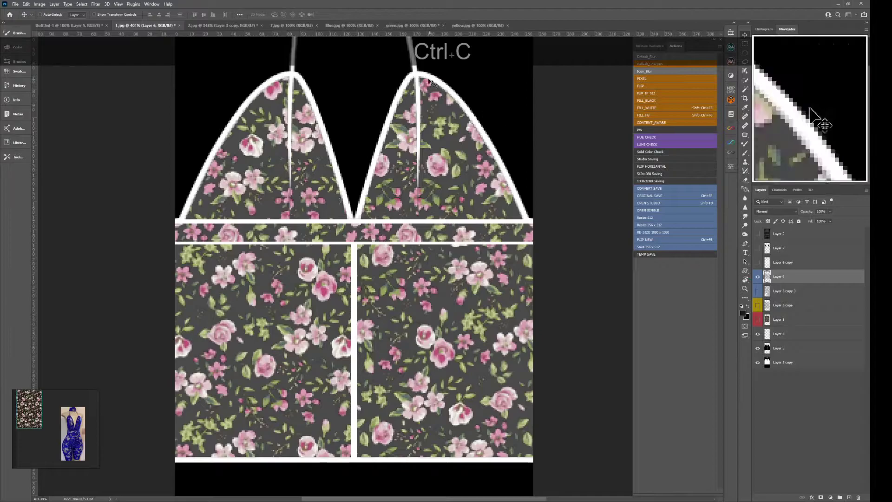
{"action": "left_click", "coordinate": [359, 27]}
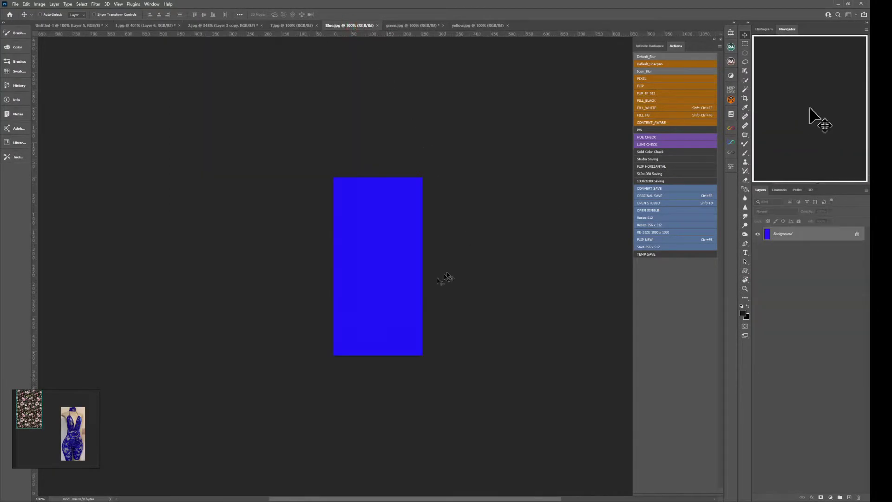
{"action": "key", "text": "ctrl+space"}
{"action": "left_click", "coordinate": [392, 259]}
{"action": "key", "text": "ctrl+shift+v"}
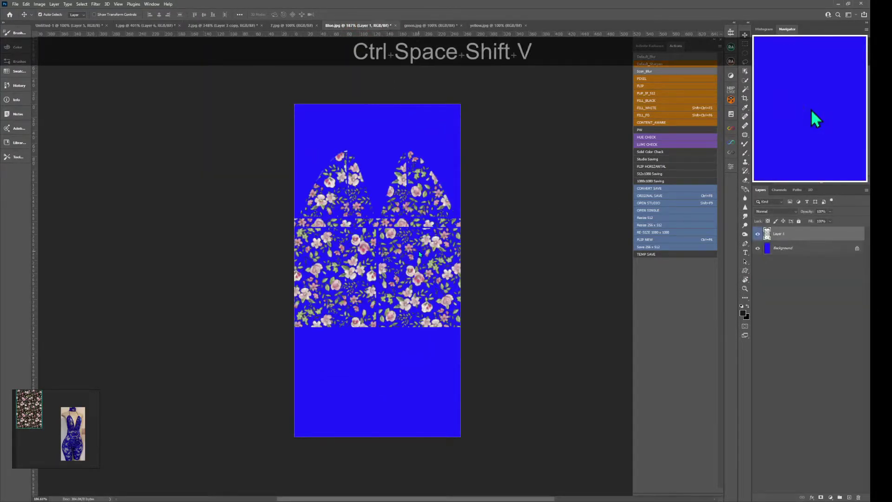
- Clip a copy of the blue Background onto the floral layer and set it to Color Burn
{"action": "left_click_drag", "start_coordinate": [438, 246], "coordinate": [593, 245]}
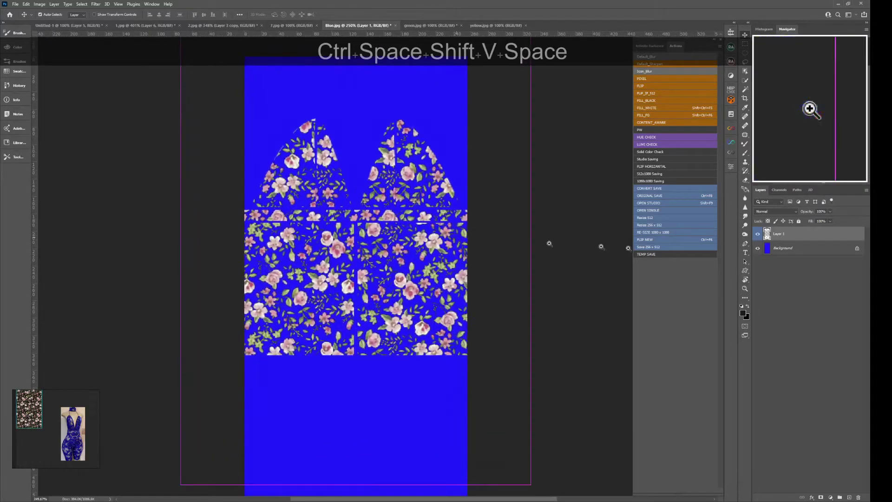
{"action": "left_click", "coordinate": [792, 248]}
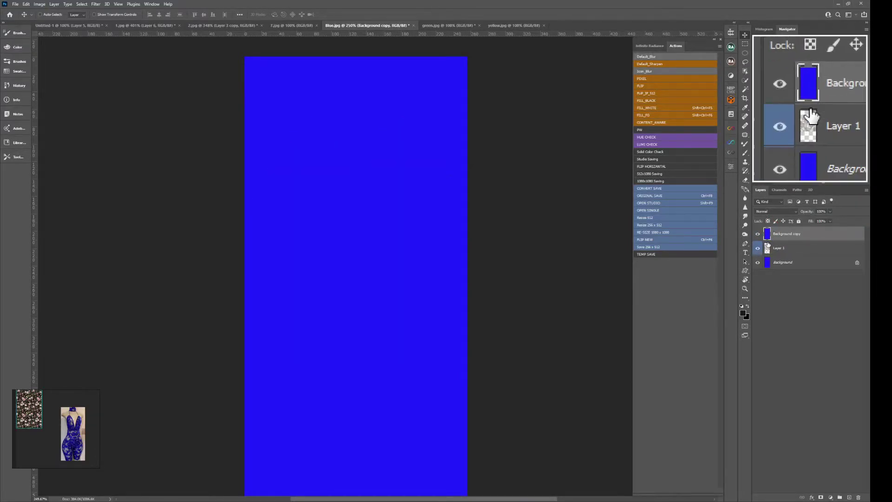
{"action": "key", "text": "ctrl+space"}
{"action": "left_click_drag", "start_coordinate": [504, 267], "coordinate": [506, 267]}
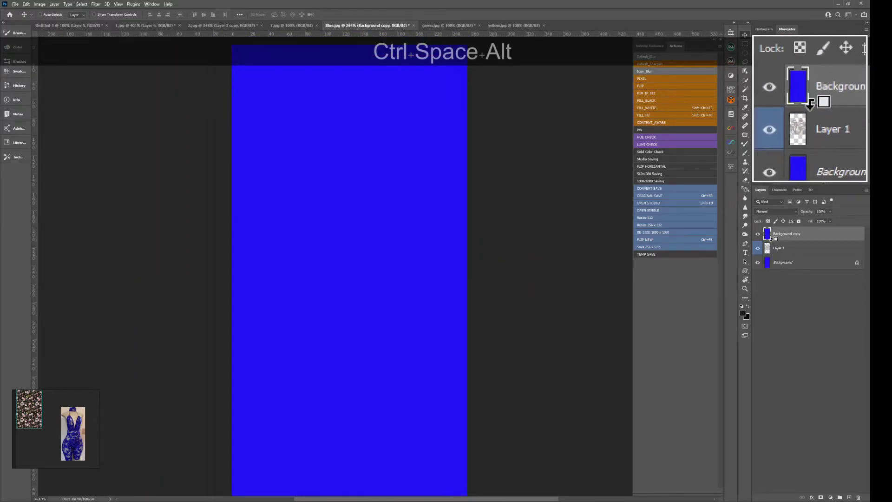
{"action": "left_click_drag", "start_coordinate": [778, 247], "coordinate": [779, 239]}
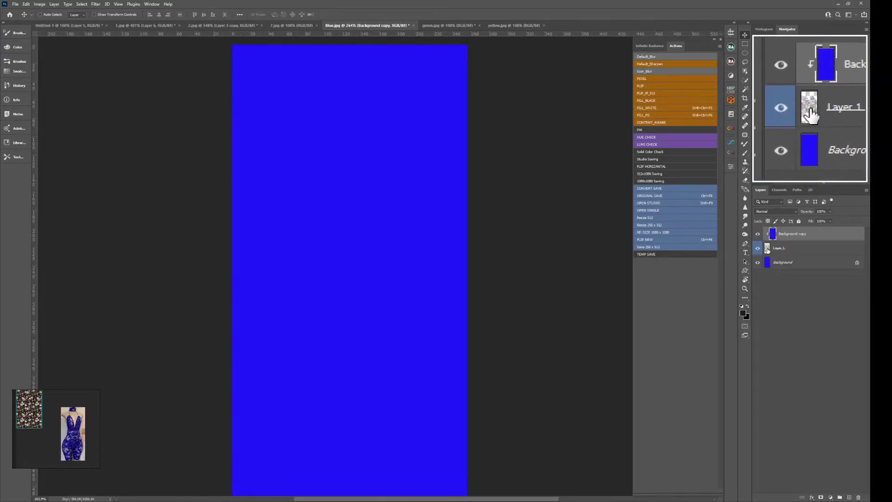
{"action": "left_click", "coordinate": [772, 212]}
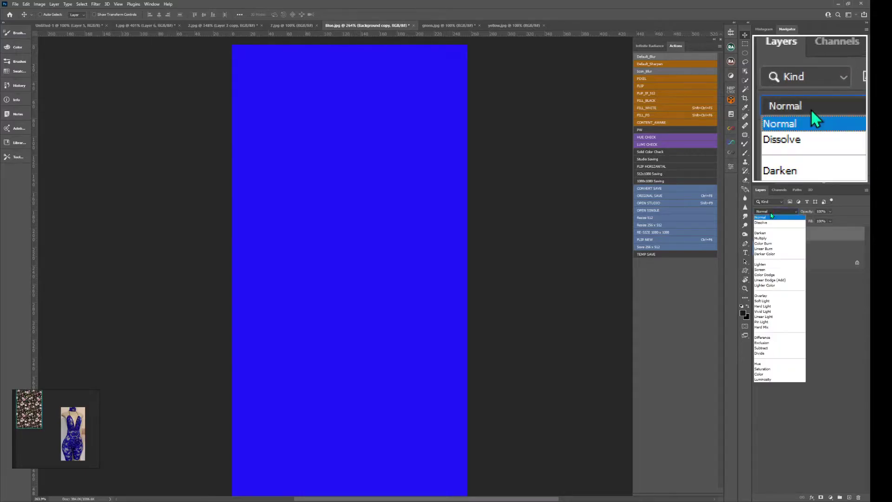
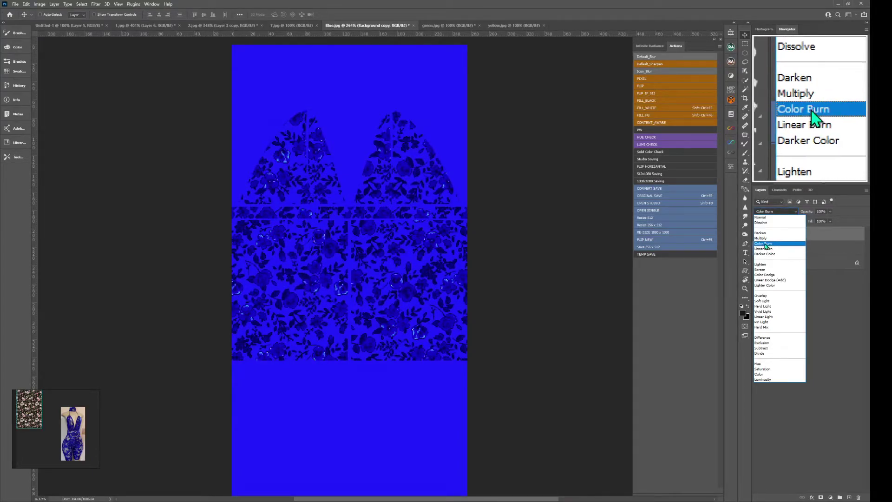
- Set the floral layer to Color Burn and select the Background layer
{"action": "left_click", "coordinate": [767, 244]}
{"action": "left_click", "coordinate": [765, 263]}
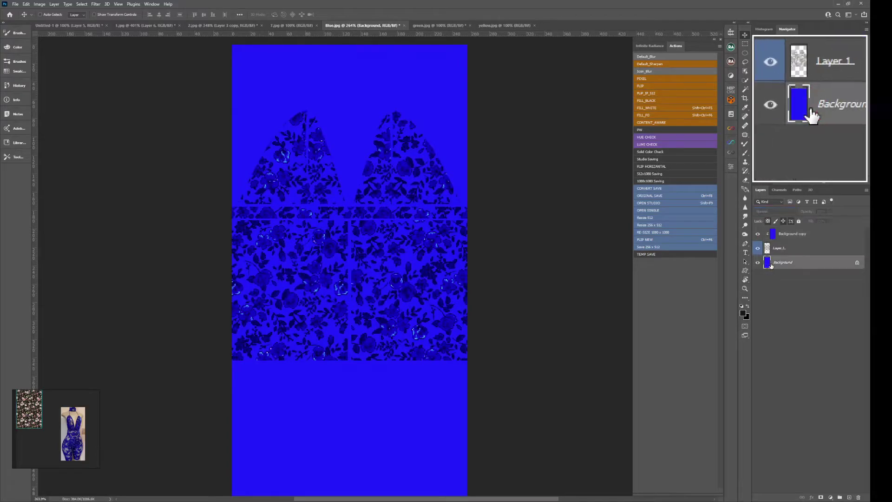
{"action": "left_click", "coordinate": [758, 263]}
{"action": "left_click", "coordinate": [759, 263]}
- Fill the Background black, then swap colours and refill it white
{"action": "key", "text": "ctrl+shift+F5"}
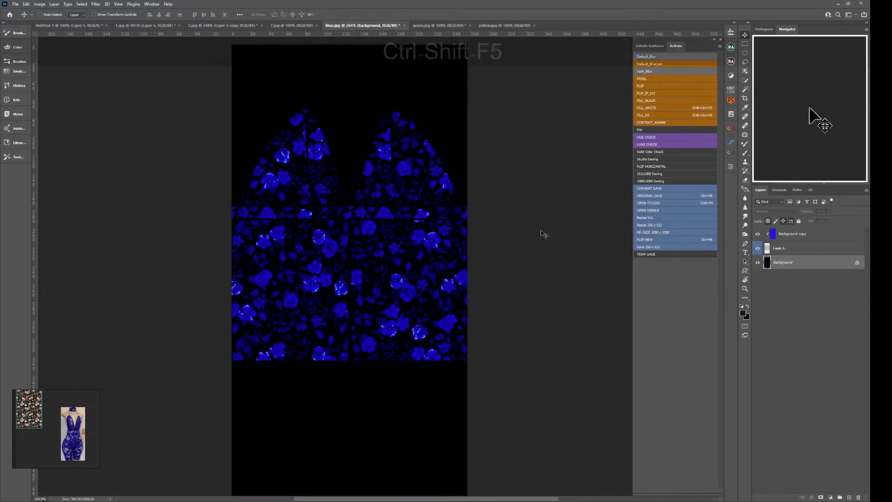
{"action": "key", "text": "ctrl+shift+F6"}
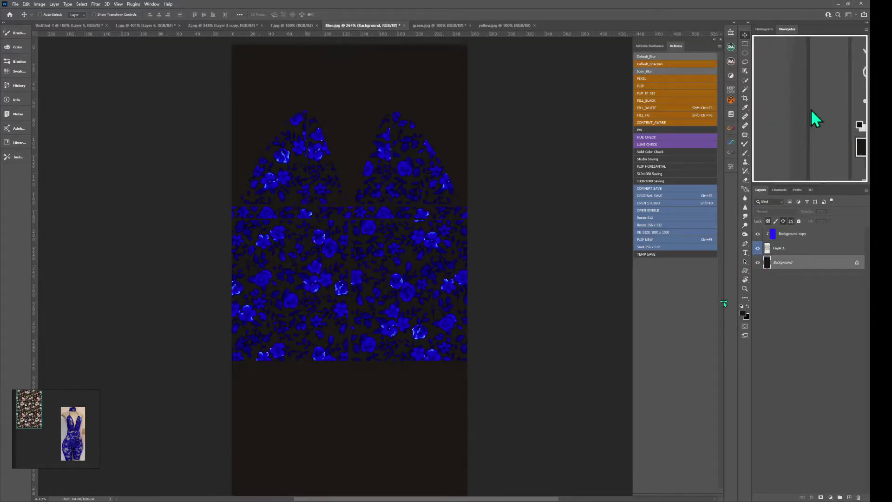
{"action": "key", "text": "alt+v"}
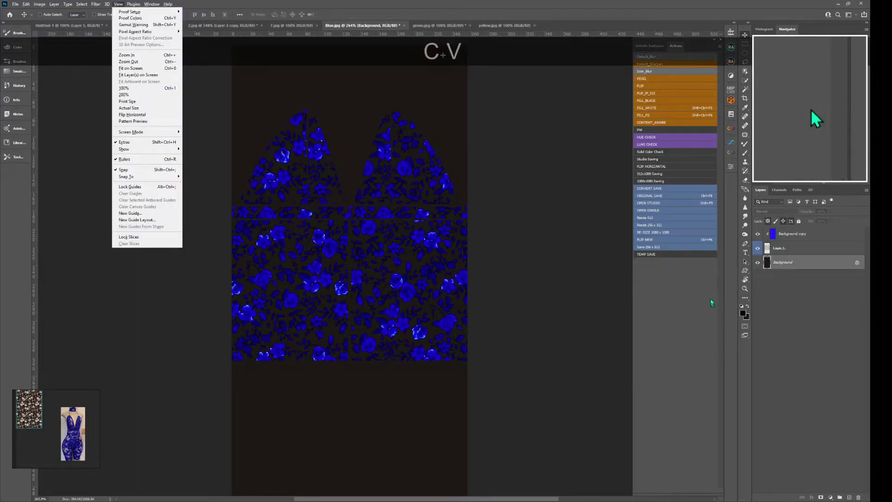
{"action": "left_click", "coordinate": [743, 37]}
{"action": "key", "text": "ctrl+x"}
{"action": "key", "text": "ctrl+shift+F5"}
{"action": "left_click_drag", "start_coordinate": [457, 254], "coordinate": [474, 253]}
{"action": "left_click_drag", "start_coordinate": [507, 291], "coordinate": [549, 299]}
- Orbit and zoom around the IMVU avatar to inspect the blue floral bodysuit on white
{"action": "key", "text": "alt+Tab"}
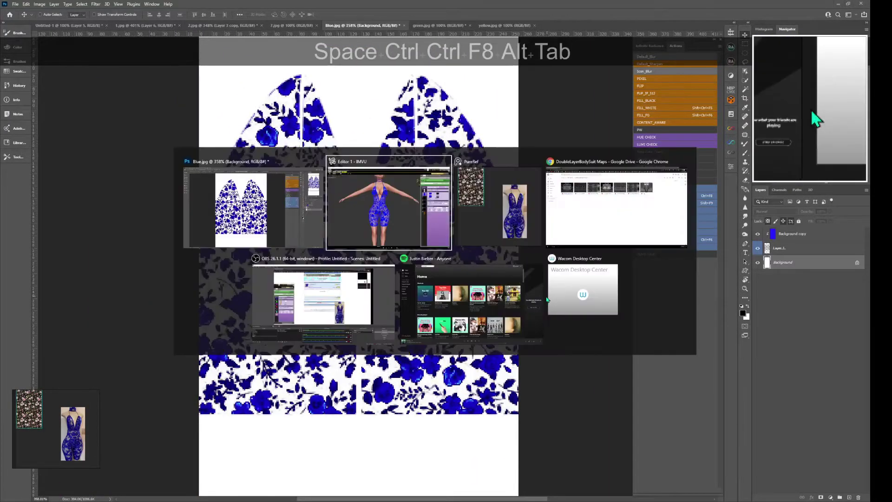
{"action": "key", "text": "ctrl+a"}
{"action": "scroll", "coordinate": [515, 296], "scroll_direction": "up", "scroll_amount": 3}
{"action": "left_click_drag", "start_coordinate": [516, 296], "coordinate": [433, 278]}
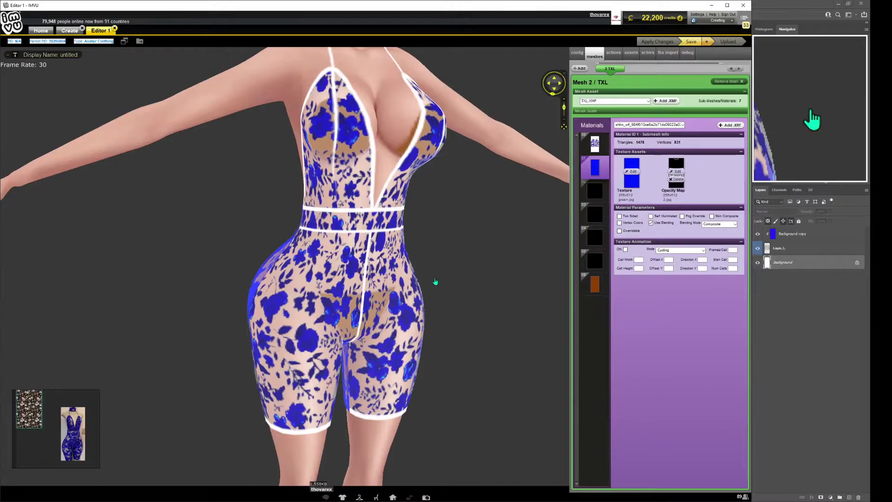
{"action": "scroll", "coordinate": [437, 274], "scroll_direction": "down", "scroll_amount": 3}
{"action": "mouse_move", "coordinate": [437, 274]}
{"action": "left_mouse_down"}
{"action": "mouse_move", "coordinate": [402, 275]}
{"action": "mouse_move", "coordinate": [432, 282]}
{"action": "left_mouse_up"}
{"action": "scroll", "coordinate": [402, 275], "scroll_direction": "up", "scroll_amount": 4}
{"action": "scroll", "coordinate": [400, 272], "scroll_direction": "down", "scroll_amount": 5}
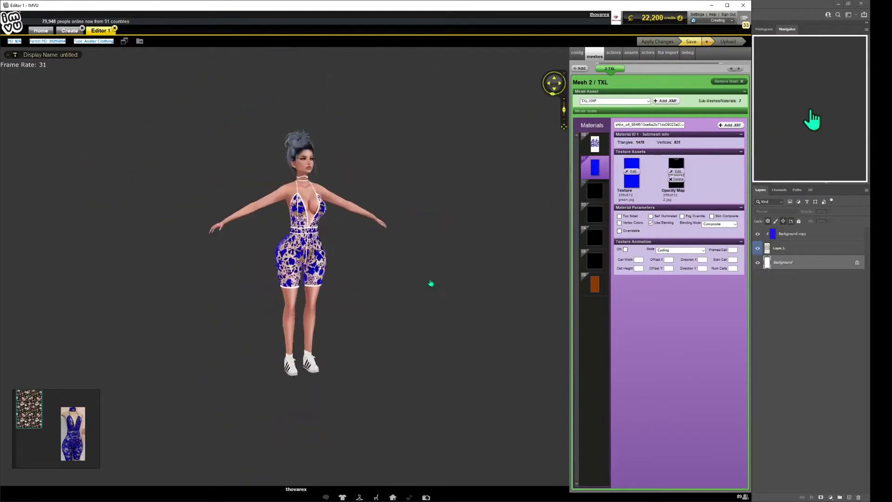
{"action": "scroll", "coordinate": [425, 281], "scroll_direction": "up", "scroll_amount": 2}
- Pick a beige skin-tone foreground colour and fill the Background layer with it
{"action": "left_click", "coordinate": [879, 224]}
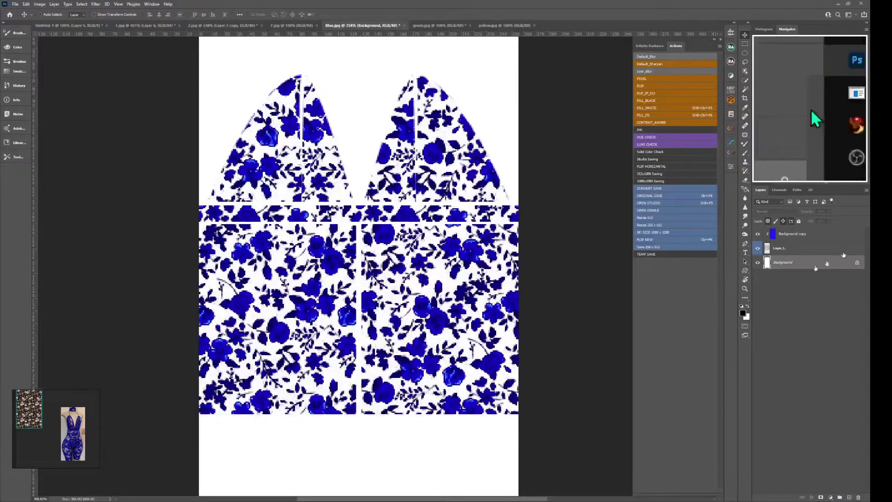
{"action": "left_click", "coordinate": [741, 312]}
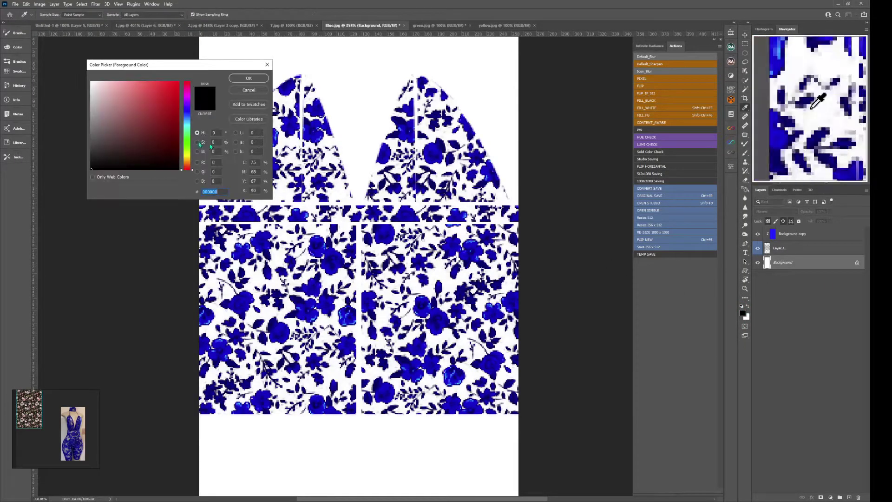
{"action": "mouse_move", "coordinate": [186, 164]}
{"action": "left_mouse_down"}
{"action": "mouse_move", "coordinate": [186, 155]}
{"action": "mouse_move", "coordinate": [188, 164]}
{"action": "left_mouse_up"}
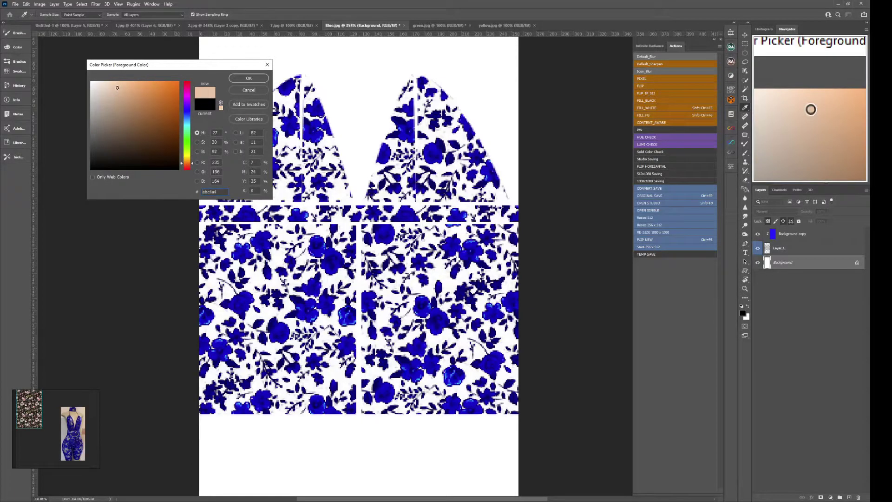
{"action": "left_click", "coordinate": [249, 79]}
{"action": "key", "text": "v"}
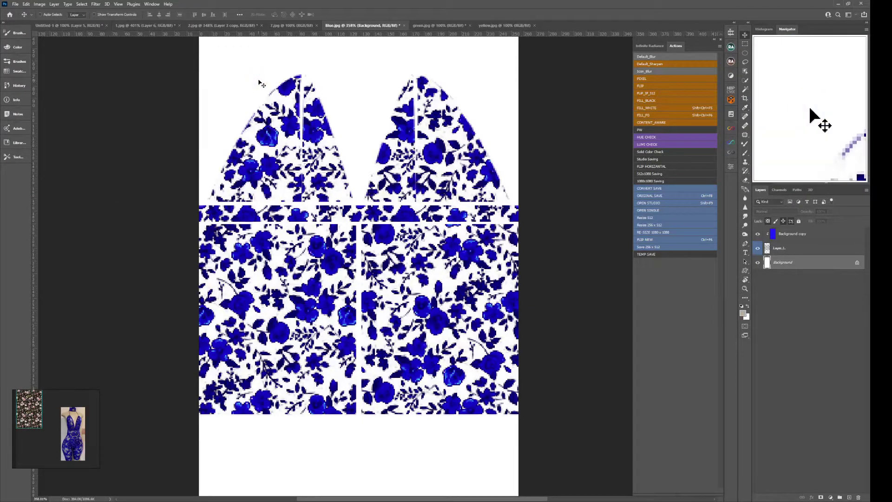
{"action": "key", "text": "ctrl+shift+F6"}
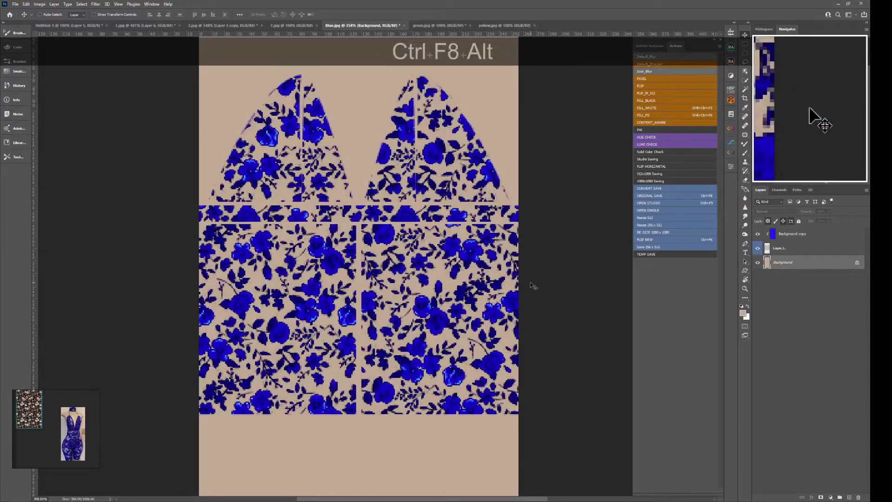
{"action": "key", "text": "alt+Tab"}
{"action": "key", "text": "ctrl+a"}
- Zoom and orbit the avatar from side to front to check the beige-backed bodysuit
{"action": "scroll", "coordinate": [459, 288], "scroll_direction": "up", "scroll_amount": 6}
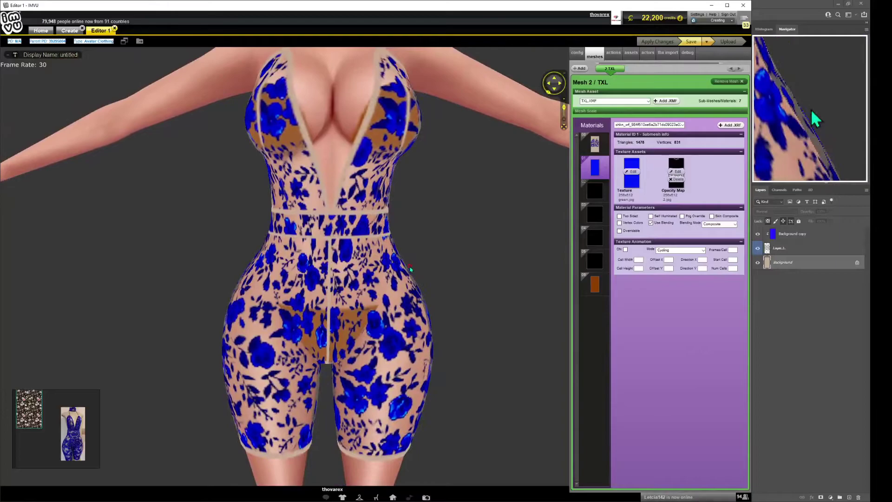
{"action": "left_click_drag", "start_coordinate": [247, 353], "coordinate": [430, 373]}
{"action": "scroll", "coordinate": [341, 265], "scroll_direction": "down", "scroll_amount": 6}
{"action": "scroll", "coordinate": [420, 242], "scroll_direction": "down", "scroll_amount": 8}
{"action": "left_click_drag", "start_coordinate": [419, 241], "coordinate": [370, 256]}
{"action": "scroll", "coordinate": [373, 252], "scroll_direction": "up", "scroll_amount": 5}
{"action": "scroll", "coordinate": [381, 249], "scroll_direction": "up", "scroll_amount": 2}
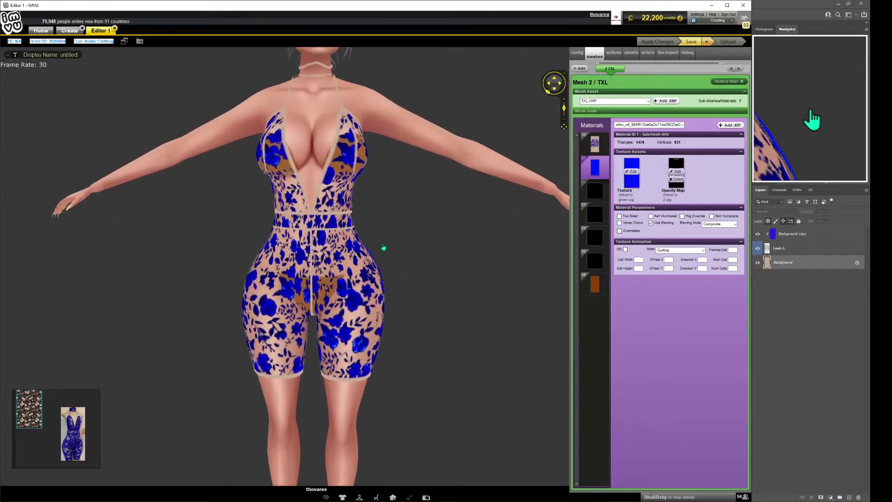
{"action": "left_click", "coordinate": [814, 119]}
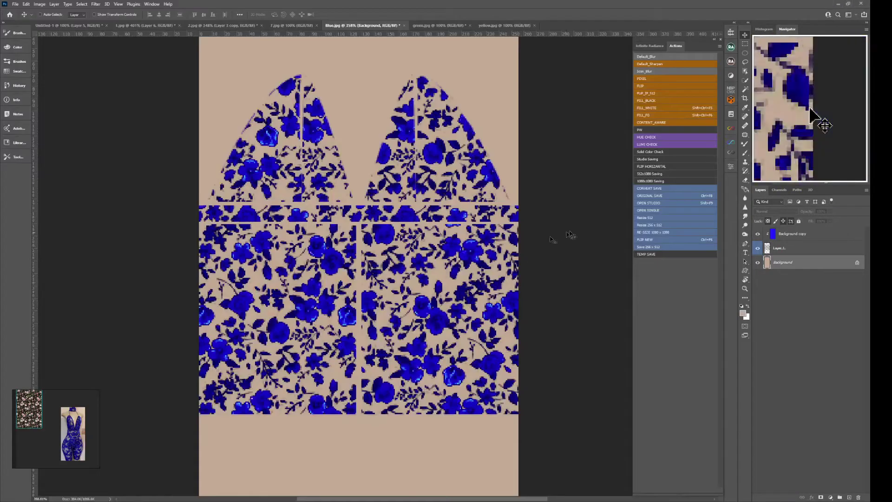
- In 1.jpg, compare with and without Layer 6's pink floral pattern, leaving it hidden
{"action": "left_click", "coordinate": [147, 28]}
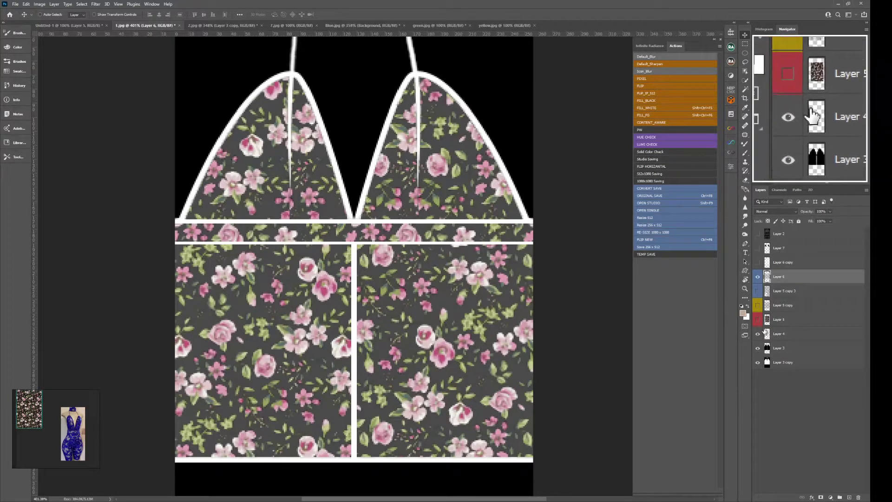
{"action": "left_click", "coordinate": [757, 277]}
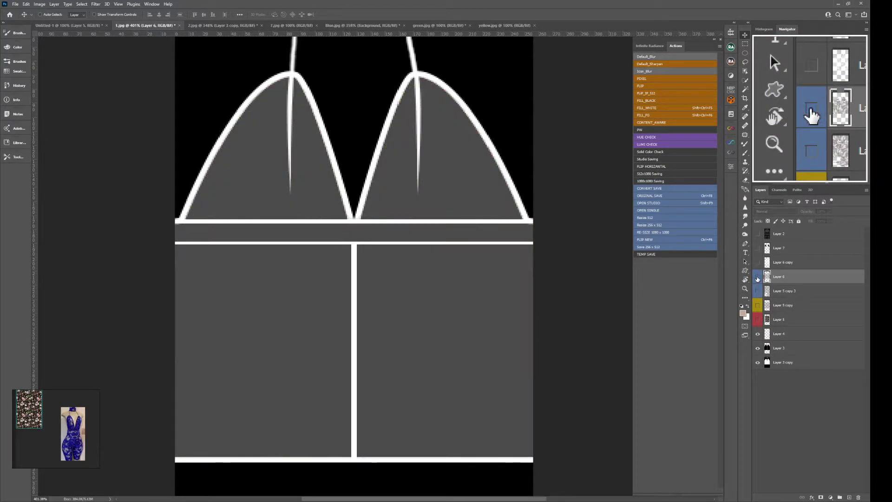
{"action": "left_click", "coordinate": [758, 277]}
{"action": "left_click", "coordinate": [758, 277]}
{"action": "left_click", "coordinate": [758, 277]}
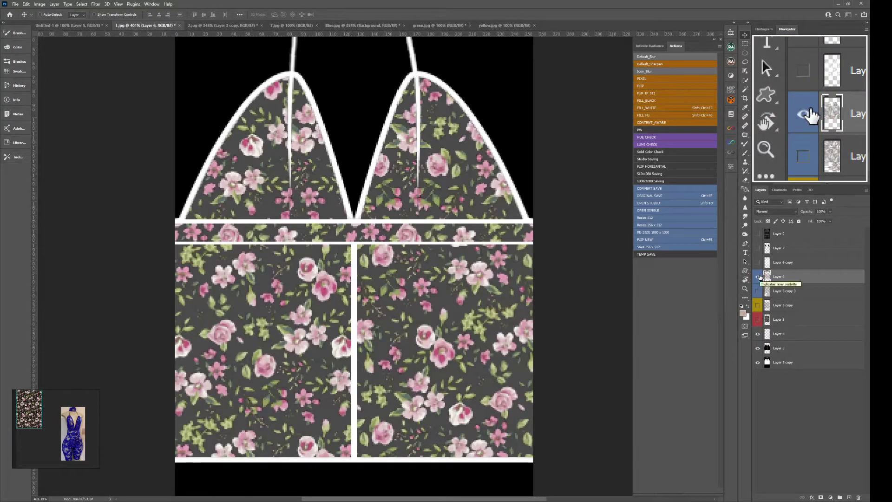
{"action": "left_click", "coordinate": [758, 277]}
- Keep Layer 6 copy hidden, compare Layer 3's silhouette, and make Layer 4 active
{"action": "left_click", "coordinate": [758, 263]}
{"action": "left_click", "coordinate": [757, 262]}
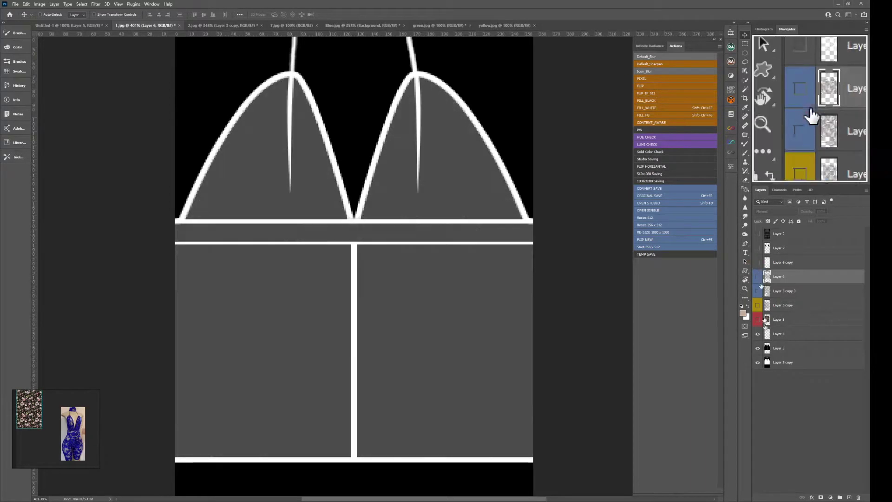
{"action": "left_click", "coordinate": [758, 348]}
{"action": "left_click", "coordinate": [758, 348]}
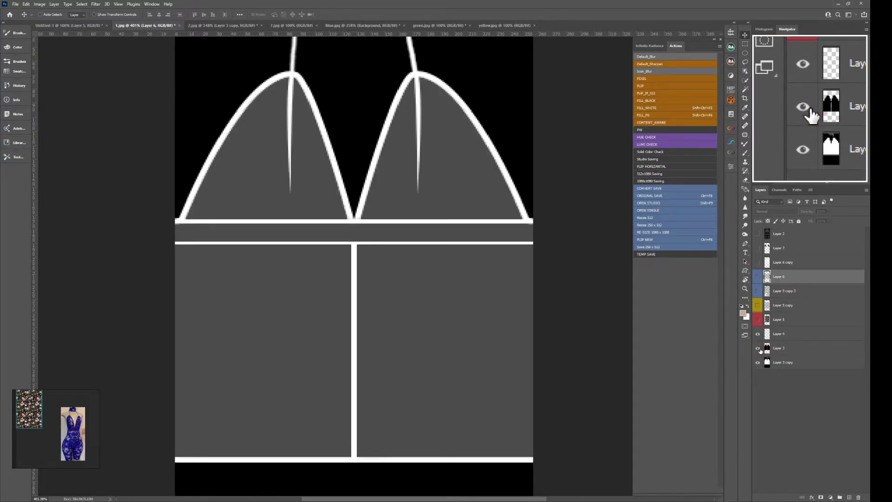
{"action": "left_click", "coordinate": [757, 349]}
{"action": "left_click", "coordinate": [758, 348]}
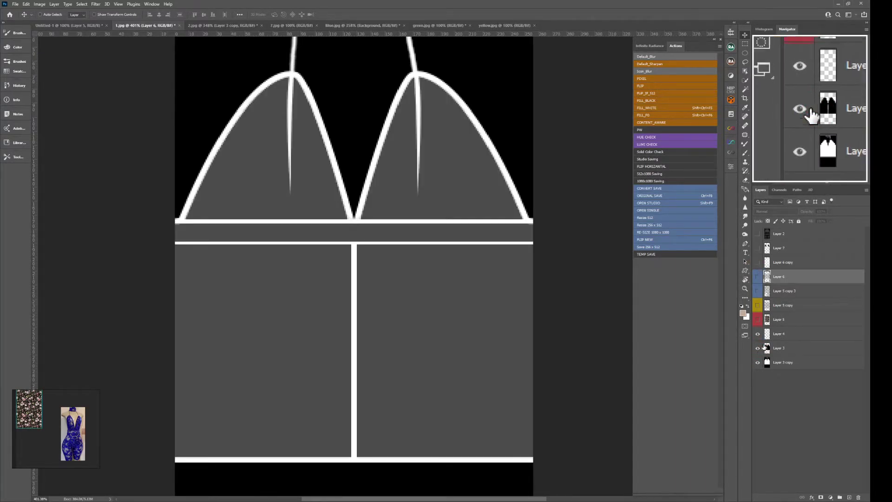
{"action": "left_click", "coordinate": [769, 336]}
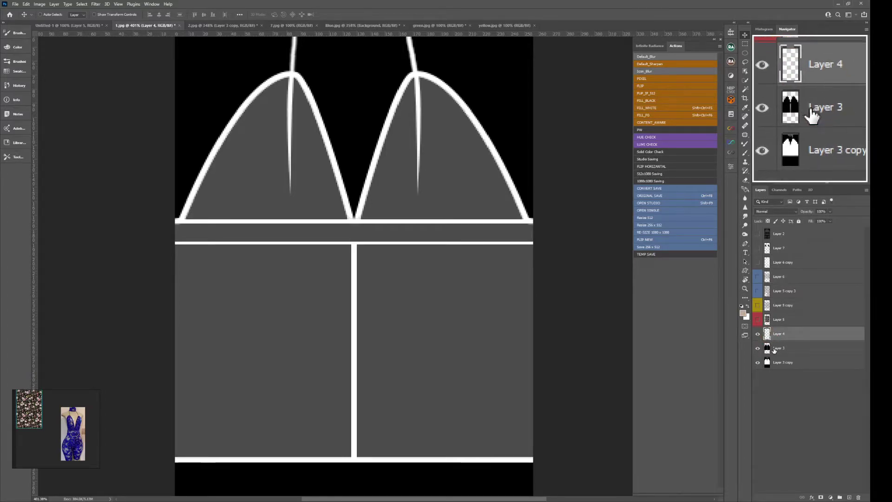
{"action": "scroll", "coordinate": [542, 292], "scroll_direction": "up", "scroll_amount": 1}
{"action": "left_click_drag", "start_coordinate": [533, 311], "coordinate": [518, 309]}
- Lower Layer 3's opacity to 67% and make Layer 4 active, abandoning an export
{"action": "left_click", "coordinate": [767, 350]}
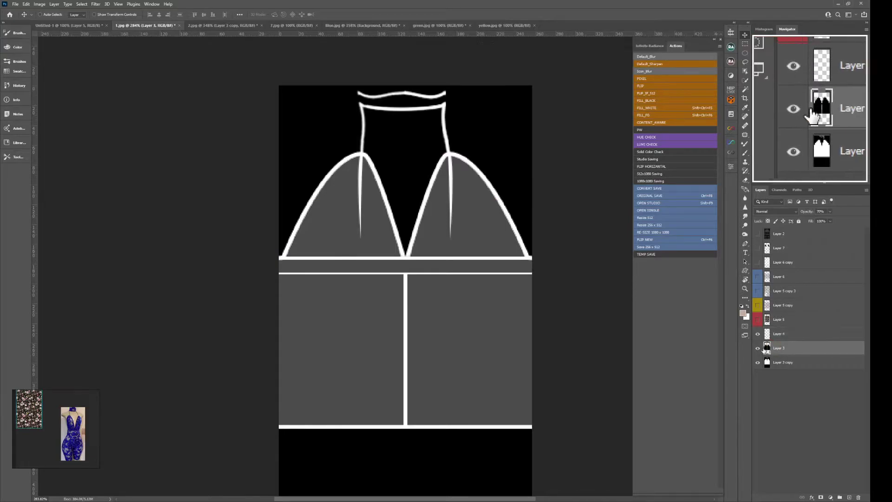
{"action": "left_click", "coordinate": [830, 211]}
{"action": "left_click_drag", "start_coordinate": [832, 220], "coordinate": [826, 219]}
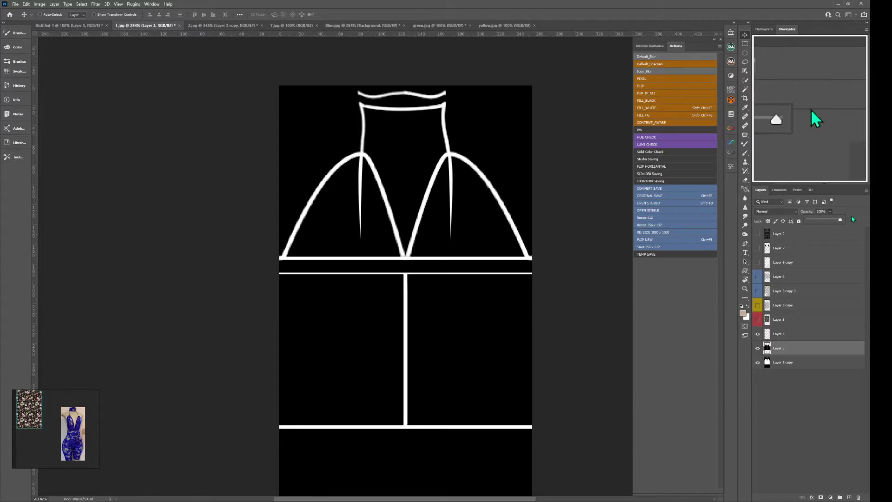
{"action": "left_click", "coordinate": [774, 336]}
{"action": "key", "text": "shift+ctrl+alt"}
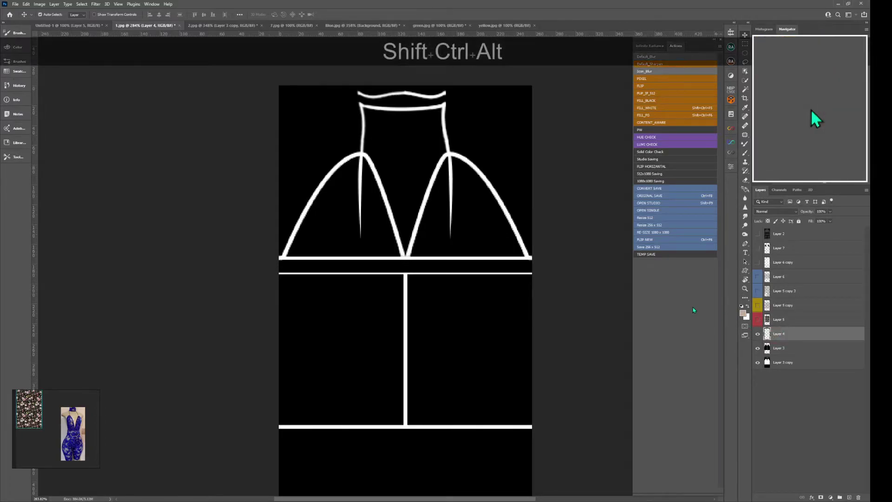
{"action": "key", "text": "shift+ctrl+alt+w"}
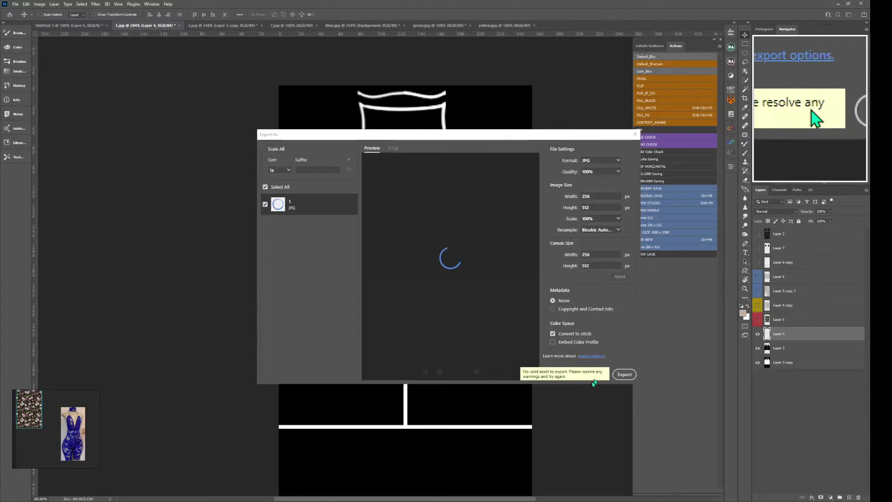
{"action": "left_click", "coordinate": [596, 375]}
- Stamp visible layers into a new layer, hide Layer 8, and cut the whole canvas
{"action": "key", "text": "shift+ctrl+alt+e"}
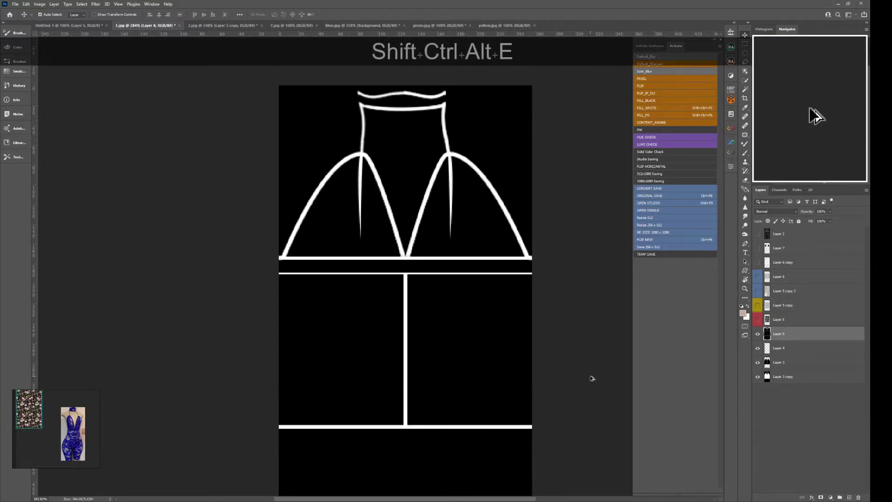
{"action": "key", "text": "ctrl"}
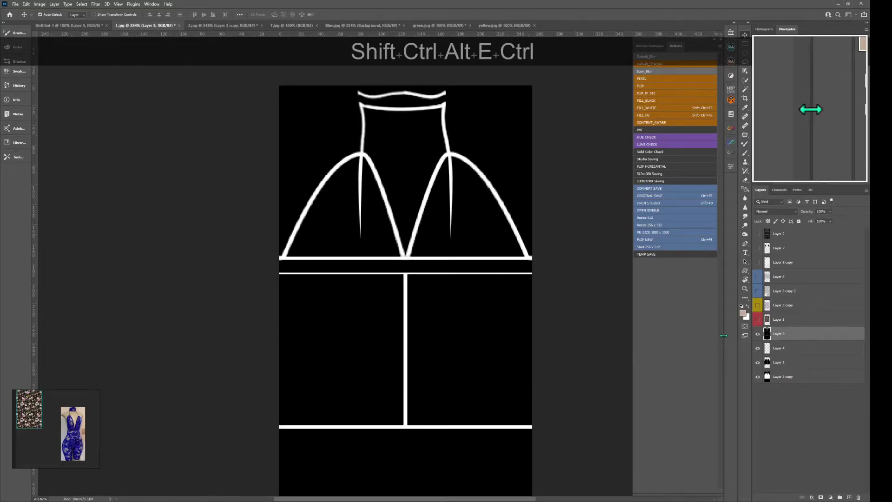
{"action": "left_click", "coordinate": [758, 333]}
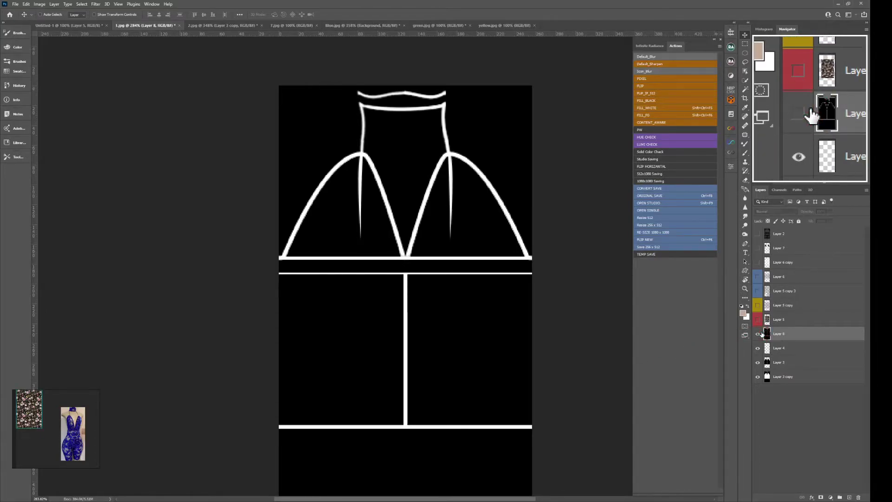
{"action": "key", "text": "ctrl+a"}
{"action": "key", "text": "ctrl+x"}
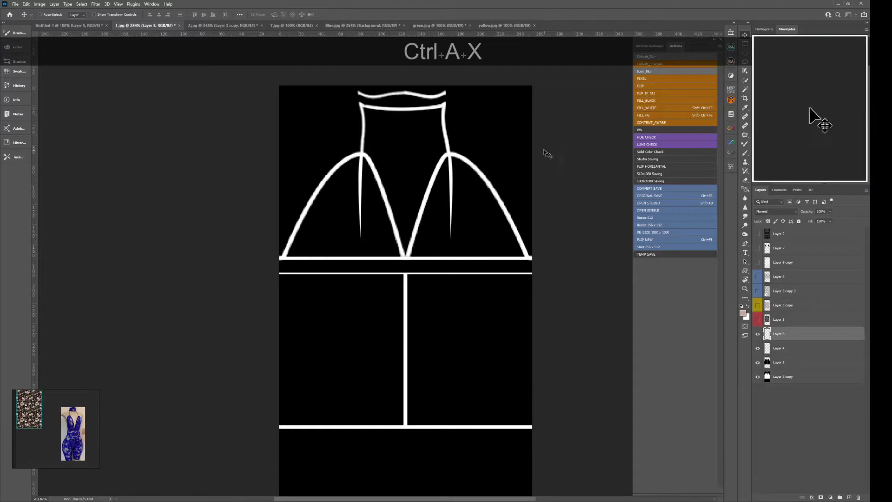
{"action": "left_click", "coordinate": [348, 25]}
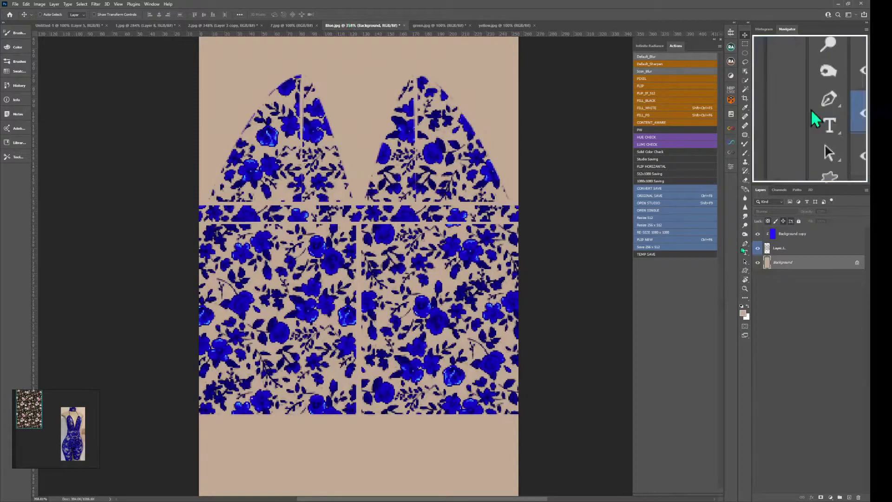
- Paste the outline artwork in place above Background copy in Blue.jpg
{"action": "key", "text": "ctrl"}
{"action": "left_click", "coordinate": [781, 233]}
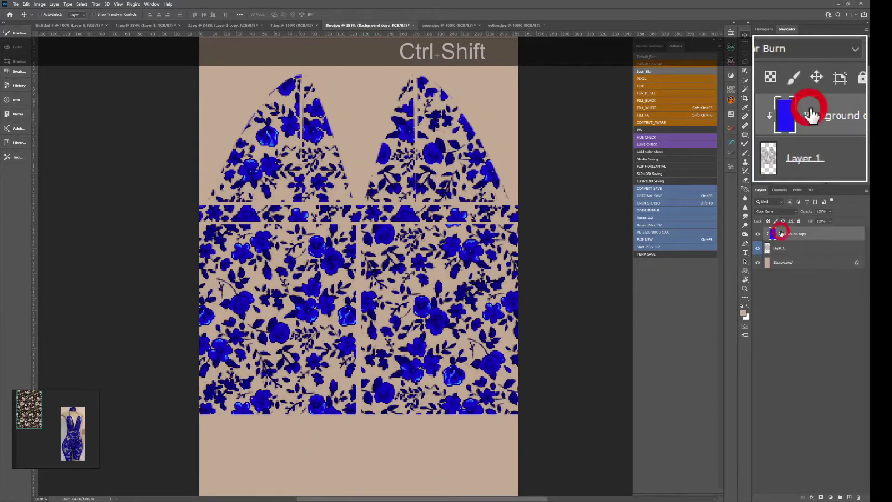
{"action": "key", "text": "ctrl+shift+v"}
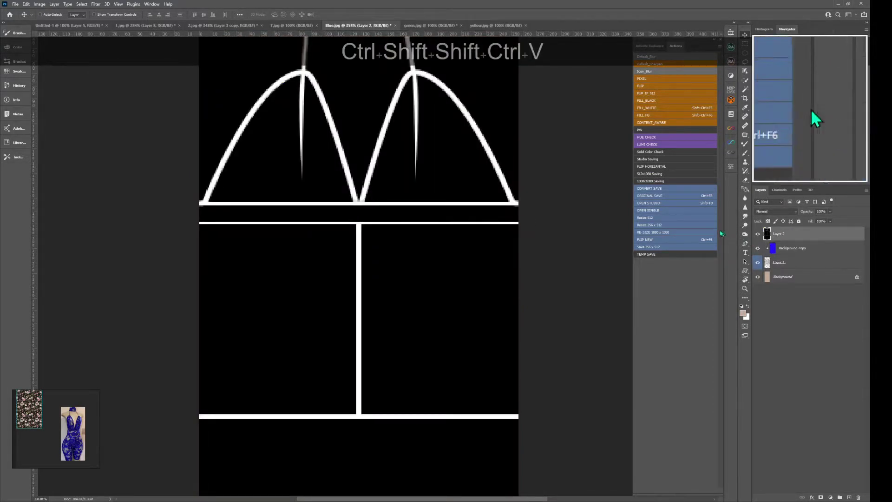
{"action": "left_click", "coordinate": [757, 234]}
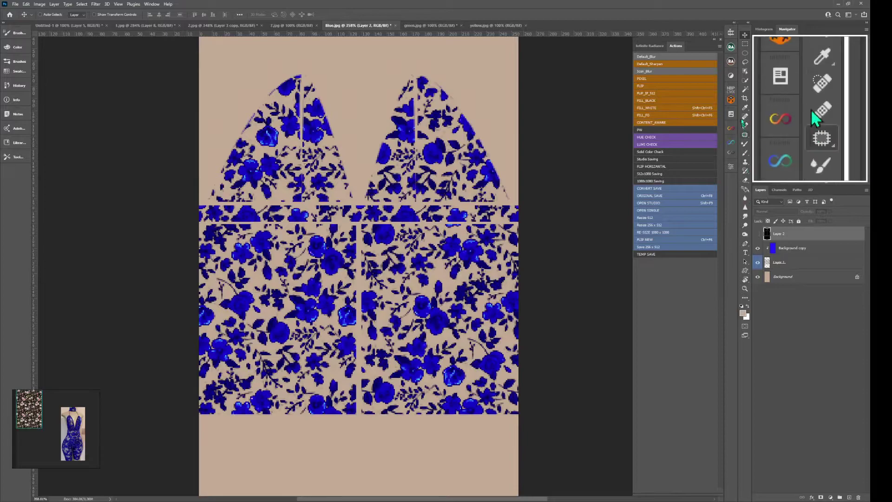
{"action": "left_click", "coordinate": [745, 107]}
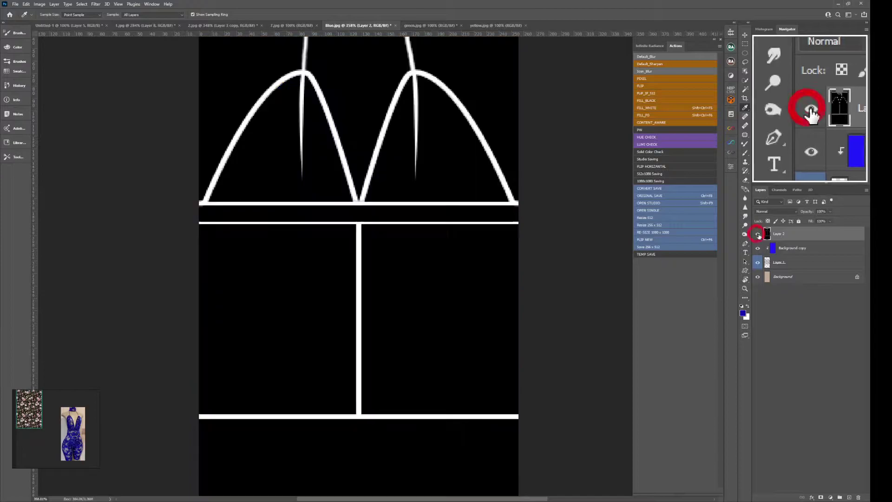
{"action": "left_click", "coordinate": [758, 234]}
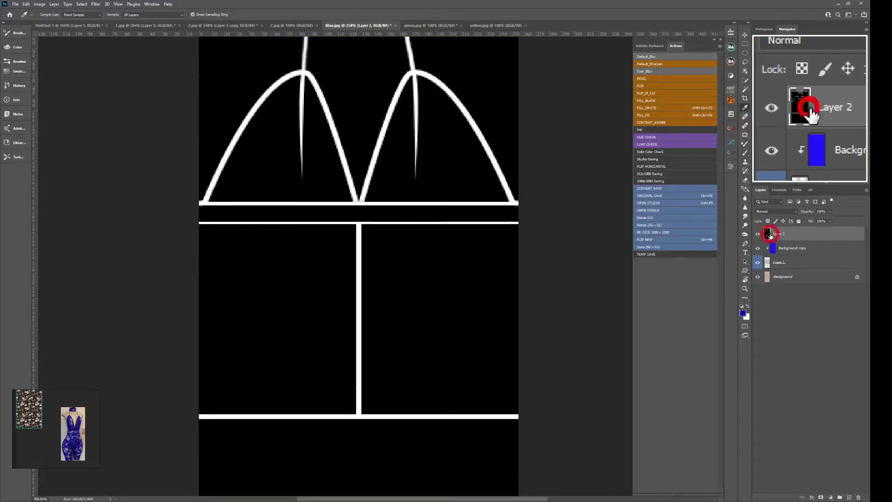
- Add a blue-filled layer in Multiply mode and merge it with Layer 2
{"action": "key", "text": "ctrl+shift+alt+n"}
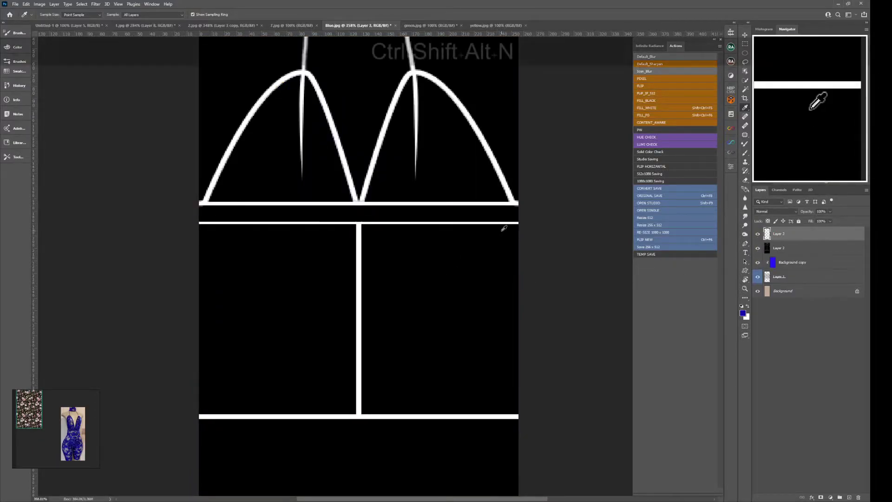
{"action": "key", "text": "ctrl+shift+F6"}
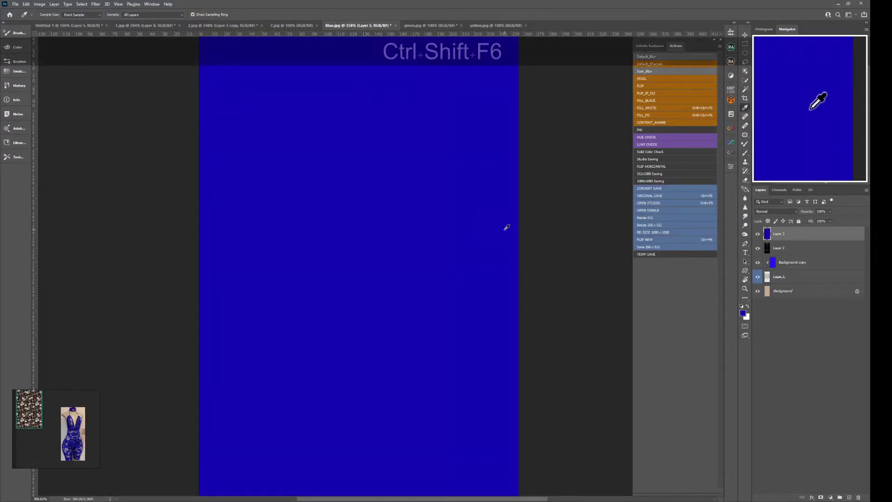
{"action": "left_click", "coordinate": [771, 211]}
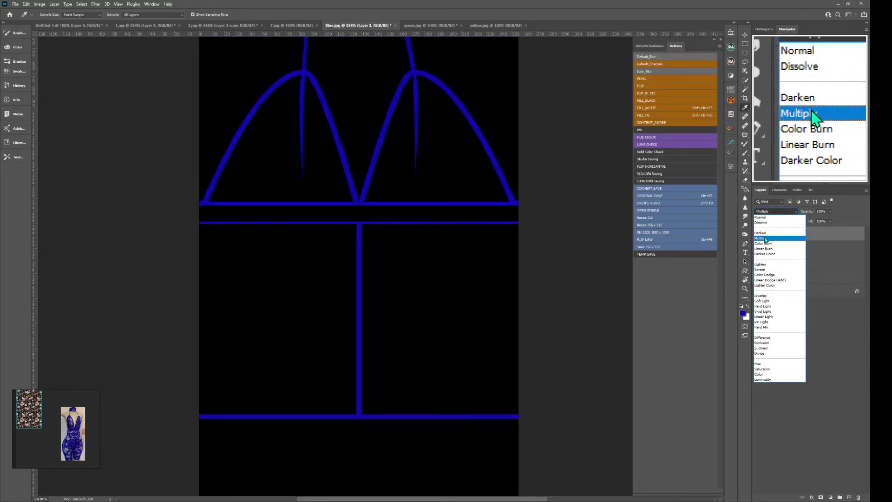
{"action": "left_click", "coordinate": [769, 240]}
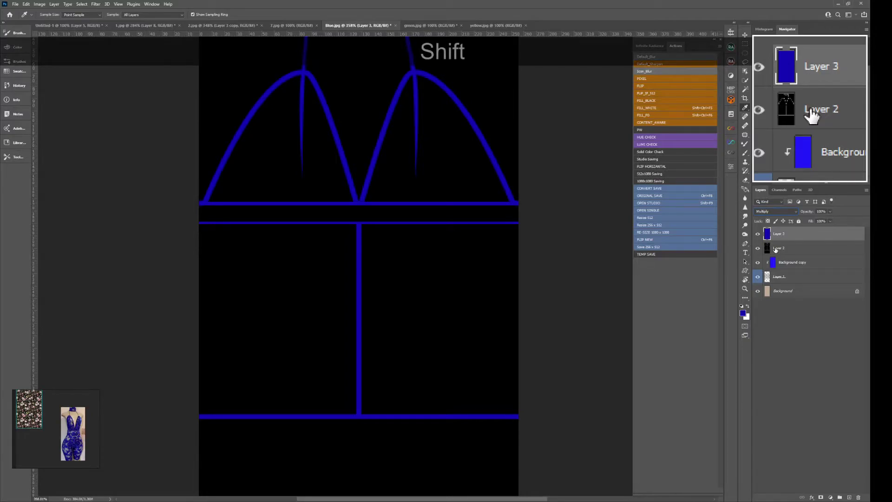
{"action": "left_click", "coordinate": [775, 249], "text": "shift"}
{"action": "key", "text": "ctrl+shift+e"}
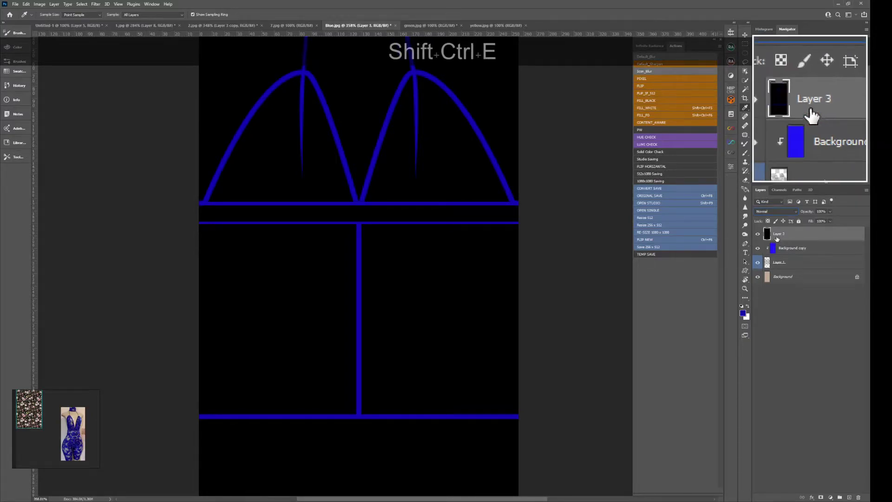
- Return Layer 3 to Normal blending and merge it down into Layer 2
{"action": "left_click", "coordinate": [757, 233]}
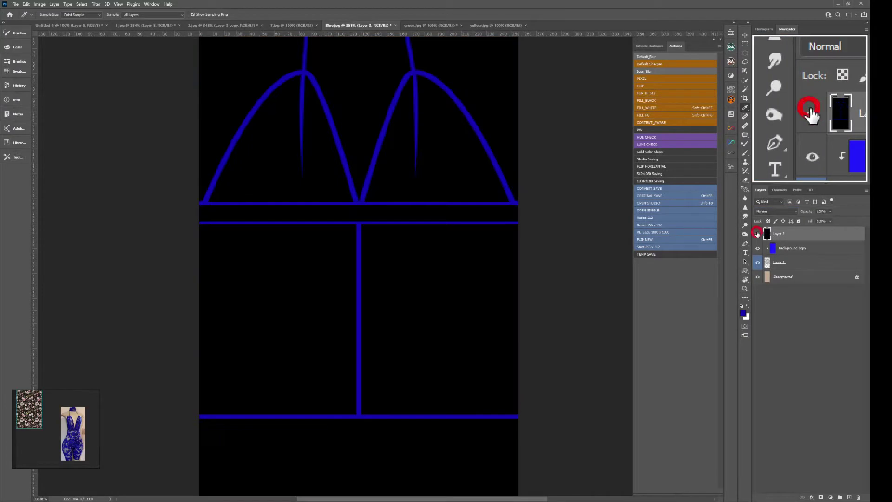
{"action": "left_click", "coordinate": [775, 211]}
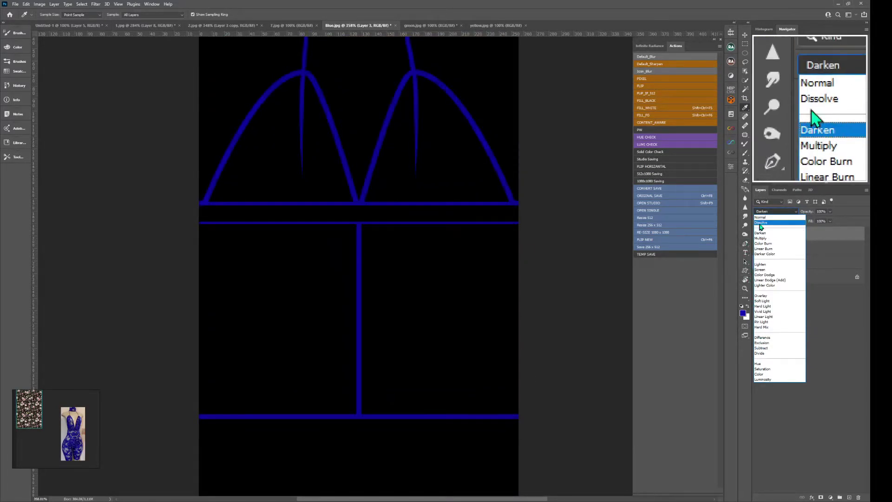
{"action": "left_click", "coordinate": [760, 217]}
{"action": "left_click", "coordinate": [759, 234]}
{"action": "left_click", "coordinate": [758, 234]}
{"action": "key", "text": "ctrl+w"}
{"action": "key", "text": "ctrl+w"}
{"action": "key", "text": "ctrl+w"}
{"action": "key", "text": "ctrl+w"}
{"action": "key", "text": "ctrl+w"}
{"action": "key", "text": "ctrl+w"}
{"action": "key", "text": "ctrl+w"}
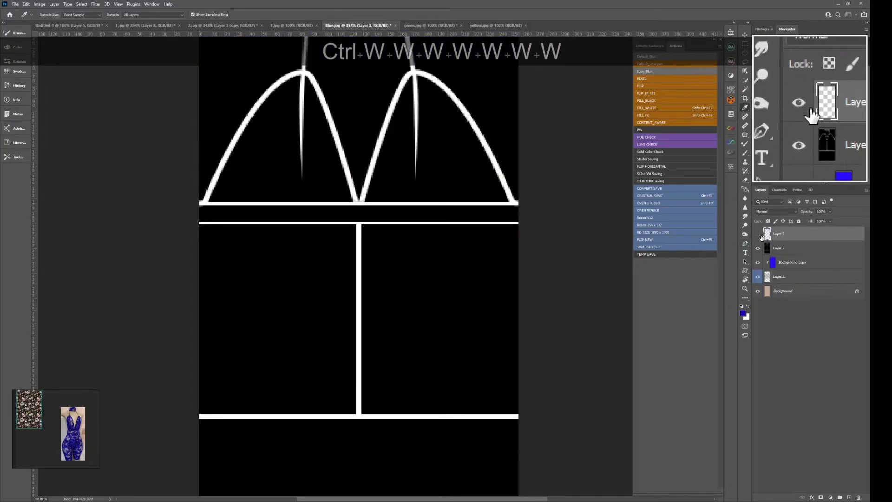
{"action": "key", "text": "ctrl+e"}
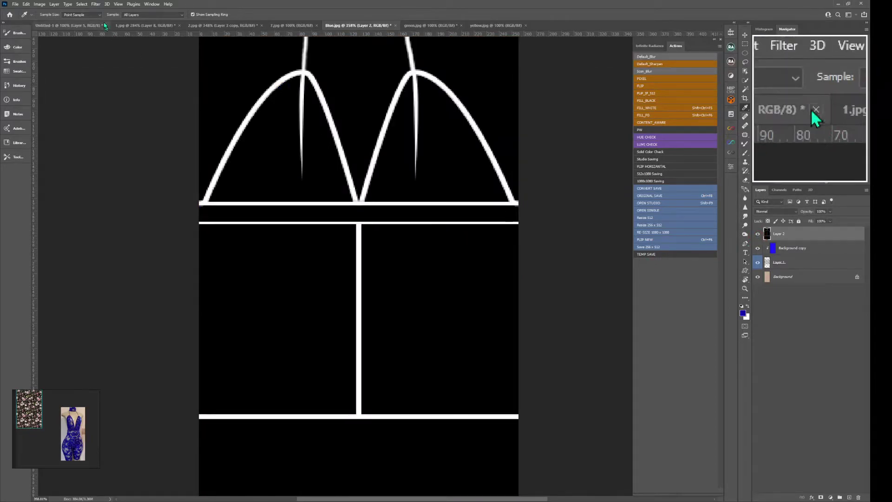
{"action": "left_click", "coordinate": [81, 6]}
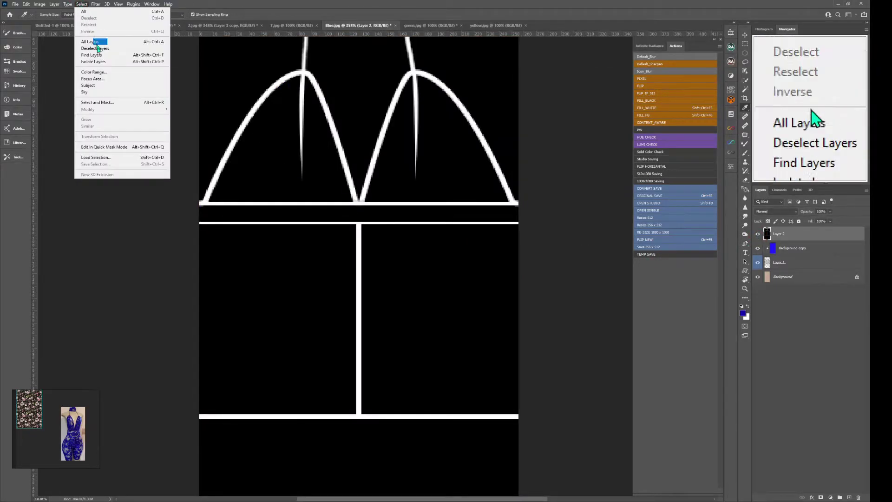
- Select the white outlines with Color Range at Fuzziness 200 and fill them blue
{"action": "left_click", "coordinate": [95, 72]}
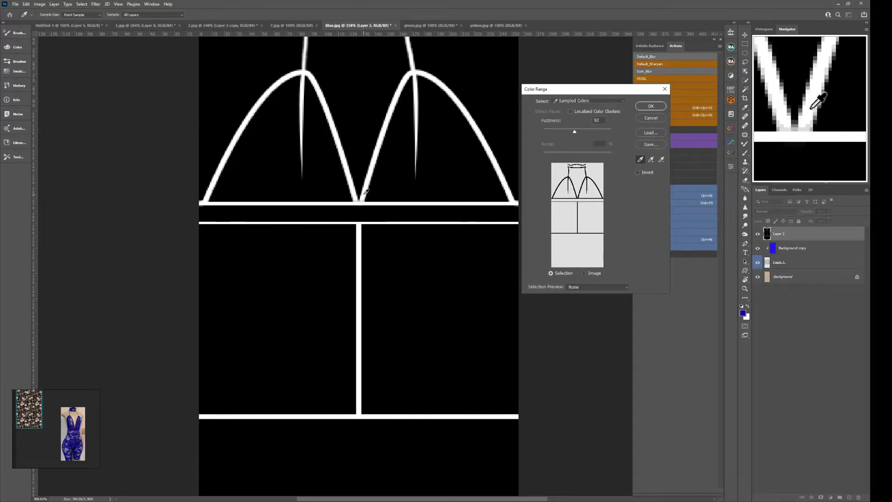
{"action": "left_click", "coordinate": [364, 200]}
{"action": "left_click_drag", "start_coordinate": [574, 131], "coordinate": [719, 134]}
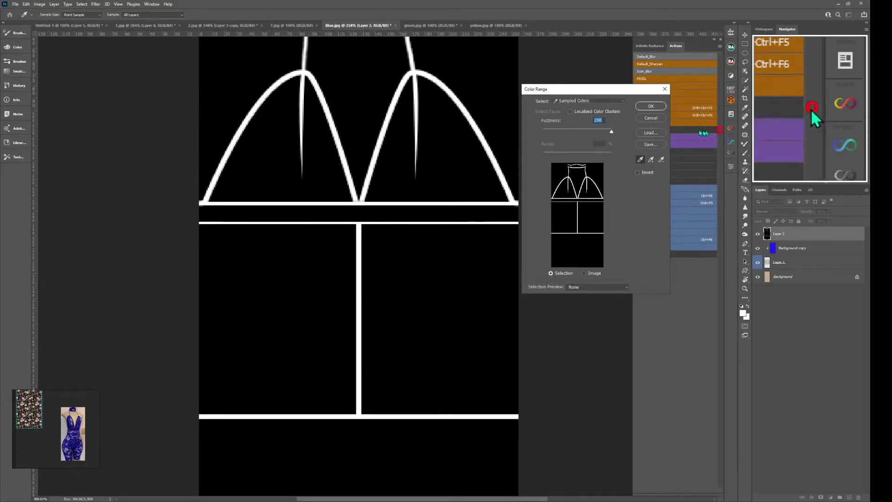
{"action": "left_click", "coordinate": [368, 173]}
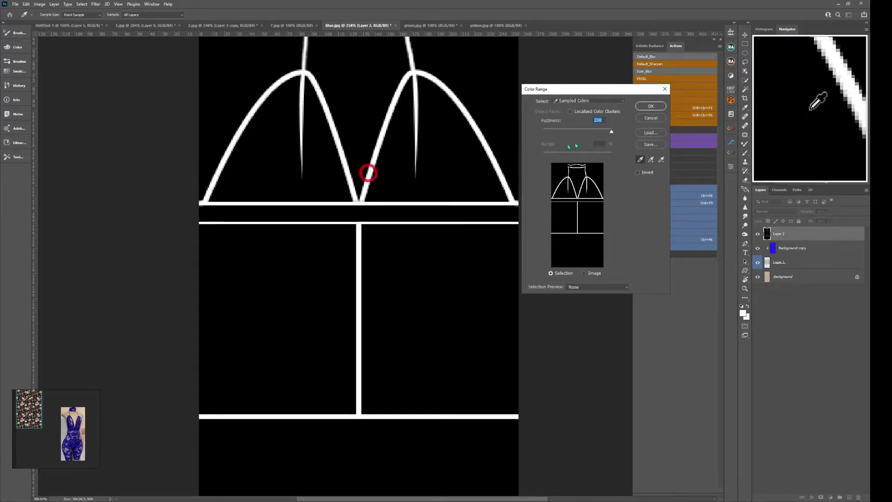
{"action": "left_click", "coordinate": [651, 106]}
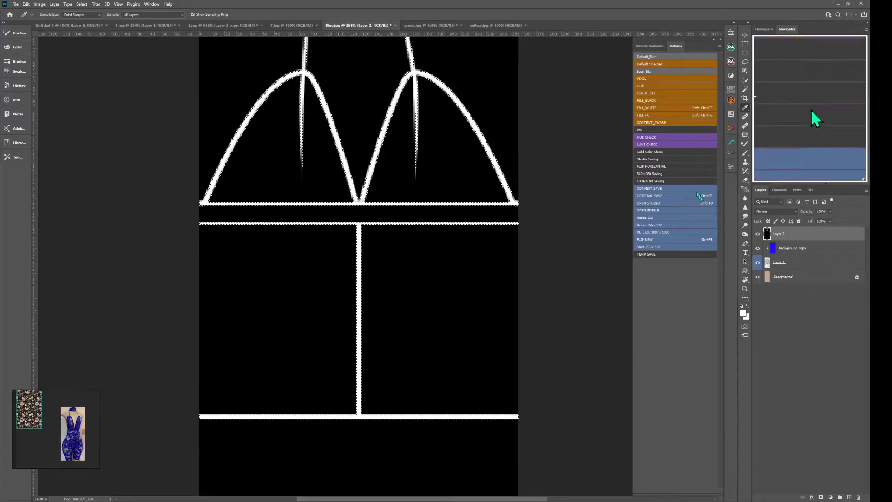
{"action": "left_click", "coordinate": [784, 249]}
{"action": "key", "text": "ctrl+space"}
{"action": "left_click_drag", "start_coordinate": [518, 284], "coordinate": [498, 306]}
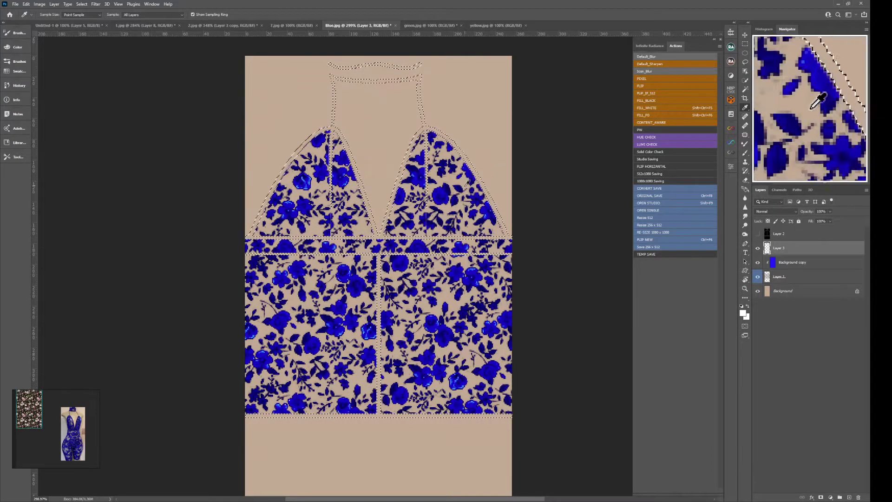
{"action": "key", "text": "ctrl+shift+F6"}
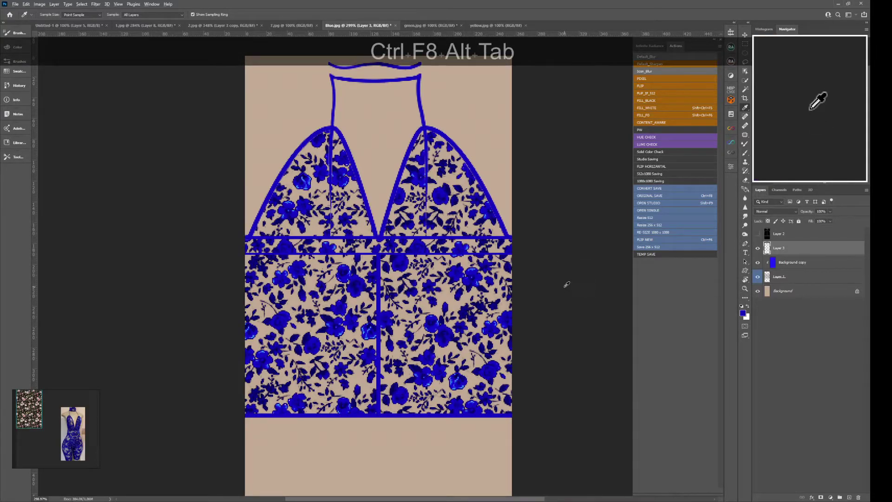
{"action": "key", "text": "alt+Tab"}
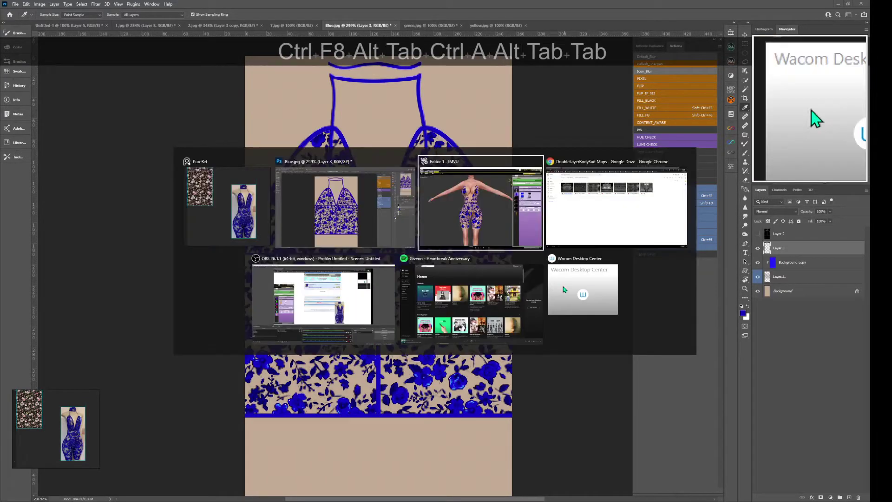
- Orbit and zoom the avatar front, sides and back to check the blue neckline, waistband and hem trim
{"action": "key", "text": "ctrl+a"}
{"action": "scroll", "coordinate": [446, 288], "scroll_direction": "down", "scroll_amount": 5}
{"action": "scroll", "coordinate": [458, 303], "scroll_direction": "up", "scroll_amount": 3}
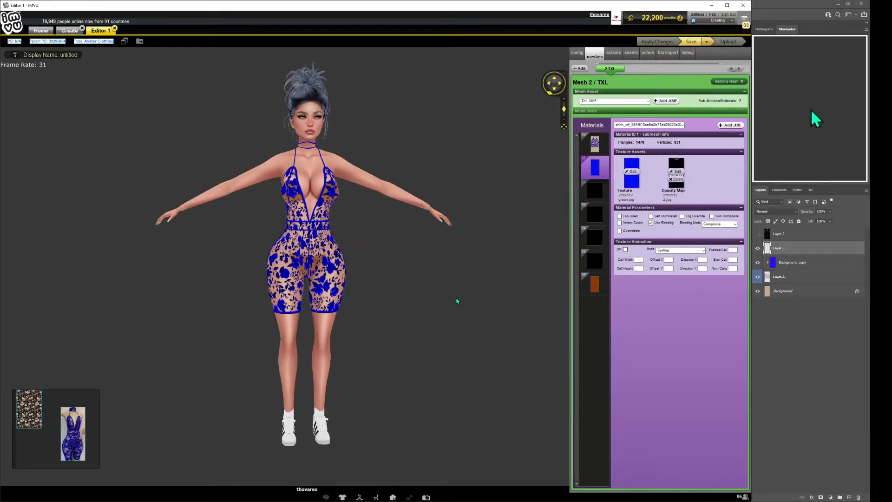
{"action": "scroll", "coordinate": [353, 297], "scroll_direction": "up", "scroll_amount": 5}
{"action": "left_click_drag", "start_coordinate": [332, 273], "coordinate": [318, 290]}
{"action": "scroll", "coordinate": [318, 290], "scroll_direction": "down", "scroll_amount": 5}
{"action": "scroll", "coordinate": [331, 290], "scroll_direction": "up", "scroll_amount": 6}
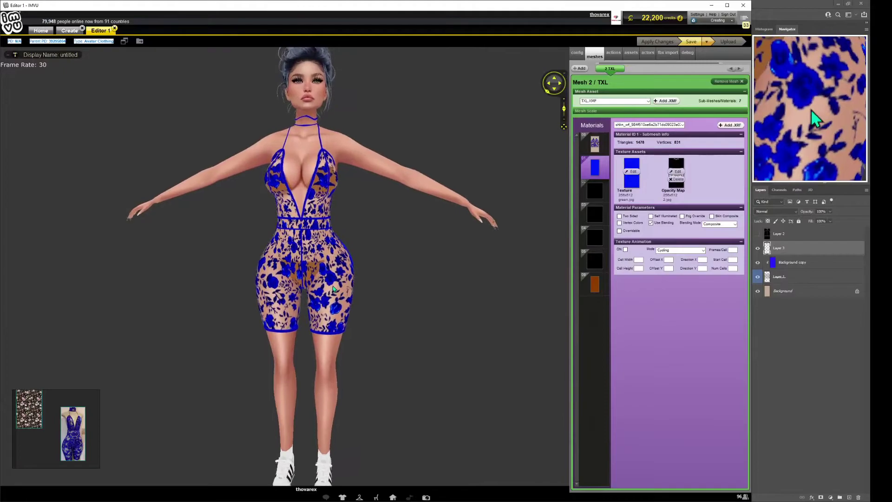
{"action": "left_click_drag", "start_coordinate": [400, 321], "coordinate": [389, 354]}
{"action": "scroll", "coordinate": [390, 355], "scroll_direction": "down", "scroll_amount": 8}
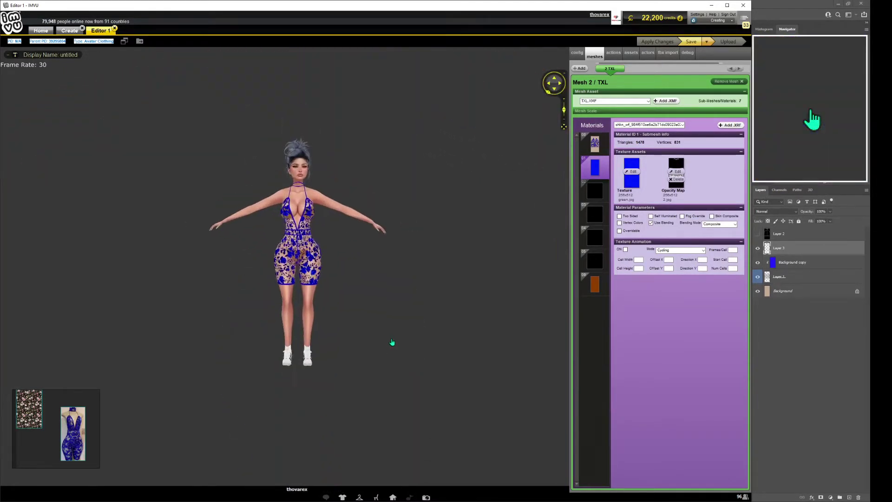
{"action": "scroll", "coordinate": [393, 335], "scroll_direction": "up", "scroll_amount": 6}
{"action": "mouse_move", "coordinate": [400, 319]}
{"action": "left_mouse_down"}
{"action": "mouse_move", "coordinate": [436, 319]}
{"action": "mouse_move", "coordinate": [408, 328]}
{"action": "left_mouse_up"}
{"action": "scroll", "coordinate": [408, 329], "scroll_direction": "down", "scroll_amount": 5}
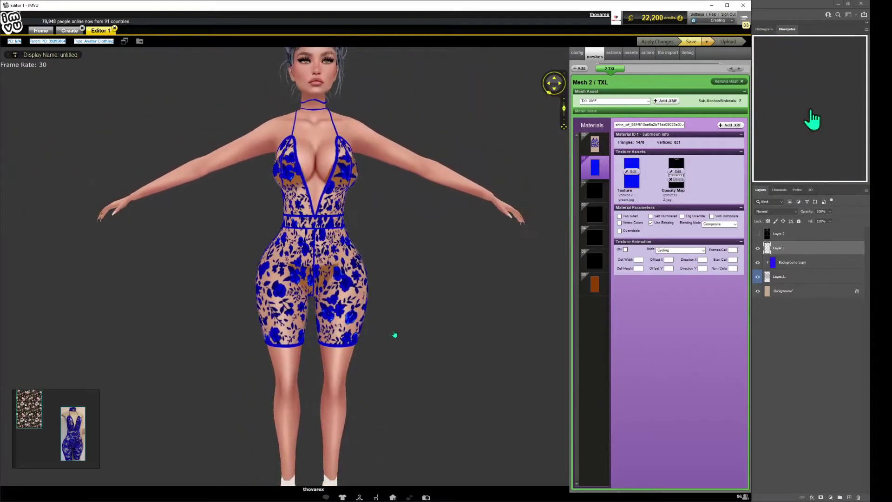
{"action": "scroll", "coordinate": [393, 330], "scroll_direction": "up", "scroll_amount": 5}
{"action": "left_click_drag", "start_coordinate": [393, 320], "coordinate": [367, 341]}
{"action": "scroll", "coordinate": [368, 341], "scroll_direction": "down", "scroll_amount": 5}
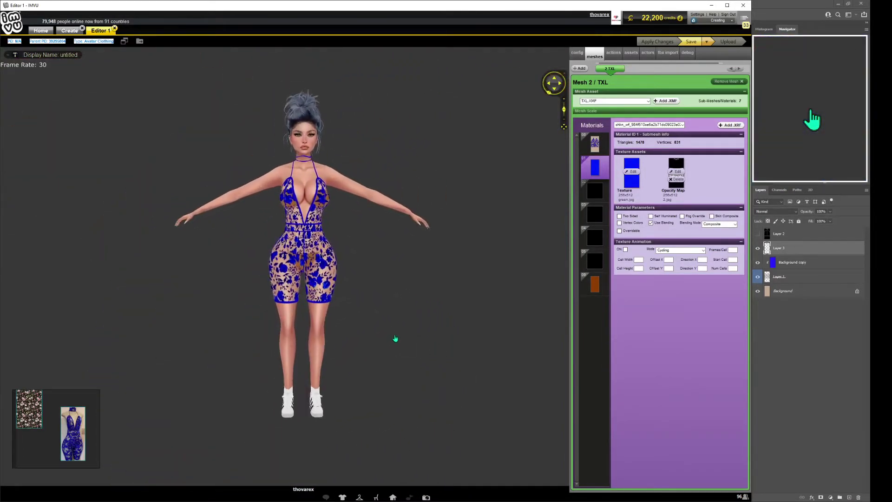
{"action": "scroll", "coordinate": [398, 334], "scroll_direction": "up", "scroll_amount": 5}
{"action": "mouse_move", "coordinate": [400, 331]}
{"action": "left_mouse_down"}
{"action": "mouse_move", "coordinate": [539, 319]}
{"action": "mouse_move", "coordinate": [418, 321]}
{"action": "mouse_move", "coordinate": [411, 322]}
{"action": "mouse_move", "coordinate": [512, 325]}
{"action": "mouse_move", "coordinate": [401, 334]}
{"action": "mouse_move", "coordinate": [420, 308]}
{"action": "mouse_move", "coordinate": [412, 332]}
{"action": "left_mouse_up"}
{"action": "scroll", "coordinate": [411, 322], "scroll_direction": "down", "scroll_amount": 5}
{"action": "scroll", "coordinate": [511, 325], "scroll_direction": "up", "scroll_amount": 5}
{"action": "scroll", "coordinate": [400, 334], "scroll_direction": "down", "scroll_amount": 5}
{"action": "scroll", "coordinate": [396, 327], "scroll_direction": "up", "scroll_amount": 5}
{"action": "scroll", "coordinate": [419, 308], "scroll_direction": "down", "scroll_amount": 5}
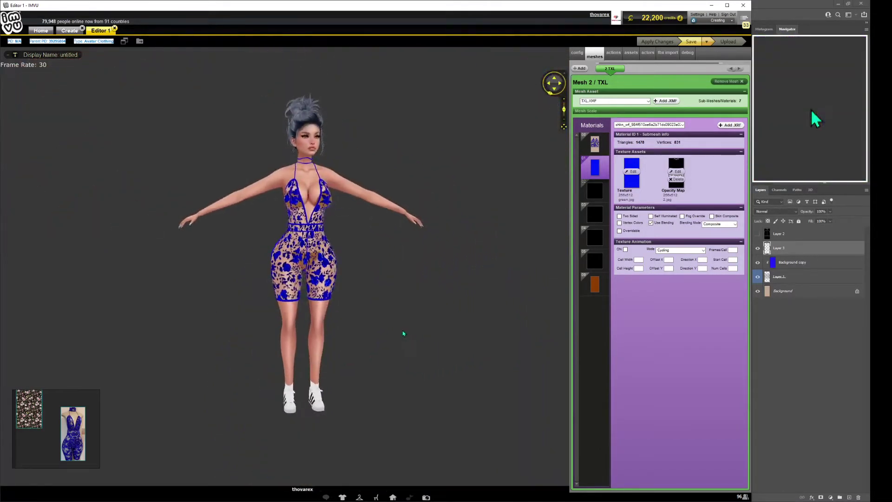
- Fill the green.jpg canvas with the beige foreground colour
{"action": "left_click", "coordinate": [815, 119]}
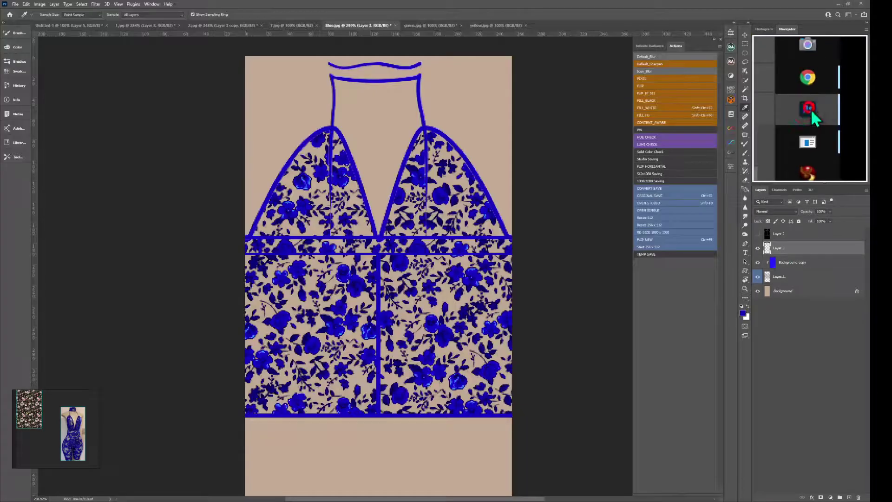
{"action": "scroll", "coordinate": [459, 203], "scroll_direction": "up", "scroll_amount": 3}
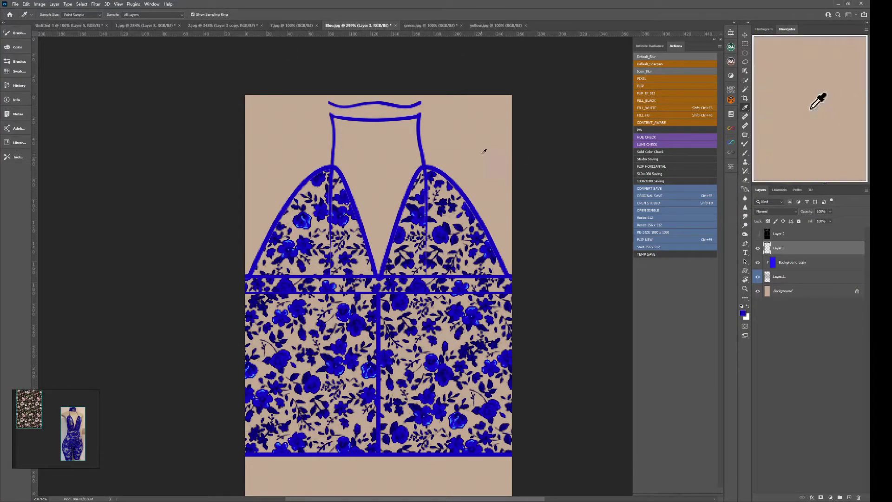
{"action": "left_click", "coordinate": [424, 26]}
{"action": "key", "text": "ctrl+shift+F6"}
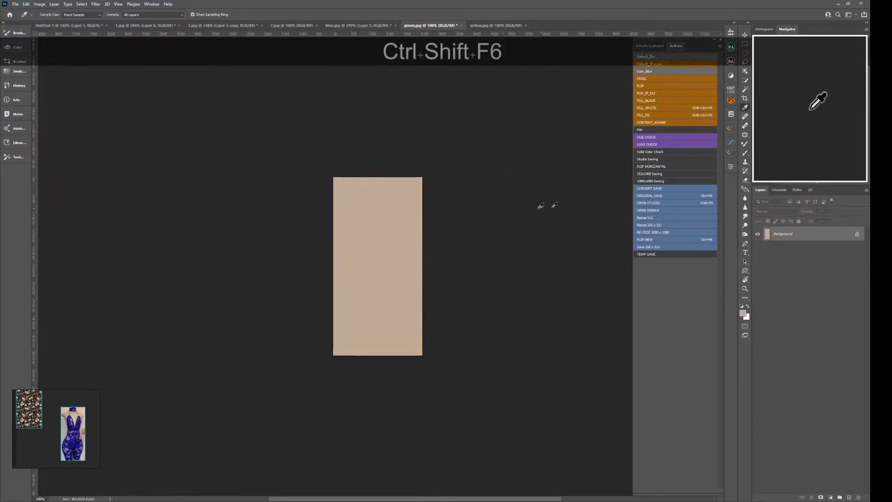
- Check the Layer 3 copy floral layer in 2.jpg, then zoom in on green.jpg's floral band
{"action": "left_click", "coordinate": [227, 26]}
{"action": "left_click", "coordinate": [758, 234]}
{"action": "left_click", "coordinate": [758, 235]}
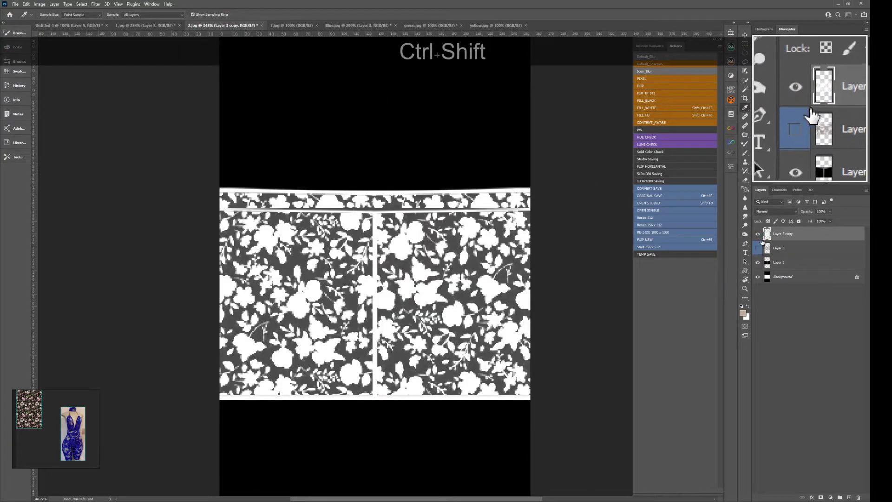
{"action": "left_click", "coordinate": [766, 248]}
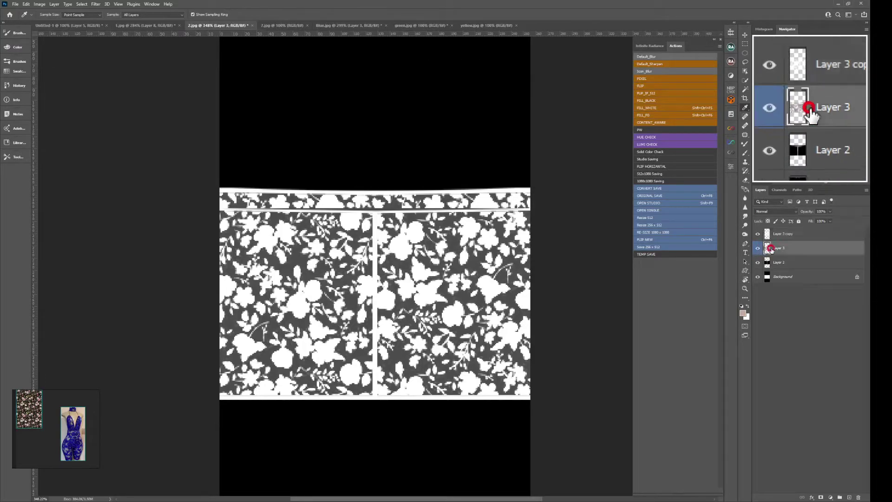
{"action": "left_click", "coordinate": [409, 26]}
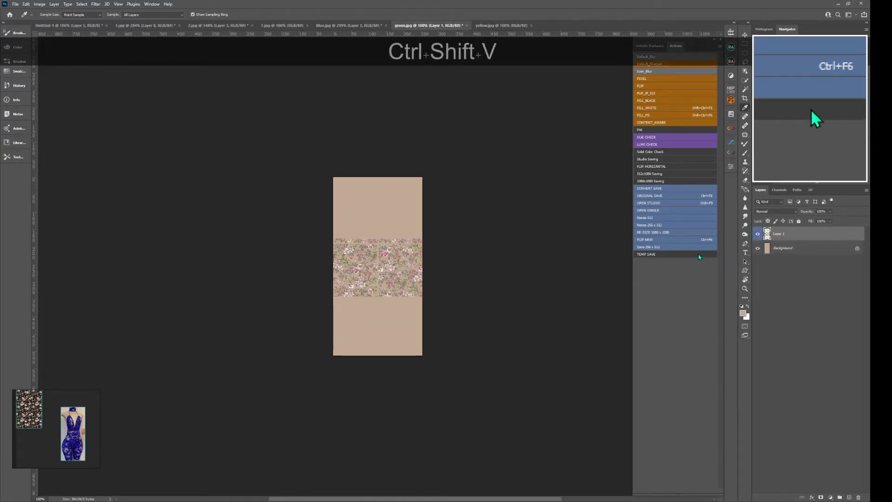
{"action": "left_click_drag", "start_coordinate": [394, 276], "coordinate": [421, 264]}
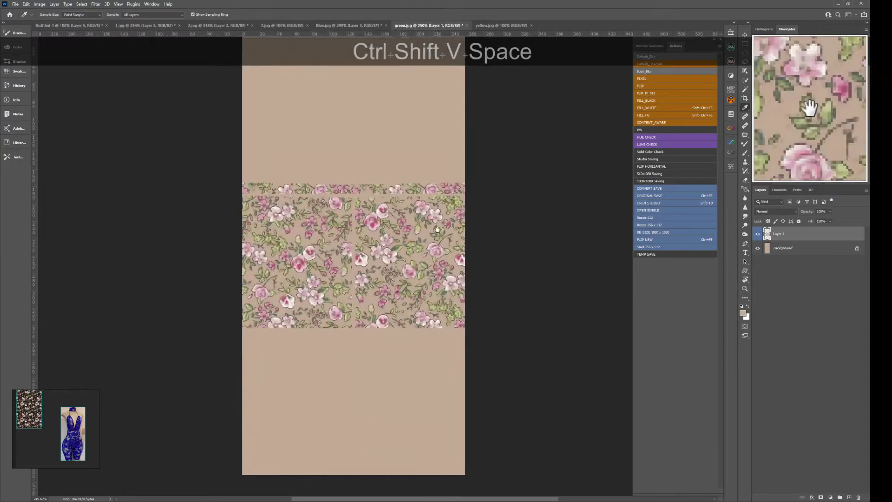
{"action": "left_click_drag", "start_coordinate": [436, 229], "coordinate": [458, 251]}
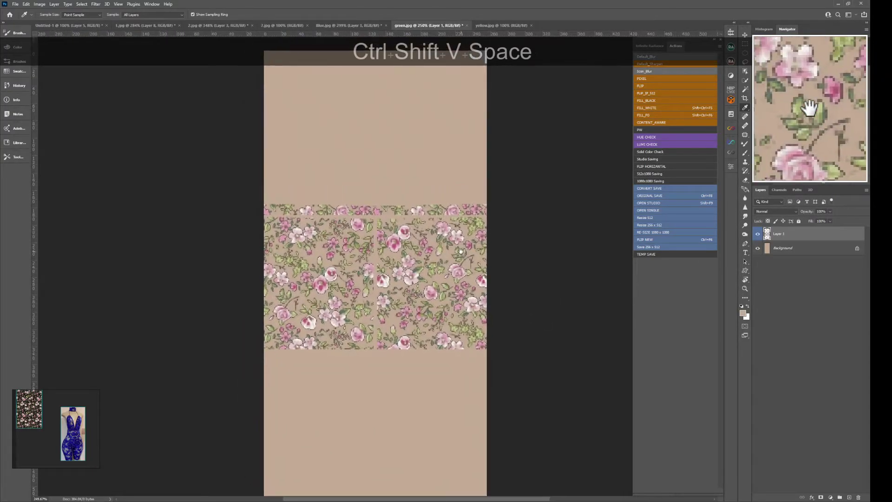
- Copy Blue.jpg's blue Background copy into green.jpg in place and clip it to the floral band
{"action": "left_click", "coordinate": [342, 29]}
{"action": "left_click", "coordinate": [798, 263]}
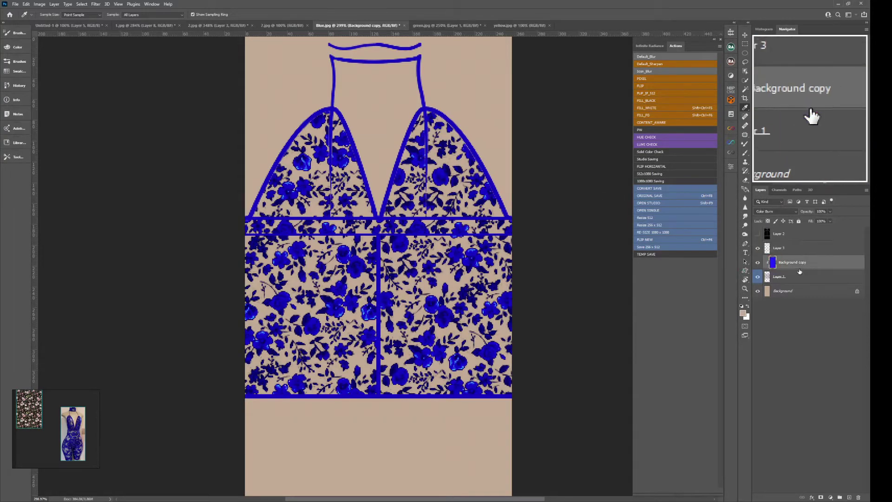
{"action": "key", "text": "ctrl"}
{"action": "key", "text": "ctrl"}
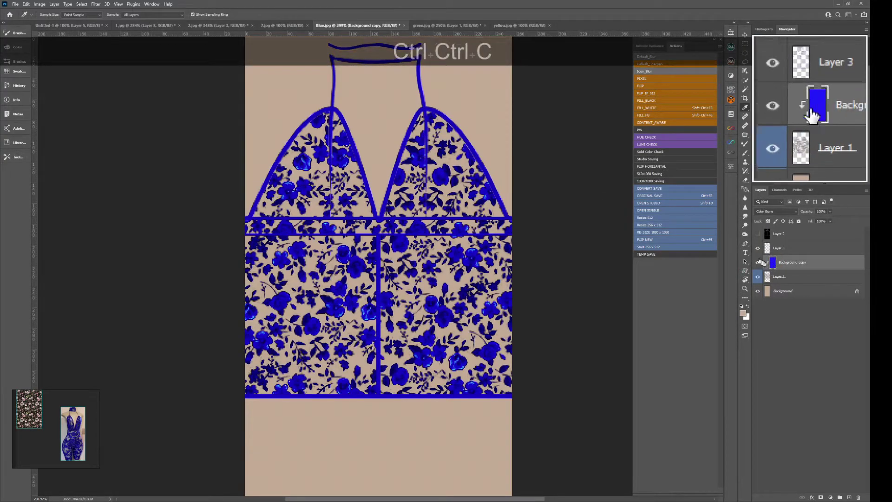
{"action": "left_click", "coordinate": [445, 26]}
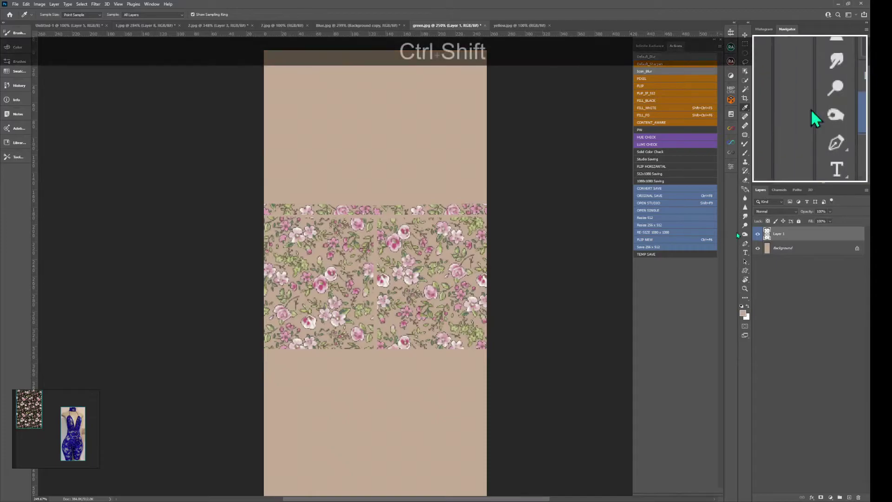
{"action": "key", "text": "ctrl+shift+v"}
{"action": "key", "text": "alt"}
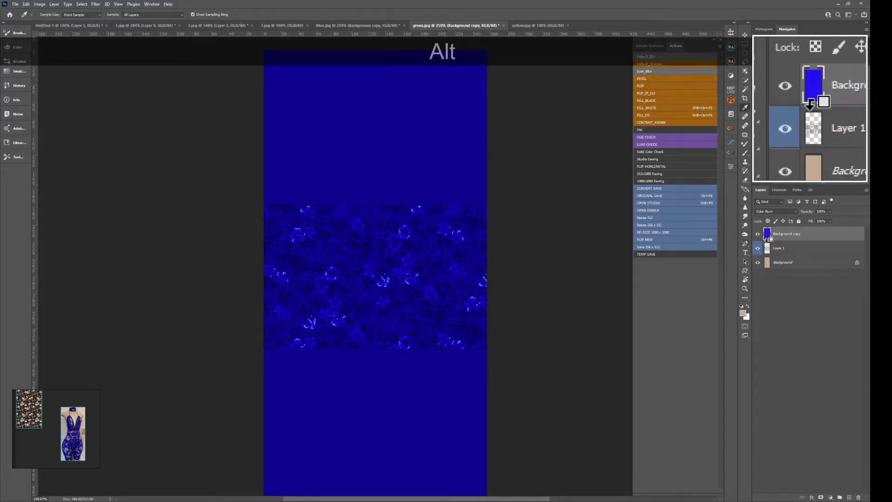
{"action": "left_click", "coordinate": [770, 240], "text": "alt"}
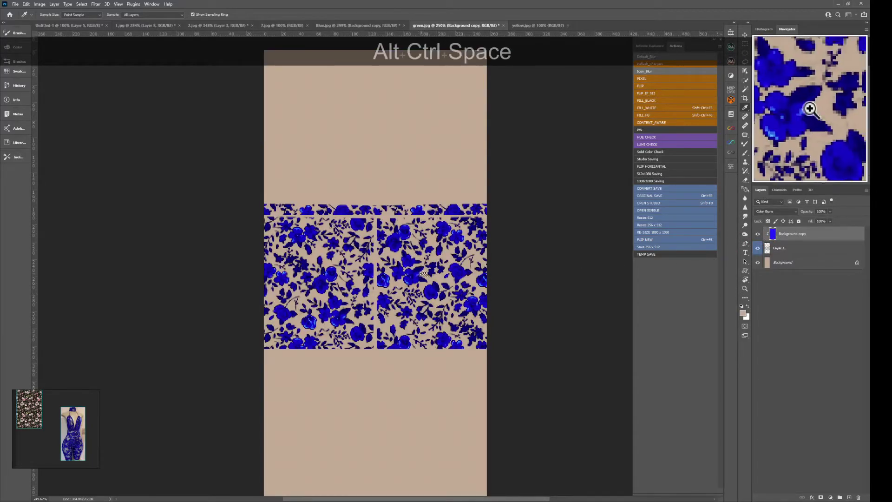
{"action": "left_click_drag", "start_coordinate": [430, 272], "coordinate": [523, 268]}
- In 2.jpg, hide the floral layers, set Layer 2 to 100% opacity, and stamp and cut the outlines
{"action": "left_click", "coordinate": [228, 25]}
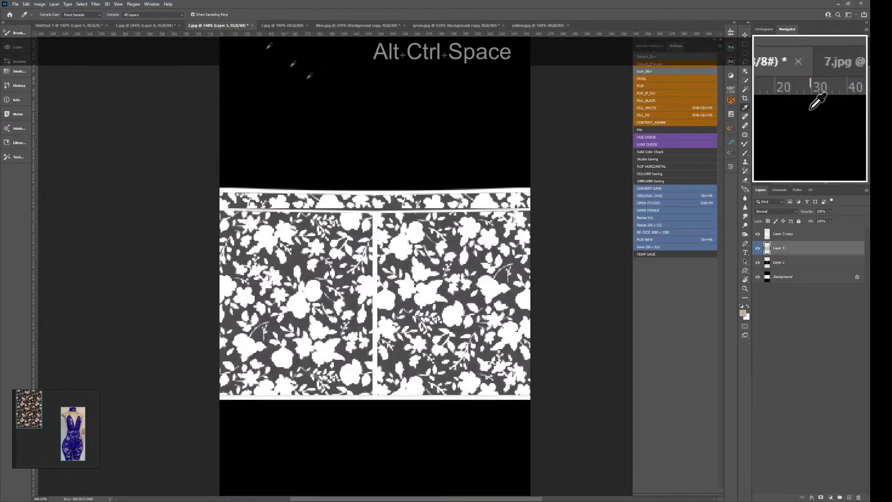
{"action": "left_click", "coordinate": [758, 248]}
{"action": "left_click", "coordinate": [758, 234]}
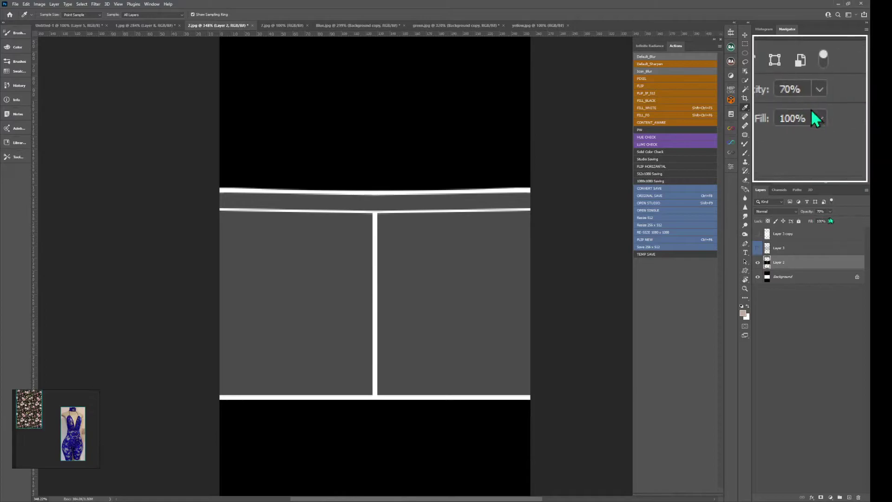
{"action": "left_click_drag", "start_coordinate": [868, 219], "coordinate": [867, 217]}
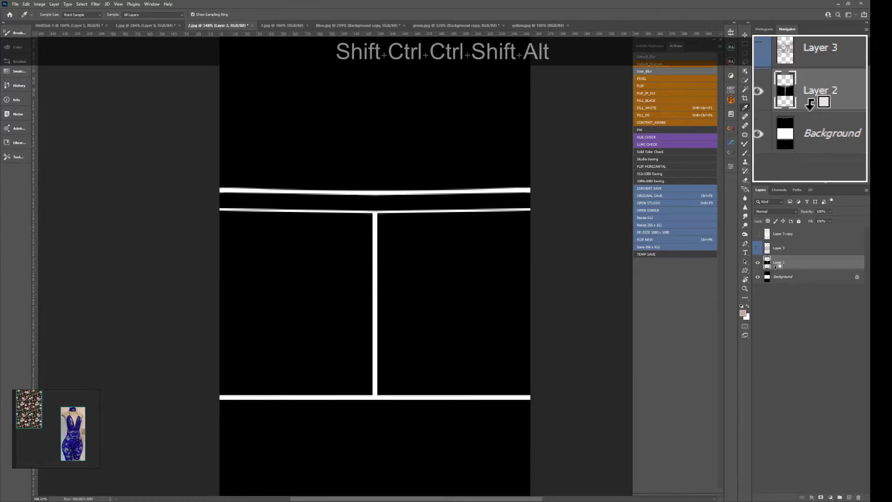
{"action": "key", "text": "ctrl+shift+alt+e"}
{"action": "key", "text": "ctrl+a"}
{"action": "key", "text": "ctrl+x"}
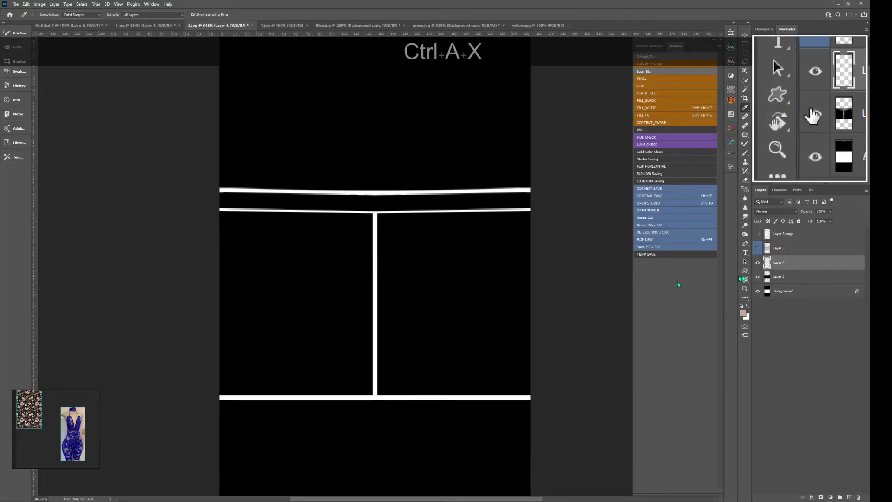
{"action": "key", "text": "Delete"}
- Paste the outline image into green.jpg in place and Color Range select its white lines
{"action": "left_click", "coordinate": [443, 27]}
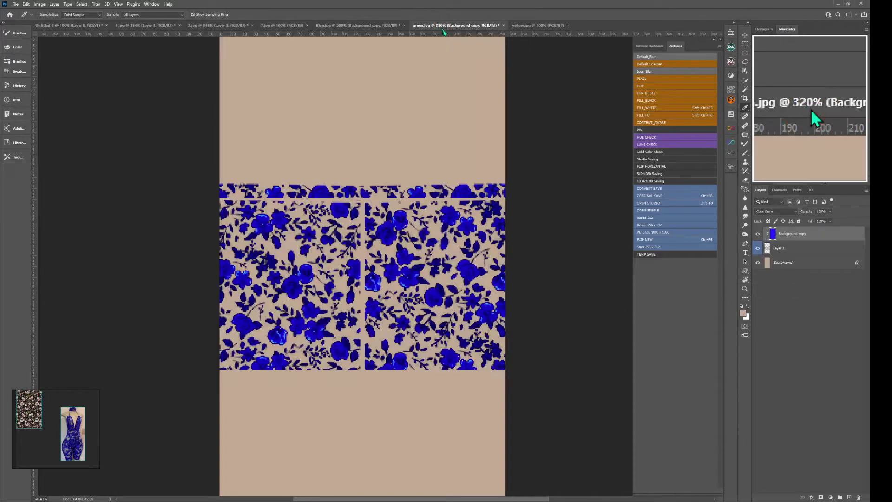
{"action": "key", "text": "ctrl+shift+v"}
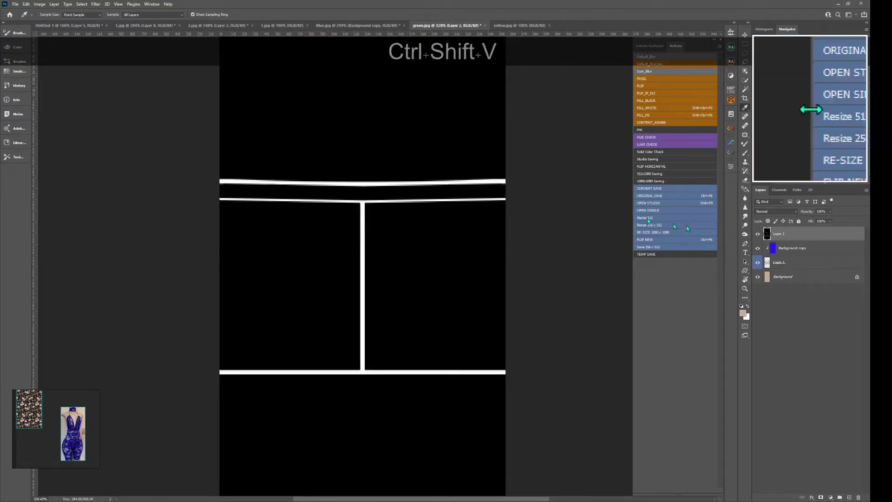
{"action": "left_click", "coordinate": [757, 234]}
{"action": "left_click", "coordinate": [757, 233]}
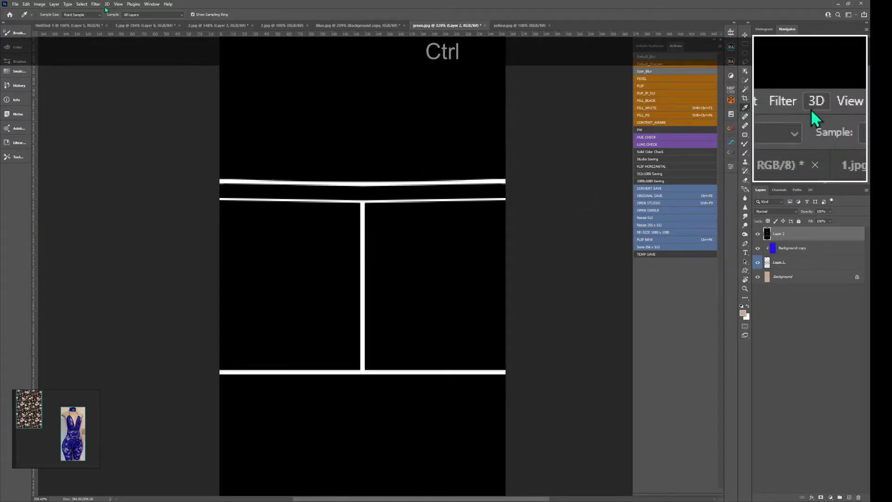
{"action": "left_click", "coordinate": [96, 5]}
{"action": "mouse_move", "coordinate": [82, 4]}
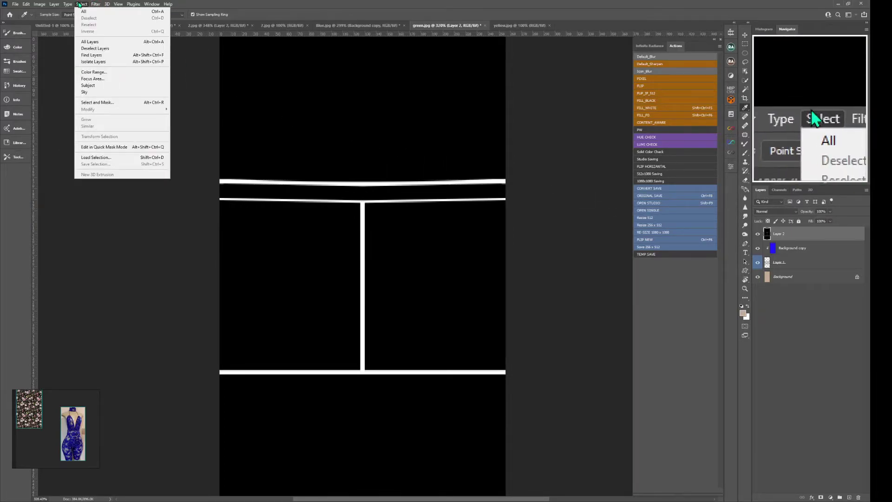
{"action": "left_click", "coordinate": [109, 72]}
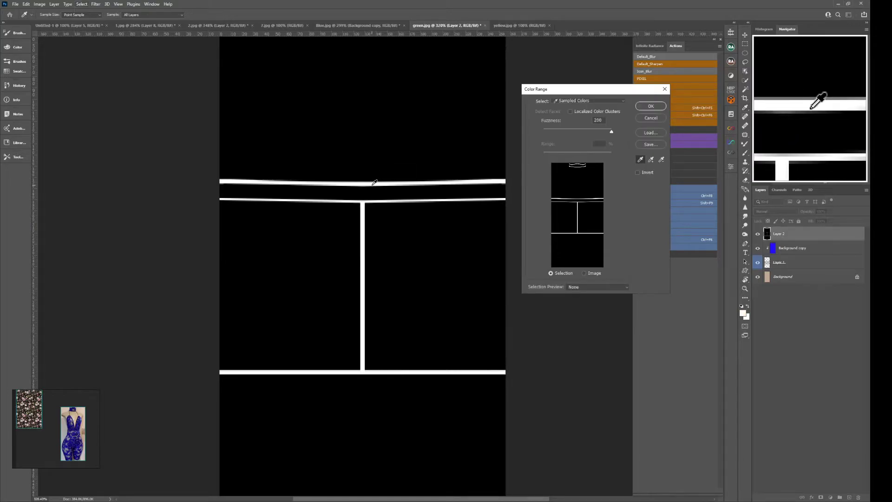
{"action": "left_click", "coordinate": [650, 106]}
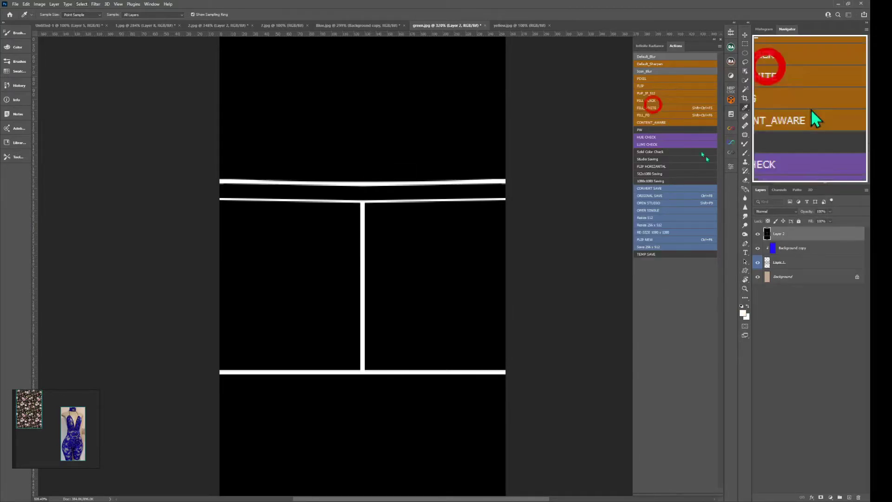
- Fill the selected lines with blue on a new layer above Background copy and save green.jpg
{"action": "left_click", "coordinate": [757, 233]}
{"action": "left_click", "coordinate": [792, 248]}
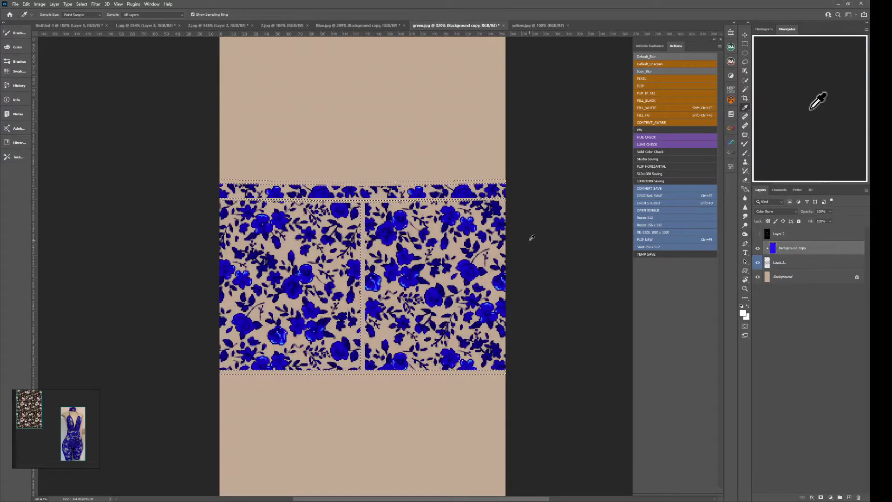
{"action": "key", "text": "ctrl+shift+alt+n"}
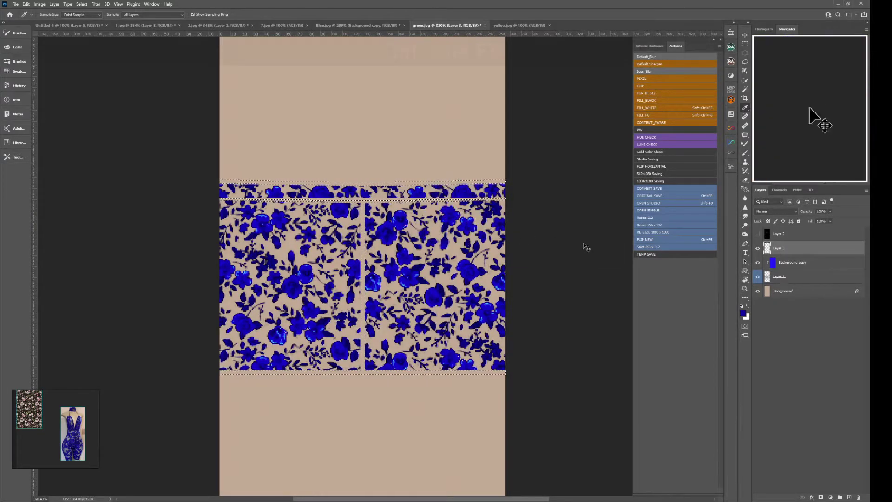
{"action": "key", "text": "ctrl+shift+F6"}
{"action": "key", "text": "ctrl+F8"}
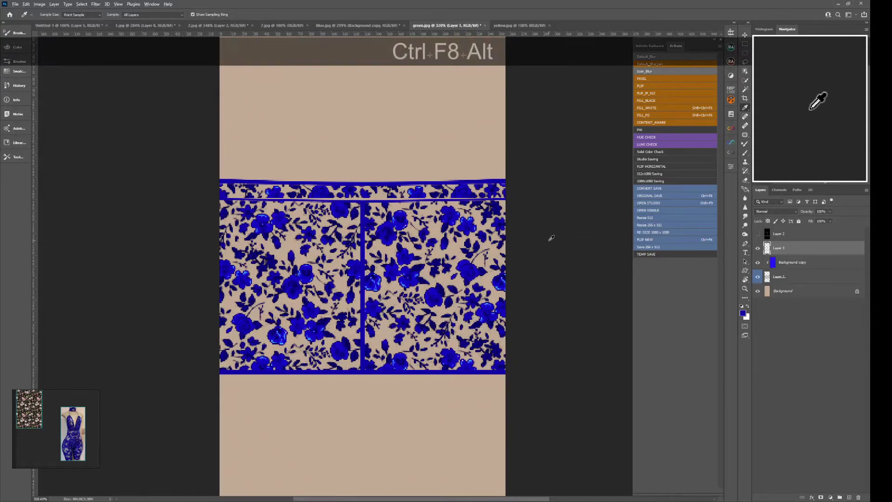
- Inspect the blue trim on the avatar's back in IMVU, then return to Photoshop
{"action": "key", "text": "alt+Tab"}
{"action": "scroll", "coordinate": [285, 236], "scroll_direction": "up", "scroll_amount": 5}
{"action": "left_click_drag", "start_coordinate": [284, 236], "coordinate": [432, 223]}
{"action": "left_click_drag", "start_coordinate": [327, 233], "coordinate": [418, 275]}
{"action": "scroll", "coordinate": [417, 255], "scroll_direction": "down", "scroll_amount": 5}
{"action": "scroll", "coordinate": [482, 249], "scroll_direction": "up", "scroll_amount": 5}
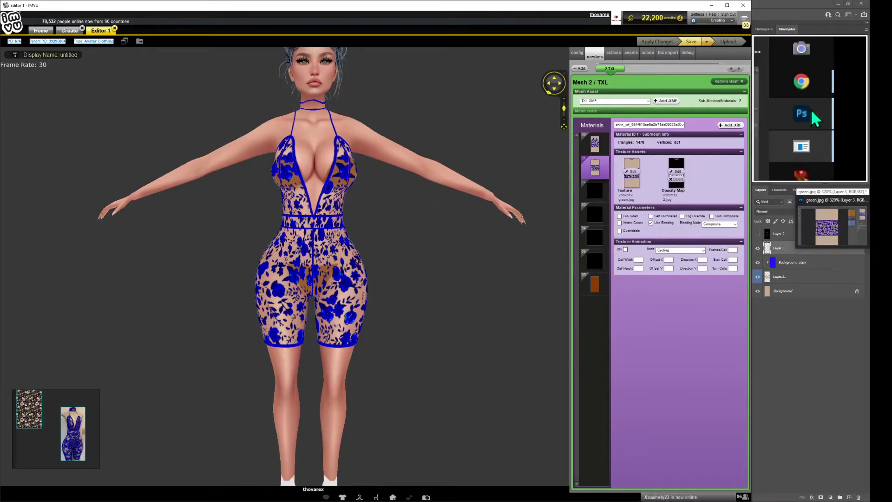
{"action": "left_click", "coordinate": [884, 210]}
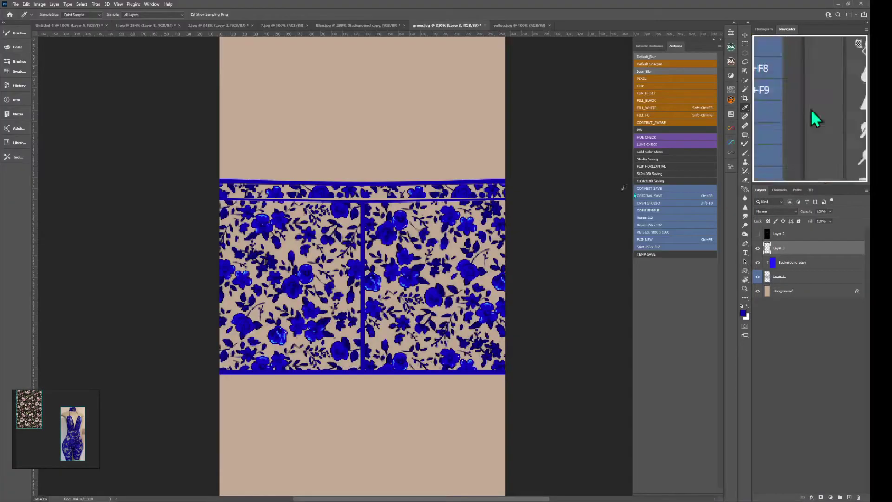
- Duplicate the blue Background copy above Layer 3 to deepen green.jpg's blue, compare, and save
{"action": "left_click", "coordinate": [785, 262]}
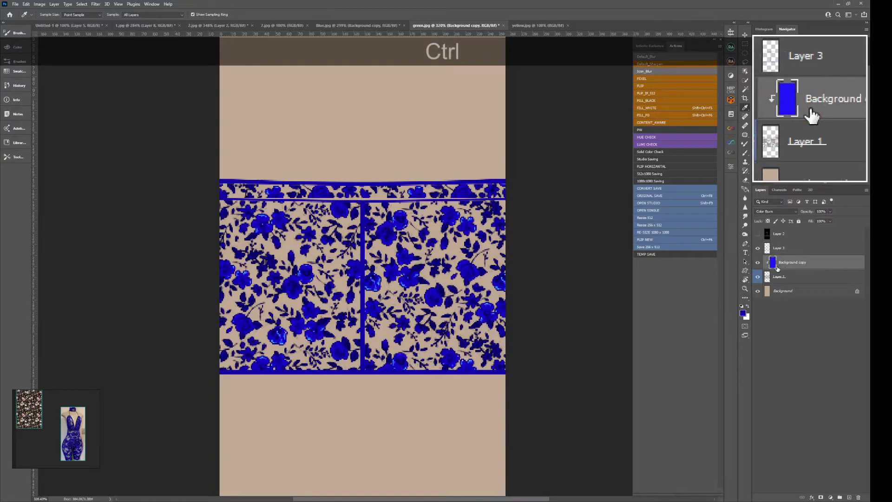
{"action": "key", "text": "ctrl+g"}
{"action": "left_click_drag", "start_coordinate": [778, 266], "coordinate": [779, 248]}
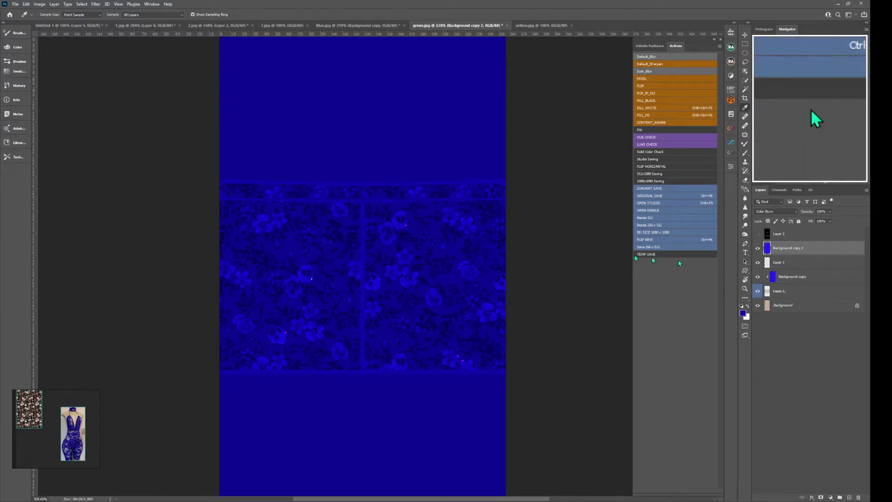
{"action": "left_click", "coordinate": [758, 250]}
{"action": "left_click", "coordinate": [758, 249]}
{"action": "left_click", "coordinate": [758, 250]}
{"action": "left_click", "coordinate": [758, 249]}
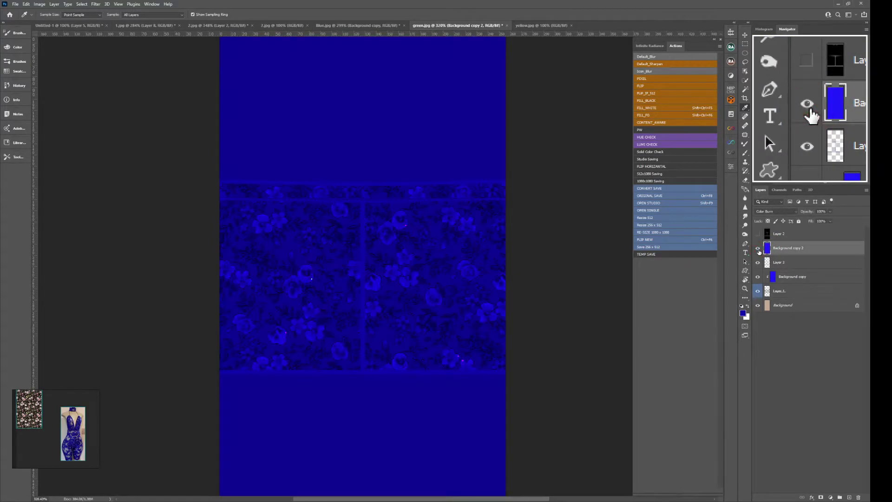
{"action": "key", "text": "ctrl+F8"}
{"action": "key", "text": "alt+Tab"}
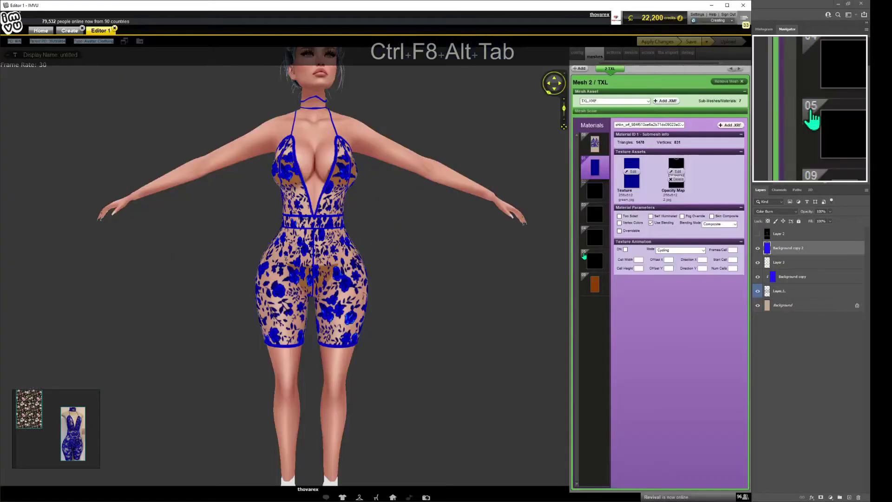
- Refresh and orbit the blue bodysuit in IMVU, then drag Background copy 2 into Blue.jpg
{"action": "key", "text": "ctrl+a"}
{"action": "mouse_move", "coordinate": [454, 260]}
{"action": "left_mouse_down"}
{"action": "mouse_move", "coordinate": [478, 260]}
{"action": "mouse_move", "coordinate": [437, 261]}
{"action": "left_mouse_up"}
{"action": "scroll", "coordinate": [236, 274], "scroll_direction": "up", "scroll_amount": 3}
{"action": "left_click_drag", "start_coordinate": [236, 274], "coordinate": [357, 289]}
{"action": "scroll", "coordinate": [238, 281], "scroll_direction": "down", "scroll_amount": 5}
{"action": "scroll", "coordinate": [259, 286], "scroll_direction": "up", "scroll_amount": 1}
{"action": "scroll", "coordinate": [260, 284], "scroll_direction": "up", "scroll_amount": 3}
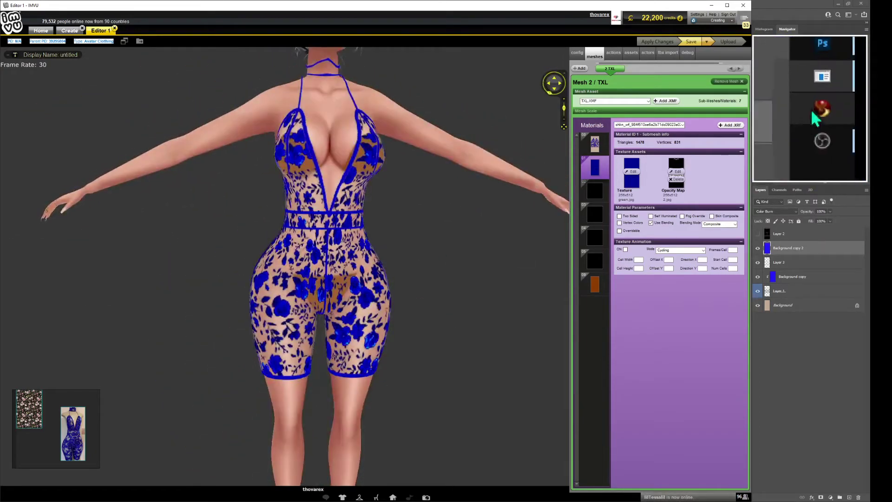
{"action": "left_click", "coordinate": [880, 224]}
{"action": "left_click_drag", "start_coordinate": [775, 249], "coordinate": [425, 144]}
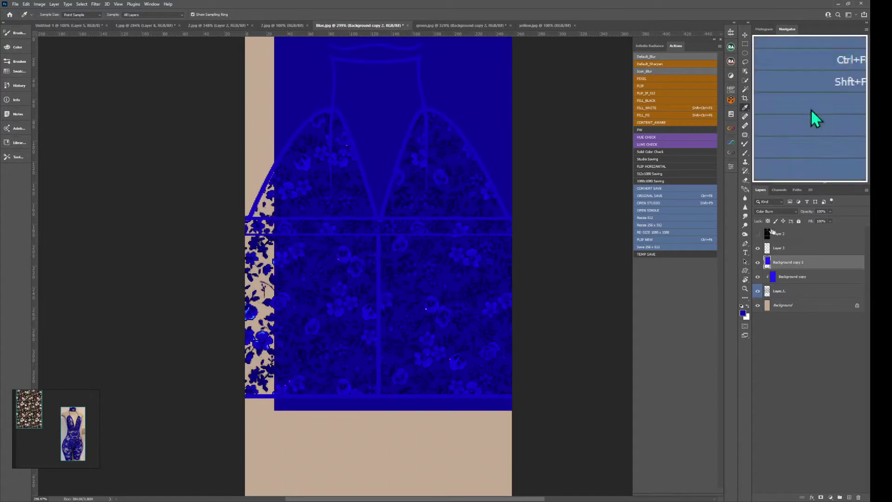
- Centre the copied deep-blue layer over the whole Blue.jpg canvas and refresh the IMVU preview
{"action": "left_click_drag", "start_coordinate": [514, 253], "coordinate": [501, 253]}
{"action": "key", "text": "ctrl+t"}
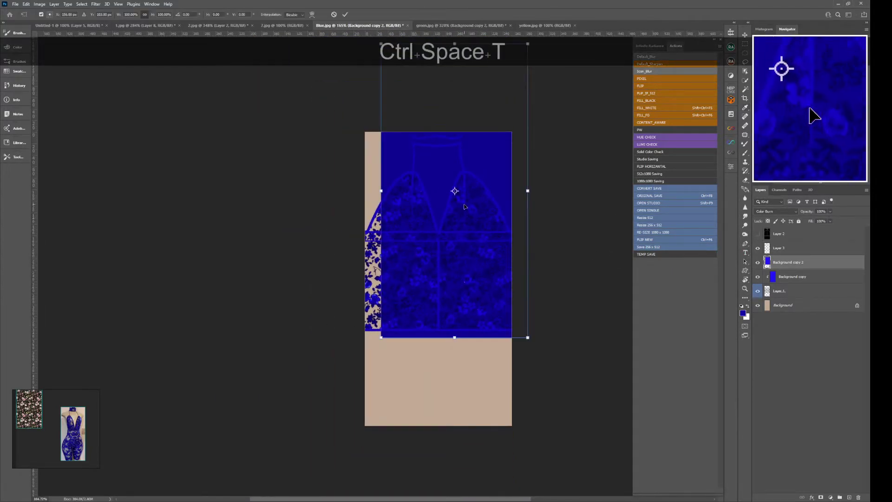
{"action": "mouse_move", "coordinate": [450, 296]}
{"action": "left_mouse_down"}
{"action": "mouse_move", "coordinate": [462, 292]}
{"action": "mouse_move", "coordinate": [445, 293]}
{"action": "left_mouse_up"}
{"action": "key", "text": "ctrl+Return"}
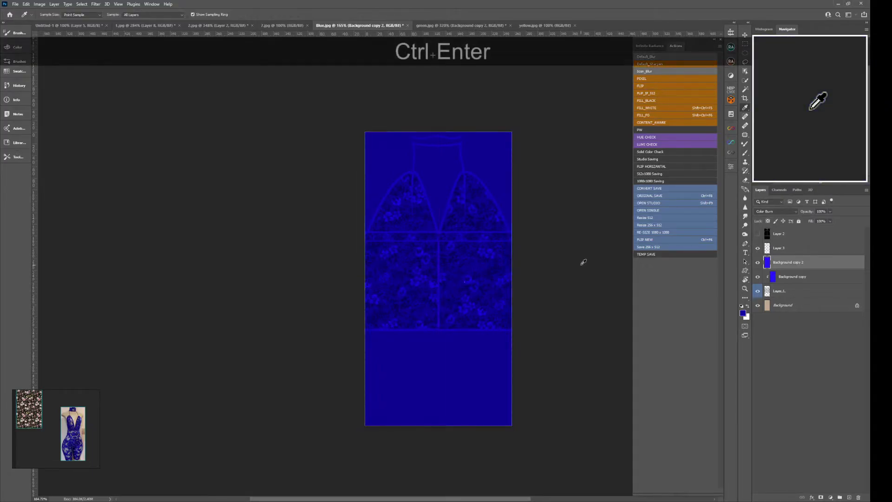
{"action": "key", "text": "alt+Tab"}
{"action": "key", "text": "ctrl+a"}
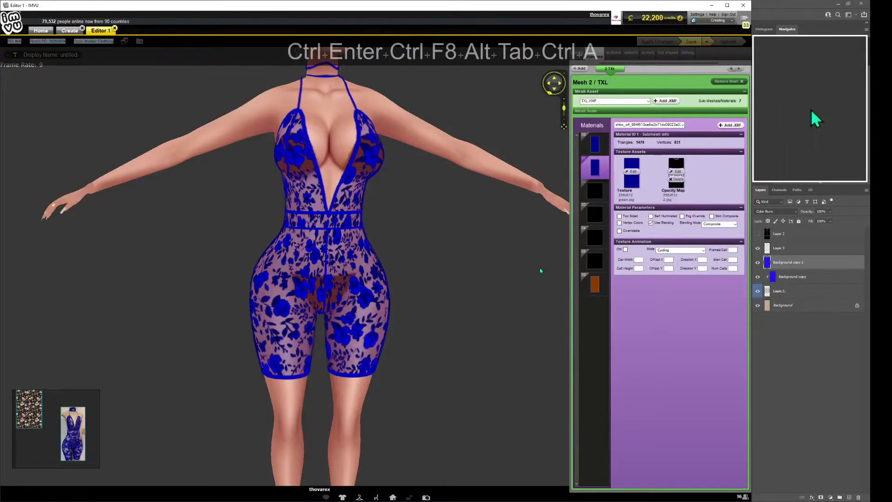
- Orbit and zoom around the avatar to inspect the deeper blue bodysuit, then return to Photoshop
{"action": "left_click_drag", "start_coordinate": [321, 271], "coordinate": [437, 277]}
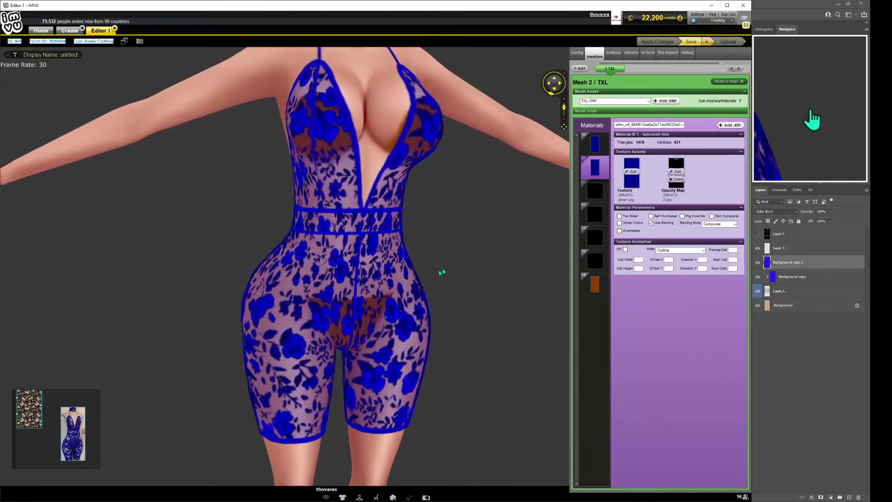
{"action": "scroll", "coordinate": [389, 242], "scroll_direction": "down", "scroll_amount": 10}
{"action": "scroll", "coordinate": [375, 236], "scroll_direction": "up", "scroll_amount": 8}
{"action": "left_click_drag", "start_coordinate": [374, 235], "coordinate": [405, 243]}
{"action": "scroll", "coordinate": [397, 246], "scroll_direction": "down", "scroll_amount": 5}
{"action": "scroll", "coordinate": [397, 246], "scroll_direction": "up", "scroll_amount": 6}
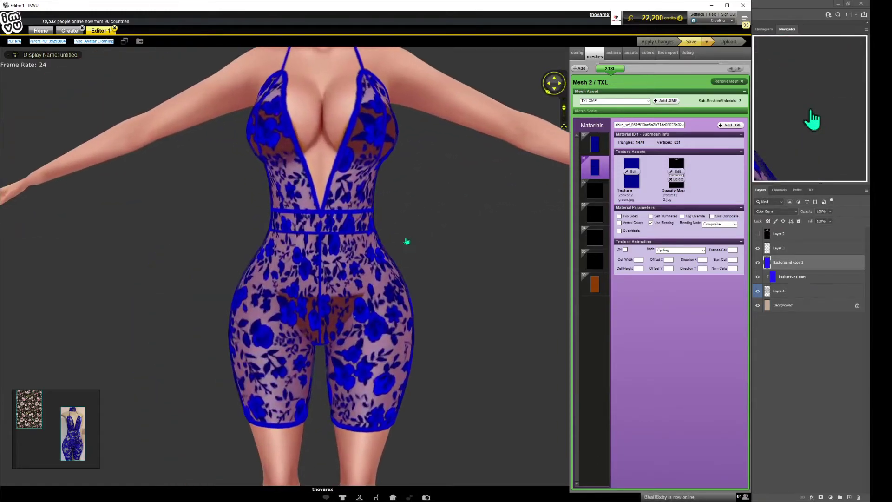
{"action": "left_click", "coordinate": [812, 113]}
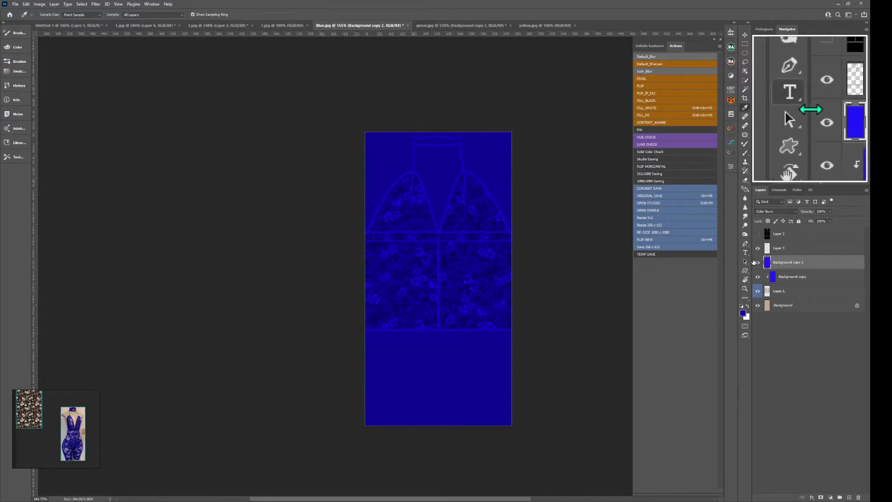
- Zoom to 307%, set Blue.jpg's Background copy to Lighter Color blending, and save
{"action": "key", "text": "ctrl+space"}
{"action": "left_click_drag", "start_coordinate": [494, 271], "coordinate": [515, 267]}
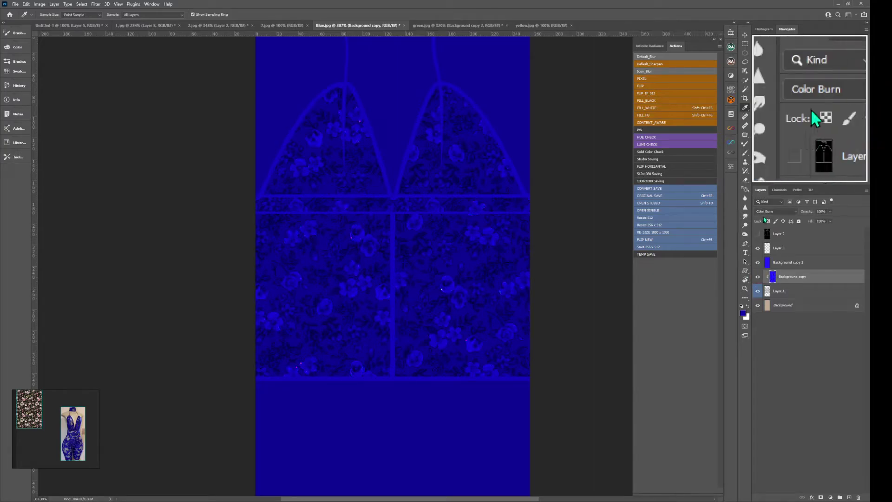
{"action": "left_click", "coordinate": [767, 211]}
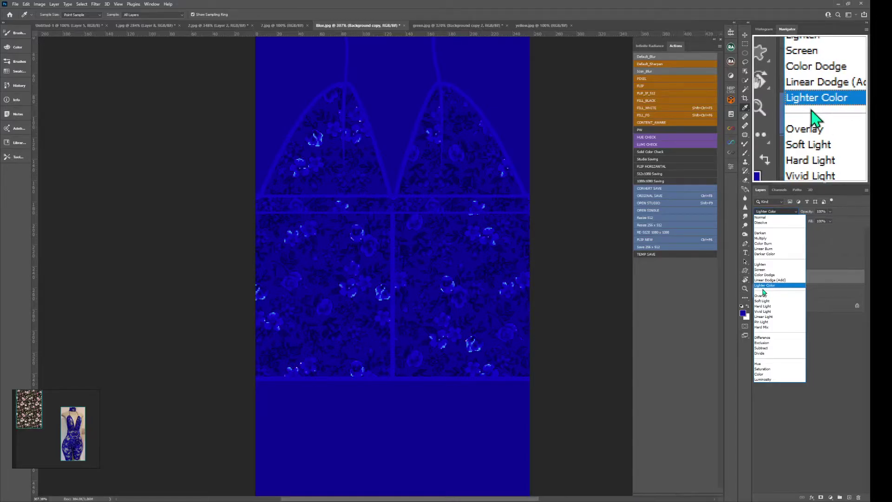
{"action": "left_click", "coordinate": [764, 285]}
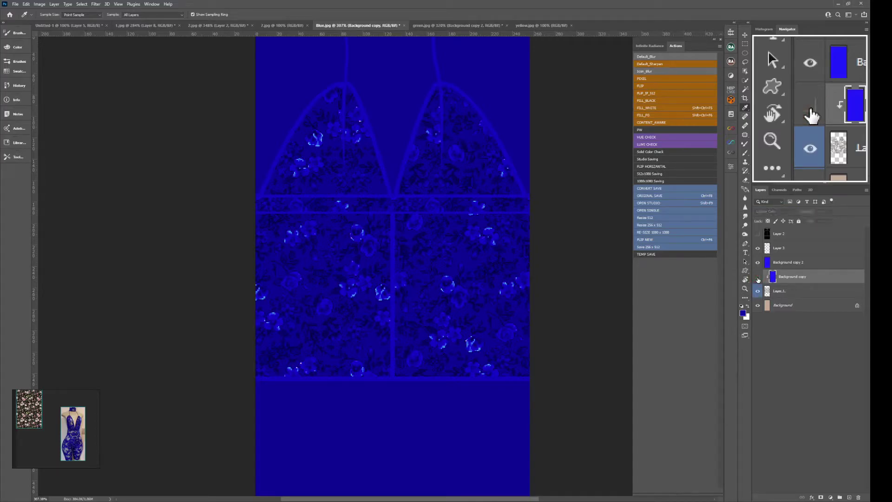
{"action": "left_click", "coordinate": [758, 278]}
{"action": "left_click", "coordinate": [758, 277]}
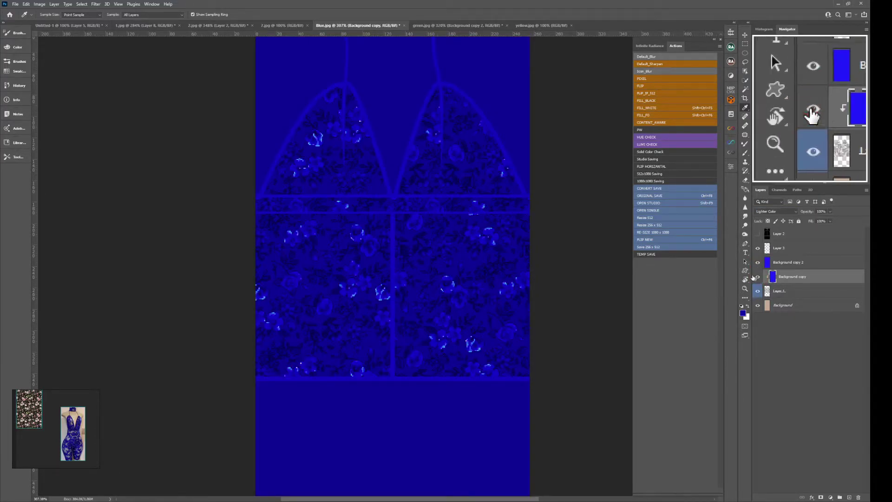
{"action": "key", "text": "ctrl+F8"}
{"action": "key", "text": "alt+Tab"}
- Refresh the outfit in IMVU and orbit the avatar back to the front view
{"action": "key", "text": "ctrl+a"}
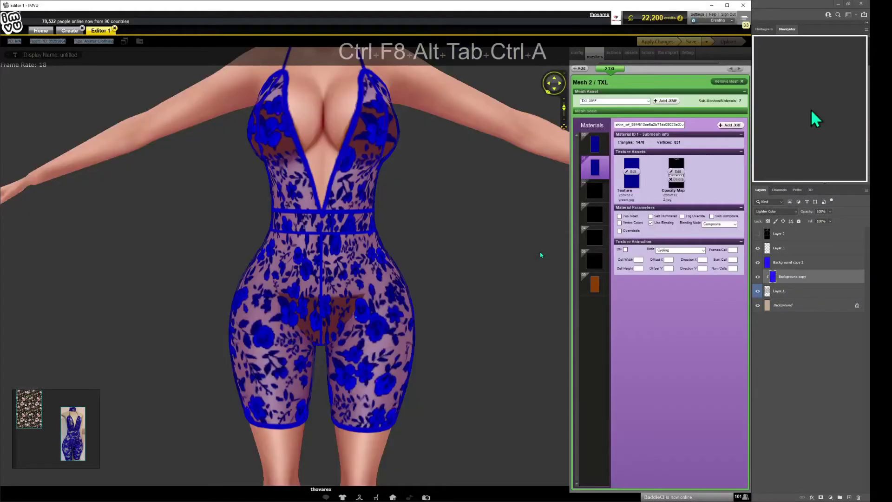
{"action": "scroll", "coordinate": [506, 255], "scroll_direction": "down", "scroll_amount": 3}
{"action": "left_click_drag", "start_coordinate": [506, 255], "coordinate": [448, 269]}
{"action": "key", "text": "alt+Tab"}
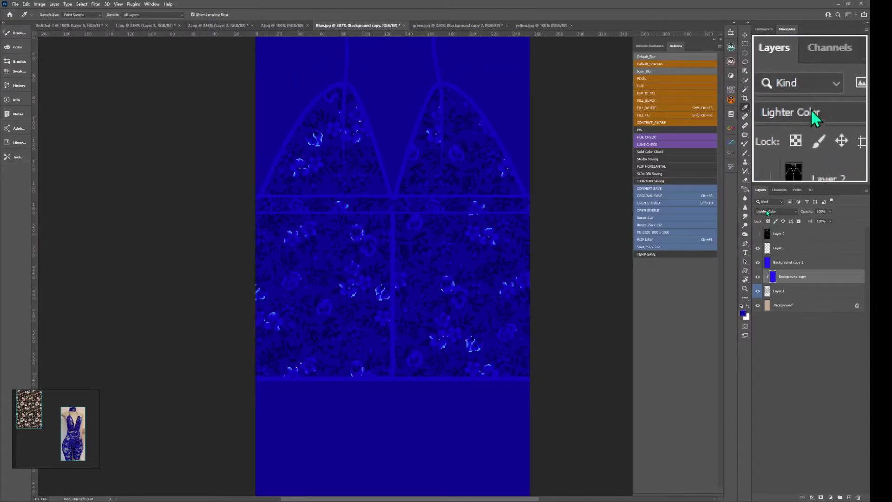
- Set green.jpg's Background copy layer to Lighter Color blending and save the texture
{"action": "left_click", "coordinate": [439, 26]}
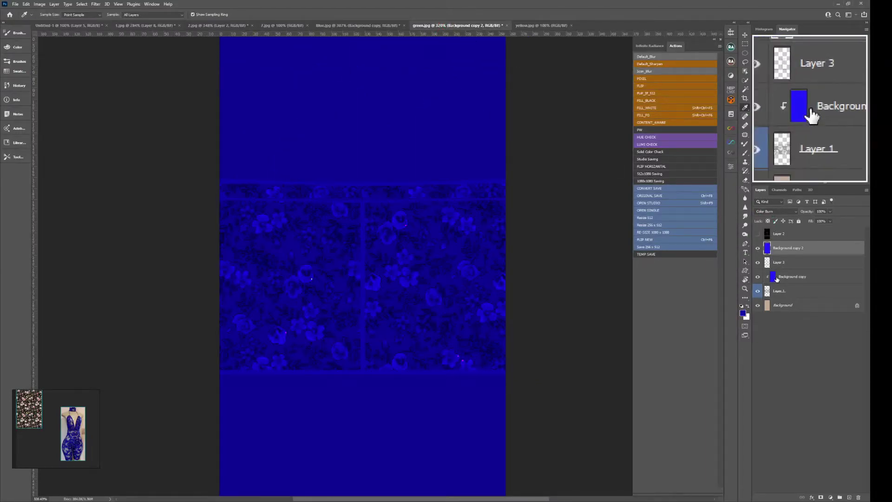
{"action": "left_click", "coordinate": [768, 210]}
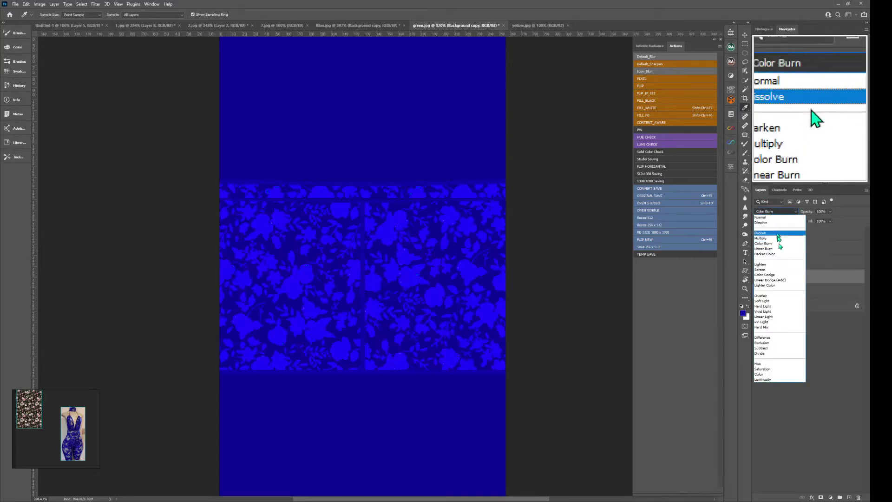
{"action": "left_click", "coordinate": [773, 285]}
{"action": "key", "text": "v"}
{"action": "left_click", "coordinate": [572, 146]}
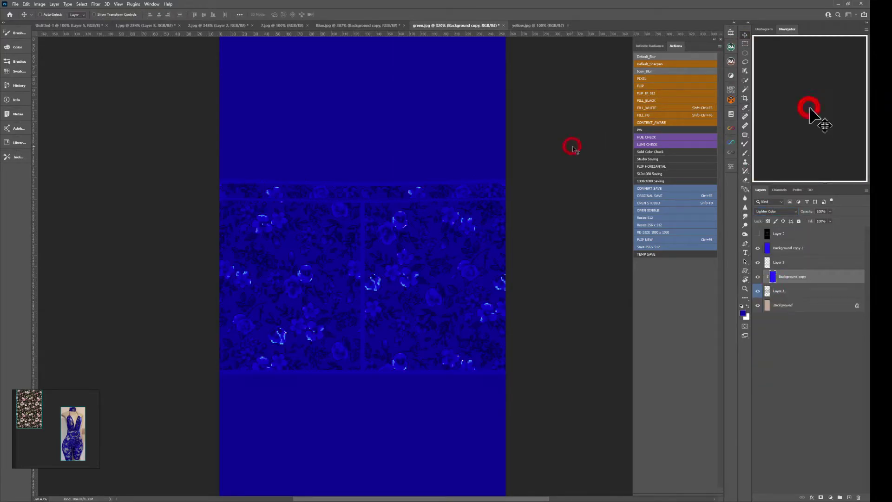
{"action": "key", "text": "ctrl+F8"}
{"action": "key", "text": "alt+Tab"}
- Refresh the outfit and view the avatar at three-quarter angle before returning to Photoshop
{"action": "key", "text": "ctrl+a"}
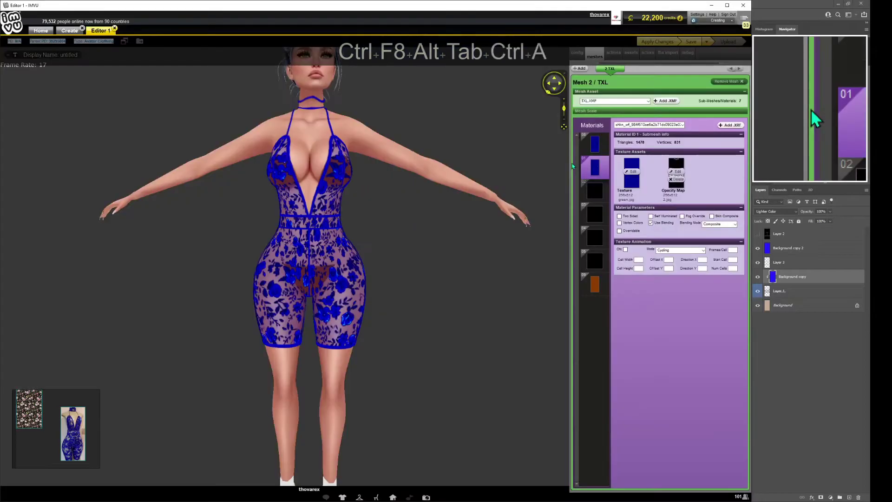
{"action": "left_click_drag", "start_coordinate": [362, 244], "coordinate": [436, 261]}
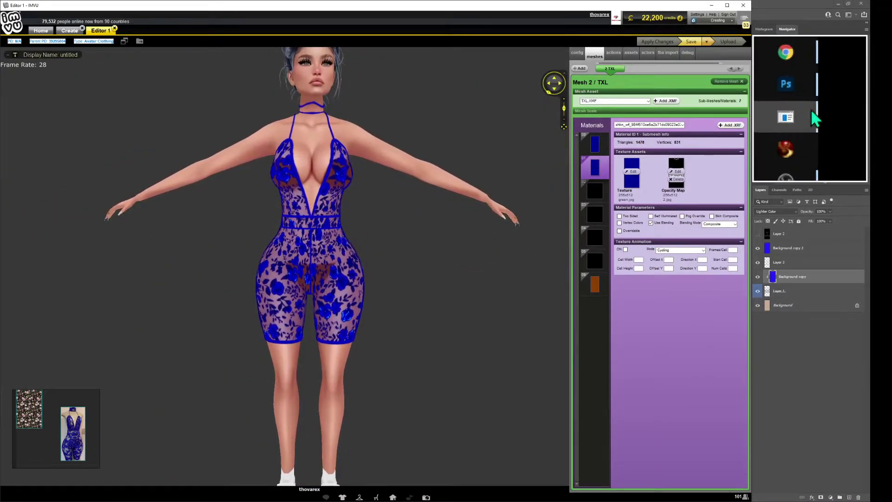
{"action": "left_click", "coordinate": [889, 53]}
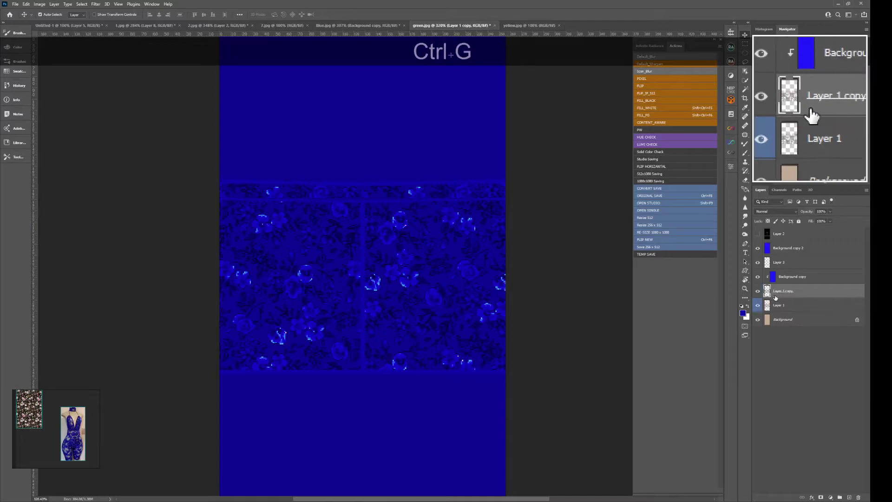
- Move Layer 1 copy up under Layer 2, shift Background copy 2 right, and apply Soft Light
{"action": "left_click_drag", "start_coordinate": [780, 289], "coordinate": [775, 243]}
{"action": "left_click_drag", "start_coordinate": [421, 255], "coordinate": [456, 259]}
{"action": "key", "text": "ctrl+w"}
{"action": "left_click", "coordinate": [757, 250]}
{"action": "left_click", "coordinate": [758, 249]}
{"action": "left_click", "coordinate": [768, 249]}
{"action": "left_click", "coordinate": [775, 211]}
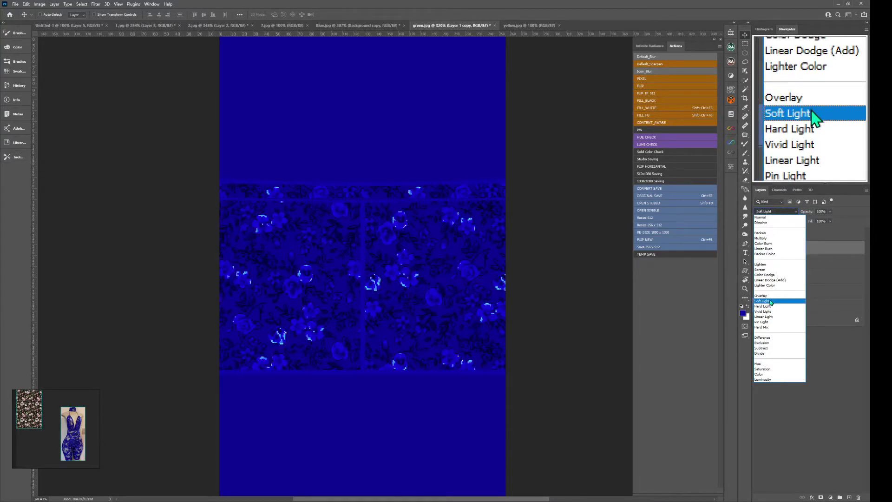
{"action": "left_click", "coordinate": [773, 301]}
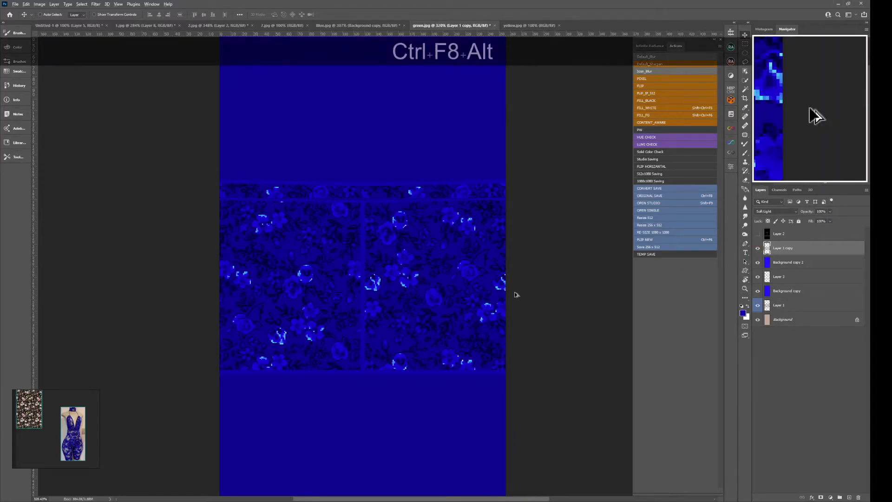
- Preview the Soft Light texture on the avatar's back in IMVU, then return to Photoshop
{"action": "key", "text": "alt+Tab"}
{"action": "scroll", "coordinate": [551, 293], "scroll_direction": "up", "scroll_amount": 4}
{"action": "mouse_move", "coordinate": [465, 297]}
{"action": "left_mouse_down"}
{"action": "mouse_move", "coordinate": [551, 293]}
{"action": "mouse_move", "coordinate": [453, 298]}
{"action": "left_mouse_up"}
{"action": "scroll", "coordinate": [529, 298], "scroll_direction": "down", "scroll_amount": 3}
{"action": "scroll", "coordinate": [501, 292], "scroll_direction": "up", "scroll_amount": 3}
{"action": "scroll", "coordinate": [454, 300], "scroll_direction": "down", "scroll_amount": 3}
{"action": "key", "text": "alt+Tab"}
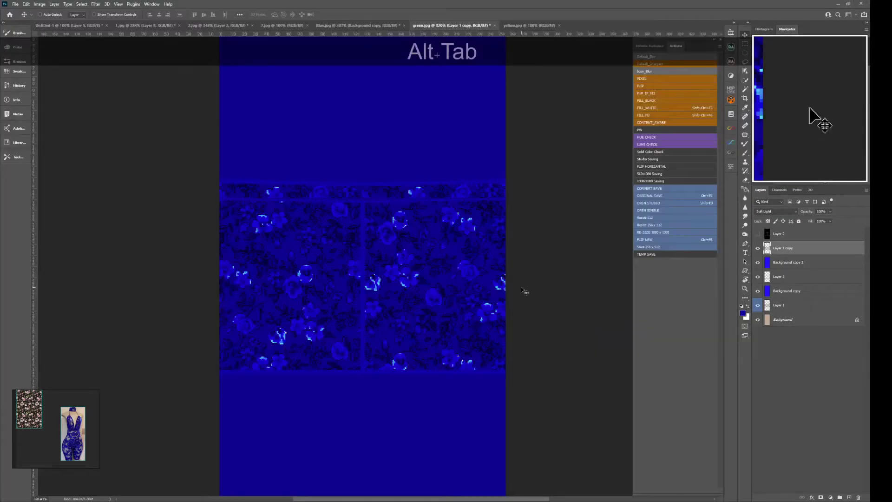
- In Blue.jpg, duplicate Layer 1 above Layer 3, blend it in Soft Light, and save
{"action": "left_click", "coordinate": [358, 25]}
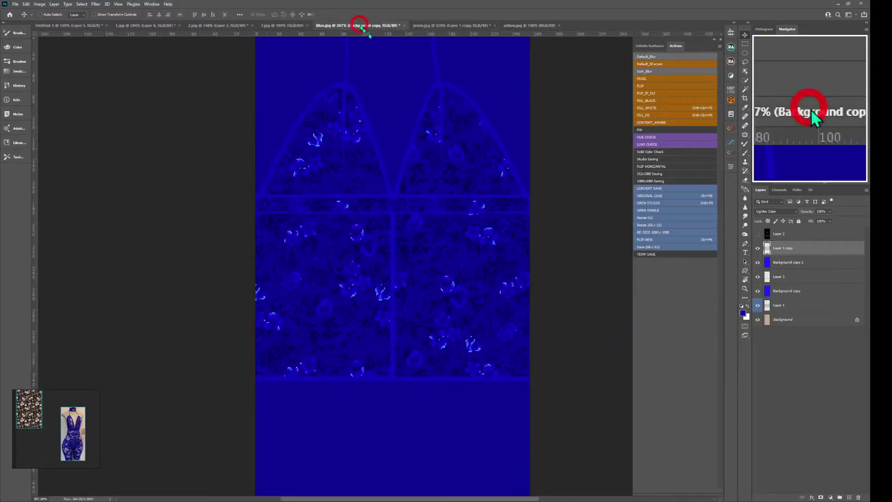
{"action": "left_click", "coordinate": [770, 292]}
{"action": "key", "text": "ctrl+j"}
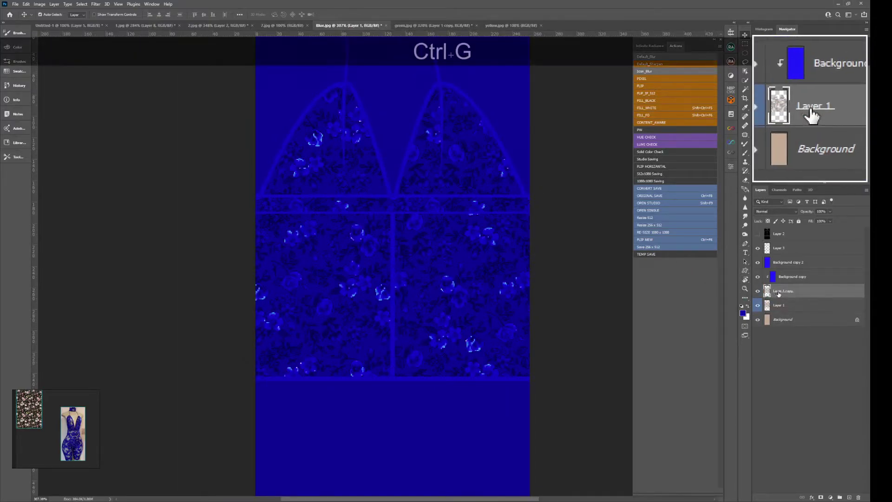
{"action": "left_click_drag", "start_coordinate": [770, 292], "coordinate": [775, 244]}
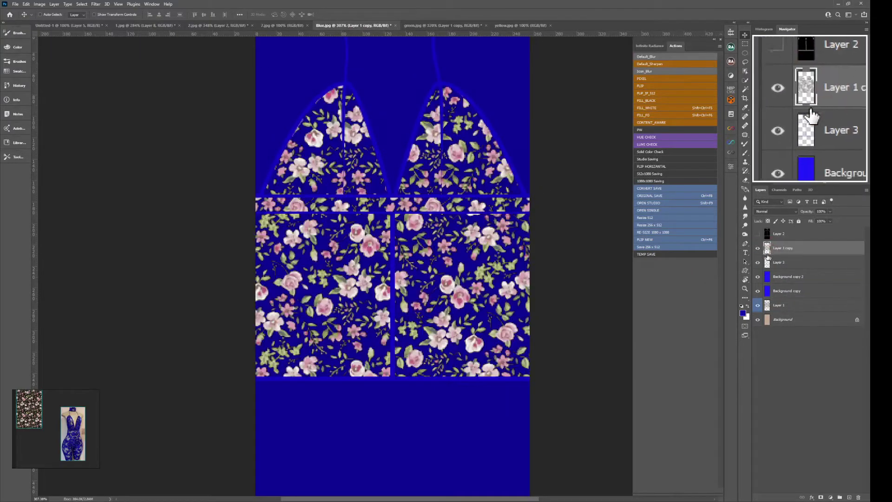
{"action": "left_click", "coordinate": [763, 211]}
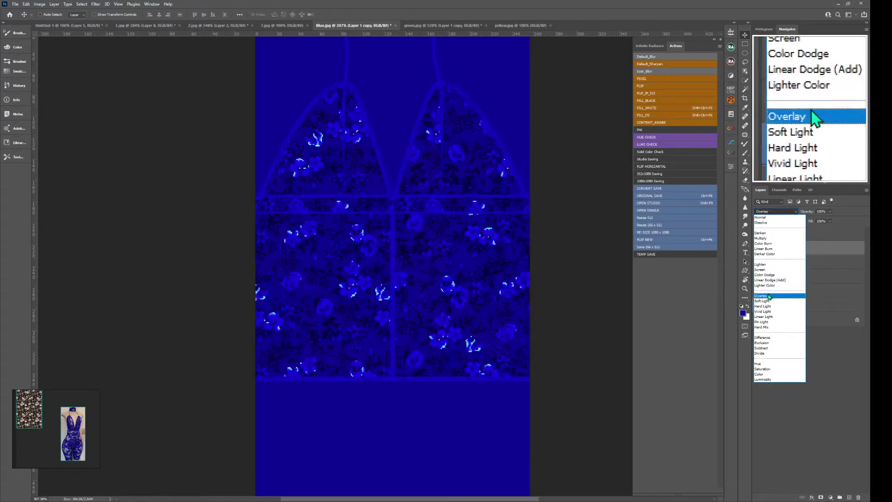
{"action": "left_click", "coordinate": [768, 302]}
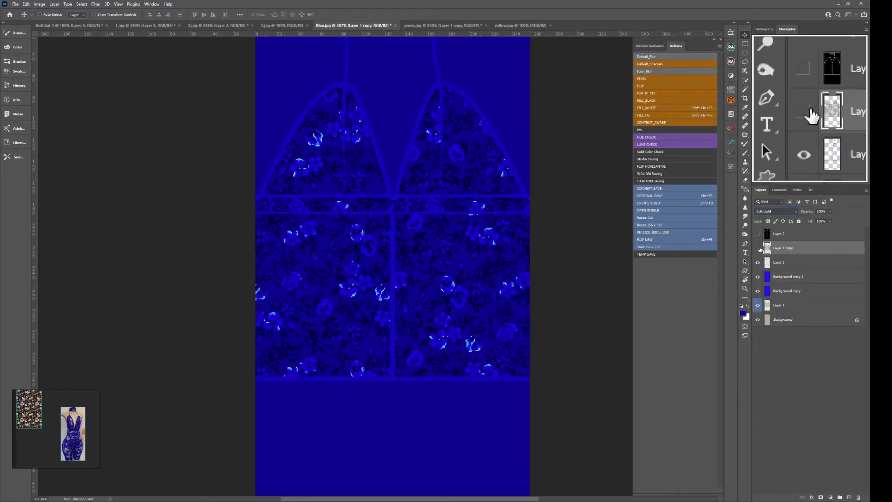
{"action": "left_click", "coordinate": [745, 43]}
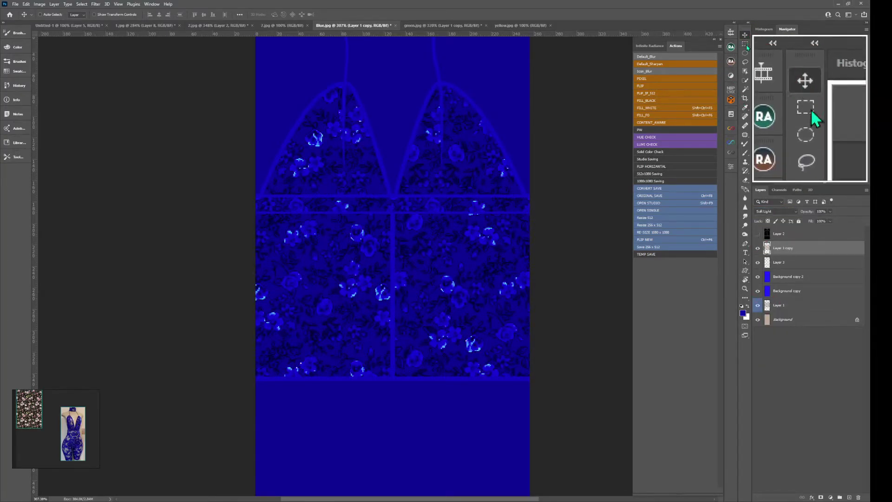
{"action": "key", "text": "ctrl+F8"}
- Apply the updated blue floral texture in IMVU and orbit the avatar to its side and back
{"action": "key", "text": "alt+Tab"}
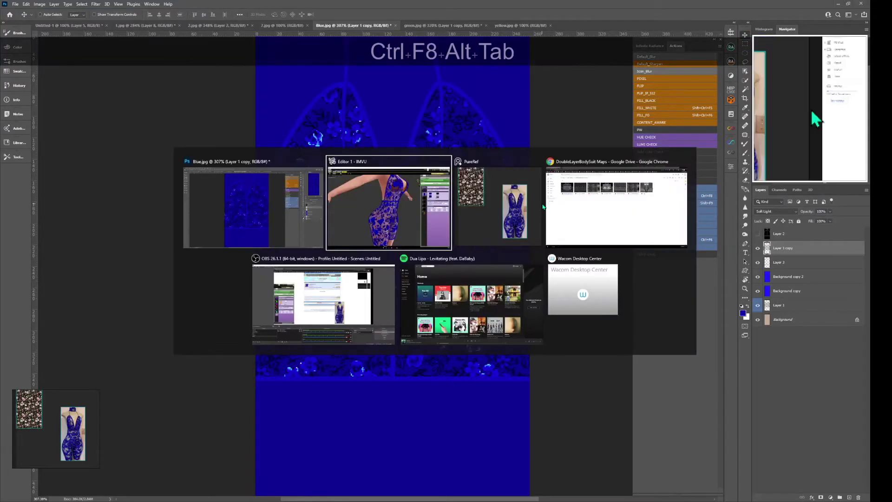
{"action": "key", "text": "ctrl+a"}
{"action": "scroll", "coordinate": [472, 224], "scroll_direction": "up", "scroll_amount": 5}
{"action": "left_click_drag", "start_coordinate": [472, 224], "coordinate": [320, 223]}
{"action": "left_click_drag", "start_coordinate": [469, 223], "coordinate": [315, 230]}
- Turn the avatar back to face the front, zoom in and out, then return to Photoshop
{"action": "scroll", "coordinate": [442, 248], "scroll_direction": "down", "scroll_amount": 5}
{"action": "scroll", "coordinate": [423, 241], "scroll_direction": "up", "scroll_amount": 5}
{"action": "left_click_drag", "start_coordinate": [441, 249], "coordinate": [496, 205]}
{"action": "scroll", "coordinate": [423, 248], "scroll_direction": "down", "scroll_amount": 5}
{"action": "scroll", "coordinate": [423, 250], "scroll_direction": "down", "scroll_amount": 3}
{"action": "scroll", "coordinate": [421, 249], "scroll_direction": "up", "scroll_amount": 4}
{"action": "scroll", "coordinate": [429, 220], "scroll_direction": "up", "scroll_amount": 5}
{"action": "scroll", "coordinate": [495, 206], "scroll_direction": "down", "scroll_amount": 5}
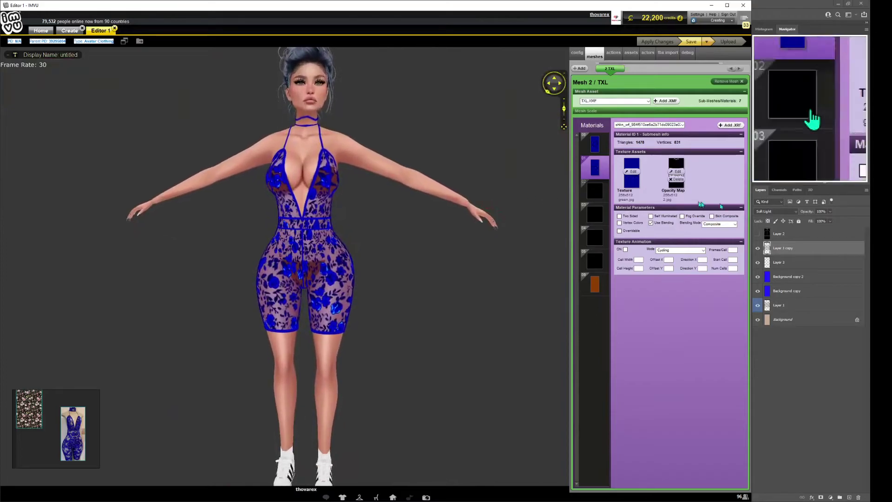
{"action": "left_click", "coordinate": [880, 184]}
{"action": "scroll", "coordinate": [465, 206], "scroll_direction": "up", "scroll_amount": 1}
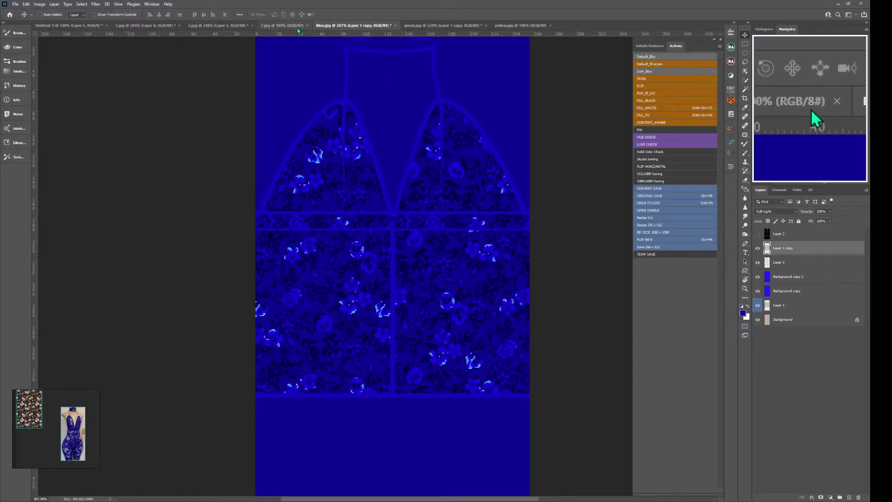
- Go from green.jpg to the 1.jpg sketch, show the Layer 6 copy floral pattern, and select Layer 3
{"action": "scroll", "coordinate": [456, 125], "scroll_direction": "up", "scroll_amount": 2}
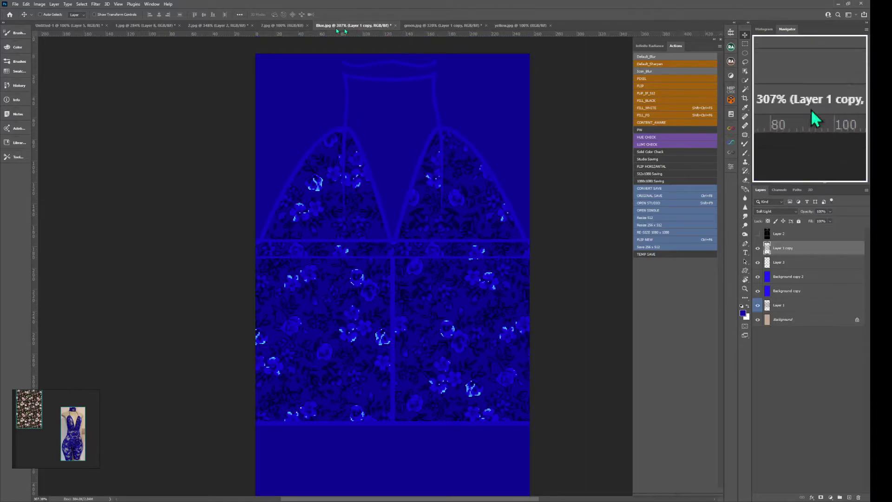
{"action": "left_click", "coordinate": [418, 26]}
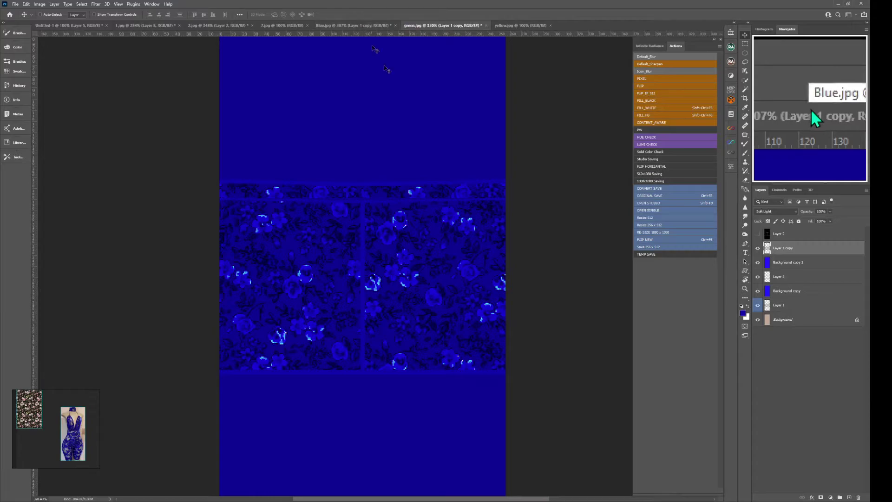
{"action": "scroll", "coordinate": [440, 171], "scroll_direction": "up", "scroll_amount": 6}
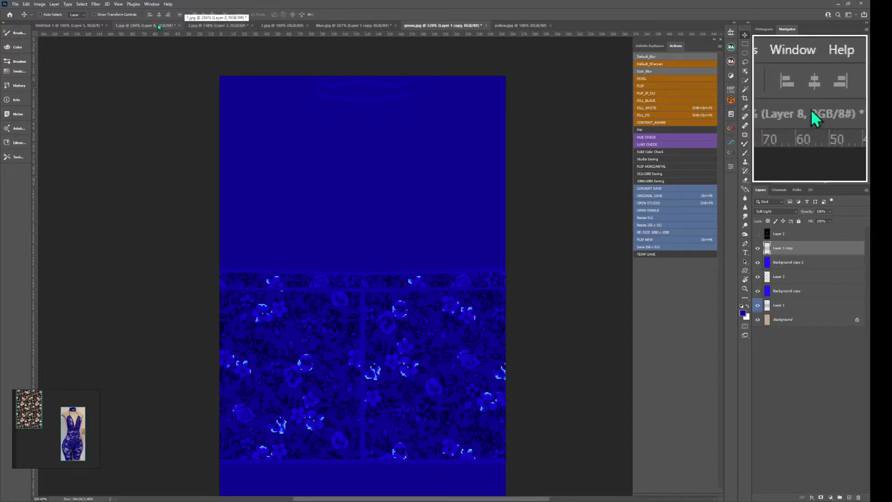
{"action": "left_click", "coordinate": [158, 26]}
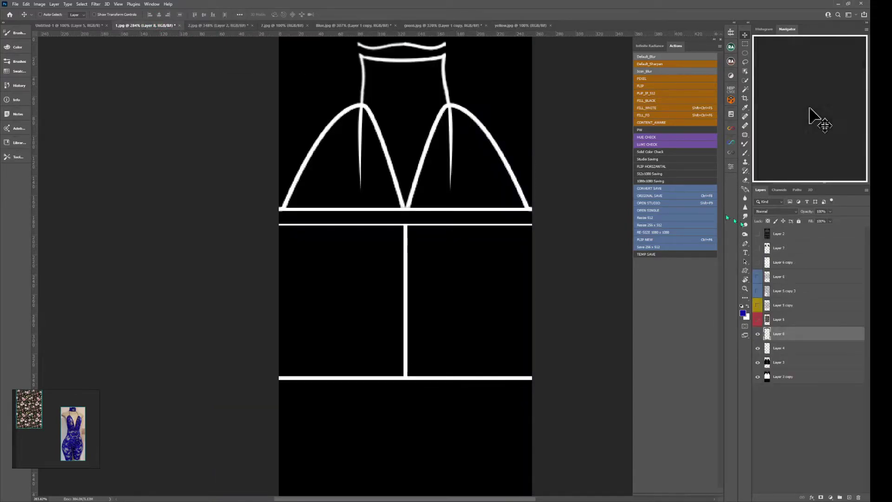
{"action": "left_click", "coordinate": [758, 262]}
{"action": "left_click", "coordinate": [770, 262]}
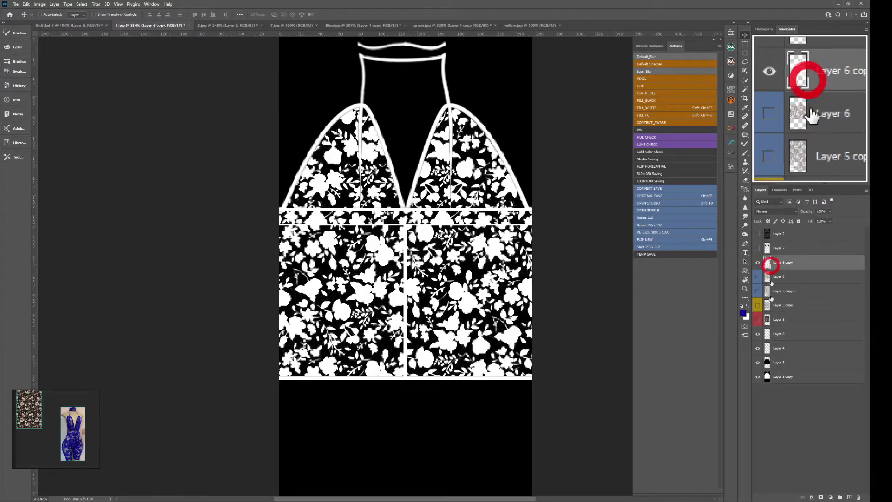
{"action": "left_click", "coordinate": [767, 363]}
- Set Layer 3 opacity to 70% so the black background turns grey
{"action": "key", "text": "v"}
{"action": "key", "text": "7"}
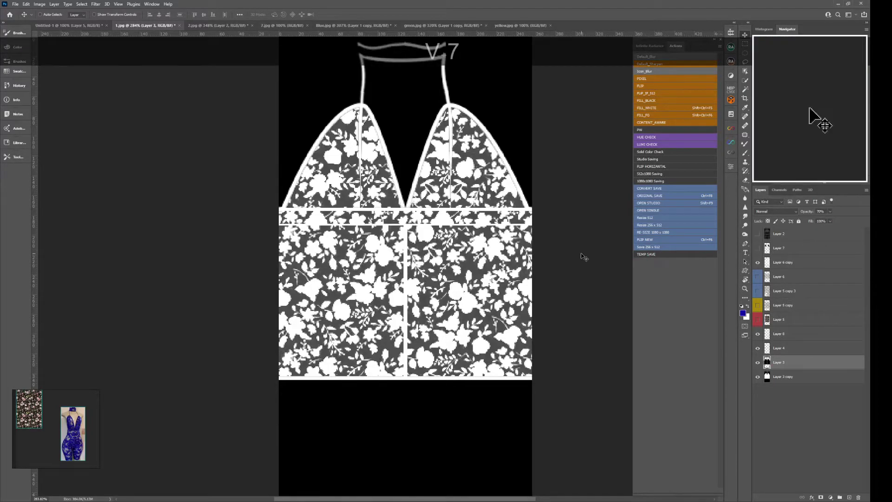
{"action": "scroll", "coordinate": [524, 252], "scroll_direction": "up", "scroll_amount": 2}
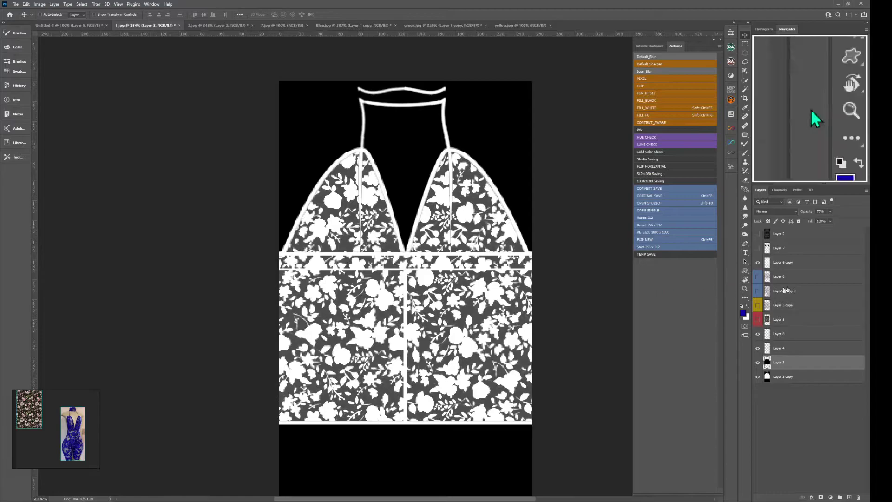
- Fill a thin strip in the lower right panel white on new Layer 9, then hide it
{"action": "key", "text": "ctrl+shift+alt+n"}
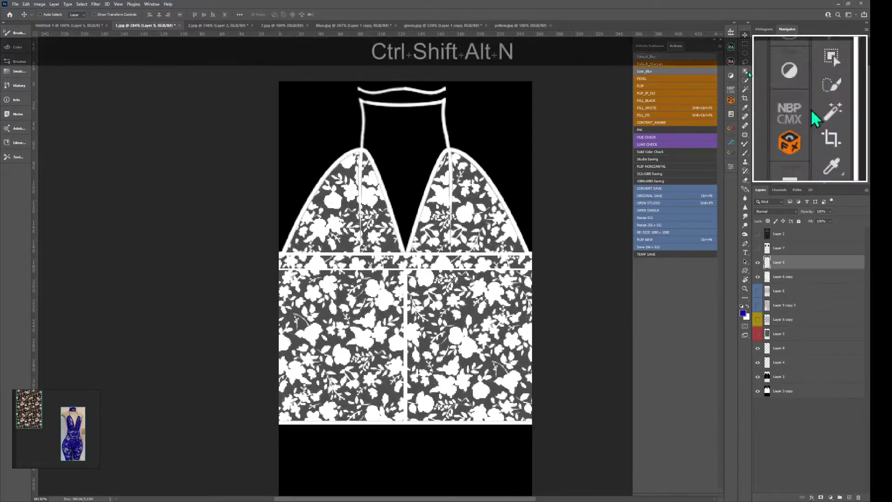
{"action": "left_click", "coordinate": [744, 43]}
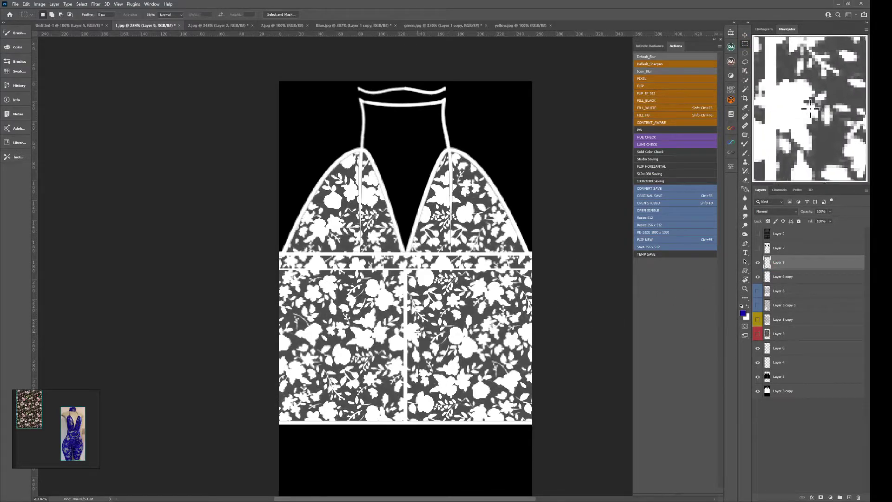
{"action": "left_click_drag", "start_coordinate": [412, 331], "coordinate": [525, 355]}
{"action": "key", "text": "ctrl+shift+F5"}
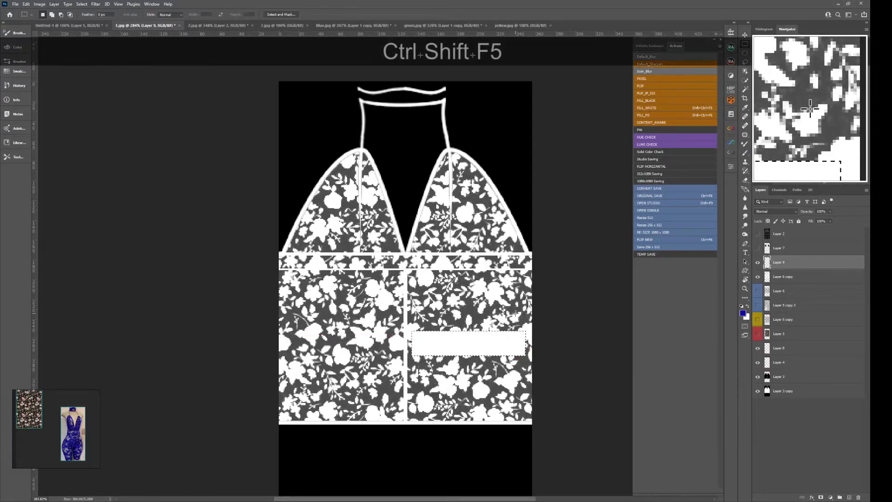
{"action": "key", "text": "ctrl+d"}
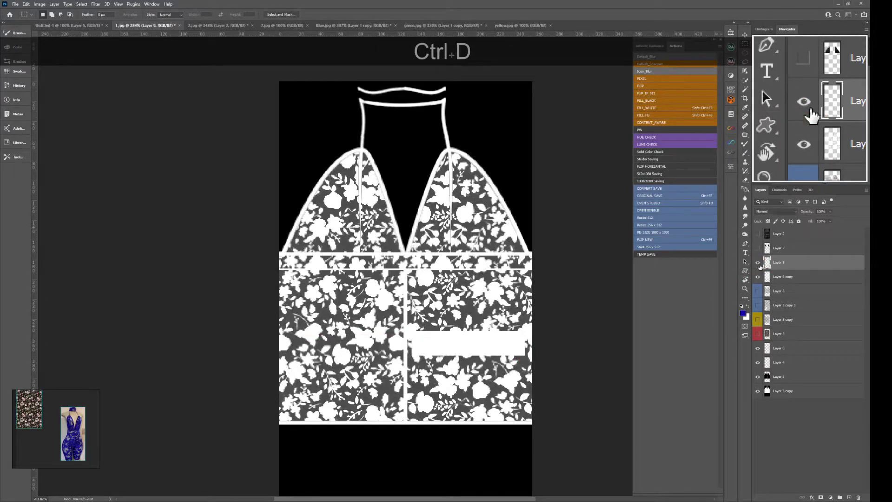
{"action": "left_click", "coordinate": [758, 264]}
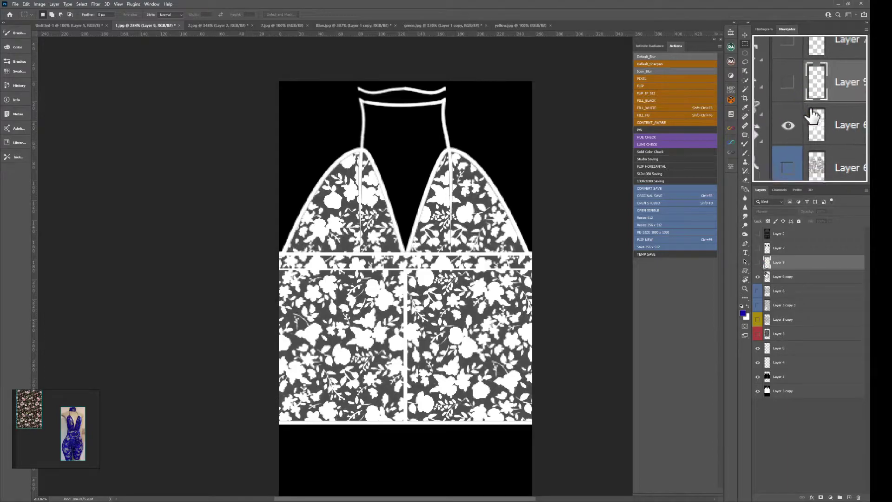
{"action": "left_click", "coordinate": [772, 277]}
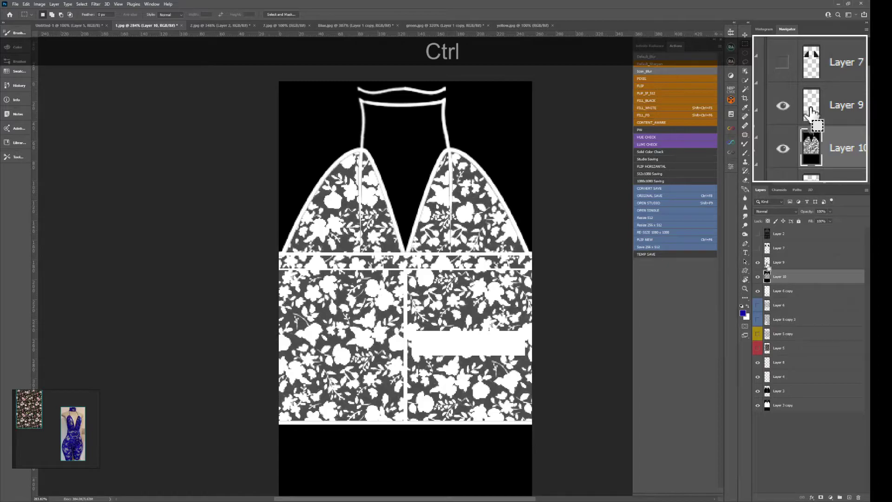
- Load the white strip's shape as a selection and copy the floral pattern inside it onto Layer 11
{"action": "left_click", "coordinate": [757, 263]}
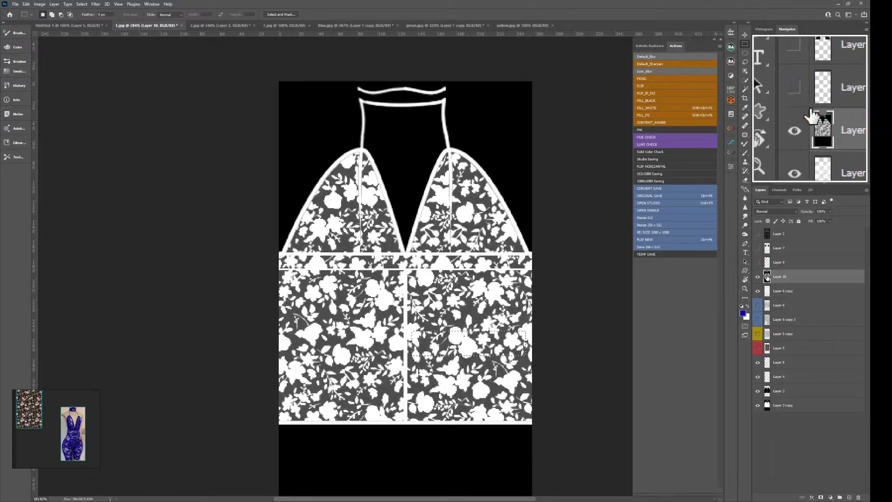
{"action": "key", "text": "ctrl+j"}
{"action": "key", "text": "ctrl+g"}
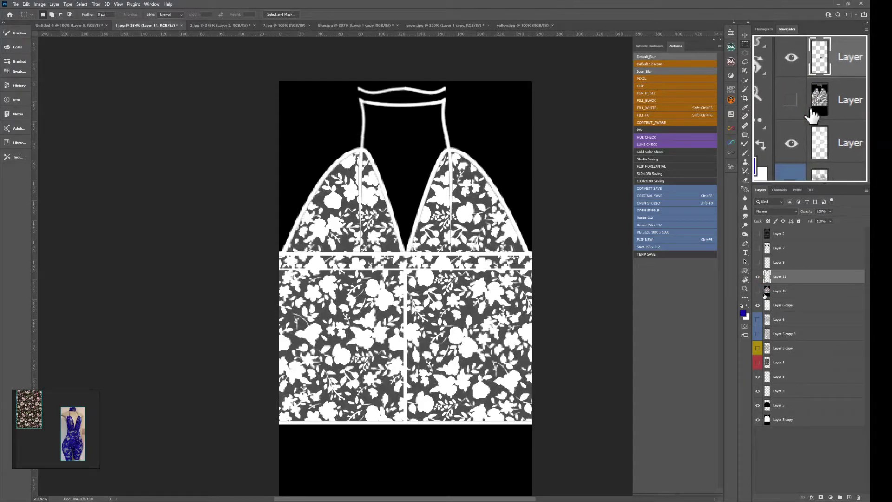
{"action": "left_click", "coordinate": [758, 263]}
- Move the floral strip up onto the neck band, hide Layer 11, and invert the strip area's colours
{"action": "key", "text": "v"}
{"action": "left_click_drag", "start_coordinate": [462, 347], "coordinate": [400, 104]}
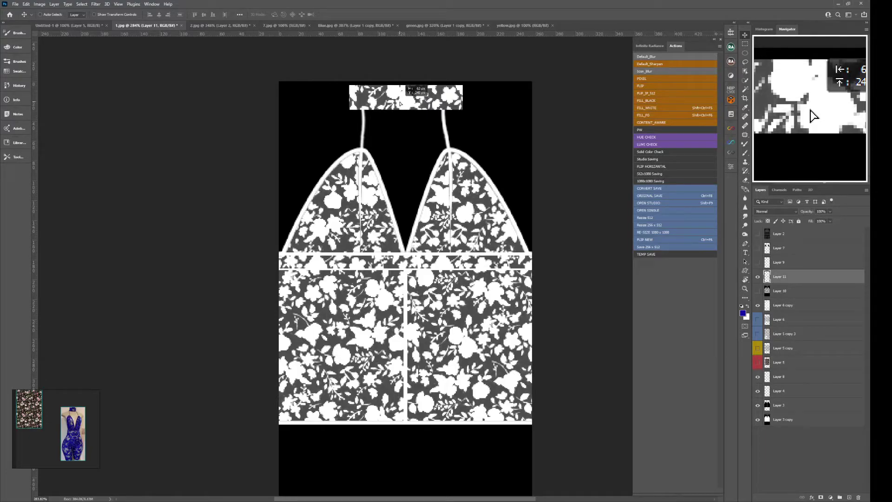
{"action": "left_click_drag", "start_coordinate": [400, 104], "coordinate": [400, 105]}
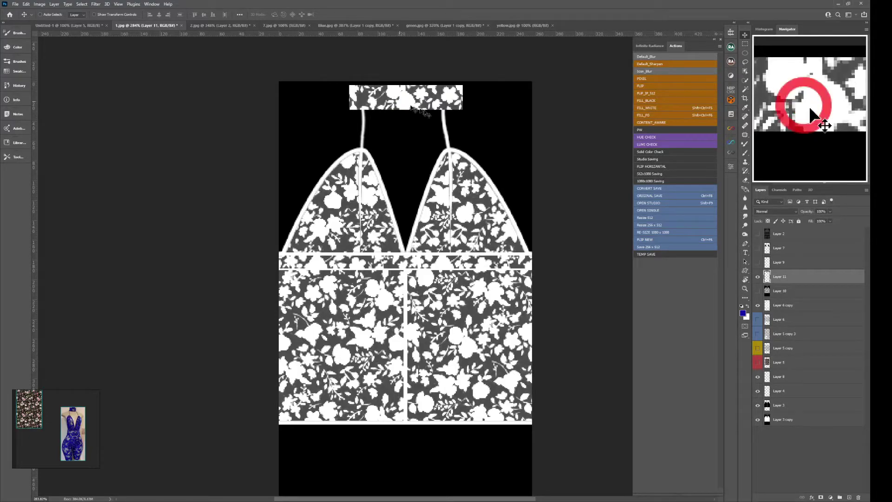
{"action": "key", "text": "ctrl+w"}
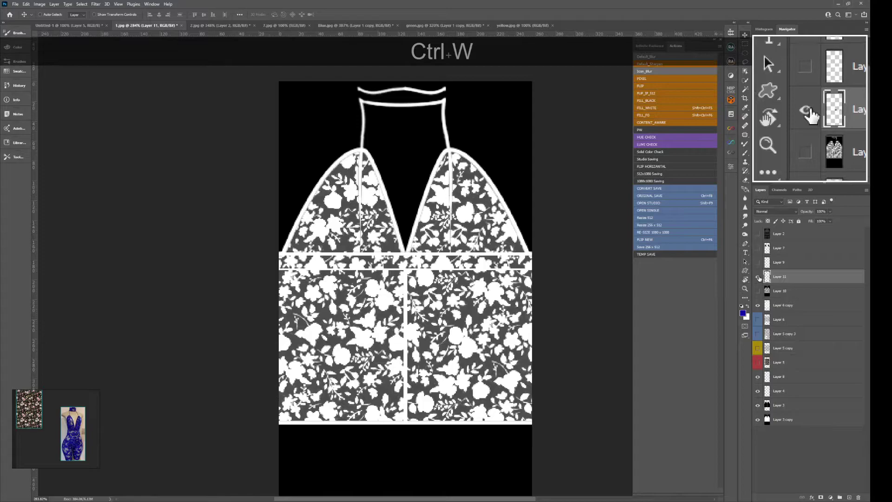
{"action": "left_click", "coordinate": [758, 277]}
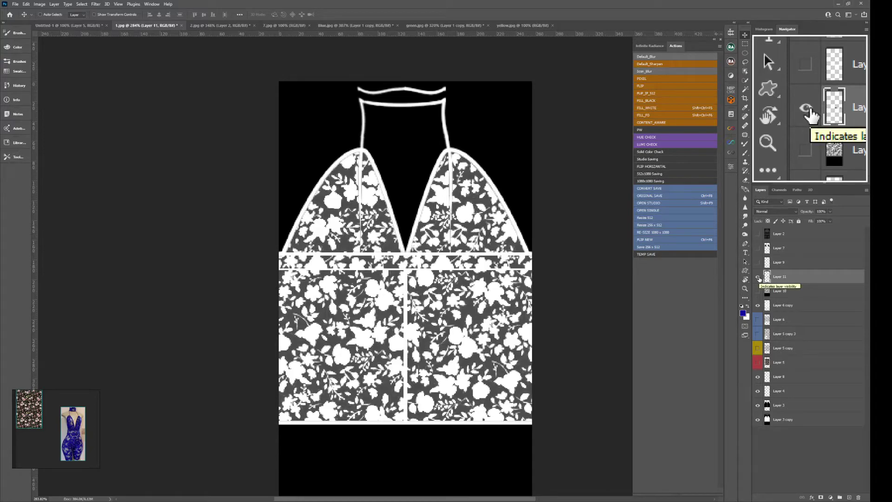
{"action": "key", "text": "ctrl"}
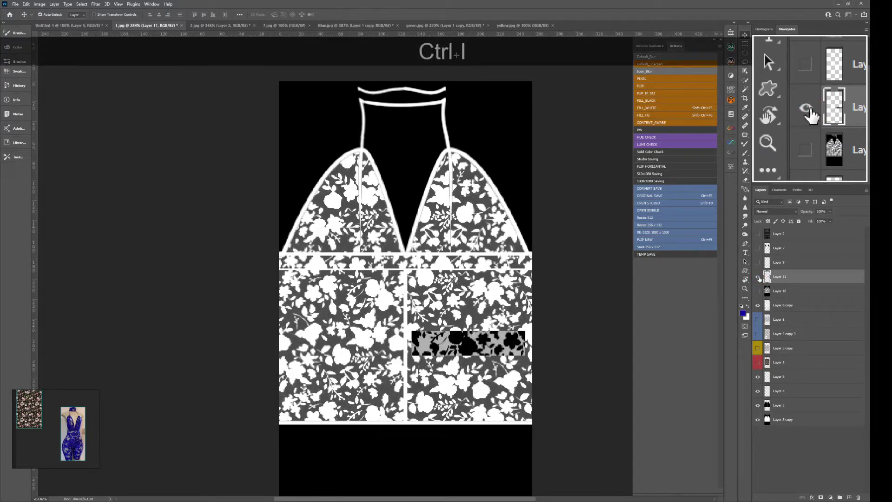
- Stamp Blue.jpg's visible layers into one merged layer and paste it into 1.jpg
{"action": "left_click", "coordinate": [360, 25]}
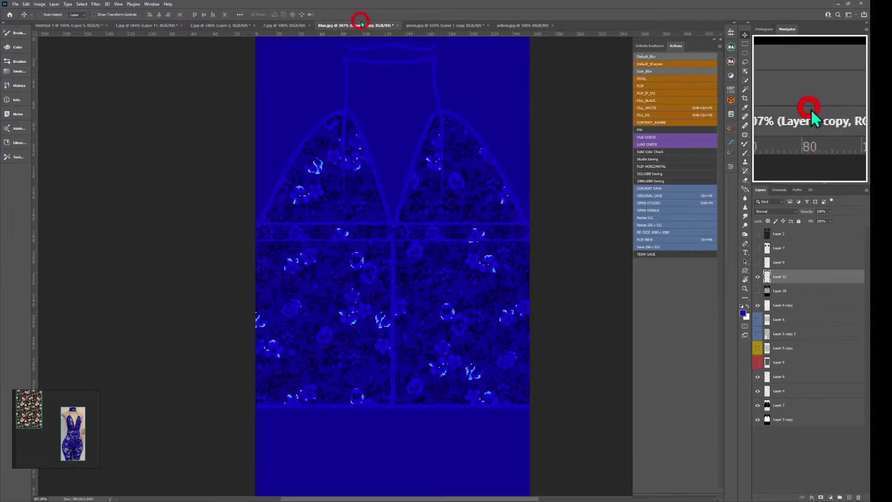
{"action": "key", "text": "ctrl+shift+alt"}
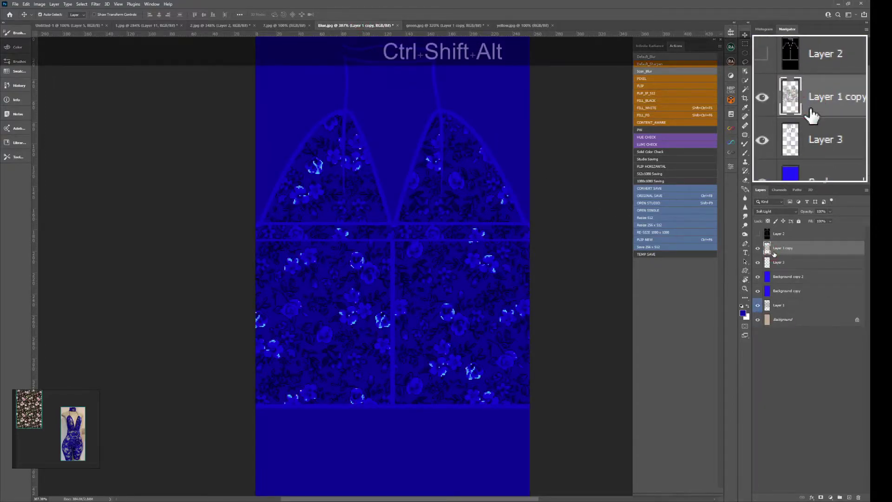
{"action": "key", "text": "ctrl+shift+alt+e"}
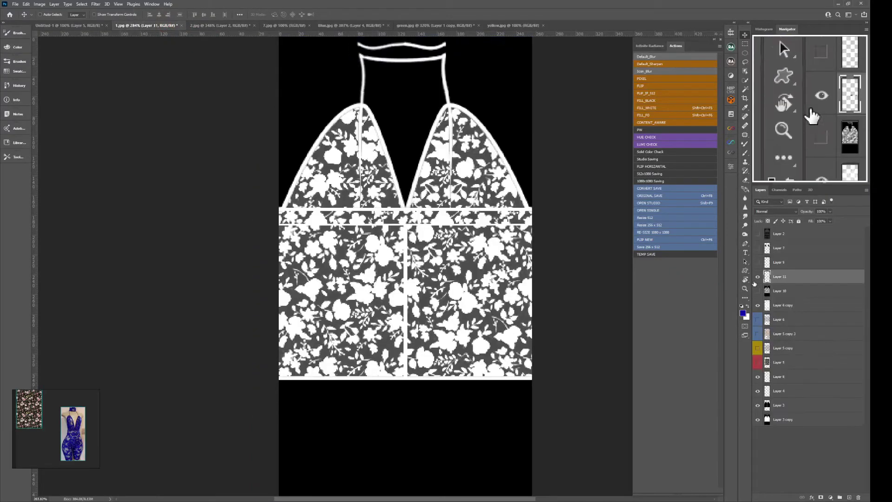
{"action": "key", "text": "ctrl+v"}
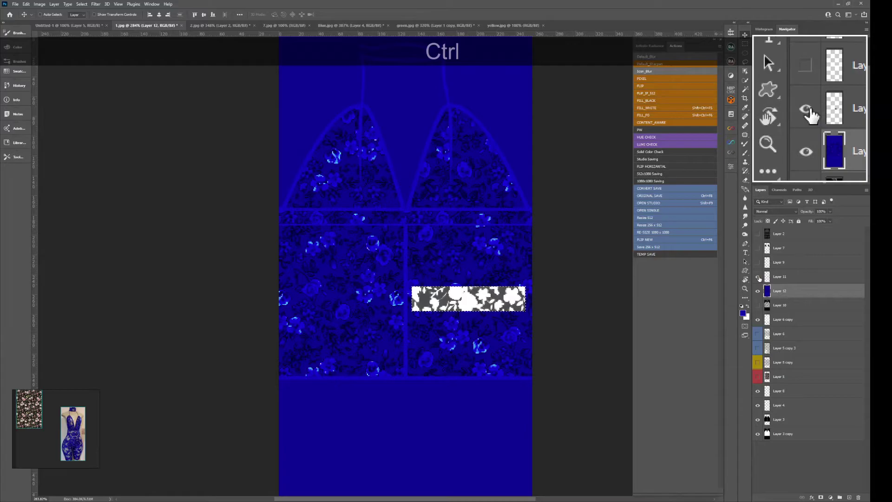
- Copy the blue texture inside the strip outline onto its own layer and delete the full blue layer
{"action": "key", "text": "ctrl"}
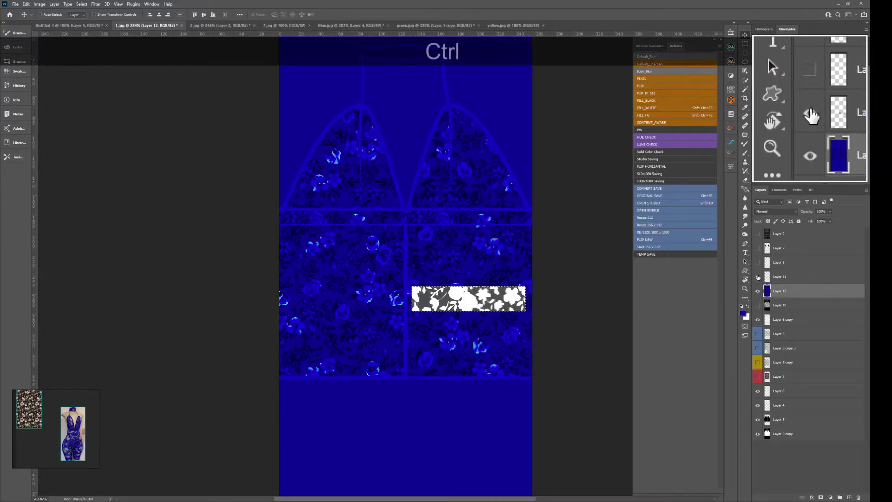
{"action": "left_click", "coordinate": [758, 277]}
{"action": "left_click", "coordinate": [758, 279]}
{"action": "left_click", "coordinate": [757, 292]}
{"action": "left_click", "coordinate": [758, 292]}
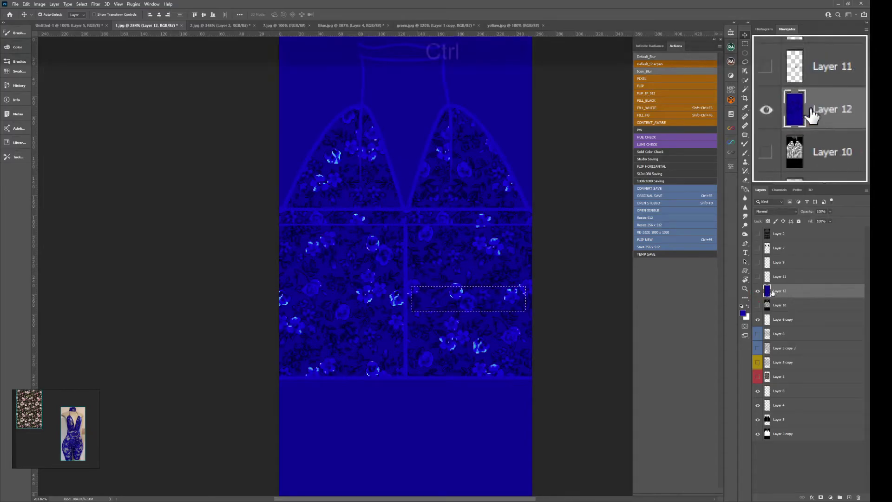
{"action": "key", "text": "ctrl+g"}
{"action": "left_click", "coordinate": [767, 306]}
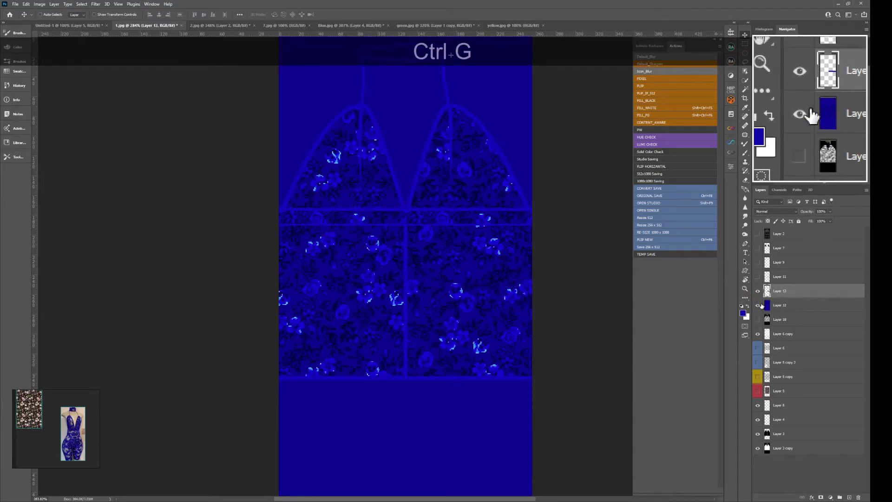
{"action": "key", "text": "Delete"}
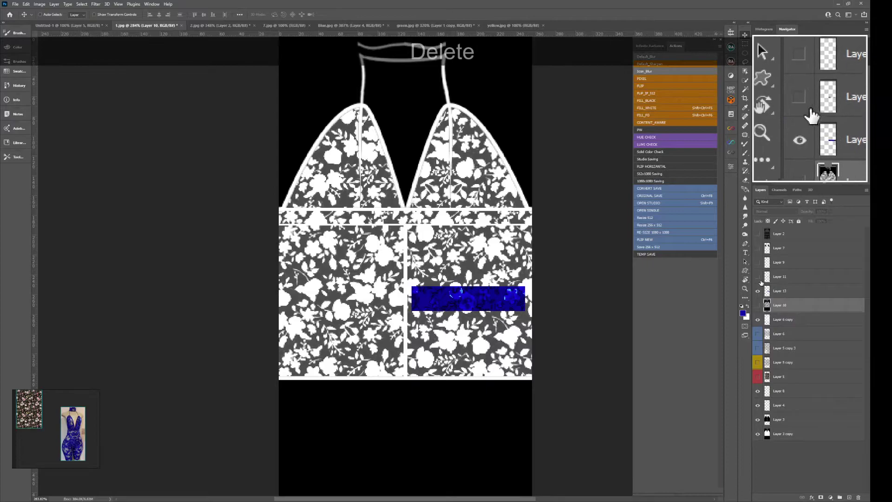
- Select Layers 11 and 13 together and move both strips up over the neck collar band
{"action": "left_click", "coordinate": [758, 279]}
{"action": "left_click", "coordinate": [768, 291]}
{"action": "left_click", "coordinate": [776, 278], "text": "shift"}
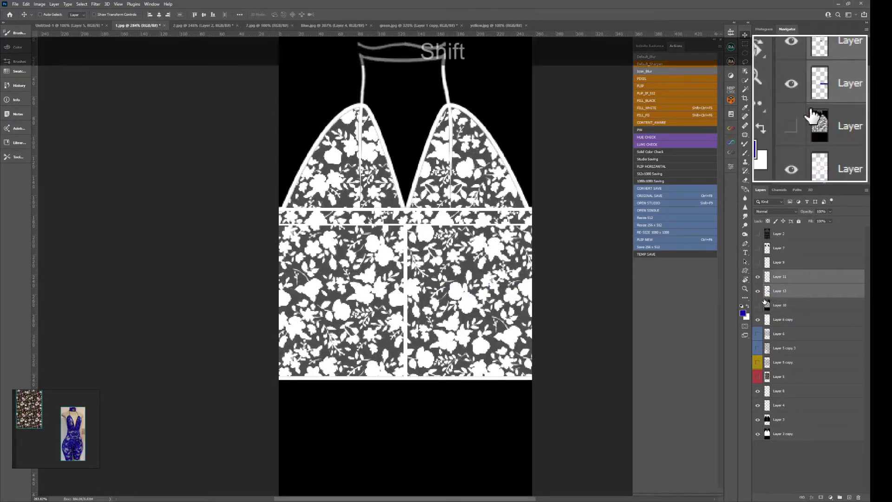
{"action": "left_click", "coordinate": [784, 278]}
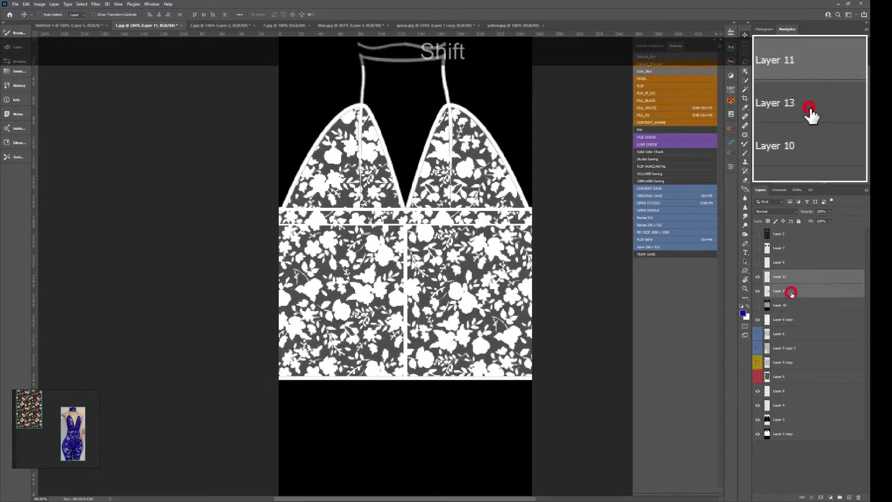
{"action": "left_click", "coordinate": [791, 292], "text": "shift"}
{"action": "left_click_drag", "start_coordinate": [502, 273], "coordinate": [449, 102]}
{"action": "key", "text": "space"}
{"action": "left_click_drag", "start_coordinate": [483, 164], "coordinate": [502, 272]}
{"action": "left_click_drag", "start_coordinate": [443, 248], "coordinate": [434, 167]}
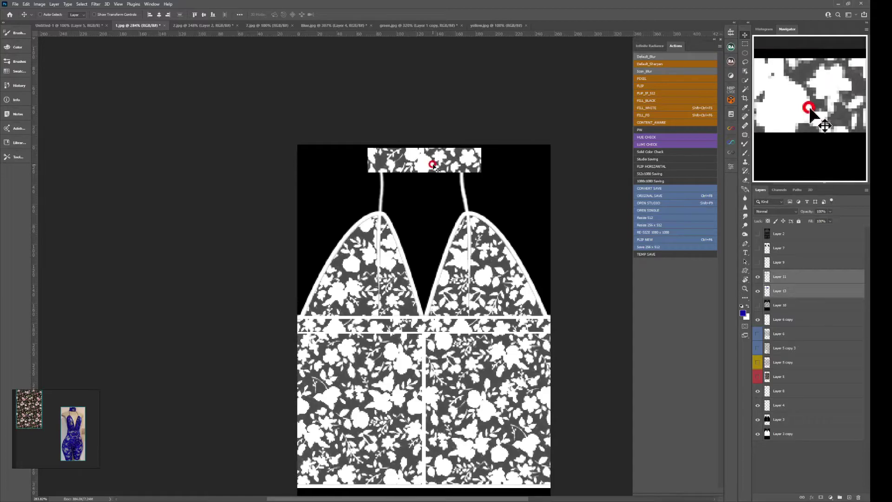
{"action": "key", "text": "ctrl+space"}
{"action": "left_click_drag", "start_coordinate": [494, 166], "coordinate": [528, 201]}
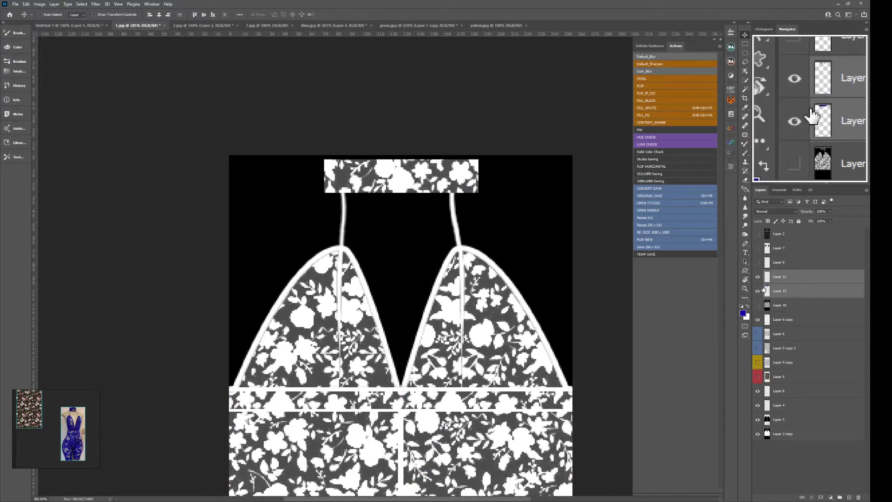
- Stack the blue strip Layer 13 above the lace strip, then hide both strip layers
{"action": "left_click", "coordinate": [781, 290]}
{"action": "left_click_drag", "start_coordinate": [780, 291], "coordinate": [762, 274]}
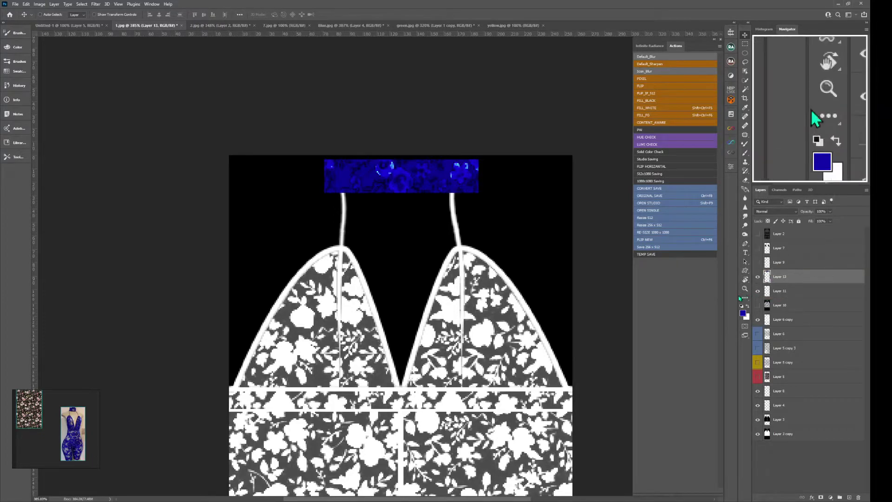
{"action": "left_click", "coordinate": [758, 277]}
{"action": "left_click", "coordinate": [764, 291]}
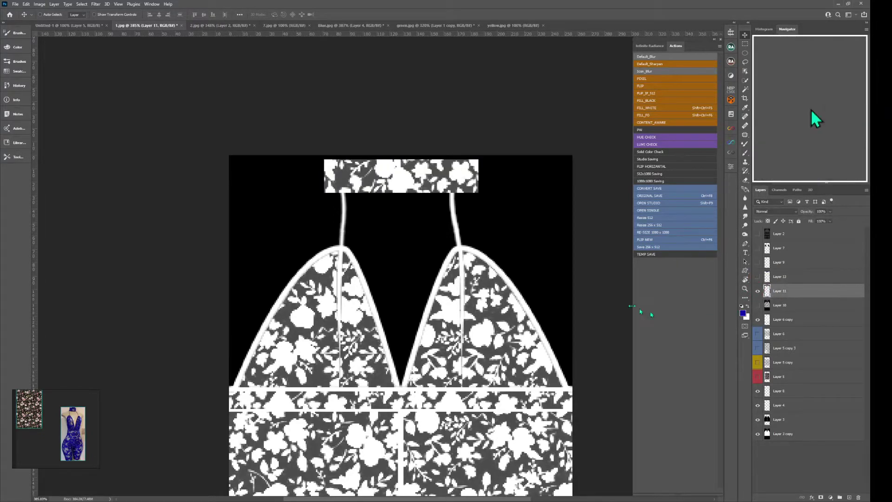
{"action": "left_click", "coordinate": [758, 291]}
- Zoom in on the collar and draw a curved pen path along the collar's top edge
{"action": "key", "text": "ctrl+space"}
{"action": "left_click_drag", "start_coordinate": [436, 171], "coordinate": [465, 159]}
{"action": "key", "text": "shift+s"}
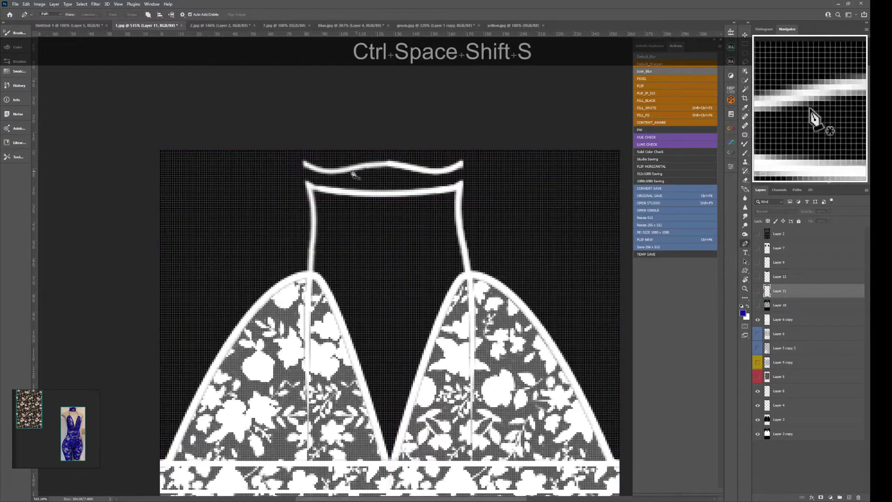
{"action": "left_click", "coordinate": [304, 164]}
{"action": "left_click_drag", "start_coordinate": [333, 172], "coordinate": [349, 173]}
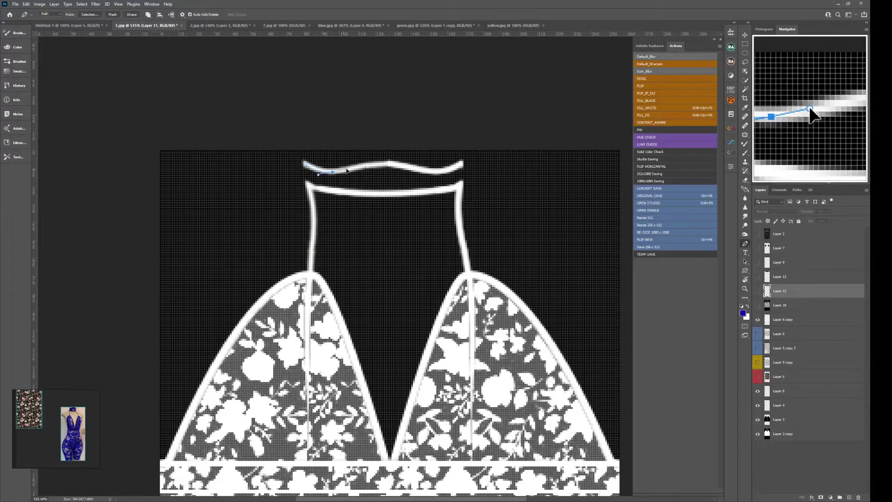
{"action": "left_click_drag", "start_coordinate": [405, 168], "coordinate": [419, 176]}
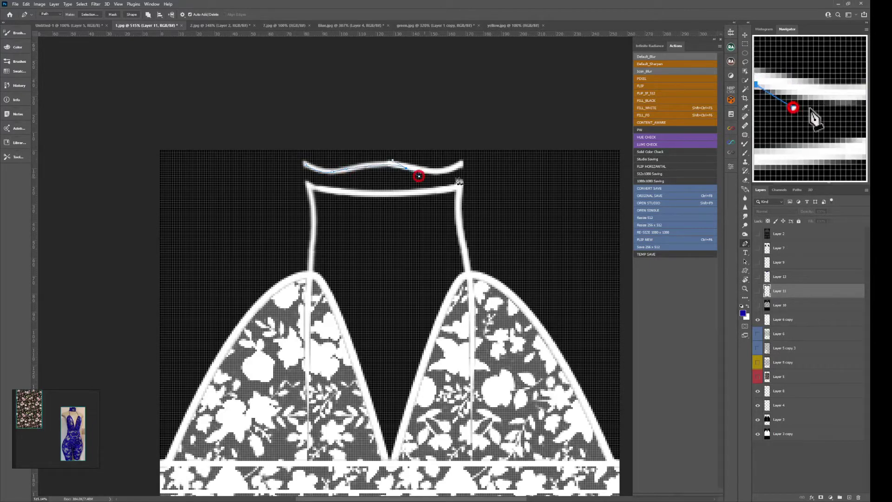
{"action": "key", "text": "alt"}
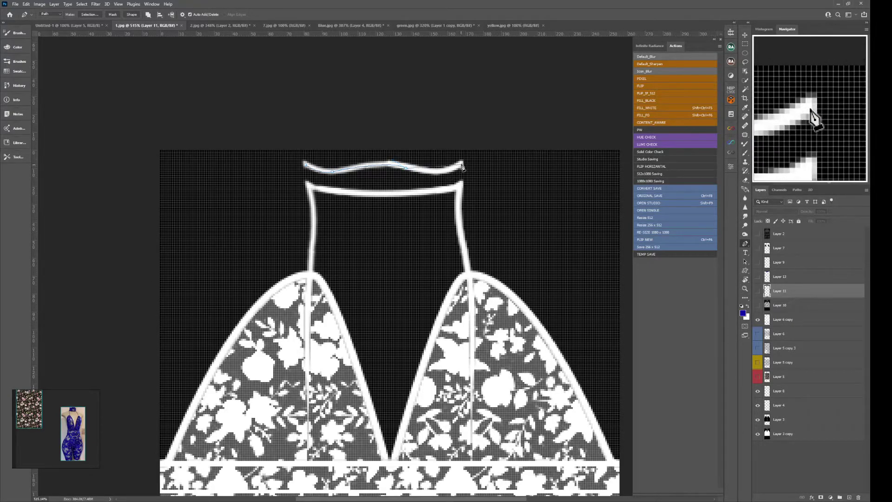
{"action": "left_click_drag", "start_coordinate": [473, 155], "coordinate": [474, 154]}
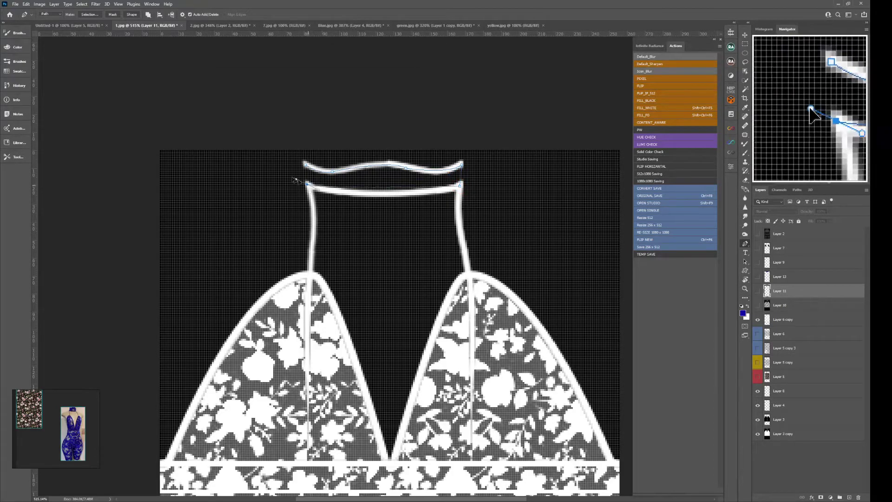
{"action": "key", "text": "alt"}
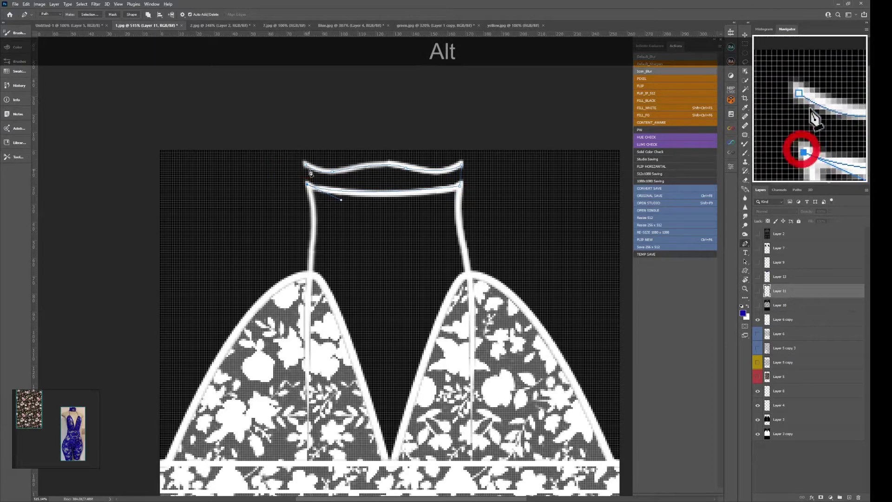
- Turn the collar path into a selection and delete the lace strip outside the collar shape
{"action": "left_click", "coordinate": [758, 290]}
{"action": "left_click", "coordinate": [758, 290]}
{"action": "key", "text": "ctrl+Return"}
{"action": "left_click", "coordinate": [758, 291]}
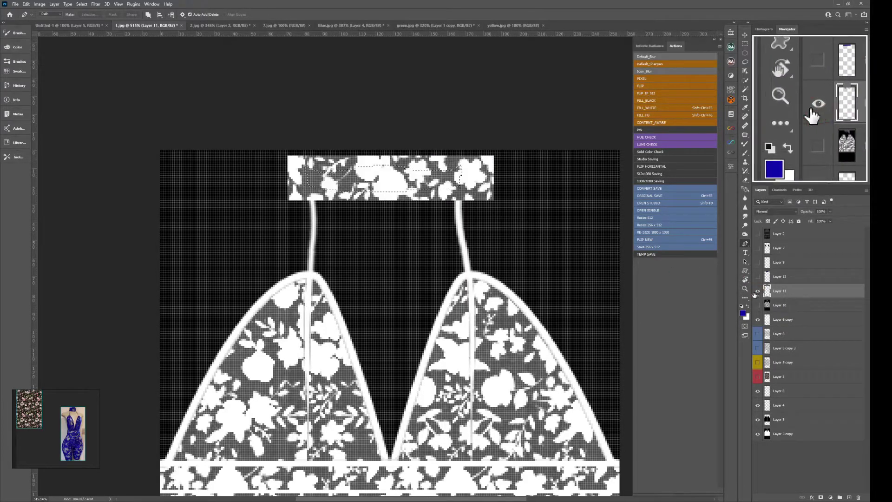
{"action": "key", "text": "ctrl+q"}
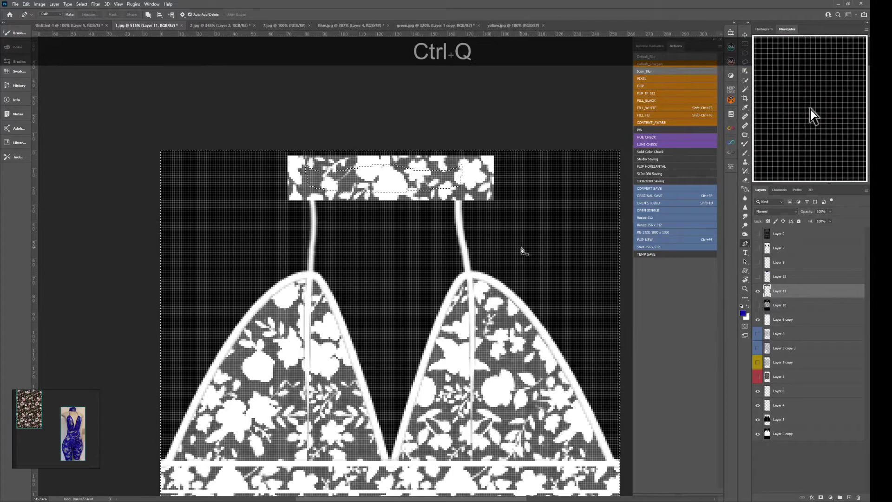
{"action": "key", "text": "Delete"}
{"action": "key", "text": "ctrl+d"}
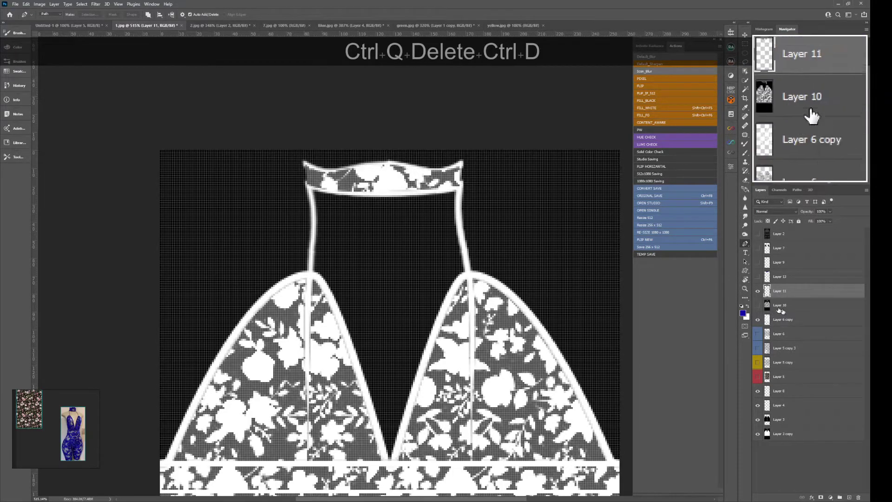
{"action": "left_click", "coordinate": [758, 291]}
{"action": "left_click", "coordinate": [758, 291]}
- Set the trimmed lace collar's blend mode to Lighten, hide it, and run the ORIGINAL SAVE action
{"action": "left_click", "coordinate": [774, 211]}
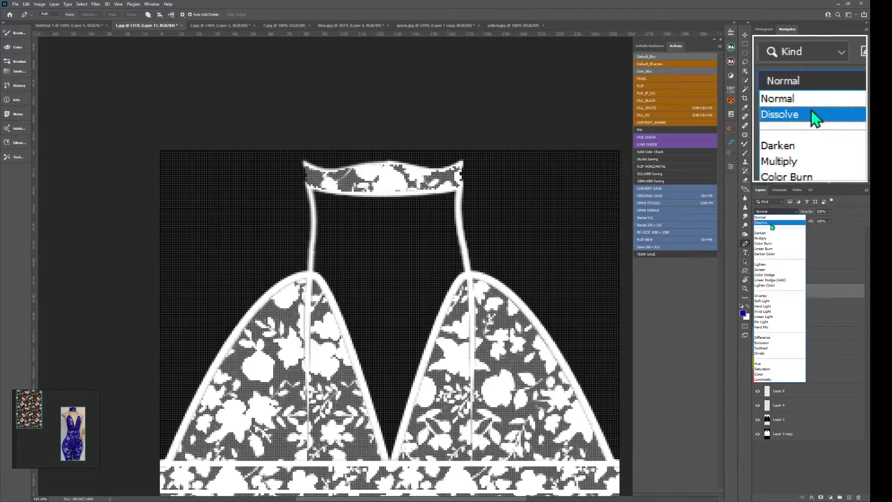
{"action": "left_click", "coordinate": [762, 264]}
{"action": "left_click", "coordinate": [758, 291]}
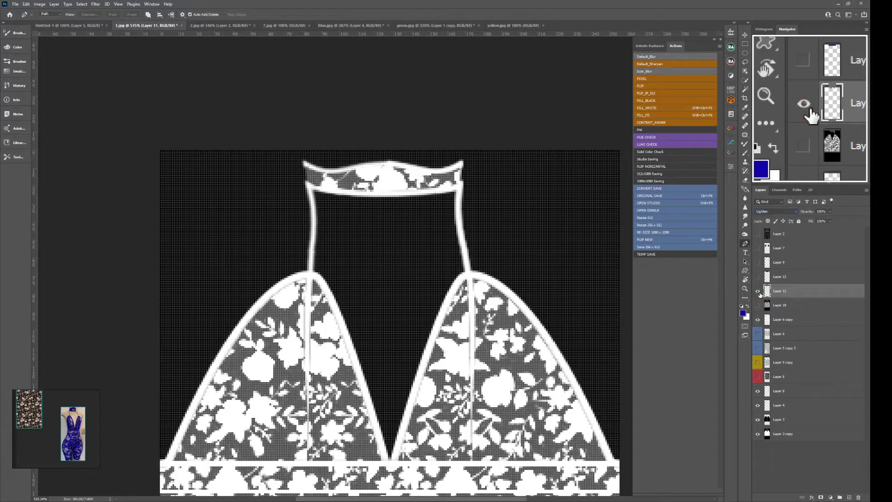
{"action": "key", "text": "ctrl+F8"}
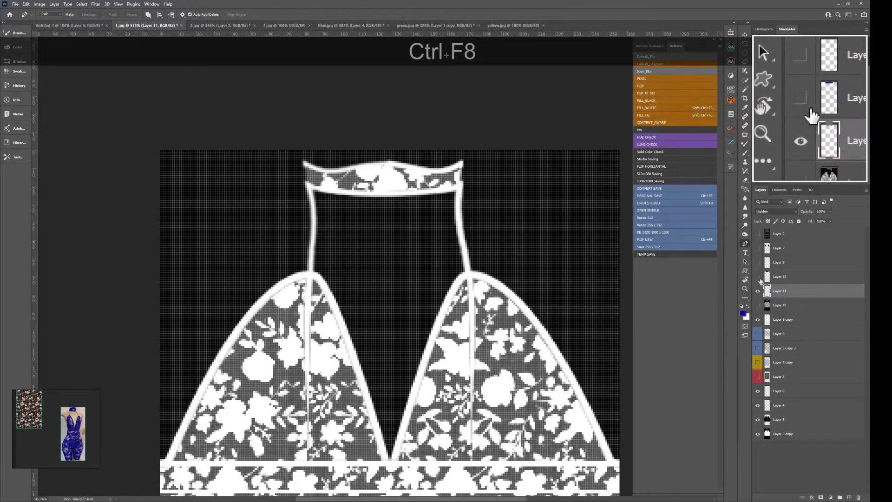
- Show the blue collar strip layer, make it active, and copy it
{"action": "left_click", "coordinate": [758, 276]}
{"action": "left_click", "coordinate": [762, 277]}
{"action": "left_click", "coordinate": [758, 277]}
{"action": "left_click", "coordinate": [758, 277]}
{"action": "key", "text": "ctrl"}
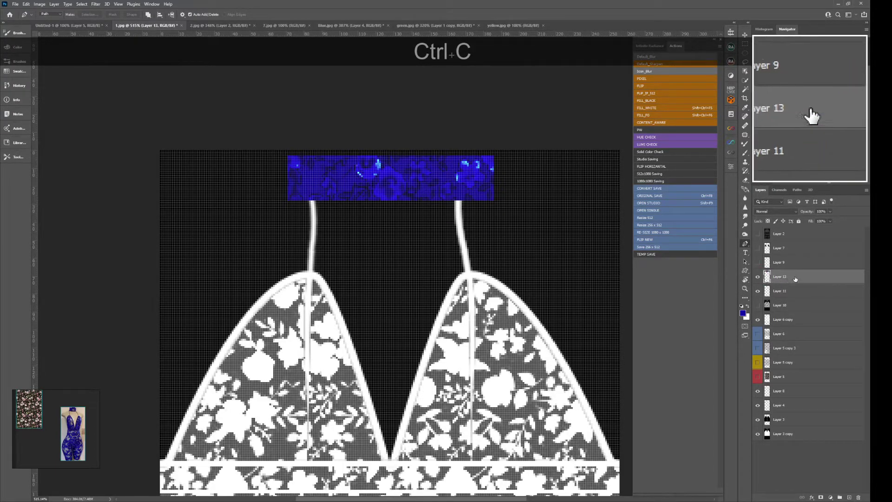
- Paste the collar strip in place on Blue.jpg and zoom in on the collar area
{"action": "left_click", "coordinate": [353, 26]}
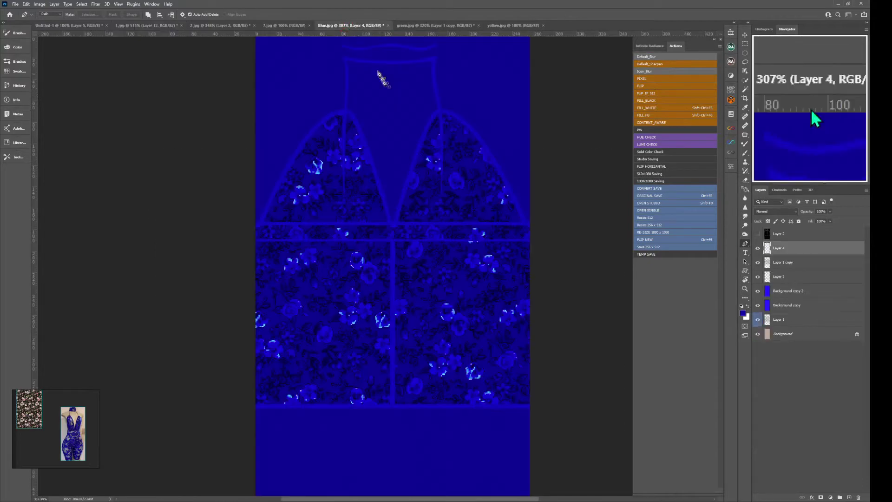
{"action": "scroll", "coordinate": [425, 145], "scroll_direction": "up", "scroll_amount": 3}
{"action": "key", "text": "ctrl+shift"}
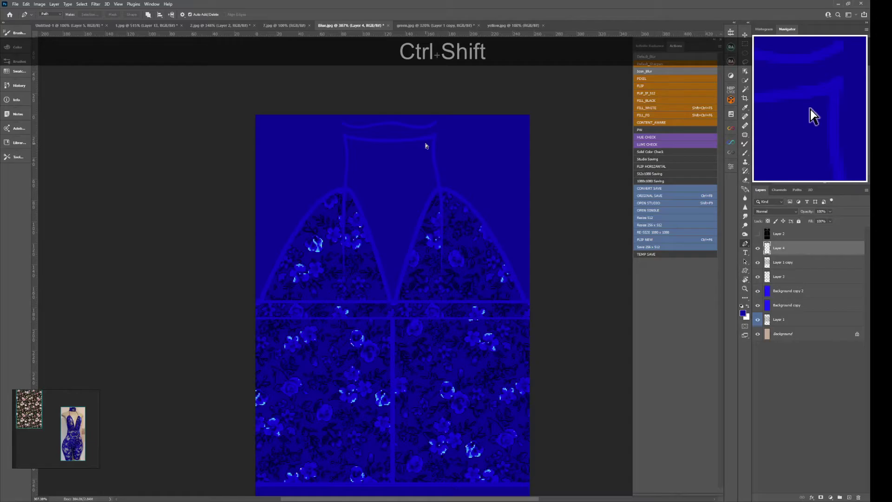
{"action": "key", "text": "ctrl+shift+v"}
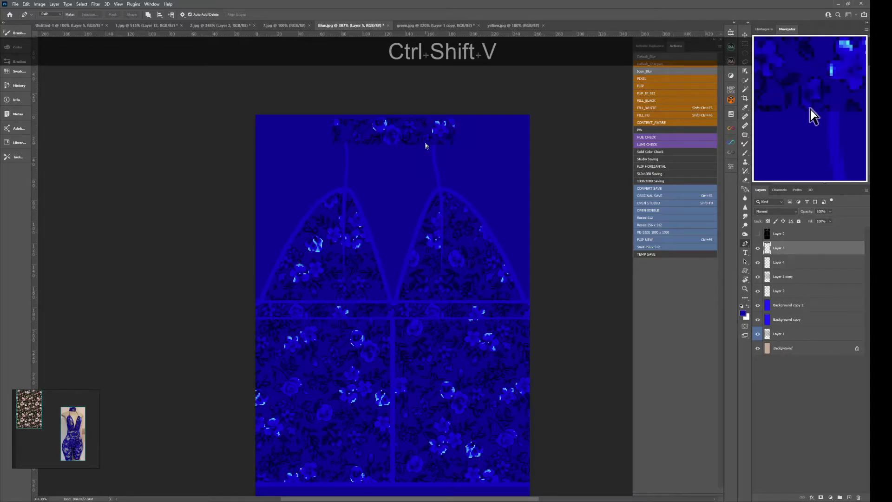
{"action": "key", "text": "ctrl+space"}
{"action": "left_click_drag", "start_coordinate": [426, 124], "coordinate": [441, 108]}
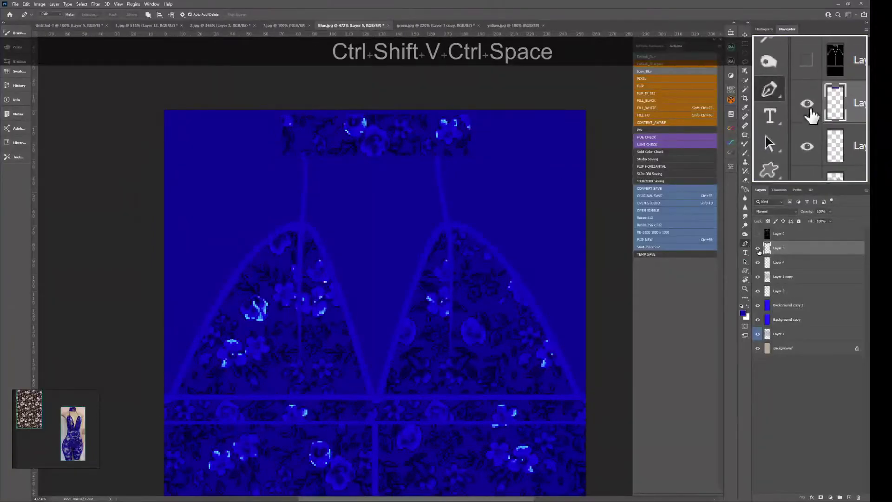
- Toggle the pasted Layer 5 lace strip while zooming on the lace band, leaving it hidden
{"action": "left_click", "coordinate": [758, 248]}
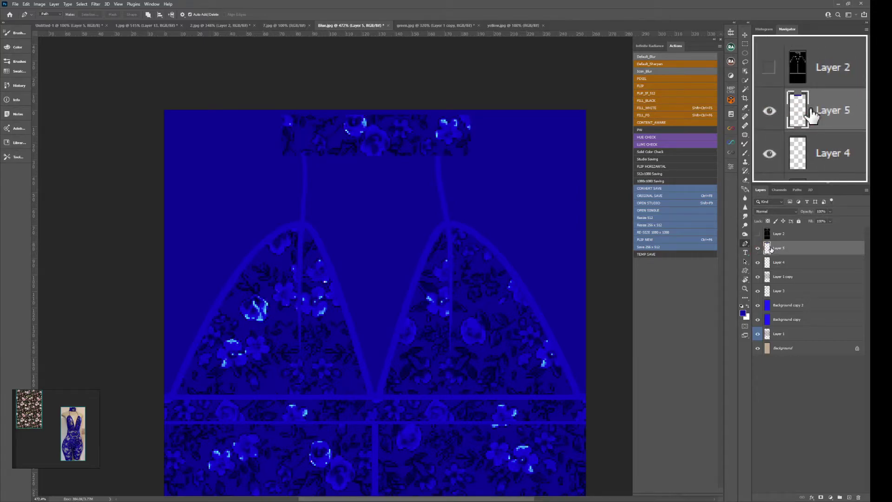
{"action": "left_click", "coordinate": [761, 248]}
{"action": "key", "text": "space"}
{"action": "key", "text": "ctrl+space"}
{"action": "left_click", "coordinate": [757, 248]}
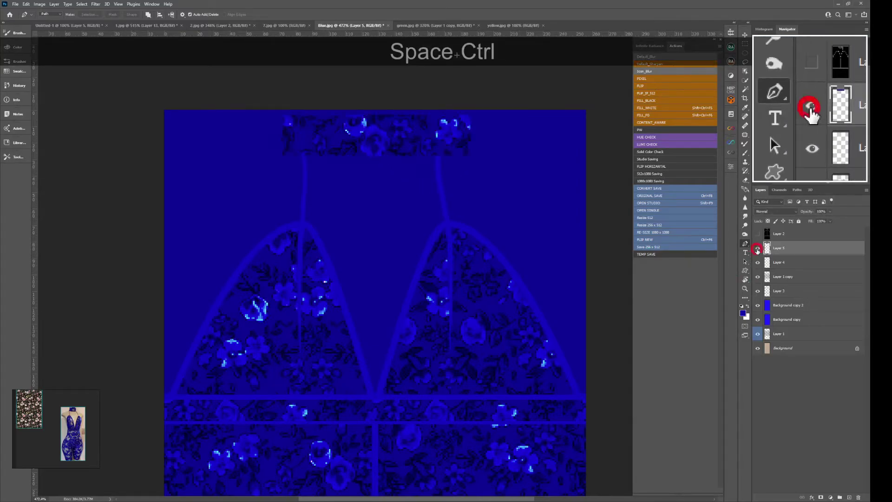
{"action": "key", "text": "ctrl+space"}
{"action": "left_click", "coordinate": [416, 116]}
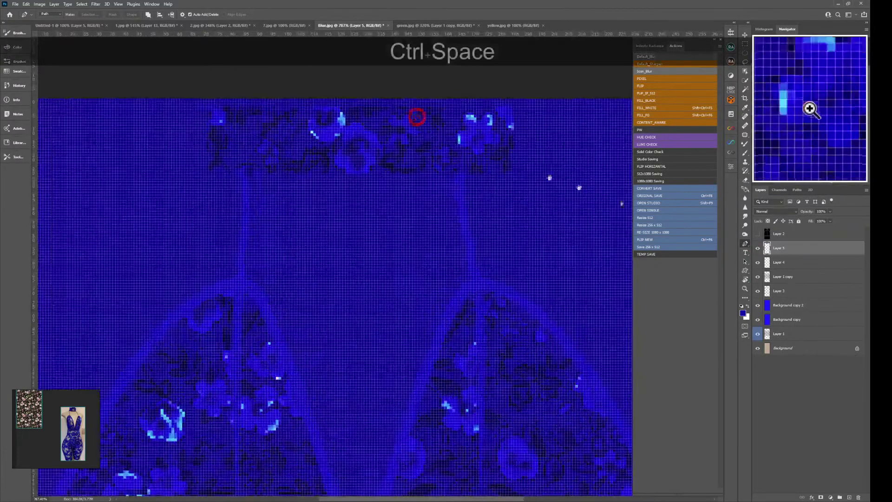
{"action": "left_click", "coordinate": [757, 248]}
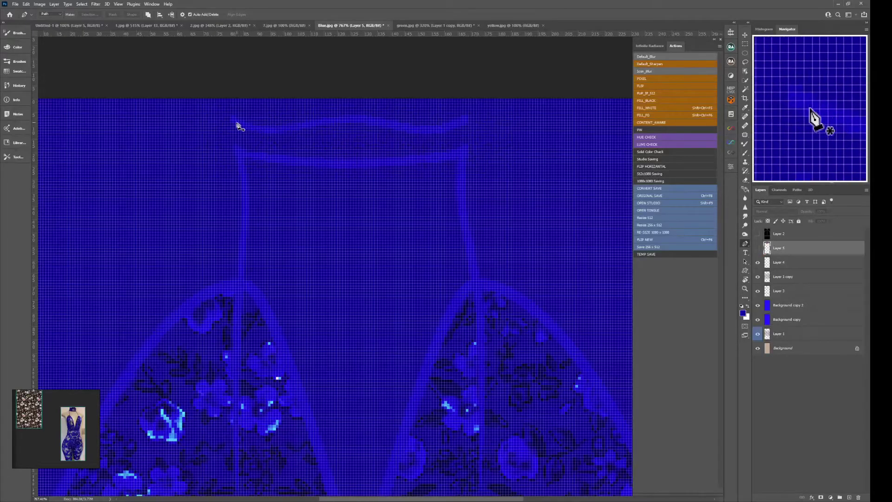
- Refine the pen path's curves along the collar band's top edge and right end
{"action": "key", "text": "ctrl+space"}
{"action": "mouse_move", "coordinate": [296, 135]}
{"action": "left_mouse_down"}
{"action": "mouse_move", "coordinate": [280, 135]}
{"action": "mouse_move", "coordinate": [310, 129]}
{"action": "left_mouse_up"}
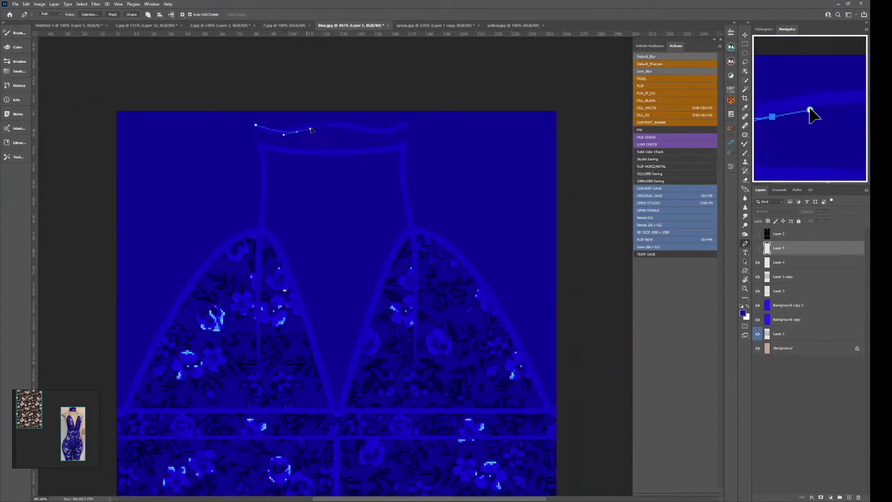
{"action": "key", "text": "alt"}
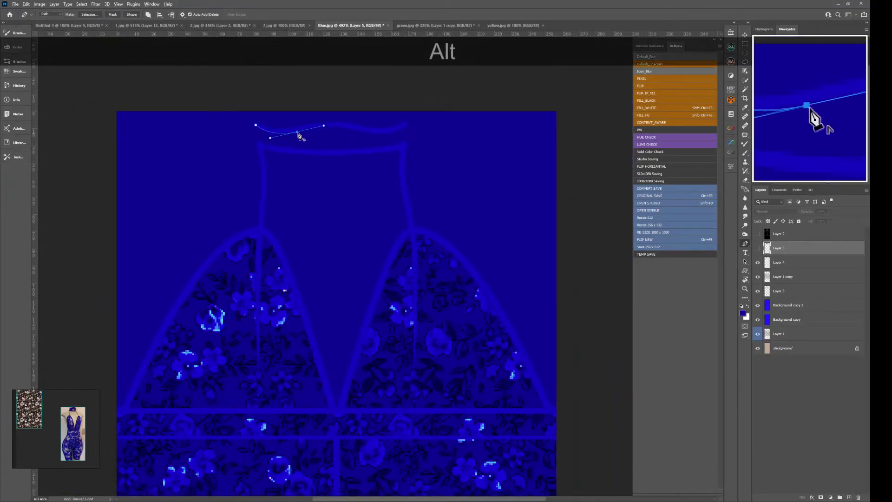
{"action": "left_click_drag", "start_coordinate": [356, 132], "coordinate": [358, 132]}
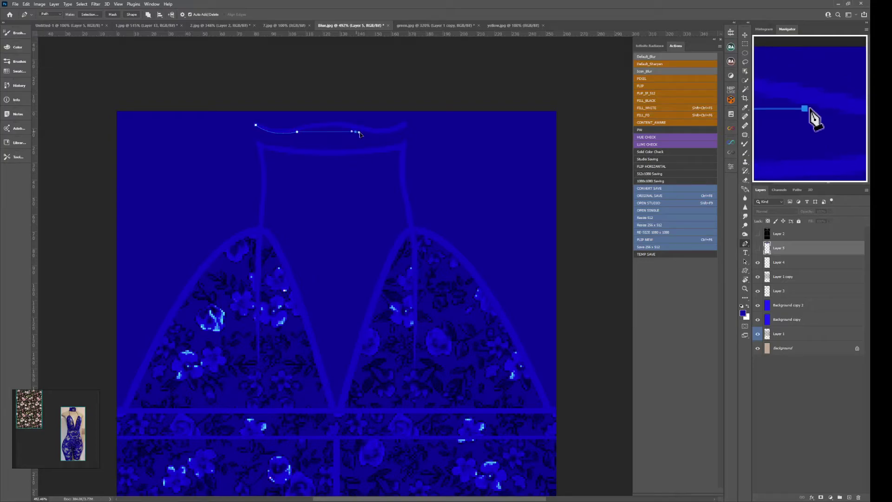
{"action": "key", "text": "alt"}
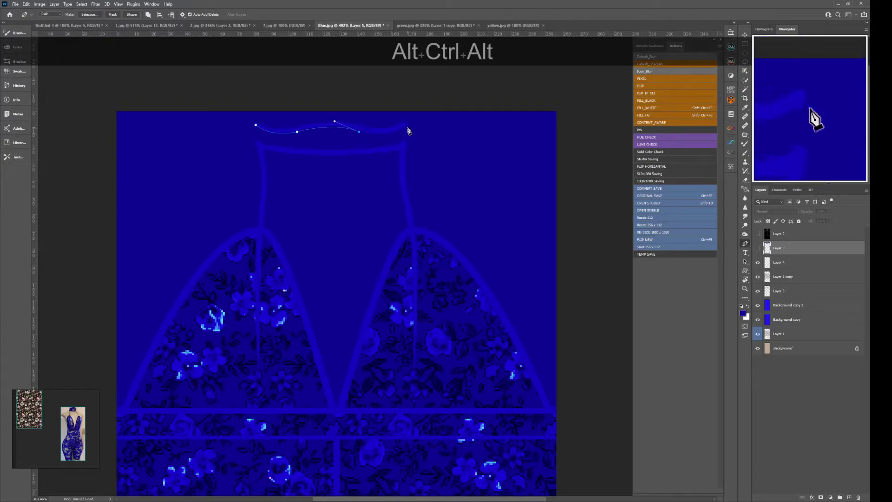
{"action": "left_click_drag", "start_coordinate": [407, 127], "coordinate": [419, 119]}
{"action": "key", "text": "alt"}
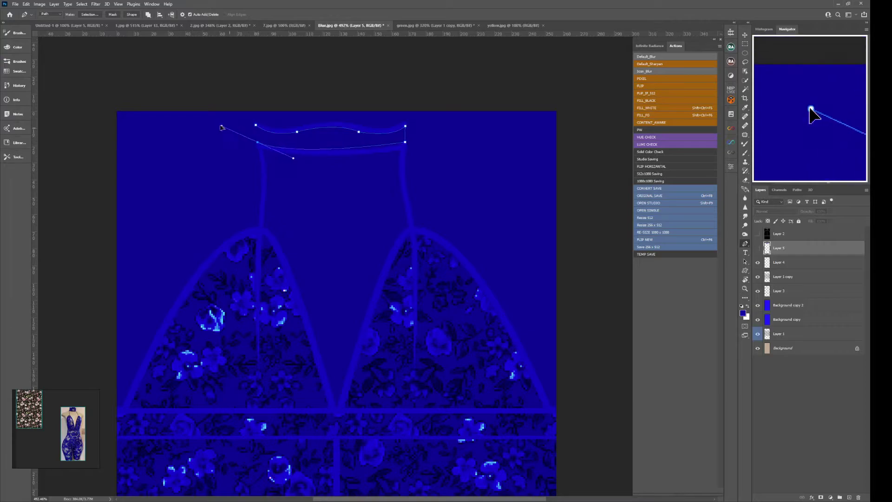
{"action": "left_click", "coordinate": [257, 142], "text": "alt"}
{"action": "key", "text": "ctrl"}
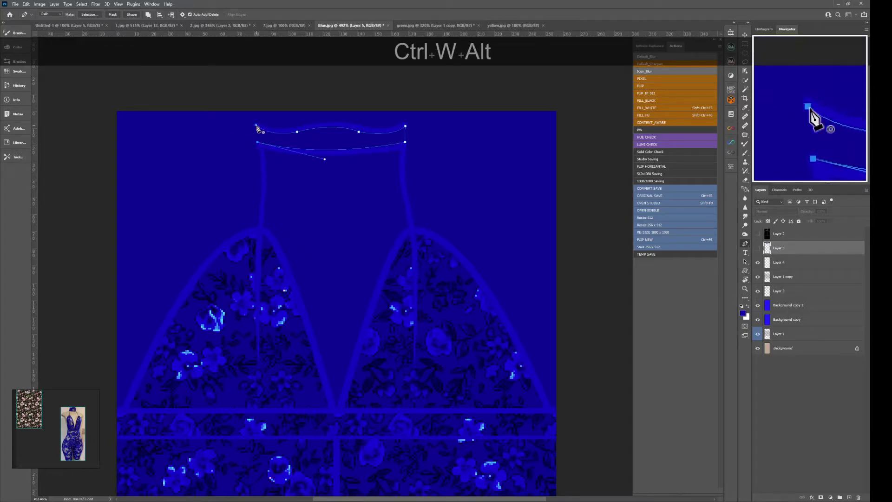
- Select the collar path, show Layer 5, and delete the lace outside the collar band
{"action": "key", "text": "ctrl+Return"}
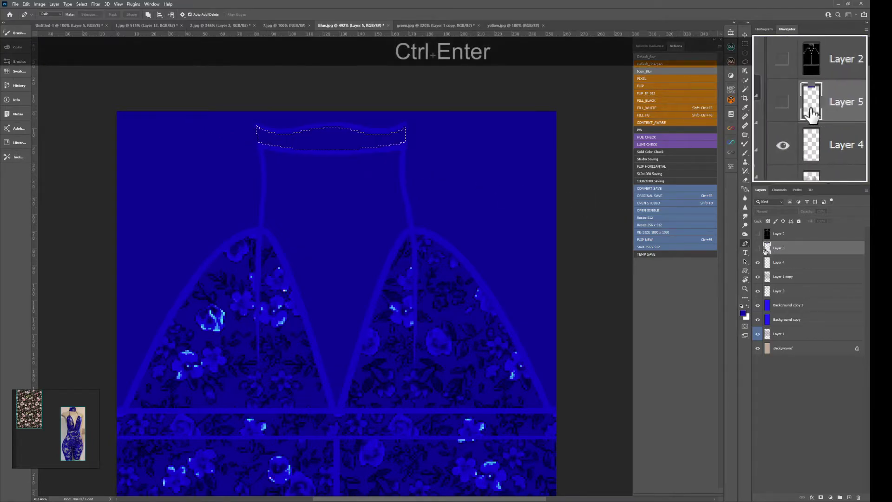
{"action": "left_click", "coordinate": [757, 248]}
{"action": "key", "text": "ctrl"}
{"action": "key", "text": "ctrl+q"}
{"action": "key", "text": "Delete"}
{"action": "key", "text": "ctrl+d"}
- Save the texture with the ORIGINAL SAVE action, then check the avatar's back in IMVU
{"action": "key", "text": "ctrl+space"}
{"action": "left_click_drag", "start_coordinate": [469, 221], "coordinate": [444, 245]}
{"action": "left_click_drag", "start_coordinate": [515, 265], "coordinate": [500, 222]}
{"action": "key", "text": "ctrl+F8"}
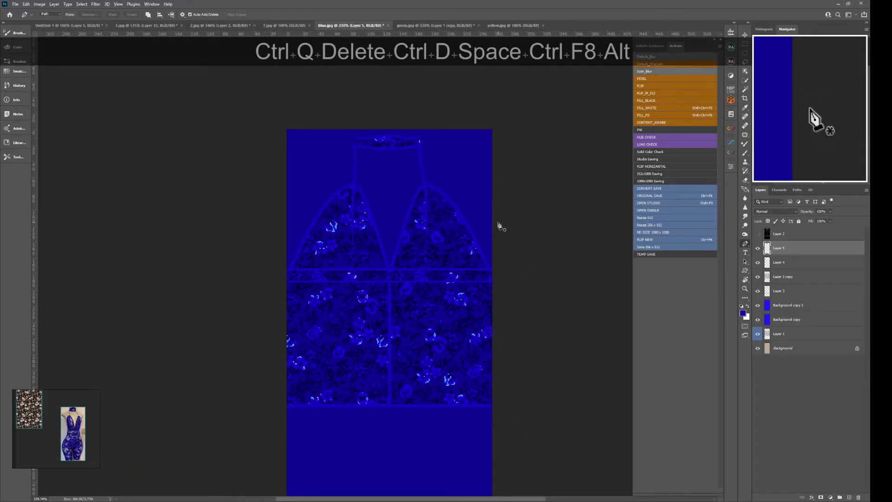
{"action": "key", "text": "alt+Tab"}
{"action": "key", "text": "ctrl+a"}
{"action": "left_click_drag", "start_coordinate": [494, 221], "coordinate": [432, 220]}
{"action": "scroll", "coordinate": [438, 195], "scroll_direction": "up", "scroll_amount": 5}
{"action": "scroll", "coordinate": [432, 220], "scroll_direction": "down", "scroll_amount": 5}
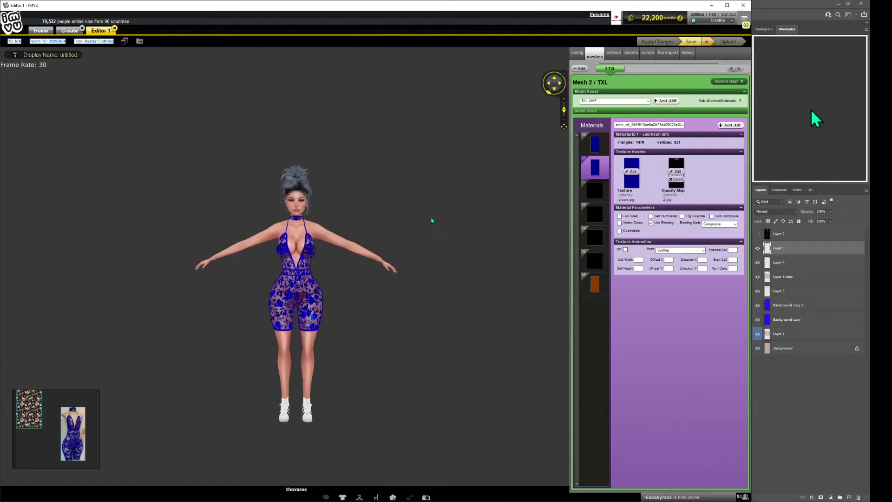
{"action": "scroll", "coordinate": [432, 214], "scroll_direction": "up", "scroll_amount": 3}
{"action": "left_click", "coordinate": [882, 223]}
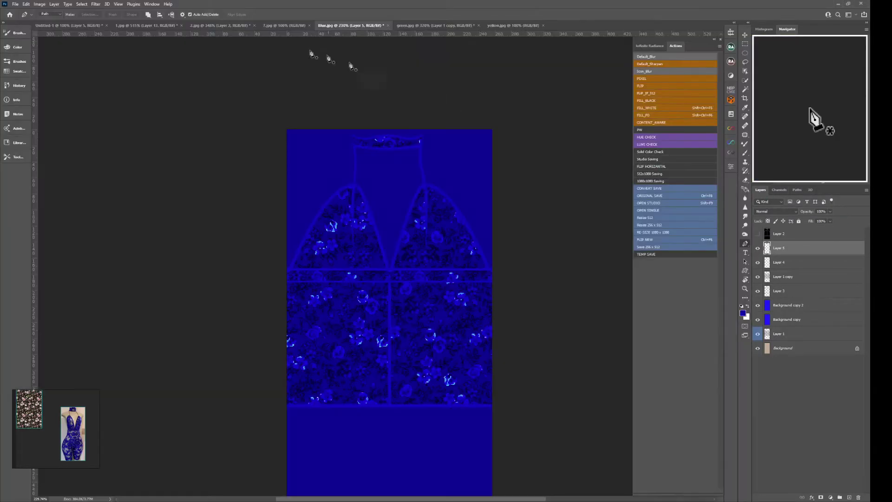
- Bring up 1.jpg and toggle the blue rectangle over the top band off and on
{"action": "left_click", "coordinate": [159, 26]}
{"action": "scroll", "coordinate": [604, 213], "scroll_direction": "up", "scroll_amount": 3}
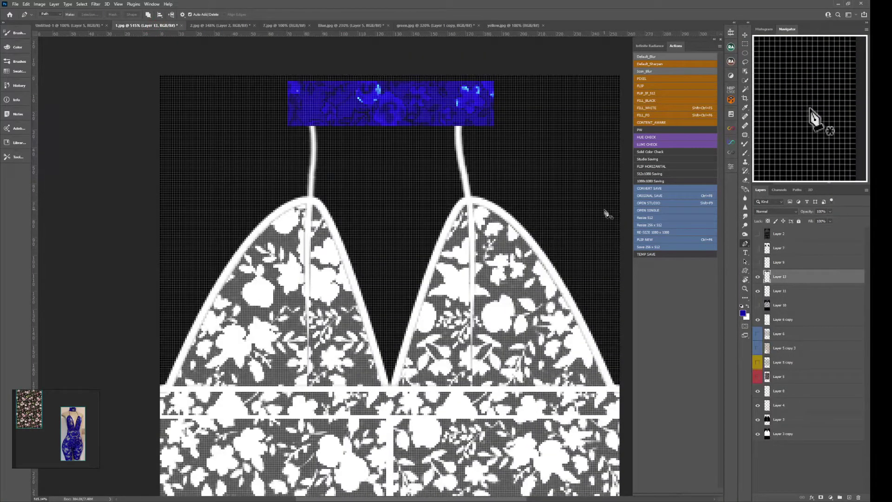
{"action": "left_click", "coordinate": [757, 276]}
{"action": "left_click", "coordinate": [757, 276]}
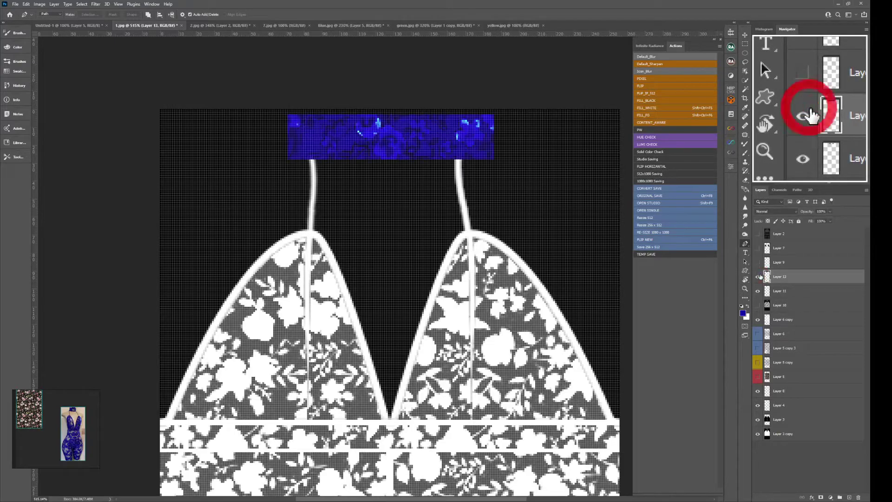
{"action": "left_click", "coordinate": [758, 276]}
- Toggle the top-band lace and blue fill layers repeatedly to compare them
{"action": "left_click", "coordinate": [760, 291]}
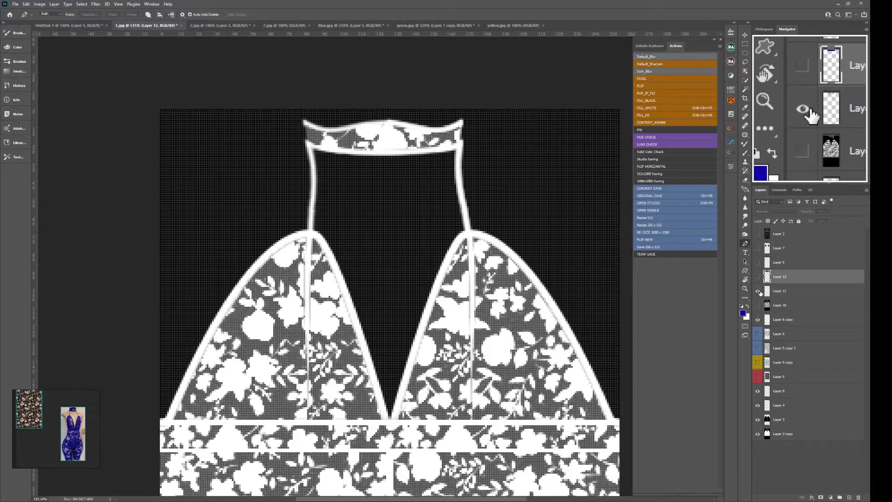
{"action": "left_click", "coordinate": [760, 292]}
{"action": "left_click", "coordinate": [760, 291]}
{"action": "left_click", "coordinate": [760, 292]}
{"action": "left_click", "coordinate": [760, 292]}
{"action": "left_click", "coordinate": [759, 291]}
{"action": "left_click", "coordinate": [760, 291]}
{"action": "left_click", "coordinate": [759, 277]}
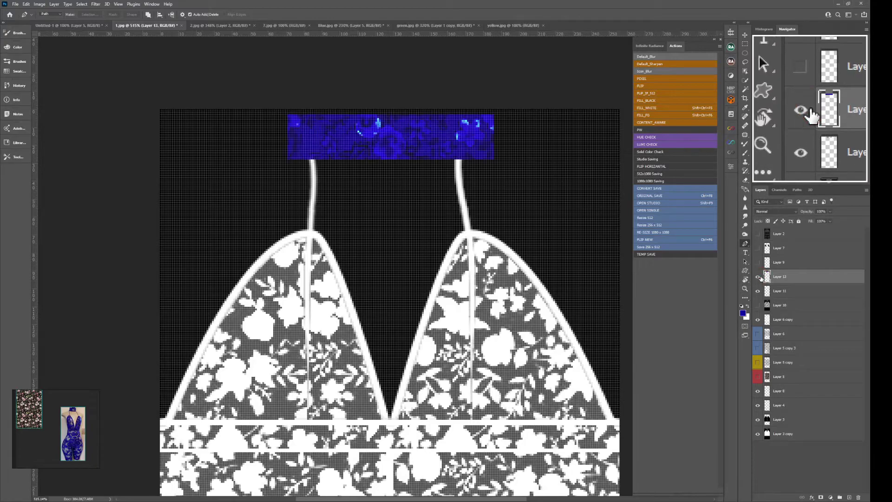
{"action": "left_click", "coordinate": [759, 277]}
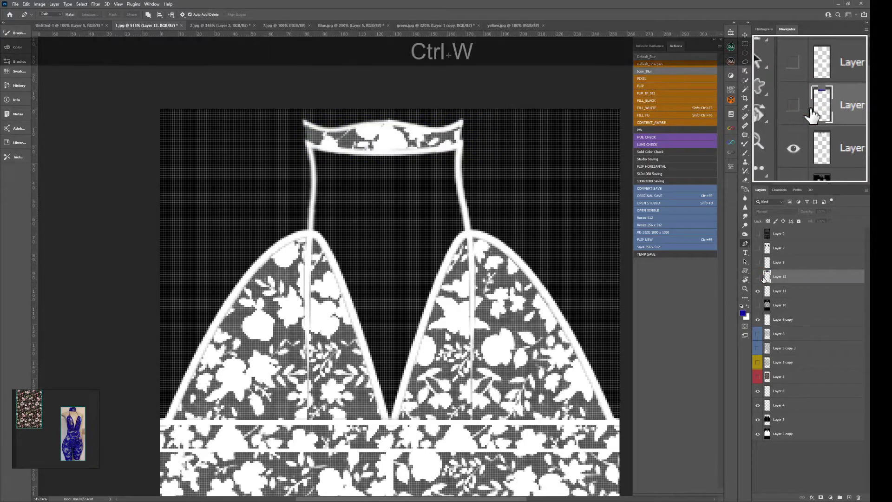
- Show the blue collar layer again and Shift-select Layers 12 and 11 together
{"action": "key", "text": "ctrl+w"}
{"action": "key", "text": "ctrl+w"}
{"action": "key", "text": "ctrl+w"}
{"action": "key", "text": "ctrl+w"}
{"action": "key", "text": "ctrl+w"}
{"action": "key", "text": "ctrl+w"}
{"action": "key", "text": "ctrl+w"}
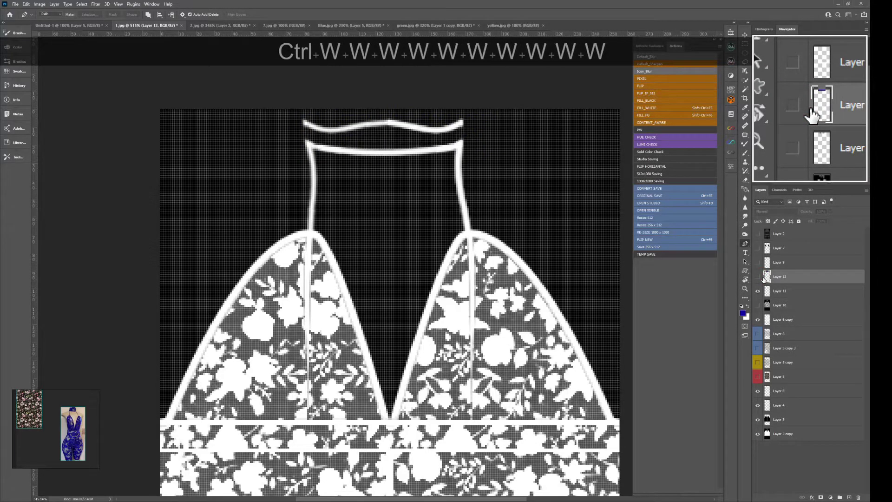
{"action": "key", "text": "ctrl+w"}
{"action": "key", "text": "ctrl+w"}
{"action": "key", "text": "ctrl+w"}
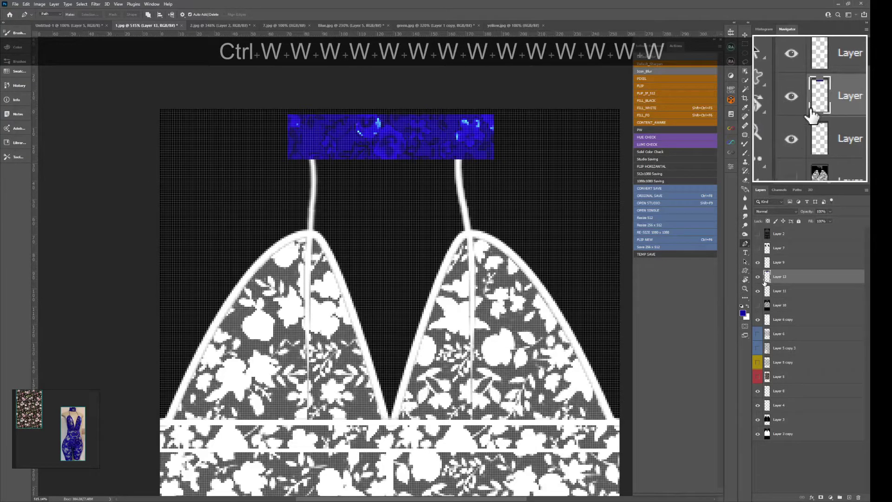
{"action": "left_click", "coordinate": [758, 277]}
{"action": "left_click", "coordinate": [758, 278]}
{"action": "key", "text": "ctrl+w"}
{"action": "key", "text": "ctrl+w"}
{"action": "key", "text": "ctrl+w"}
{"action": "key", "text": "ctrl+w"}
{"action": "key", "text": "ctrl+w"}
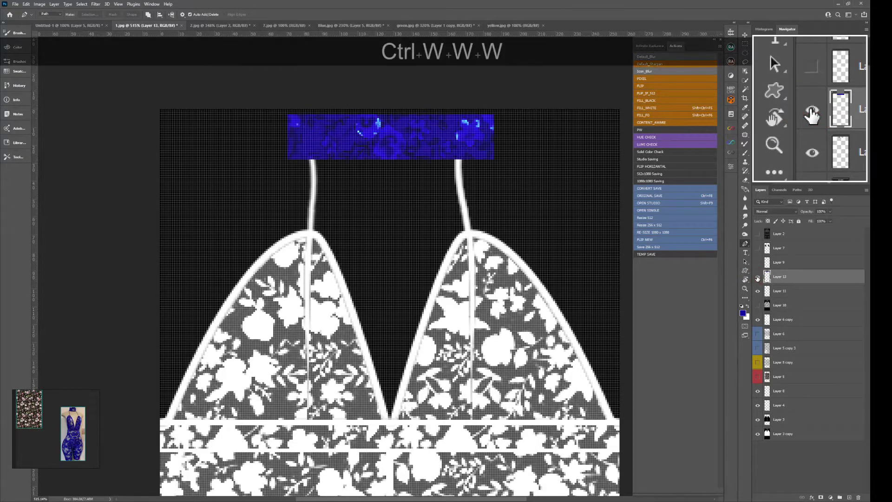
{"action": "key", "text": "ctrl+w"}
{"action": "key", "text": "ctrl+w"}
{"action": "key", "text": "ctrl+w"}
{"action": "key", "text": "ctrl+w"}
{"action": "key", "text": "ctrl+w"}
{"action": "key", "text": "ctrl+w"}
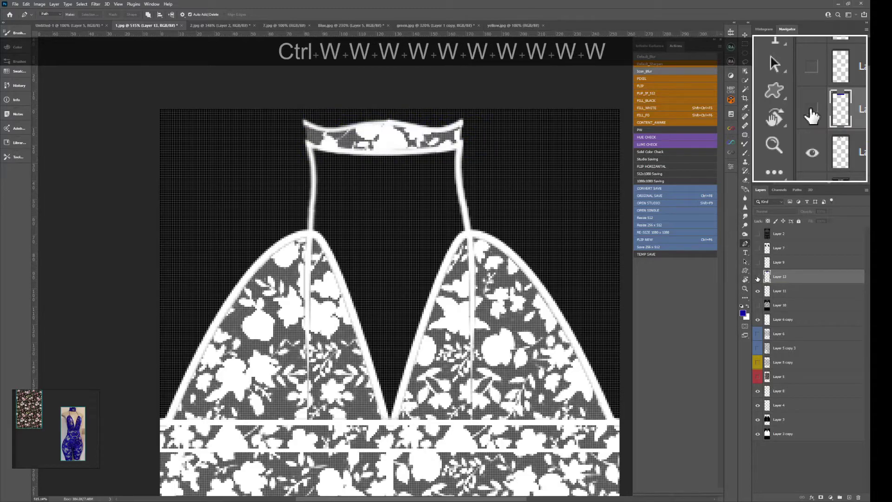
{"action": "key", "text": "ctrl+w"}
{"action": "key", "text": "ctrl+w"}
{"action": "key", "text": "ctrl+w"}
{"action": "key", "text": "ctrl+w"}
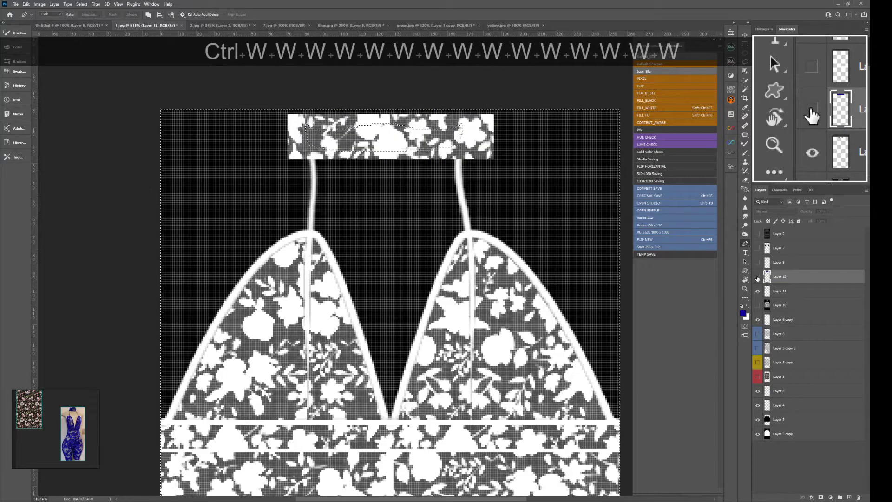
{"action": "key", "text": "ctrl"}
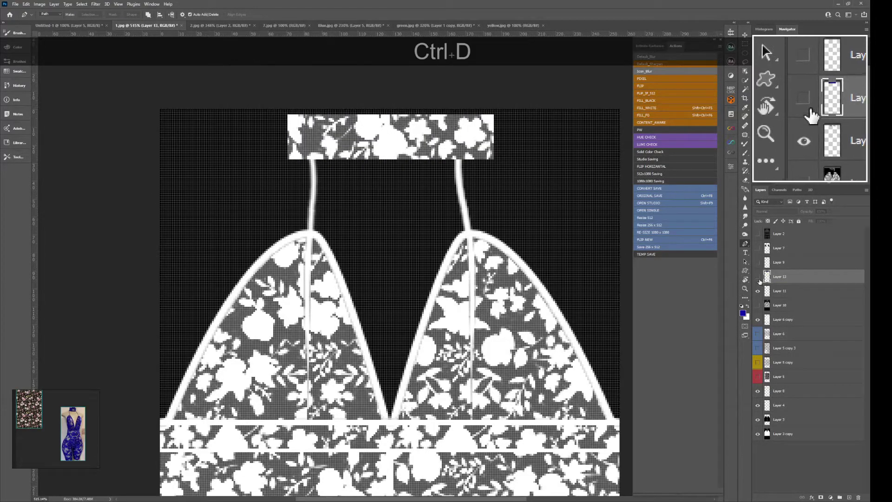
{"action": "left_click", "coordinate": [759, 278]}
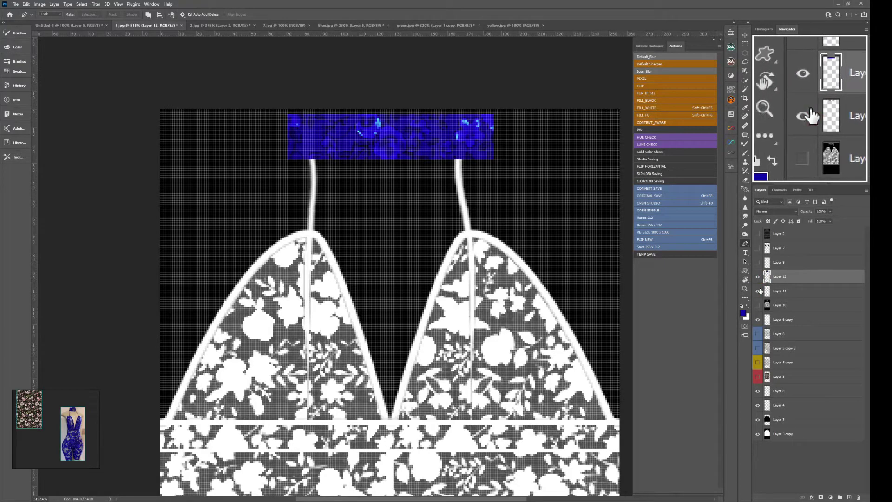
{"action": "left_click", "coordinate": [758, 291]}
{"action": "left_click", "coordinate": [759, 290]}
{"action": "key", "text": "shift"}
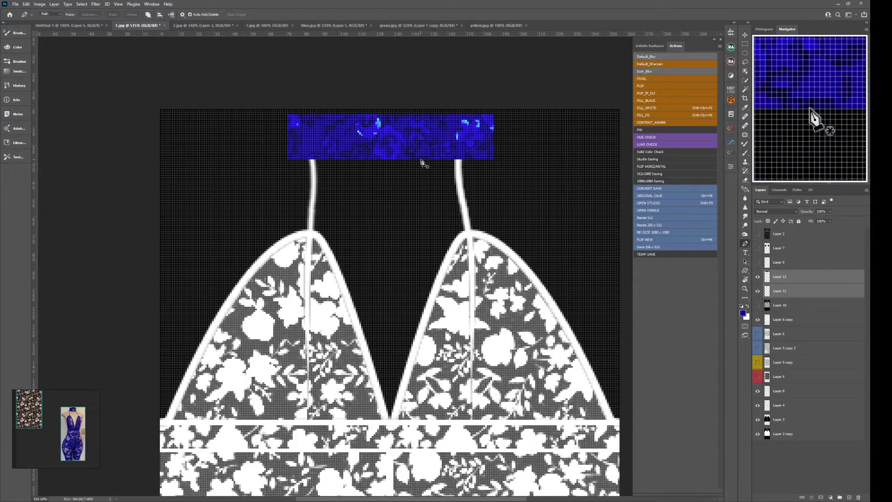
- Move the blue collar layers onto 2.jpg and position the strip at the top edge
{"action": "key", "text": "v"}
{"action": "left_click_drag", "start_coordinate": [433, 144], "coordinate": [209, 25]}
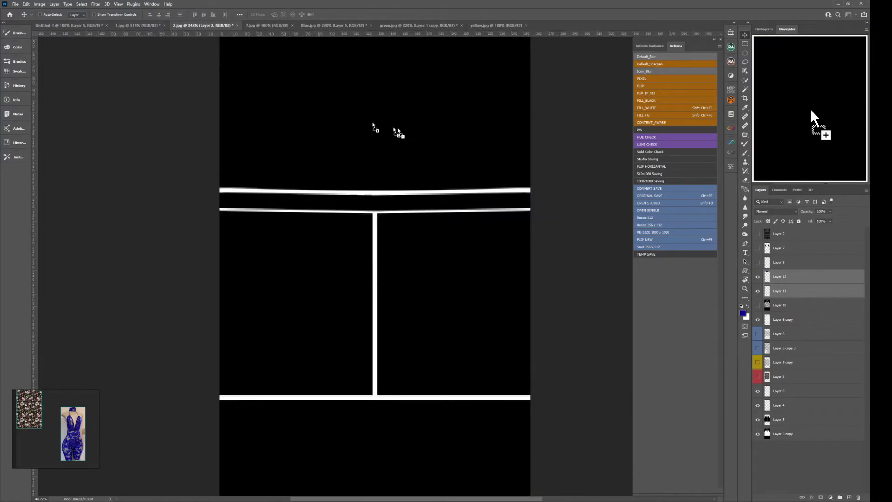
{"action": "left_click_drag", "start_coordinate": [393, 133], "coordinate": [404, 126]}
{"action": "key", "text": "space"}
{"action": "left_click_drag", "start_coordinate": [491, 196], "coordinate": [497, 217]}
{"action": "left_click_drag", "start_coordinate": [478, 322], "coordinate": [415, 164]}
{"action": "key", "text": "ctrl+space"}
{"action": "left_click_drag", "start_coordinate": [426, 125], "coordinate": [458, 117]}
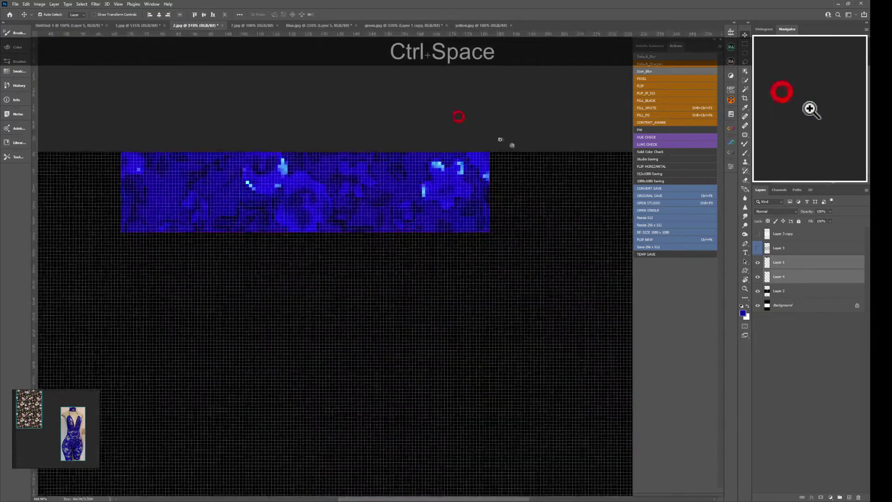
- Hide Layer 5 and set Layer 4's blend mode to Lighten
{"action": "left_click", "coordinate": [758, 262]}
{"action": "left_click", "coordinate": [773, 278]}
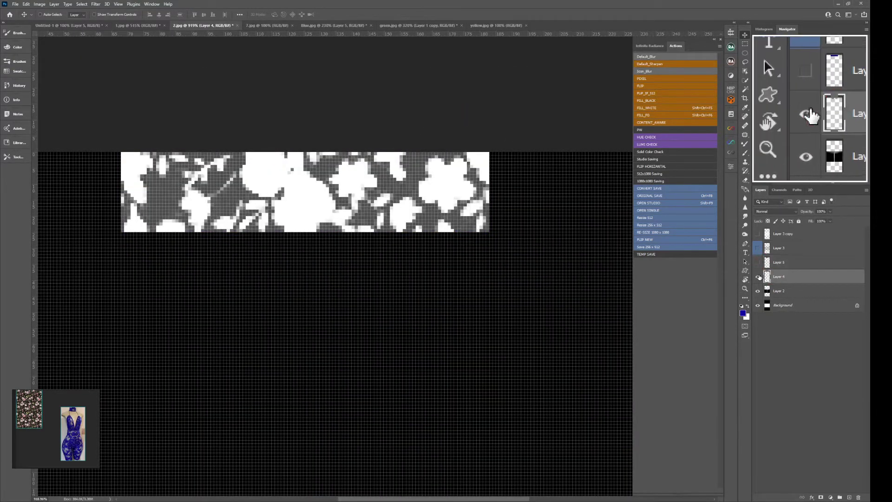
{"action": "left_click", "coordinate": [770, 212]}
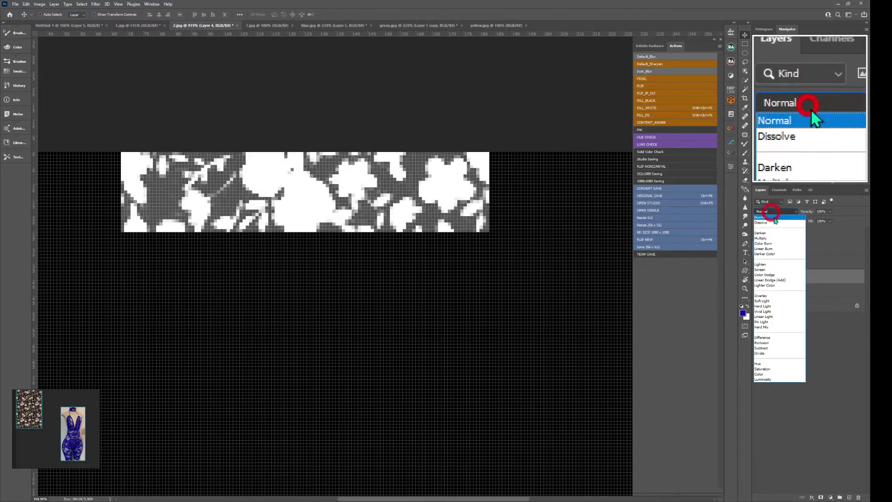
{"action": "left_click", "coordinate": [763, 265]}
{"action": "left_click", "coordinate": [757, 277]}
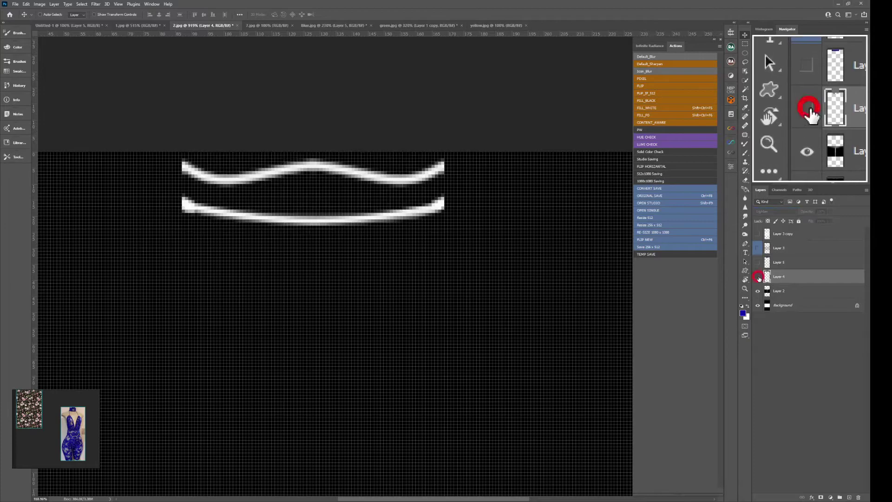
- Trace the band between the two wave lines with the Pen tool and load it as a selection
{"action": "key", "text": "shift+s"}
{"action": "left_click", "coordinate": [188, 170]}
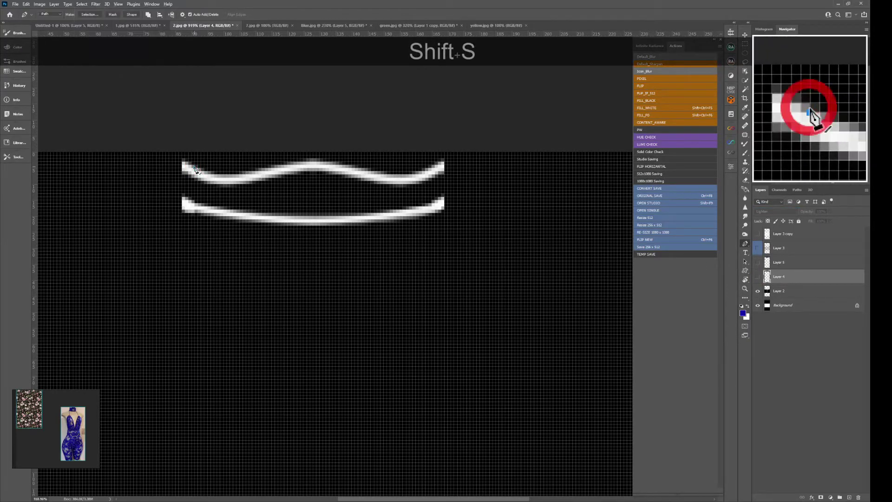
{"action": "left_click", "coordinate": [190, 169], "text": "shift"}
{"action": "key", "text": "shift+s"}
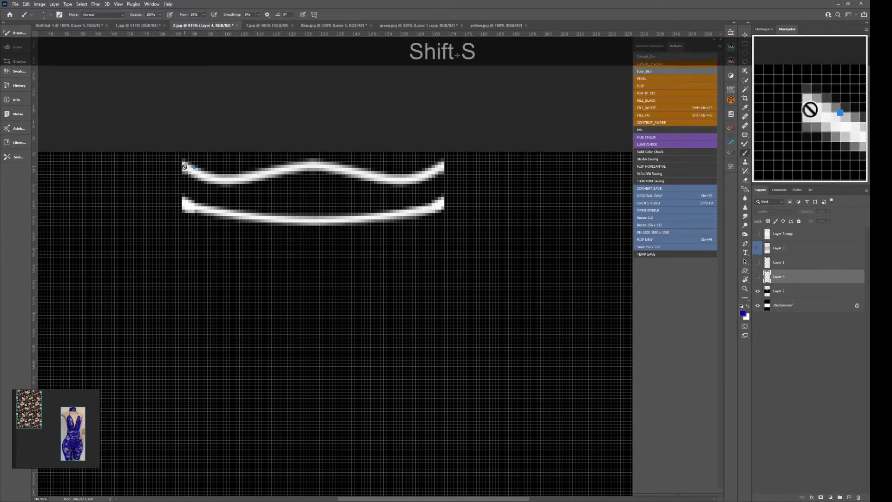
{"action": "left_click", "coordinate": [187, 170]}
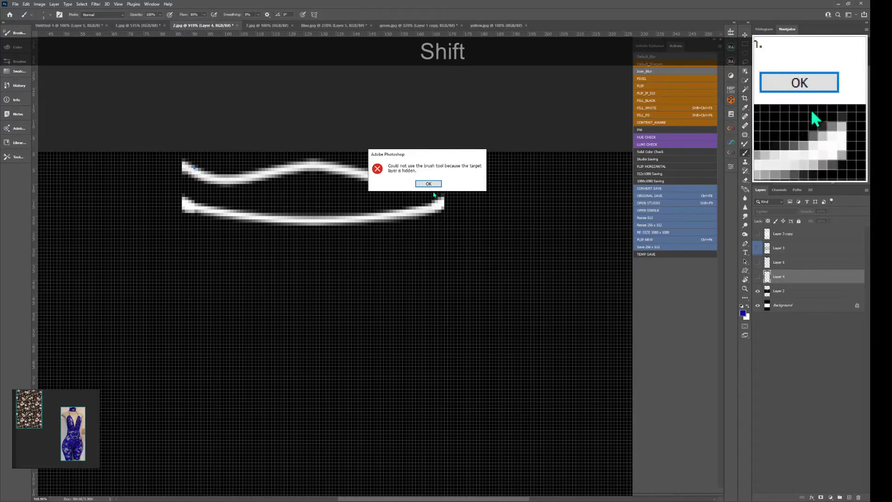
{"action": "left_click", "coordinate": [428, 185]}
{"action": "key", "text": "shift+s"}
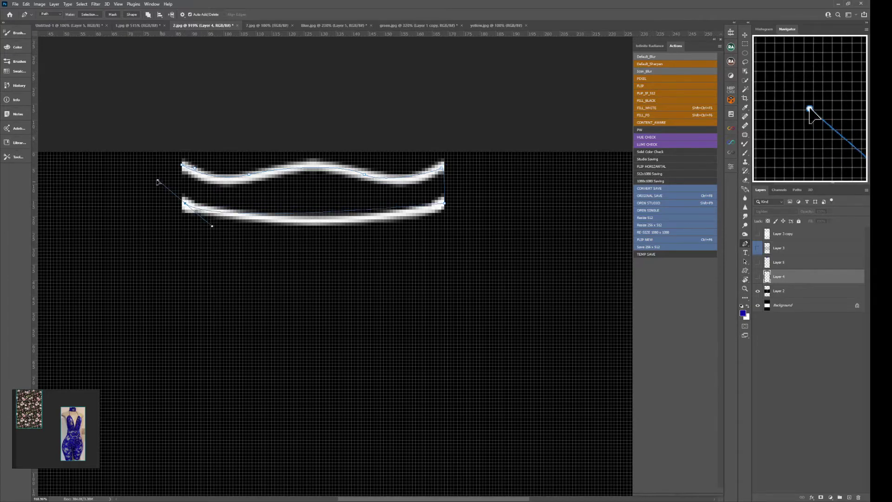
{"action": "key", "text": "alt"}
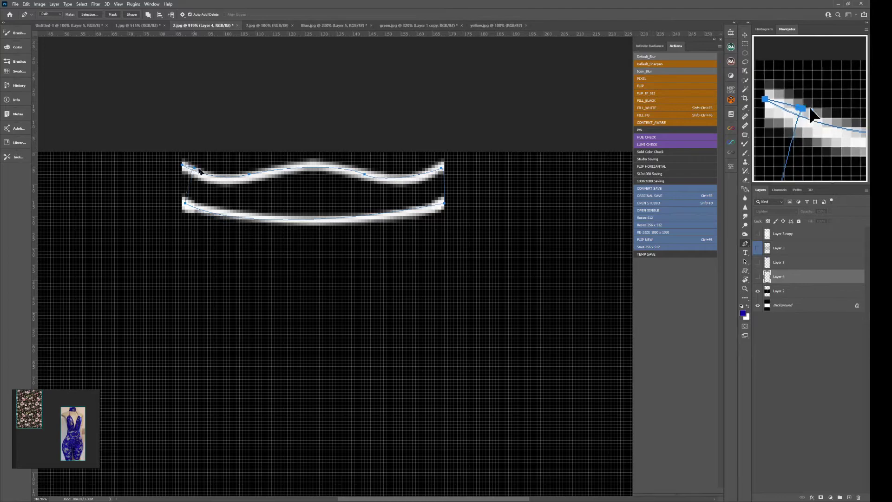
{"action": "key", "text": "ctrl+Return"}
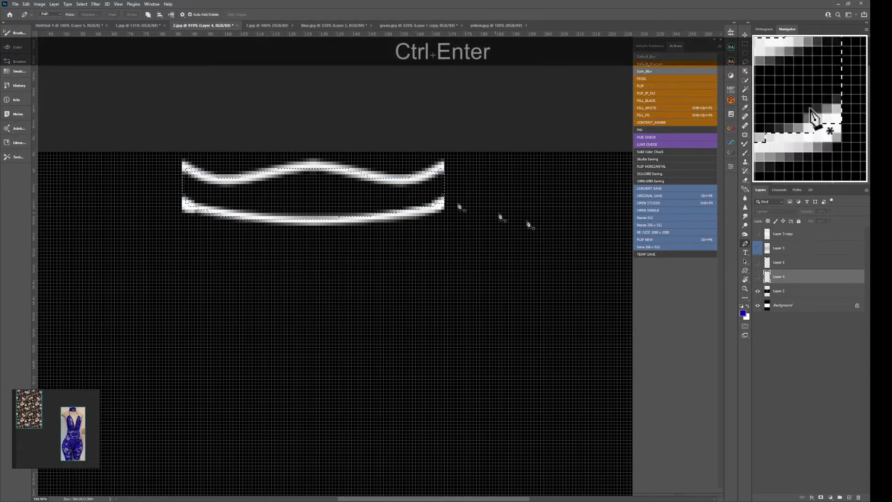
- Invert the selection, delete Layer 4's pattern outside the band, and reselect visible Layer 5
{"action": "left_click", "coordinate": [758, 276]}
{"action": "left_click", "coordinate": [757, 277]}
{"action": "key", "text": "ctrl"}
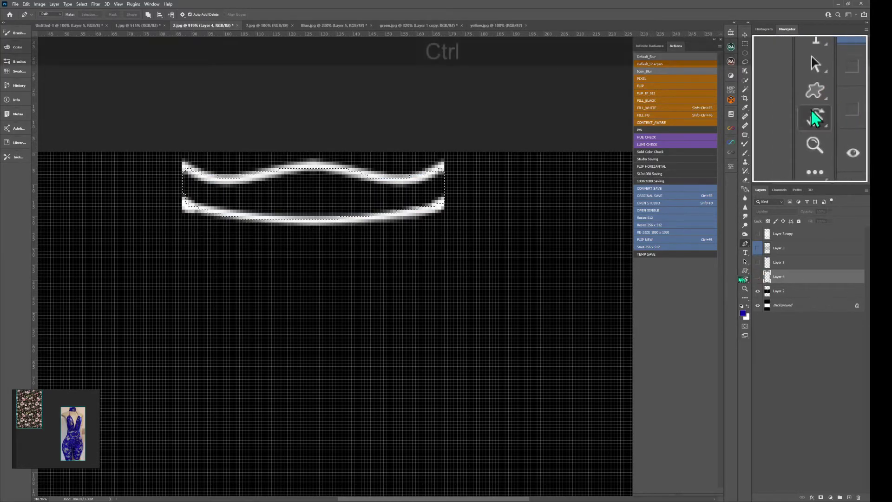
{"action": "key", "text": "ctrl+q"}
{"action": "left_click", "coordinate": [757, 277]}
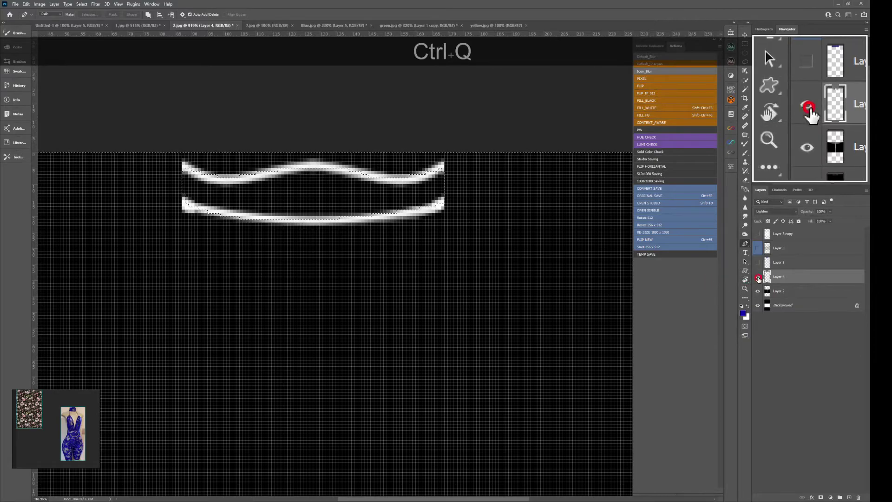
{"action": "key", "text": "Delete"}
{"action": "key", "text": "ctrl+d"}
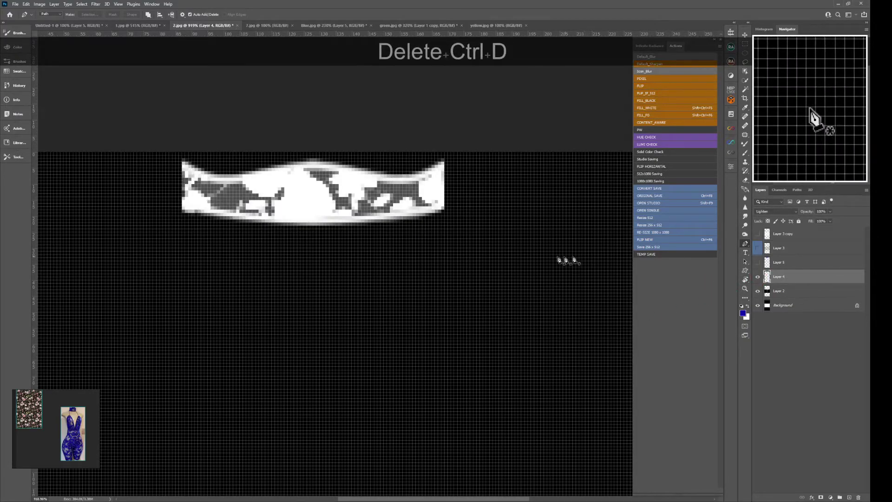
{"action": "left_click", "coordinate": [758, 263]}
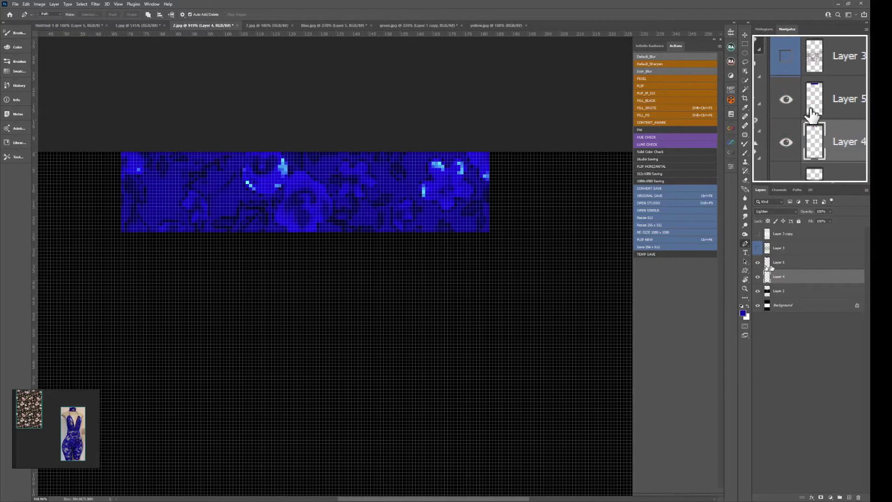
{"action": "left_click", "coordinate": [778, 268]}
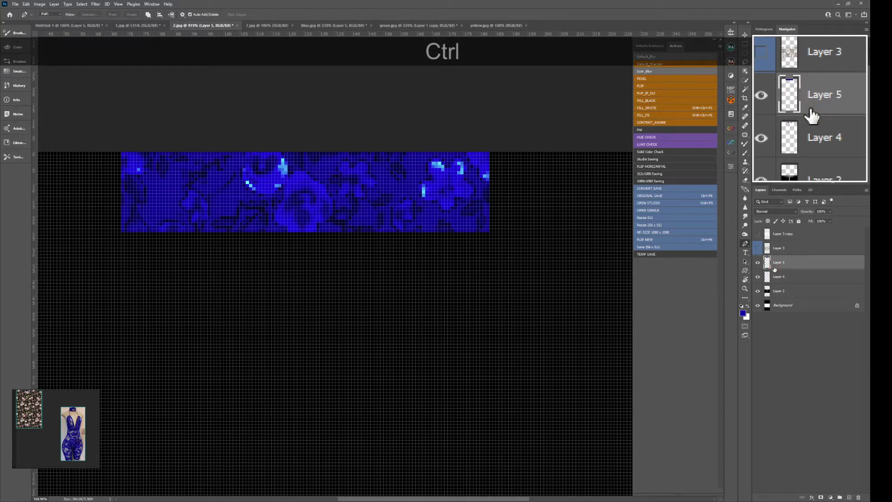
- Paste the floral band in place into green.jpg, then hide that pasted layer
{"action": "left_click", "coordinate": [425, 27]}
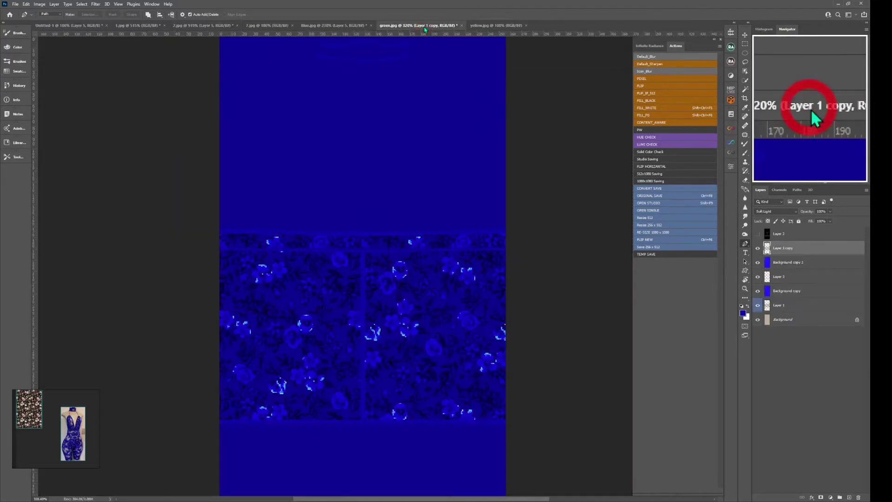
{"action": "scroll", "coordinate": [494, 170], "scroll_direction": "up", "scroll_amount": 3}
{"action": "key", "text": "ctrl+shift"}
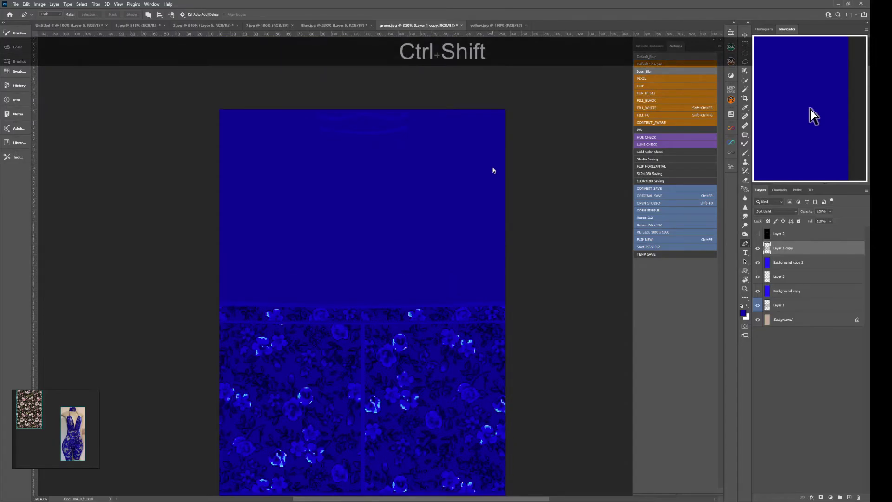
{"action": "key", "text": "ctrl+shift+v"}
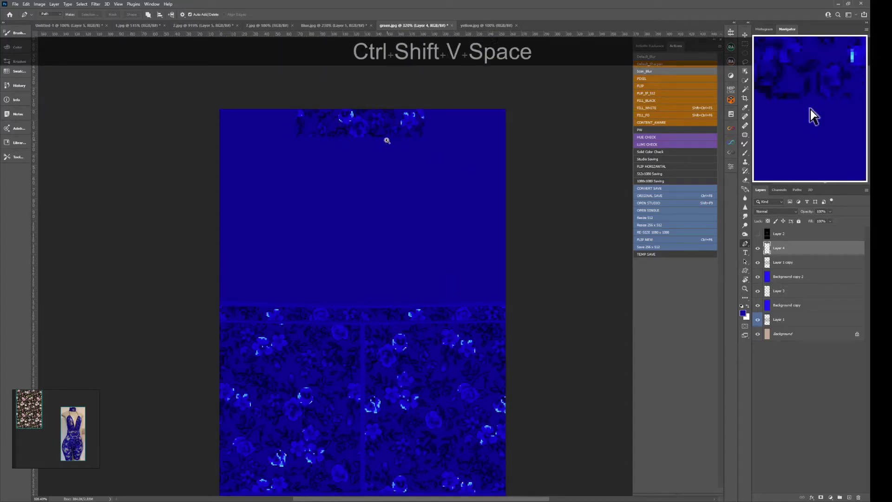
{"action": "left_click_drag", "start_coordinate": [361, 93], "coordinate": [404, 87]}
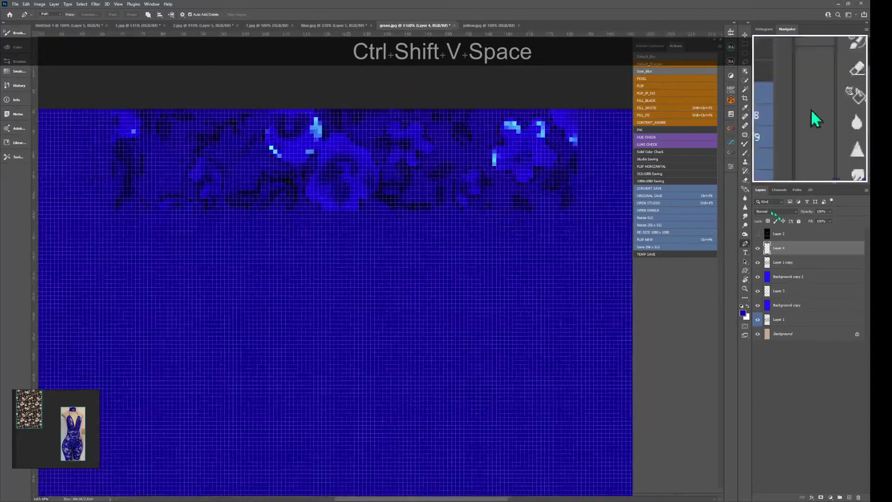
{"action": "left_click", "coordinate": [757, 248]}
{"action": "left_click_drag", "start_coordinate": [484, 189], "coordinate": [432, 203]}
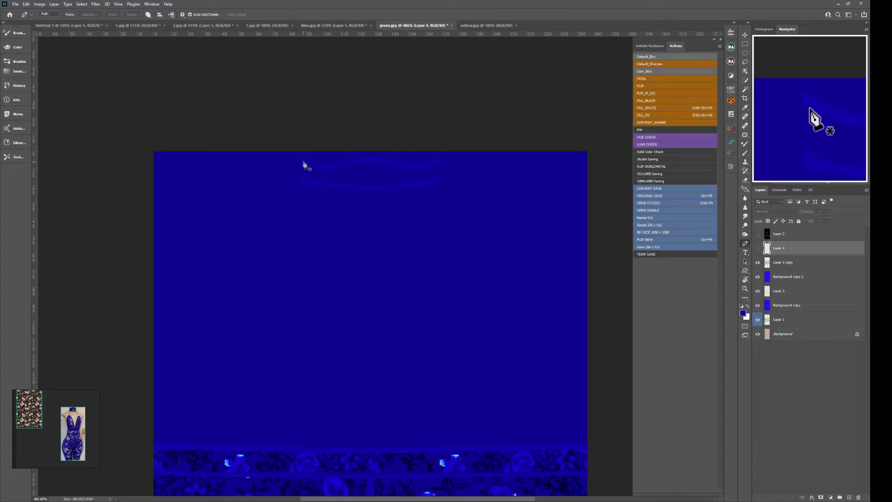
- Draw a wavy collar path along the top edge, make it a selection, and invert it
{"action": "left_click", "coordinate": [303, 162]}
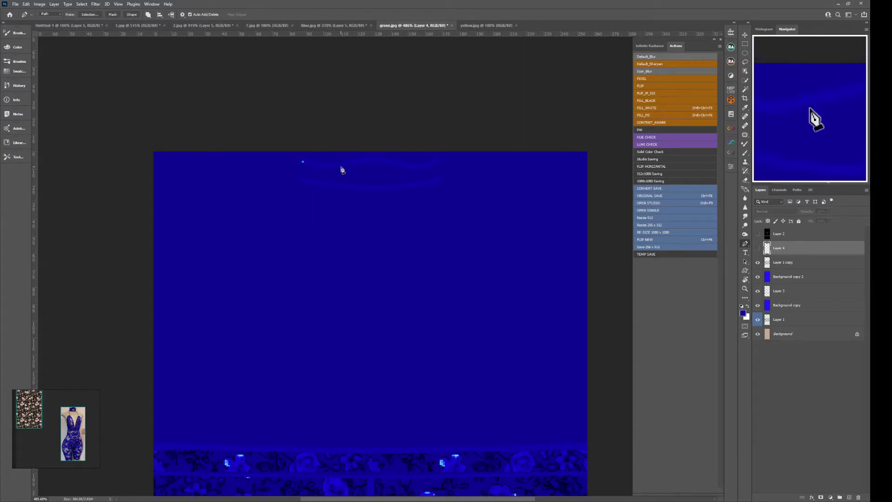
{"action": "left_click_drag", "start_coordinate": [341, 167], "coordinate": [355, 162]}
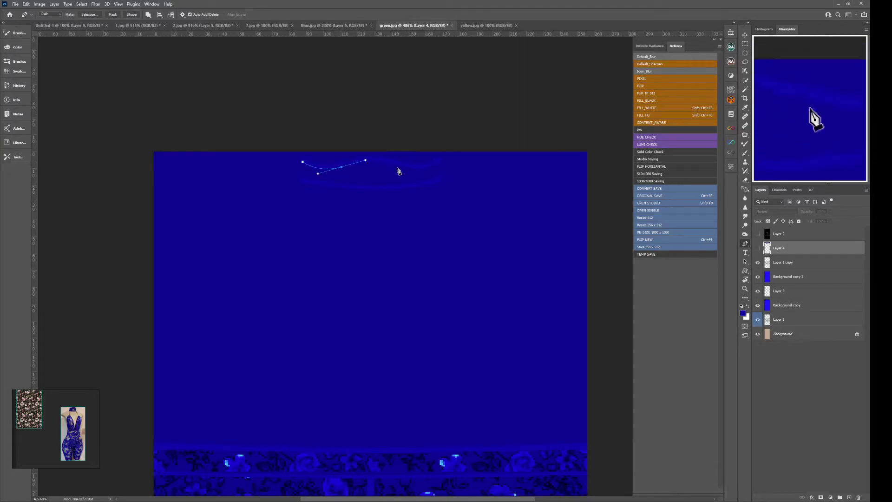
{"action": "left_click_drag", "start_coordinate": [398, 167], "coordinate": [399, 166]}
{"action": "key", "text": "ctrl"}
{"action": "left_click", "coordinate": [399, 167], "text": "ctrl+alt"}
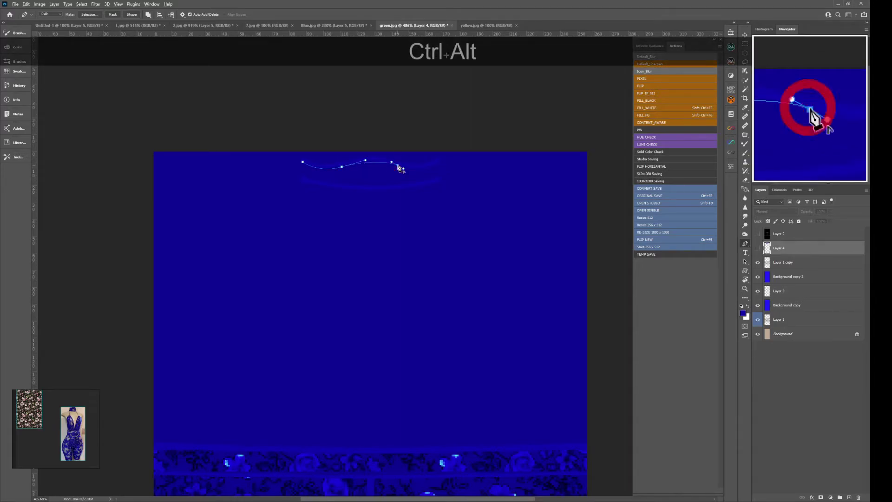
{"action": "left_click_drag", "start_coordinate": [441, 159], "coordinate": [450, 151]}
{"action": "left_click", "coordinate": [438, 162], "text": "alt"}
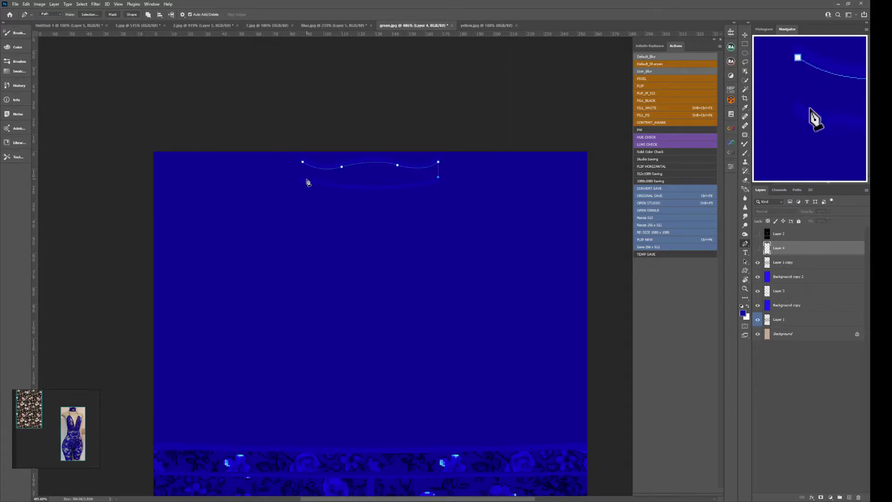
{"action": "left_click_drag", "start_coordinate": [304, 178], "coordinate": [255, 164]}
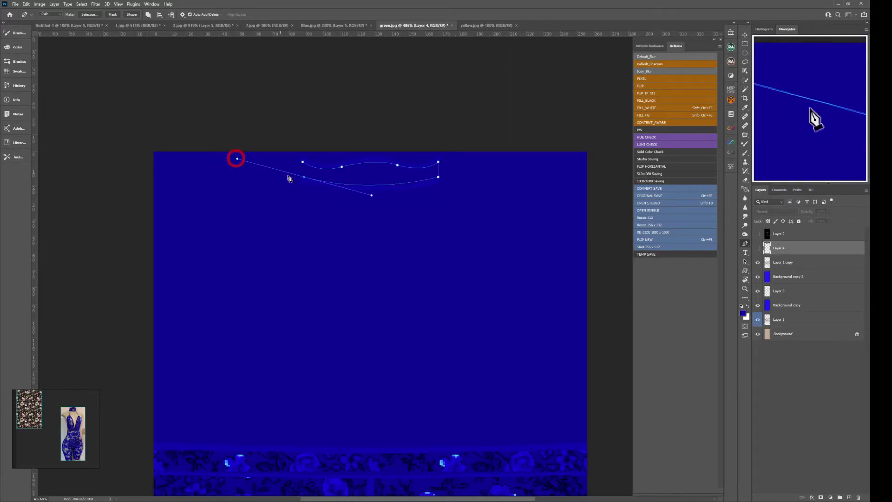
{"action": "left_click", "coordinate": [304, 177], "text": "alt"}
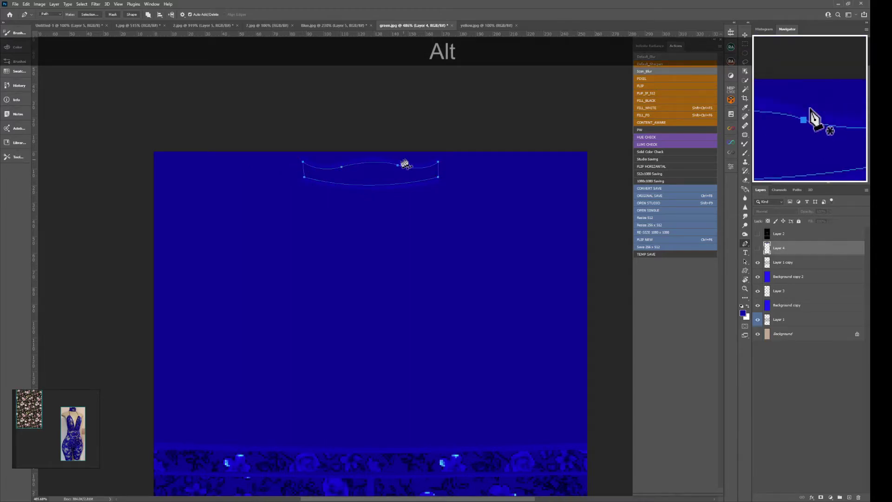
{"action": "key", "text": "ctrl+Return"}
{"action": "left_click", "coordinate": [758, 248]}
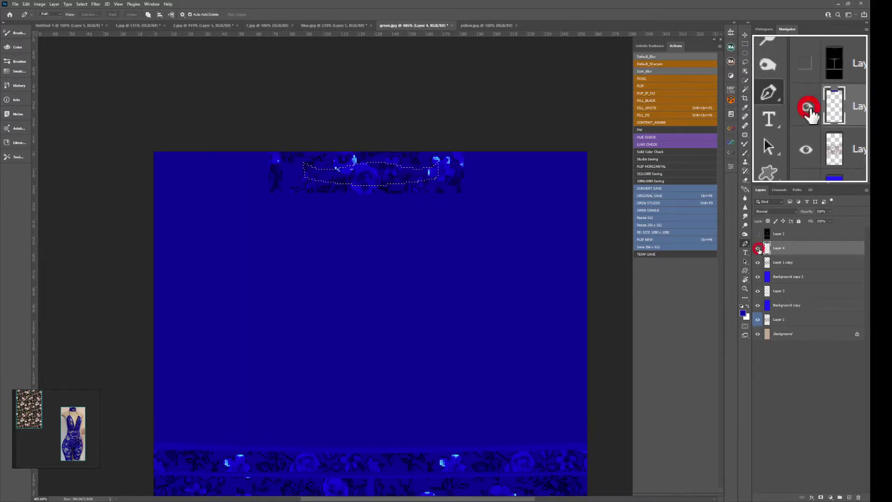
{"action": "key", "text": "ctrl+q"}
- Delete the floral pattern outside the collar, deselect, and run the Ctrl+F8 save action
{"action": "key", "text": "Delete"}
{"action": "key", "text": "ctrl+d"}
{"action": "key", "text": "ctrl+F8"}
- Orbit the IMVU avatar to view the bodysuit's back before returning to Photoshop
{"action": "key", "text": "alt+Tab"}
{"action": "key", "text": "ctrl+a"}
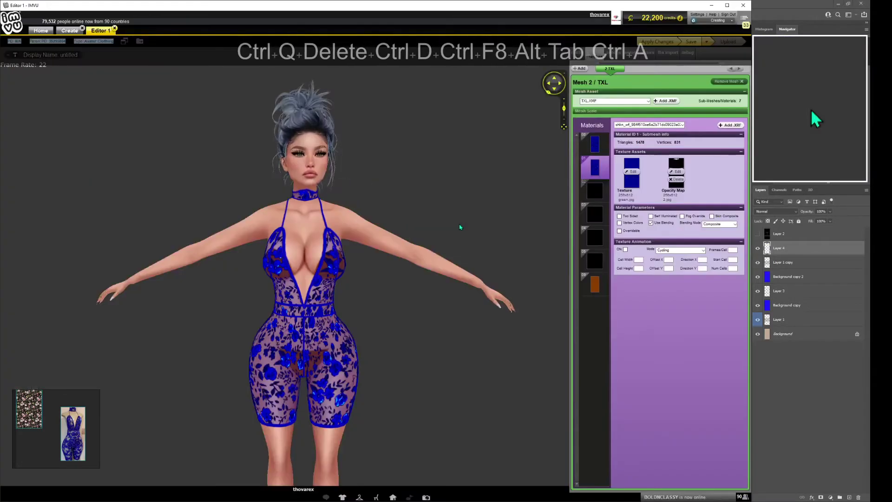
{"action": "scroll", "coordinate": [338, 211], "scroll_direction": "up", "scroll_amount": 3}
{"action": "left_click_drag", "start_coordinate": [338, 211], "coordinate": [472, 186]}
{"action": "left_click_drag", "start_coordinate": [326, 189], "coordinate": [374, 199]}
{"action": "scroll", "coordinate": [343, 197], "scroll_direction": "down", "scroll_amount": 3}
{"action": "scroll", "coordinate": [419, 205], "scroll_direction": "up", "scroll_amount": 2}
{"action": "left_click", "coordinate": [877, 199]}
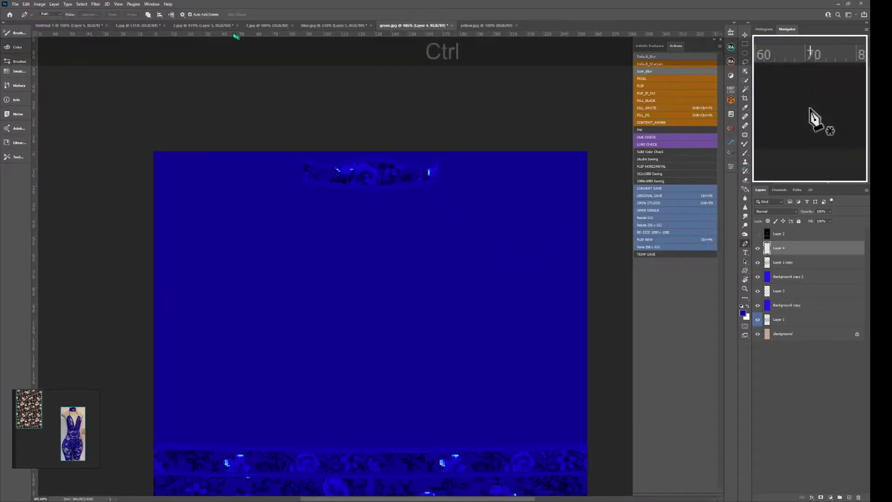
- On 2.jpg, hide the blue texture layer and show the floral pattern layer
{"action": "left_click", "coordinate": [203, 27]}
{"action": "left_click_drag", "start_coordinate": [425, 193], "coordinate": [387, 220]}
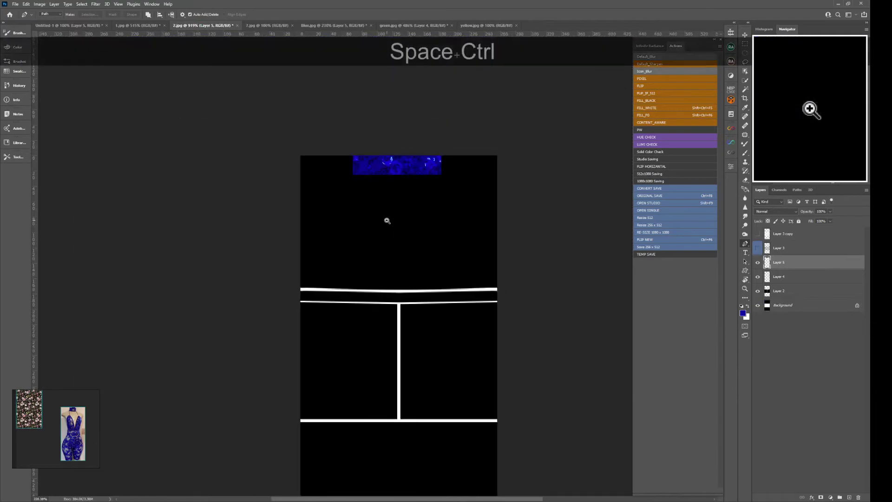
{"action": "left_click", "coordinate": [758, 262]}
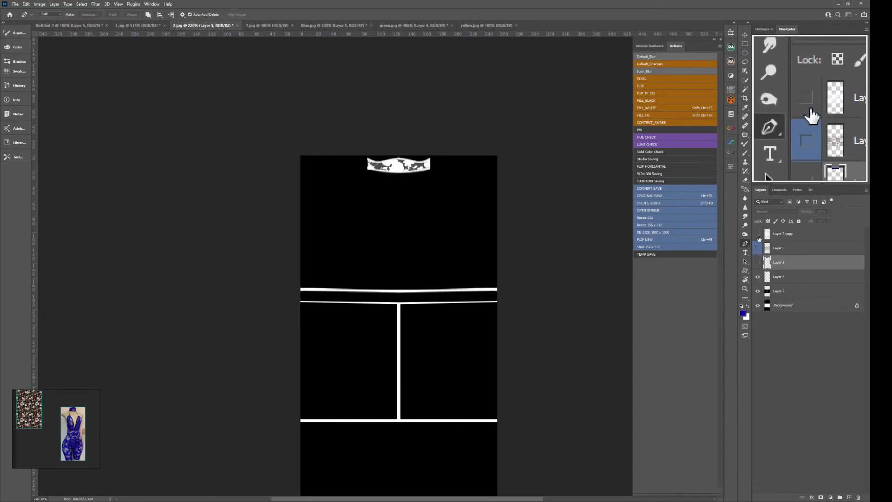
{"action": "left_click", "coordinate": [758, 233]}
- Set Layer 2's opacity to 70%, save, and view the full-body avatar in IMVU
{"action": "left_click", "coordinate": [778, 291]}
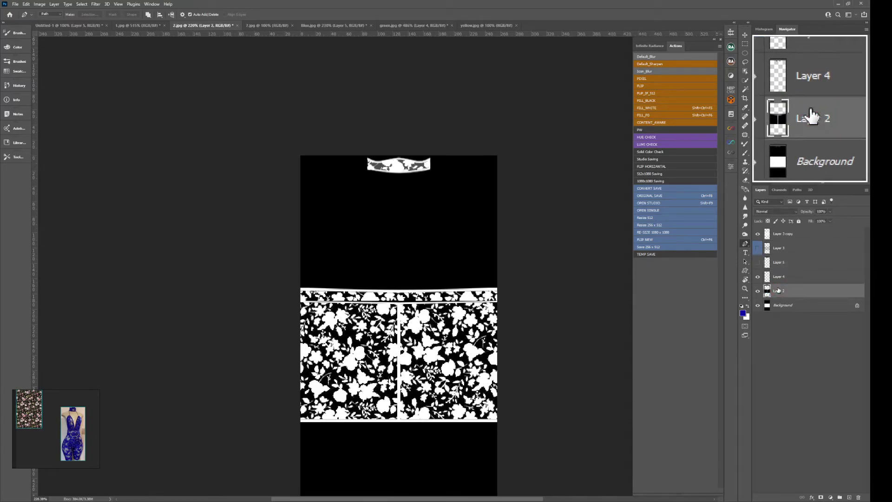
{"action": "key", "text": "v"}
{"action": "key", "text": "7"}
{"action": "key", "text": "ctrl+F8"}
{"action": "key", "text": "alt"}
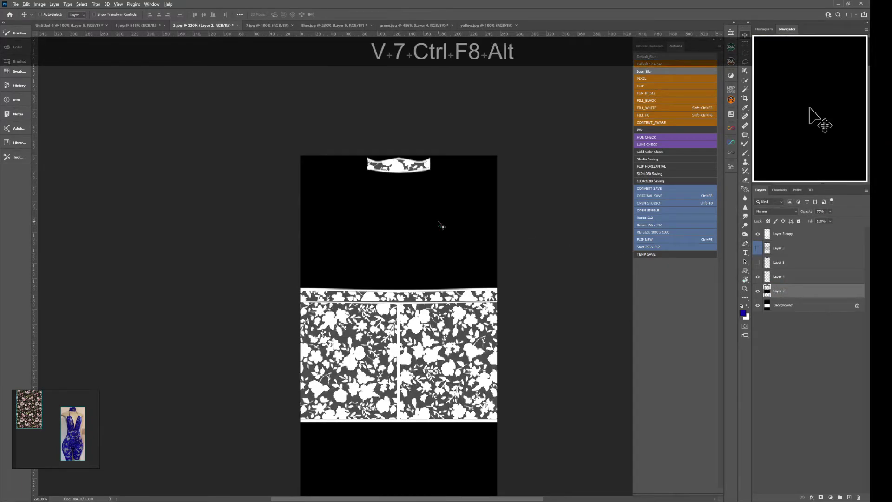
{"action": "key", "text": "alt+Tab"}
{"action": "key", "text": "ctrl+a"}
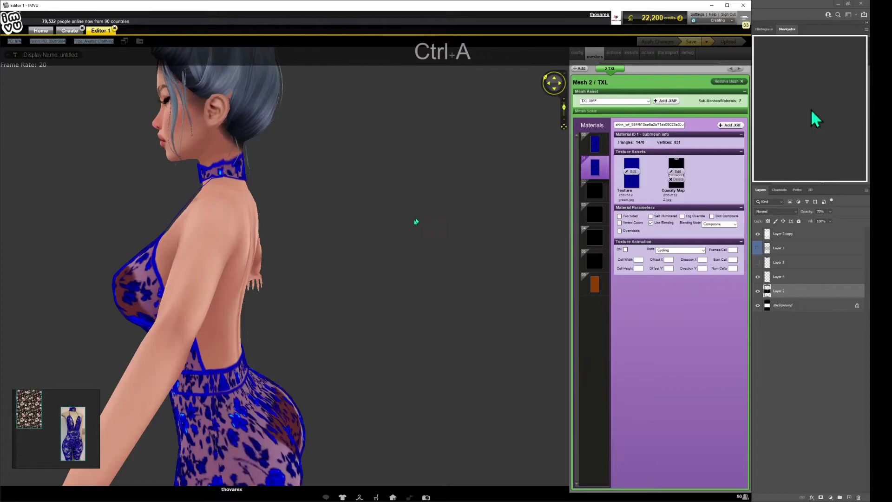
- Orbit and zoom around the avatar to check the bodysuit's back, then return to Photoshop
{"action": "left_click", "coordinate": [461, 255]}
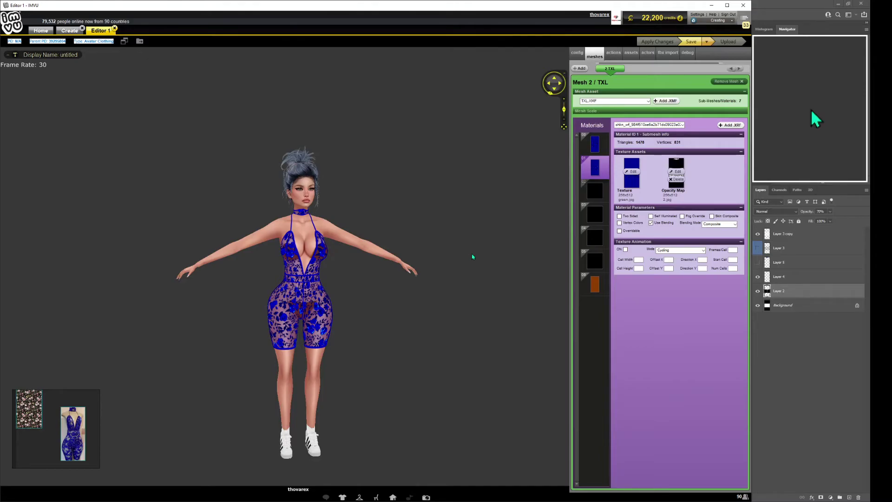
{"action": "scroll", "coordinate": [404, 304], "scroll_direction": "up", "scroll_amount": 5}
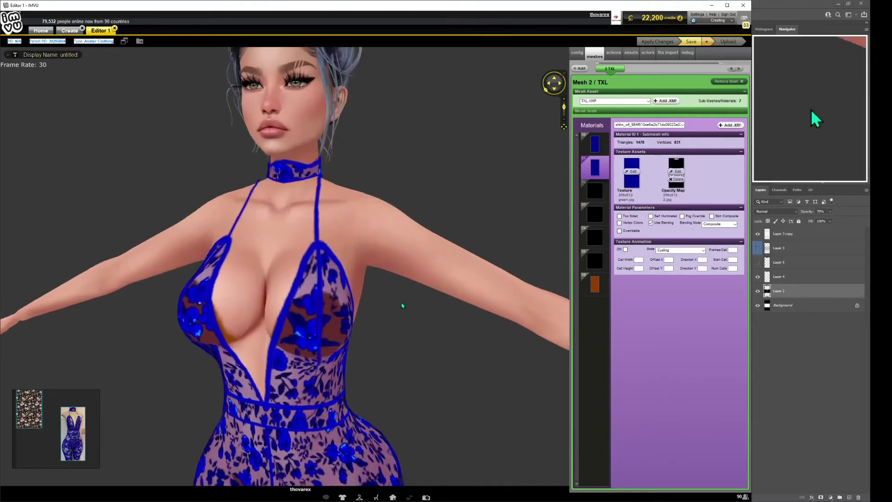
{"action": "mouse_move", "coordinate": [406, 305]}
{"action": "left_mouse_down"}
{"action": "mouse_move", "coordinate": [467, 296]}
{"action": "mouse_move", "coordinate": [304, 314]}
{"action": "mouse_move", "coordinate": [418, 308]}
{"action": "mouse_move", "coordinate": [412, 314]}
{"action": "left_mouse_up"}
{"action": "scroll", "coordinate": [304, 314], "scroll_direction": "down", "scroll_amount": 3}
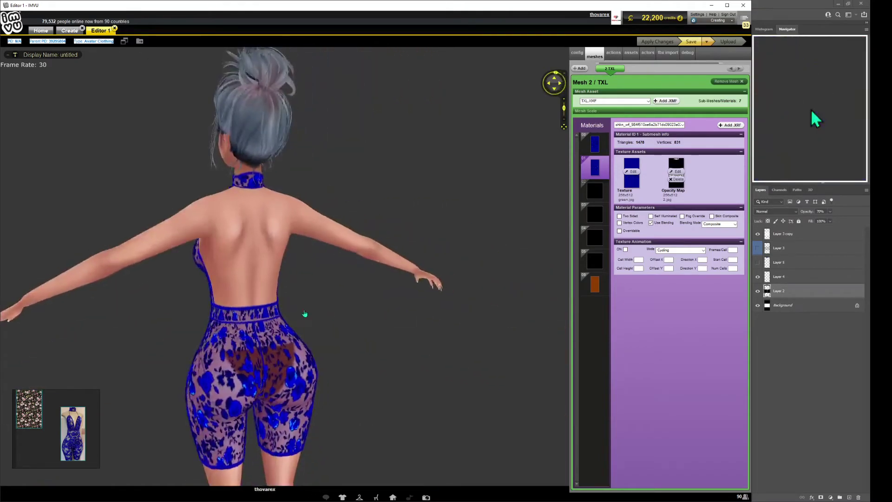
{"action": "scroll", "coordinate": [418, 315], "scroll_direction": "down", "scroll_amount": 3}
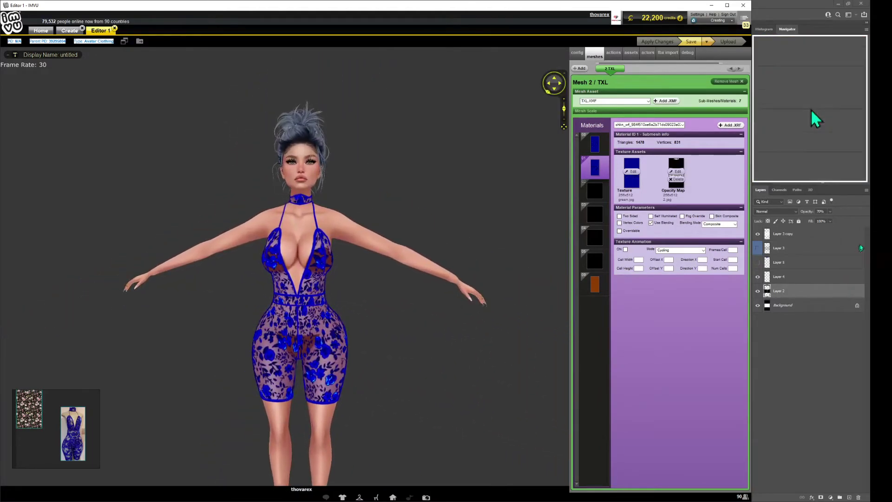
{"action": "left_click", "coordinate": [883, 246]}
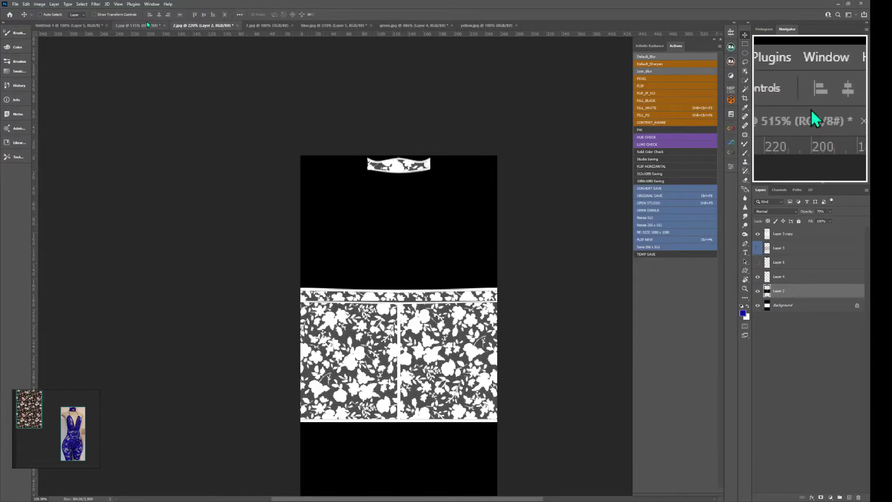
- On 1.jpg, hide Layer 13's blue collar band, the floral band and the floral pattern layer
{"action": "left_click", "coordinate": [146, 24]}
{"action": "key", "text": "ctrl+space"}
{"action": "left_click_drag", "start_coordinate": [494, 191], "coordinate": [483, 204]}
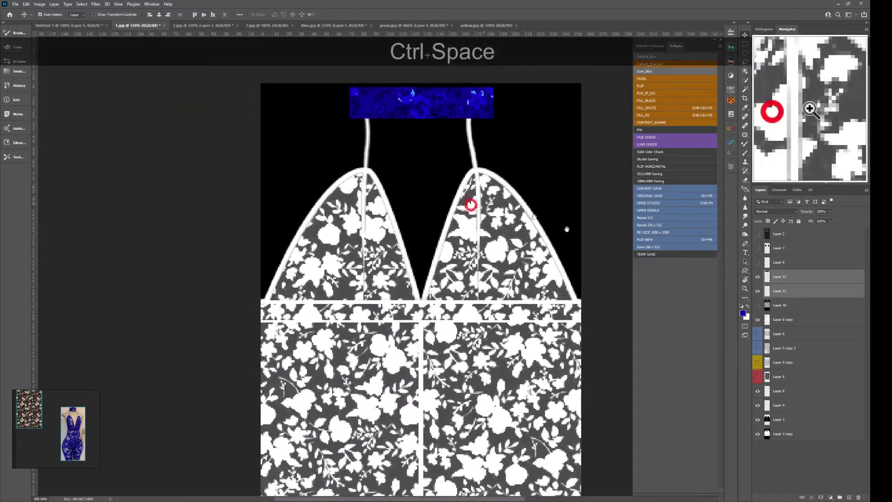
{"action": "left_click", "coordinate": [755, 277]}
{"action": "left_click", "coordinate": [758, 290]}
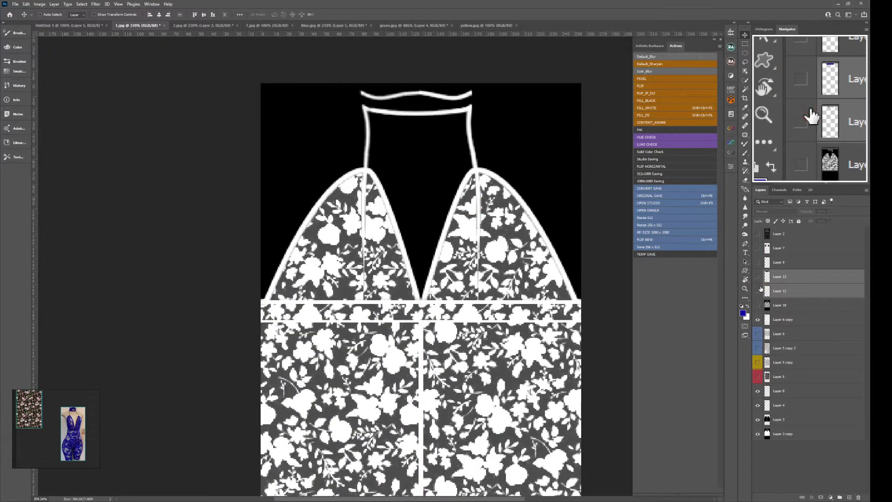
{"action": "key", "text": "space"}
{"action": "left_click_drag", "start_coordinate": [525, 329], "coordinate": [485, 274]}
{"action": "key", "text": "ctrl+space"}
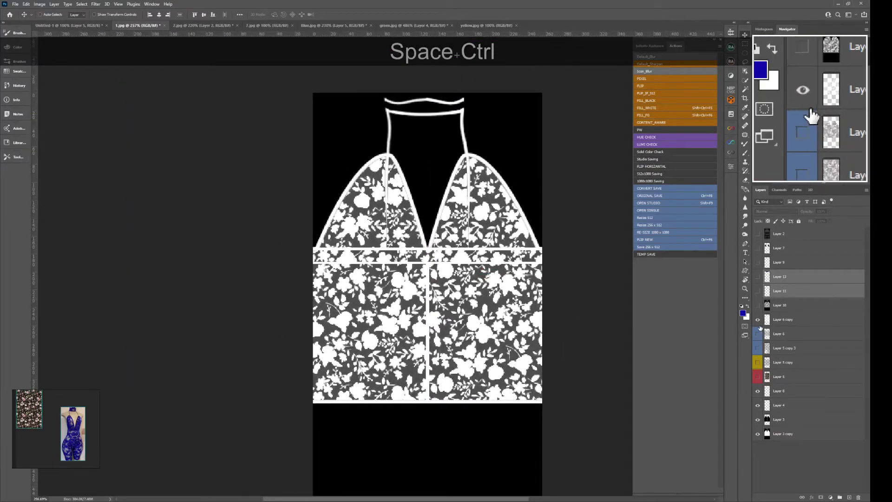
{"action": "left_click", "coordinate": [758, 320]}
- Stamp the visible white outline lines into Layer 8 with Ctrl+Shift+Alt+E
{"action": "left_click", "coordinate": [759, 419]}
{"action": "left_click", "coordinate": [758, 419]}
{"action": "left_click", "coordinate": [797, 423]}
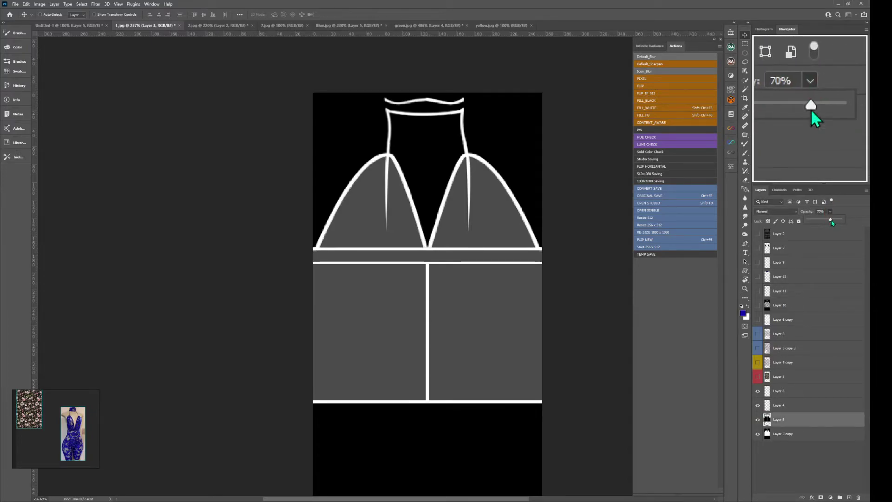
{"action": "left_click", "coordinate": [782, 393]}
{"action": "key", "text": "ctrl+shift+alt+e"}
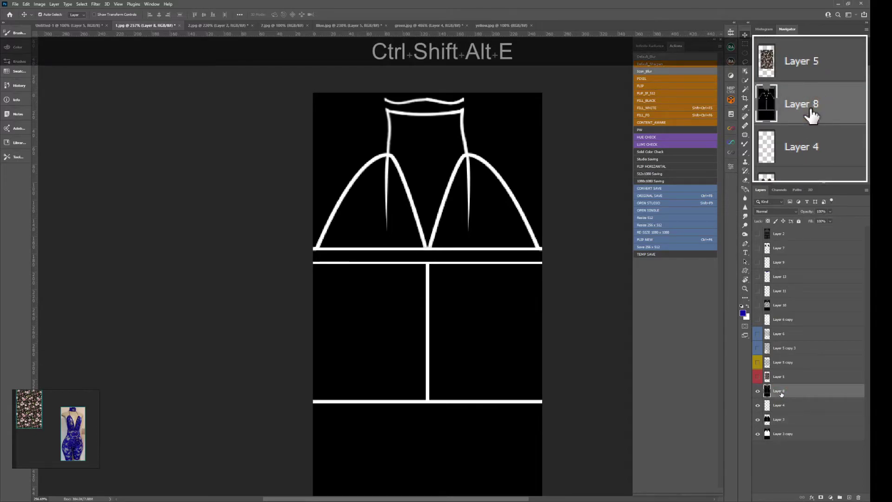
{"action": "key", "text": "a+x"}
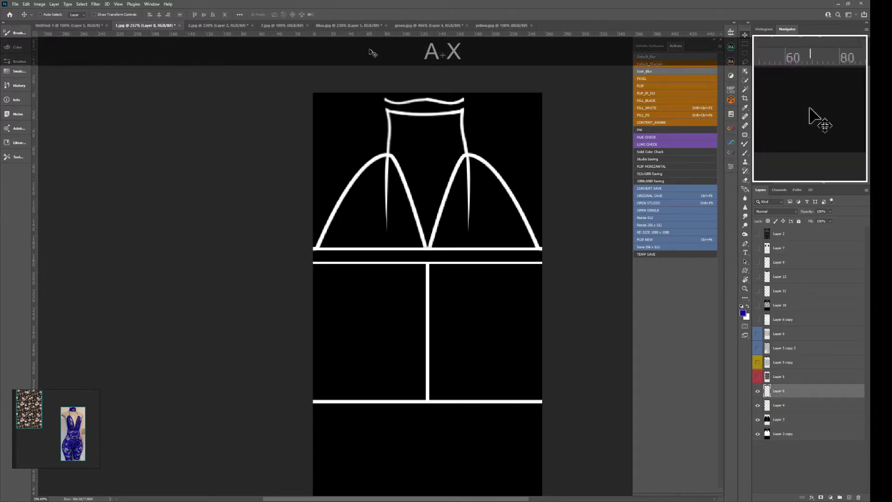
{"action": "left_click", "coordinate": [338, 26]}
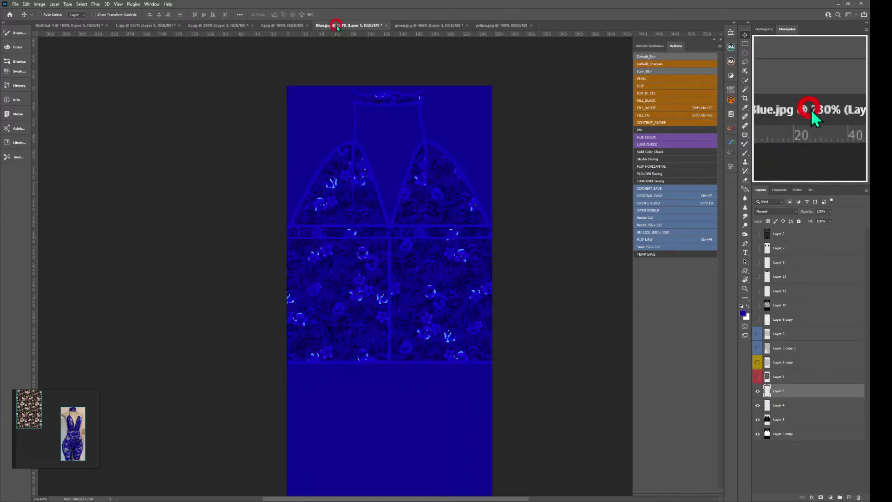
- Select Layer 2's white outline lines with Color Range, then hide that layer
{"action": "left_click", "coordinate": [759, 234]}
{"action": "left_click", "coordinate": [775, 234]}
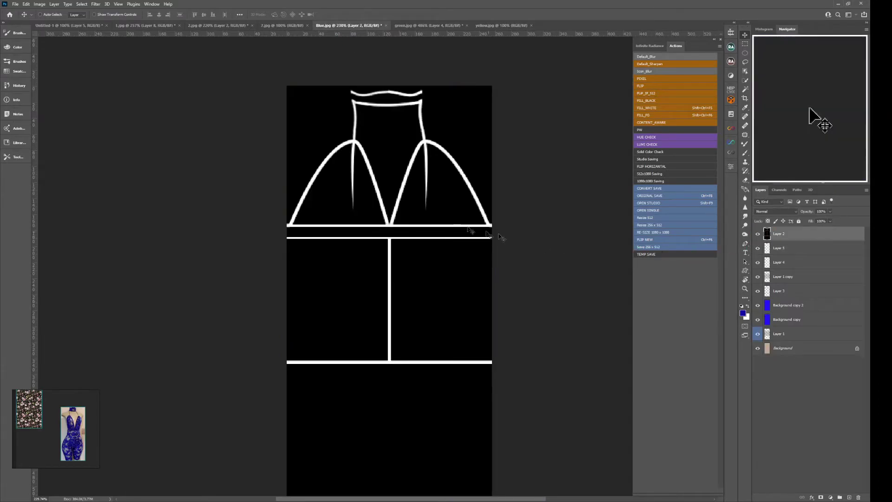
{"action": "left_click_drag", "start_coordinate": [420, 200], "coordinate": [428, 199]}
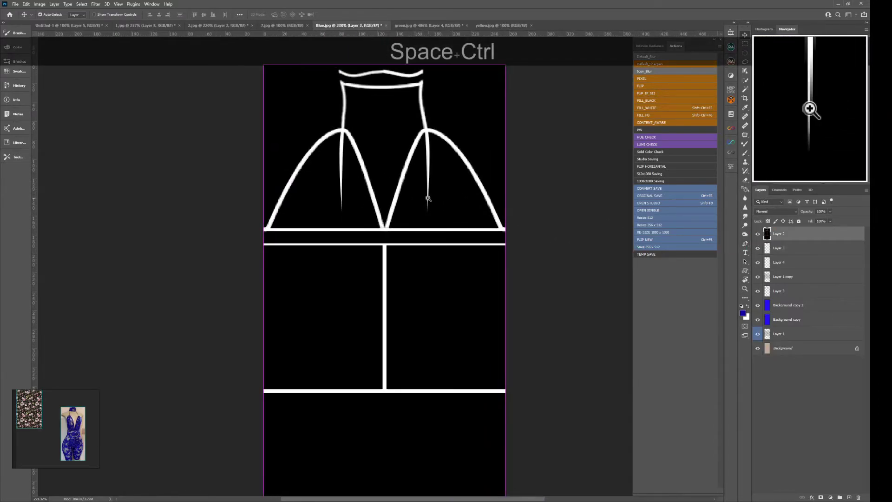
{"action": "left_click", "coordinate": [81, 3]}
{"action": "left_click", "coordinate": [94, 73]}
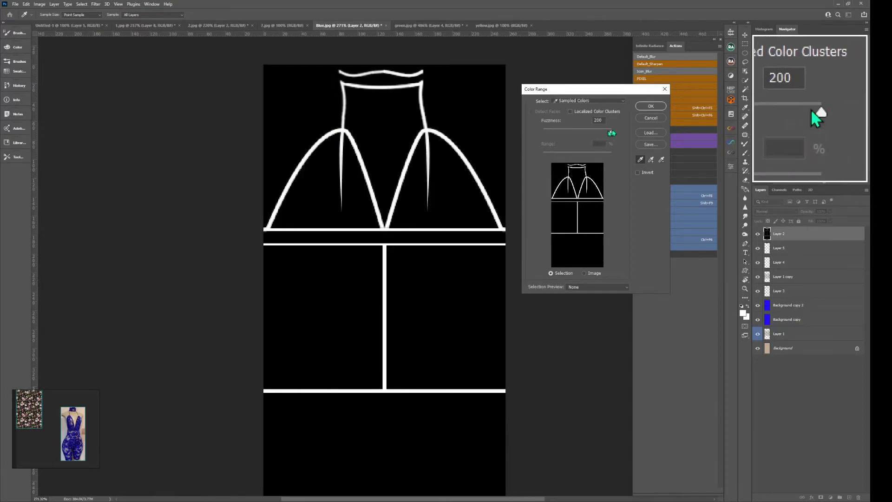
{"action": "left_click", "coordinate": [651, 106]}
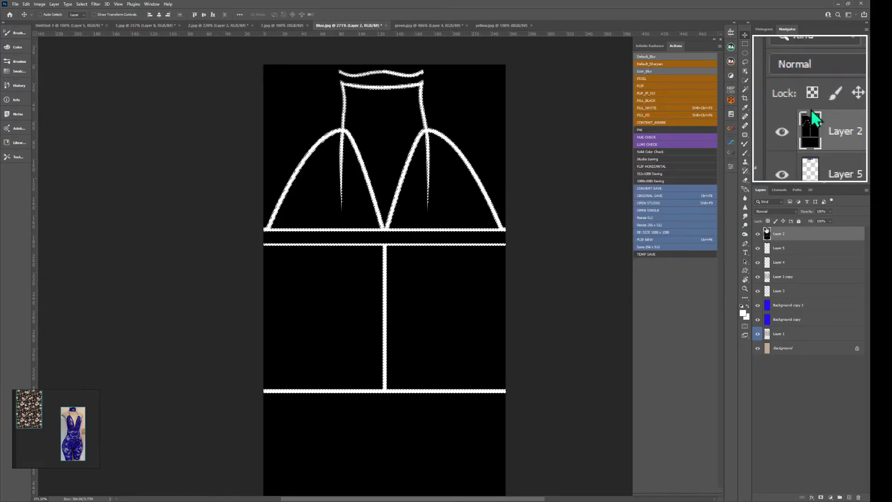
{"action": "left_click", "coordinate": [762, 232]}
- Contract the selection by 2 pixels, then by 1 more, with Layer 5 active
{"action": "key", "text": "ctrl+space"}
{"action": "mouse_move", "coordinate": [404, 204]}
{"action": "left_mouse_down"}
{"action": "mouse_move", "coordinate": [424, 204]}
{"action": "mouse_move", "coordinate": [417, 207]}
{"action": "left_mouse_up"}
{"action": "key", "text": "ctrl+shift"}
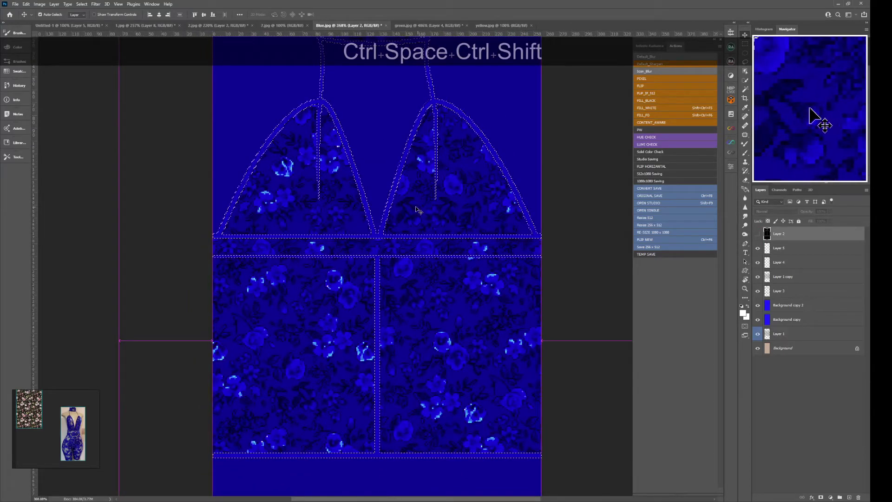
{"action": "left_click", "coordinate": [81, 4]}
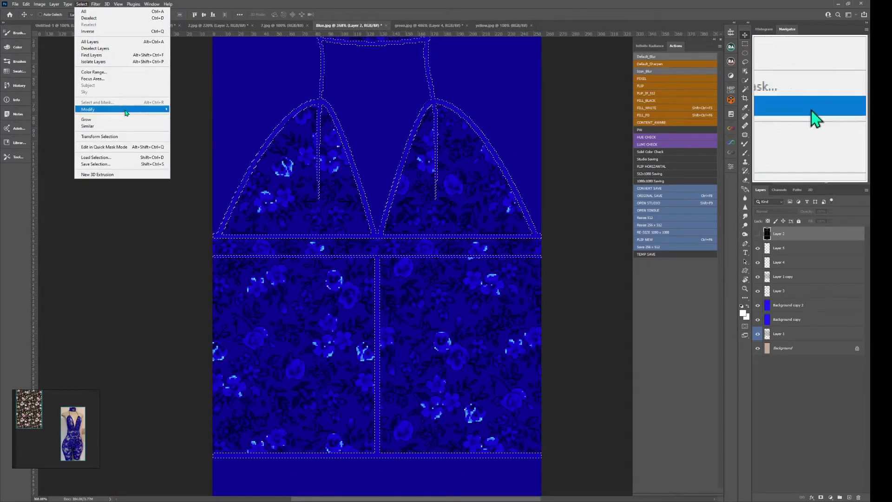
{"action": "mouse_move", "coordinate": [135, 109]}
{"action": "left_click", "coordinate": [188, 130]}
{"action": "type", "text": "2"}
{"action": "left_click", "coordinate": [584, 109]}
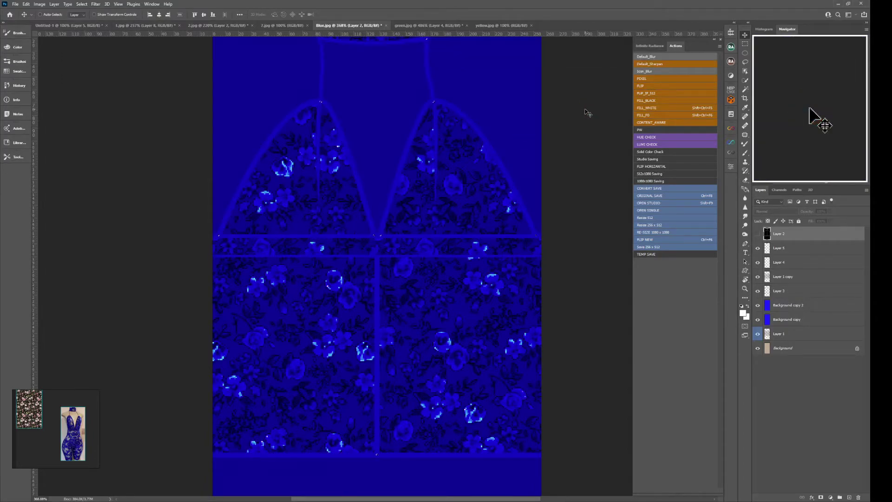
{"action": "key", "text": "ctrl+w"}
{"action": "key", "text": "ctrl+shift+c"}
{"action": "type", "text": "1"}
{"action": "left_click", "coordinate": [583, 110]}
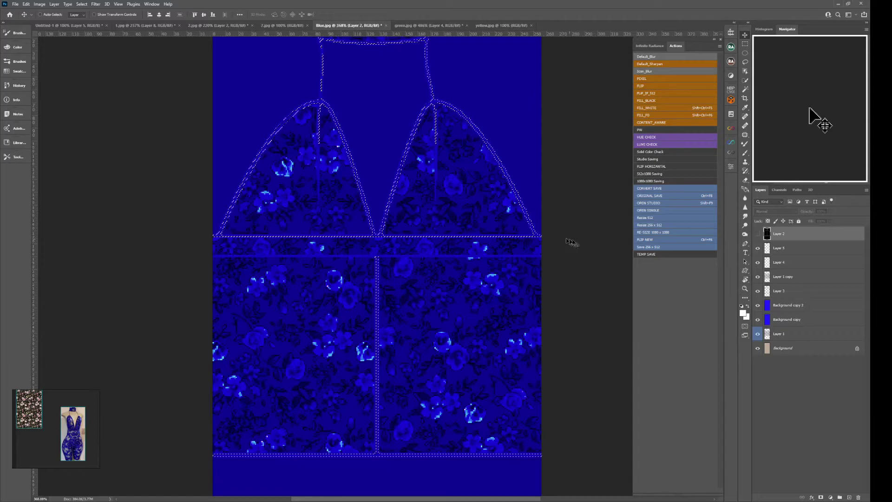
{"action": "left_click", "coordinate": [780, 248]}
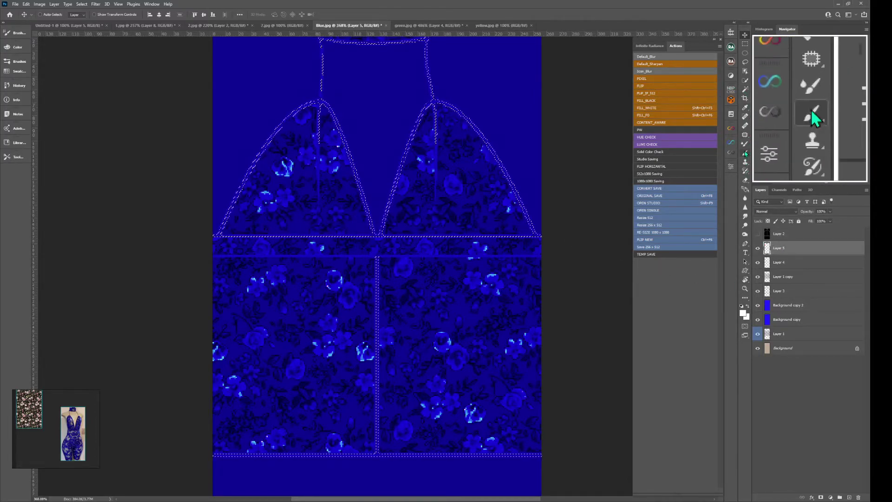
{"action": "left_click", "coordinate": [745, 107]}
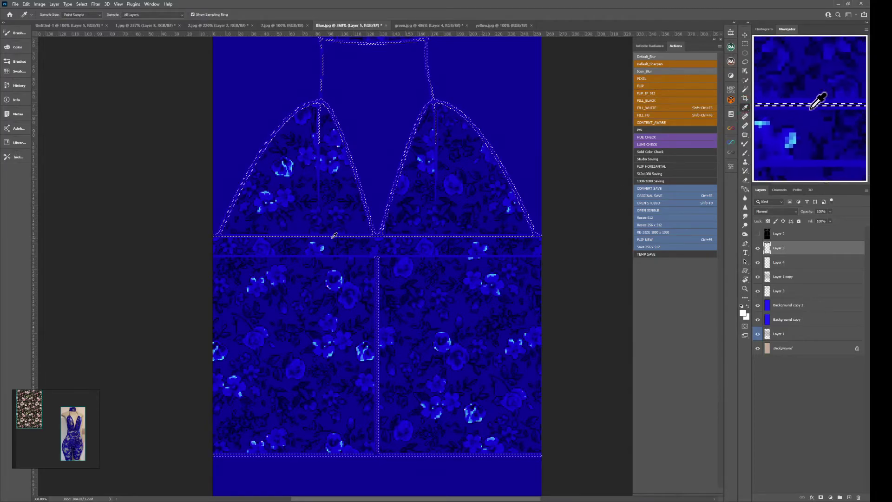
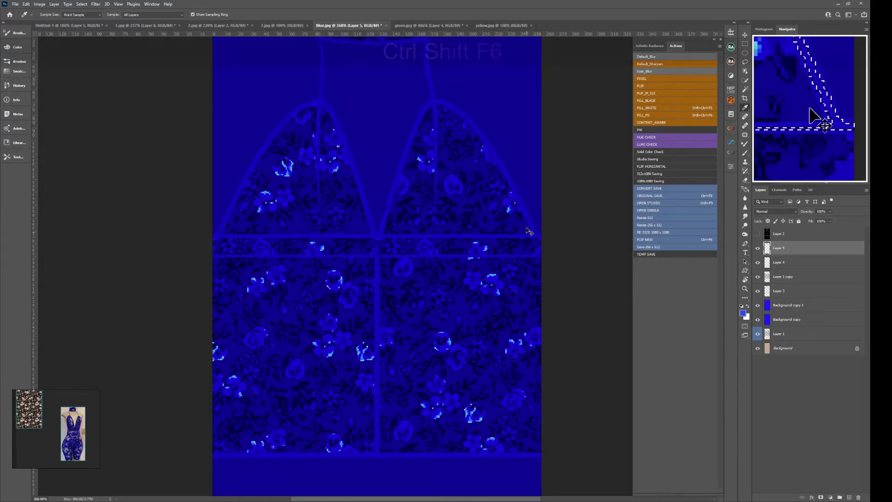
- Fill the contracted seam selection with light blue and marquee a thin strip across the waistband
{"action": "key", "text": "ctrl+shift+F6"}
{"action": "key", "text": "m"}
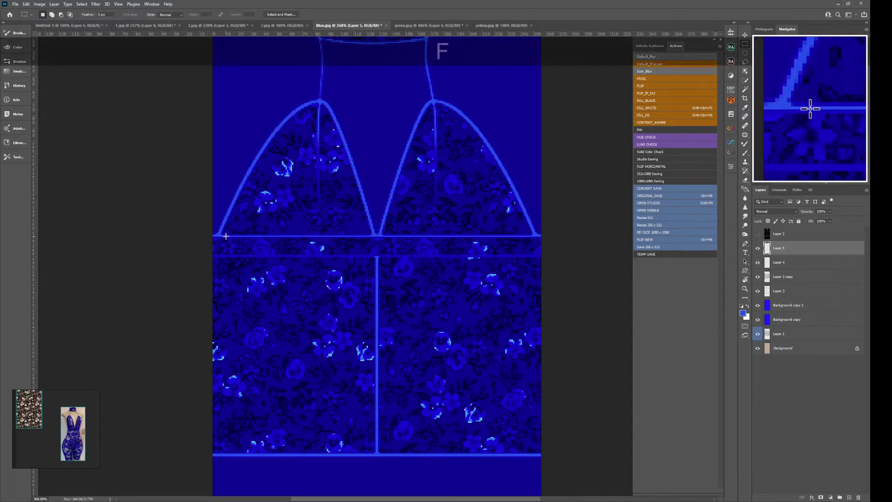
{"action": "left_click_drag", "start_coordinate": [213, 235], "coordinate": [574, 237]}
{"action": "key", "text": "space"}
{"action": "key", "text": "ctrl"}
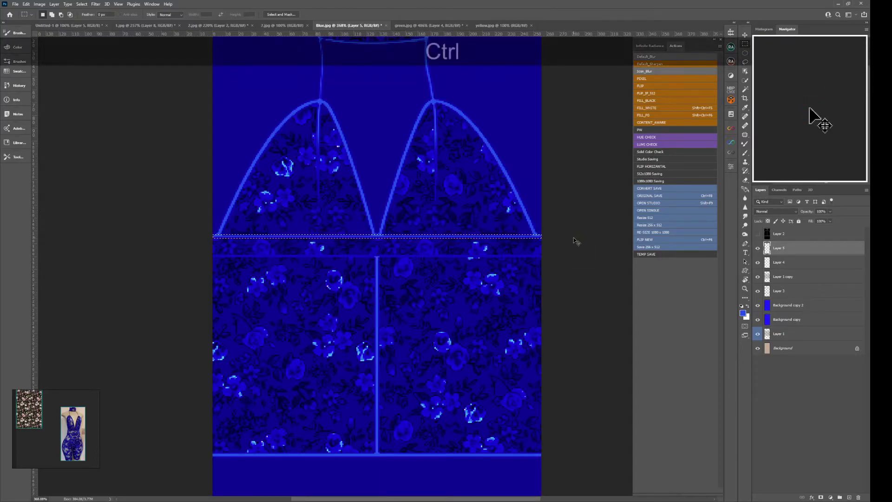
{"action": "left_click", "coordinate": [759, 248]}
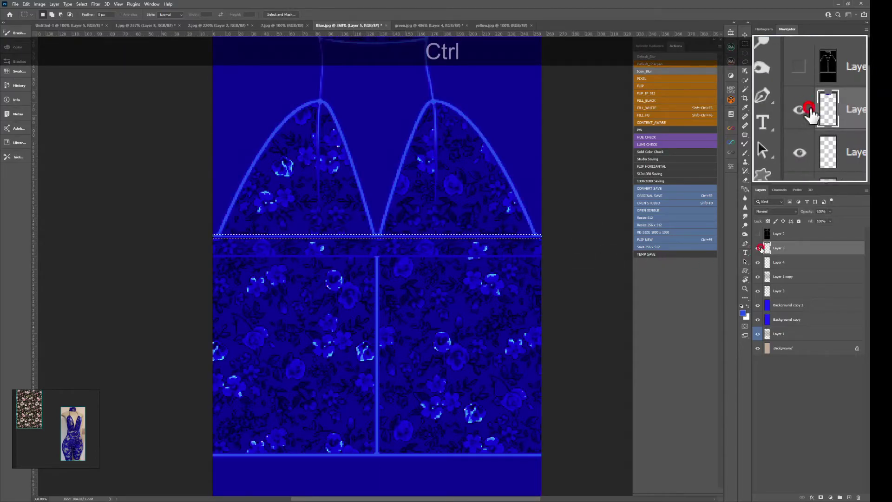
{"action": "left_click", "coordinate": [758, 248]}
- Copy the waistband strip onto a new layer and nudge it down into place
{"action": "key", "text": "ctrl+g"}
{"action": "key", "text": "v"}
{"action": "key", "text": "Down"}
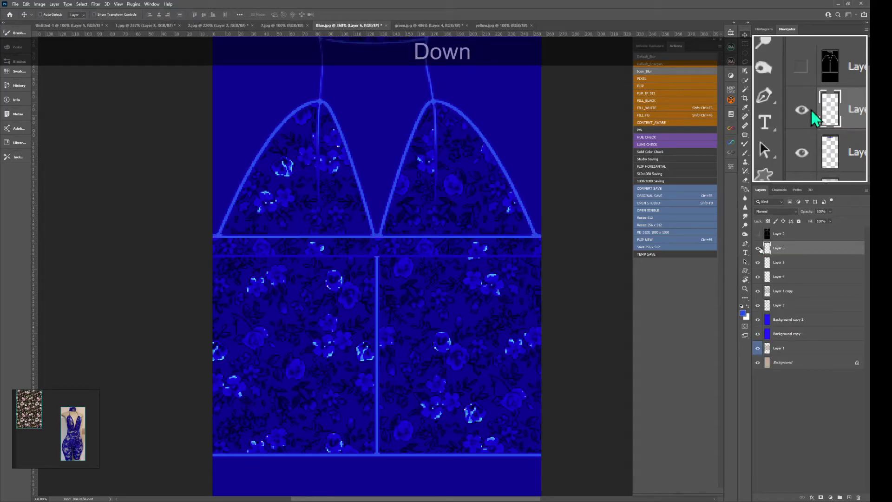
{"action": "key", "text": "Down"}
{"action": "key", "text": "Down"}
{"action": "key", "text": "Down"}
{"action": "key", "text": "Down"}
{"action": "key", "text": "Down"}
{"action": "key", "text": "Down"}
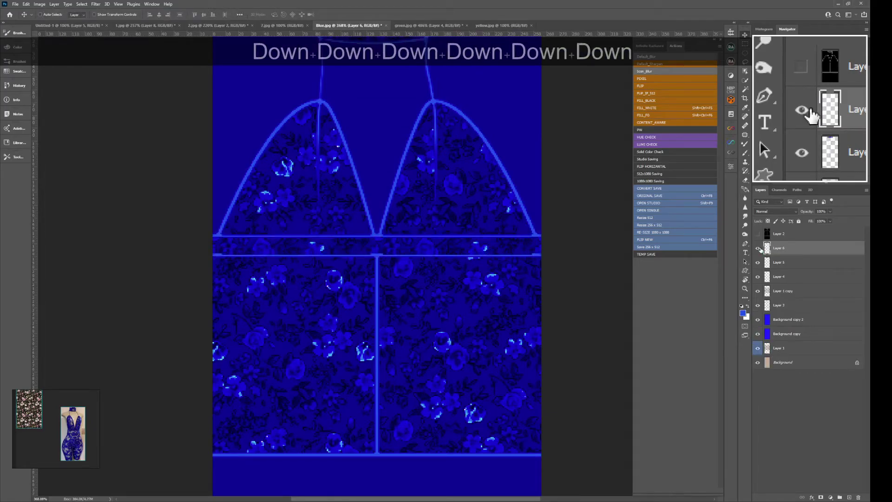
{"action": "key", "text": "Up"}
{"action": "key", "text": "Up"}
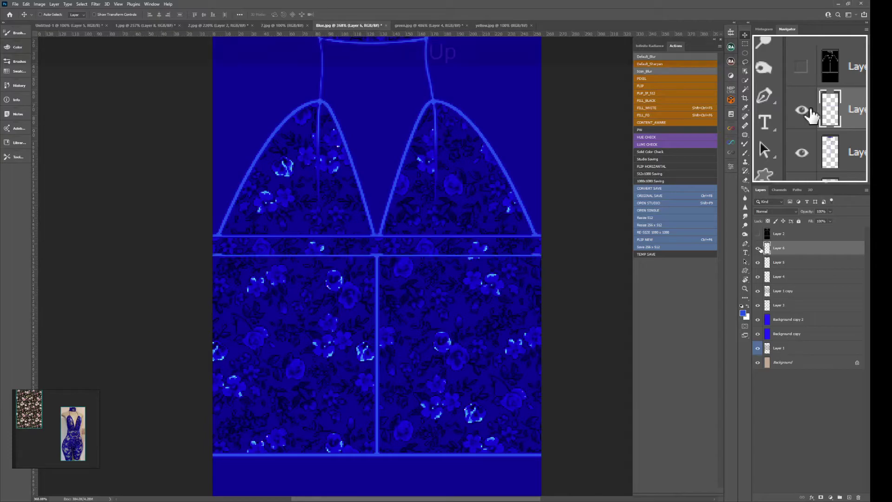
{"action": "key", "text": "Down"}
- Clear extra rows from the copied strip and delete a thin strip along the bottom hem
{"action": "key", "text": "ctrl+F6"}
{"action": "key", "text": "m"}
{"action": "left_click_drag", "start_coordinate": [213, 241], "coordinate": [586, 247]}
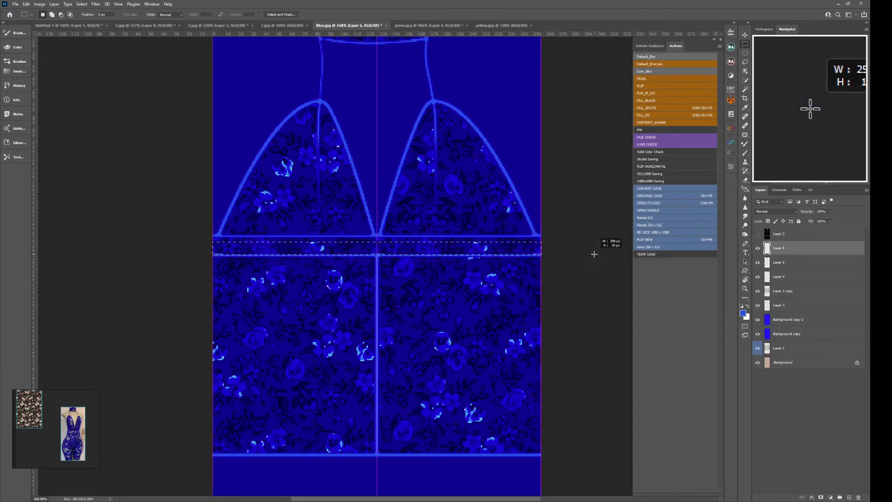
{"action": "left_click_drag", "start_coordinate": [594, 254], "coordinate": [583, 261]}
{"action": "key", "text": "Delete"}
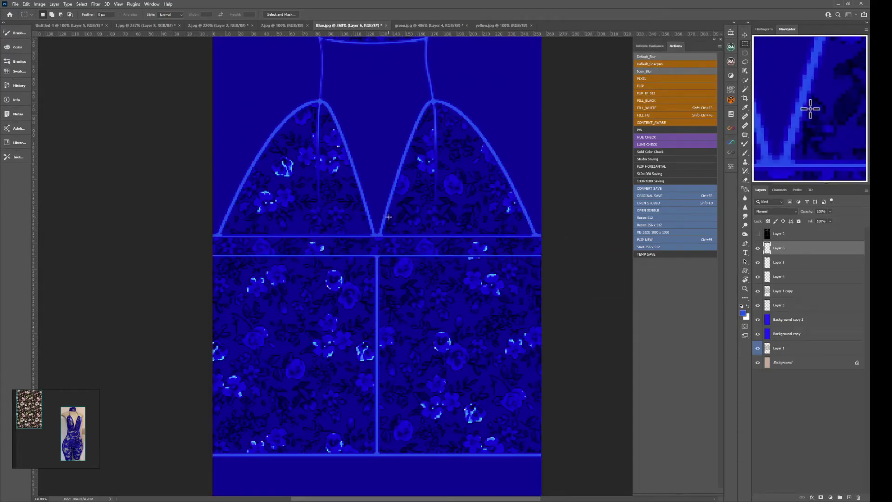
{"action": "left_click_drag", "start_coordinate": [557, 471], "coordinate": [188, 456]}
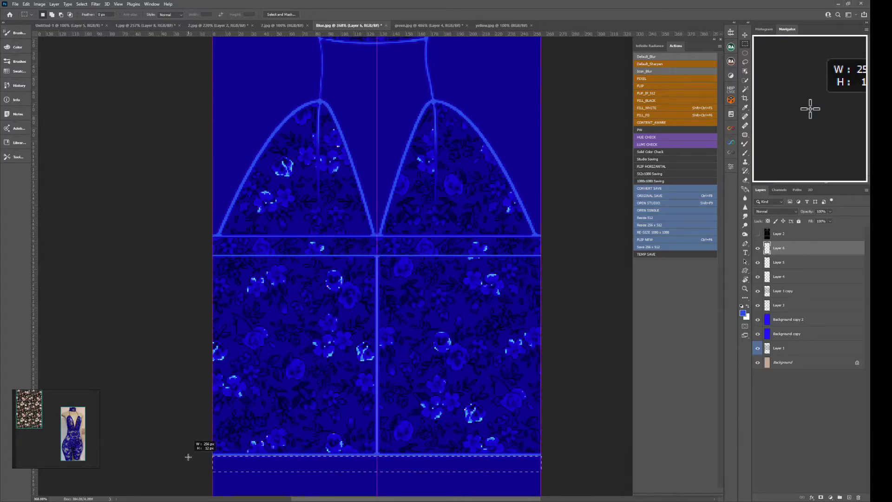
{"action": "left_click_drag", "start_coordinate": [185, 456], "coordinate": [186, 456]}
{"action": "left_click_drag", "start_coordinate": [383, 462], "coordinate": [403, 331]}
{"action": "key", "text": "Delete"}
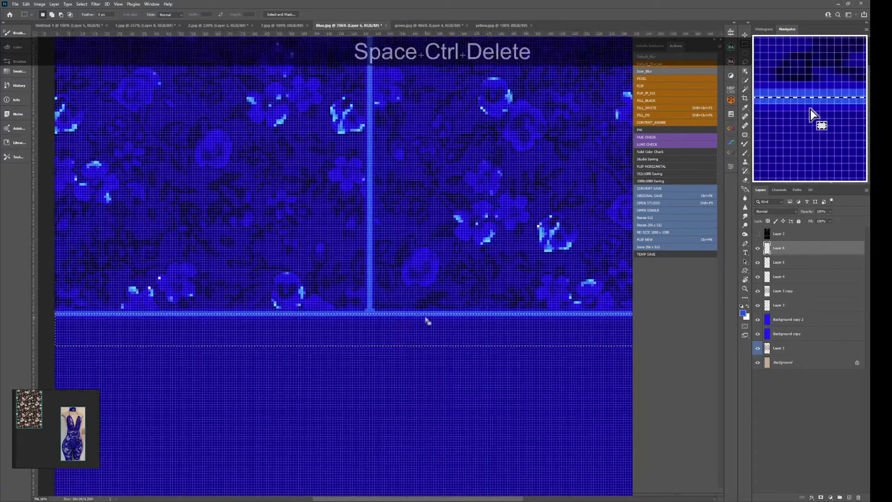
- Merge the seam strip into Layer 5 and delete the stray one-pixel row across the hem
{"action": "key", "text": "ctrl+e"}
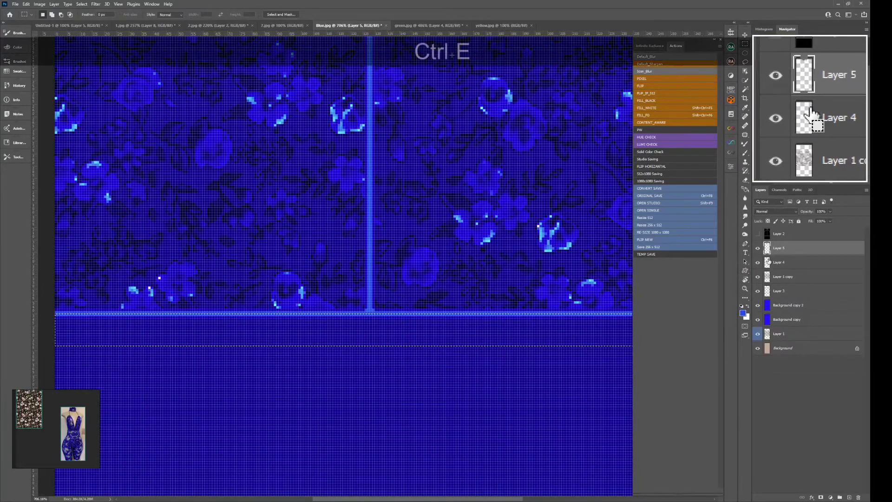
{"action": "key", "text": "Delete"}
{"action": "left_click_drag", "start_coordinate": [444, 351], "coordinate": [378, 309]}
{"action": "left_click_drag", "start_coordinate": [207, 305], "coordinate": [562, 305]}
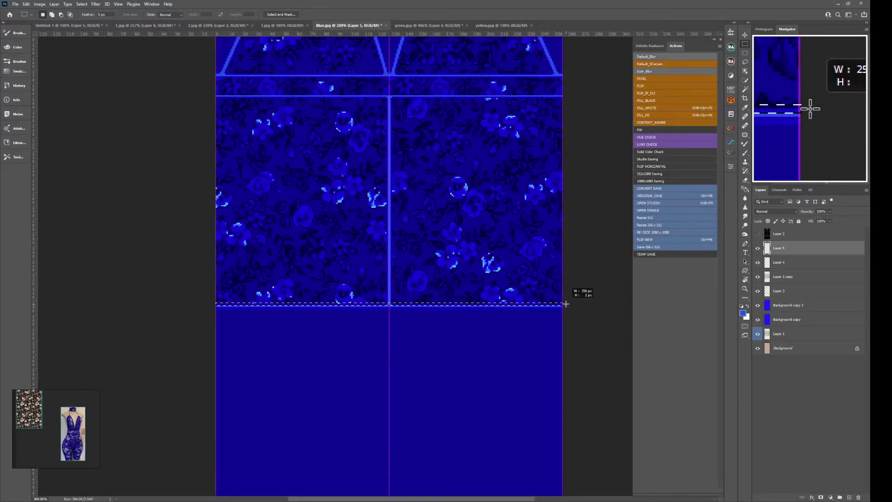
{"action": "key", "text": "Delete"}
{"action": "scroll", "coordinate": [399, 193], "scroll_direction": "up", "scroll_amount": 1}
{"action": "scroll", "coordinate": [399, 194], "scroll_direction": "up", "scroll_amount": 1}
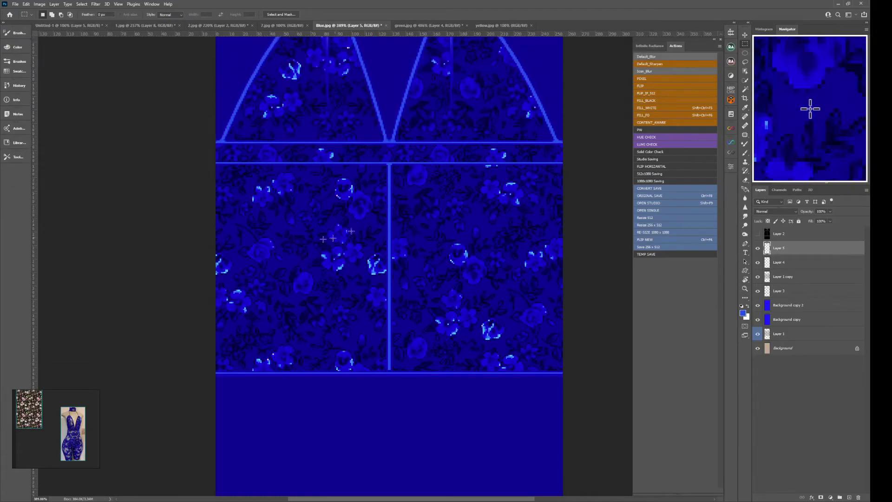
- Delete the stray waistband row and the full-width strip just above it
{"action": "left_click_drag", "start_coordinate": [213, 163], "coordinate": [611, 164]}
{"action": "key", "text": "space"}
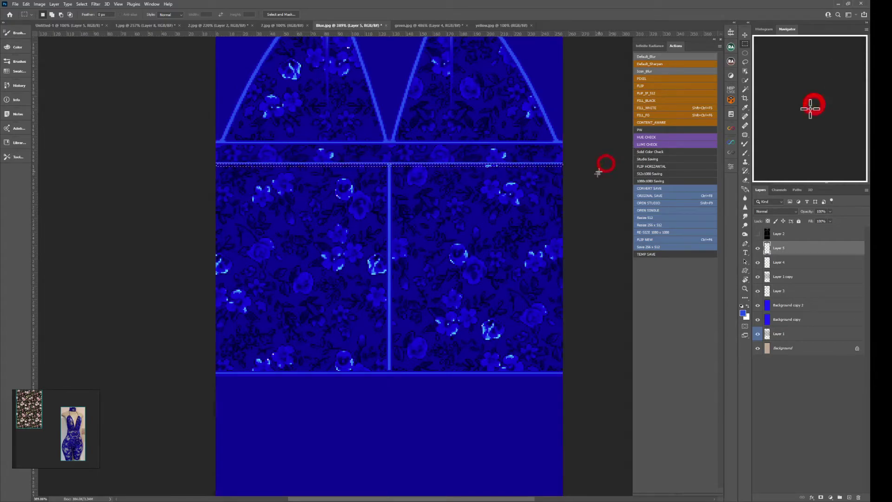
{"action": "key", "text": "Delete"}
{"action": "scroll", "coordinate": [453, 163], "scroll_direction": "up", "scroll_amount": 1}
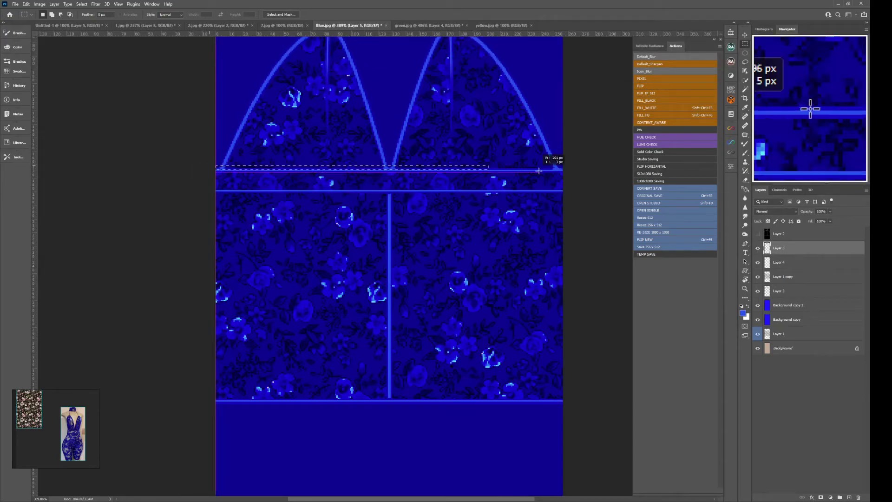
{"action": "left_click_drag", "start_coordinate": [557, 167], "coordinate": [576, 167]}
{"action": "key", "text": "Delete"}
{"action": "scroll", "coordinate": [372, 174], "scroll_direction": "up", "scroll_amount": 3}
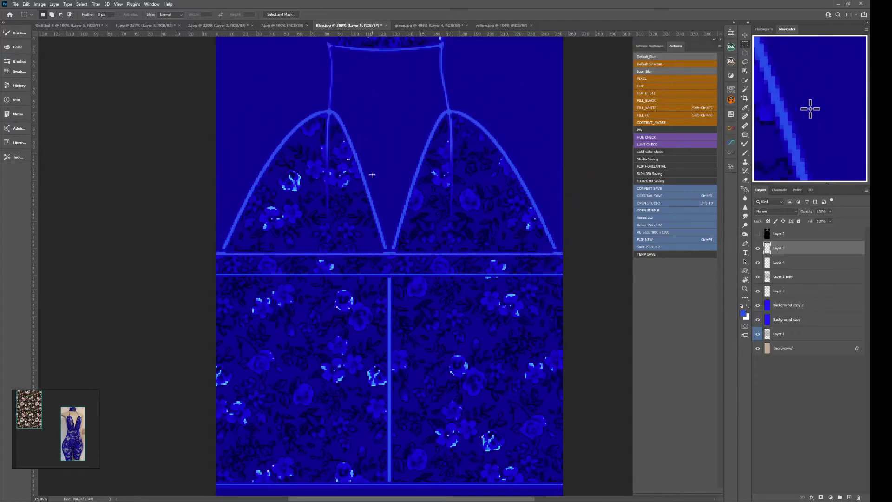
{"action": "scroll", "coordinate": [372, 174], "scroll_direction": "up", "scroll_amount": 1}
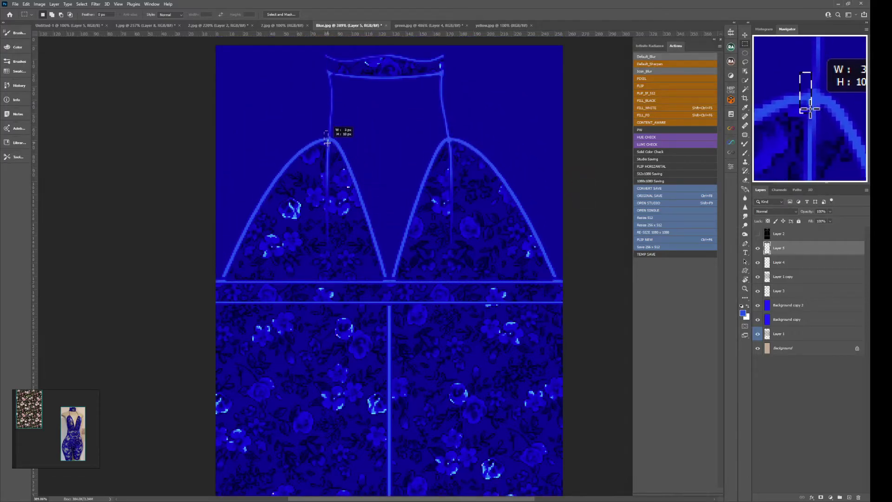
- Remove the stray seam pixels at the left and right strap joints
{"action": "key", "text": "Delete"}
{"action": "left_click_drag", "start_coordinate": [331, 136], "coordinate": [335, 145]}
{"action": "key", "text": "Delete"}
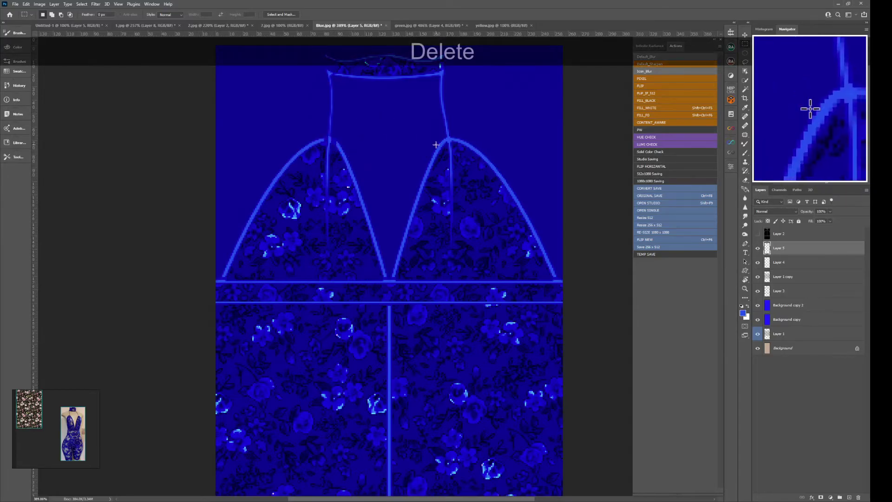
{"action": "left_click_drag", "start_coordinate": [442, 135], "coordinate": [455, 175]}
{"action": "key", "text": "Delete"}
{"action": "key", "text": "ctrl+w"}
{"action": "key", "text": "Delete"}
{"action": "key", "text": "Delete"}
{"action": "left_click", "coordinate": [470, 133]}
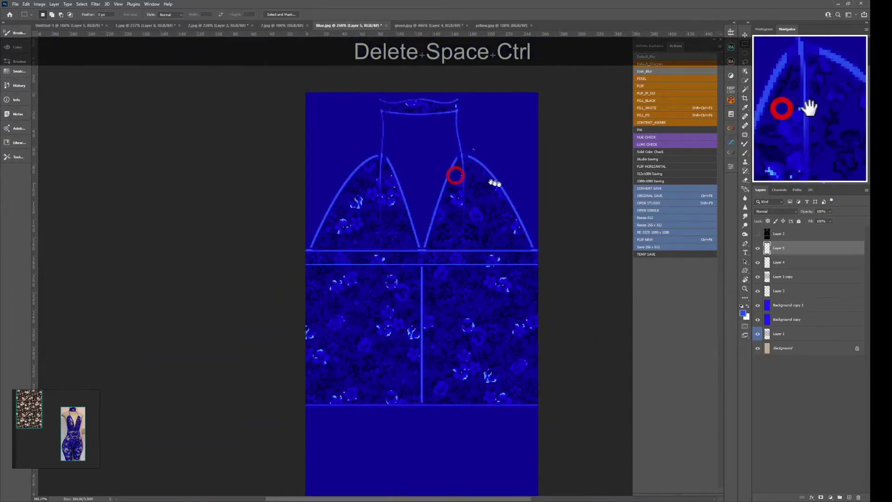
- Deselect, shrink the Eraser brush, and toggle Layer 5 to check the light-blue seam lines
{"action": "left_click", "coordinate": [746, 184]}
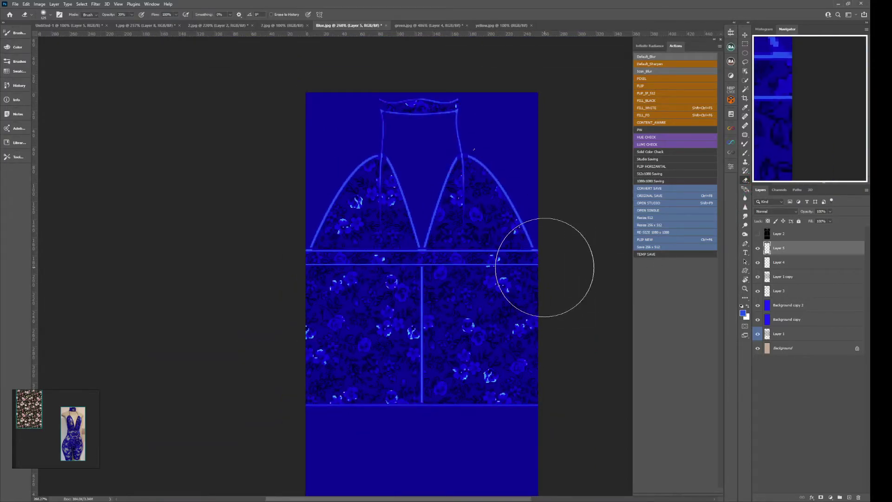
{"action": "left_click", "coordinate": [758, 251]}
{"action": "left_click", "coordinate": [757, 252]}
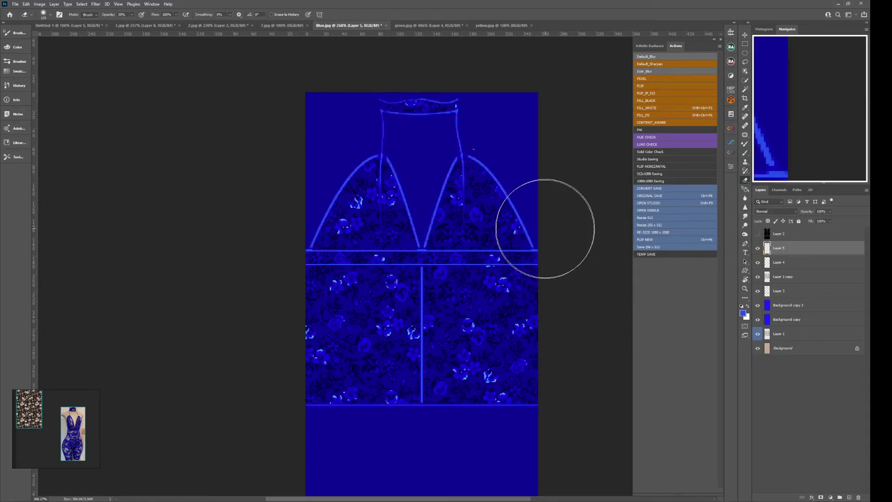
{"action": "key", "text": "ctrl+d"}
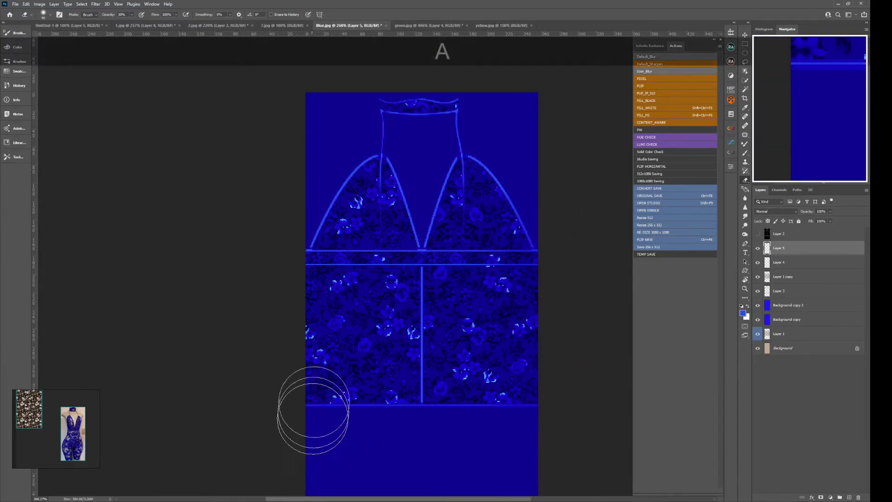
{"action": "key", "text": "a"}
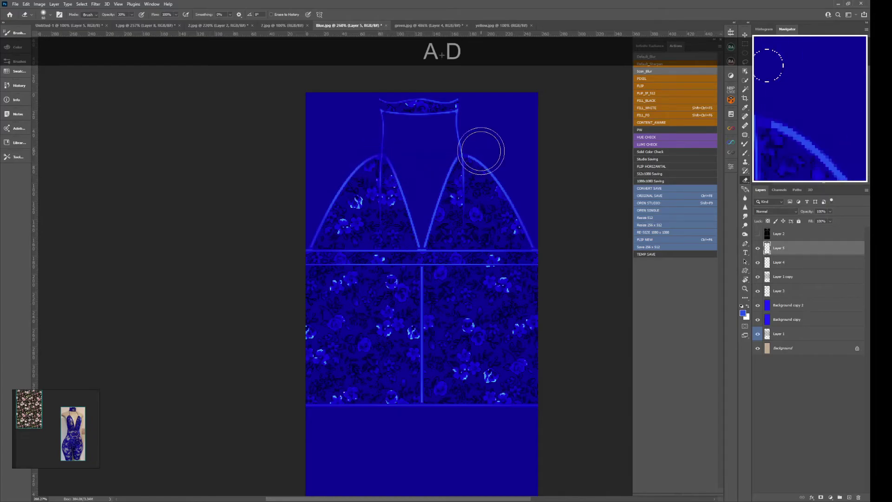
{"action": "key", "text": "alt"}
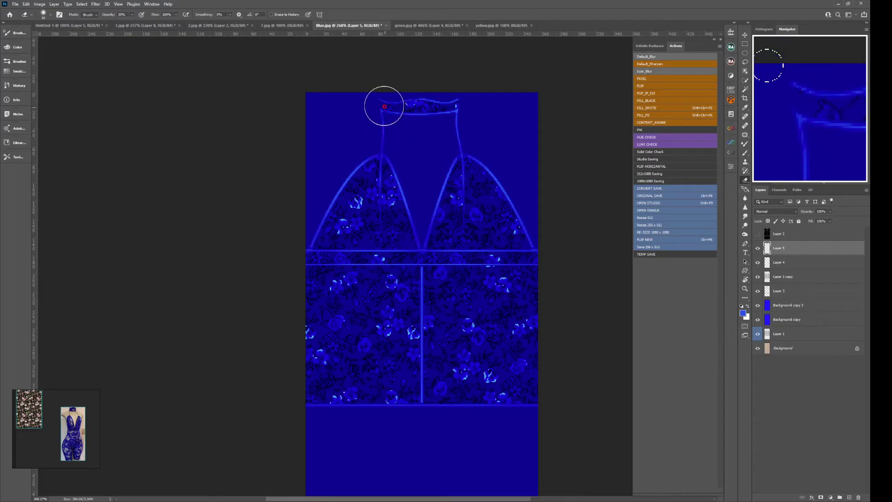
{"action": "left_click", "coordinate": [758, 248]}
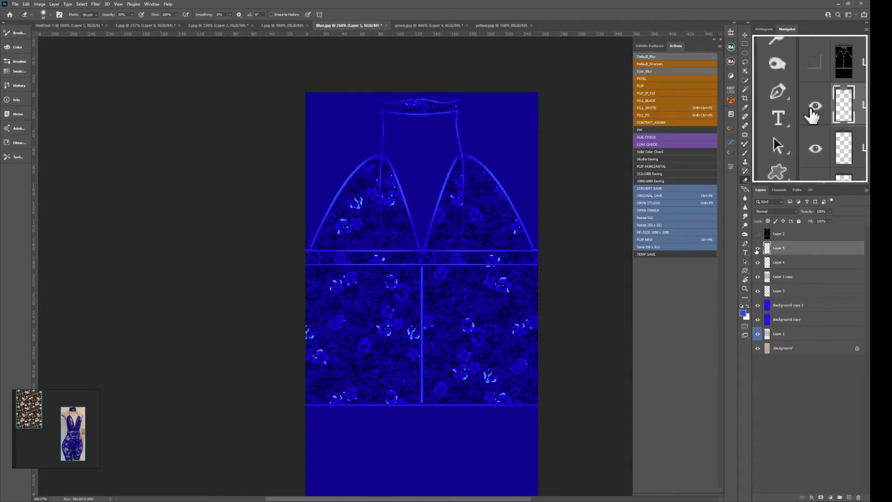
{"action": "key", "text": "ctrl"}
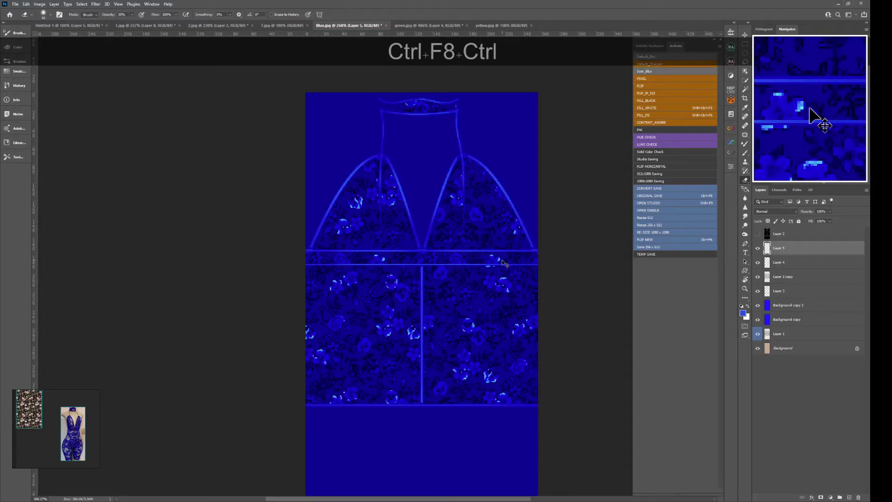
- Copy Layer 5's outline lines and paste them in place into green.jpg
{"action": "left_click", "coordinate": [766, 249], "text": "ctrl"}
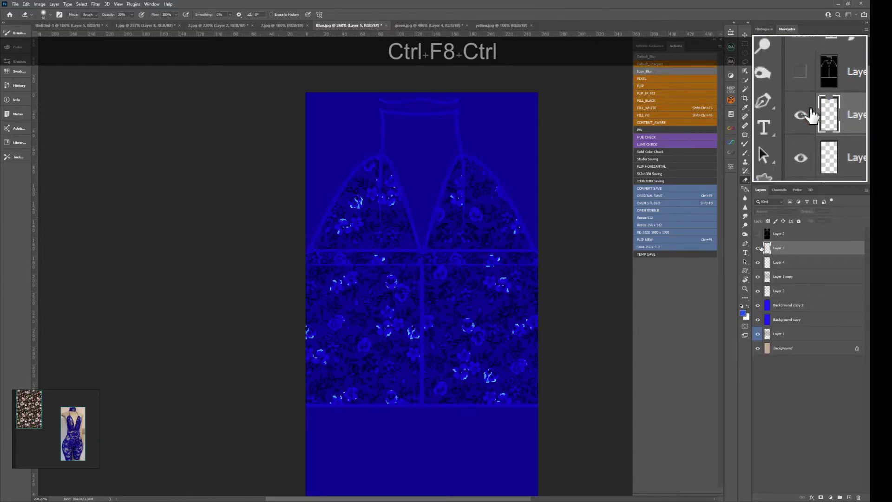
{"action": "key", "text": "ctrl+c"}
{"action": "left_click", "coordinate": [429, 27]}
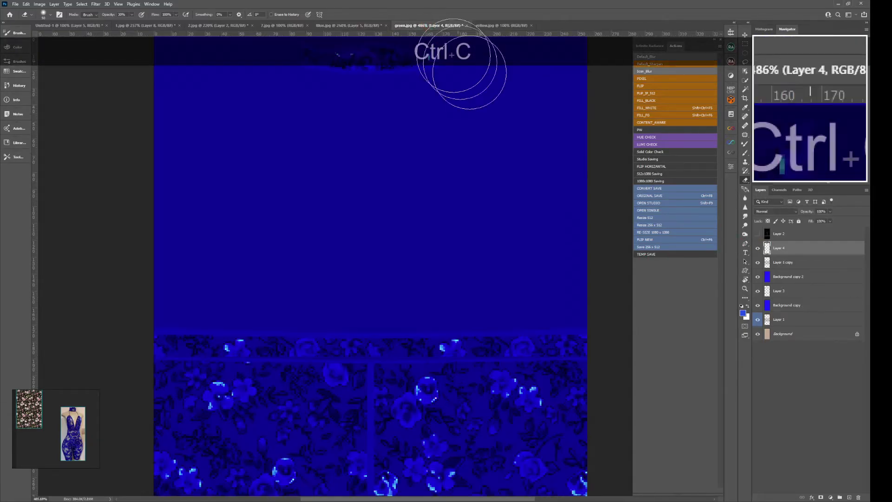
{"action": "key", "text": "ctrl+space"}
{"action": "left_click_drag", "start_coordinate": [486, 231], "coordinate": [443, 268]}
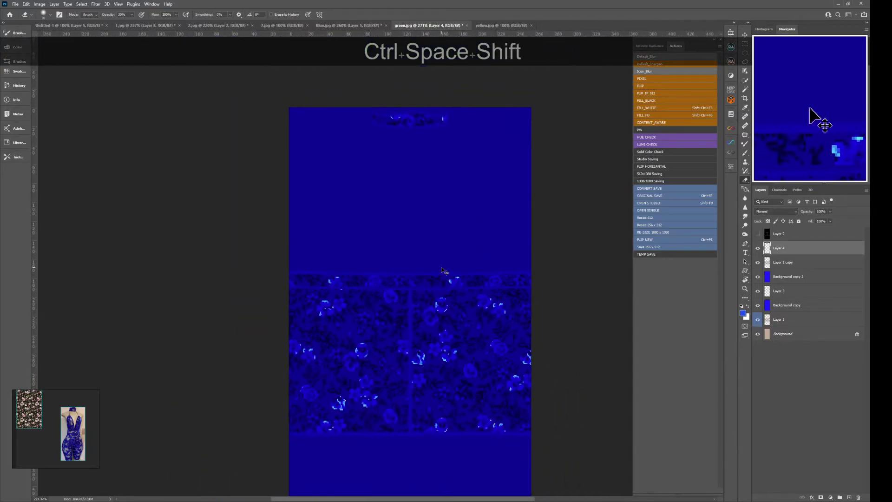
{"action": "key", "text": "ctrl+shift+v"}
- Delete the upper outline curves and top band, restoring the small band piece near the top edge
{"action": "key", "text": "f"}
{"action": "mouse_move", "coordinate": [243, 140]}
{"action": "left_mouse_down"}
{"action": "mouse_move", "coordinate": [567, 223]}
{"action": "mouse_move", "coordinate": [586, 263]}
{"action": "left_mouse_up"}
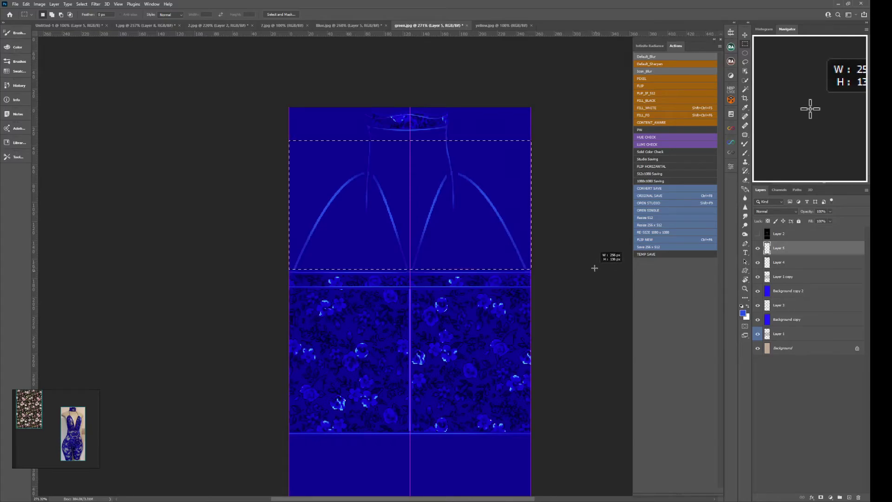
{"action": "key", "text": "Delete"}
{"action": "left_click_drag", "start_coordinate": [532, 188], "coordinate": [284, 132]}
{"action": "key", "text": "Delete"}
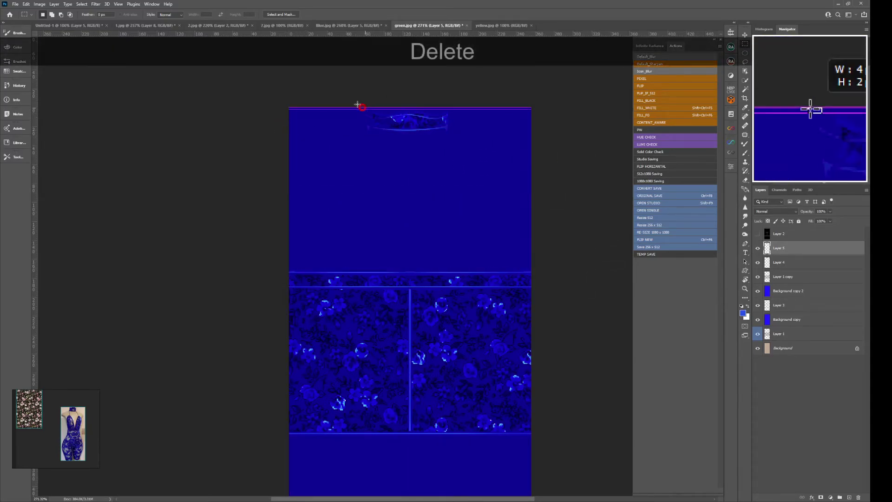
{"action": "left_click_drag", "start_coordinate": [293, 90], "coordinate": [531, 153]}
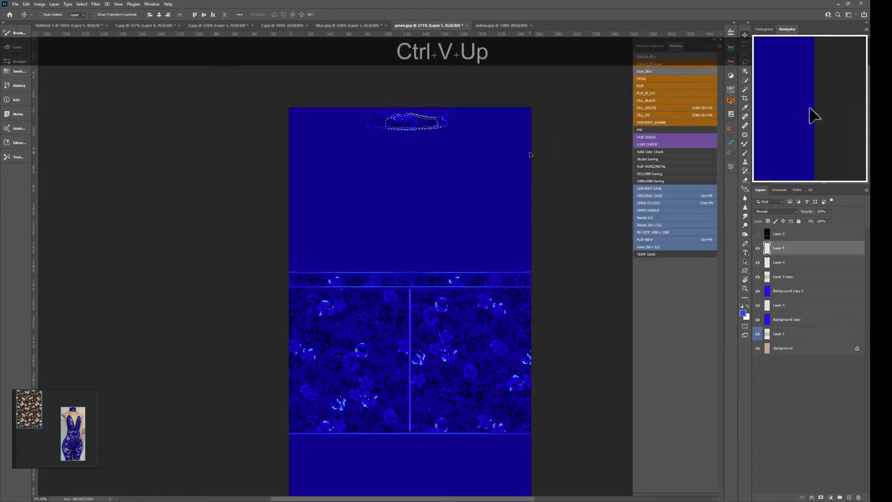
{"action": "key", "text": "ctrl"}
{"action": "key", "text": "ctrl+d"}
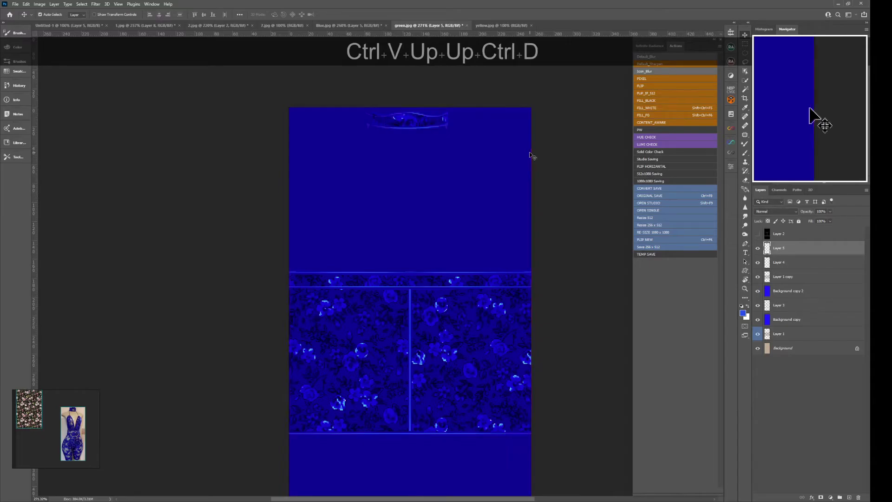
- Zoom in on the waistband, trying and undoing a shift of the stripe layer
{"action": "key", "text": "ctrl+space"}
{"action": "mouse_move", "coordinate": [418, 99]}
{"action": "left_mouse_down"}
{"action": "mouse_move", "coordinate": [430, 100]}
{"action": "mouse_move", "coordinate": [421, 112]}
{"action": "left_mouse_up"}
{"action": "key", "text": "ctrl+space"}
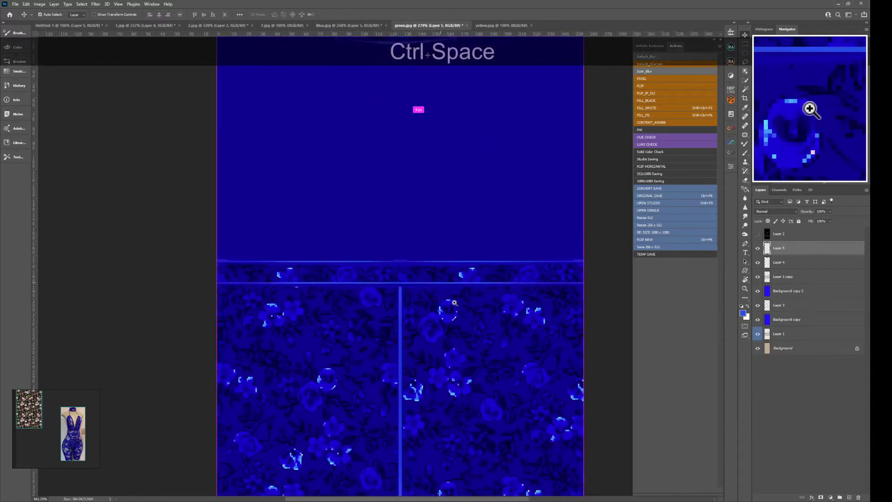
{"action": "left_click_drag", "start_coordinate": [194, 236], "coordinate": [420, 256]}
{"action": "key", "text": "ctrl+w"}
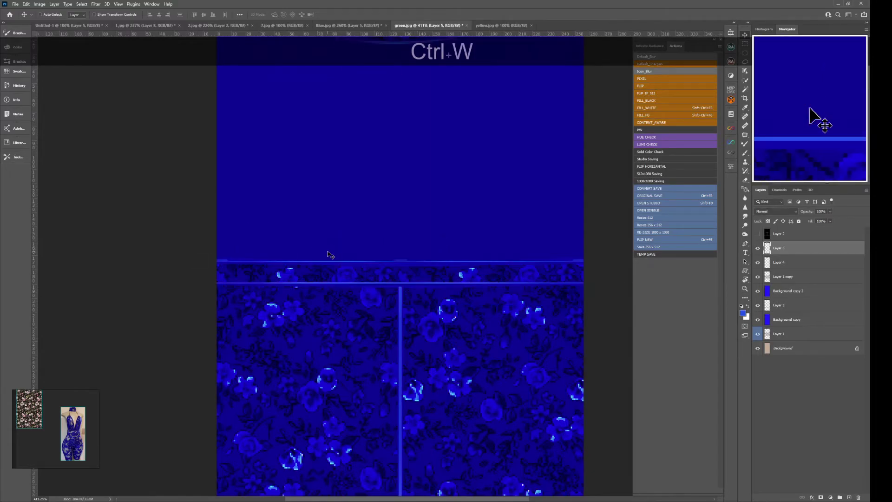
- Select the waistband strip on green.jpg and apply a Warp transform to bend its lines
{"action": "key", "text": "f"}
{"action": "left_click_drag", "start_coordinate": [204, 217], "coordinate": [662, 288]}
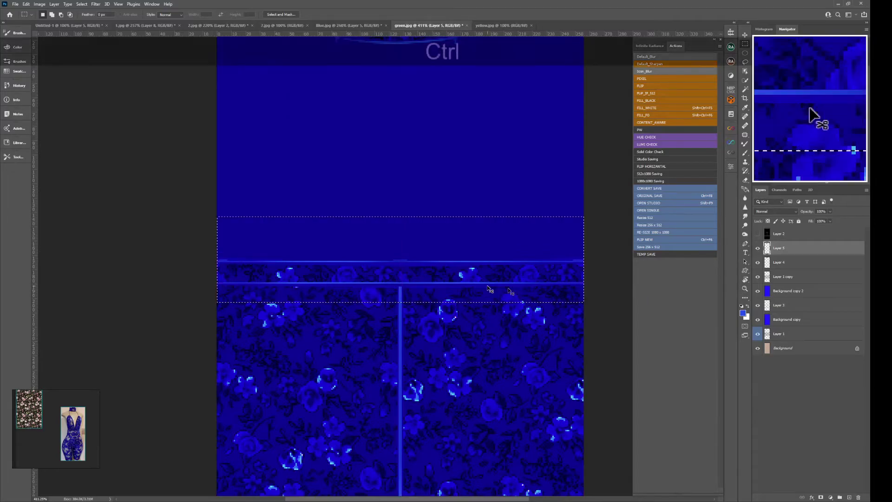
{"action": "key", "text": "ctrl+t"}
{"action": "right_click", "coordinate": [393, 255]}
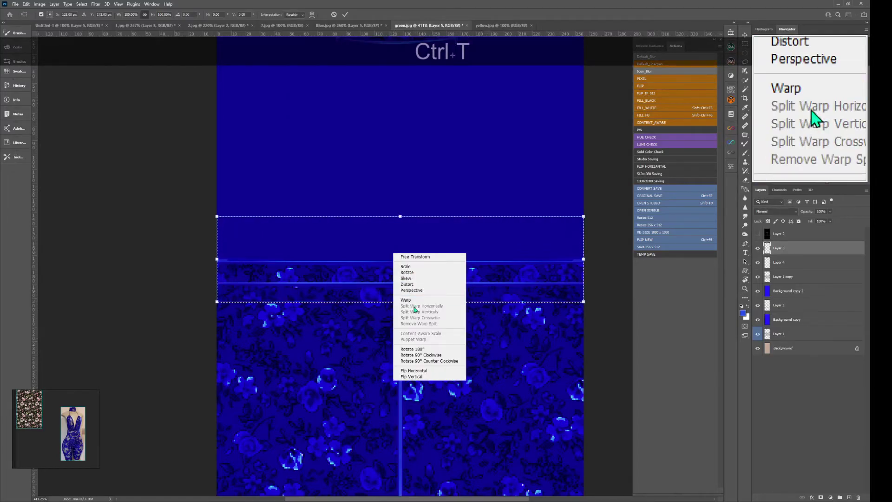
{"action": "left_click", "coordinate": [412, 299]}
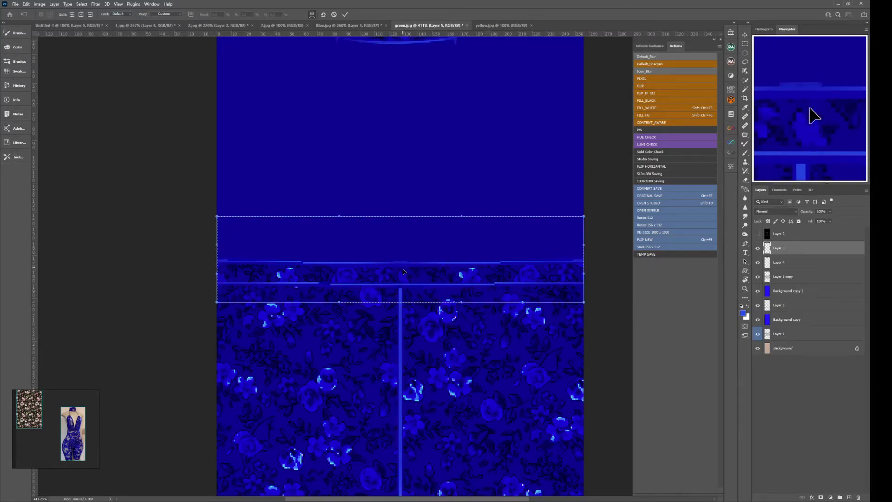
{"action": "key", "text": "ctrl+Return"}
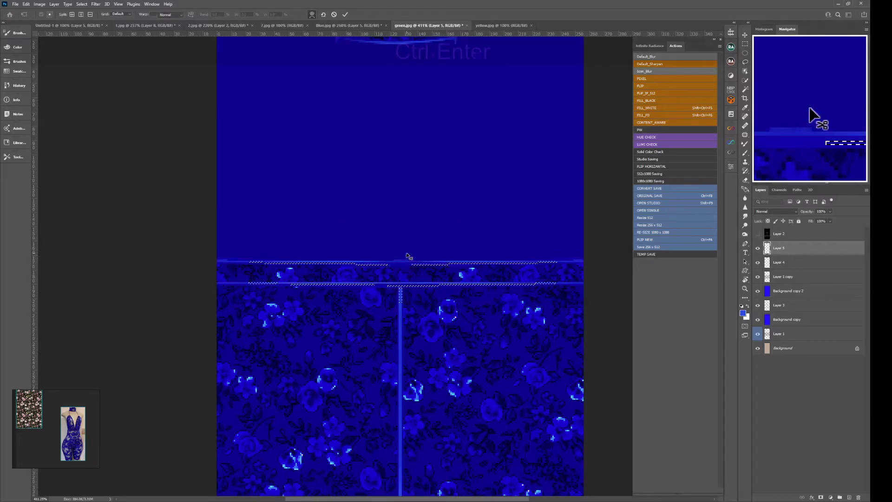
{"action": "left_click", "coordinate": [458, 186]}
- Reload the edited blue texture on the IMVU avatar and view the bodysuit from behind
{"action": "key", "text": "alt+Tab"}
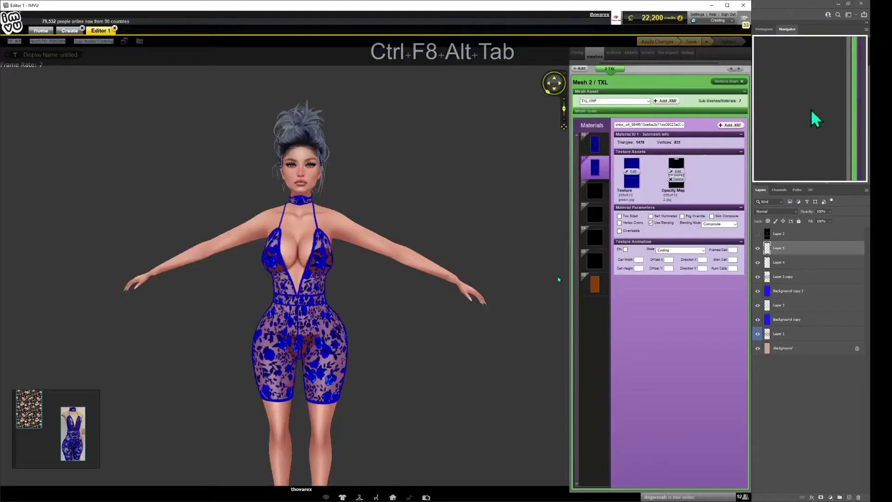
{"action": "key", "text": "ctrl+a"}
{"action": "scroll", "coordinate": [339, 340], "scroll_direction": "up", "scroll_amount": 5}
{"action": "left_click_drag", "start_coordinate": [338, 340], "coordinate": [289, 256]}
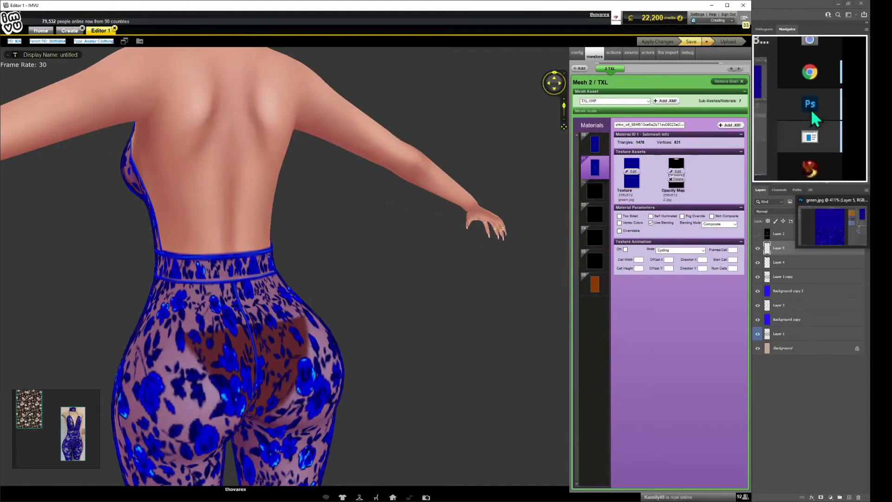
{"action": "left_click", "coordinate": [816, 120]}
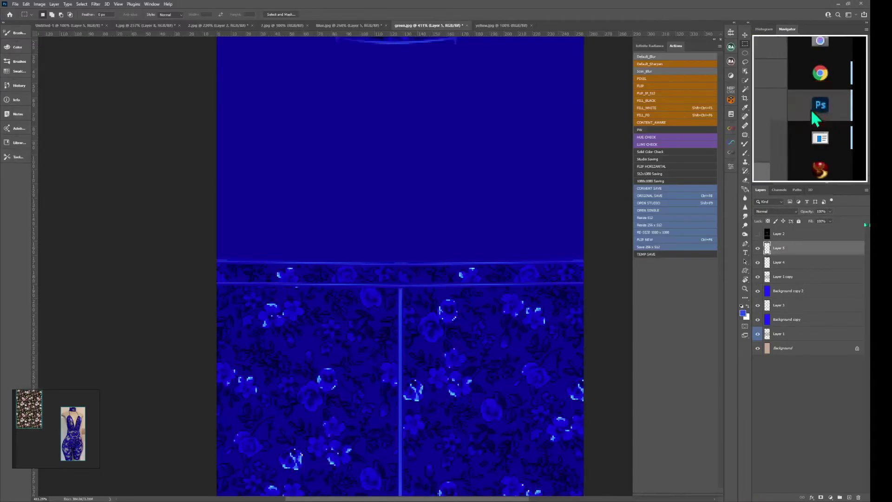
- On the 2.jpg opacity map, zoom to the waistband with Layer 3 copy active, undoing stray strokes
{"action": "left_click", "coordinate": [204, 27]}
{"action": "left_click", "coordinate": [412, 257], "text": "ctrl"}
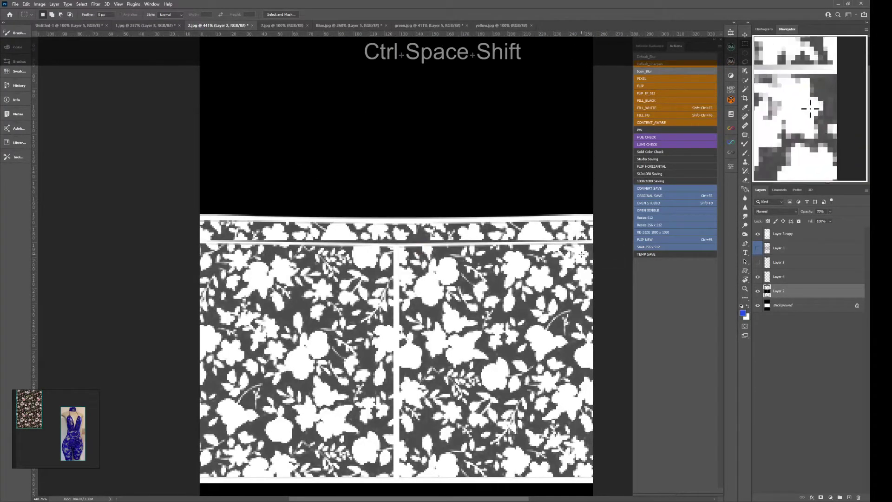
{"action": "left_click", "coordinate": [770, 238]}
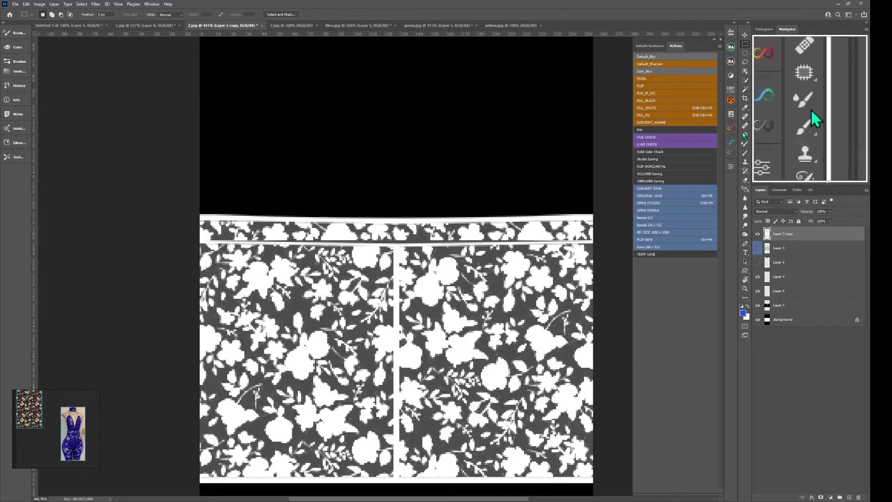
{"action": "key", "text": "space"}
{"action": "left_click_drag", "start_coordinate": [416, 144], "coordinate": [380, 239]}
{"action": "key", "text": "shift+s"}
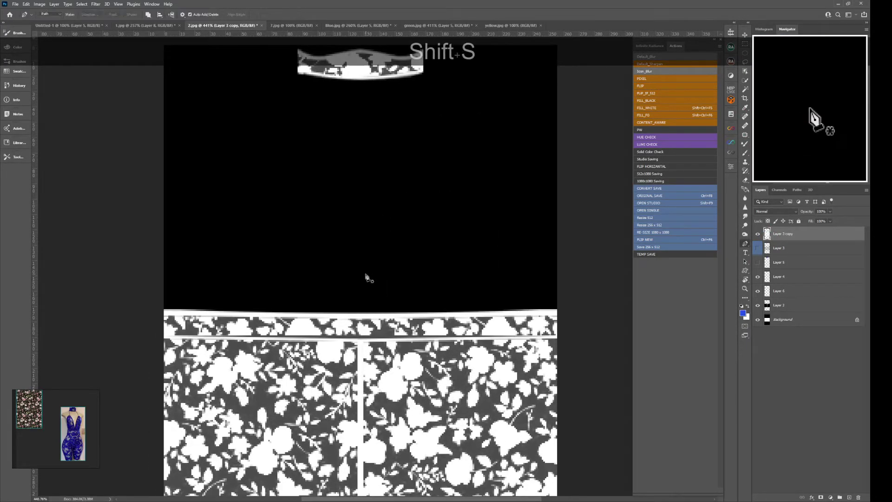
{"action": "key", "text": "ctrl+w"}
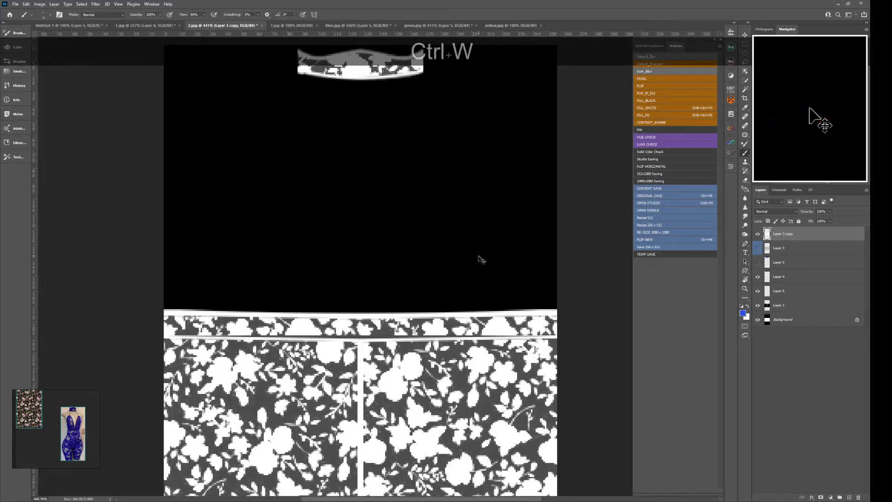
{"action": "key", "text": "ctrl+w"}
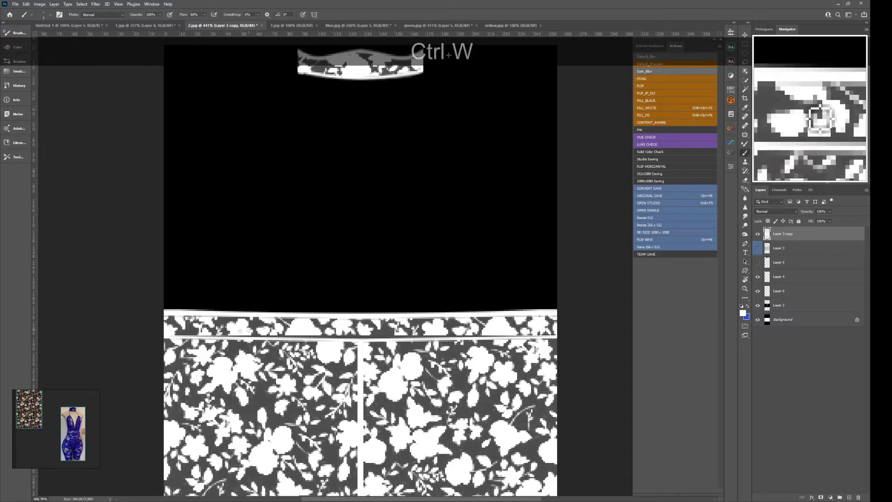
{"action": "key", "text": "shift+s"}
- Draw a straight path along the waistband seam, stroke it with the brush, and delete the path
{"action": "left_click", "coordinate": [179, 335]}
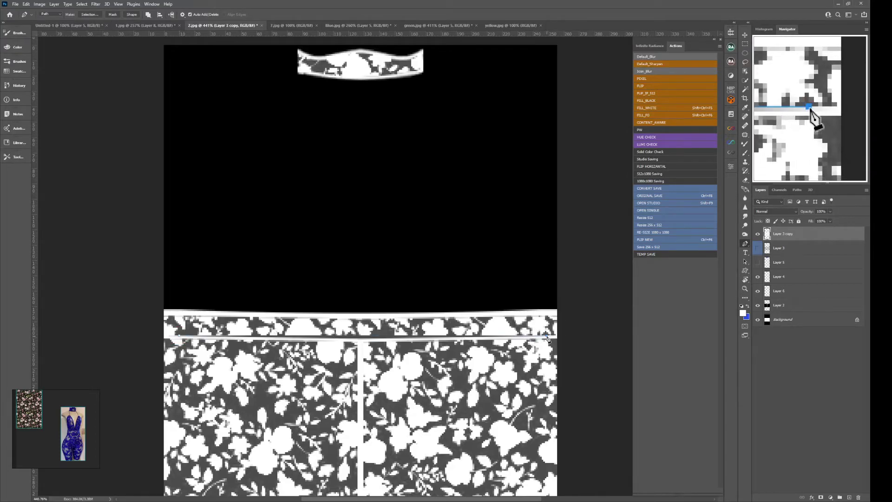
{"action": "left_click", "coordinate": [589, 333]}
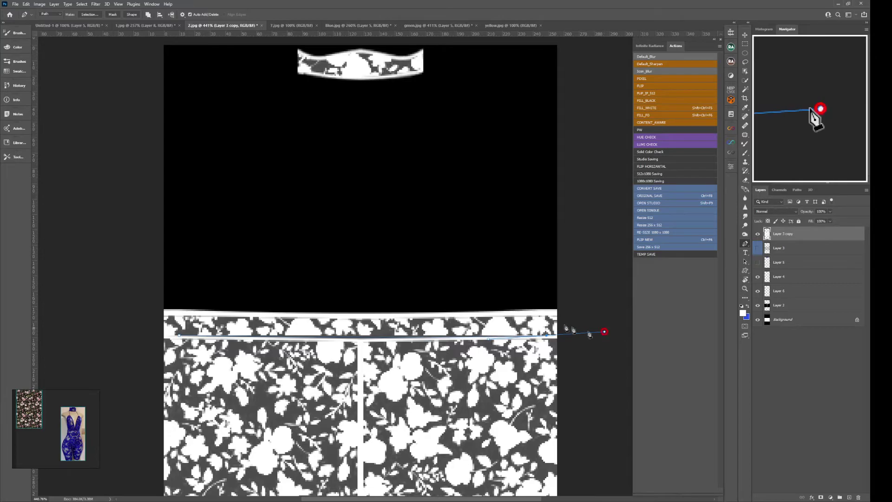
{"action": "right_click", "coordinate": [359, 275]}
{"action": "left_click", "coordinate": [390, 320]}
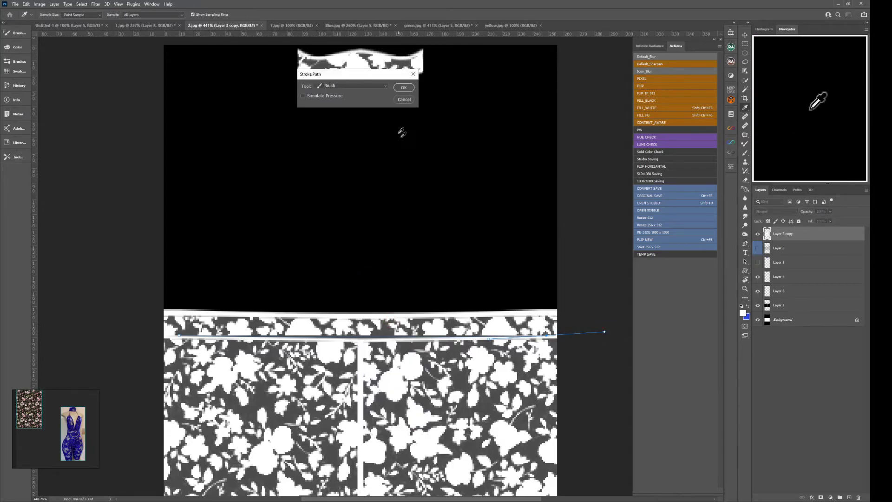
{"action": "left_click", "coordinate": [403, 88]}
{"action": "right_click", "coordinate": [415, 205]}
{"action": "left_click", "coordinate": [431, 215]}
- Save the opacity map and reload it on the IMVU avatar, viewing the back
{"action": "key", "text": "ctrl+F8"}
{"action": "key", "text": "alt+Tab"}
{"action": "key", "text": "ctrl+a"}
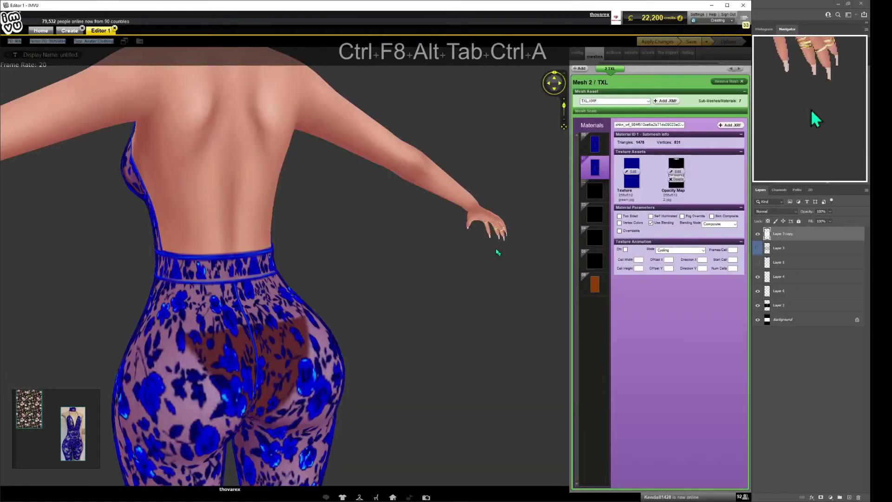
{"action": "left_click_drag", "start_coordinate": [445, 261], "coordinate": [361, 269]}
{"action": "scroll", "coordinate": [368, 307], "scroll_direction": "down", "scroll_amount": 5}
{"action": "scroll", "coordinate": [368, 308], "scroll_direction": "up", "scroll_amount": 5}
- Orbit around the avatar's front and both sides to inspect the bodysuit, then return to Photoshop
{"action": "left_click_drag", "start_coordinate": [371, 306], "coordinate": [488, 318]}
{"action": "scroll", "coordinate": [404, 334], "scroll_direction": "down", "scroll_amount": 10}
{"action": "scroll", "coordinate": [402, 327], "scroll_direction": "up", "scroll_amount": 8}
{"action": "left_click_drag", "start_coordinate": [402, 327], "coordinate": [498, 281]}
{"action": "scroll", "coordinate": [427, 307], "scroll_direction": "down", "scroll_amount": 10}
{"action": "scroll", "coordinate": [429, 304], "scroll_direction": "up", "scroll_amount": 5}
{"action": "scroll", "coordinate": [458, 283], "scroll_direction": "down", "scroll_amount": 2}
{"action": "scroll", "coordinate": [498, 282], "scroll_direction": "up", "scroll_amount": 2}
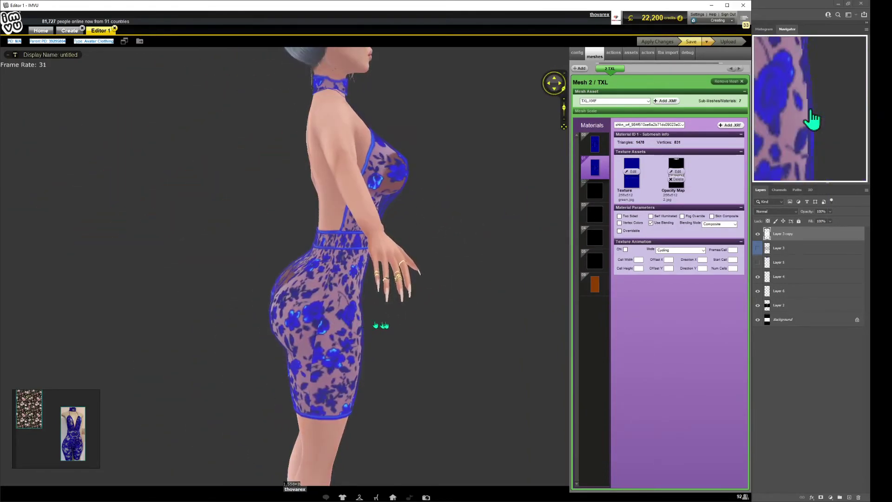
{"action": "left_click_drag", "start_coordinate": [374, 324], "coordinate": [494, 316]}
{"action": "left_click_drag", "start_coordinate": [295, 320], "coordinate": [338, 320]}
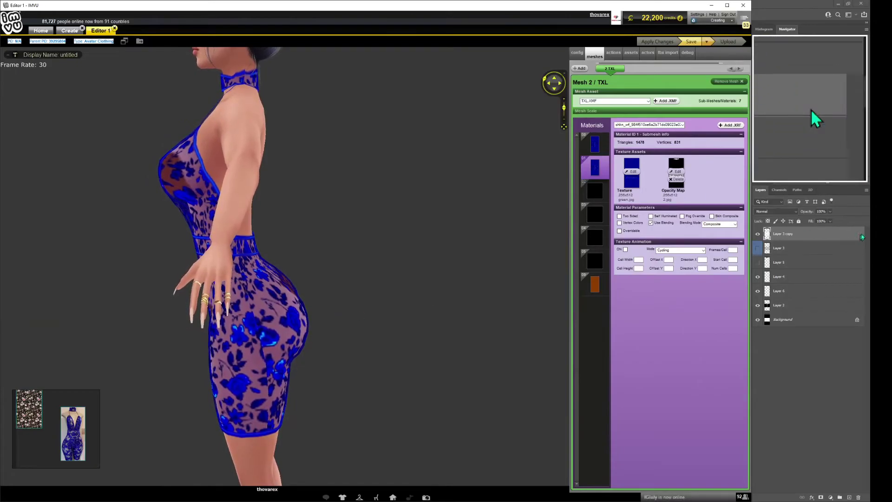
{"action": "left_click", "coordinate": [880, 237]}
{"action": "left_click_drag", "start_coordinate": [402, 313], "coordinate": [366, 325]}
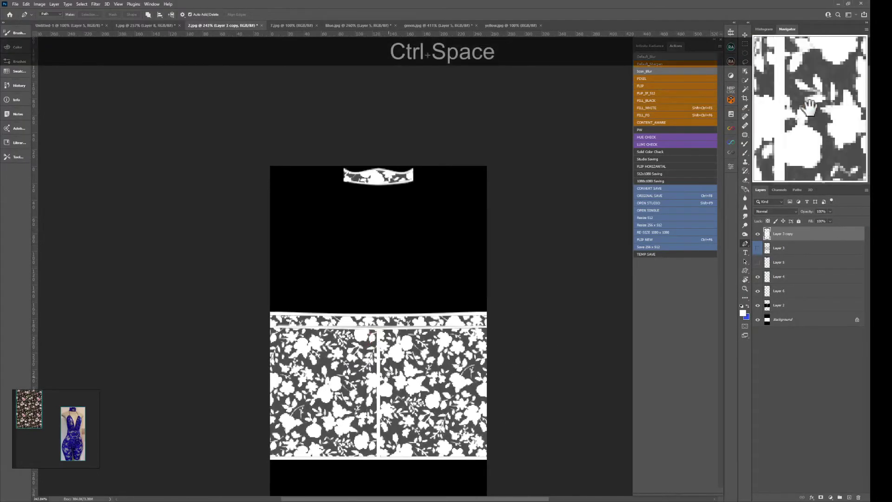
- Reopen 1.jpg from the Texturing.chkn assets folder in Photoshop 2021 and accept the update from disk
{"action": "left_click_drag", "start_coordinate": [388, 372], "coordinate": [398, 276]}
{"action": "left_click", "coordinate": [150, 25]}
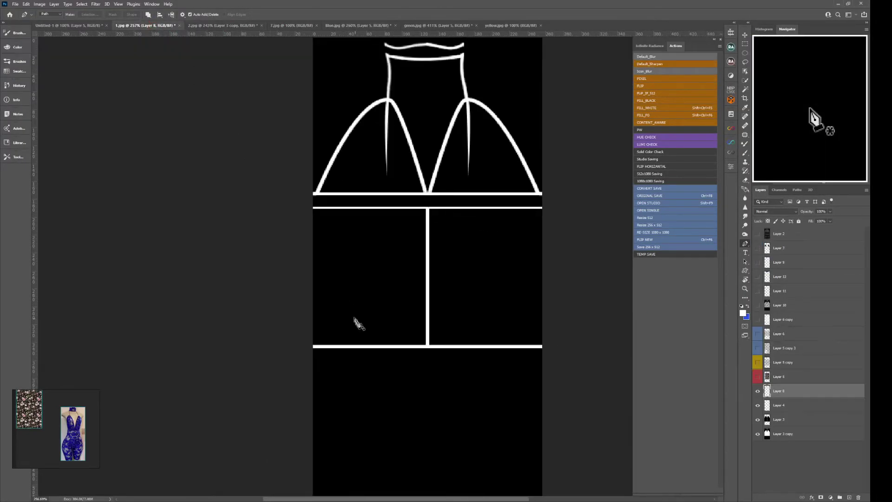
{"action": "scroll", "coordinate": [457, 200], "scroll_direction": "up", "scroll_amount": 1}
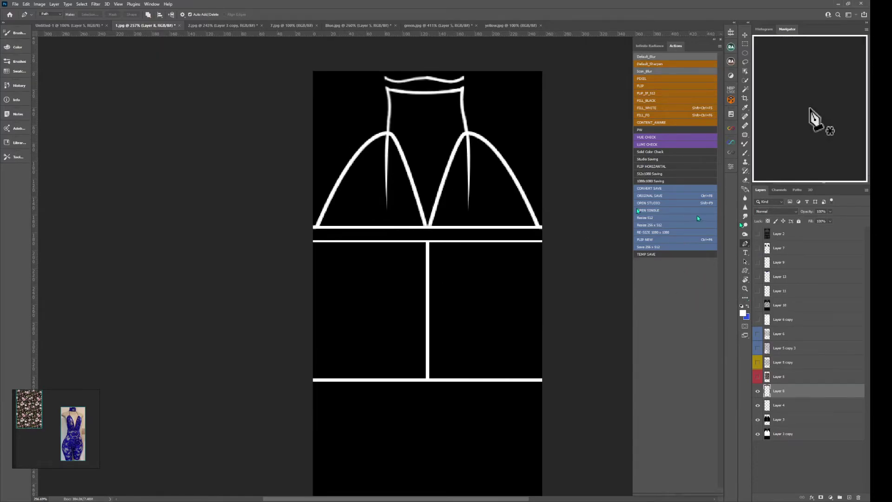
{"action": "left_click", "coordinate": [881, 234]}
{"action": "left_click", "coordinate": [140, 40]}
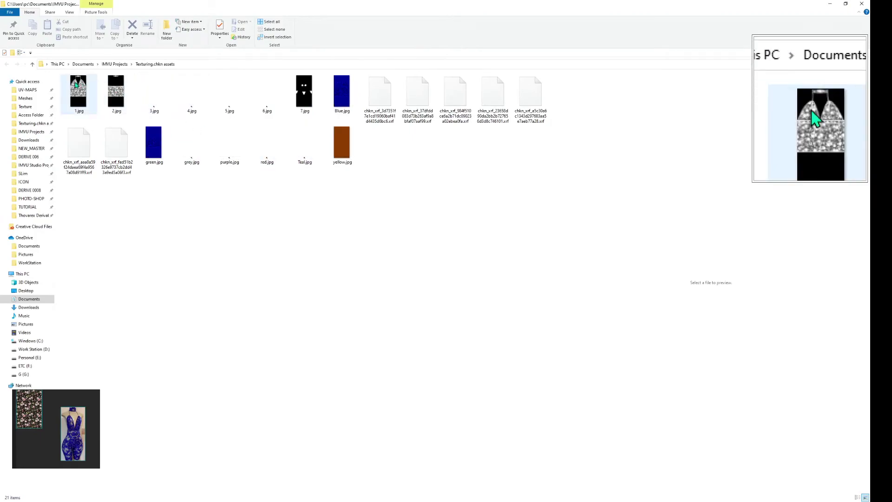
{"action": "left_click", "coordinate": [77, 90]}
{"action": "right_click", "coordinate": [78, 90]}
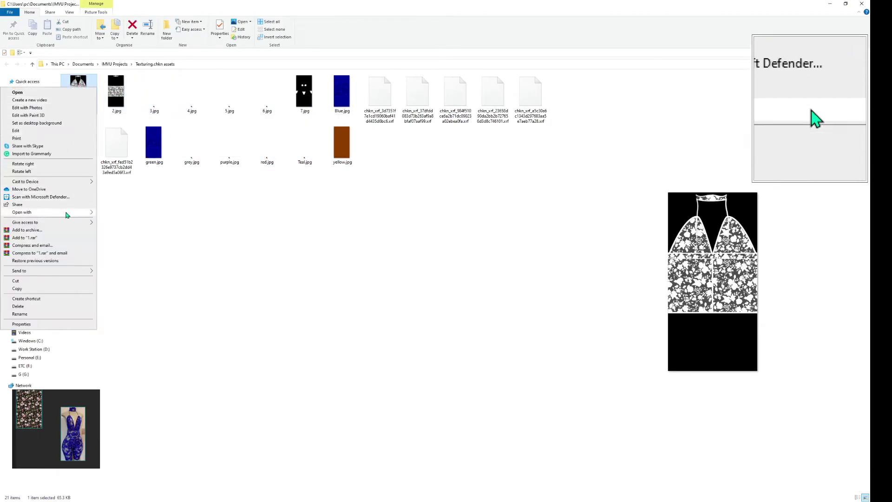
{"action": "mouse_move", "coordinate": [70, 212]}
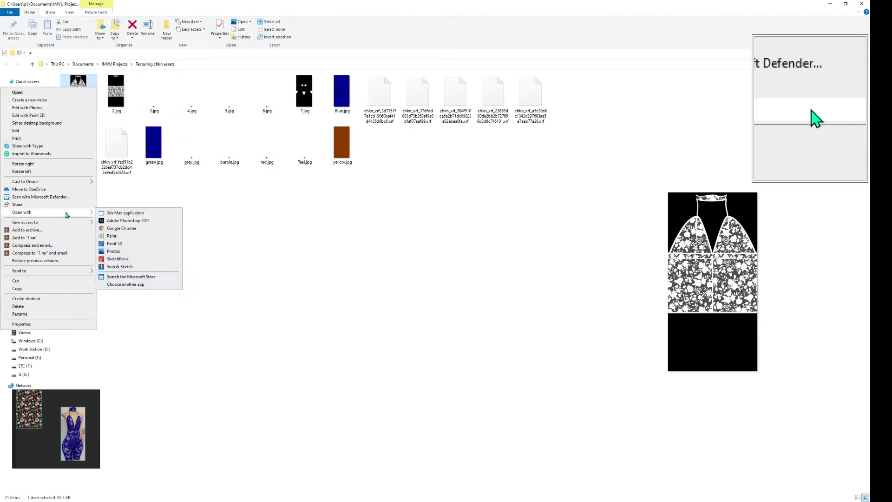
{"action": "left_click", "coordinate": [142, 223]}
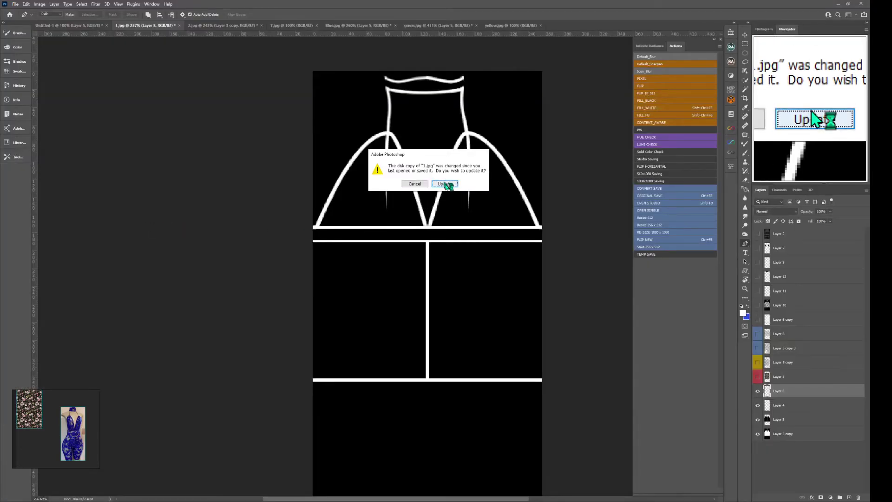
{"action": "left_click", "coordinate": [445, 185]}
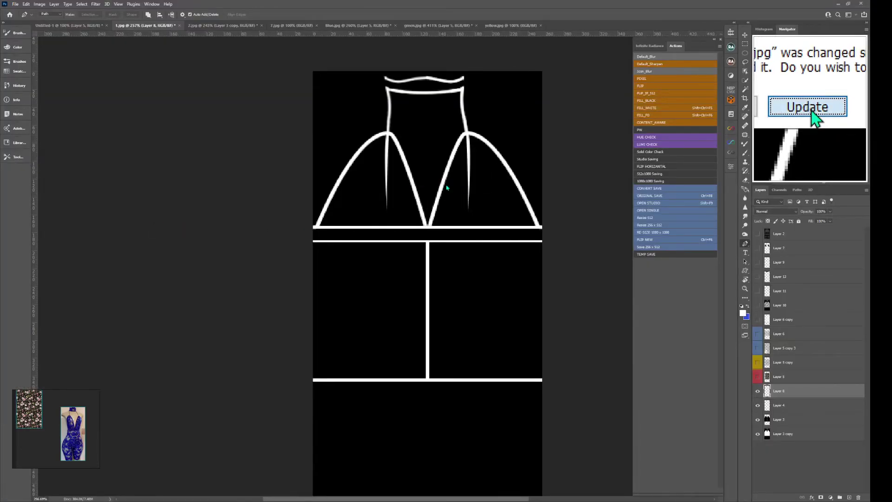
- Fill a thin strip along the floral map's left edge with white on a new layer, then duplicate it
{"action": "left_click_drag", "start_coordinate": [355, 305], "coordinate": [272, 277]}
{"action": "key", "text": "f"}
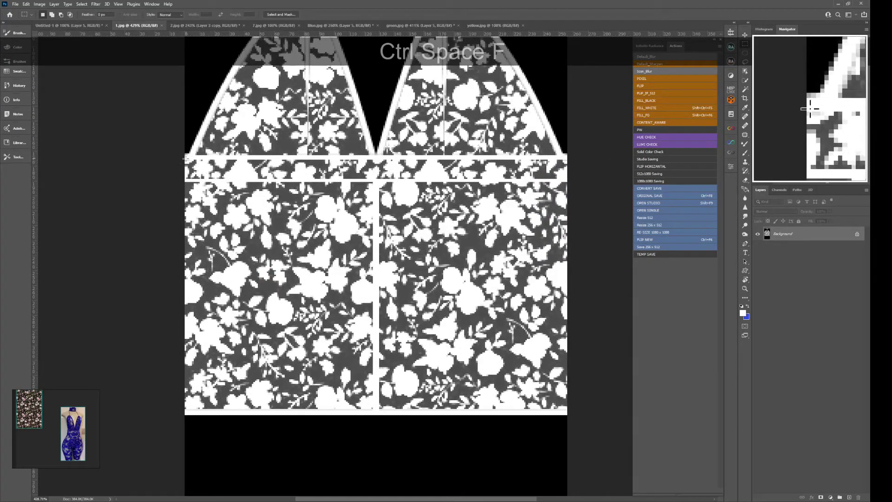
{"action": "left_click_drag", "start_coordinate": [185, 156], "coordinate": [185, 413]}
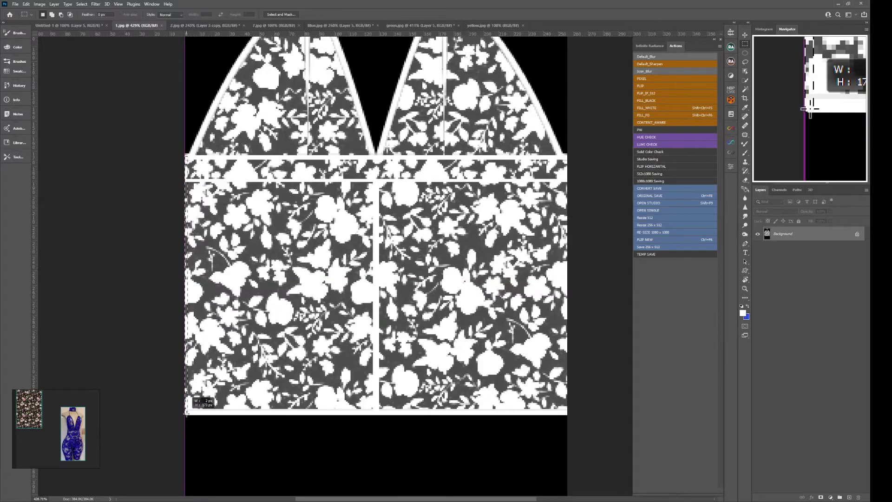
{"action": "key", "text": "ctrl+shift+alt+n"}
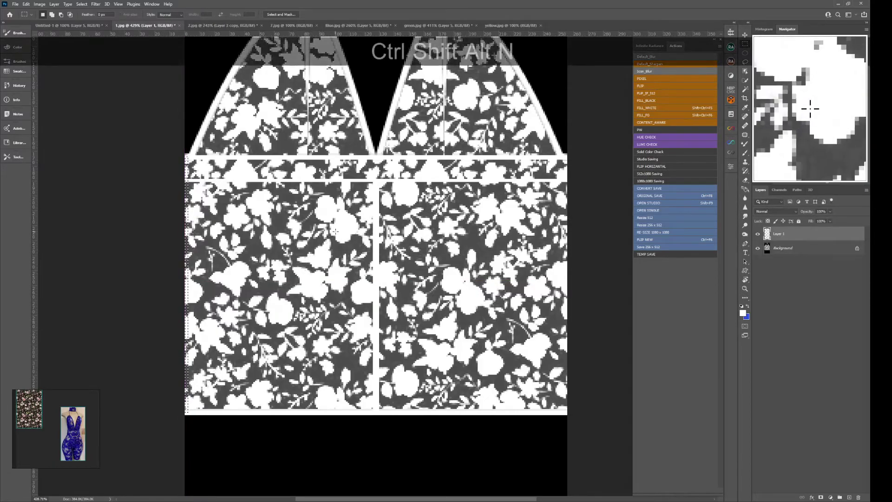
{"action": "key", "text": "ctrl+shift+F6"}
{"action": "key", "text": "ctrl+j"}
- Save the opacity map and preview the bodysuit's hips on the avatar in IMVU
{"action": "key", "text": "ctrl+F8"}
{"action": "key", "text": "alt+Tab"}
{"action": "key", "text": "alt+Tab"}
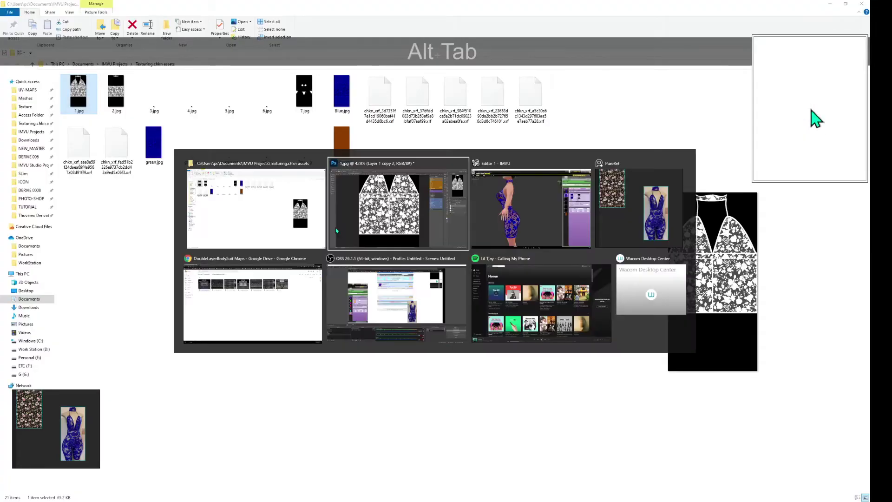
{"action": "key", "text": "alt+Tab"}
{"action": "key", "text": "ctrl+a"}
{"action": "left_click_drag", "start_coordinate": [332, 229], "coordinate": [319, 357]}
{"action": "key", "text": "alt+Tab"}
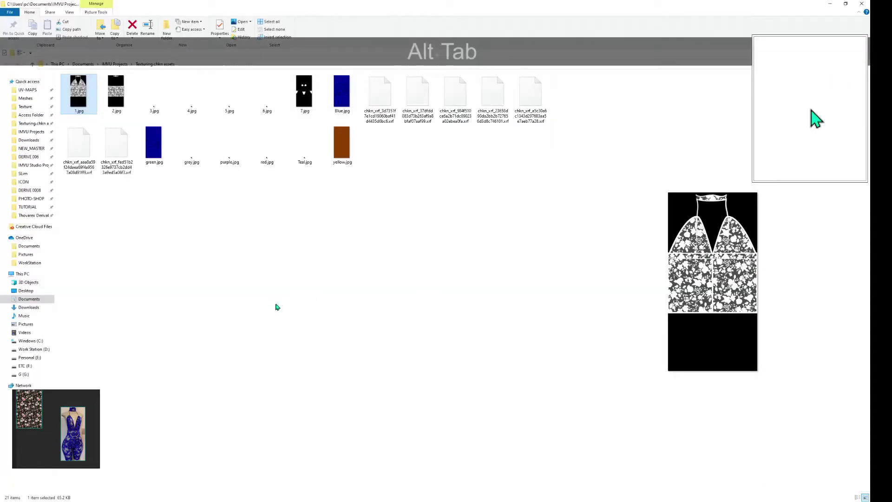
{"action": "key", "text": "alt+Tab"}
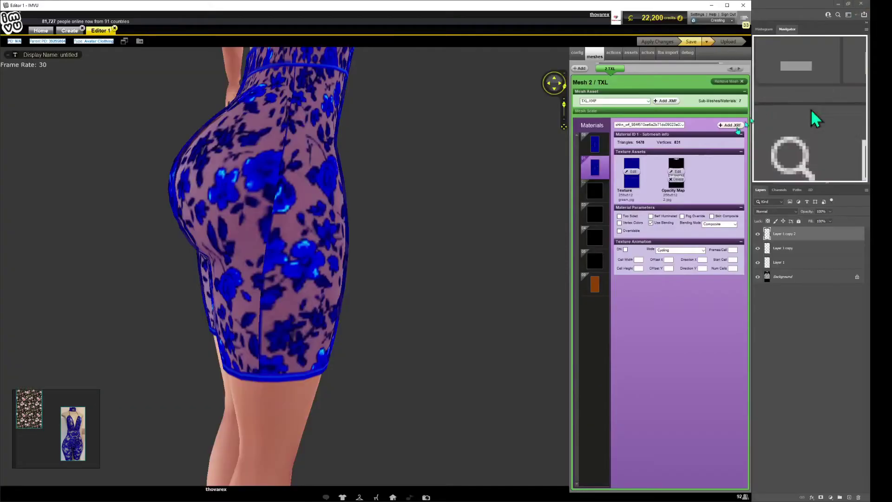
{"action": "key", "text": "alt+Tab"}
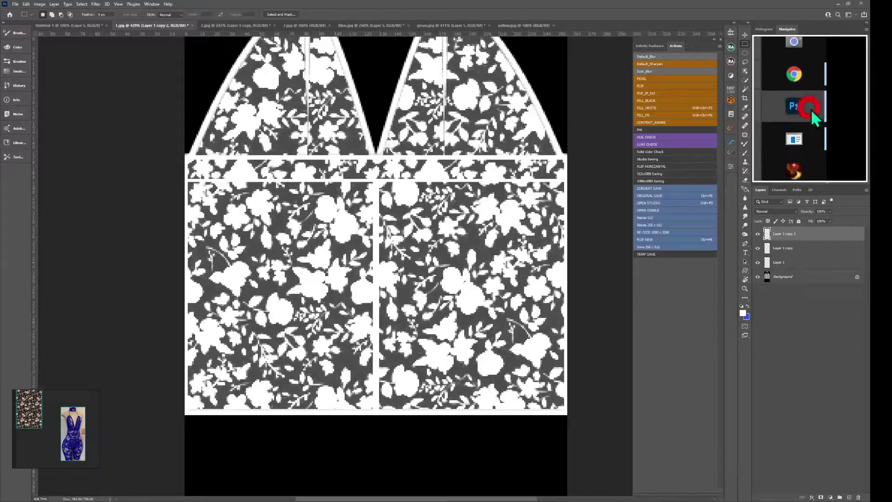
- Merge the strip copy down, copy a strip to a new layer, and nudge Layer 2 3 px right
{"action": "key", "text": "ctrl+e"}
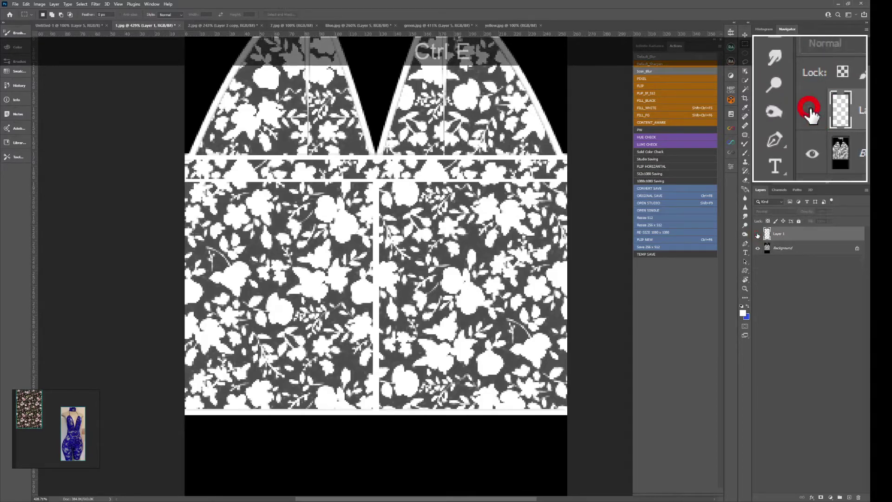
{"action": "left_click_drag", "start_coordinate": [212, 435], "coordinate": [210, 430]}
{"action": "key", "text": "ctrl+g"}
{"action": "left_click_drag", "start_coordinate": [187, 366], "coordinate": [190, 367]}
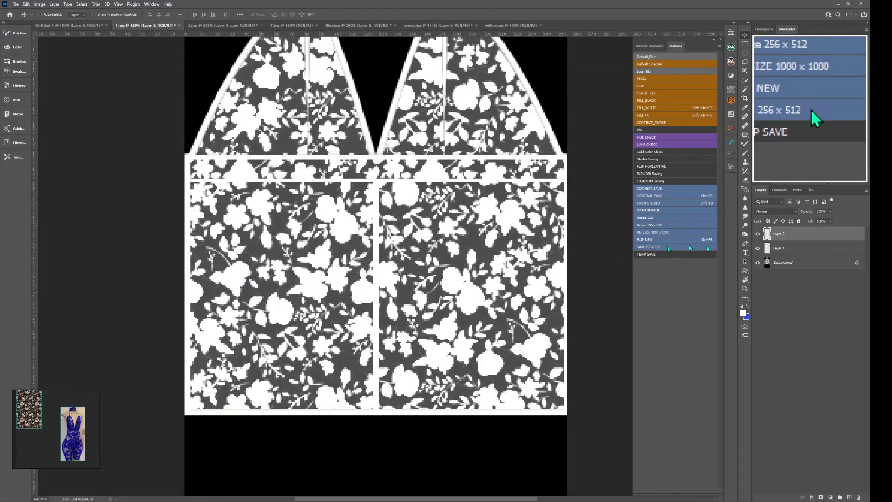
{"action": "key", "text": "ctrl"}
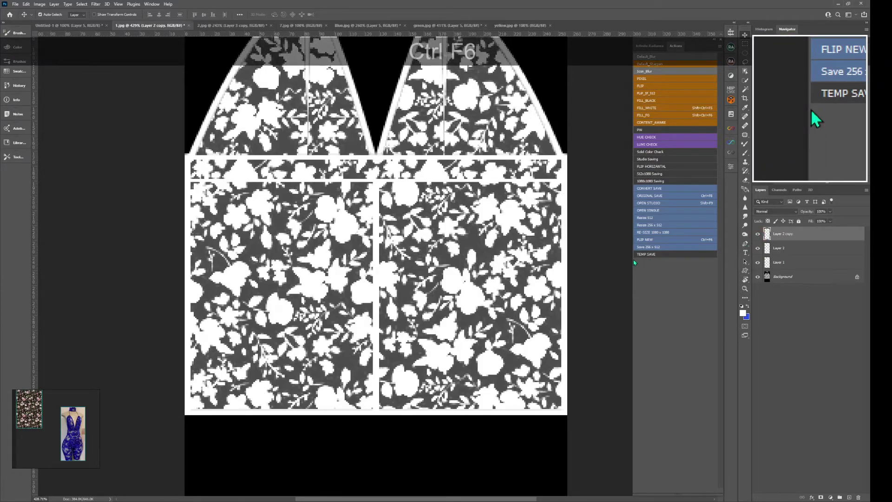
{"action": "left_click", "coordinate": [758, 233]}
{"action": "left_click", "coordinate": [758, 234]}
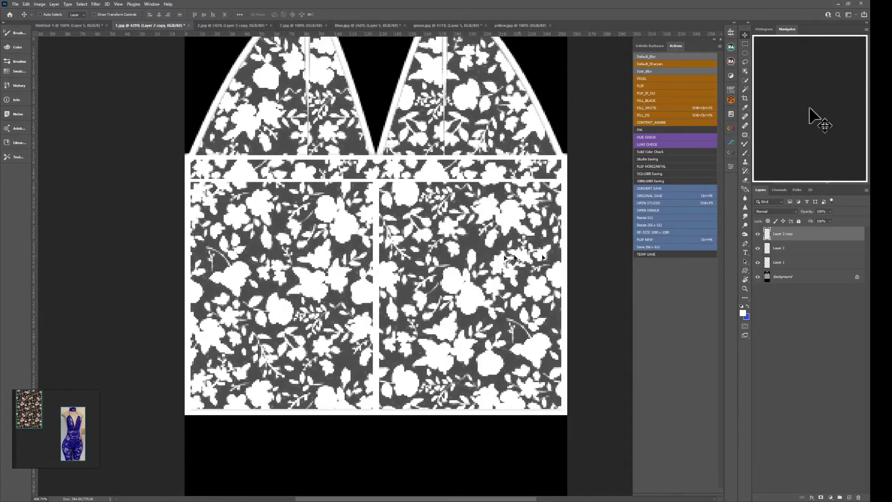
- Save the updated opacity map and check the refreshed avatar from behind in IMVU
{"action": "key", "text": "ctrl+F8"}
{"action": "key", "text": "alt+Tab"}
{"action": "key", "text": "ctrl+a"}
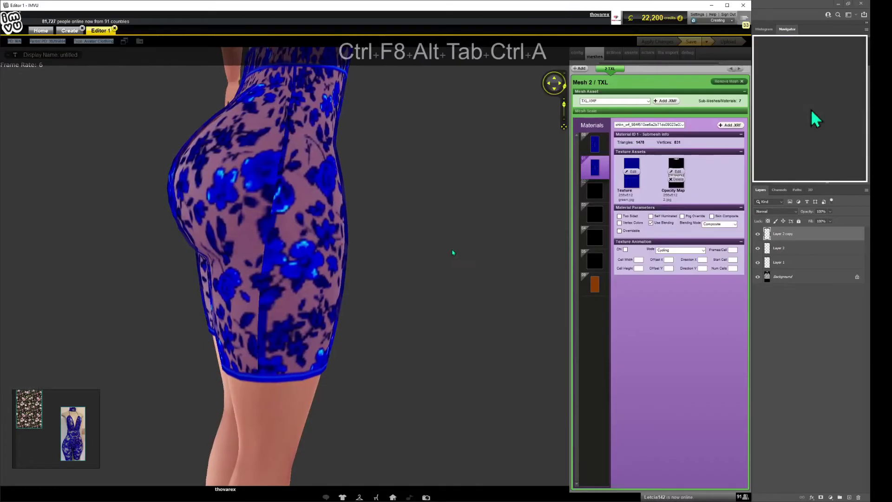
{"action": "mouse_move", "coordinate": [411, 257]}
{"action": "left_mouse_down"}
{"action": "mouse_move", "coordinate": [367, 272]}
{"action": "mouse_move", "coordinate": [408, 269]}
{"action": "left_mouse_up"}
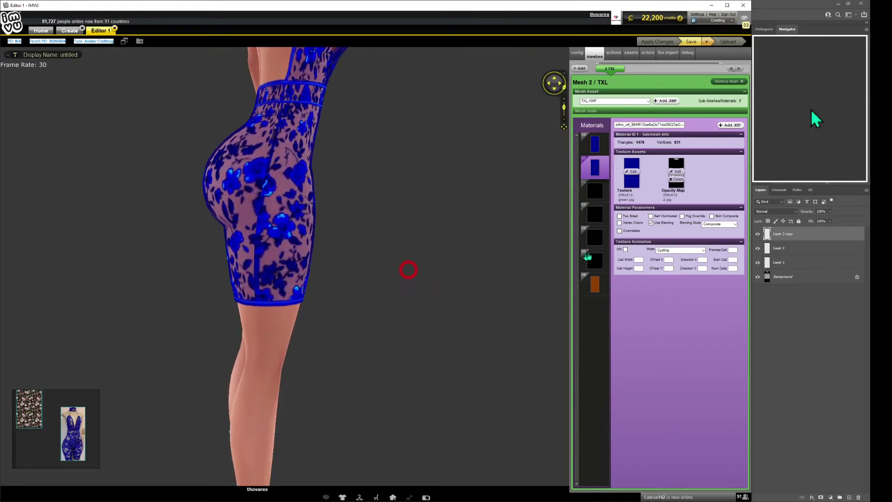
{"action": "key", "text": "alt+Tab"}
- Merge the visible layers and paste the white strips in place into Blue.jpg
{"action": "key", "text": "shift+ctrl+e"}
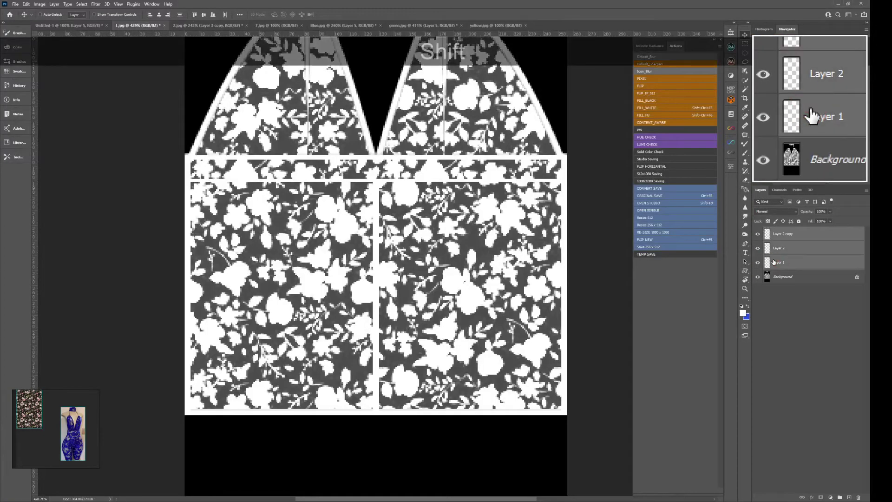
{"action": "left_click", "coordinate": [758, 236]}
{"action": "left_click", "coordinate": [758, 235]}
{"action": "left_click", "coordinate": [758, 236]}
{"action": "left_click", "coordinate": [758, 235]}
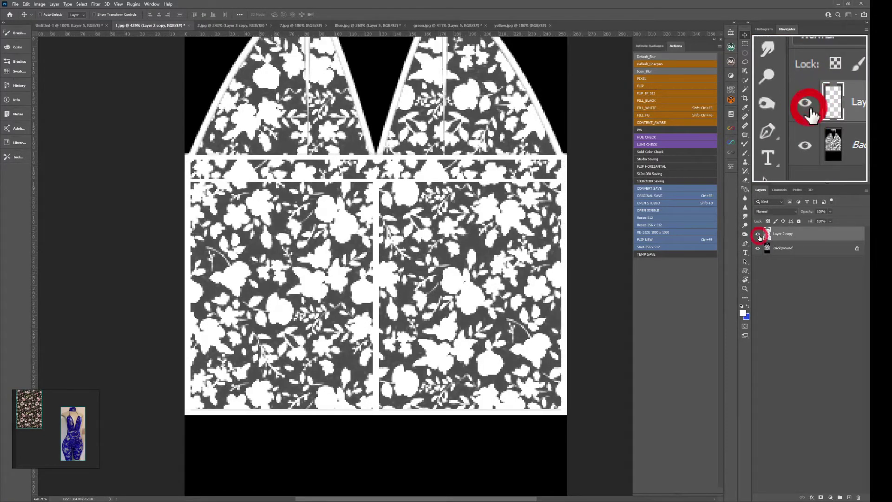
{"action": "key", "text": "ctrl"}
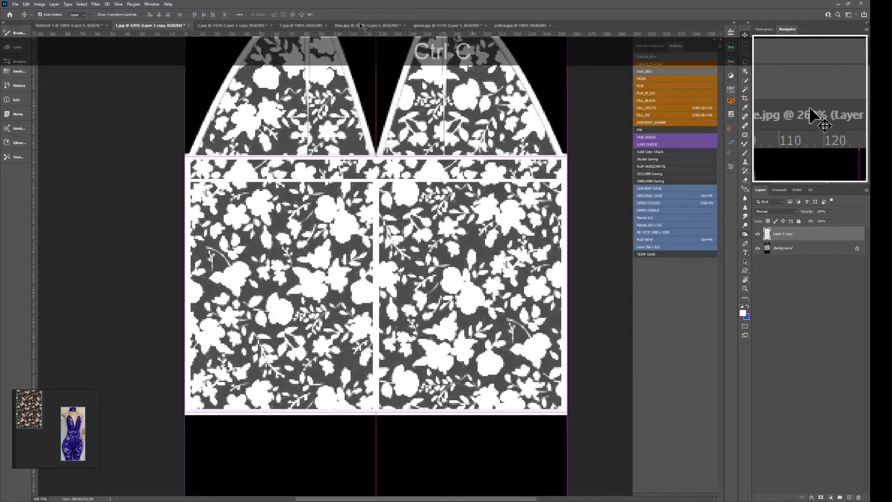
{"action": "left_click", "coordinate": [367, 25]}
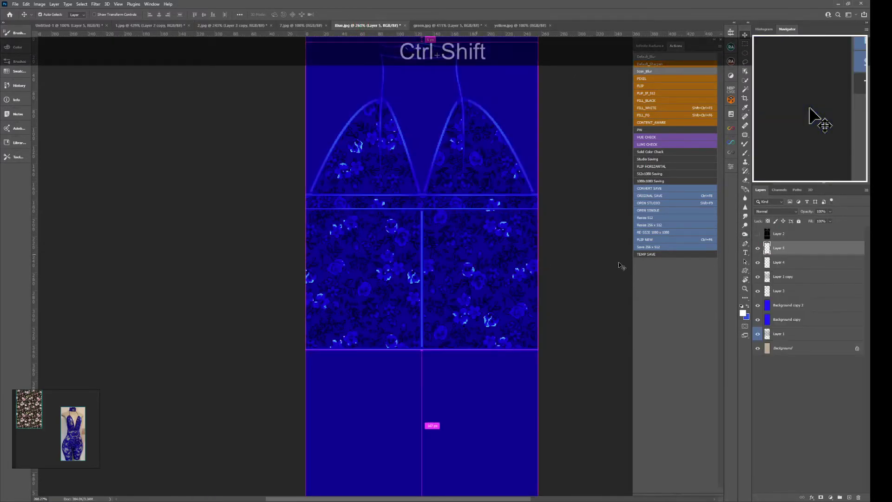
{"action": "key", "text": "ctrl+shift+v"}
- Hide the pasted Layer 2 copy and stamp the visible layers above Layer 5 onto a new layer
{"action": "mouse_move", "coordinate": [426, 312]}
{"action": "left_mouse_down"}
{"action": "mouse_move", "coordinate": [452, 312]}
{"action": "mouse_move", "coordinate": [424, 293]}
{"action": "mouse_move", "coordinate": [423, 310]}
{"action": "left_mouse_up"}
{"action": "left_click", "coordinate": [759, 250]}
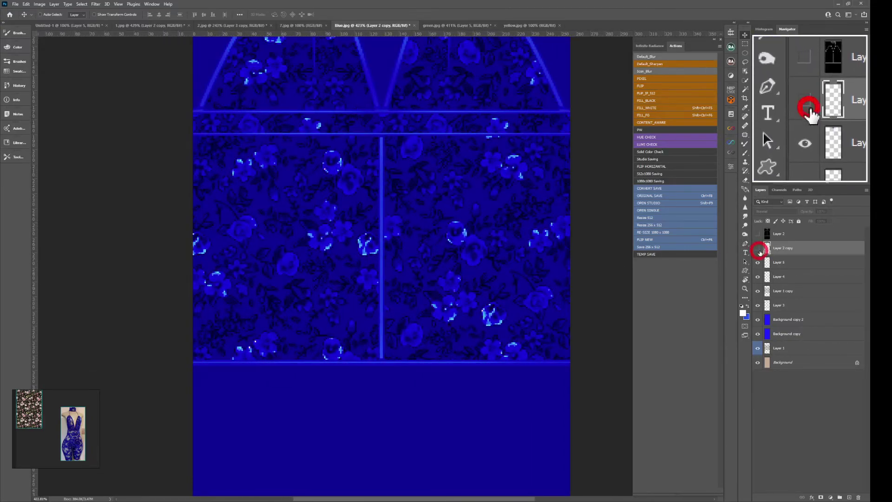
{"action": "left_click", "coordinate": [774, 263]}
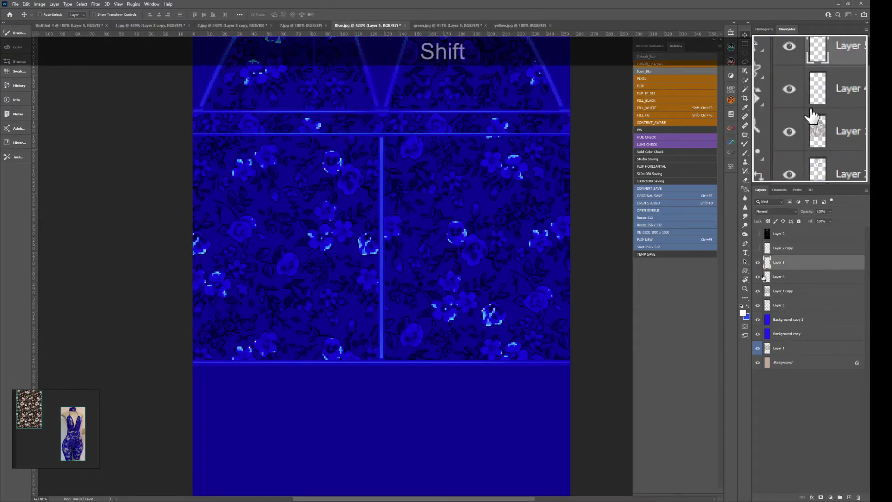
{"action": "key", "text": "ctrl+shift+alt+e"}
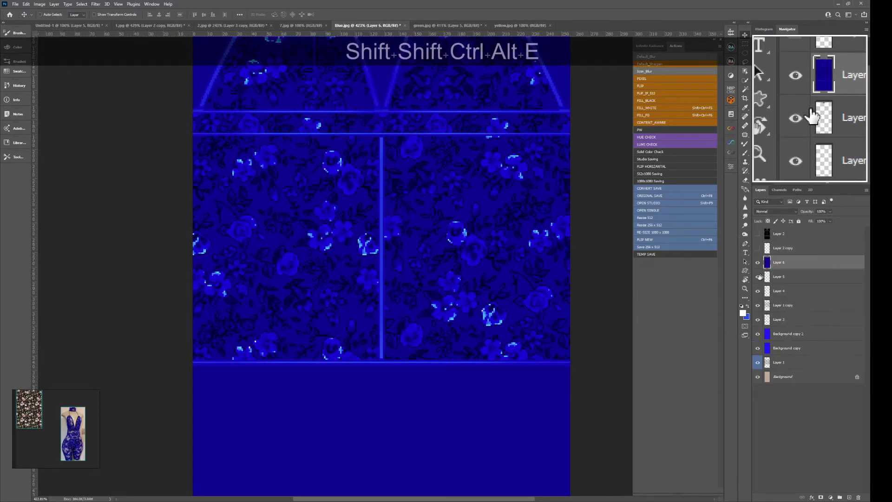
- Copy a thin seam strip, rotate it 90° clockwise and move it to the map's left edge
{"action": "key", "text": "f"}
{"action": "left_click_drag", "start_coordinate": [193, 360], "coordinate": [389, 377]}
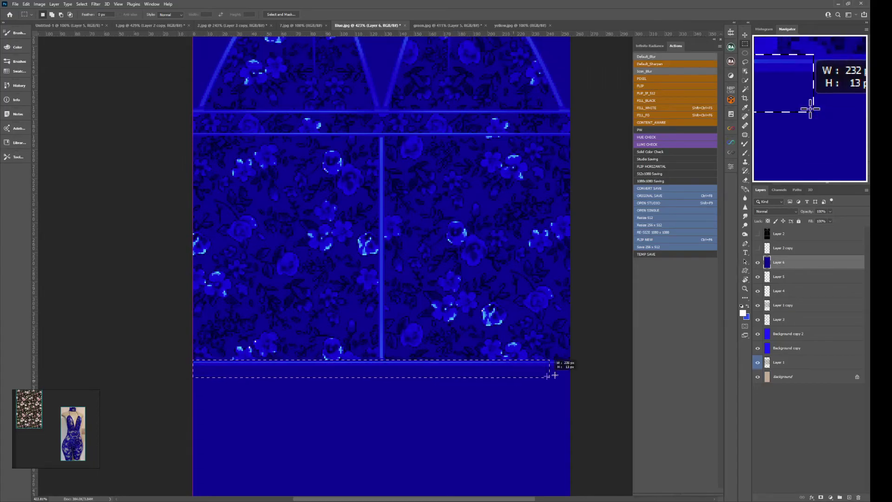
{"action": "left_click_drag", "start_coordinate": [547, 376], "coordinate": [584, 374]}
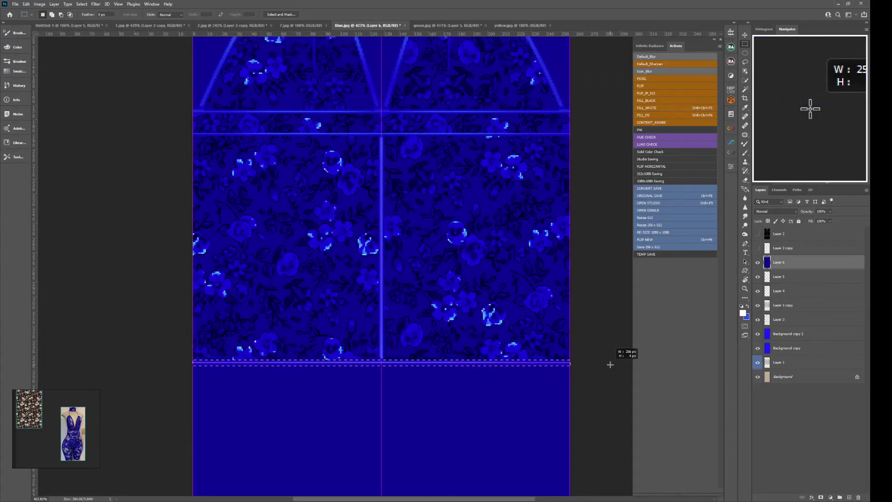
{"action": "left_click_drag", "start_coordinate": [611, 363], "coordinate": [612, 365]}
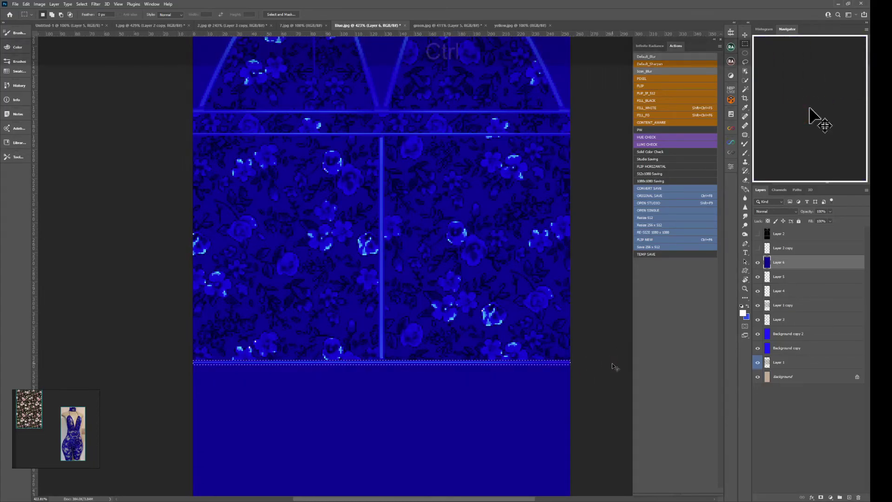
{"action": "key", "text": "ctrl+j"}
{"action": "key", "text": "ctrl+t"}
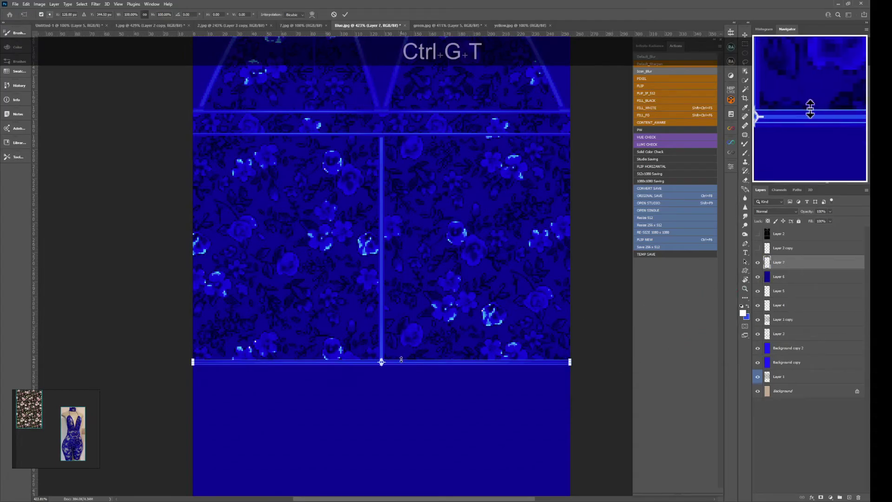
{"action": "right_click", "coordinate": [400, 361]}
{"action": "left_click", "coordinate": [431, 462]}
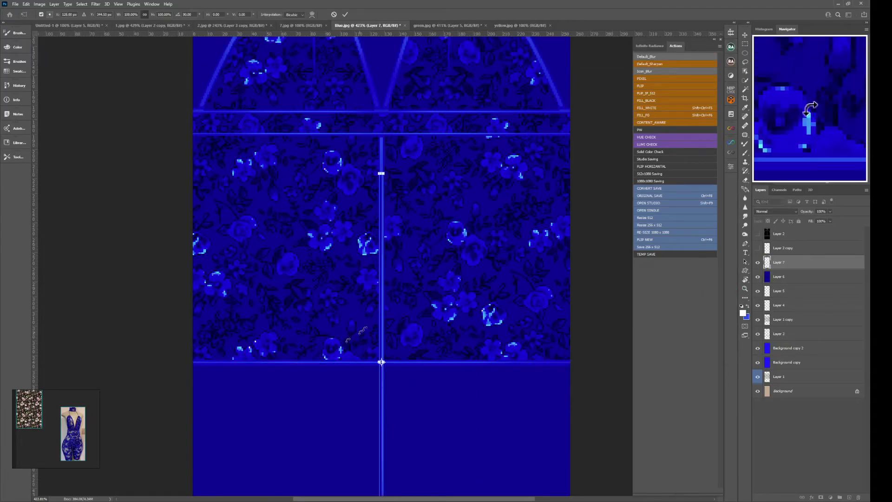
{"action": "left_click_drag", "start_coordinate": [383, 310], "coordinate": [198, 220]}
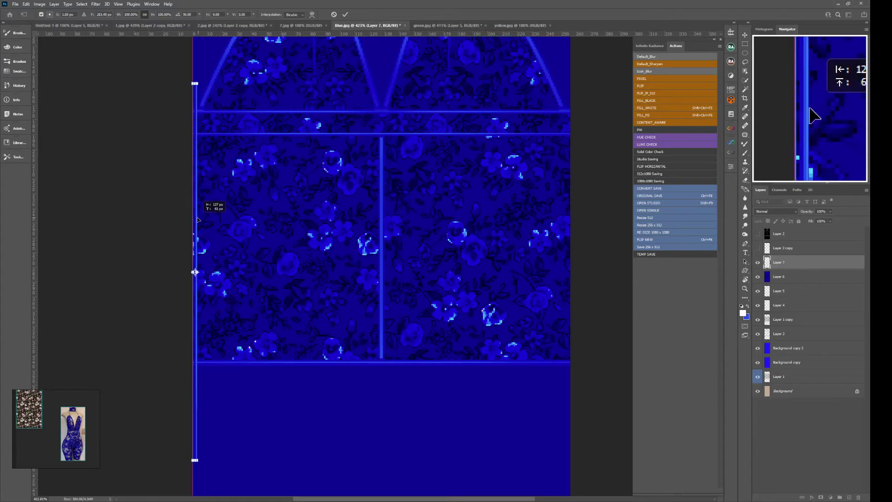
{"action": "key", "text": "ctrl+Return"}
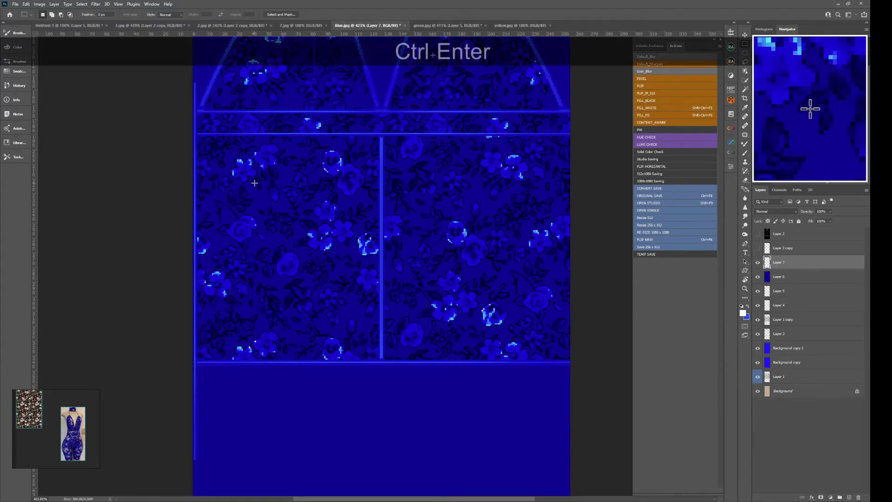
- Delete the stray light pixels near the top-left and left edges, then deselect
{"action": "left_click_drag", "start_coordinate": [234, 108], "coordinate": [233, 110]}
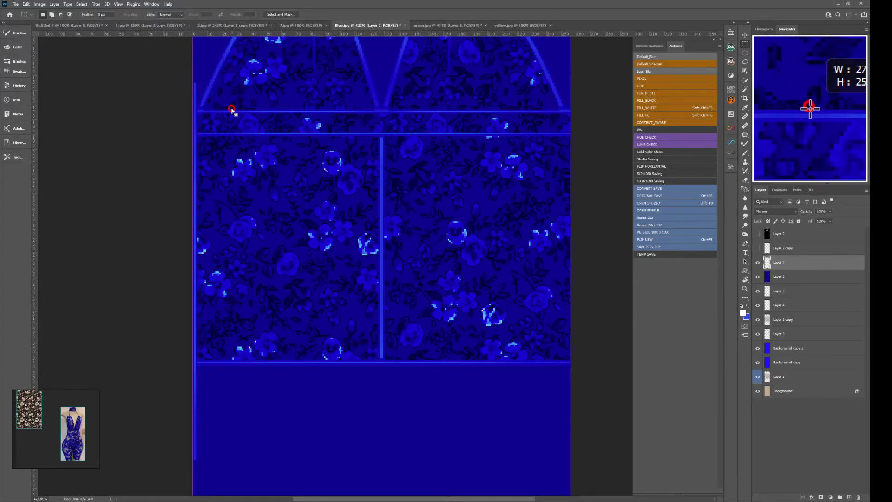
{"action": "key", "text": "Delete"}
{"action": "left_click_drag", "start_coordinate": [297, 451], "coordinate": [126, 366]}
{"action": "key", "text": "Delete"}
{"action": "left_click", "coordinate": [341, 245]}
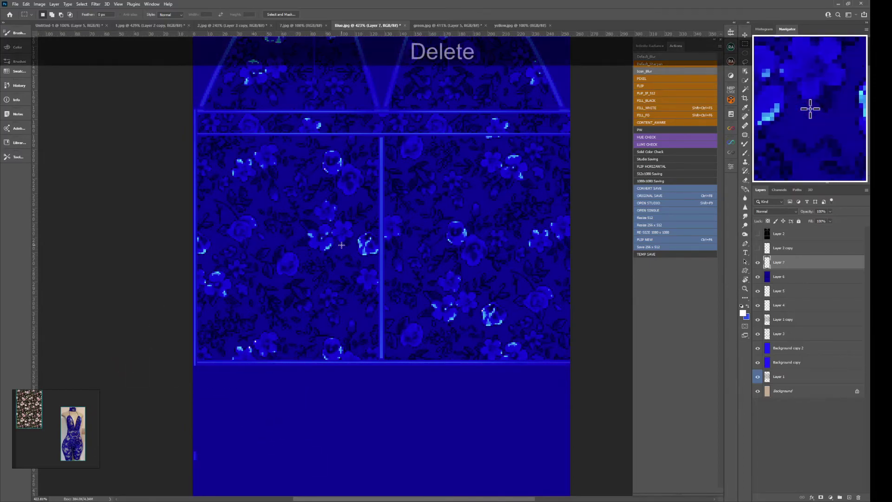
- Create a mirrored copy of Layer 7, save the texture and reload it on the IMVU avatar
{"action": "key", "text": "ctrl+F6"}
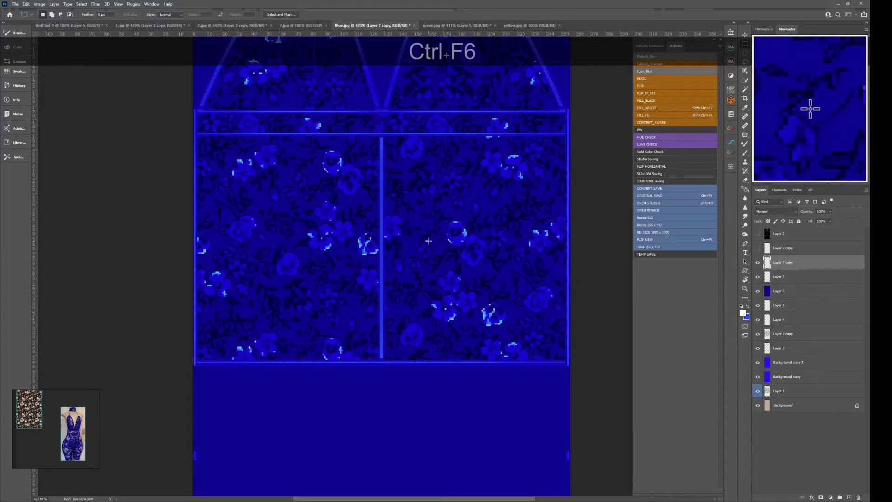
{"action": "key", "text": "ctrl+F8"}
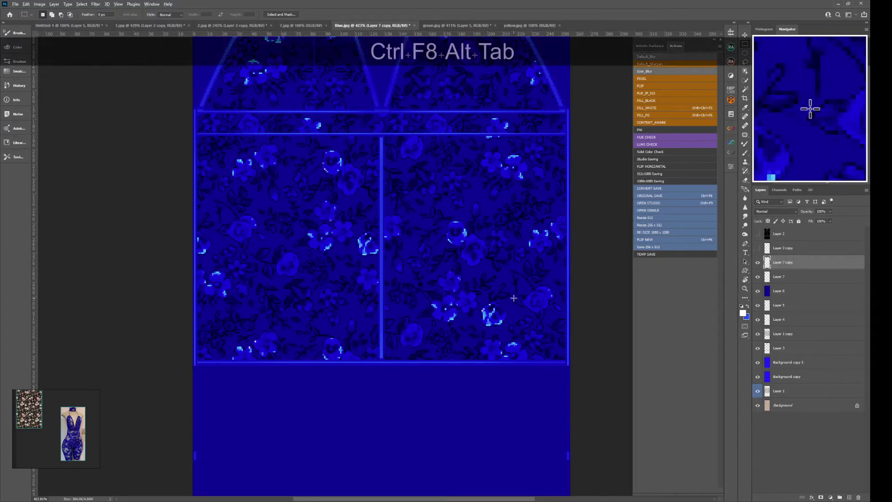
{"action": "key", "text": "alt+Tab"}
{"action": "key", "text": "ctrl+a"}
- Orbit and zoom around the avatar to review the blue floral bodysuit, then return to Photoshop
{"action": "scroll", "coordinate": [398, 271], "scroll_direction": "up", "scroll_amount": 4}
{"action": "left_click_drag", "start_coordinate": [408, 276], "coordinate": [433, 242]}
{"action": "scroll", "coordinate": [273, 263], "scroll_direction": "down", "scroll_amount": 6}
{"action": "scroll", "coordinate": [382, 277], "scroll_direction": "up", "scroll_amount": 2}
{"action": "scroll", "coordinate": [408, 245], "scroll_direction": "down", "scroll_amount": 6}
{"action": "scroll", "coordinate": [424, 235], "scroll_direction": "up", "scroll_amount": 5}
{"action": "scroll", "coordinate": [424, 235], "scroll_direction": "down", "scroll_amount": 6}
{"action": "scroll", "coordinate": [433, 237], "scroll_direction": "up", "scroll_amount": 4}
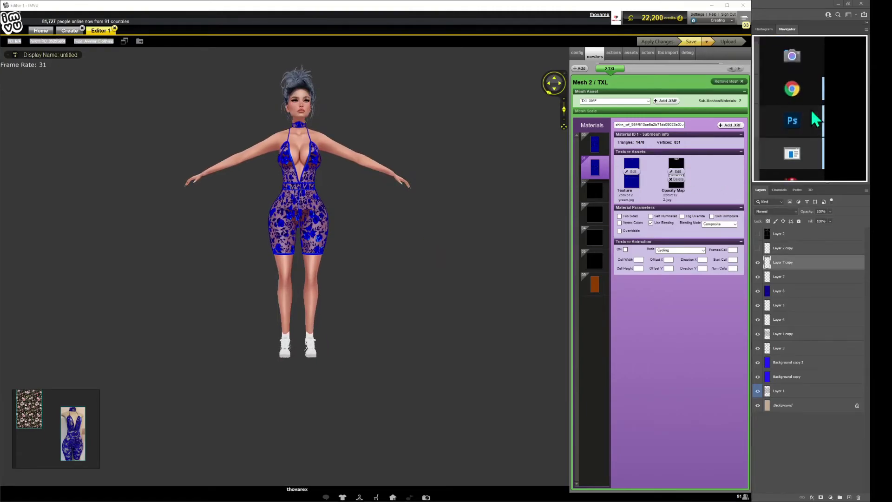
{"action": "left_click", "coordinate": [886, 140]}
- Erase the bottom strip and the vertical line below the bodice from Layer 7
{"action": "scroll", "coordinate": [510, 159], "scroll_direction": "up", "scroll_amount": 4}
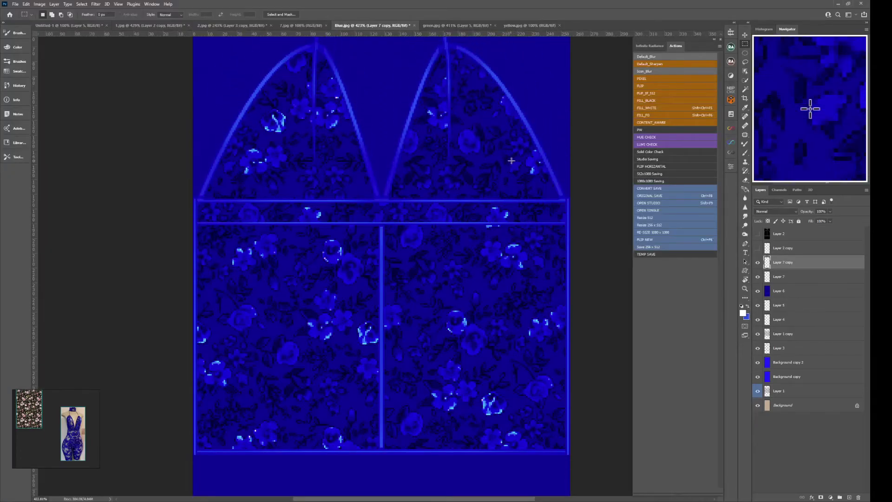
{"action": "left_click_drag", "start_coordinate": [483, 304], "coordinate": [460, 234]}
{"action": "left_click_drag", "start_coordinate": [247, 346], "coordinate": [534, 406]}
{"action": "key", "text": "Delete"}
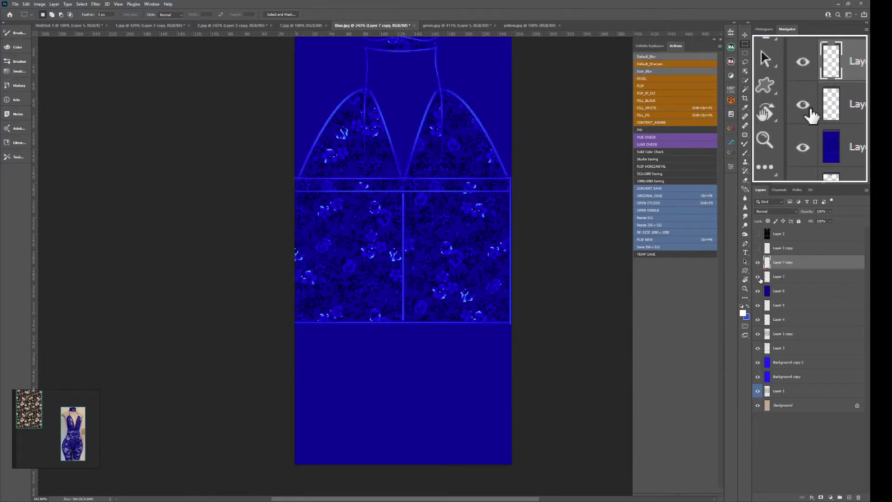
{"action": "left_click", "coordinate": [776, 277]}
{"action": "left_click_drag", "start_coordinate": [557, 415], "coordinate": [558, 416]}
{"action": "left_click_drag", "start_coordinate": [221, 354], "coordinate": [221, 354]}
{"action": "key", "text": "Delete"}
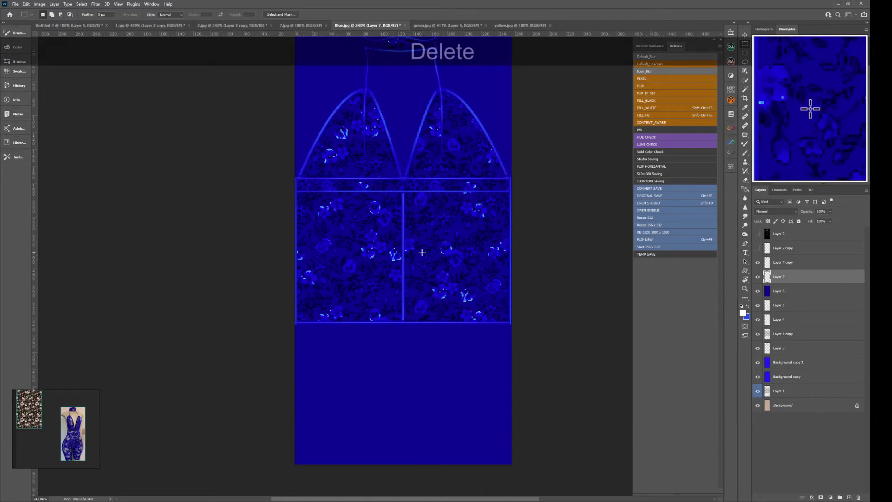
- Stamp the visible layers from Layer 7 copy into a new Layer 8
{"action": "left_click", "coordinate": [777, 263]}
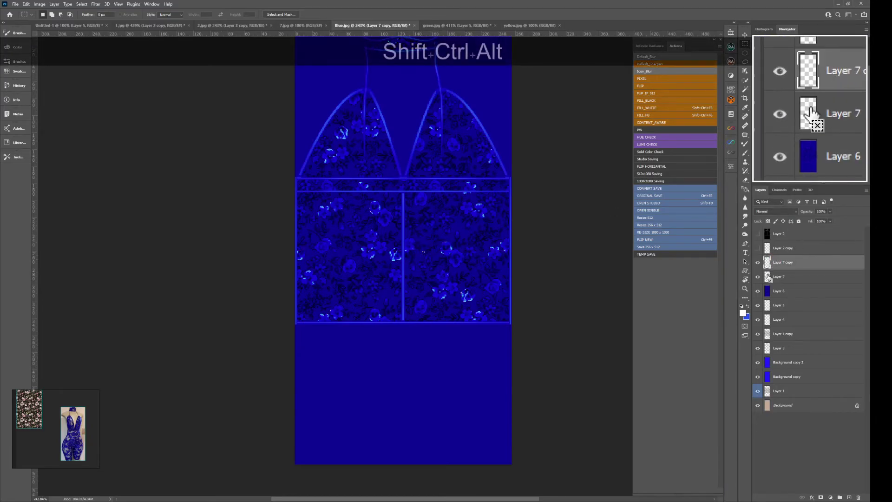
{"action": "key", "text": "ctrl+shift+alt+e"}
{"action": "key", "text": "ctrl+space"}
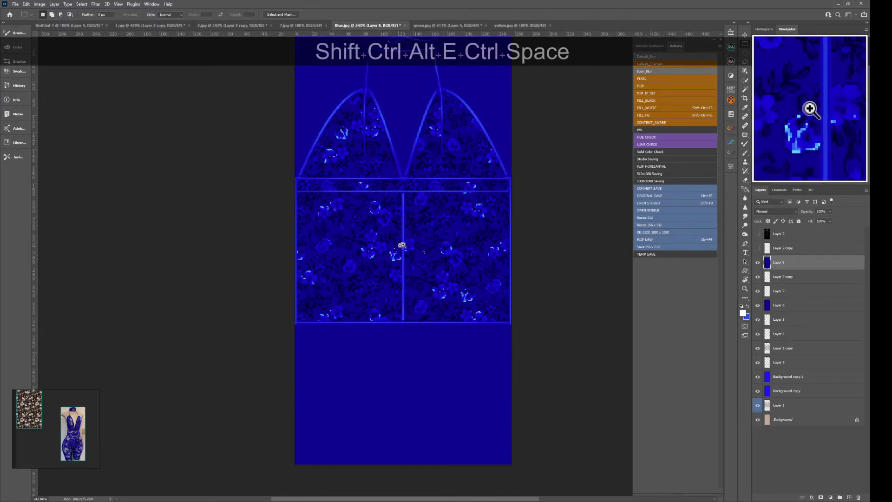
{"action": "left_click_drag", "start_coordinate": [400, 245], "coordinate": [409, 243]}
{"action": "left_click_drag", "start_coordinate": [415, 188], "coordinate": [377, 277]}
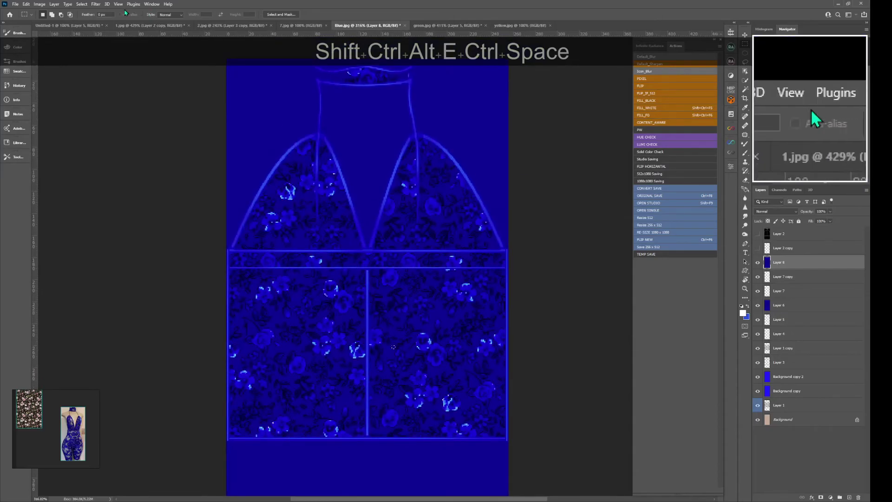
- Apply the Paint Daubs filter from the Filter Gallery to Layer 8
{"action": "left_click", "coordinate": [96, 4]}
{"action": "left_click", "coordinate": [111, 42]}
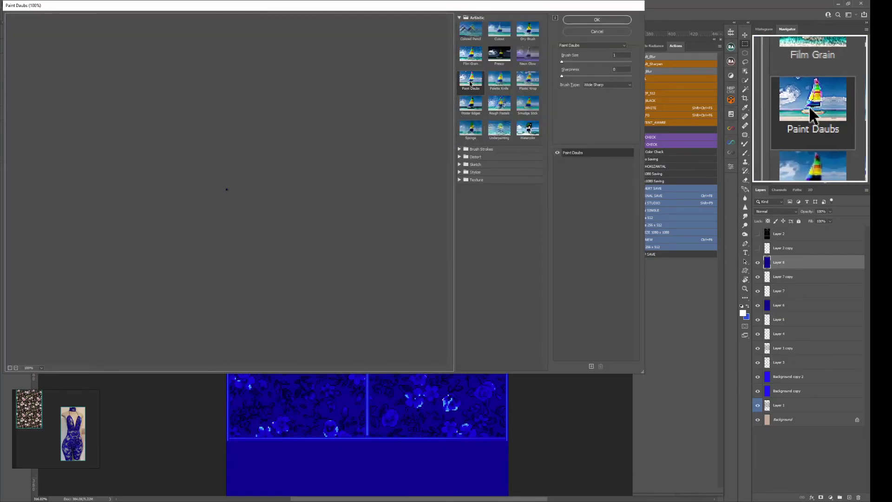
{"action": "left_click", "coordinate": [606, 31]}
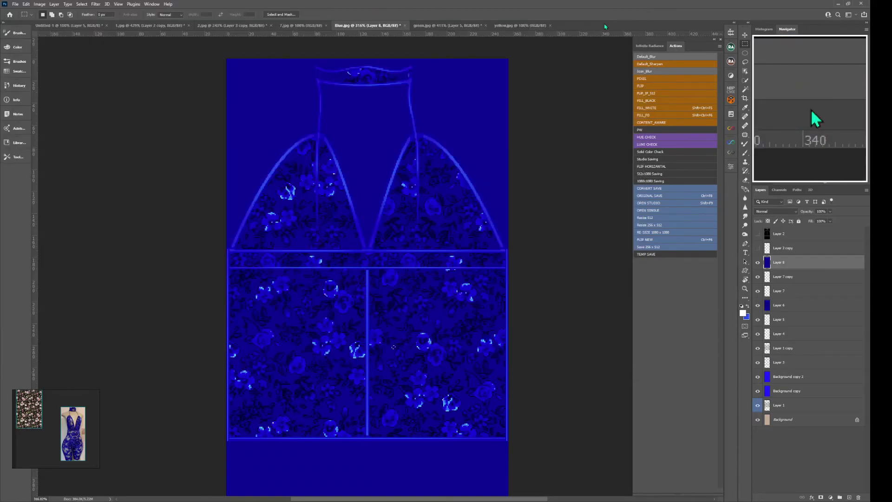
{"action": "key", "text": "ctrl+d"}
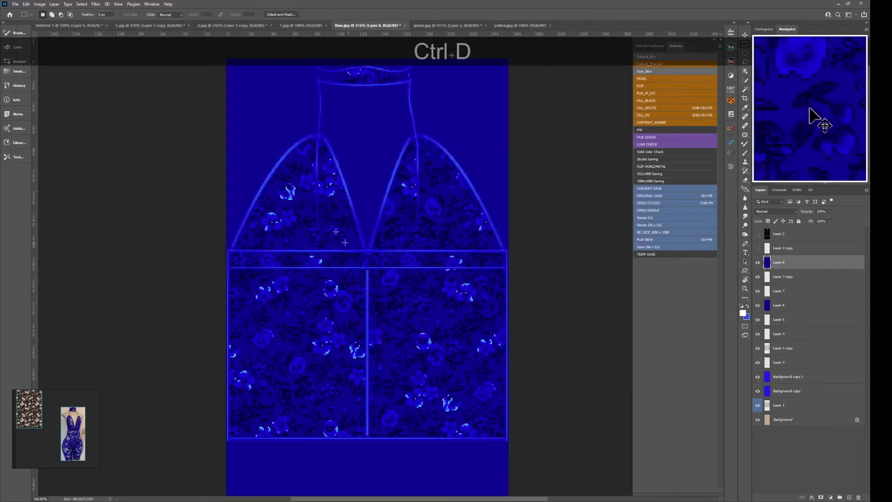
{"action": "left_click", "coordinate": [97, 6]}
{"action": "left_click", "coordinate": [113, 44]}
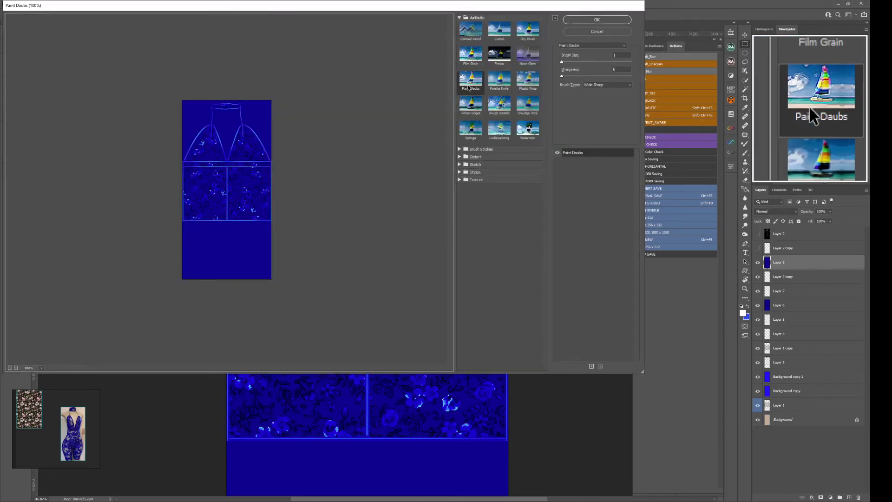
{"action": "left_click", "coordinate": [469, 86]}
{"action": "left_click", "coordinate": [570, 21]}
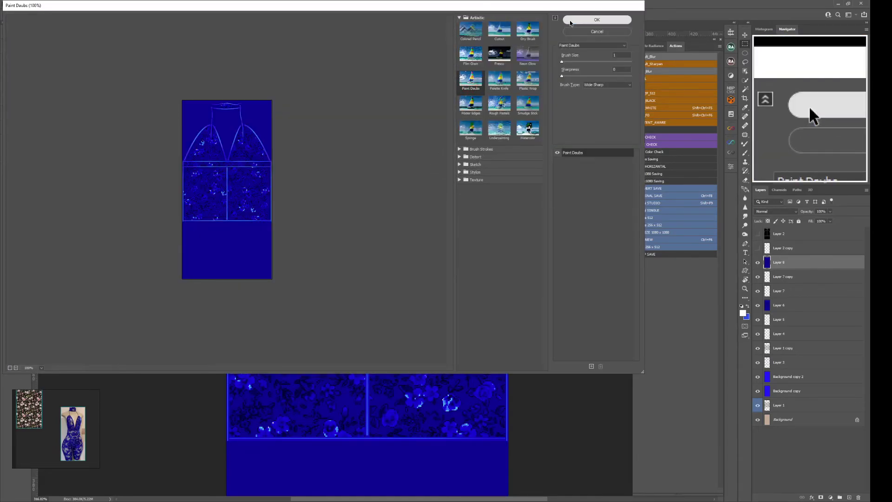
- Zoom to 389% and toggle Layer 8 to compare the texture before and after Paint Daubs
{"action": "key", "text": "ctrl+space"}
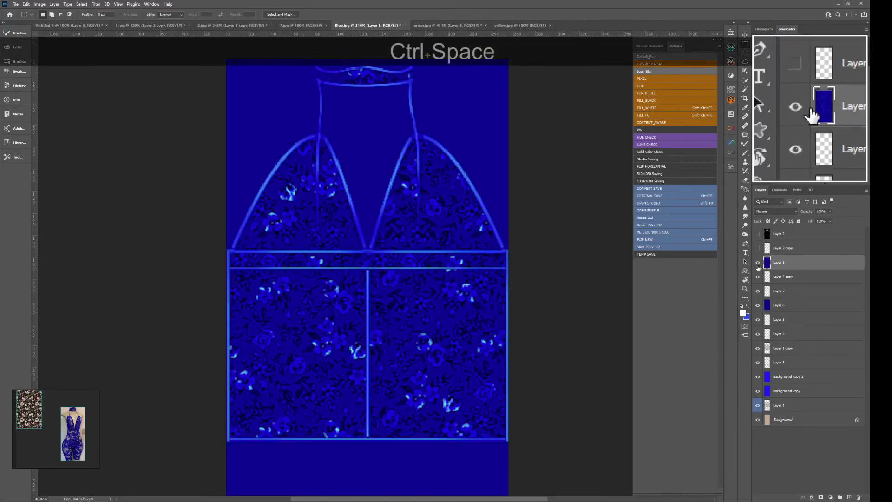
{"action": "key", "text": "ctrl+space"}
{"action": "left_click", "coordinate": [534, 360], "text": "ctrl"}
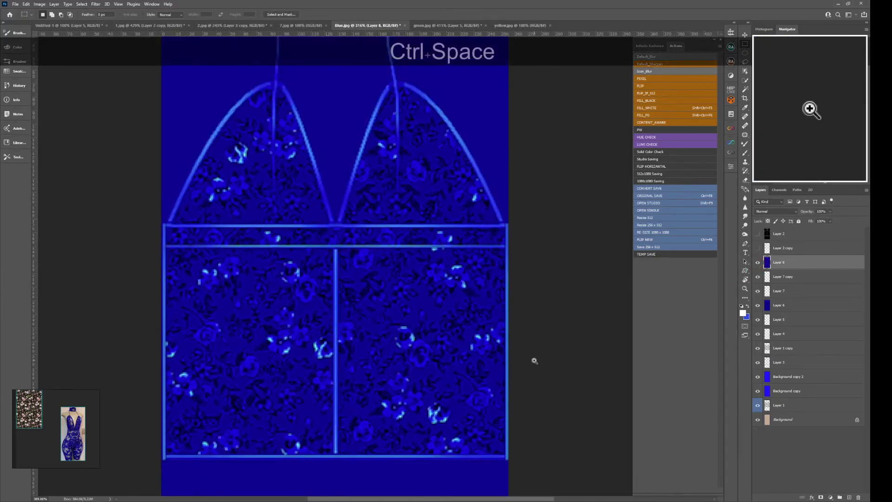
{"action": "left_click", "coordinate": [758, 262]}
{"action": "left_click", "coordinate": [758, 262]}
{"action": "left_click", "coordinate": [757, 263]}
{"action": "left_click", "coordinate": [758, 263]}
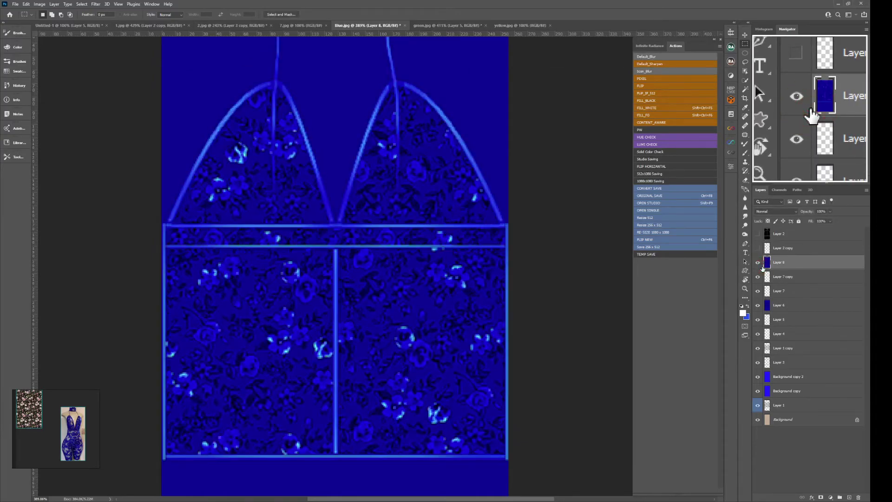
{"action": "left_click", "coordinate": [758, 263]}
{"action": "left_click", "coordinate": [757, 263]}
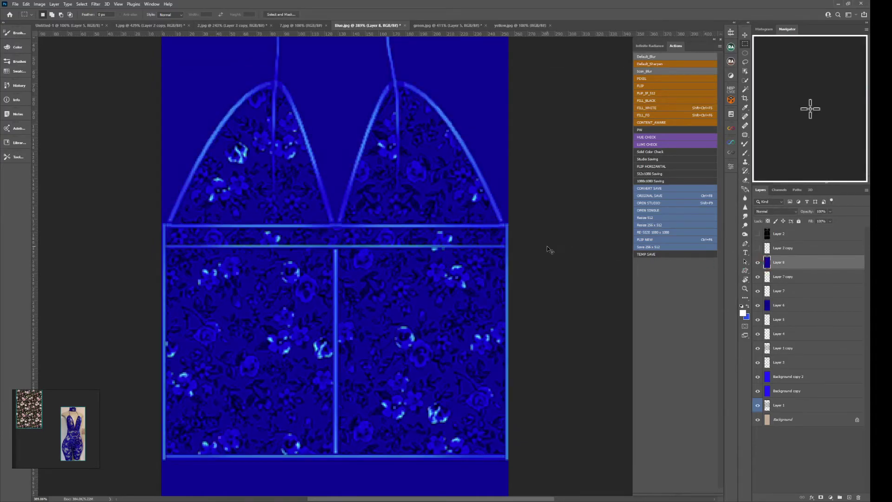
- Save the texture and refresh the avatar with it in IMVU
{"action": "key", "text": "ctrl+F8"}
{"action": "key", "text": "alt+Tab"}
{"action": "key", "text": "ctrl+a"}
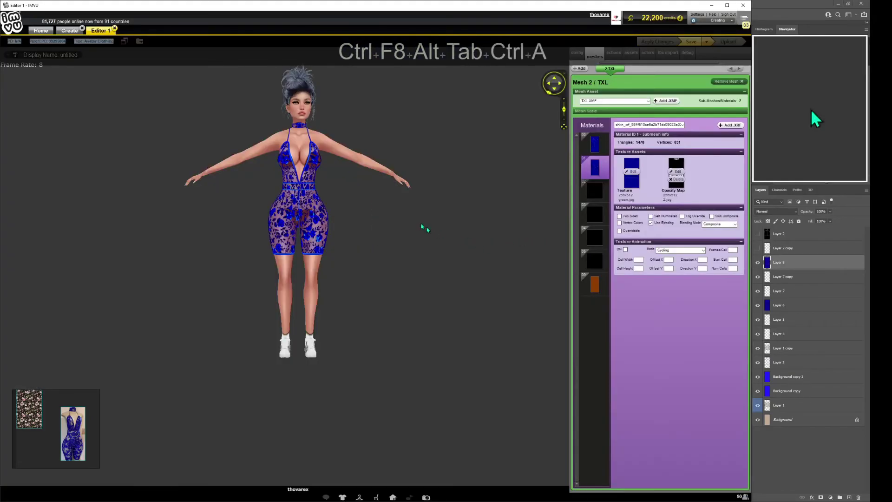
- Zoom and orbit around the avatar's hips to inspect the Paint Daubs bodysuit, then return to Photoshop
{"action": "scroll", "coordinate": [416, 209], "scroll_direction": "up", "scroll_amount": 5}
{"action": "mouse_move", "coordinate": [416, 205]}
{"action": "left_mouse_down"}
{"action": "mouse_move", "coordinate": [473, 199]}
{"action": "mouse_move", "coordinate": [414, 215]}
{"action": "mouse_move", "coordinate": [351, 213]}
{"action": "mouse_move", "coordinate": [410, 210]}
{"action": "left_mouse_up"}
{"action": "scroll", "coordinate": [412, 234], "scroll_direction": "down", "scroll_amount": 10}
{"action": "scroll", "coordinate": [416, 225], "scroll_direction": "up", "scroll_amount": 5}
{"action": "scroll", "coordinate": [414, 225], "scroll_direction": "up", "scroll_amount": 6}
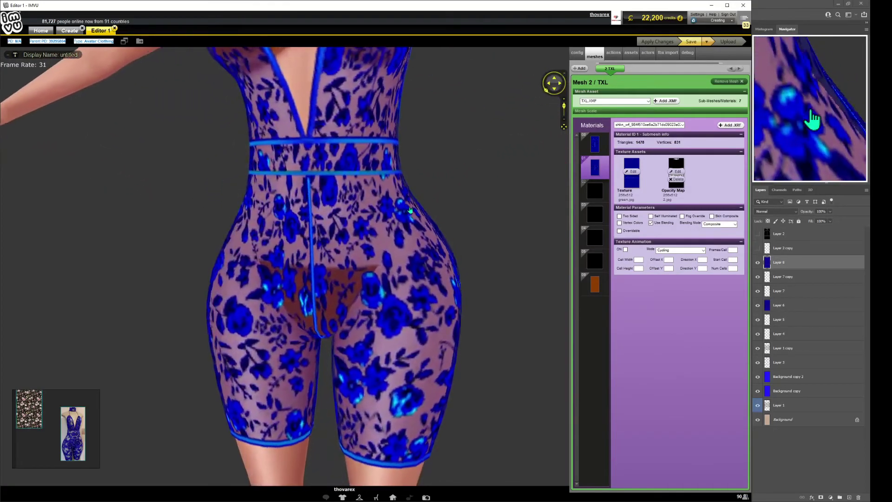
{"action": "key", "text": "alt+Tab"}
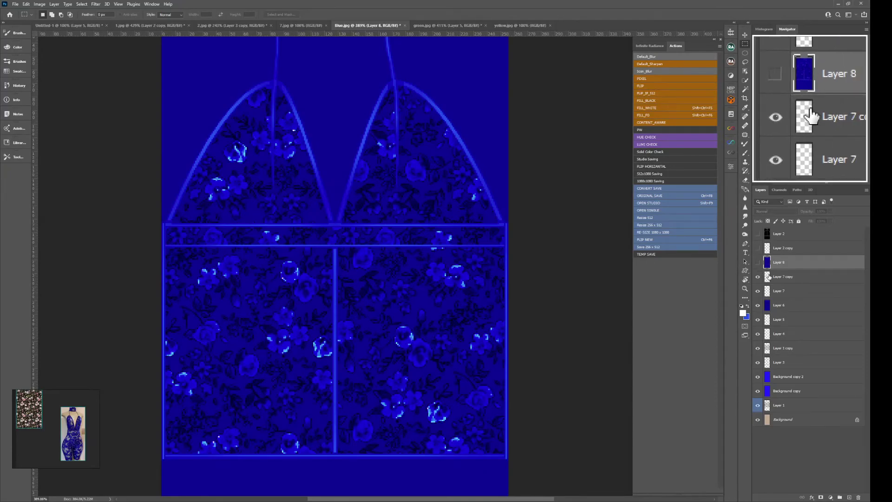
- Delete the Paint Daubs Layer 8, stamp a fresh Layer 8 and apply Sharpen to it
{"action": "key", "text": "Delete"}
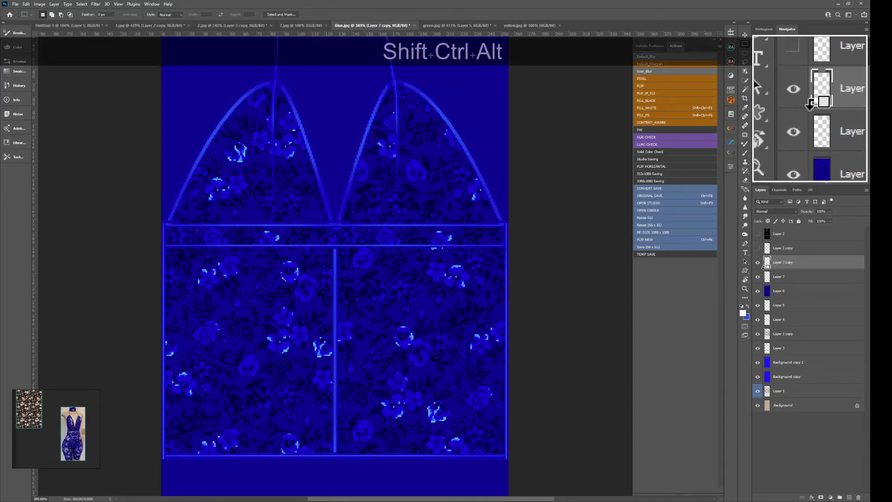
{"action": "key", "text": "ctrl+shift+alt+e"}
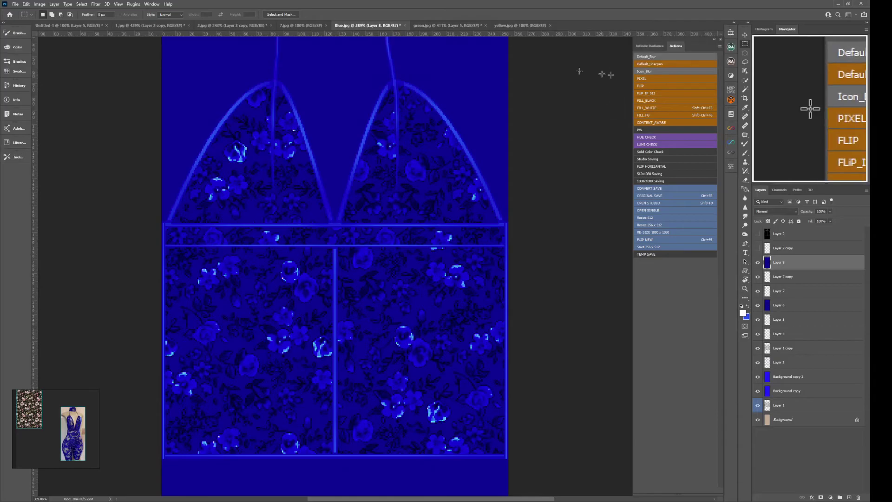
{"action": "left_click", "coordinate": [96, 5]}
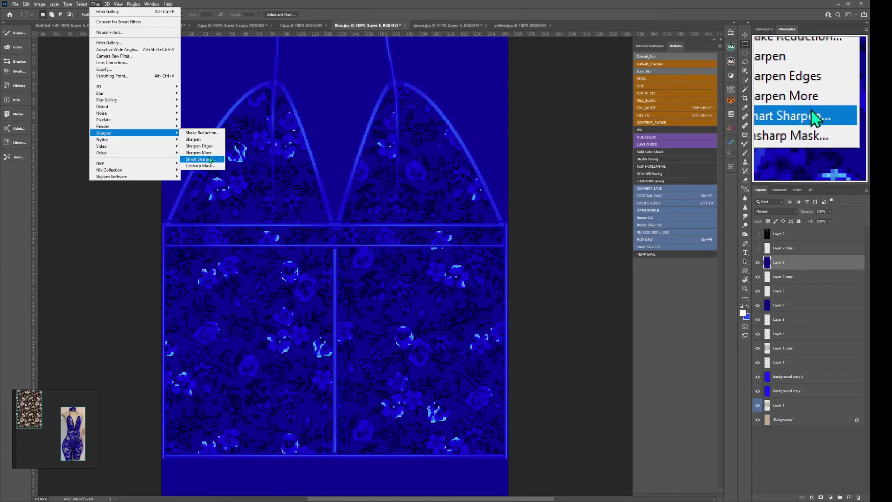
{"action": "left_click", "coordinate": [204, 139]}
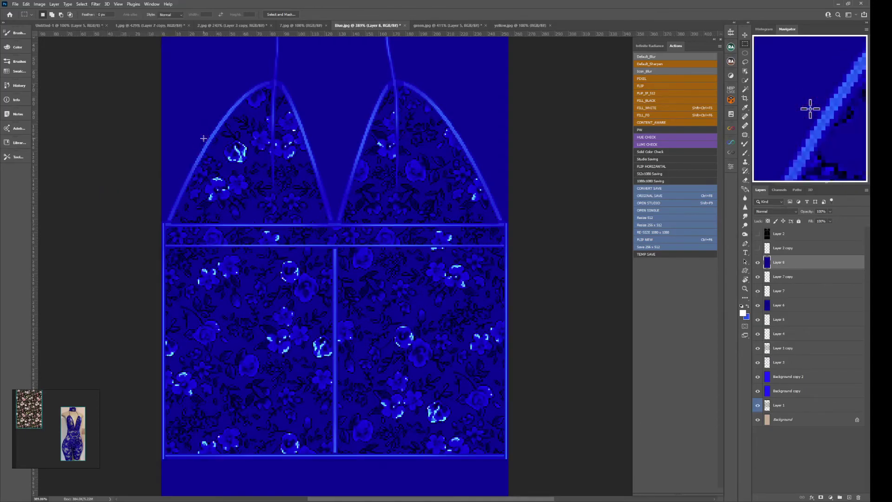
{"action": "left_click", "coordinate": [759, 263]}
{"action": "left_click", "coordinate": [761, 263]}
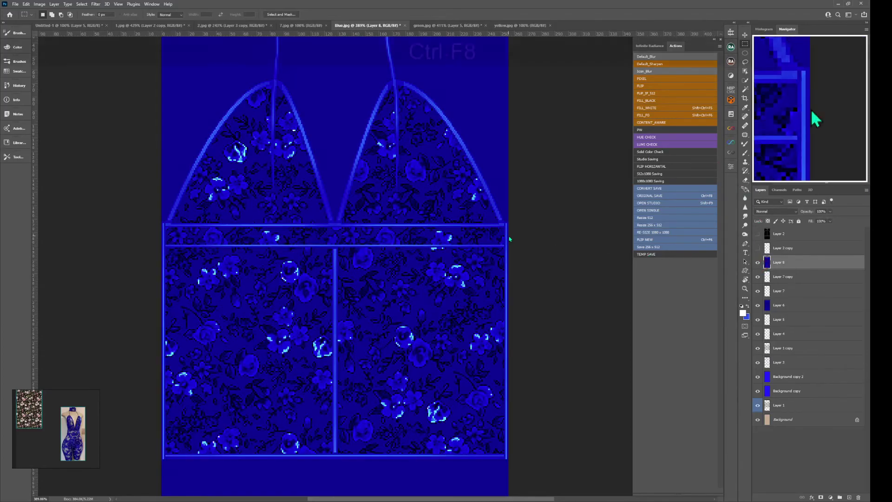
- Save the texture and reload it on the IMVU avatar
{"action": "key", "text": "ctrl+F8"}
{"action": "key", "text": "alt+Tab"}
{"action": "key", "text": "ctrl+a"}
- Orbit and zoom the avatar to check the sharpened bodysuit, then switch back to Photoshop
{"action": "left_click_drag", "start_coordinate": [467, 241], "coordinate": [488, 235]}
{"action": "scroll", "coordinate": [488, 243], "scroll_direction": "down", "scroll_amount": 5}
{"action": "scroll", "coordinate": [488, 239], "scroll_direction": "up", "scroll_amount": 3}
{"action": "scroll", "coordinate": [488, 238], "scroll_direction": "up", "scroll_amount": 3}
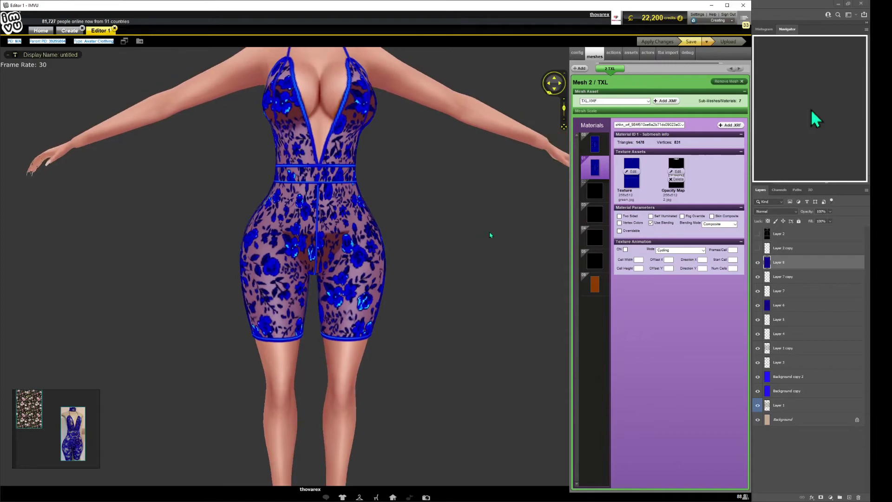
{"action": "key", "text": "alt+Tab"}
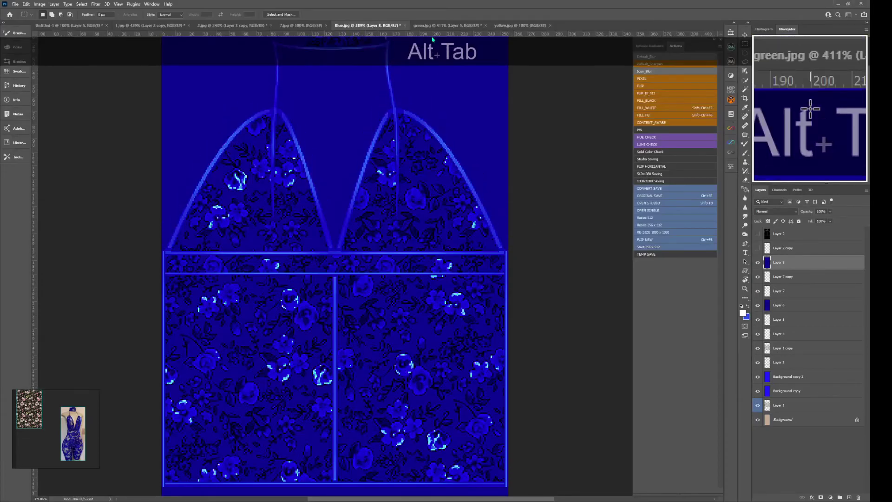
- In green.jpg, stamp the visible layers into Layer 6 and apply Sharpen to it
{"action": "left_click", "coordinate": [430, 26]}
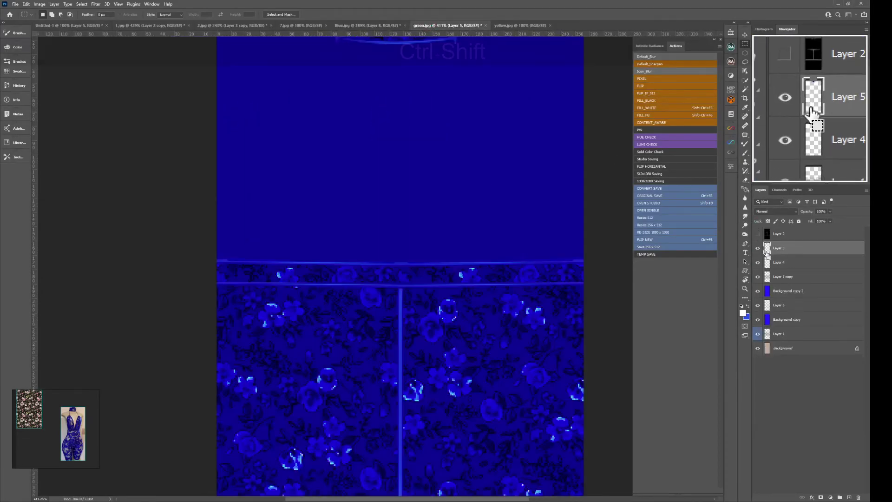
{"action": "key", "text": "ctrl+shift+alt+e"}
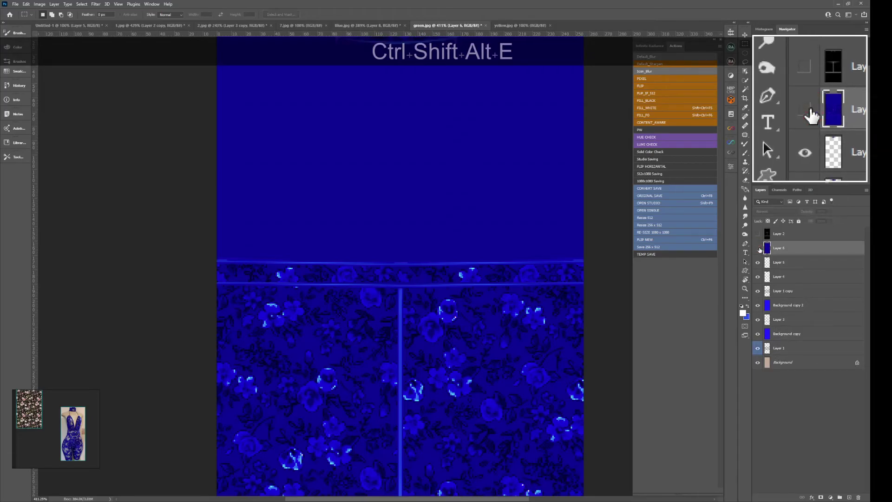
{"action": "left_click", "coordinate": [758, 248]}
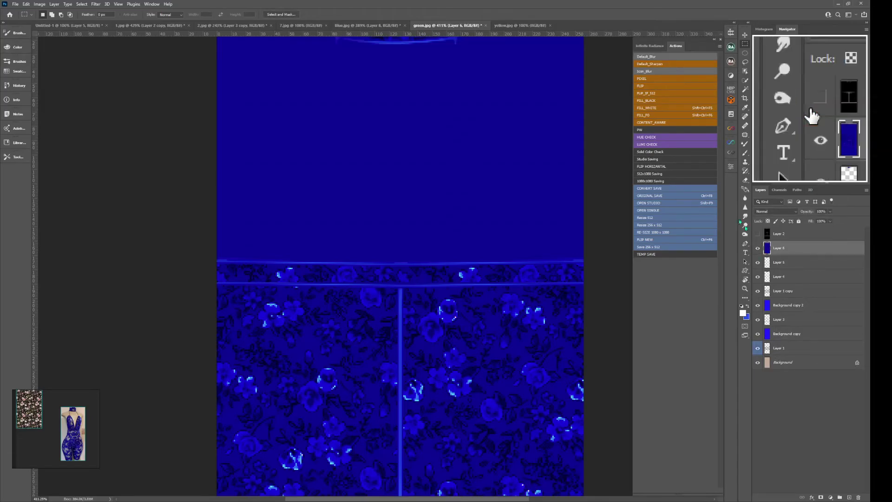
{"action": "left_click", "coordinate": [97, 4]}
{"action": "left_click", "coordinate": [103, 13]}
{"action": "key", "text": "ctrl+space"}
{"action": "left_click_drag", "start_coordinate": [426, 295], "coordinate": [414, 301]}
- Save the texture, apply it to the IMVU avatar and view it from the side
{"action": "key", "text": "ctrl+F8"}
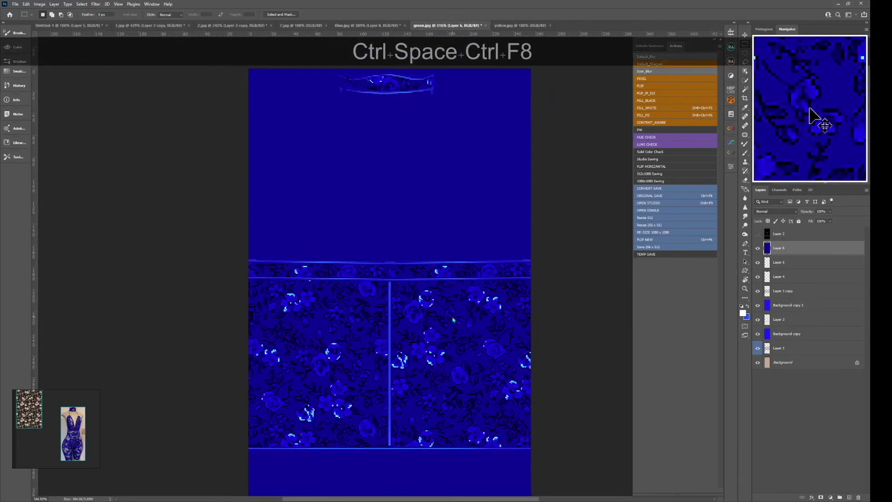
{"action": "key", "text": "alt+Tab"}
{"action": "key", "text": "ctrl+a"}
{"action": "left_click_drag", "start_coordinate": [450, 311], "coordinate": [466, 234]}
{"action": "scroll", "coordinate": [467, 233], "scroll_direction": "down", "scroll_amount": 5}
{"action": "scroll", "coordinate": [458, 247], "scroll_direction": "up", "scroll_amount": 4}
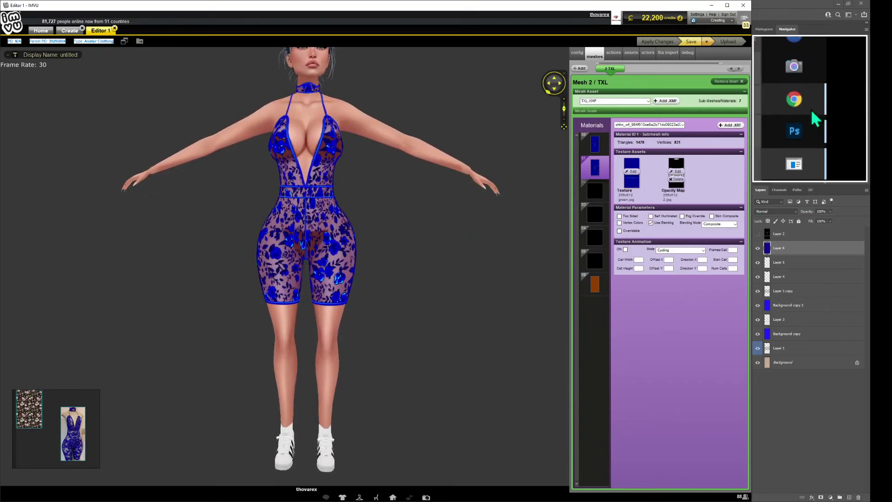
{"action": "left_click", "coordinate": [814, 119]}
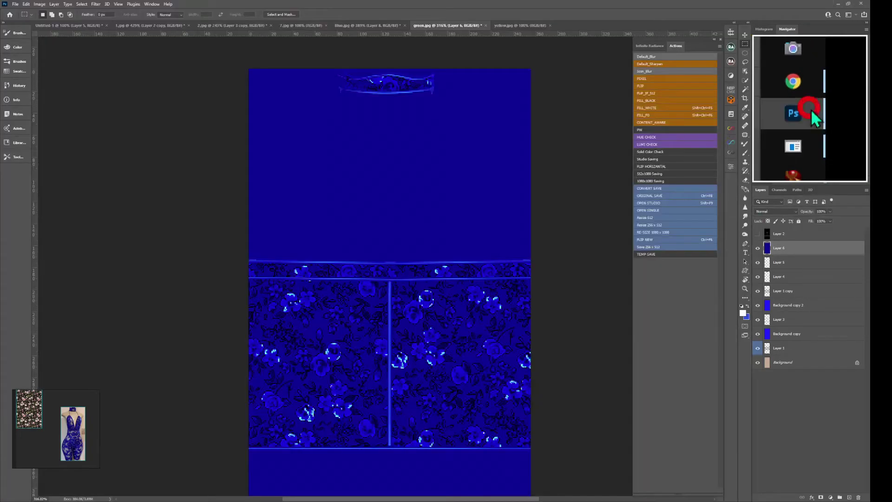
- Bring up the 1.jpg opacity map, fit it in view, and merge its visible layers
{"action": "left_click", "coordinate": [160, 26]}
{"action": "key", "text": "ctrl+space"}
{"action": "left_click_drag", "start_coordinate": [469, 197], "coordinate": [461, 261]}
{"action": "key", "text": "ctrl+shift+e"}
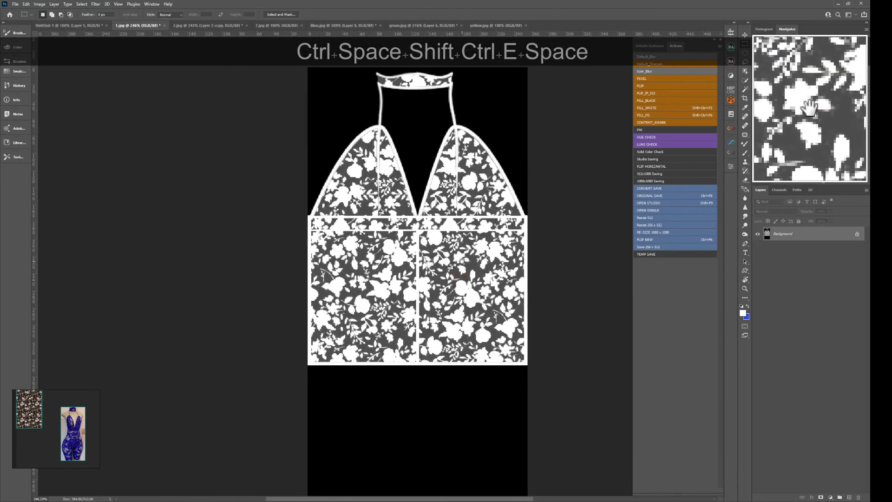
- Marquee-select narrow strips along the map's edges beside the garment
{"action": "scroll", "coordinate": [325, 178], "scroll_direction": "up", "scroll_amount": 2}
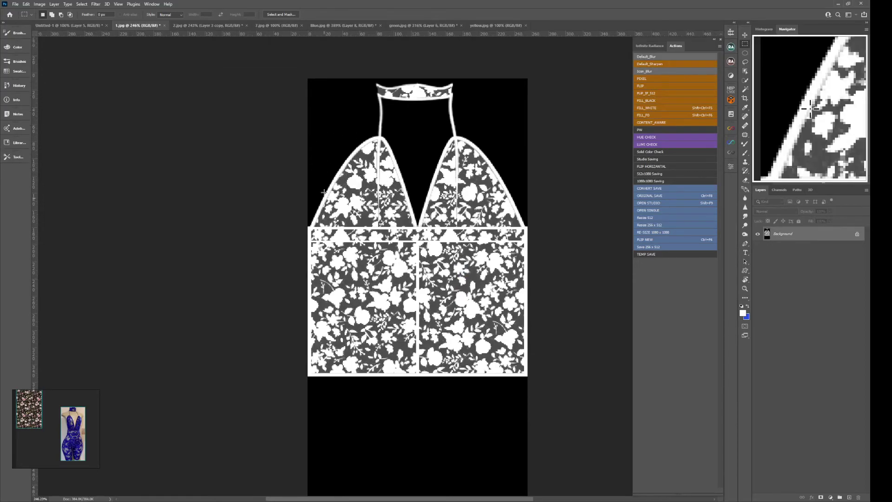
{"action": "key", "text": "space"}
{"action": "left_click_drag", "start_coordinate": [344, 439], "coordinate": [343, 429]}
{"action": "key", "text": "shift"}
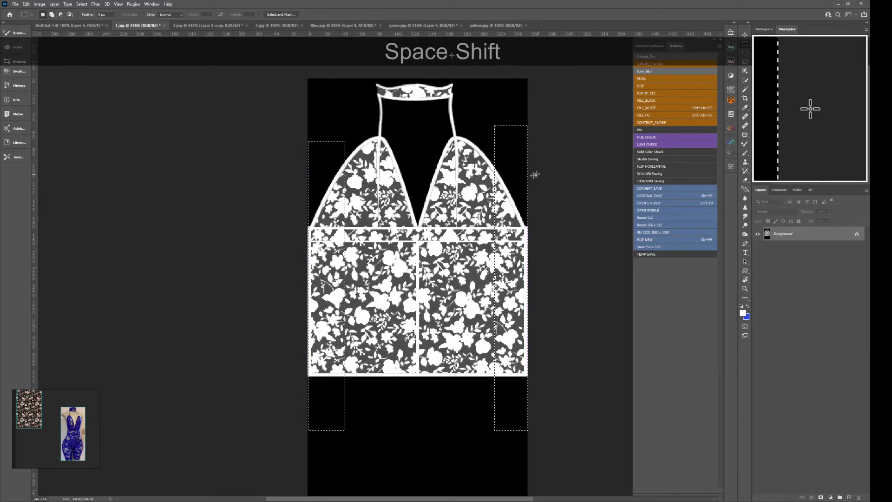
{"action": "key", "text": "ctrl"}
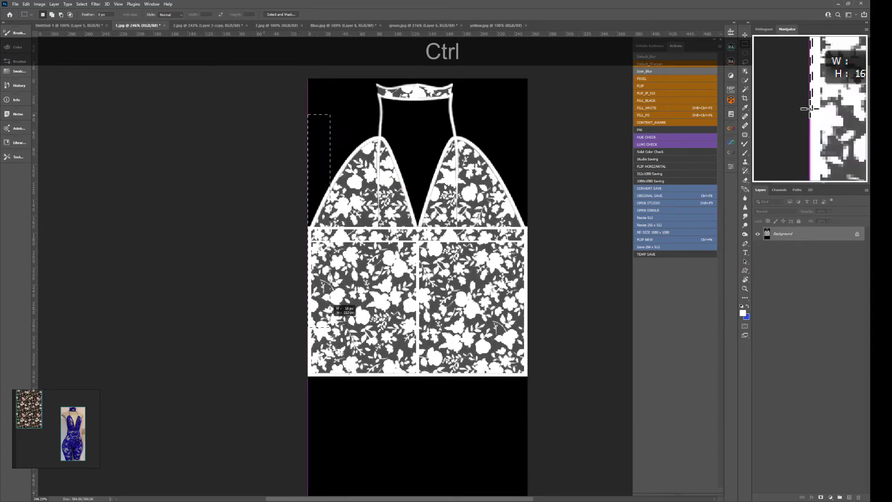
{"action": "left_click_drag", "start_coordinate": [320, 295], "coordinate": [362, 397]}
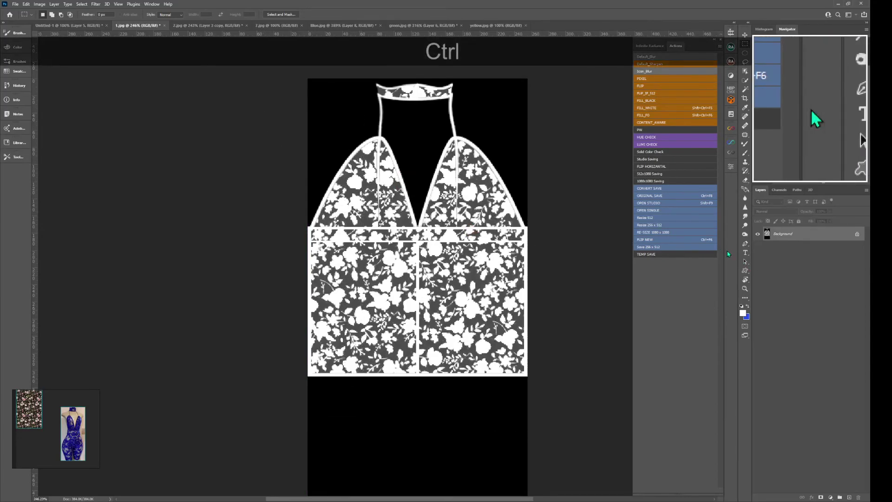
- Set Layer 1's blend mode to Screen to lighten the 1.jpg map
{"action": "left_click", "coordinate": [757, 236]}
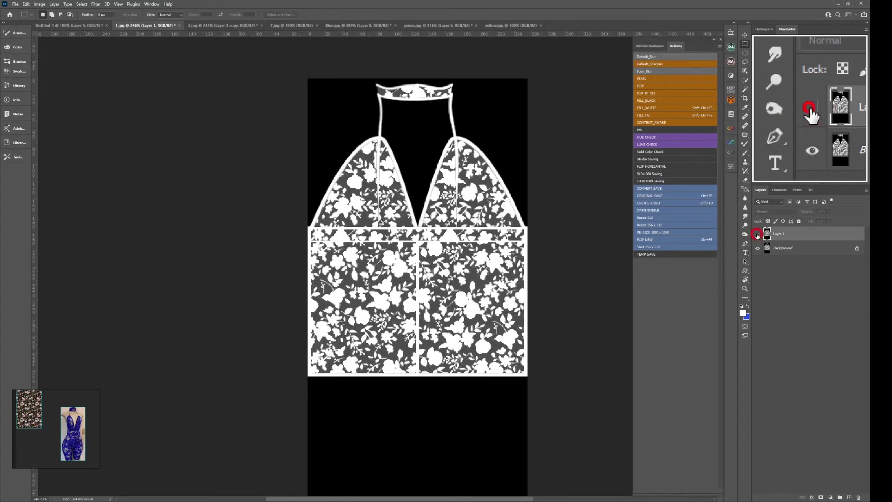
{"action": "left_click", "coordinate": [764, 212]}
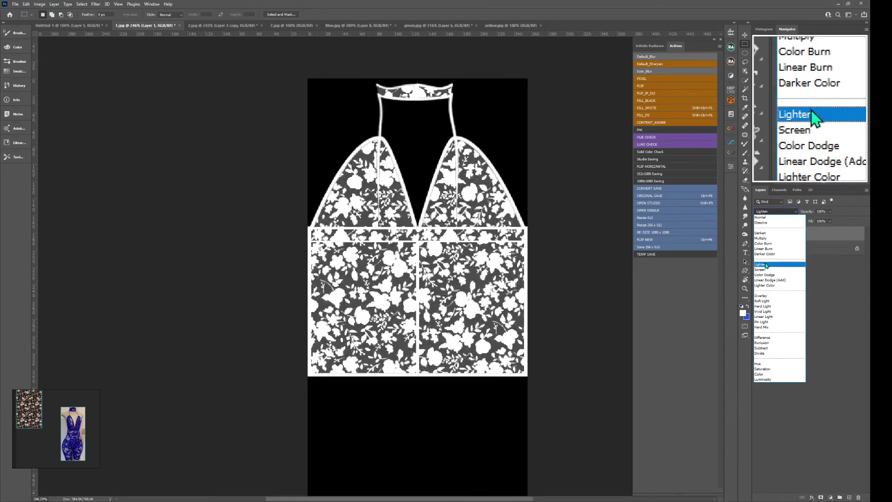
{"action": "left_click", "coordinate": [768, 271]}
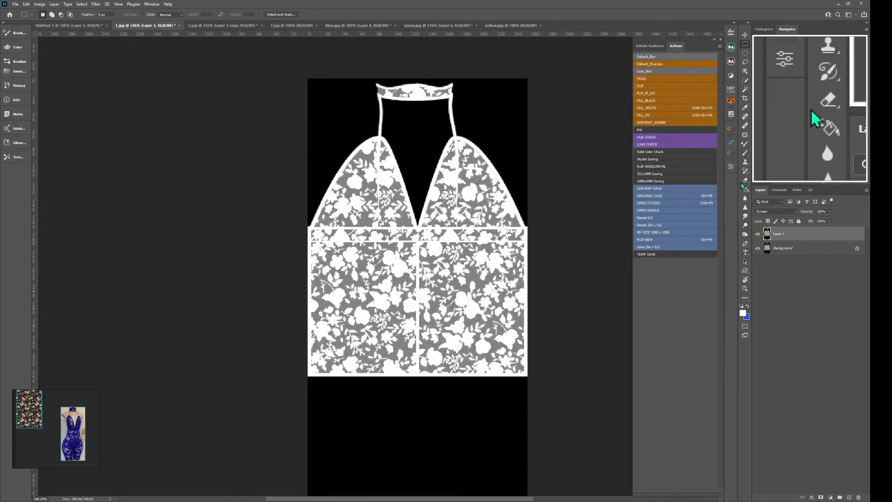
{"action": "key", "text": "m"}
{"action": "key", "text": "alt+f"}
{"action": "left_click", "coordinate": [503, 187]}
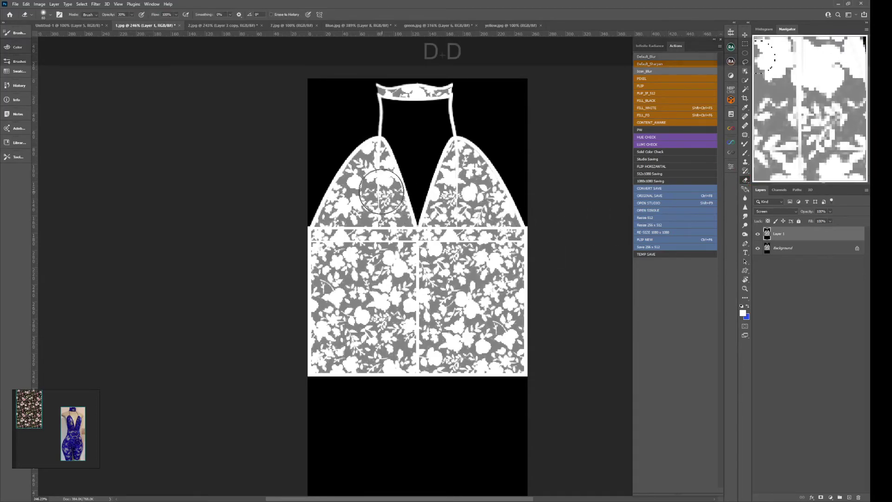
- Erase patches on the left cup, front panel and choker at eraser sizes 150, 90 and 70
{"action": "key", "text": "d"}
{"action": "key", "text": "d"}
{"action": "key", "text": "d"}
{"action": "left_click_drag", "start_coordinate": [375, 178], "coordinate": [383, 181]}
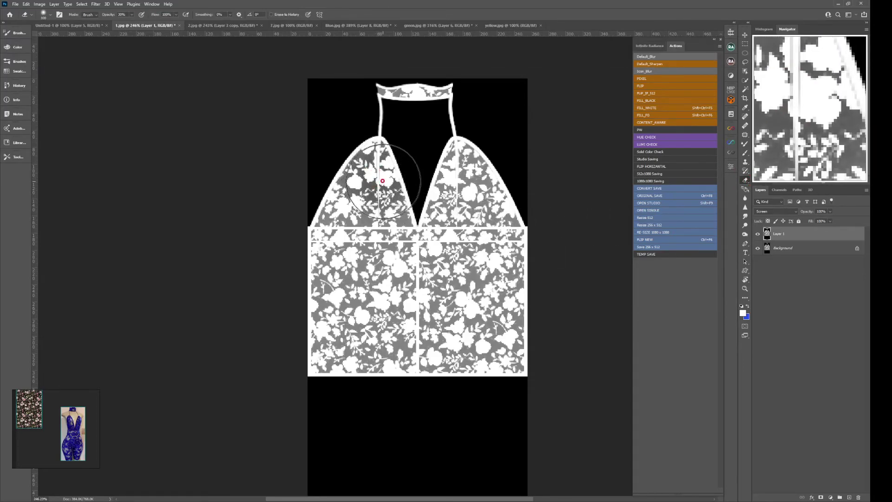
{"action": "key", "text": "d"}
{"action": "key", "text": "d"}
{"action": "left_click", "coordinate": [411, 267]}
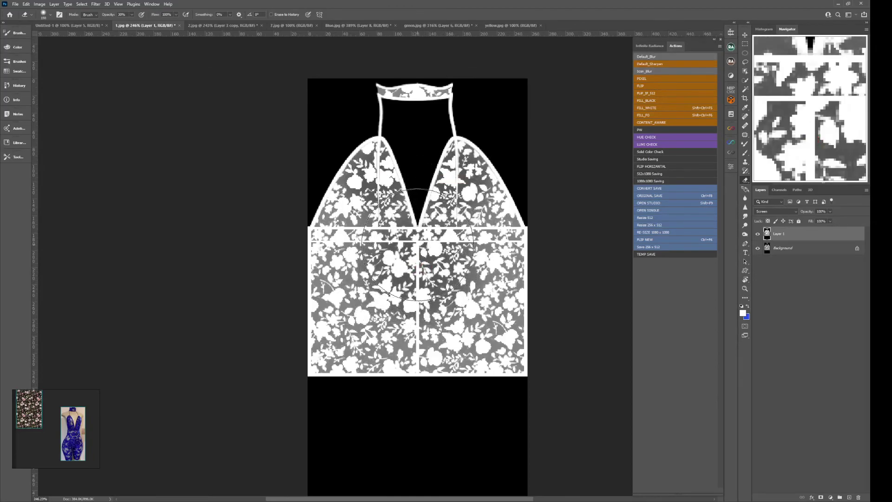
{"action": "key", "text": "a"}
{"action": "key", "text": "a"}
{"action": "key", "text": "a"}
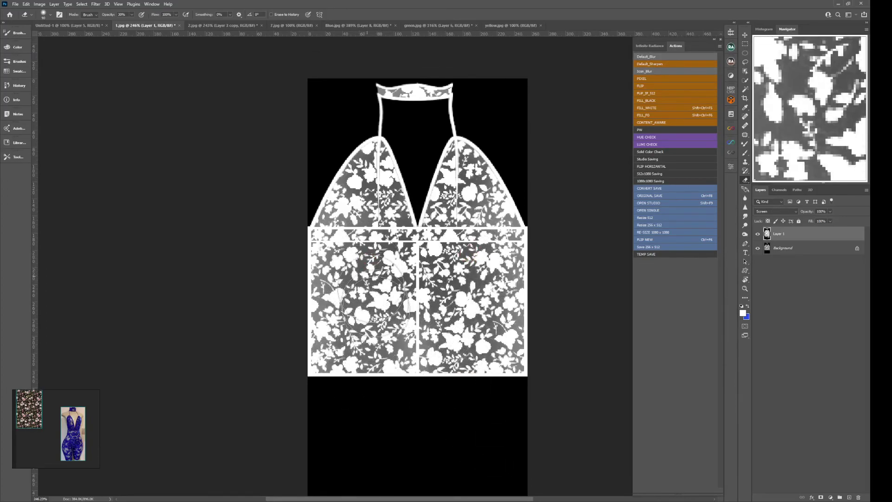
{"action": "double_click", "coordinate": [757, 233]}
{"action": "left_click", "coordinate": [757, 233]}
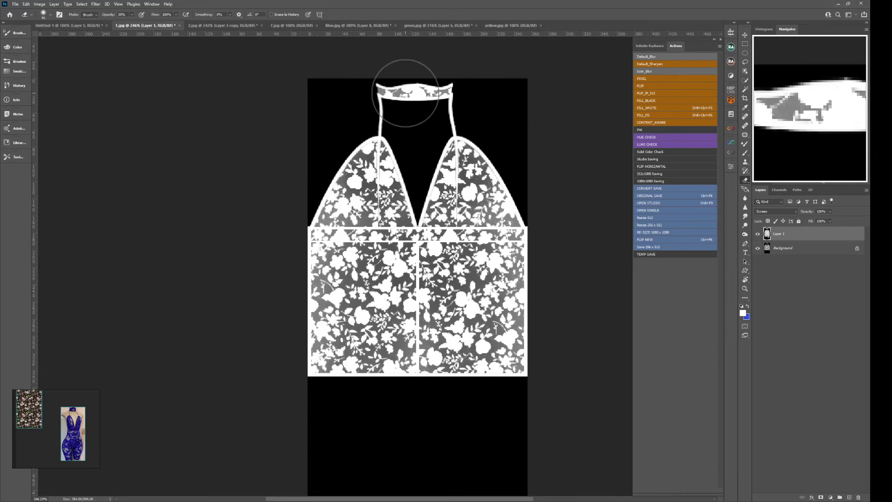
{"action": "key", "text": "bracketleft"}
{"action": "key", "text": "bracketleft"}
{"action": "mouse_move", "coordinate": [411, 96]}
{"action": "left_mouse_down"}
{"action": "mouse_move", "coordinate": [411, 84]}
{"action": "mouse_move", "coordinate": [413, 90]}
{"action": "left_mouse_up"}
- Save the opacity map with Ctrl+F8 and apply it in the IMVU editor
{"action": "key", "text": "ctrl+F8"}
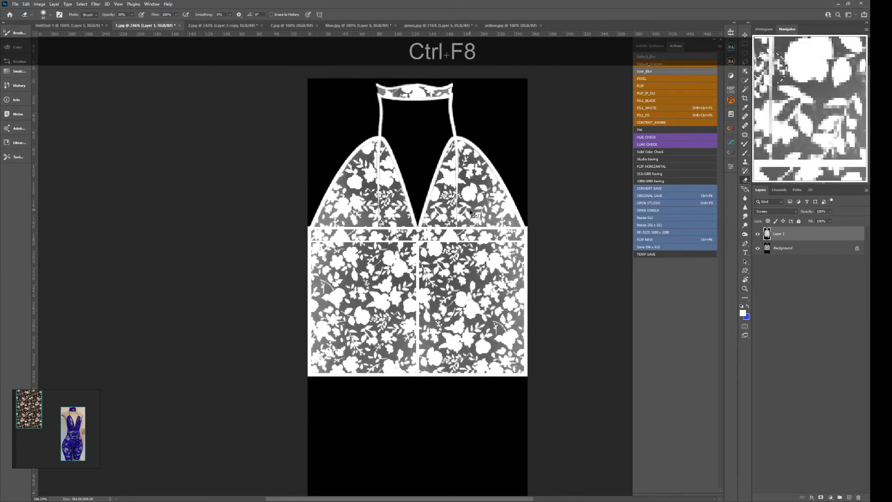
{"action": "key", "text": "alt+Tab"}
{"action": "key", "text": "ctrl+a"}
- Orbit and zoom around the avatar to inspect the lightened floral bodysuit
{"action": "left_click_drag", "start_coordinate": [428, 237], "coordinate": [500, 235]}
{"action": "scroll", "coordinate": [395, 239], "scroll_direction": "down", "scroll_amount": 3}
{"action": "scroll", "coordinate": [386, 239], "scroll_direction": "up", "scroll_amount": 5}
{"action": "scroll", "coordinate": [437, 240], "scroll_direction": "down", "scroll_amount": 2}
{"action": "scroll", "coordinate": [438, 241], "scroll_direction": "down", "scroll_amount": 1}
{"action": "scroll", "coordinate": [401, 242], "scroll_direction": "down", "scroll_amount": 4}
{"action": "scroll", "coordinate": [516, 244], "scroll_direction": "up", "scroll_amount": 5}
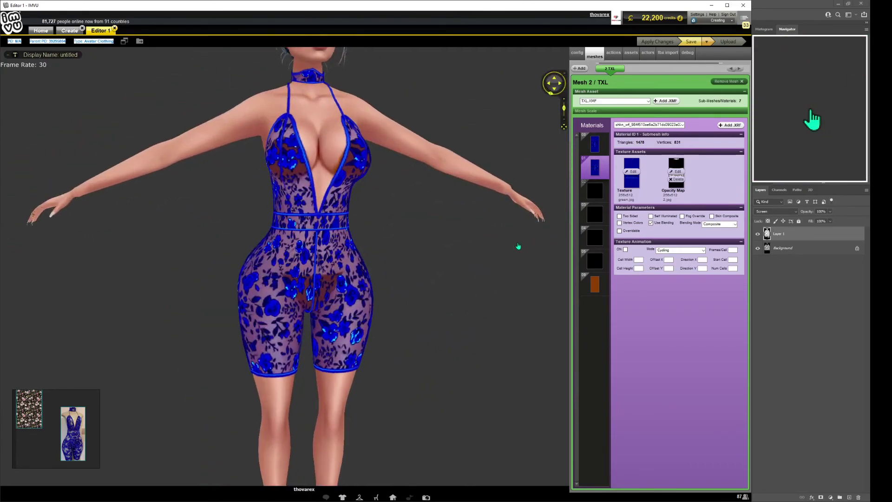
{"action": "scroll", "coordinate": [516, 248], "scroll_direction": "down", "scroll_amount": 5}
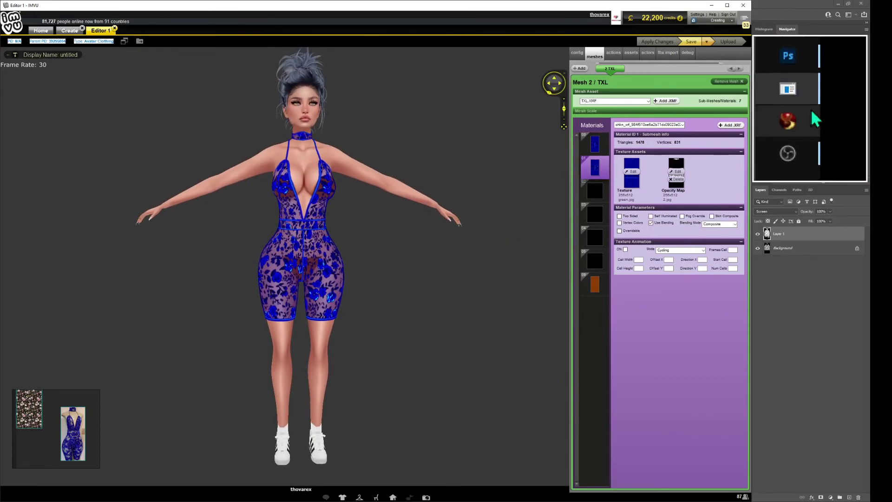
- Stamp 2.jpg's visible layers into Layer 7, then duplicate it and blend the copy in Screen mode
{"action": "left_click", "coordinate": [882, 89]}
{"action": "left_click", "coordinate": [232, 28]}
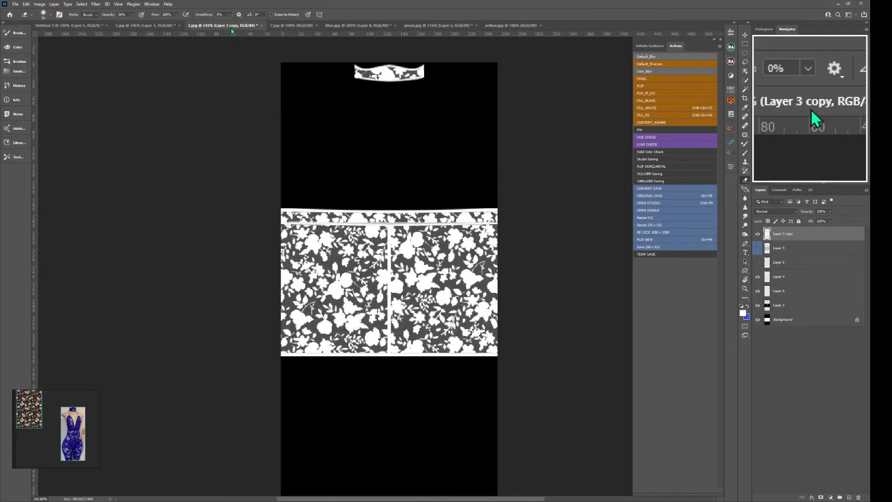
{"action": "key", "text": "ctrl+shift+alt"}
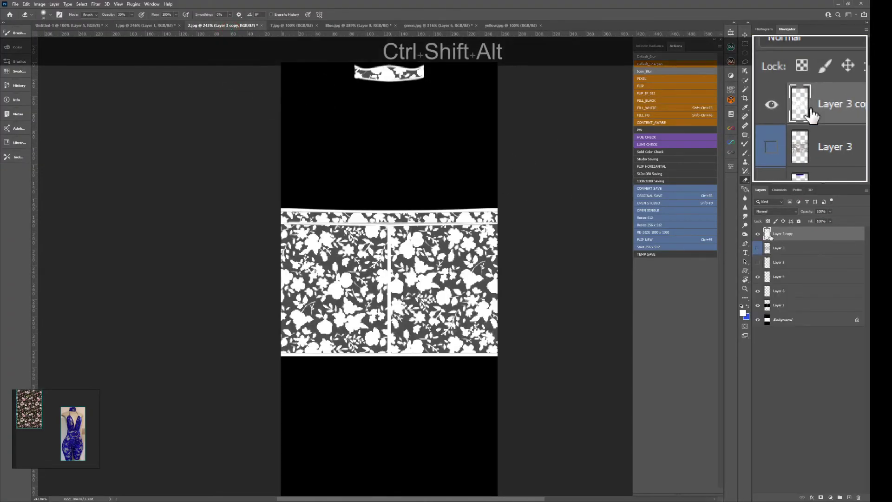
{"action": "key", "text": "ctrl+shift+alt+e"}
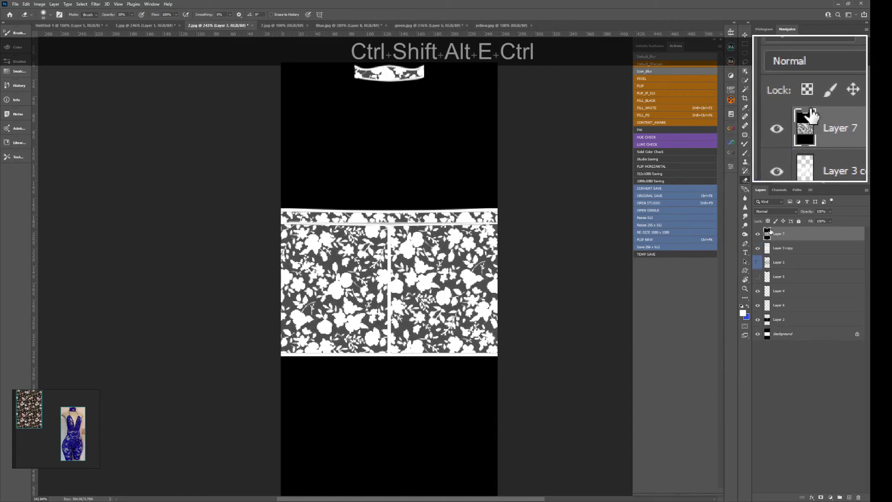
{"action": "key", "text": "ctrl+j"}
{"action": "left_click", "coordinate": [775, 211]}
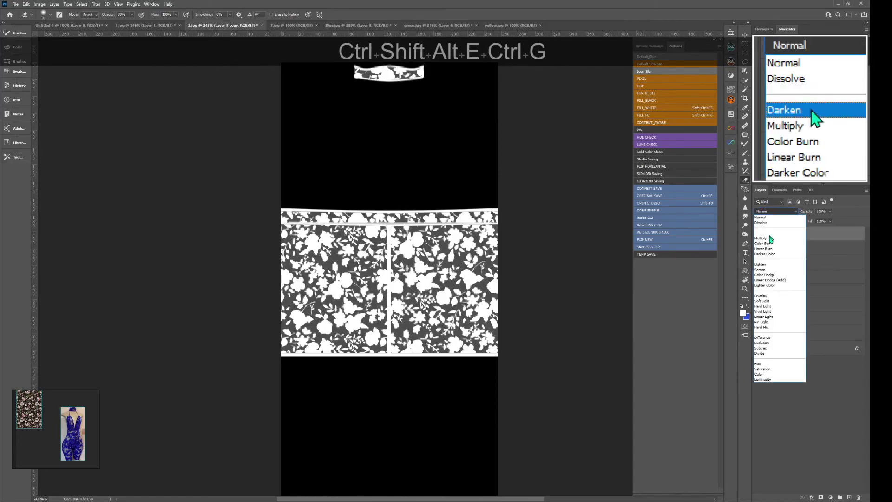
{"action": "left_click", "coordinate": [766, 271]}
- Erase bands across the pattern at eraser size 150, comparing with Layer 7 copy toggled
{"action": "key", "text": "d"}
{"action": "key", "text": "d"}
{"action": "key", "text": "bracketright"}
{"action": "key", "text": "bracketright"}
{"action": "key", "text": "bracketright"}
{"action": "key", "text": "bracketright"}
{"action": "key", "text": "bracketright"}
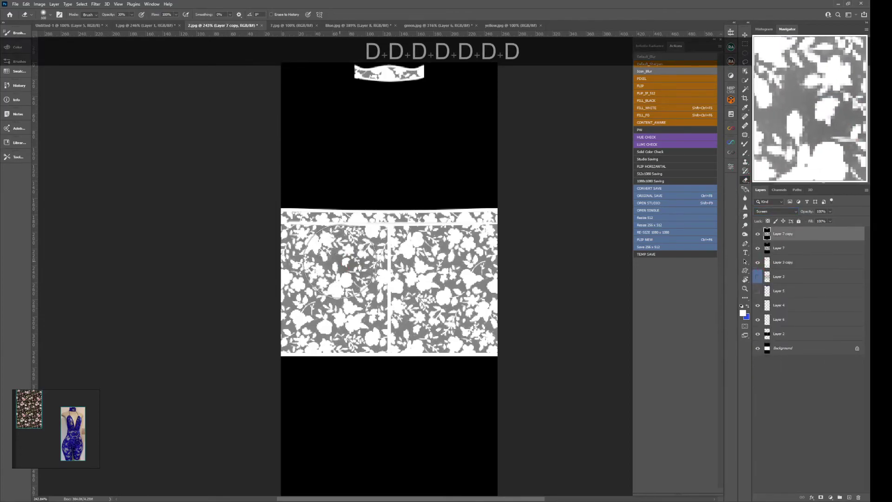
{"action": "left_click_drag", "start_coordinate": [337, 260], "coordinate": [432, 258]}
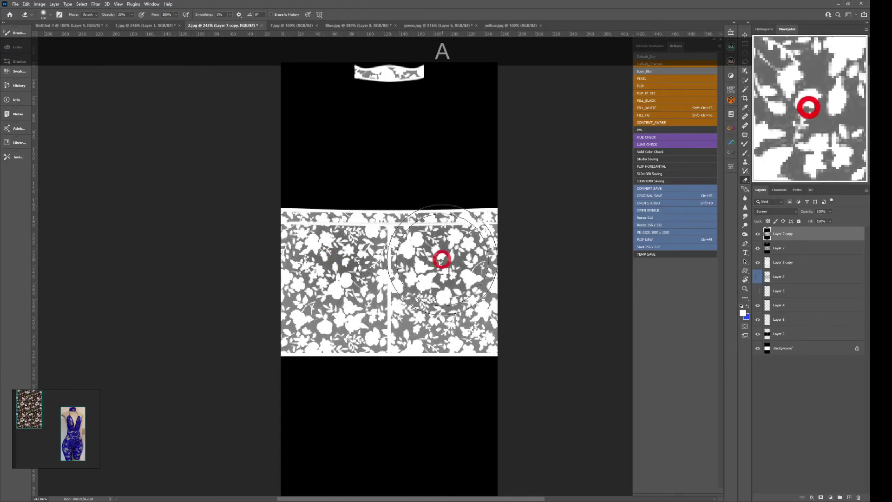
{"action": "left_click_drag", "start_coordinate": [439, 263], "coordinate": [392, 262]}
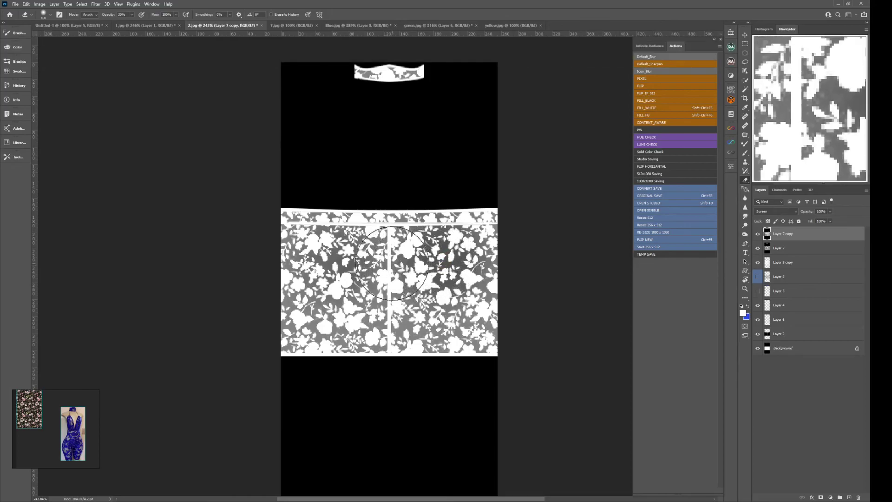
{"action": "scroll", "coordinate": [406, 229], "scroll_direction": "up", "scroll_amount": 1}
{"action": "key", "text": "bracketleft"}
{"action": "key", "text": "bracketleft"}
{"action": "key", "text": "bracketleft"}
{"action": "key", "text": "bracketleft"}
{"action": "key", "text": "bracketleft"}
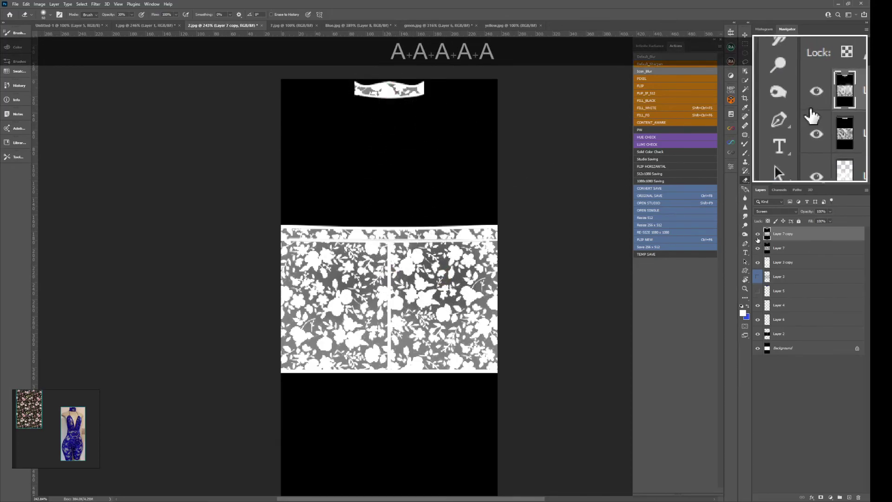
{"action": "left_click", "coordinate": [757, 237]}
{"action": "left_click", "coordinate": [757, 236]}
{"action": "key", "text": "d"}
{"action": "key", "text": "d"}
{"action": "key", "text": "d"}
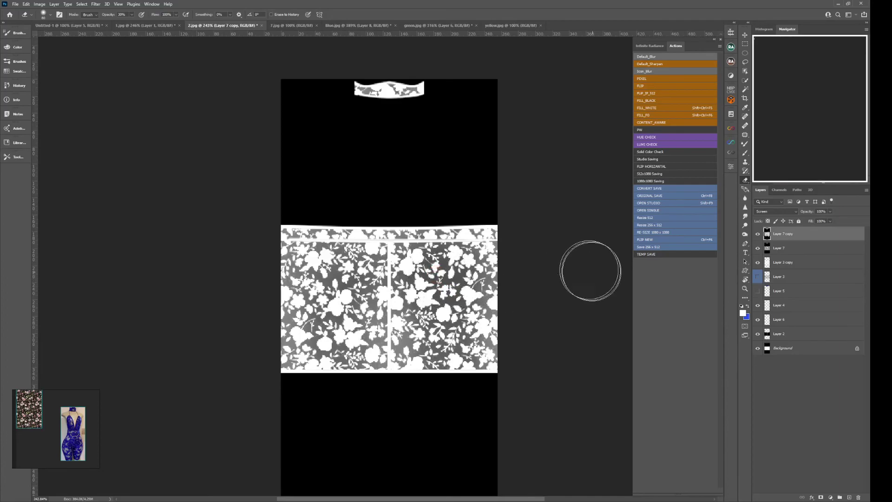
- Save the 2.jpg opacity map and apply it to the avatar in IMVU
{"action": "key", "text": "ctrl+F8"}
{"action": "key", "text": "alt+Tab"}
{"action": "key", "text": "ctrl+a"}
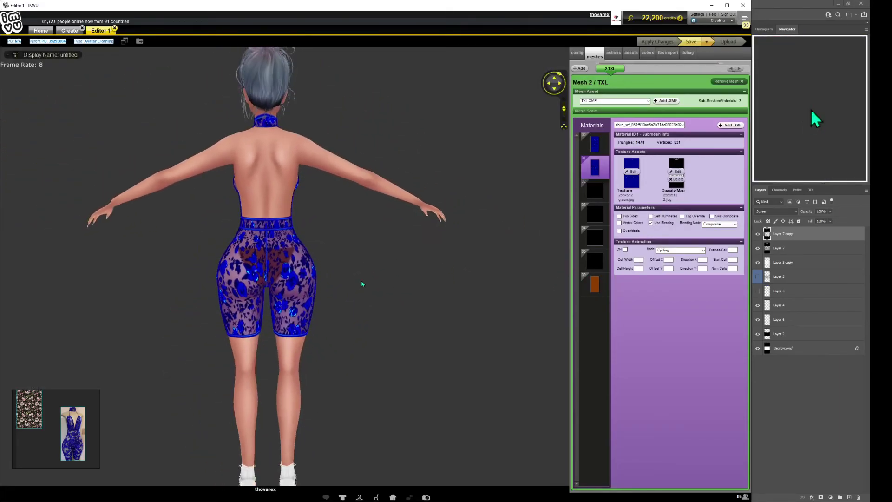
- Zoom and orbit to view the bodysuit's back, then return to Photoshop
{"action": "scroll", "coordinate": [364, 281], "scroll_direction": "up", "scroll_amount": 5}
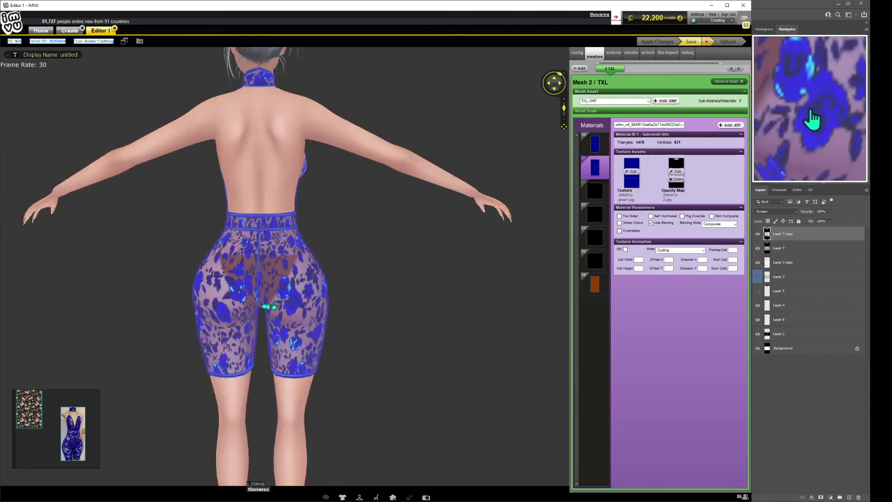
{"action": "scroll", "coordinate": [310, 317], "scroll_direction": "down", "scroll_amount": 1}
{"action": "mouse_move", "coordinate": [424, 335]}
{"action": "left_mouse_down"}
{"action": "mouse_move", "coordinate": [455, 338]}
{"action": "mouse_move", "coordinate": [424, 337]}
{"action": "left_mouse_up"}
{"action": "key", "text": "alt+Tab"}
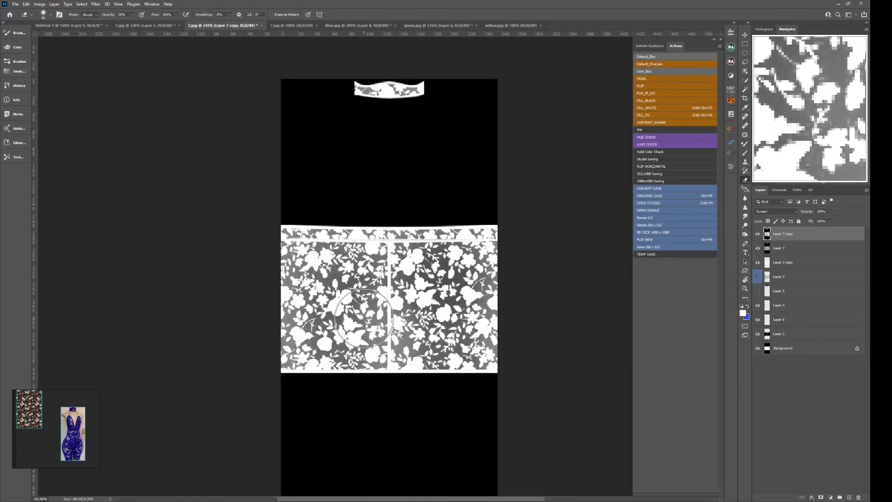
- Erase grey lace patches on the right half and a vertical strip on the left half
{"action": "left_click_drag", "start_coordinate": [434, 283], "coordinate": [454, 284]}
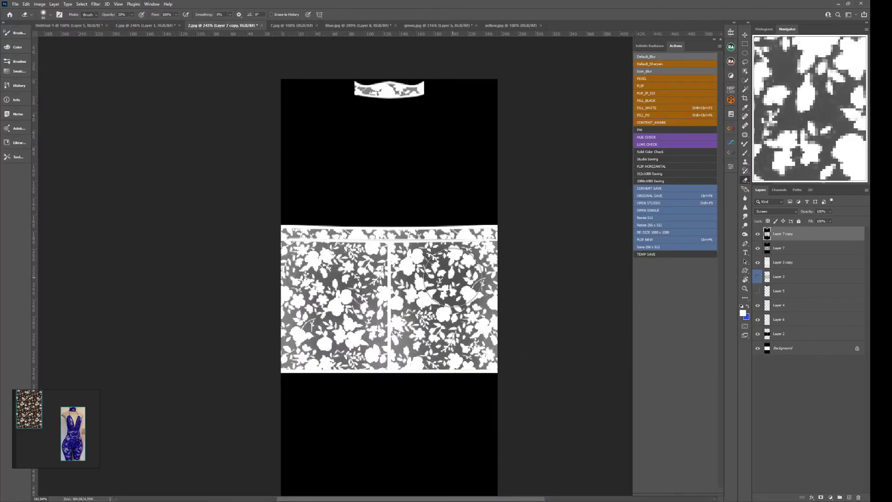
{"action": "left_click_drag", "start_coordinate": [331, 279], "coordinate": [334, 369]}
{"action": "left_click", "coordinate": [446, 288]}
- Save the map with Ctrl+Alt+F8 and reload the texture on the IMVU avatar
{"action": "key", "text": "ctrl+alt+F8"}
{"action": "key", "text": "alt+Tab"}
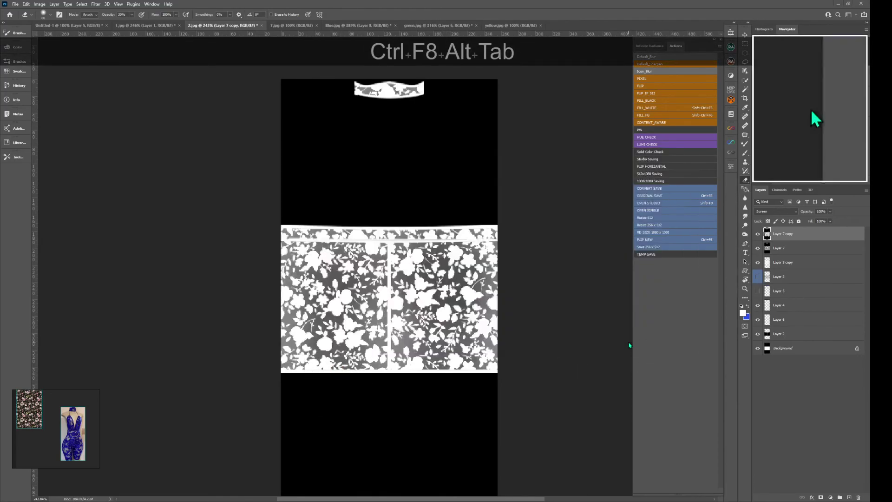
{"action": "key", "text": "ctrl+a"}
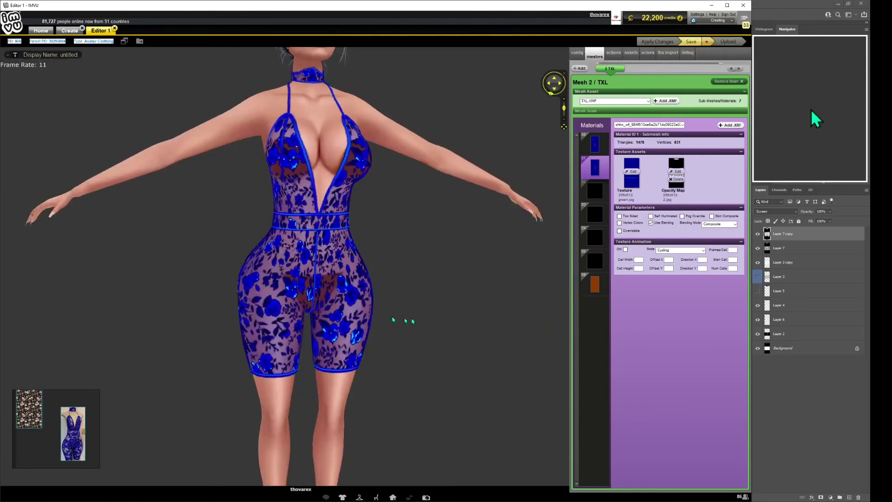
- Orbit and zoom the avatar through back, side and thigh views, then return to Photoshop
{"action": "scroll", "coordinate": [373, 320], "scroll_direction": "up", "scroll_amount": 3}
{"action": "left_click_drag", "start_coordinate": [372, 319], "coordinate": [415, 329]}
{"action": "scroll", "coordinate": [400, 328], "scroll_direction": "down", "scroll_amount": 5}
{"action": "scroll", "coordinate": [409, 321], "scroll_direction": "down", "scroll_amount": 3}
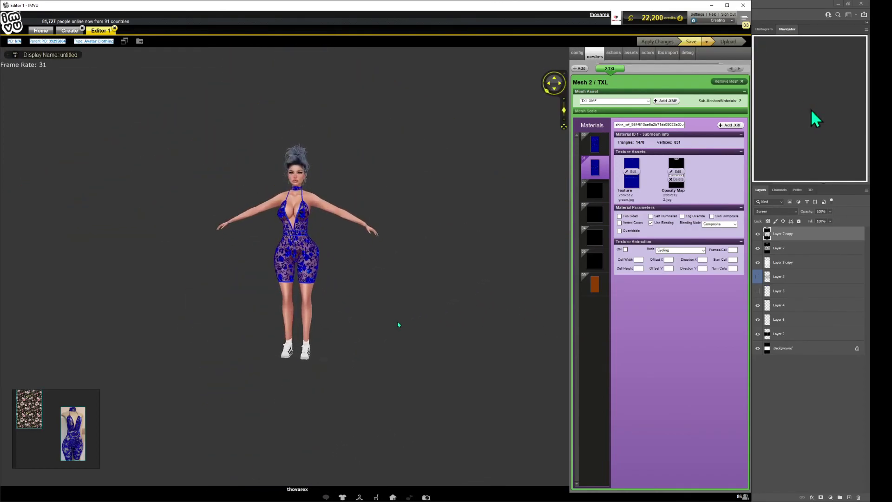
{"action": "scroll", "coordinate": [391, 316], "scroll_direction": "up", "scroll_amount": 5}
{"action": "left_click_drag", "start_coordinate": [391, 313], "coordinate": [544, 319]}
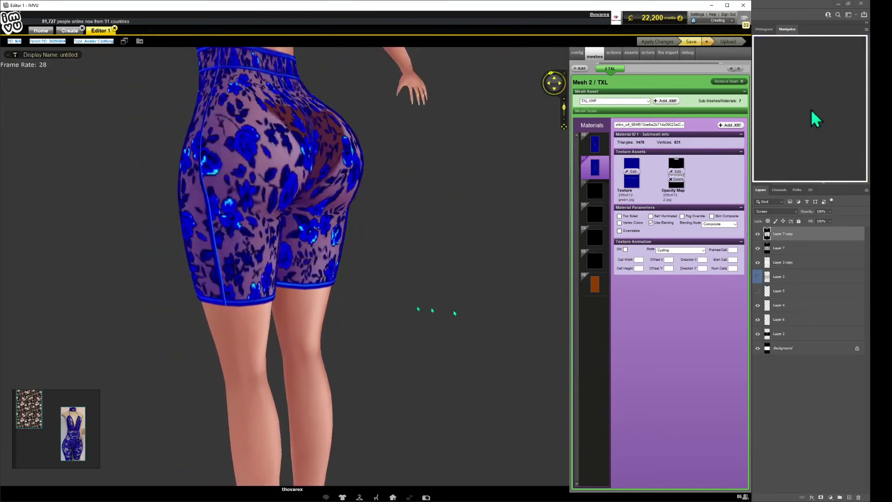
{"action": "scroll", "coordinate": [409, 302], "scroll_direction": "down", "scroll_amount": 4}
{"action": "scroll", "coordinate": [399, 292], "scroll_direction": "up", "scroll_amount": 4}
{"action": "scroll", "coordinate": [406, 288], "scroll_direction": "down", "scroll_amount": 3}
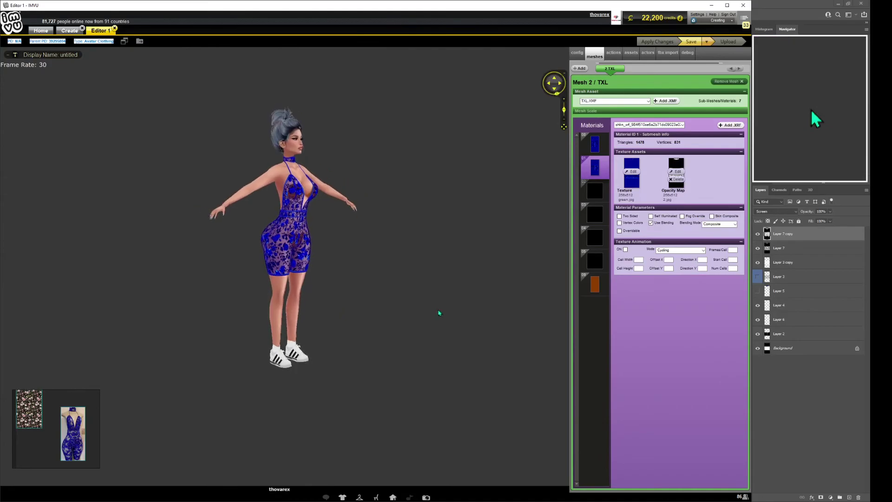
{"action": "scroll", "coordinate": [416, 302], "scroll_direction": "up", "scroll_amount": 2}
{"action": "scroll", "coordinate": [387, 308], "scroll_direction": "up", "scroll_amount": 5}
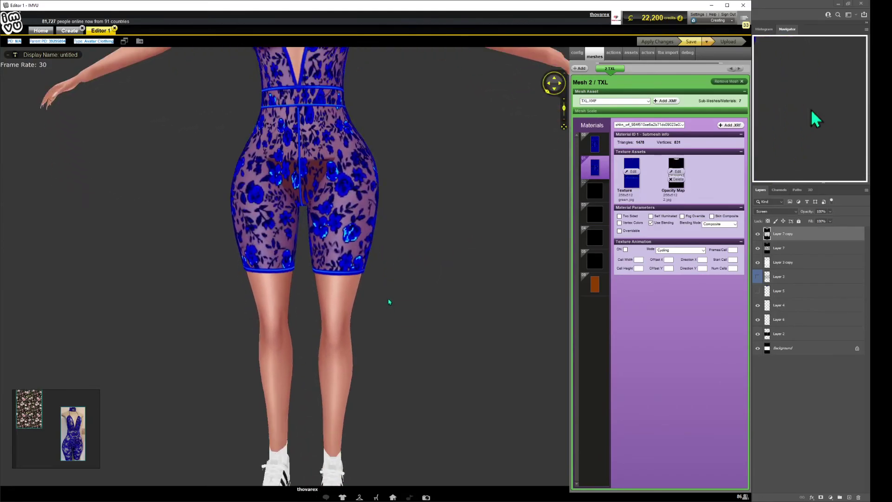
{"action": "left_click_drag", "start_coordinate": [378, 285], "coordinate": [461, 274]}
{"action": "scroll", "coordinate": [462, 274], "scroll_direction": "down", "scroll_amount": 5}
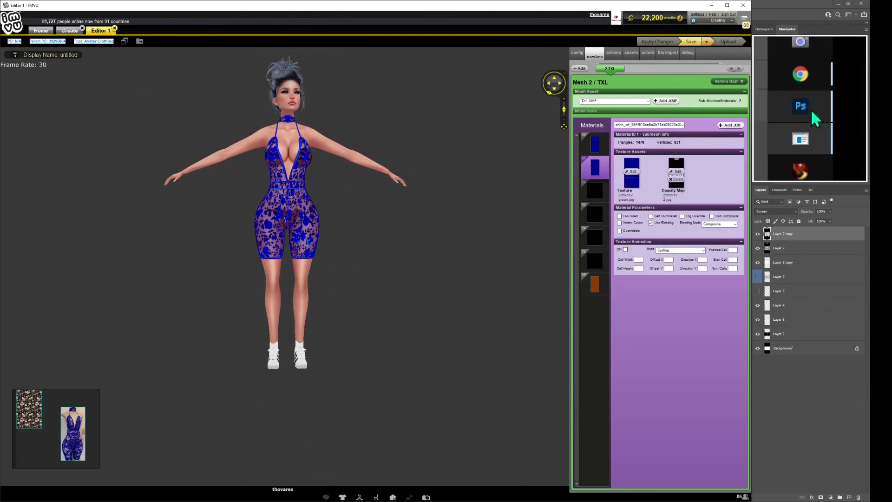
{"action": "left_click", "coordinate": [882, 269]}
- In 1.jpg, select the band just below the lace and fill it with black
{"action": "left_click", "coordinate": [169, 24]}
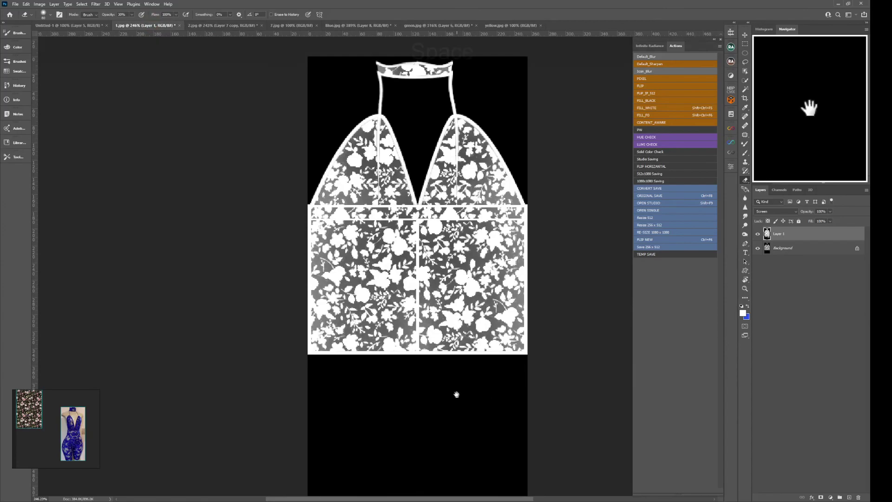
{"action": "left_click_drag", "start_coordinate": [458, 392], "coordinate": [393, 291]}
{"action": "left_click", "coordinate": [414, 298], "text": "ctrl"}
{"action": "key", "text": "f"}
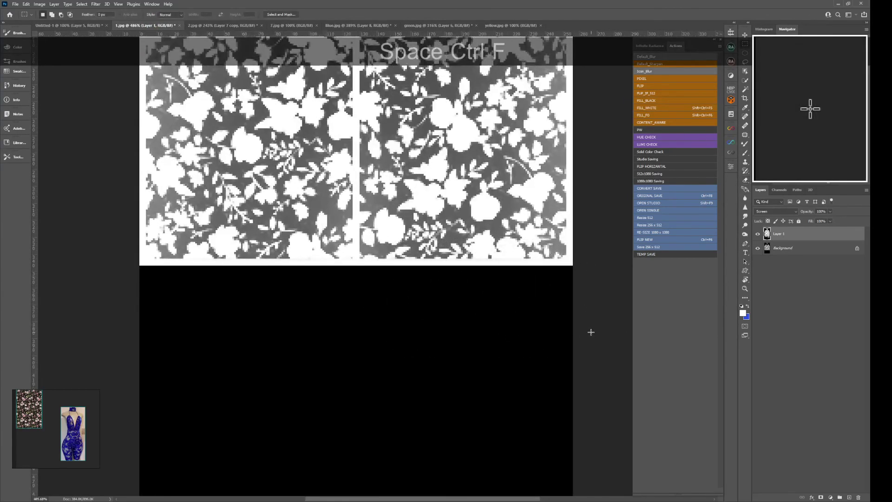
{"action": "left_click_drag", "start_coordinate": [573, 343], "coordinate": [128, 264]}
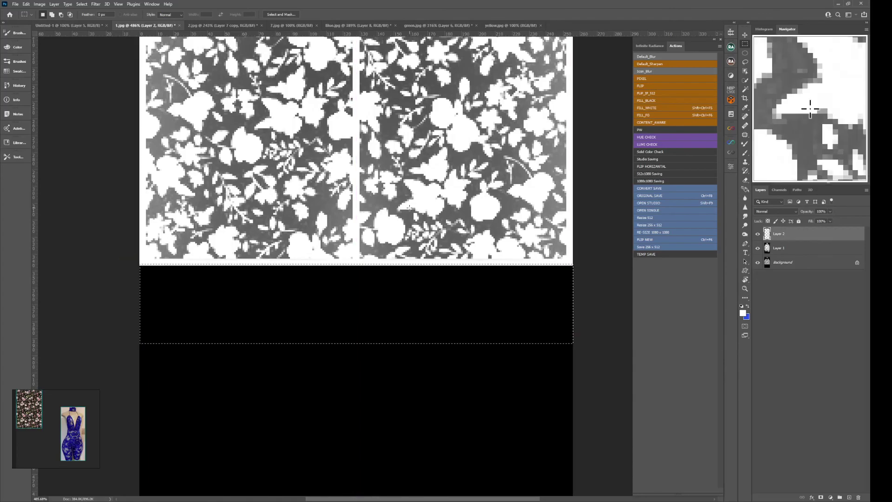
{"action": "key", "text": "ctrl+shift+F6"}
{"action": "key", "text": "c"}
{"action": "key", "text": "x"}
{"action": "key", "text": "ctrl+shift+F6"}
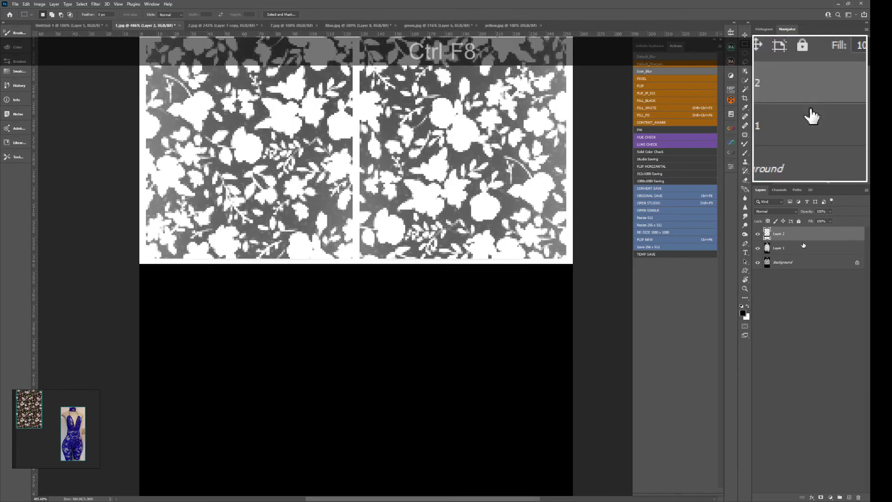
- Check the outfit's hips on the IMVU avatar, then turn it back to the front
{"action": "left_click", "coordinate": [874, 233]}
{"action": "left_click", "coordinate": [646, 43]}
{"action": "scroll", "coordinate": [418, 195], "scroll_direction": "up", "scroll_amount": 5}
{"action": "left_click_drag", "start_coordinate": [395, 194], "coordinate": [439, 196]}
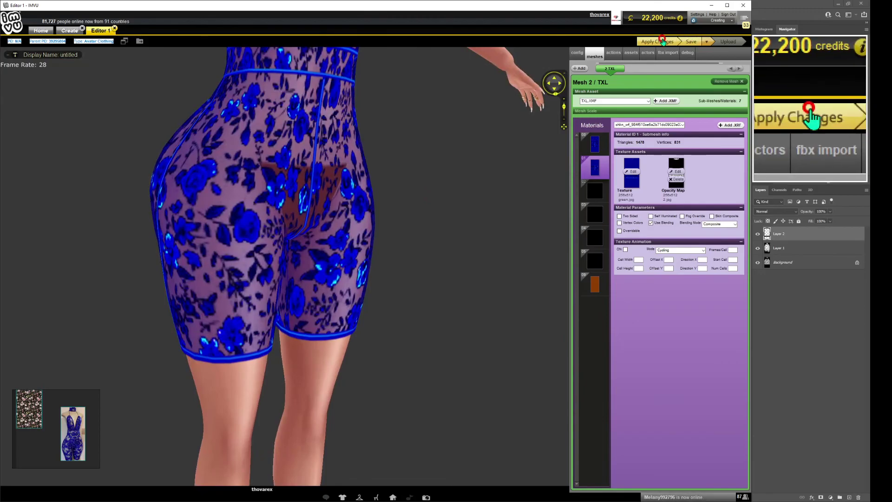
{"action": "scroll", "coordinate": [409, 246], "scroll_direction": "down", "scroll_amount": 4}
{"action": "left_click_drag", "start_coordinate": [425, 248], "coordinate": [392, 251]}
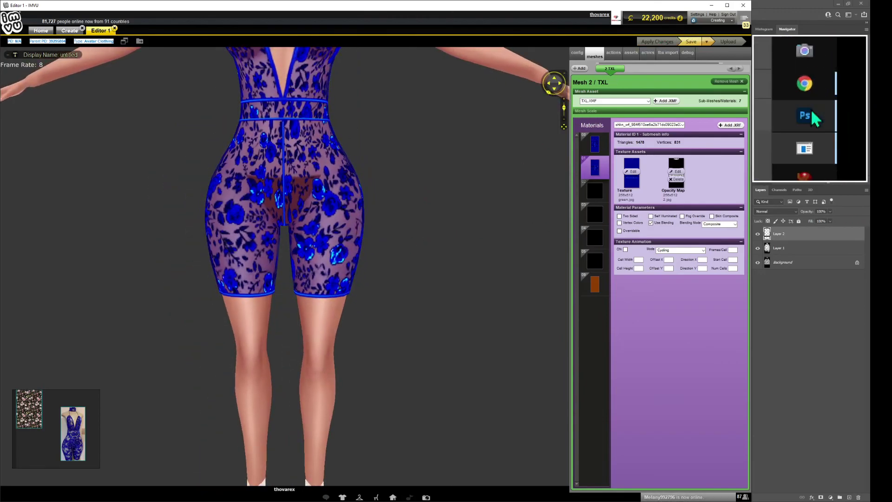
- Hide Layer 2, copy the lace into 2.jpg, save, and refresh the avatar's texture
{"action": "left_click", "coordinate": [883, 230]}
{"action": "left_click", "coordinate": [758, 235]}
{"action": "key", "text": "ctrl+c"}
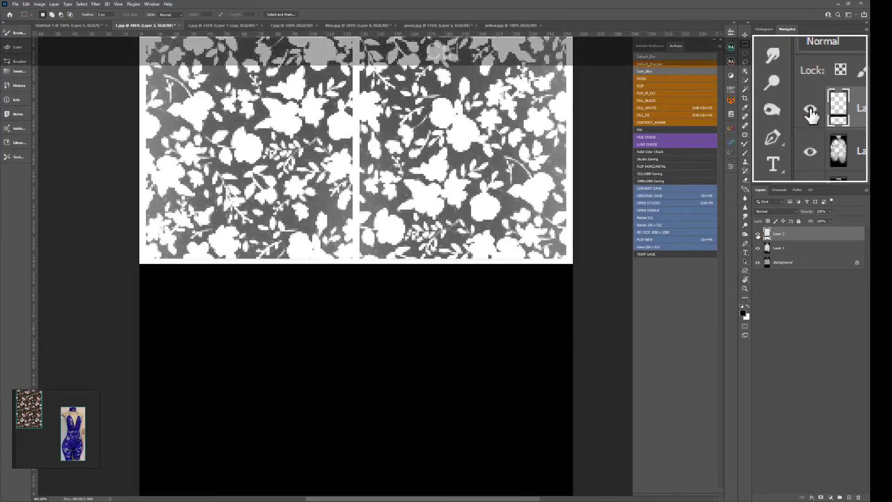
{"action": "left_click", "coordinate": [221, 26]}
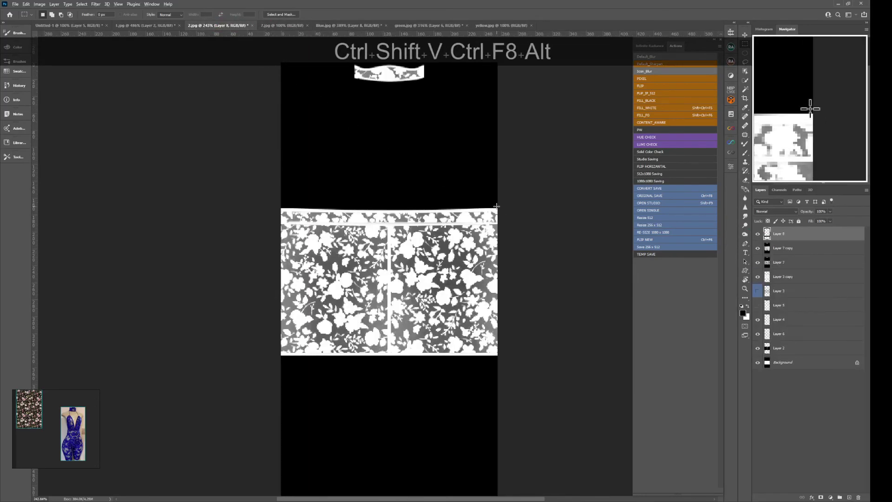
{"action": "key", "text": "alt+Tab"}
{"action": "key", "text": "ctrl+a"}
{"action": "left_click_drag", "start_coordinate": [346, 249], "coordinate": [412, 224]}
{"action": "scroll", "coordinate": [434, 259], "scroll_direction": "down", "scroll_amount": 5}
{"action": "scroll", "coordinate": [419, 223], "scroll_direction": "up", "scroll_amount": 5}
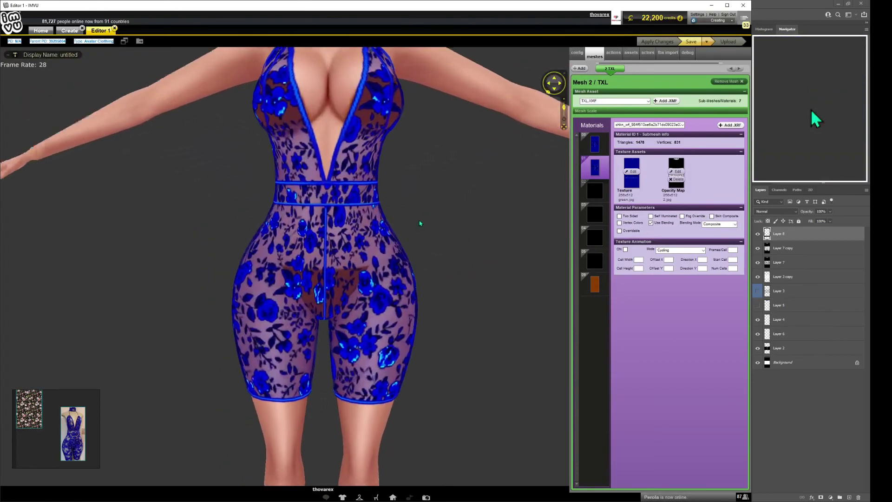
{"action": "scroll", "coordinate": [419, 223], "scroll_direction": "down", "scroll_amount": 6}
{"action": "scroll", "coordinate": [427, 235], "scroll_direction": "up", "scroll_amount": 3}
{"action": "mouse_move", "coordinate": [426, 235]}
{"action": "left_mouse_down"}
{"action": "mouse_move", "coordinate": [478, 227]}
{"action": "mouse_move", "coordinate": [427, 220]}
{"action": "left_mouse_up"}
{"action": "scroll", "coordinate": [427, 219], "scroll_direction": "up", "scroll_amount": 4}
{"action": "scroll", "coordinate": [453, 234], "scroll_direction": "down", "scroll_amount": 10}
{"action": "scroll", "coordinate": [444, 226], "scroll_direction": "up", "scroll_amount": 5}
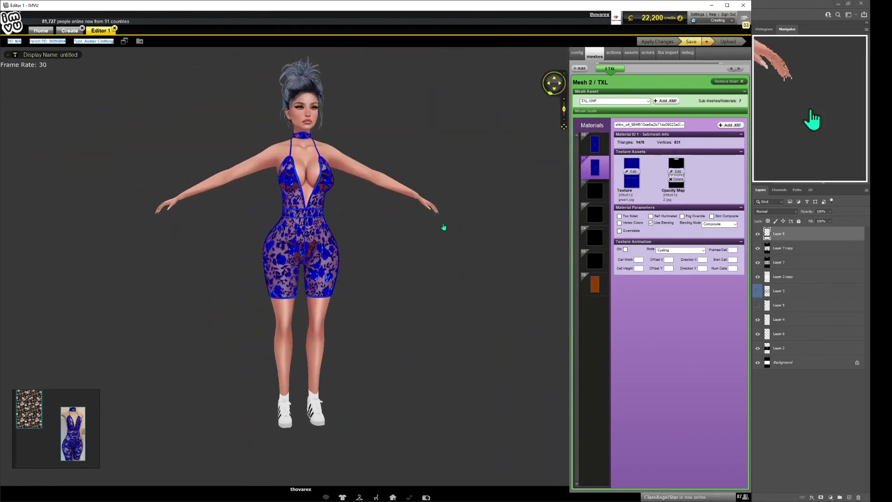
{"action": "scroll", "coordinate": [444, 227], "scroll_direction": "up", "scroll_amount": 2}
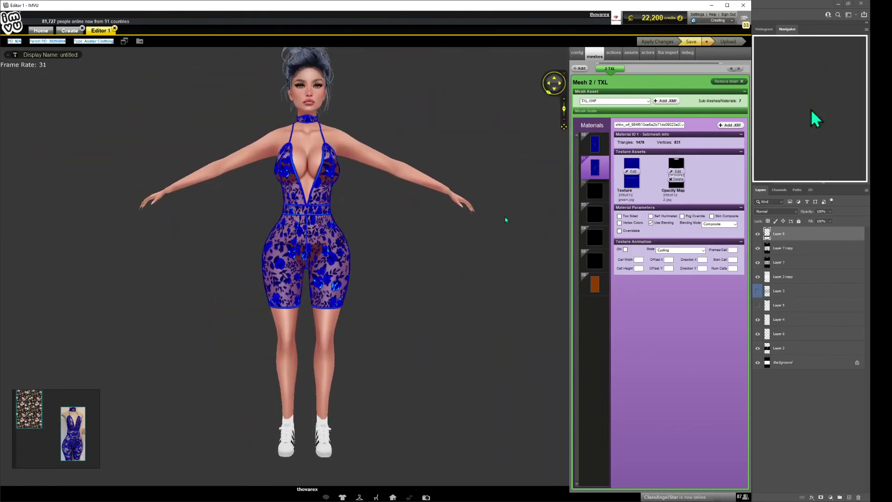
{"action": "scroll", "coordinate": [361, 248], "scroll_direction": "up", "scroll_amount": 5}
{"action": "left_click_drag", "start_coordinate": [219, 274], "coordinate": [480, 267]}
{"action": "scroll", "coordinate": [480, 267], "scroll_direction": "down", "scroll_amount": 6}
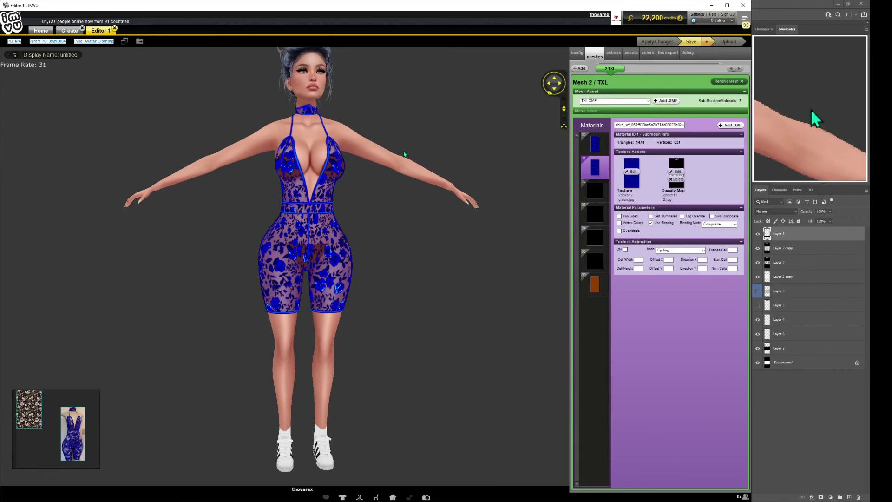
{"action": "scroll", "coordinate": [408, 313], "scroll_direction": "up", "scroll_amount": 6}
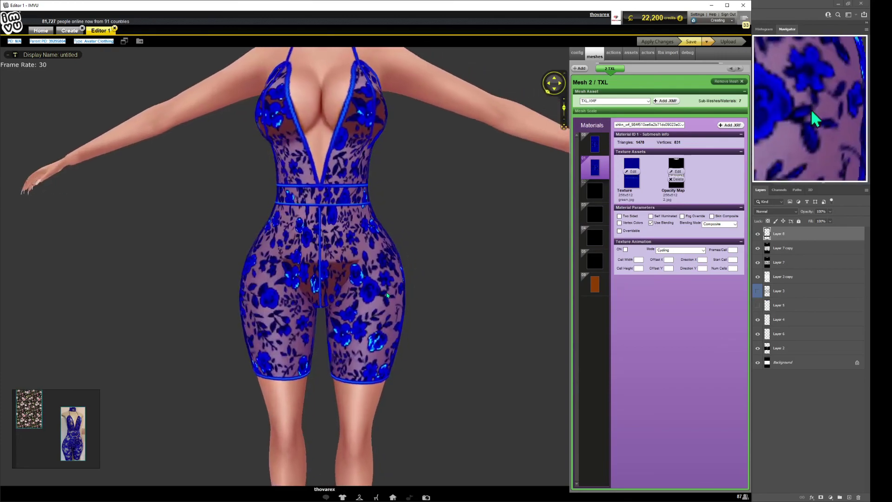
{"action": "left_click_drag", "start_coordinate": [388, 290], "coordinate": [424, 299]}
{"action": "scroll", "coordinate": [362, 274], "scroll_direction": "down", "scroll_amount": 5}
{"action": "scroll", "coordinate": [450, 295], "scroll_direction": "up", "scroll_amount": 4}
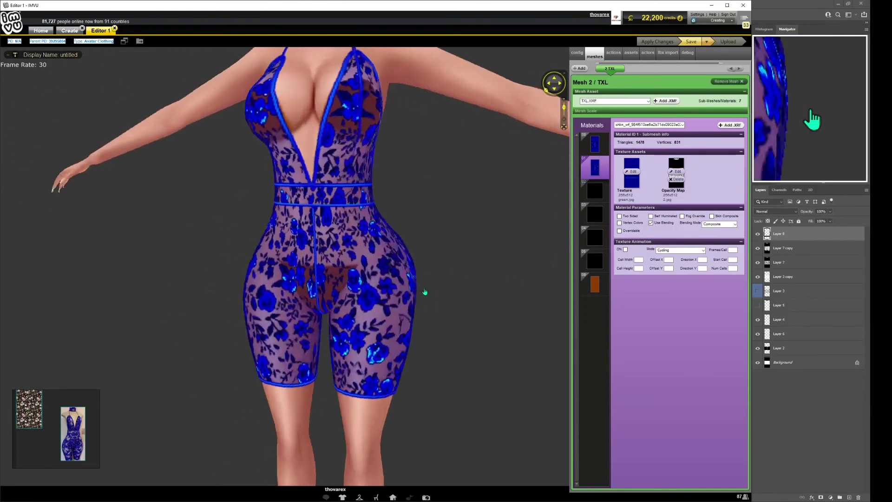
{"action": "scroll", "coordinate": [436, 300], "scroll_direction": "down", "scroll_amount": 3}
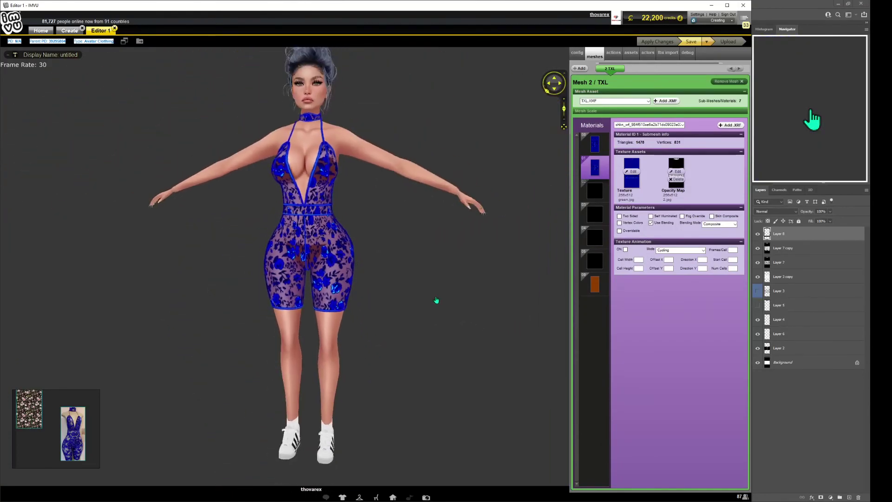
{"action": "scroll", "coordinate": [437, 300], "scroll_direction": "up", "scroll_amount": 4}
{"action": "scroll", "coordinate": [440, 285], "scroll_direction": "down", "scroll_amount": 3}
{"action": "left_click_drag", "start_coordinate": [440, 284], "coordinate": [377, 312]}
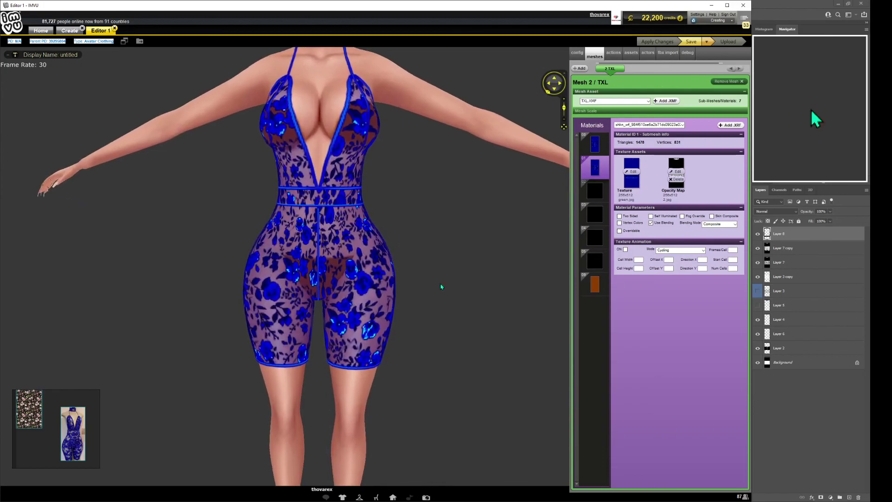
{"action": "scroll", "coordinate": [397, 333], "scroll_direction": "up", "scroll_amount": 4}
{"action": "scroll", "coordinate": [450, 306], "scroll_direction": "down", "scroll_amount": 3}
{"action": "scroll", "coordinate": [450, 313], "scroll_direction": "up", "scroll_amount": 4}
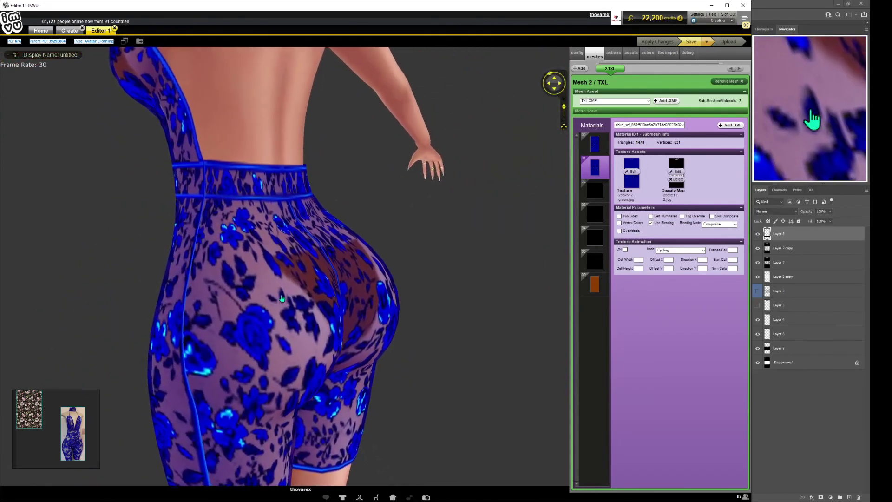
{"action": "scroll", "coordinate": [377, 311], "scroll_direction": "down", "scroll_amount": 4}
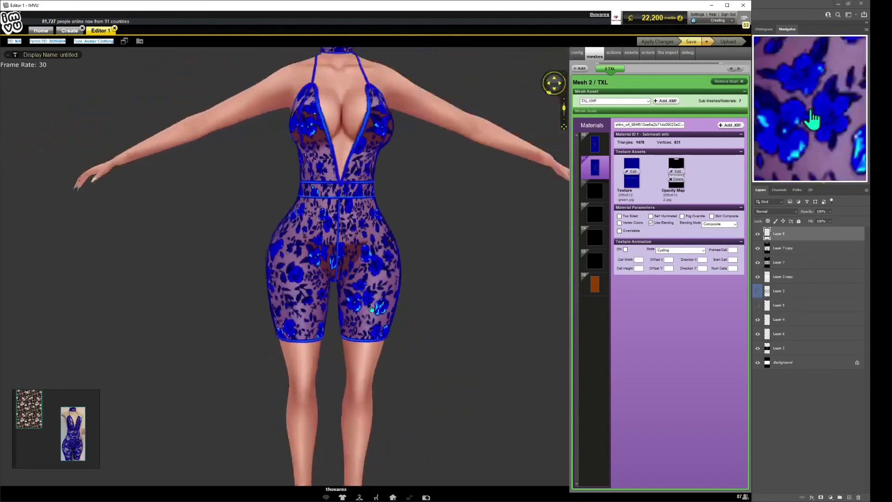
{"action": "scroll", "coordinate": [371, 301], "scroll_direction": "up", "scroll_amount": 6}
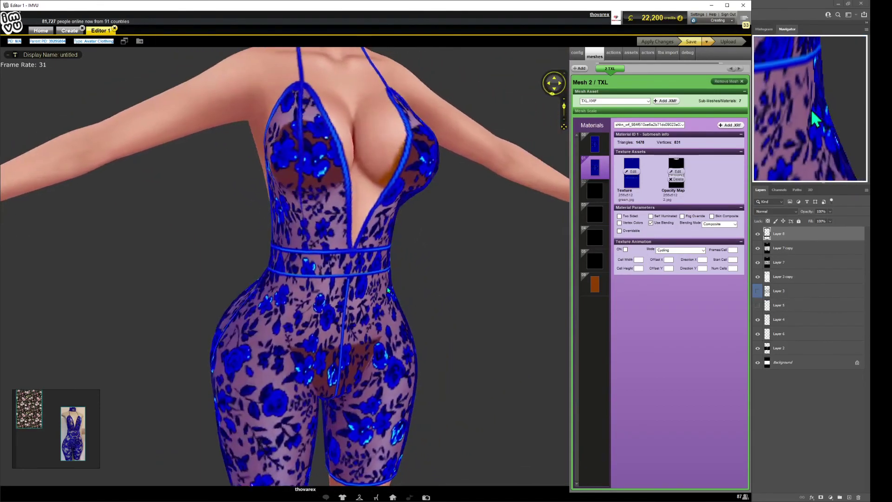
{"action": "mouse_move", "coordinate": [387, 291]}
{"action": "left_mouse_down"}
{"action": "mouse_move", "coordinate": [421, 291]}
{"action": "mouse_move", "coordinate": [398, 301]}
{"action": "left_mouse_up"}
{"action": "scroll", "coordinate": [399, 301], "scroll_direction": "down", "scroll_amount": 2}
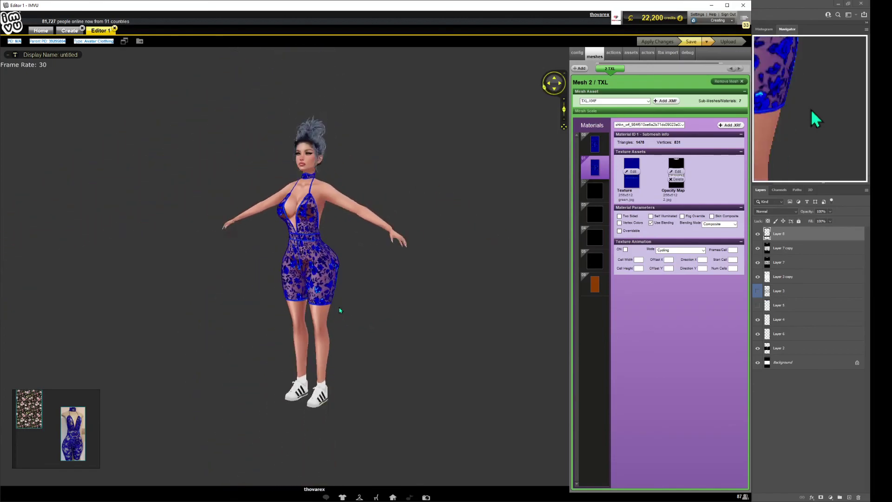
{"action": "left_click_drag", "start_coordinate": [295, 298], "coordinate": [275, 299]}
{"action": "scroll", "coordinate": [275, 299], "scroll_direction": "up", "scroll_amount": 2}
{"action": "left_click_drag", "start_coordinate": [252, 301], "coordinate": [414, 320]}
{"action": "scroll", "coordinate": [418, 322], "scroll_direction": "down", "scroll_amount": 3}
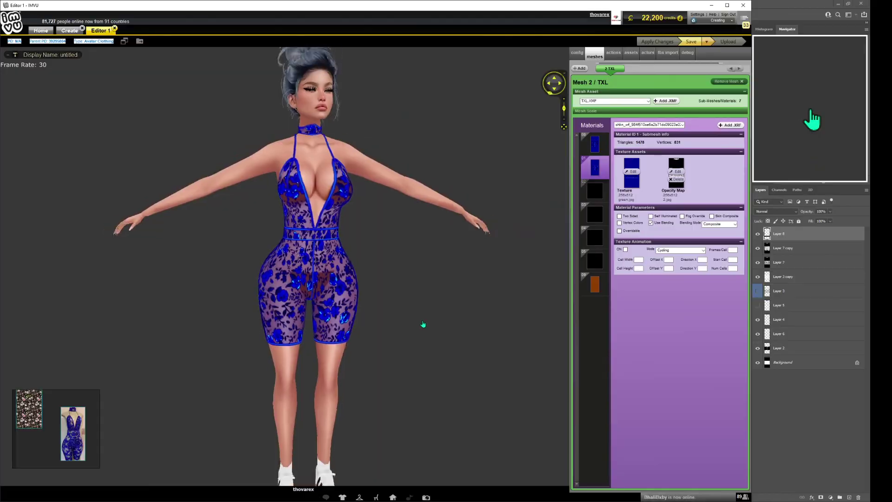